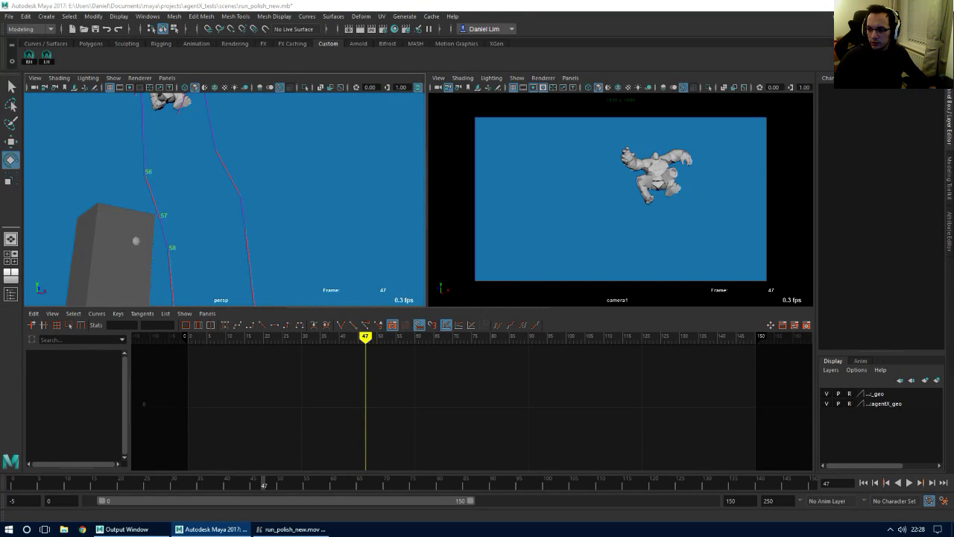
Widen the perspective viewport, bring the jumping character into view and move the animation to frame 75
left_click_drag(244, 485, 296, 483)
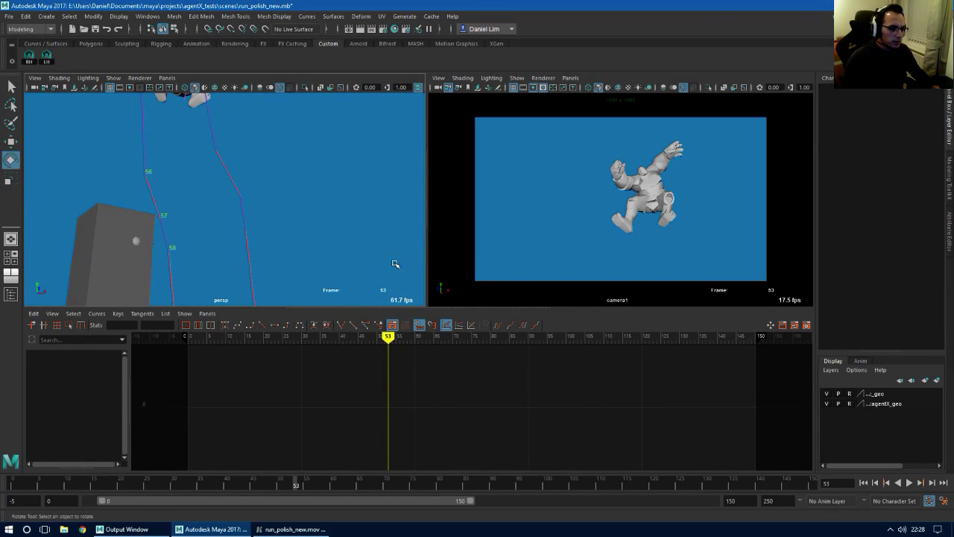
left_click_drag(427, 265, 497, 266)
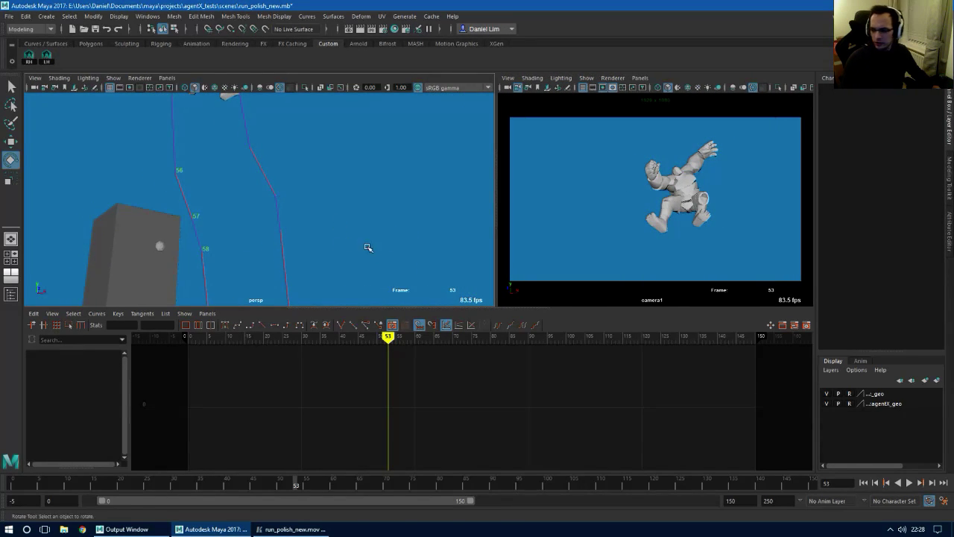
left_click_drag(374, 185, 321, 222, "alt")
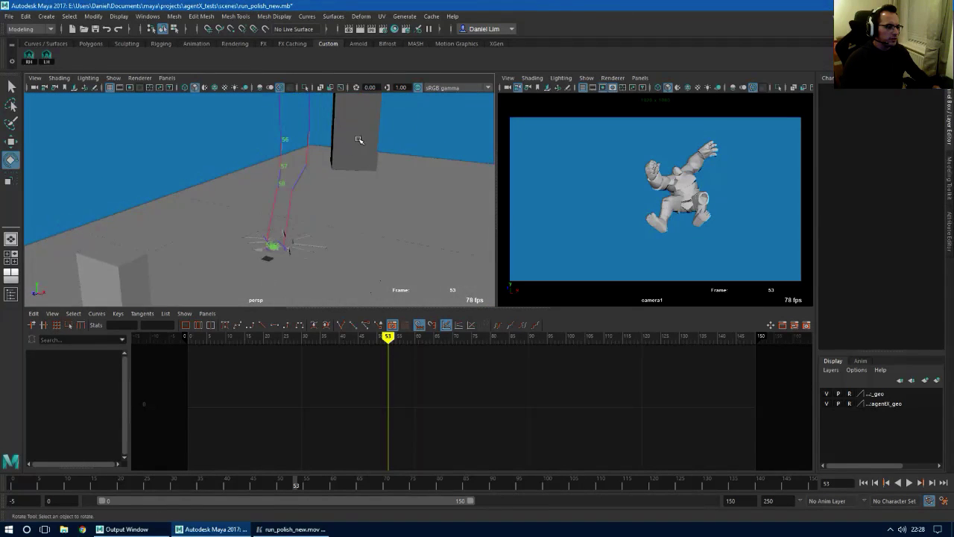
middle_click_drag(358, 140, 324, 228, "alt")
left_click_drag(324, 229, 330, 213, "alt")
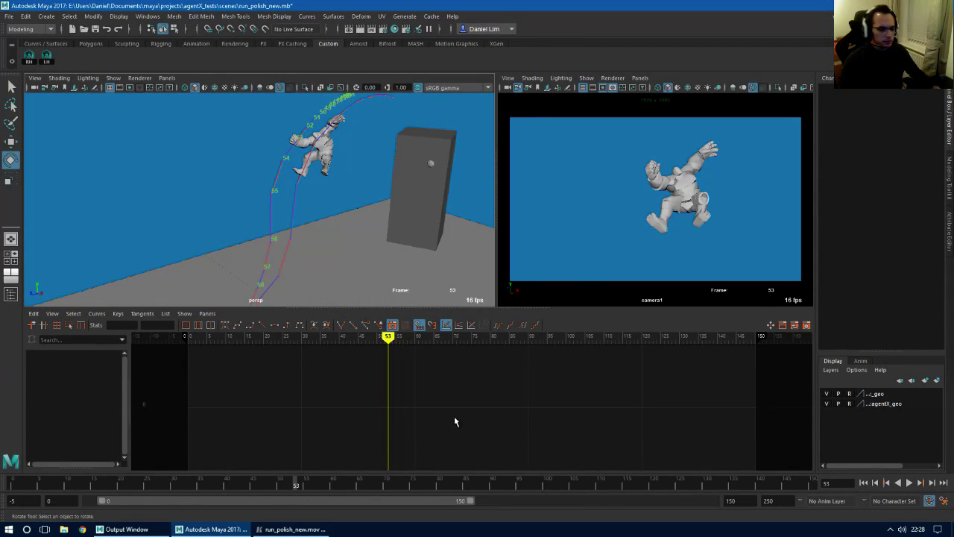
left_click_drag(339, 485, 416, 470)
Show all object types in the perspective viewport and select the character's right wrist FK control for rotating
right_click_drag(266, 260, 254, 247, "alt")
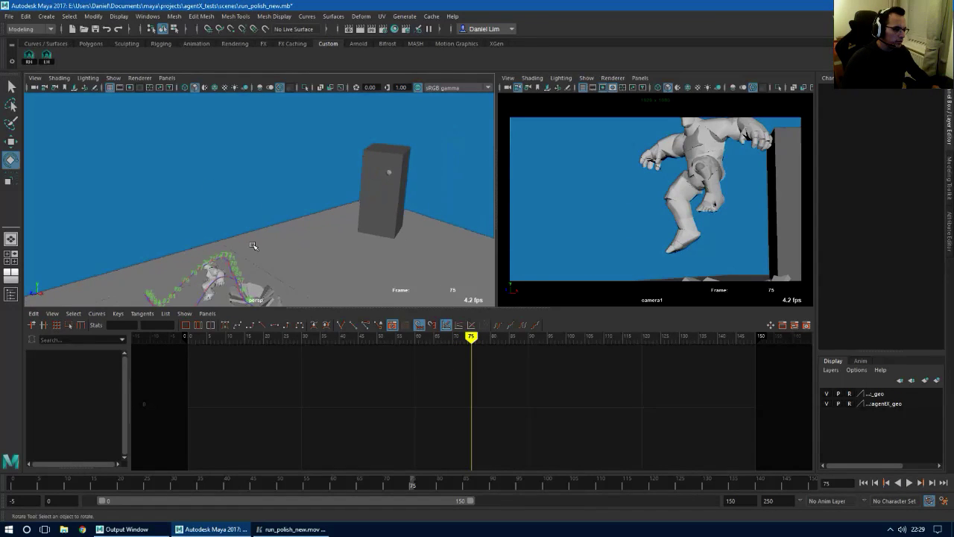
middle_click_drag(254, 247, 332, 169, "alt")
left_click_drag(183, 132, 260, 143, "alt")
left_click(113, 79)
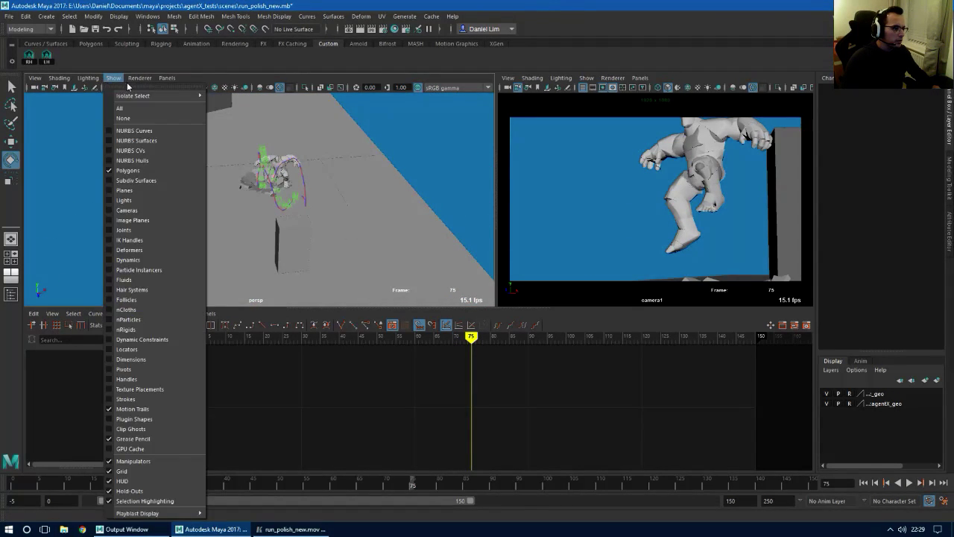
left_click(134, 109)
key("q")
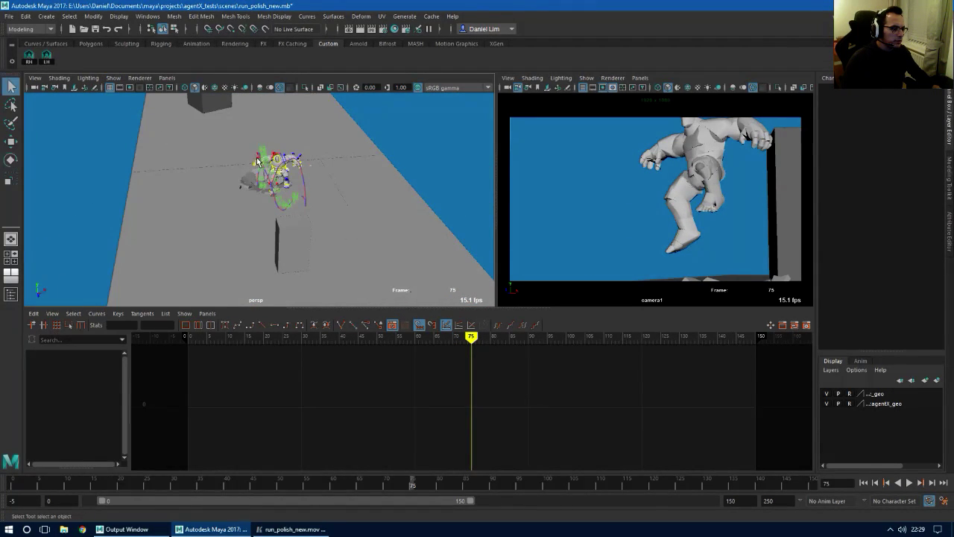
left_click(259, 163)
key("f")
key("e")
left_click_drag(254, 220, 337, 196, "alt")
right_click_drag(337, 195, 261, 243, "alt")
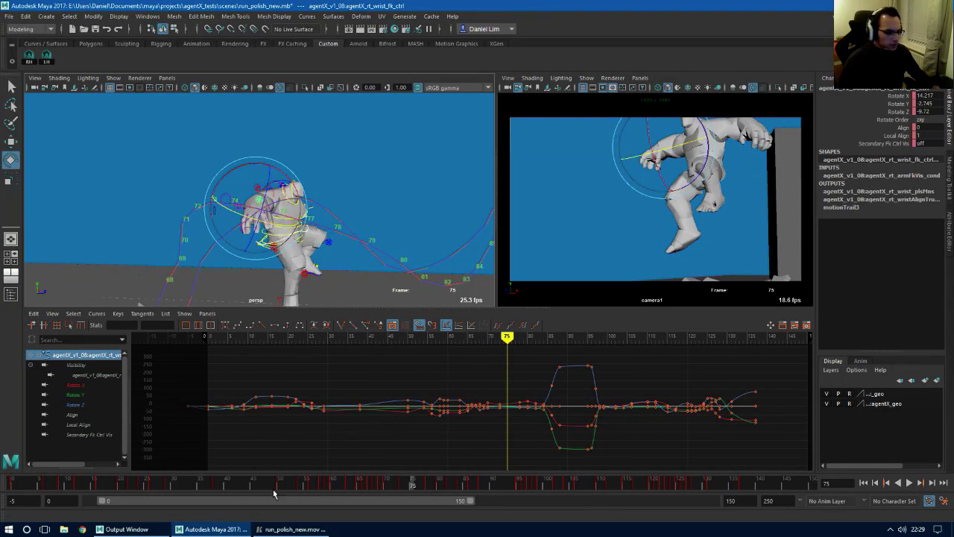
Rotate the right wrist control at frame 70 to about X 19.7, Y -4.7, Z -16.3
left_click_drag(276, 485, 393, 488)
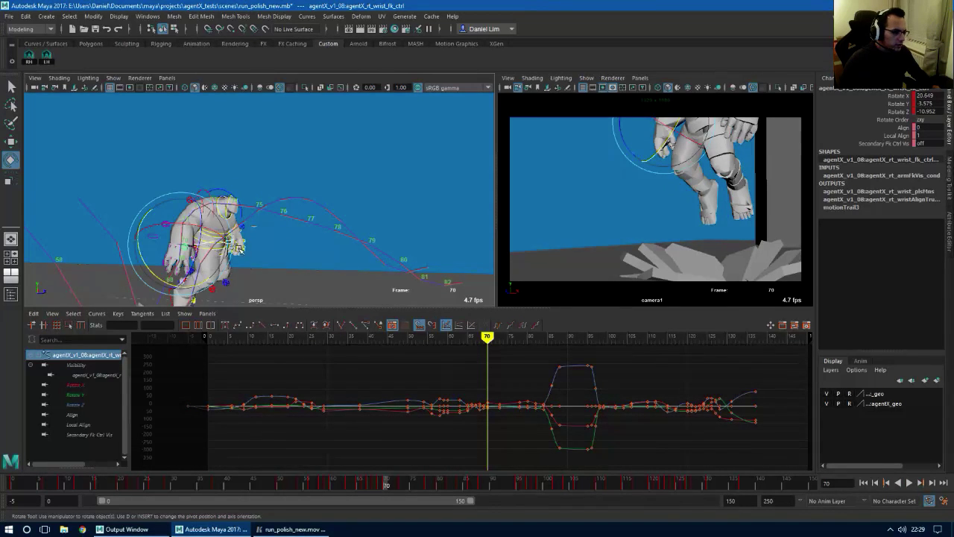
key("f")
mouse_move(672, 172)
left_mouse_down()
mouse_move(701, 160)
mouse_move(677, 169)
left_mouse_up()
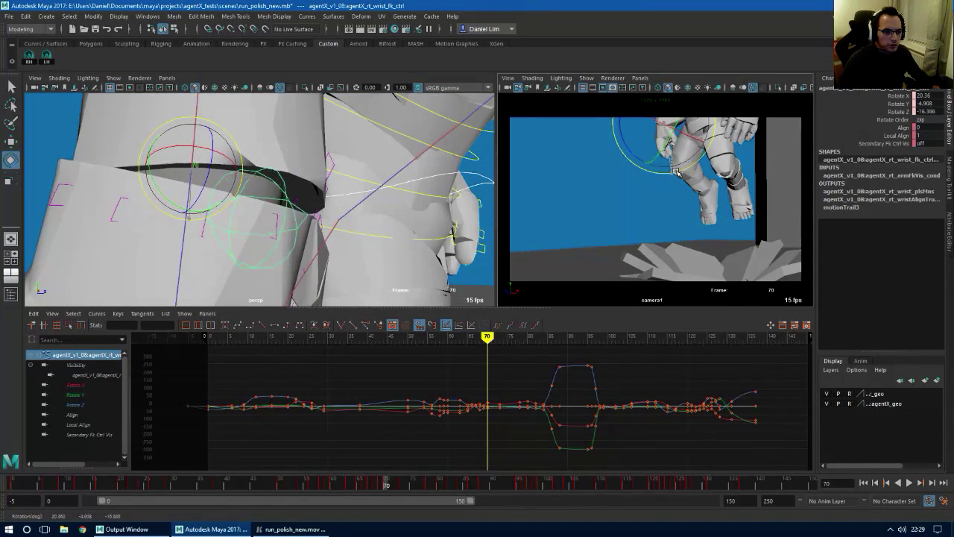
mouse_move(686, 133)
left_mouse_down()
mouse_move(695, 140)
mouse_move(687, 136)
left_mouse_up()
Examine the right wrist's rotation curves and the hand's pose frame by frame leading up to frame 70
right_click_drag(498, 405, 589, 408, "alt")
middle_click_drag(624, 396, 584, 409, "alt")
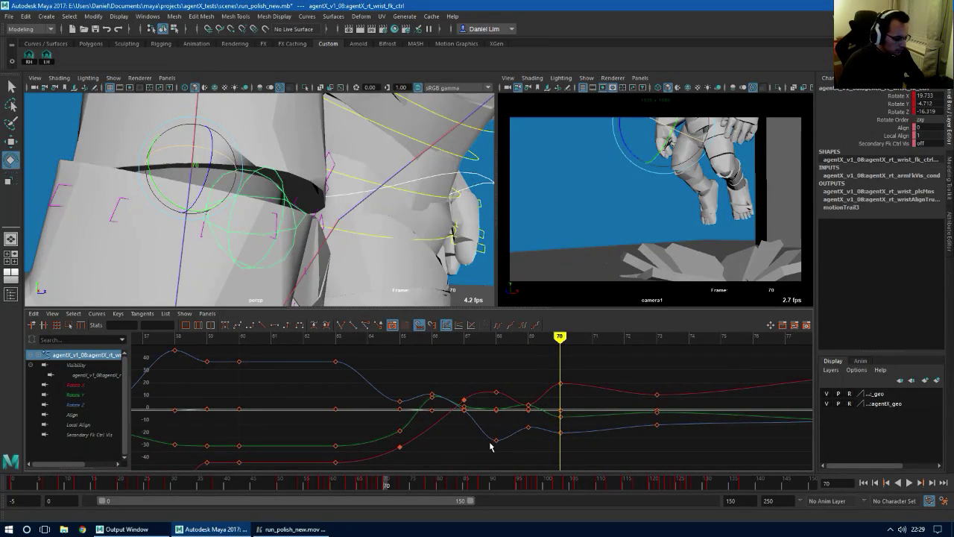
key("comma")
key("comma")
key("comma")
key("alt+period")
key("alt+period")
key("alt+period")
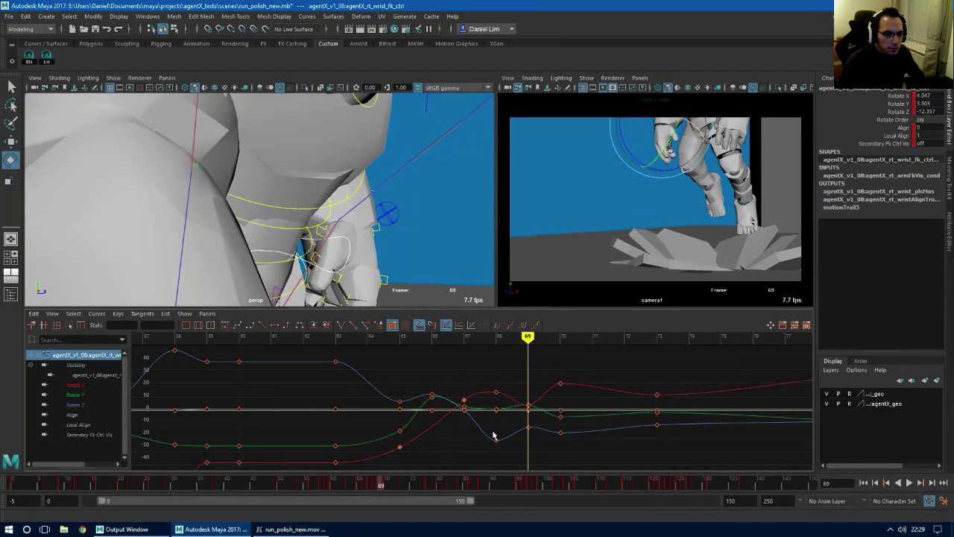
key("alt+comma")
key("alt+period")
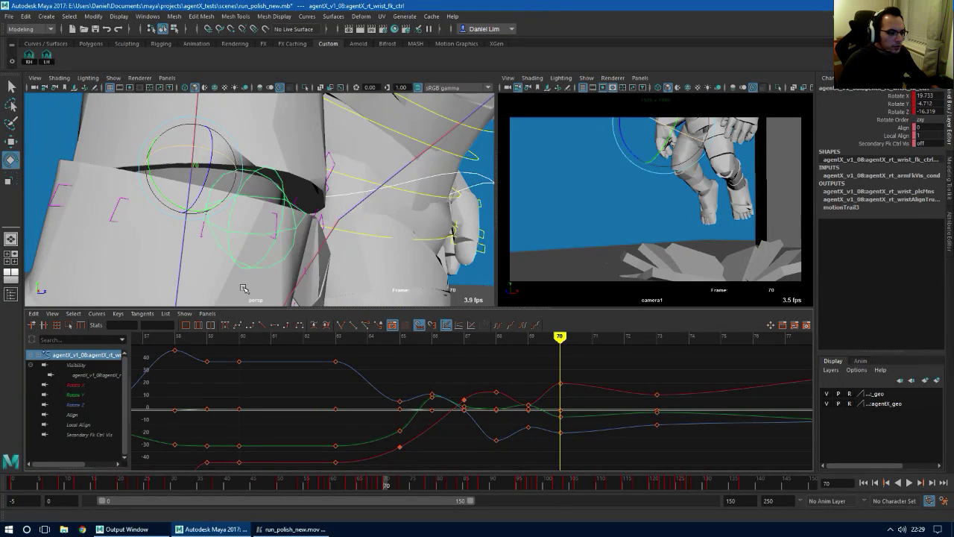
left_click_drag(240, 288, 309, 247, "alt")
right_click_drag(309, 247, 130, 255, "alt")
key("alt+comma")
key("alt+period")
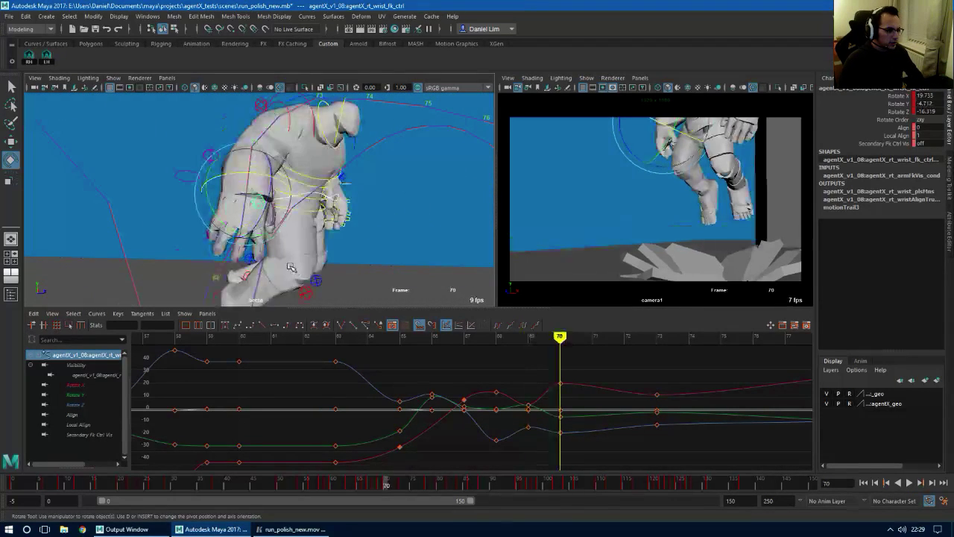
key("alt+comma")
key("alt+comma")
key("alt+period")
key("alt+period")
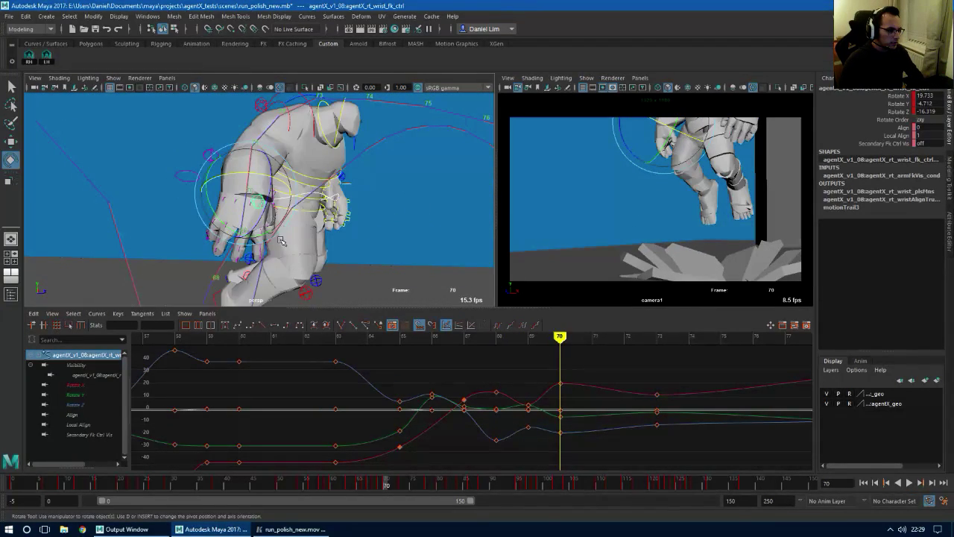
Re-pose the right wrist control at frame 70 to about X 9.9, Y -19.5, Z -11.9
left_click_drag(263, 232, 281, 224)
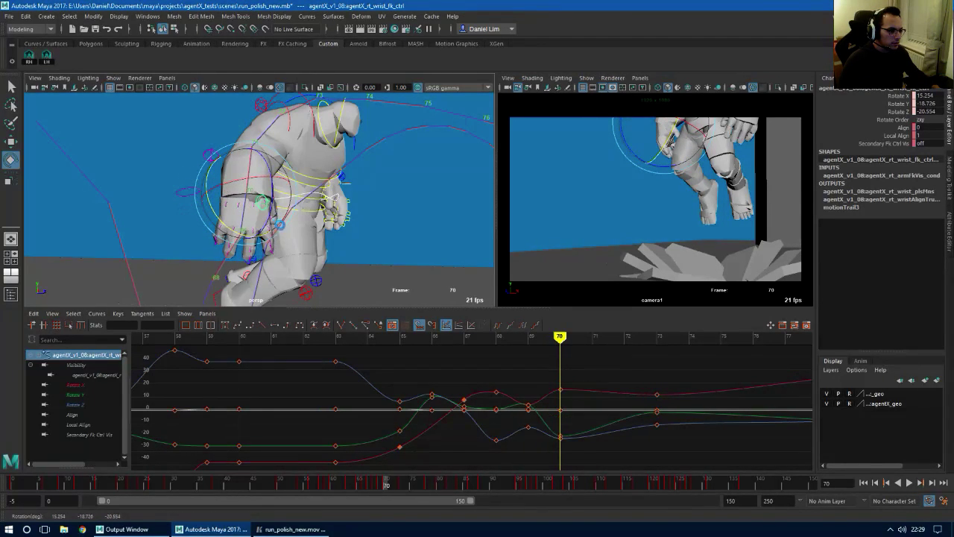
key("ctrl+z")
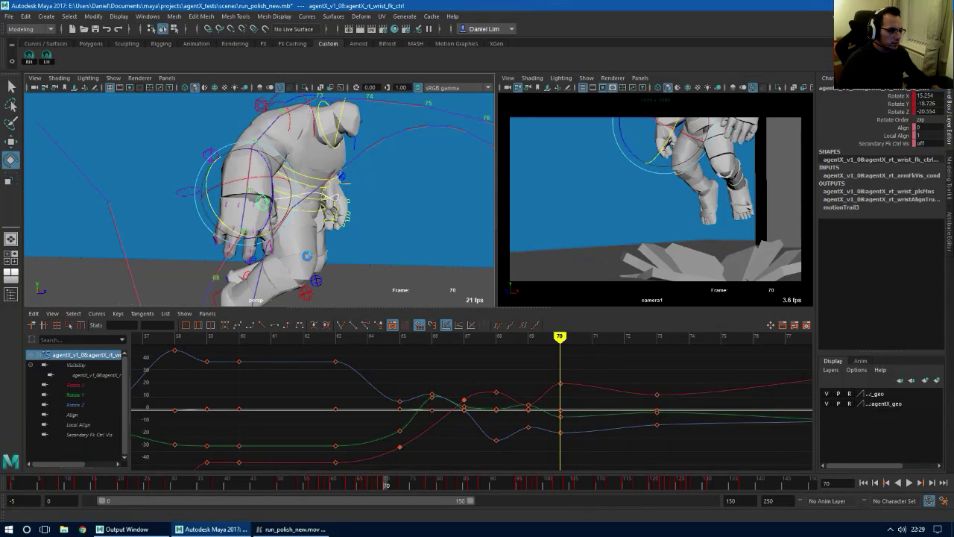
left_click_drag(307, 254, 279, 239, "alt")
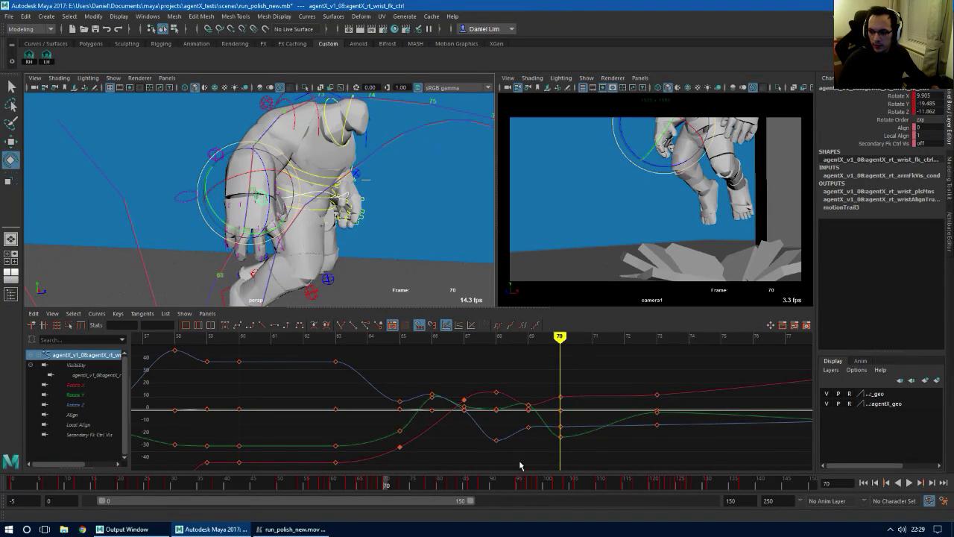
Rotate the right wrist control at frame 71 to about X -7.6, Y -20.5, Z -13
mouse_move(387, 481)
left_mouse_down()
mouse_move(355, 478)
mouse_move(392, 480)
left_mouse_up()
key("alt+v")
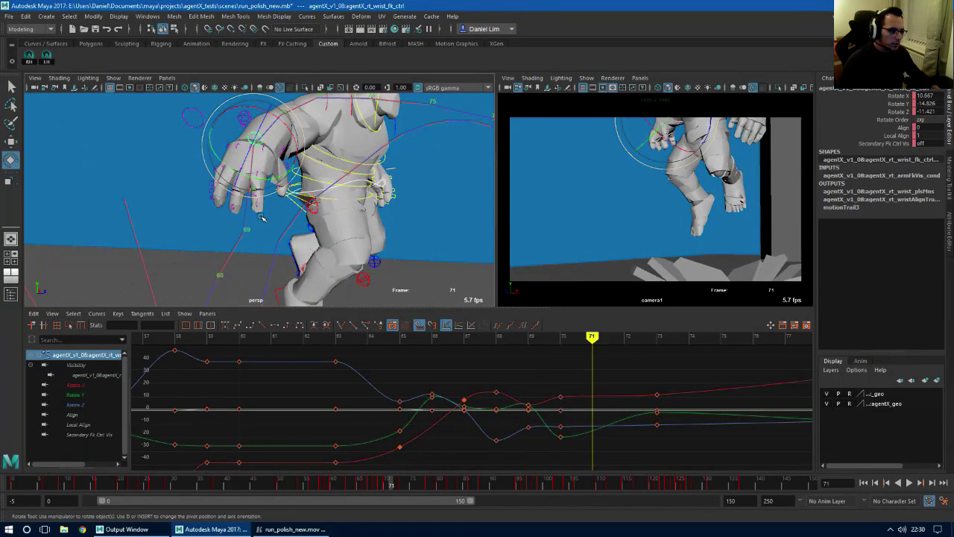
left_click_drag(257, 184, 274, 179)
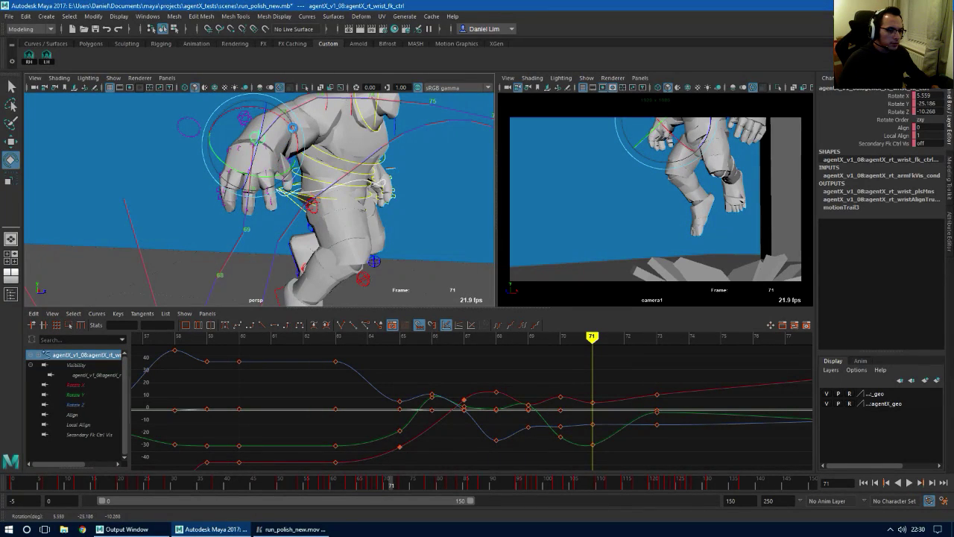
mouse_move(291, 128)
left_mouse_down()
mouse_move(279, 149)
mouse_move(245, 129)
left_mouse_up()
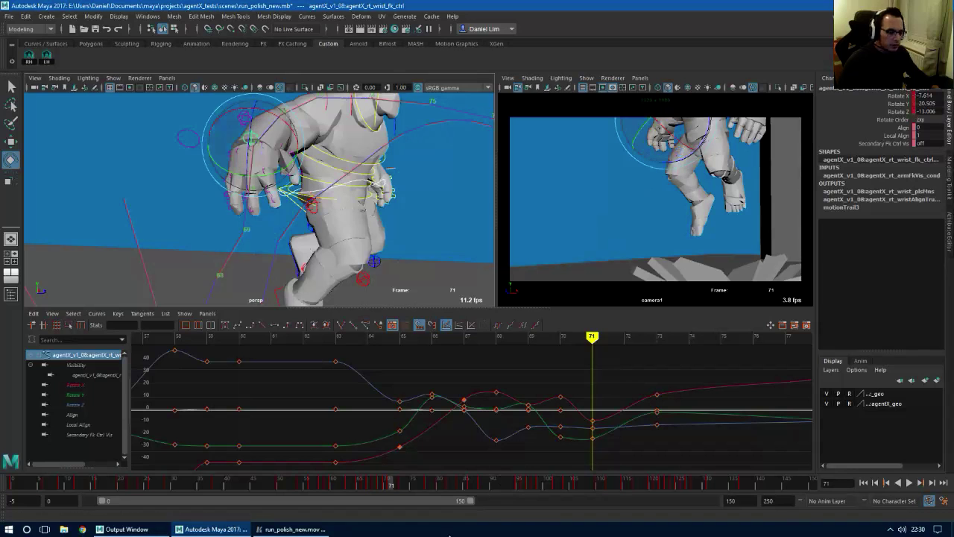
Play back the hand motion and refine the wrist rotation at frame 71 to about X -2.8, Y -21.8, Z -15.5
mouse_move(387, 482)
left_mouse_down()
mouse_move(369, 480)
mouse_move(385, 479)
left_mouse_up()
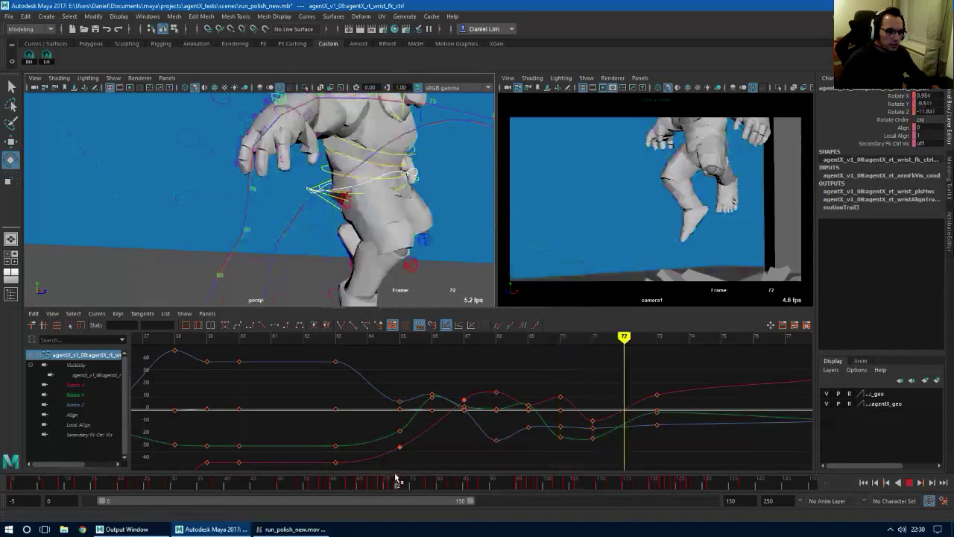
key("alt+v")
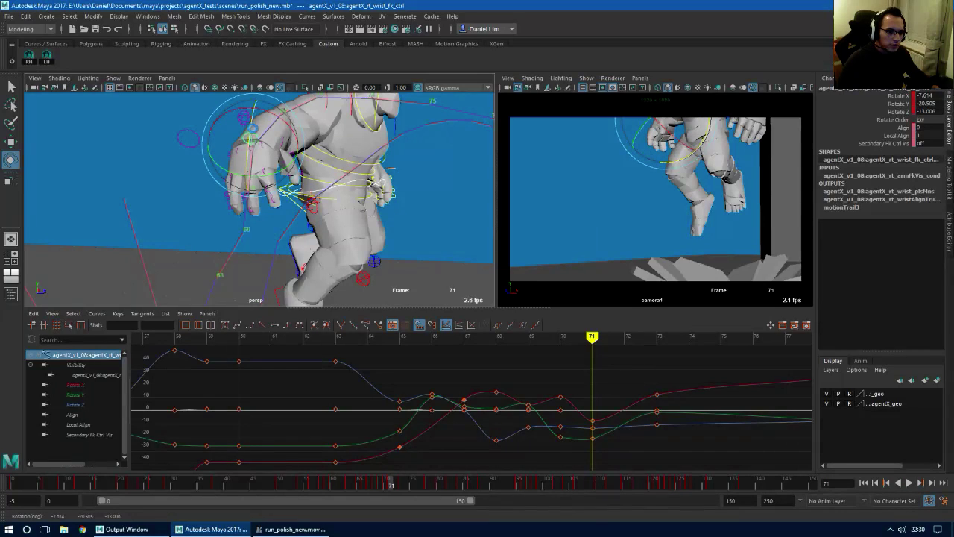
left_click_drag(252, 128, 267, 175)
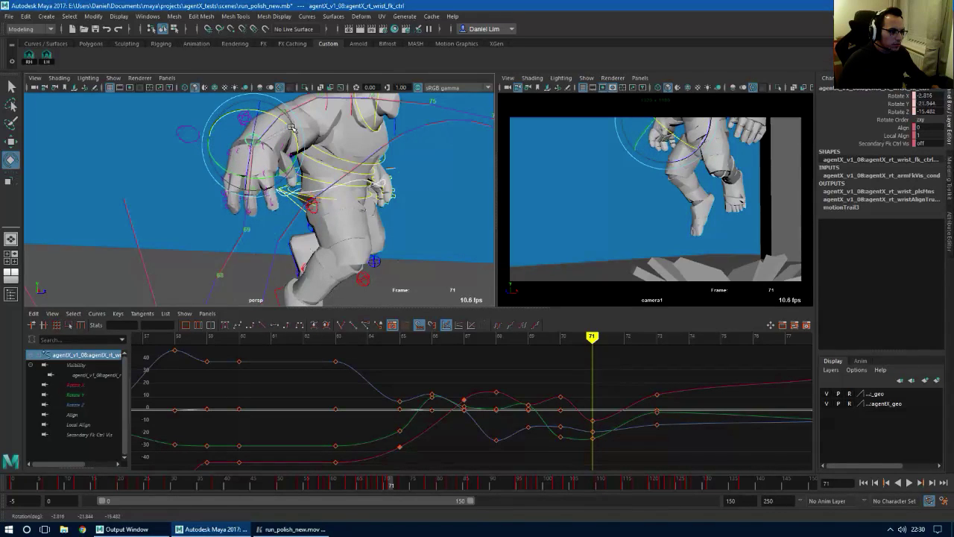
Rotate the right wrist control at frame 73 to about X -1.8, Y -15.7, Z -20.9
mouse_move(393, 481)
left_mouse_down()
mouse_move(378, 481)
mouse_move(400, 478)
left_mouse_up()
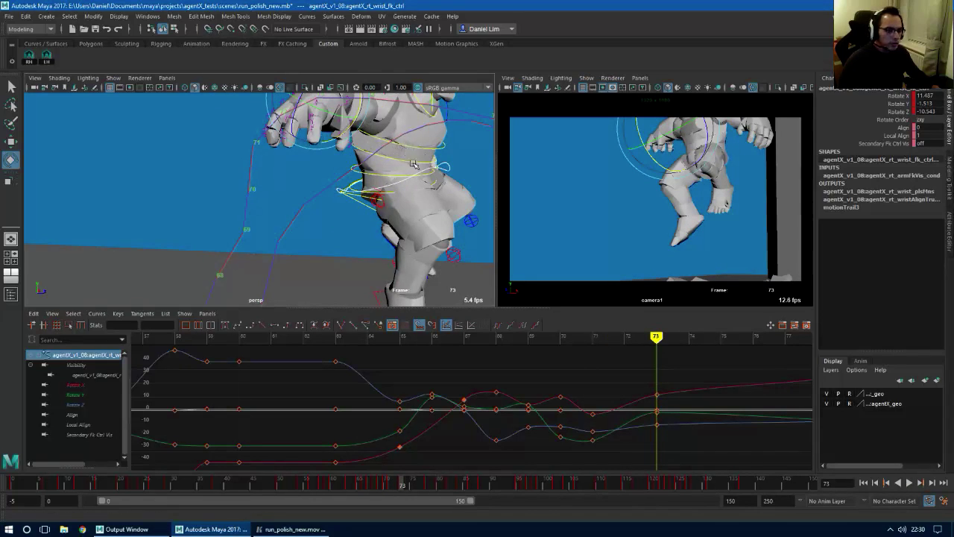
middle_click_drag(413, 163, 388, 252, "alt")
left_click_drag(387, 252, 366, 252, "alt")
left_click(267, 173)
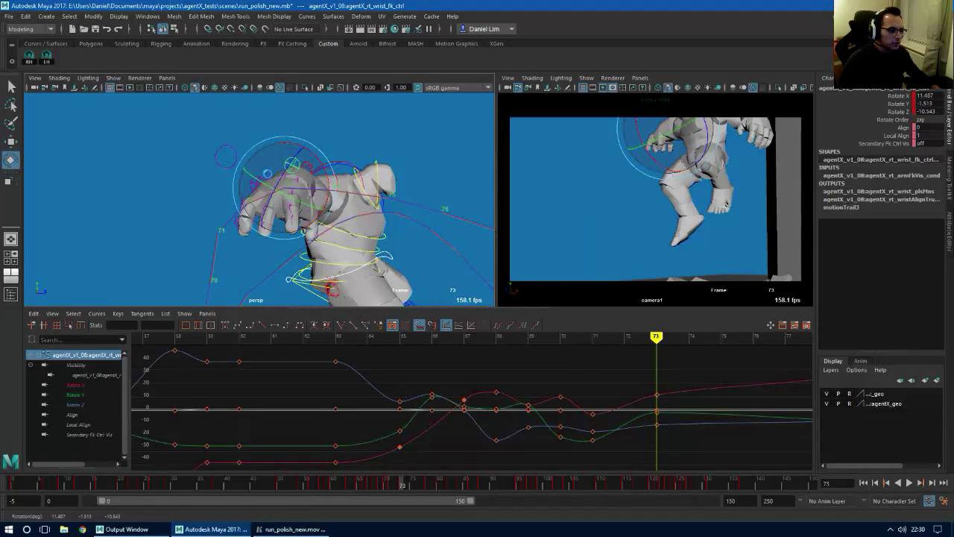
left_click_drag(267, 180, 279, 184)
left_click_drag(264, 150, 258, 156)
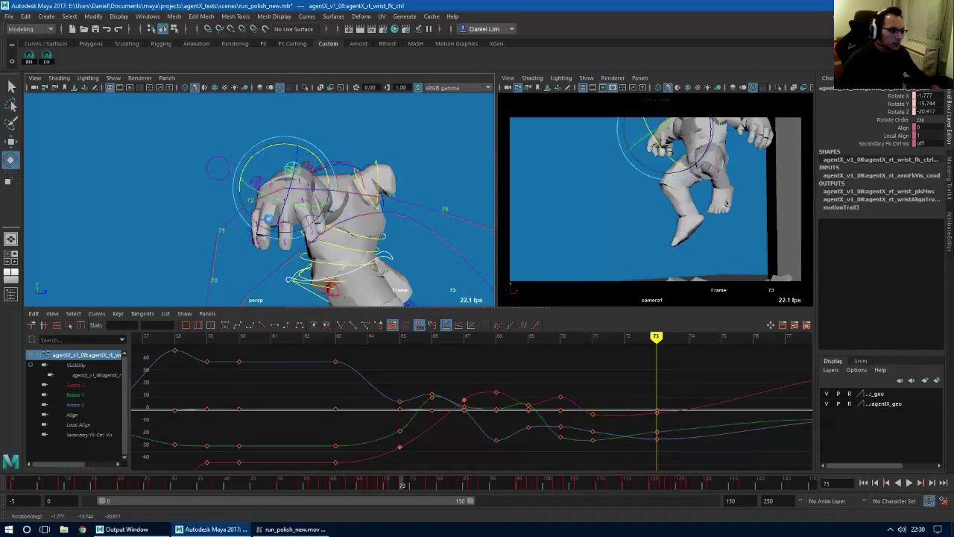
Try a stronger bend of the right wrist control at frame 73
left_click_drag(262, 214, 270, 208)
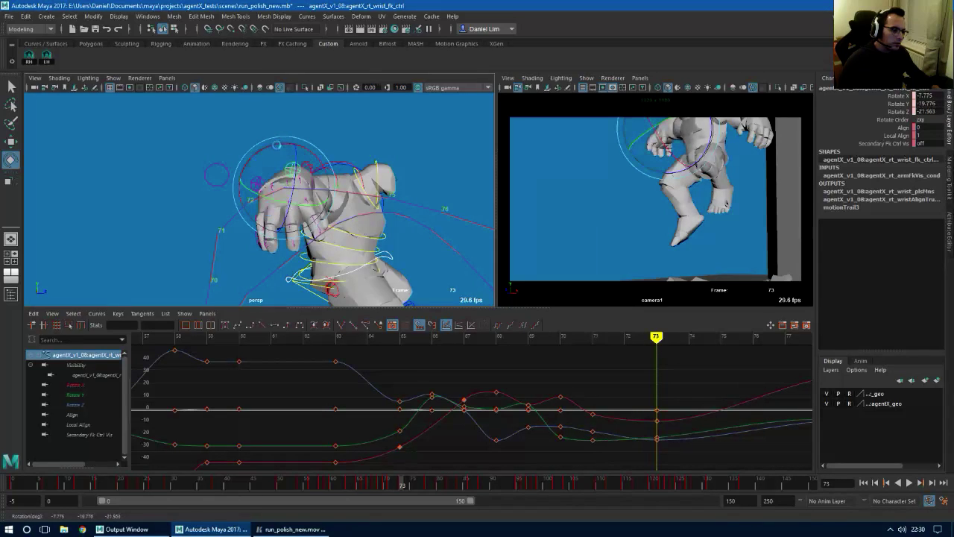
left_click_drag(276, 145, 276, 150)
Set the right wrist control's Rotate X, Y and Z to 0 at frame 75 and inspect the resulting curves
mouse_move(405, 483)
left_mouse_down()
mouse_move(352, 475)
mouse_move(424, 469)
mouse_move(386, 464)
mouse_move(411, 468)
mouse_move(412, 484)
left_mouse_up()
left_click_drag(372, 231, 382, 295, "alt")
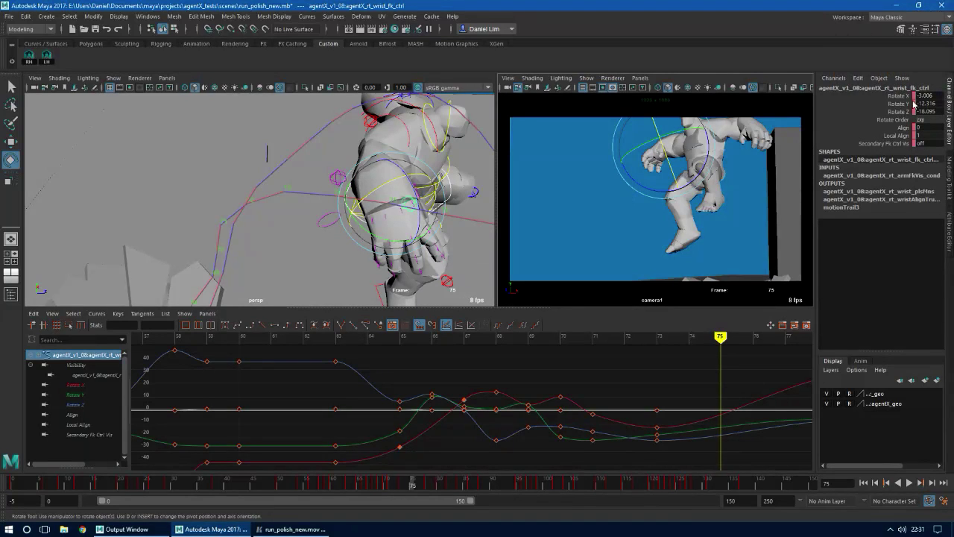
left_click_drag(932, 97, 925, 112)
type("0")
key("Return")
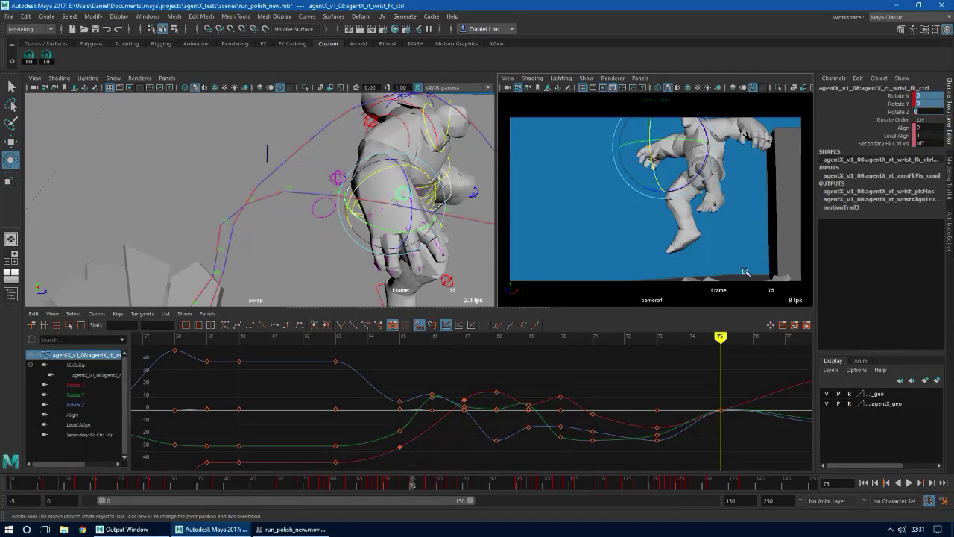
left_click(759, 439)
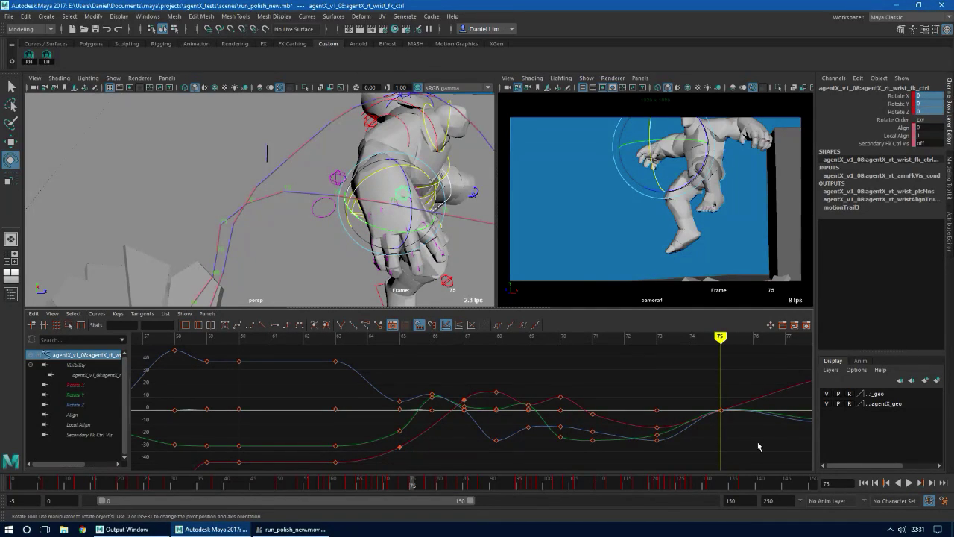
middle_click_drag(744, 428, 540, 435, "alt")
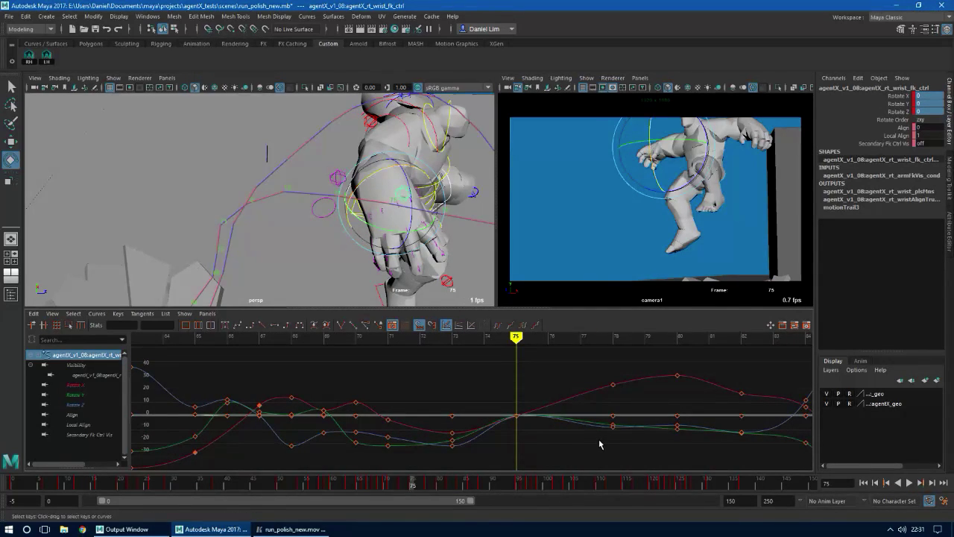
Undo the zeroed wrist rotation at frame 75 and the last two wrist rotations at frame 73
key("ctrl+z")
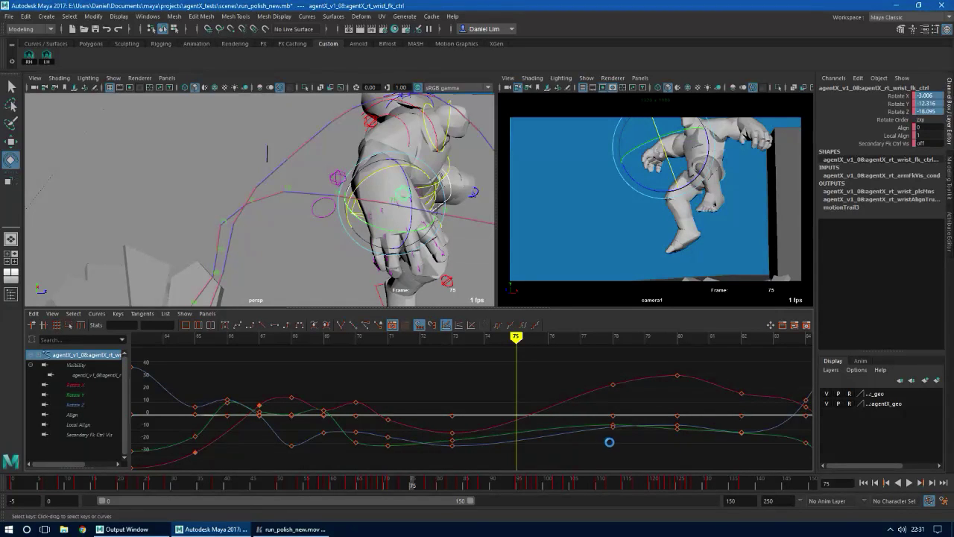
key("comma")
key("ctrl+z")
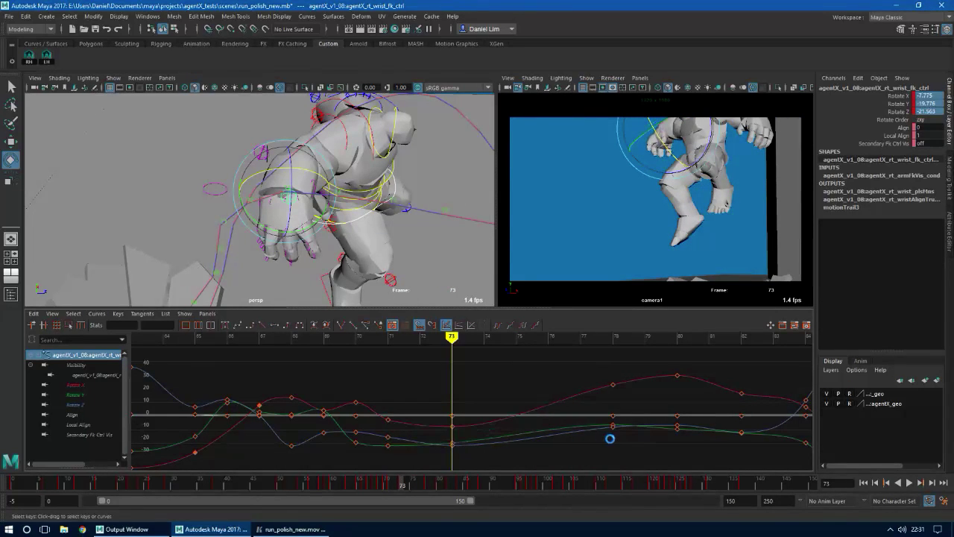
key("ctrl+z")
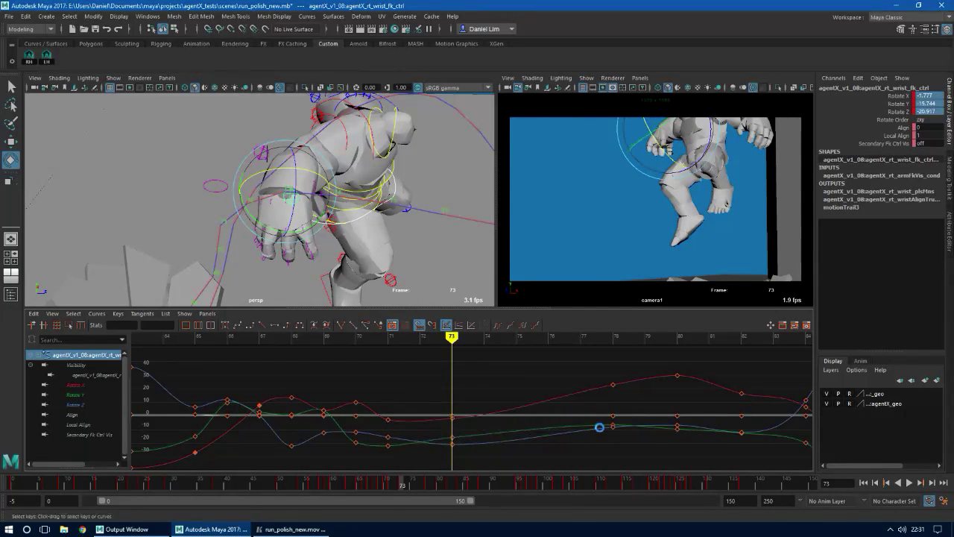
Undo the last wrist rotation at frame 73 and raise the right wrist's Rotate X key at frame 78 to about 28.2
key("ctrl+z")
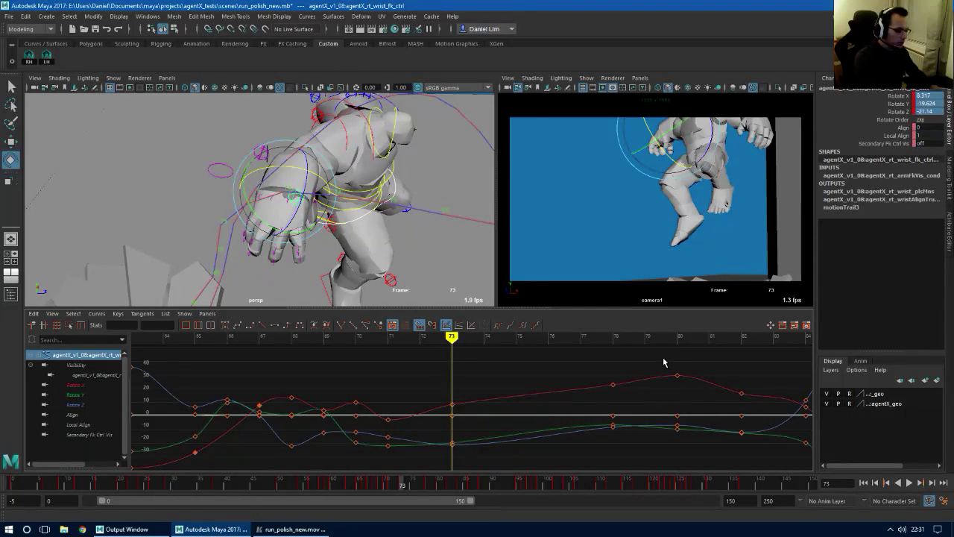
left_click_drag(442, 392, 465, 410)
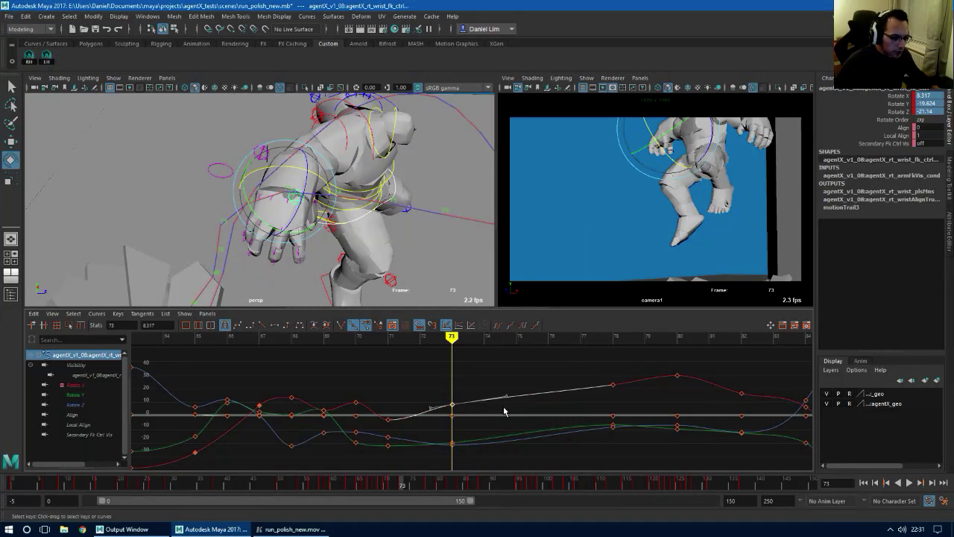
right_click_drag(619, 429, 547, 432, "alt+shift")
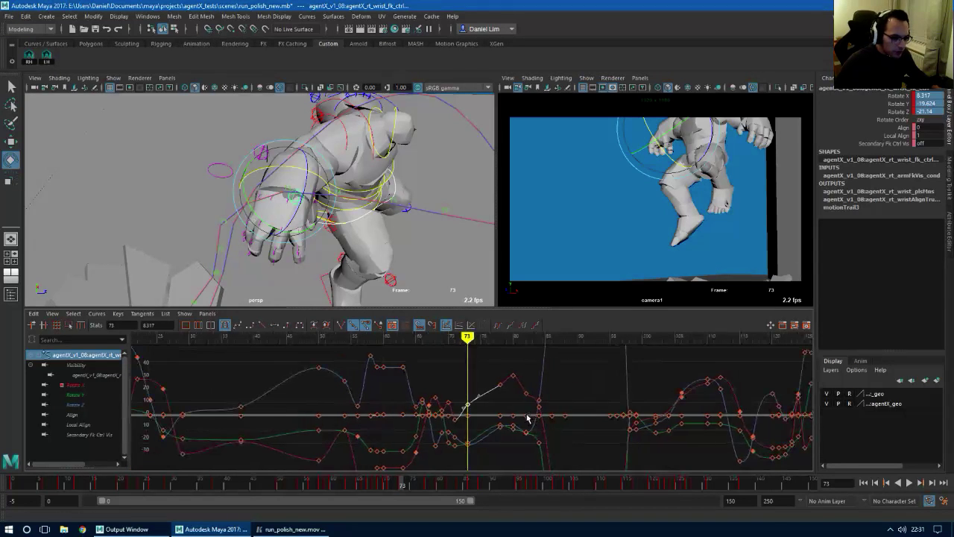
scroll(545, 427, "up", 5)
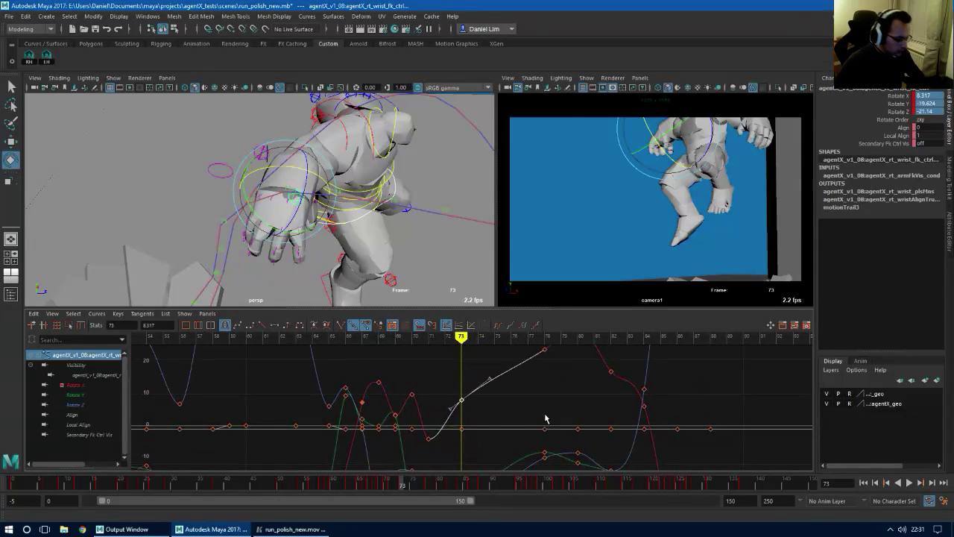
key("period")
middle_click_drag(567, 362, 546, 432, "alt")
left_click_drag(502, 399, 539, 428)
key("w")
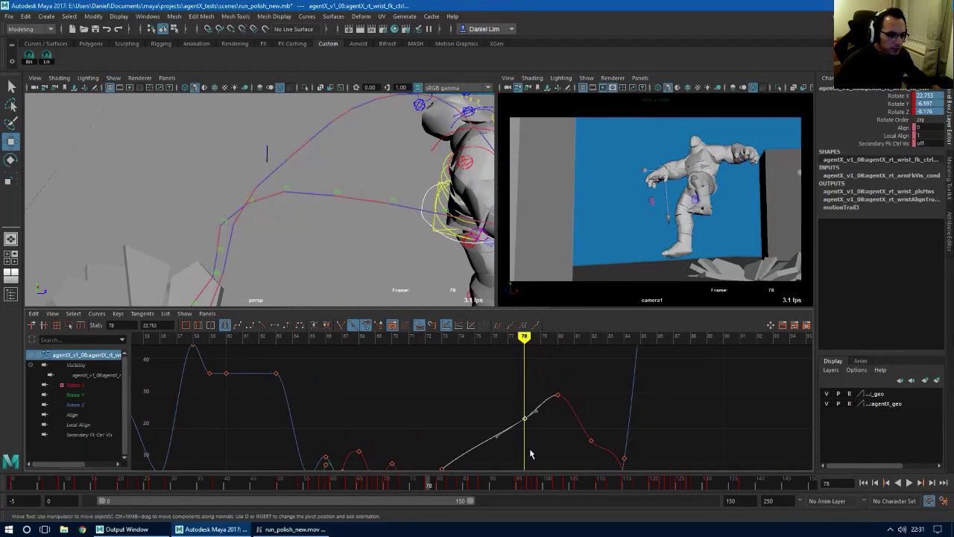
mouse_move(525, 446)
middle_mouse_down("shift")
mouse_move(528, 370)
mouse_move(535, 438)
mouse_move(527, 431)
middle_mouse_up("shift")
Raise the right wrist's Rotate X key at frame 82 to about 25.4
key("period")
key(".")
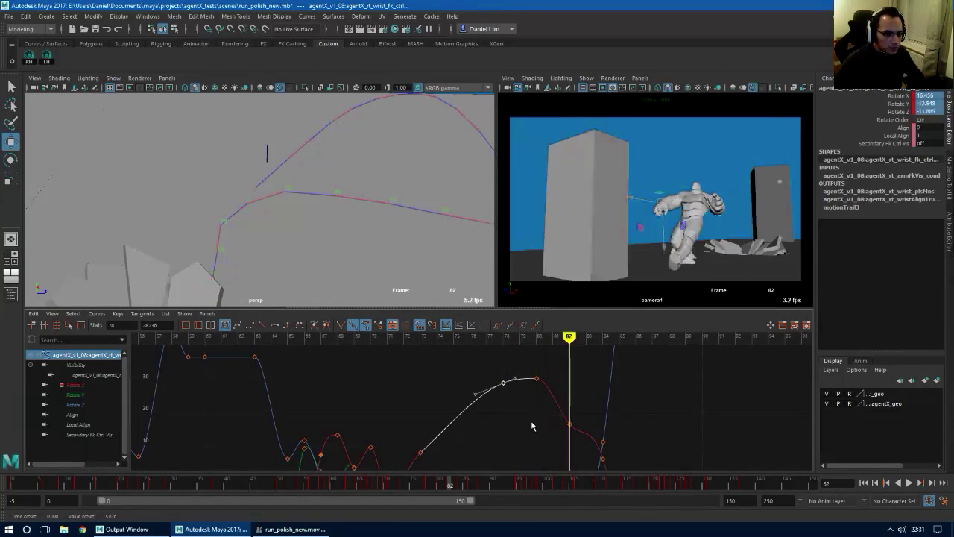
left_click(569, 425)
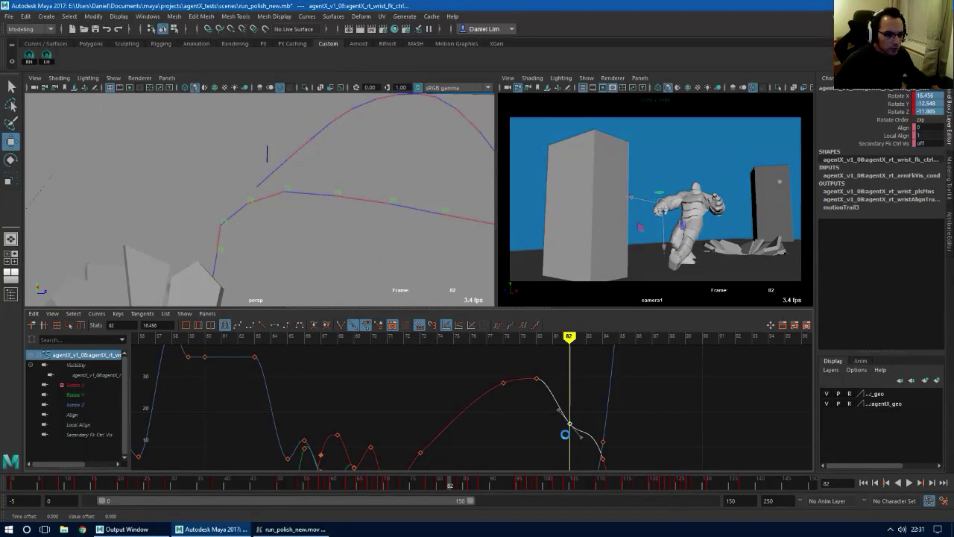
middle_click_drag(567, 443, 567, 430)
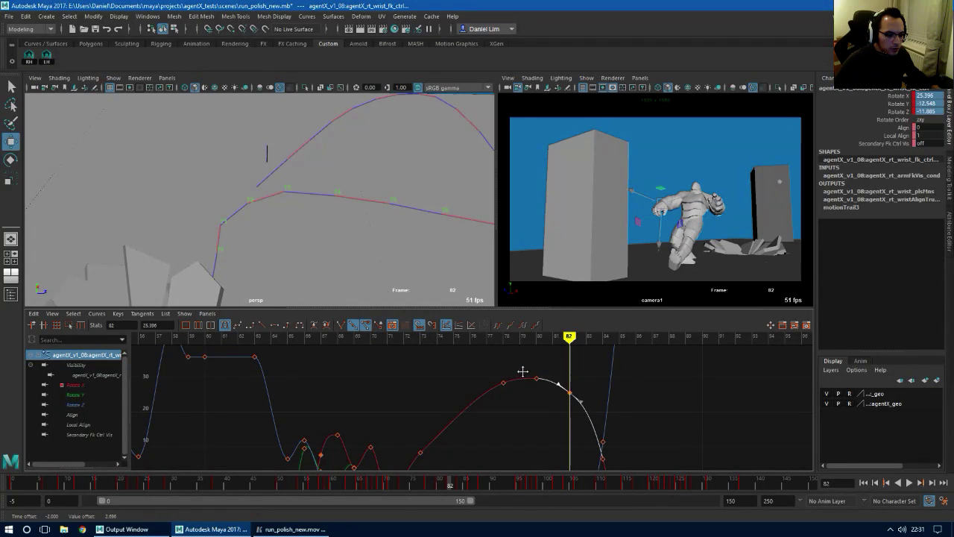
Steepen the tangent of the Rotate X key at frame 73 so the curve rises faster through frame 75
middle_click_drag(515, 426, 555, 382, "alt")
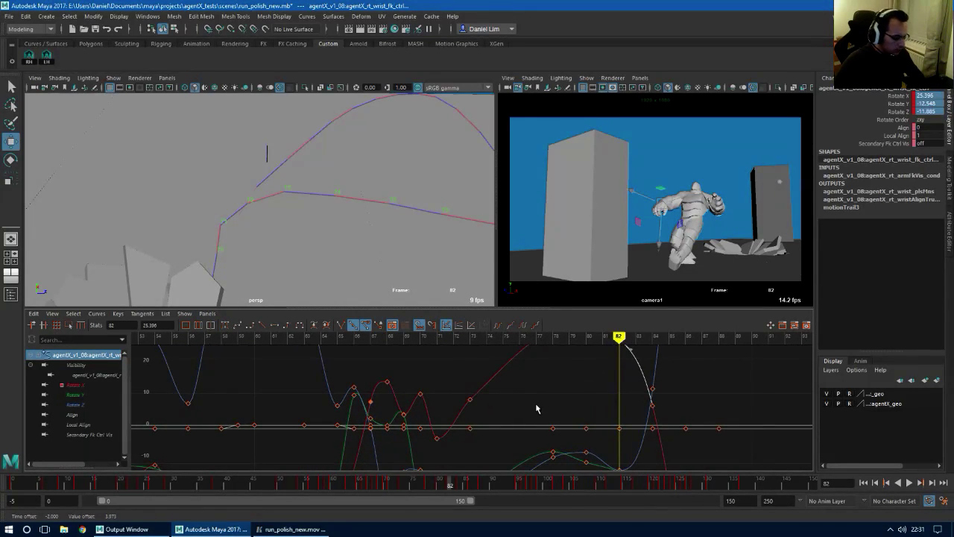
key("comma")
key("comma")
key("comma")
left_click_drag(451, 381, 490, 414)
key("alt+period")
key("alt+period")
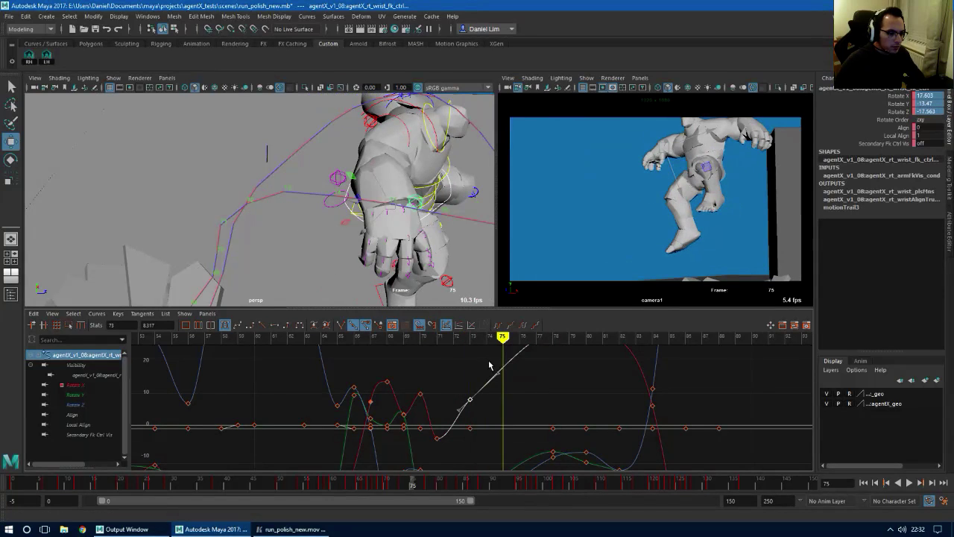
middle_click_drag(521, 384, 513, 369)
Raise the right wrist's Rotate Z key at frame 70 to about -9.8
middle_click_drag(516, 378, 534, 415, "alt+shift")
right_click_drag(539, 414, 532, 435, "alt+shift")
middle_click_drag(533, 434, 558, 380, "alt")
right_click_drag(515, 421, 580, 403, "alt")
middle_click_drag(565, 389, 570, 414, "alt")
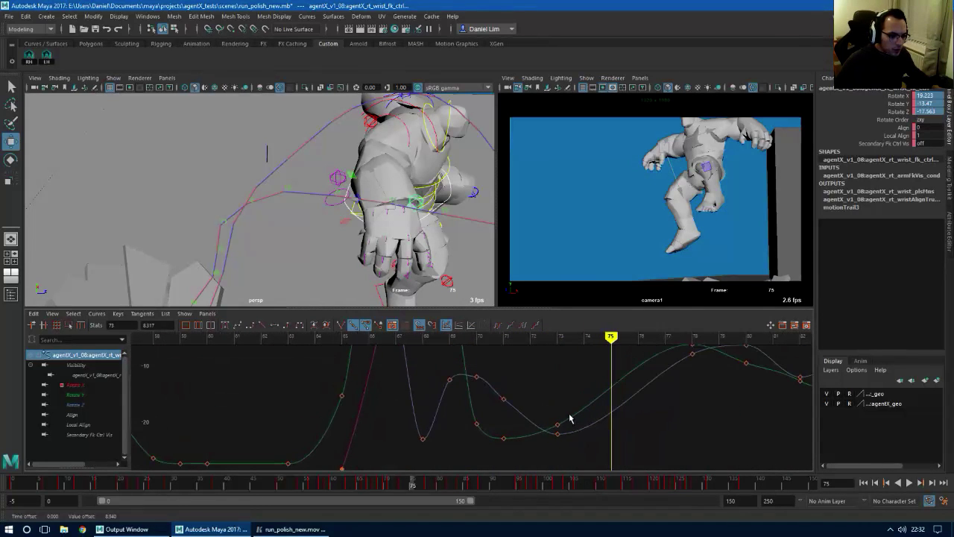
key("comma")
key("comma")
left_click_drag(475, 371, 482, 391)
key("comma")
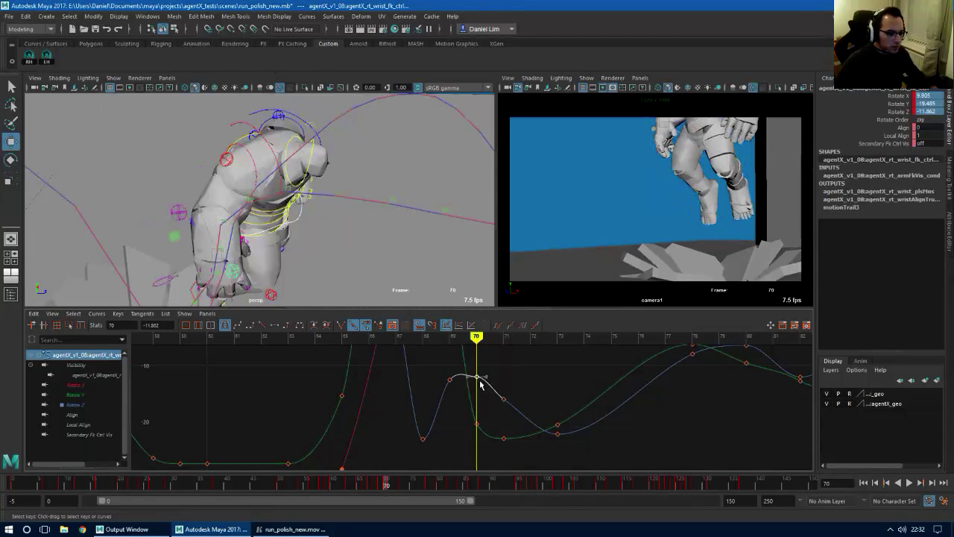
middle_click_drag(477, 386, 477, 372, "shift")
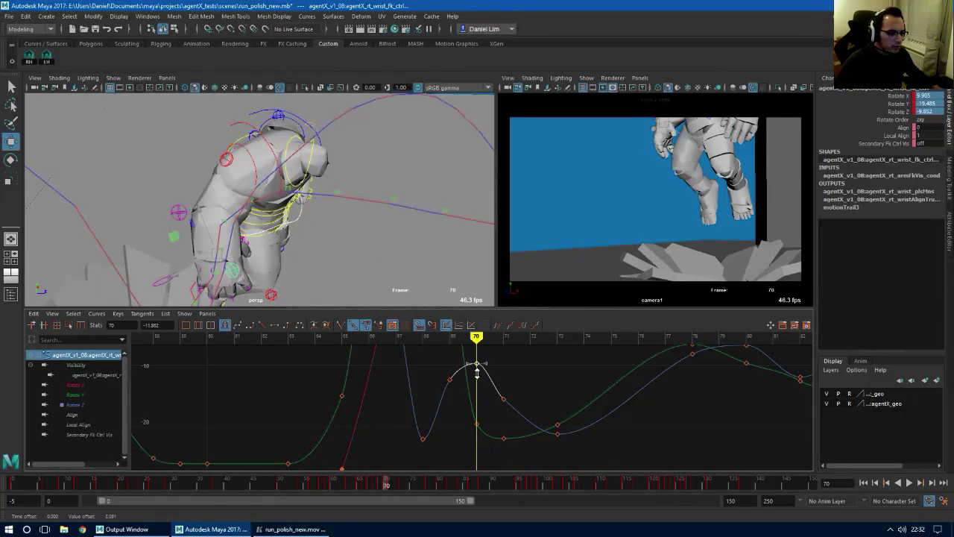
Steepen the tangents of the Rotate Z key at frame 71 to smooth the curve's descent into frame 73
left_click_drag(524, 386, 502, 418)
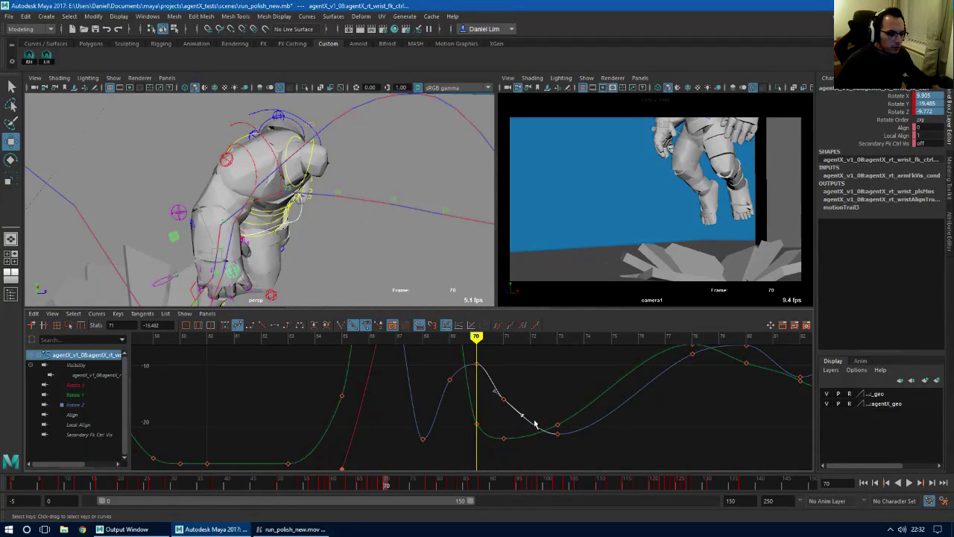
middle_click_drag(522, 454, 526, 448)
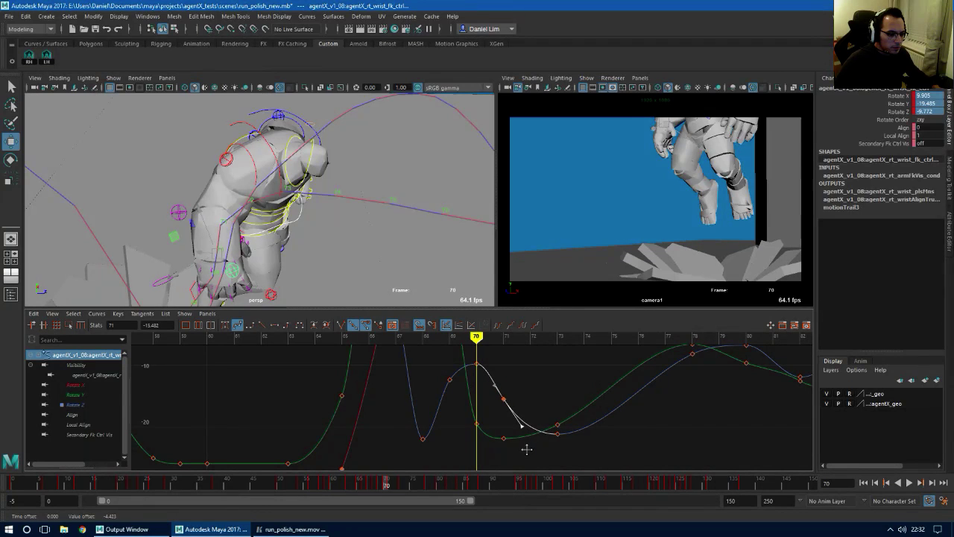
left_click_drag(581, 428, 551, 446)
key("period")
key("period")
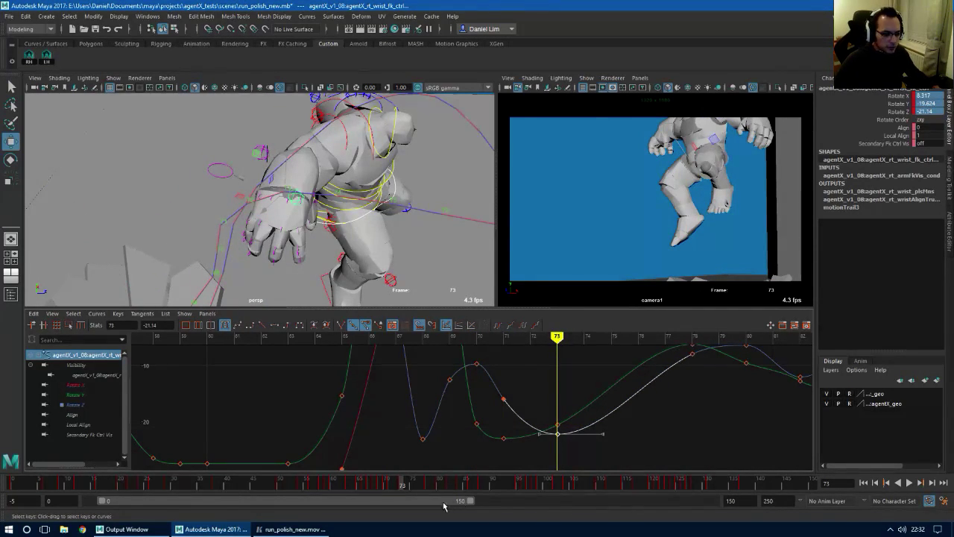
Play back and scrub the jump to review the right wrist's motion up to frame 73
key("alt+v")
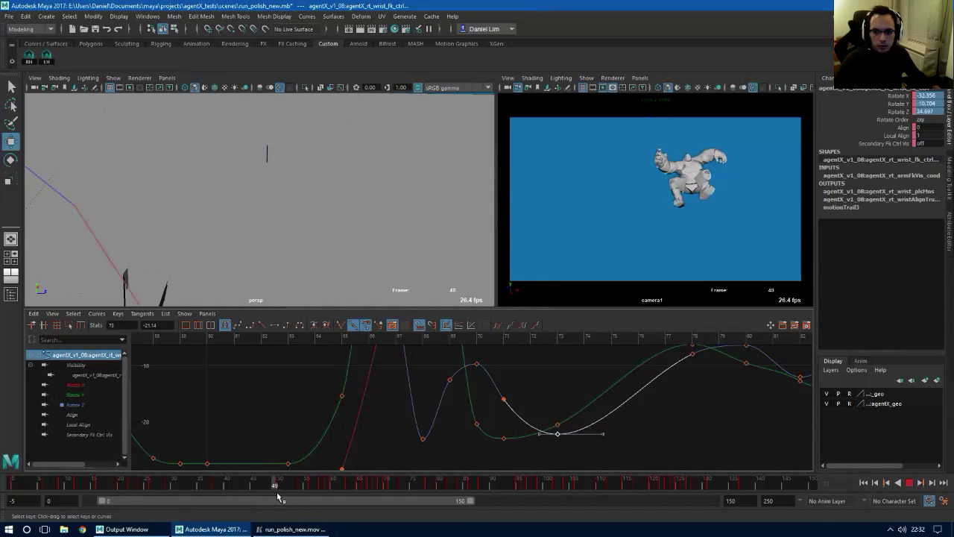
mouse_move(277, 496)
left_mouse_down()
mouse_move(412, 496)
mouse_move(376, 496)
mouse_move(402, 496)
left_mouse_up()
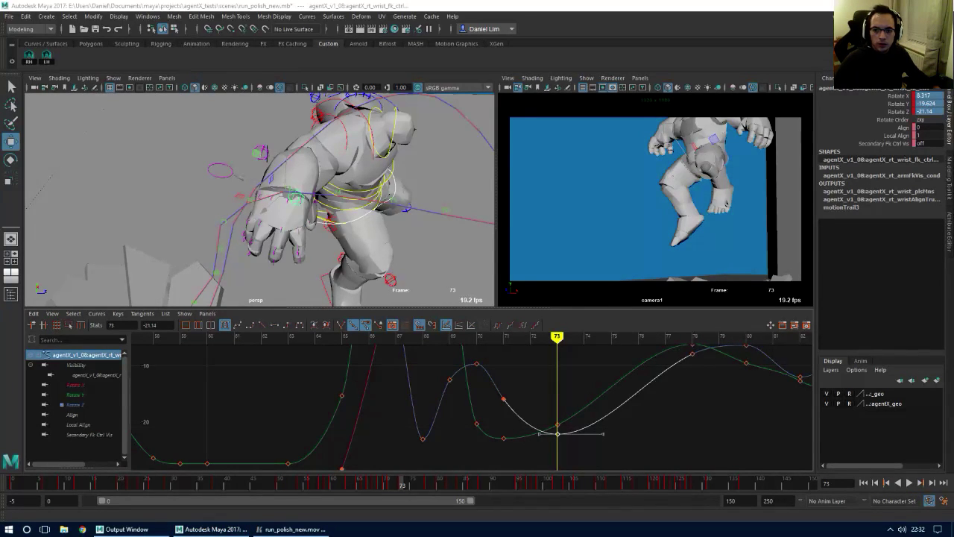
left_click_drag(400, 485, 379, 488)
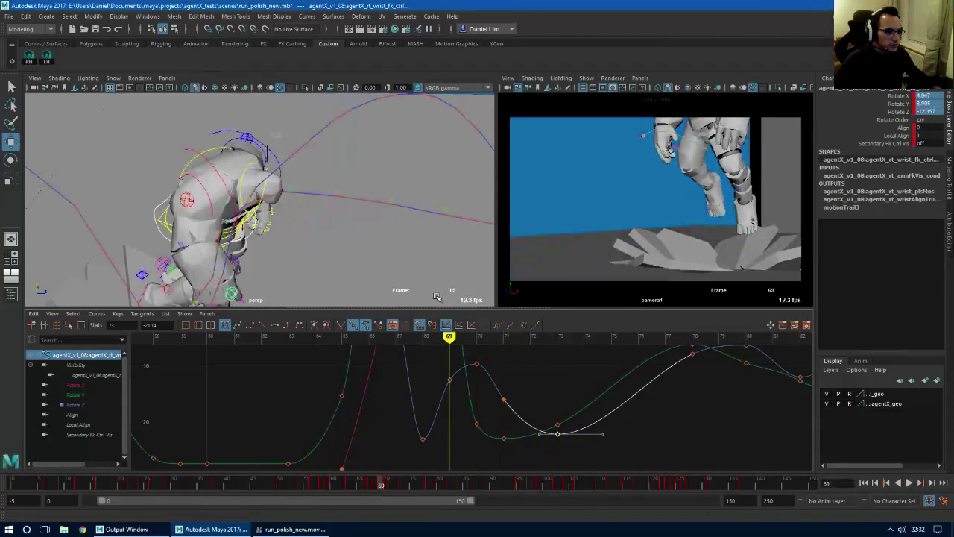
Display motion trails in the camera1 view and scrub to frame 71 to check the arm's path
left_click(586, 79)
mouse_move(588, 79)
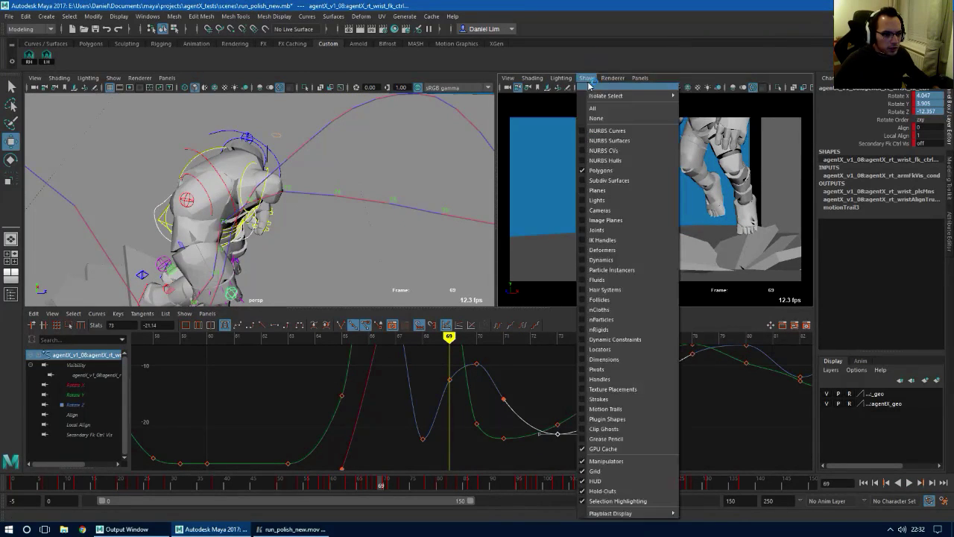
left_click(617, 409)
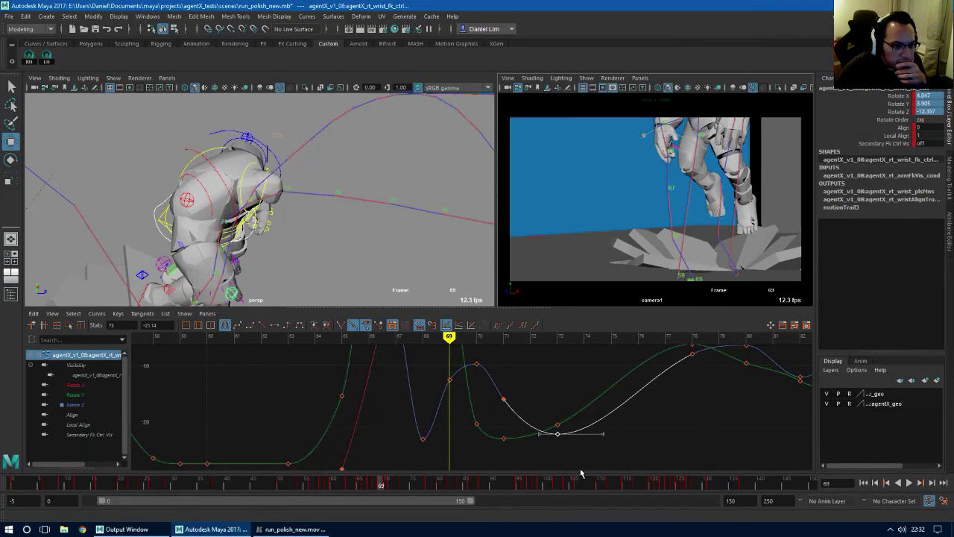
left_click_drag(364, 487, 391, 485)
Deselect the wrist control and examine the right arm's motion trail from the character's front around frame 70
middle_click(308, 248)
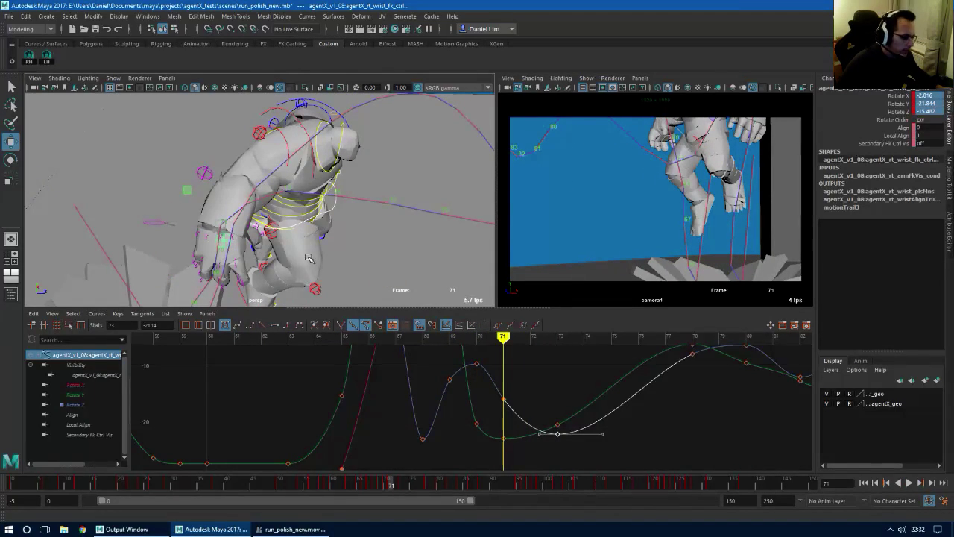
key("super")
left_click(358, 250)
left_click_drag(371, 248, 272, 246, "alt")
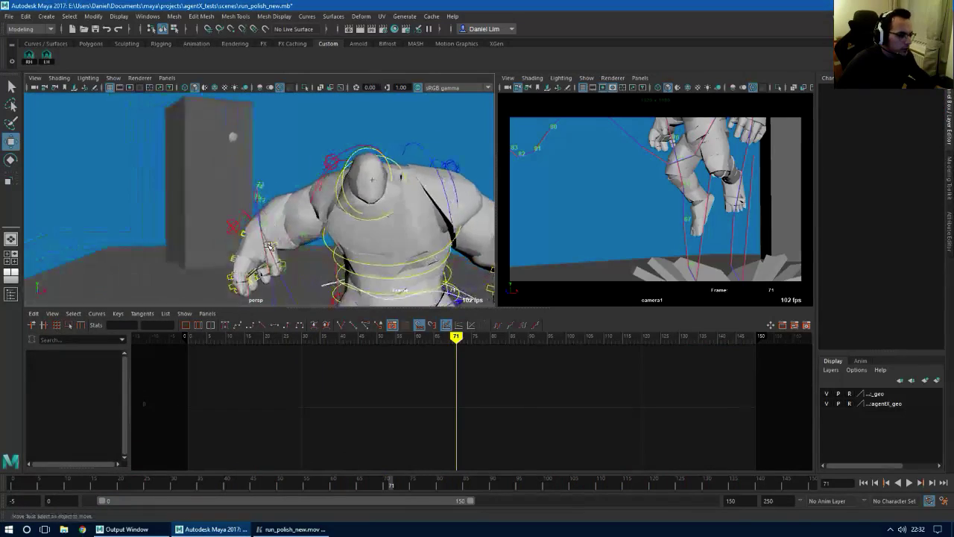
middle_click_drag(273, 249, 331, 152, "alt")
left_click_drag(331, 152, 283, 202, "alt")
right_click_drag(283, 202, 233, 221, "alt")
left_click_drag(233, 222, 287, 222, "alt")
mouse_move(393, 488)
left_mouse_down()
mouse_move(363, 485)
mouse_move(397, 483)
mouse_move(387, 482)
mouse_move(392, 476)
mouse_move(341, 490)
mouse_move(416, 488)
mouse_move(375, 487)
mouse_move(387, 489)
left_mouse_up()
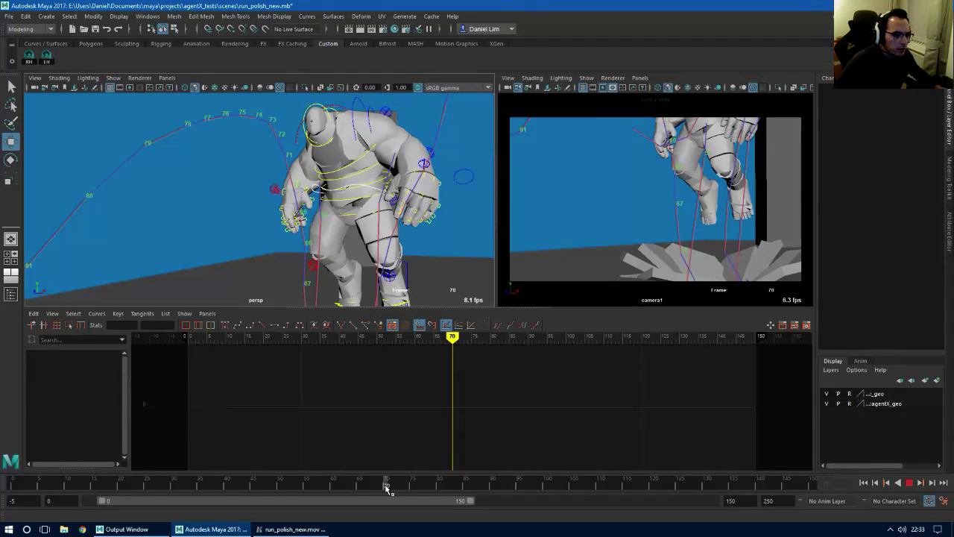
Rotate the right upper arm FK control at frame 70 to about X 6.2, Y -32.2, Z -6.1
left_click_drag(306, 194, 352, 178, "alt")
key("q")
left_click(298, 138)
key("e")
left_click(350, 179)
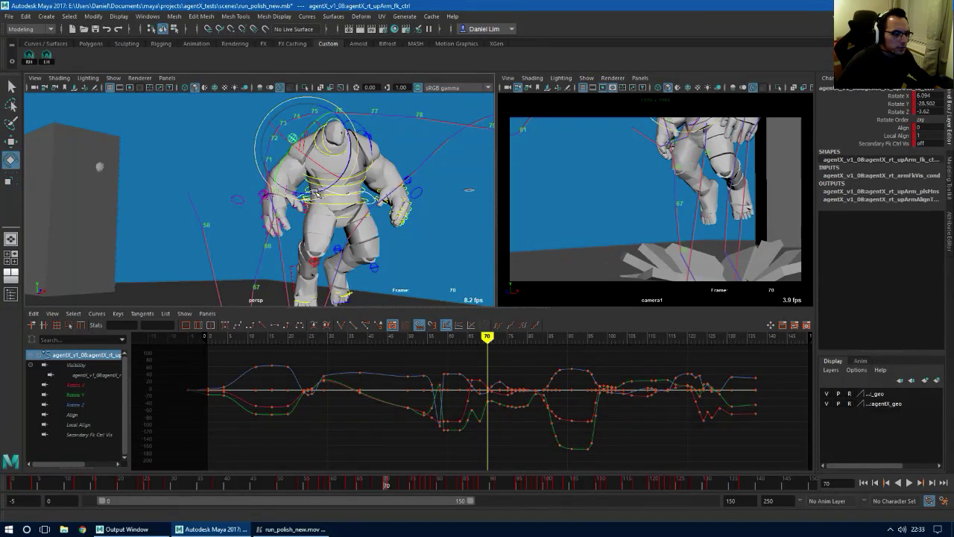
left_click_drag(299, 175, 302, 173)
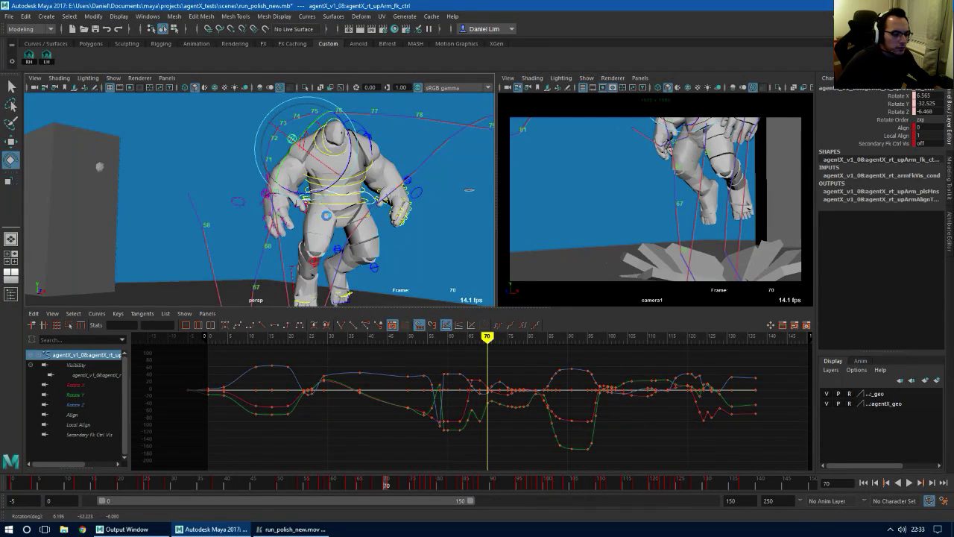
left_click_drag(332, 261, 336, 300)
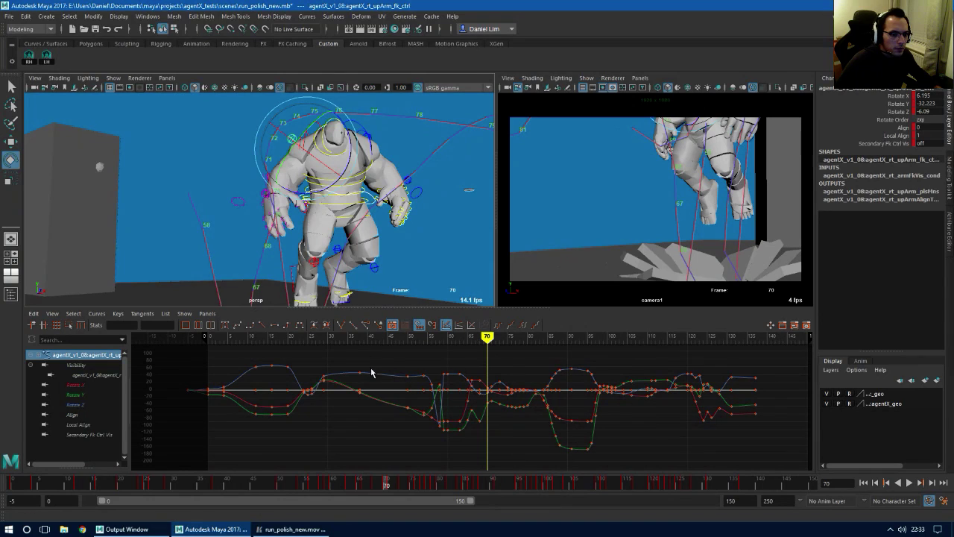
Rotate the right upper arm FK control at frame 68 to about X 25.7, Y -77.8, Z -0.9 and key it
key("comma")
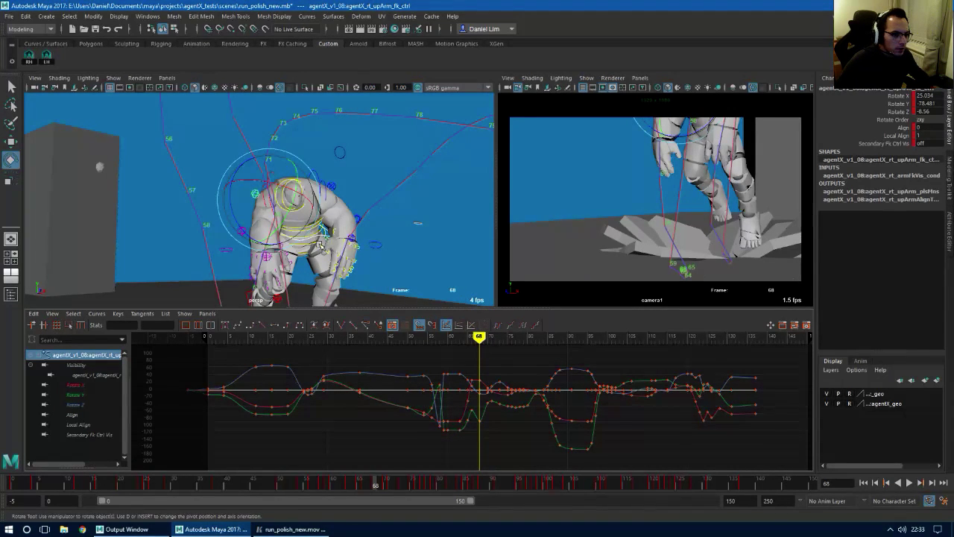
left_click_drag(297, 247, 351, 244, "alt")
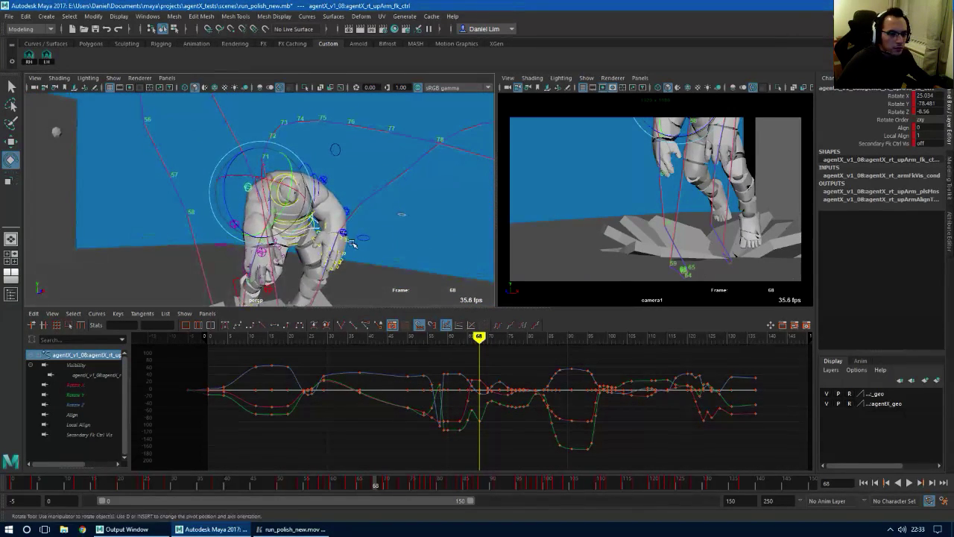
left_click(266, 244)
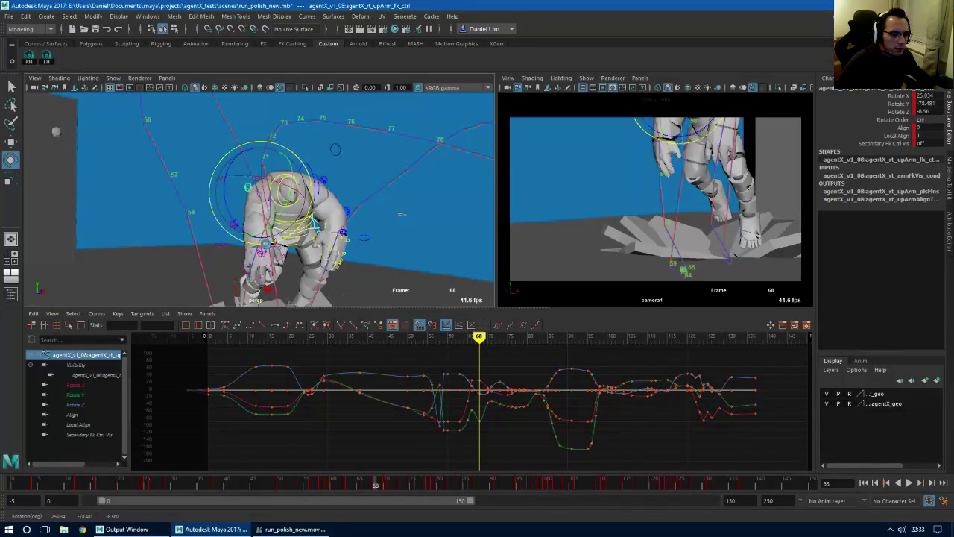
left_click_drag(263, 243, 263, 234)
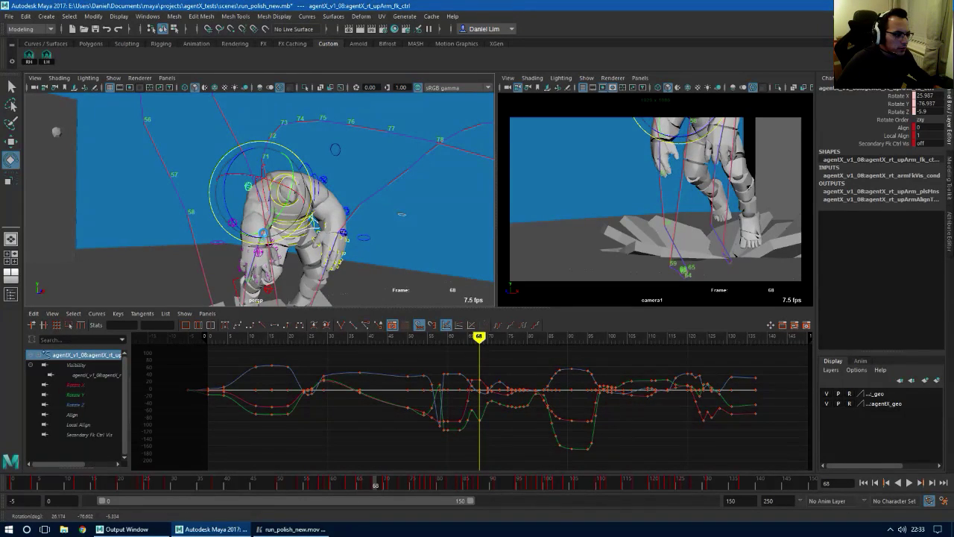
left_click(686, 142)
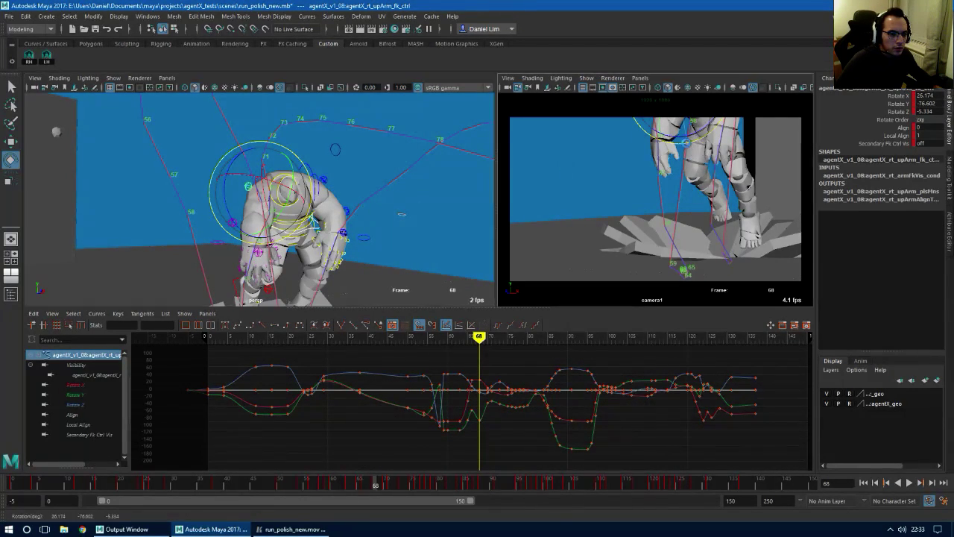
left_click_drag(683, 142, 682, 144)
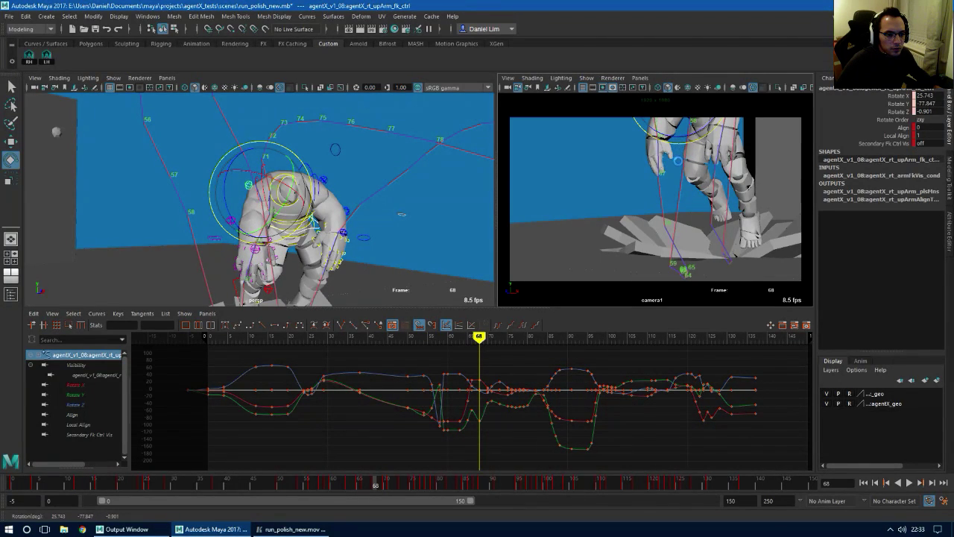
key("s")
Rotate the right upper arm FK control at frame 67 to about X 25.8, Y -64.4, Z 1.6
key("comma")
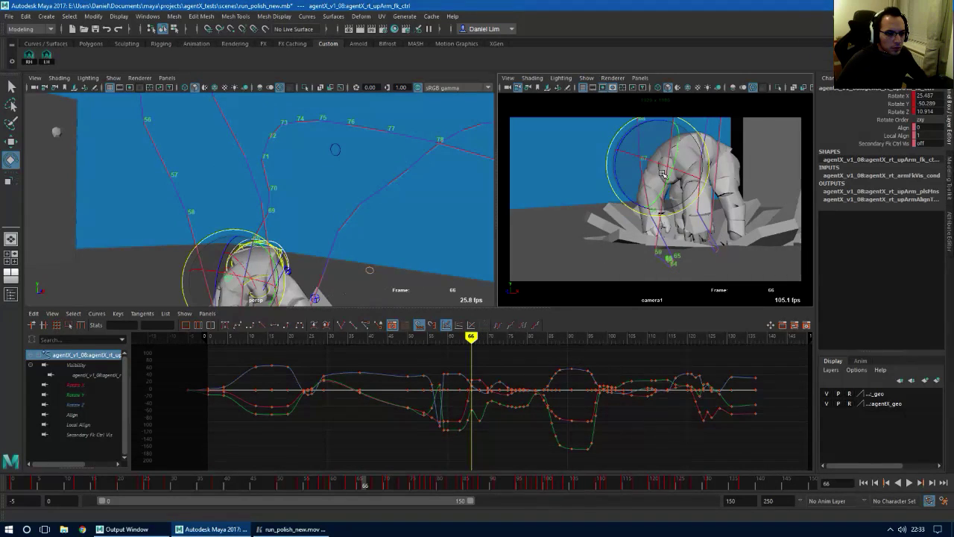
key("period")
key("alt+comma")
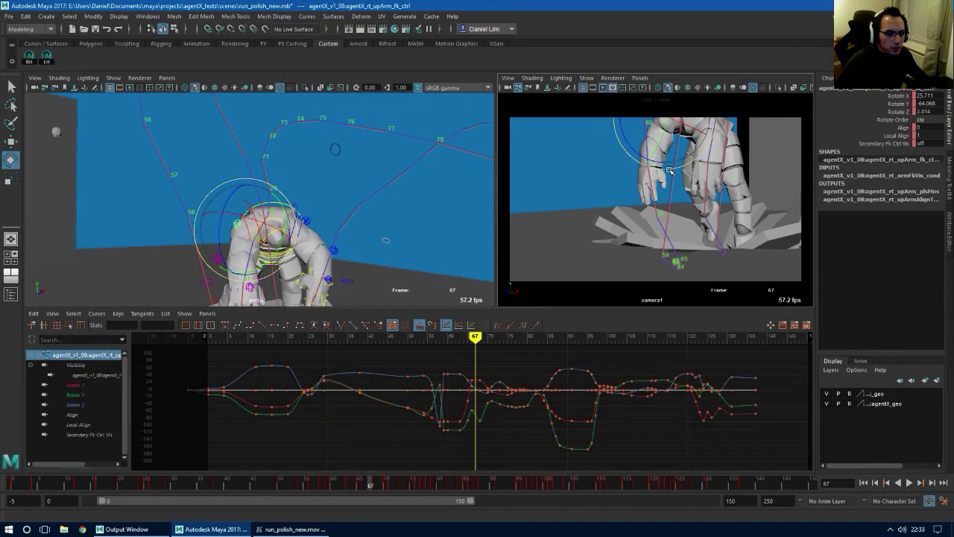
left_click_drag(670, 169, 671, 169)
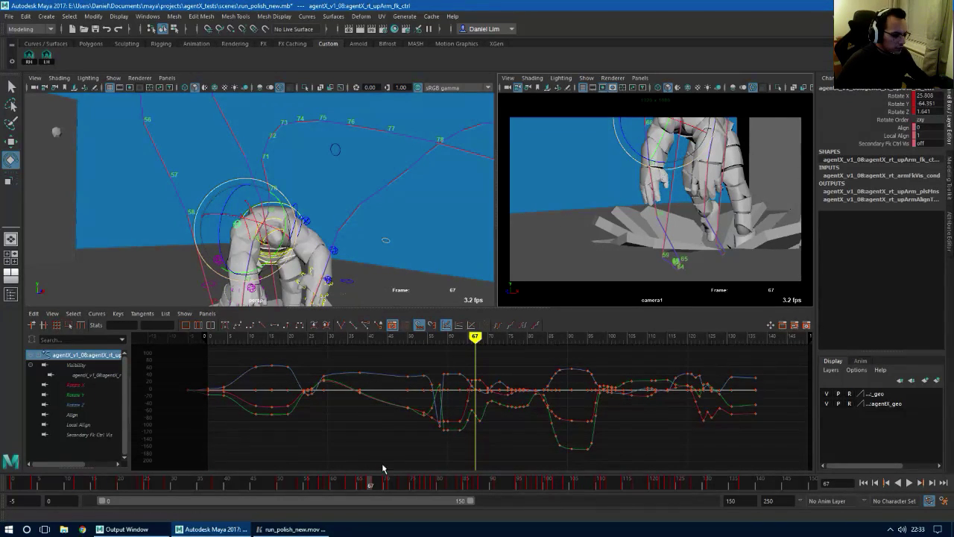
Hide motion trails in the enlarged camera1 view, play the animation to review the arm, and stop at frame 70
left_click_drag(382, 484, 291, 484)
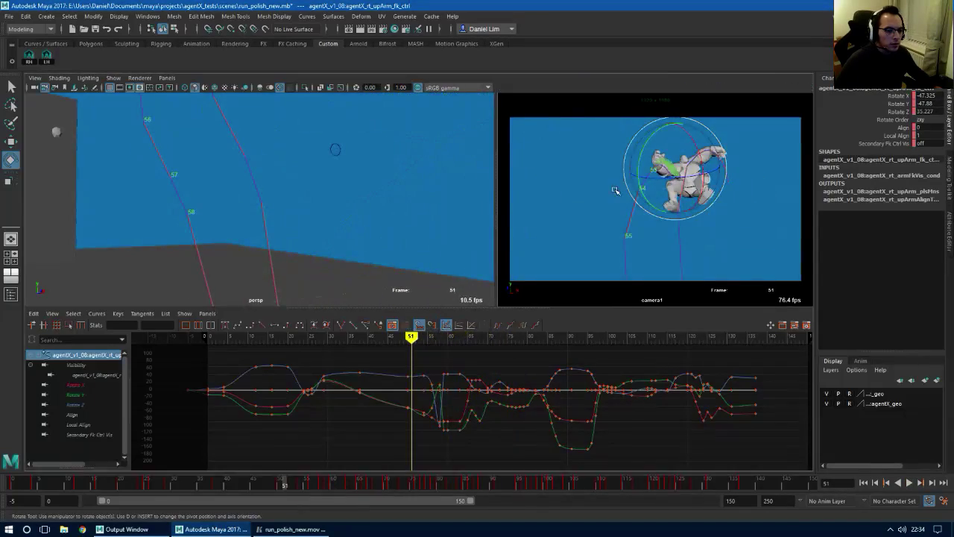
key("space")
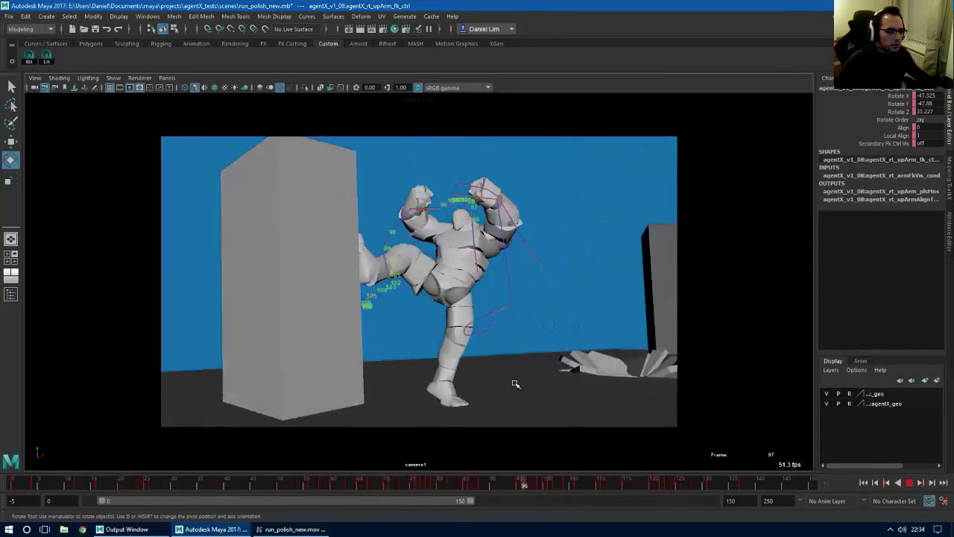
left_click(132, 80)
mouse_move(116, 80)
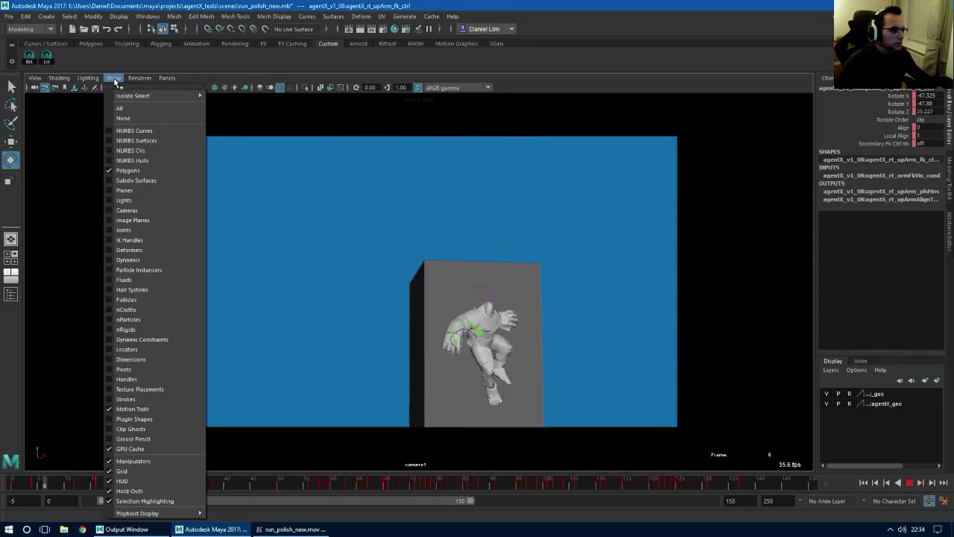
left_click(132, 409)
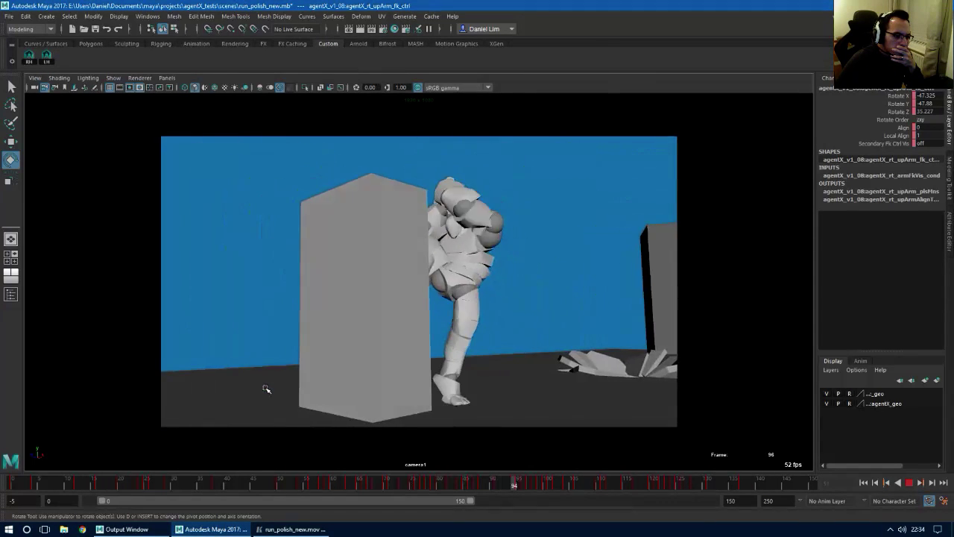
mouse_move(285, 489)
left_mouse_down()
mouse_move(276, 490)
mouse_move(410, 468)
mouse_move(380, 468)
mouse_move(400, 468)
mouse_move(385, 468)
mouse_move(386, 485)
left_mouse_up()
key("alt+v")
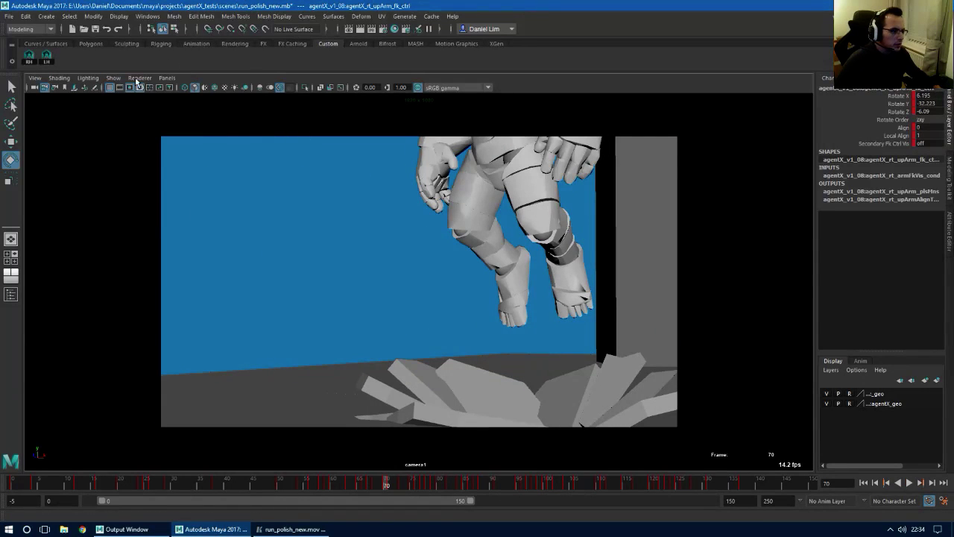
Select the right wrist FK control for rotation at frame 71, with its curves framed around frames 67 to 73
key("space")
key("q")
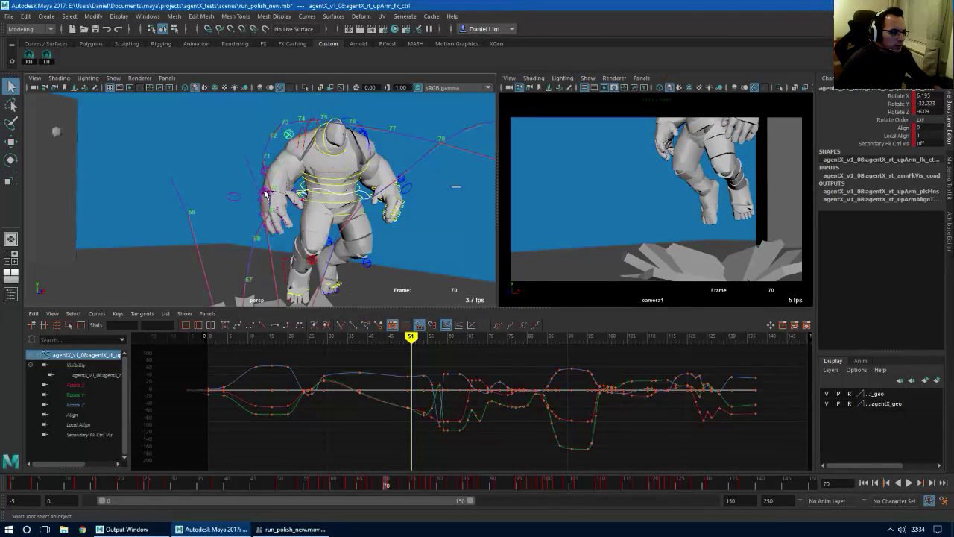
left_click(266, 193)
right_click_drag(488, 416, 626, 402, "alt")
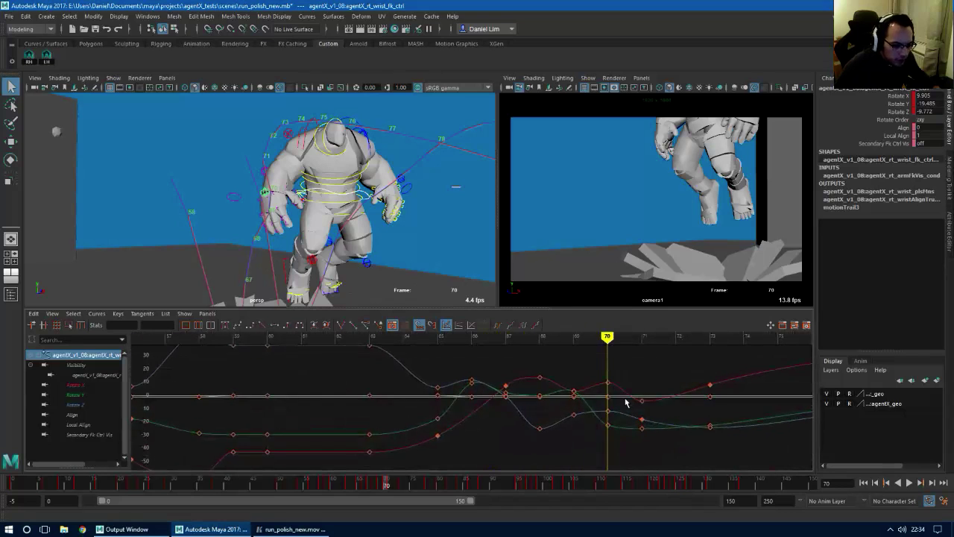
middle_click_drag(627, 402, 516, 413, "alt")
right_click_drag(516, 413, 550, 422, "alt")
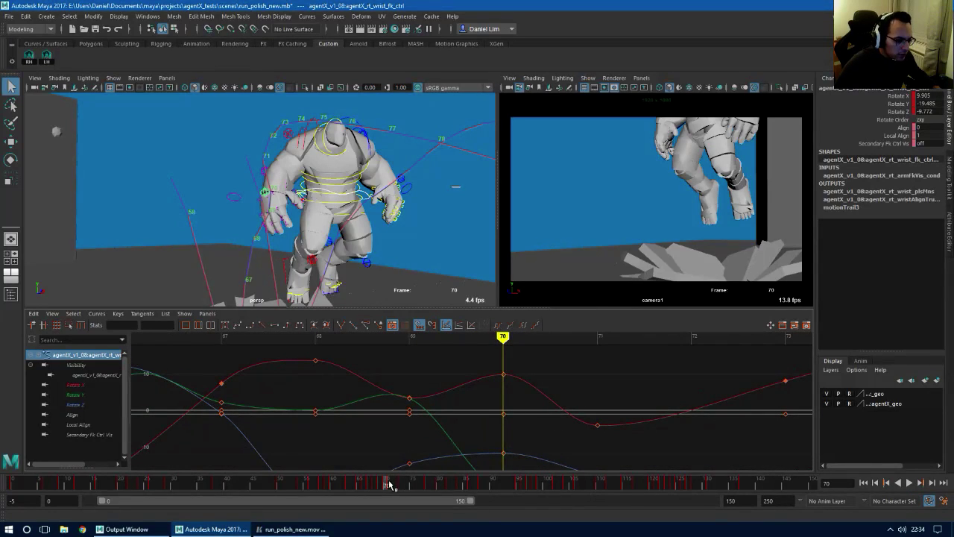
mouse_move(388, 484)
left_mouse_down()
mouse_move(399, 488)
mouse_move(390, 489)
left_mouse_up()
key("e")
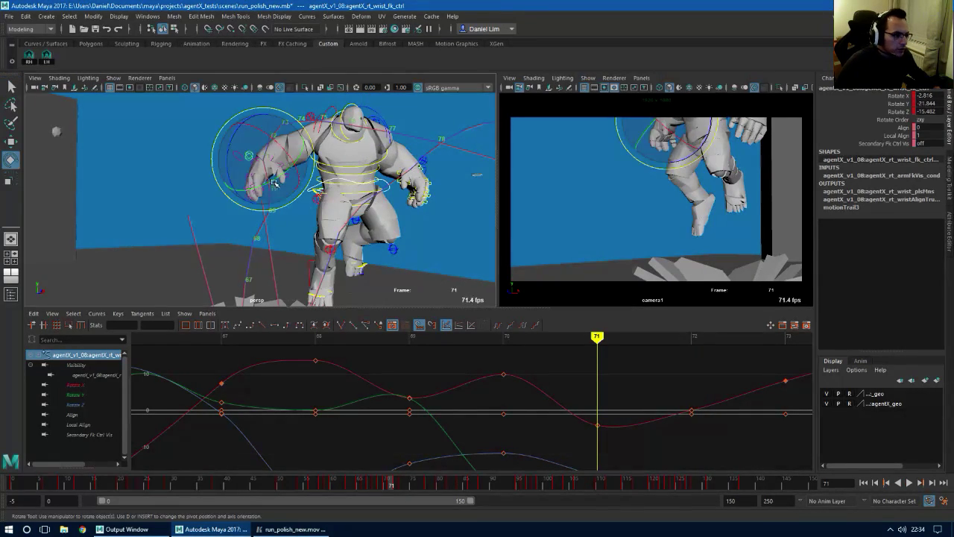
Try rotating the right wrist control at frame 71 to about X 14.1, Y -26.6, Z -16.0, and undo it
left_click_drag(455, 182, 285, 185, "alt")
left_click(268, 133)
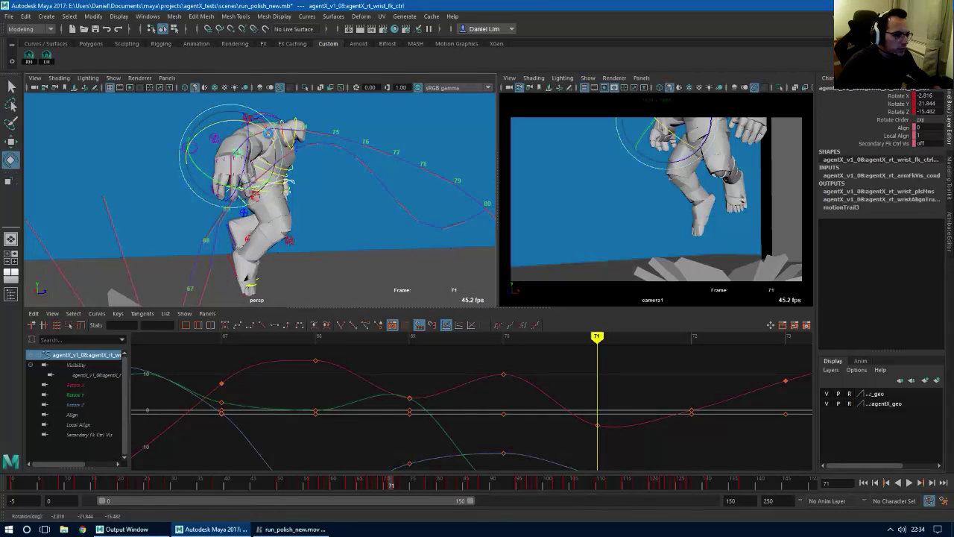
left_click_drag(272, 138, 279, 139)
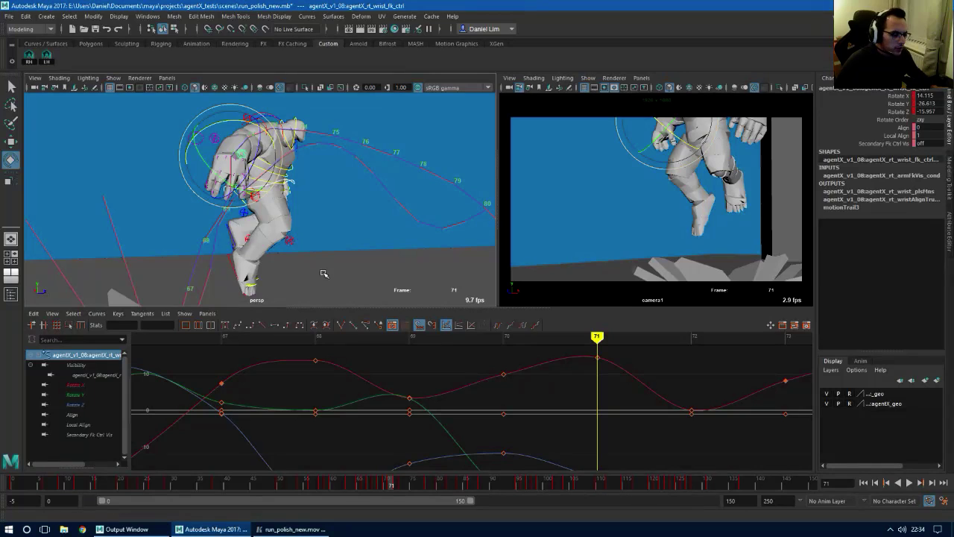
key("ctrl+z")
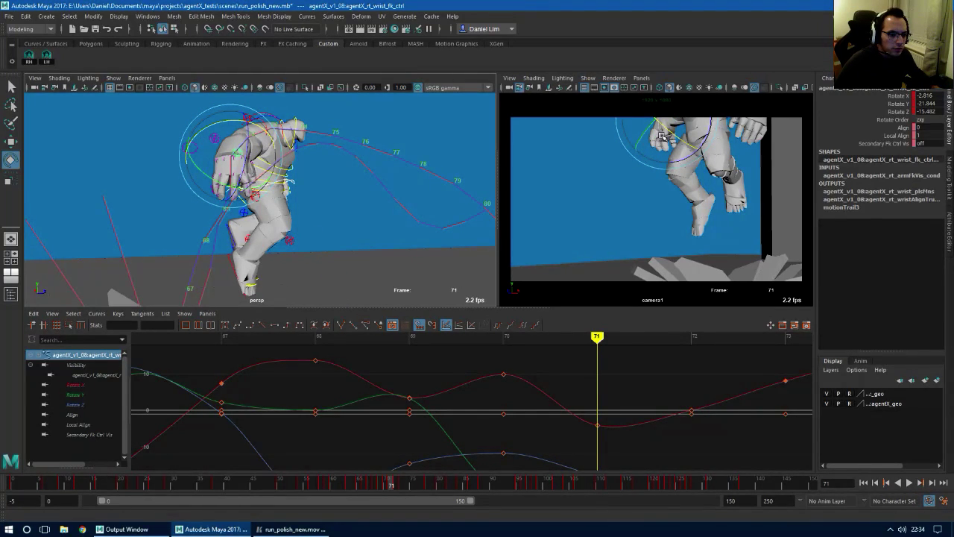
Rotate the right wrist control to about X 2.9, Y -23.4 at frame 71 and about X 5.4, Y -18.7 at frame 70
left_click_drag(674, 132, 680, 136)
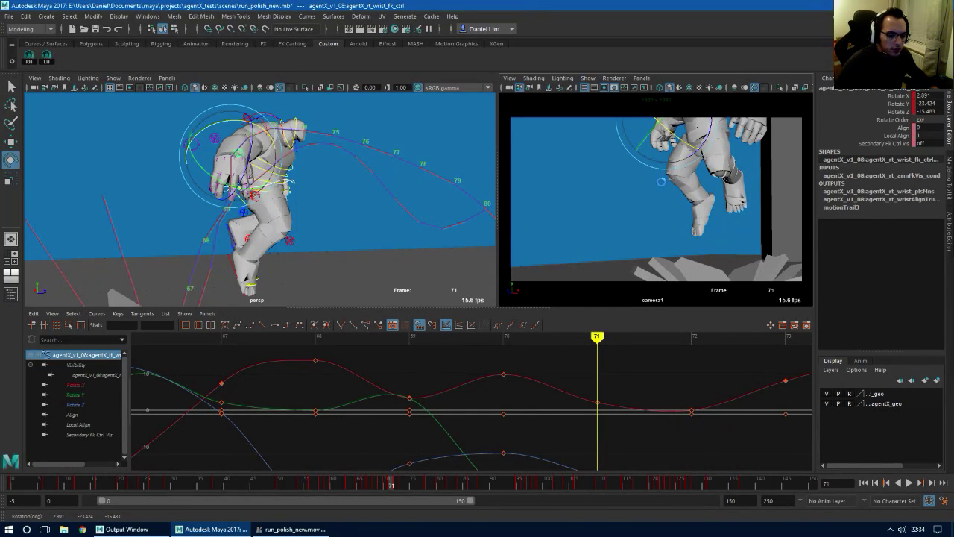
key("alt+comma")
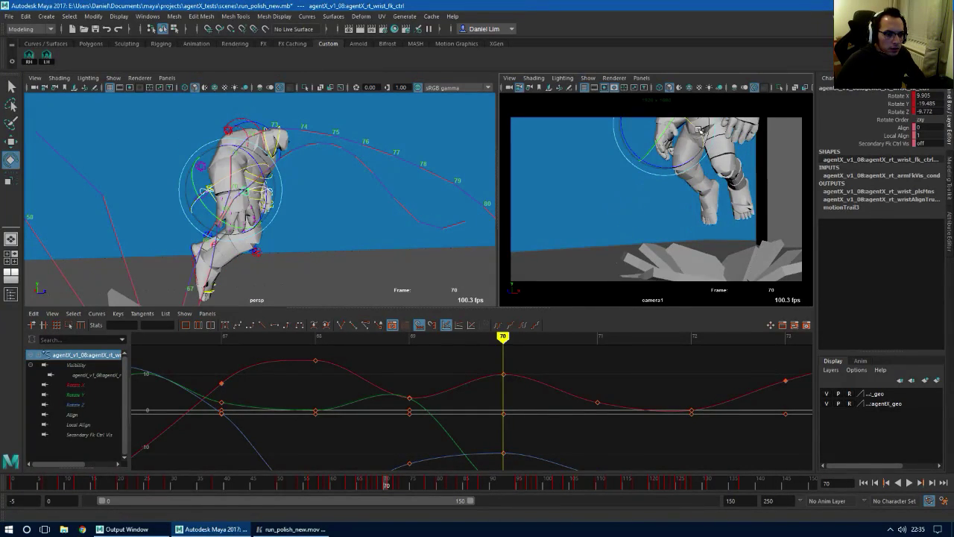
left_click_drag(692, 128, 691, 160)
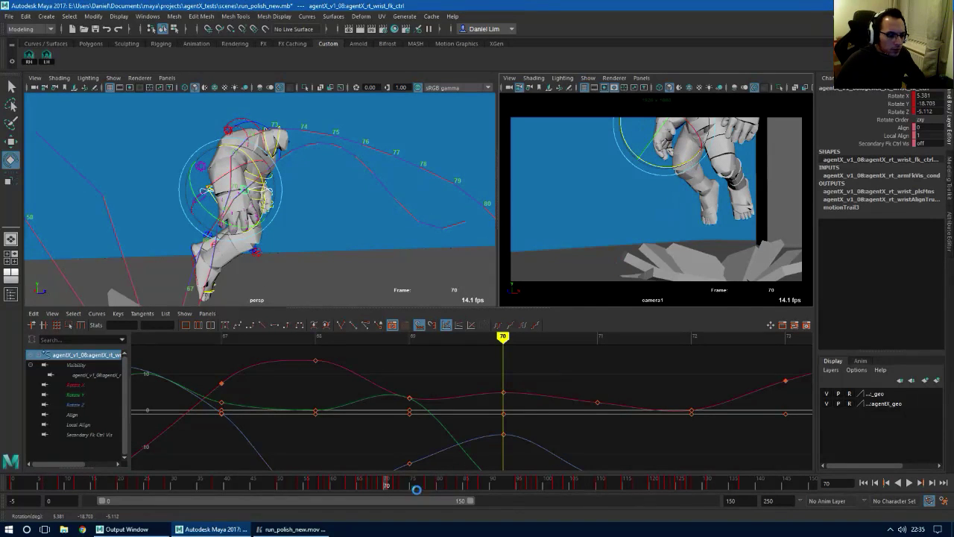
left_click_drag(481, 383, 532, 408)
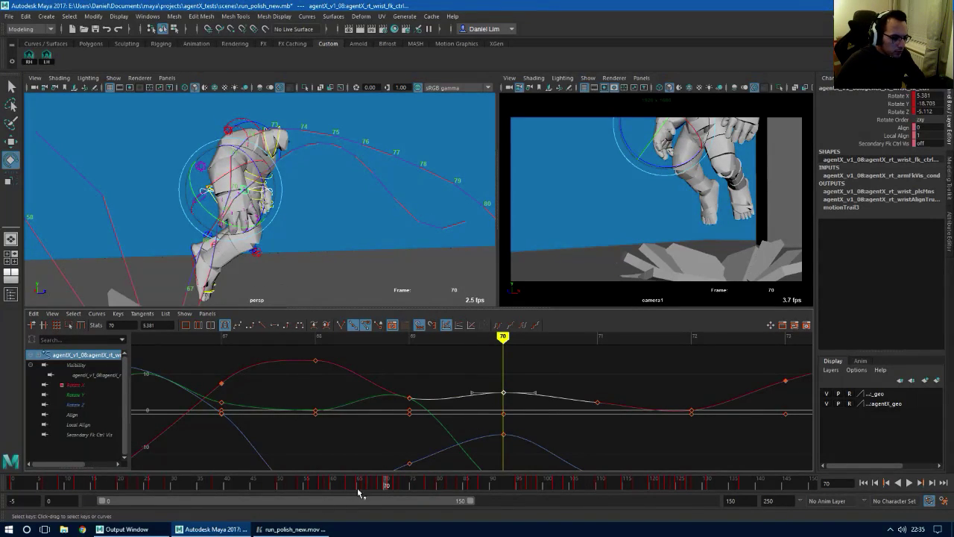
Rotate the right wrist control at frame 78 to about X 41.6, Y -22.9, Z -18.7 and scrub through the result
mouse_move(384, 484)
left_mouse_down()
mouse_move(369, 484)
mouse_move(393, 488)
left_mouse_up()
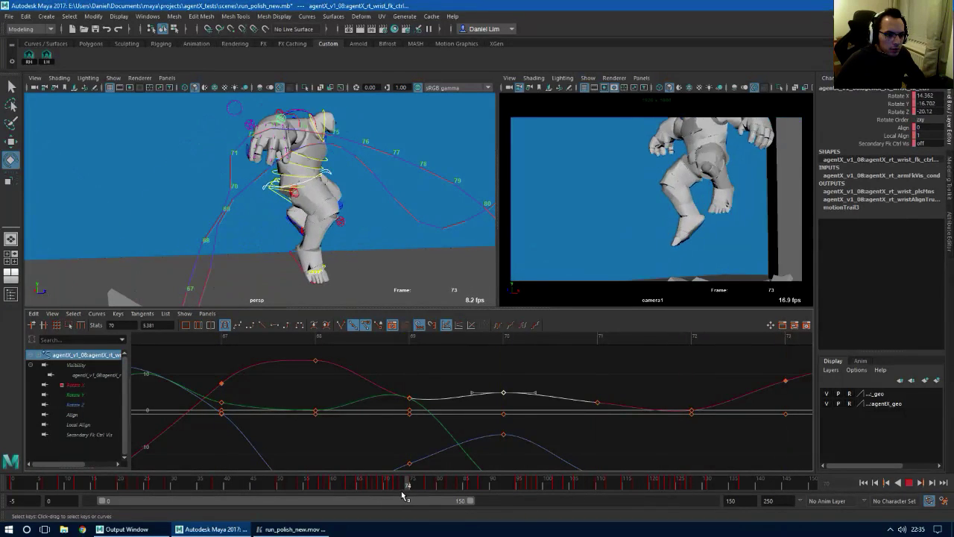
left_click_drag(403, 494, 431, 500)
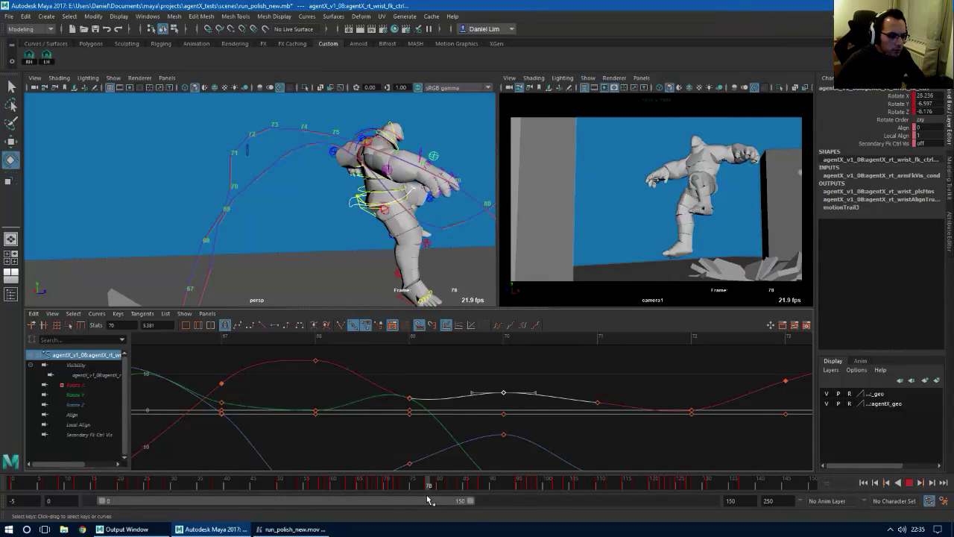
left_click(407, 162)
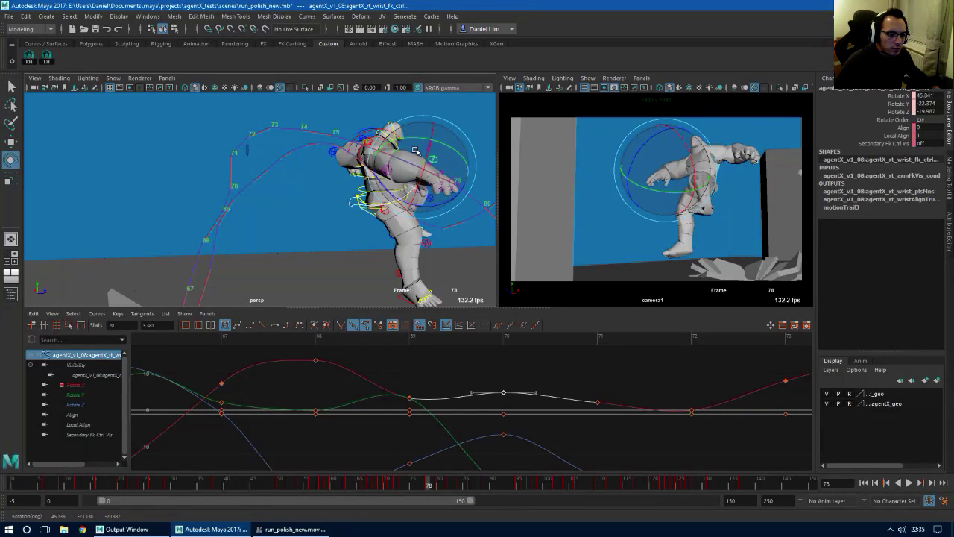
left_click_drag(425, 189, 426, 192)
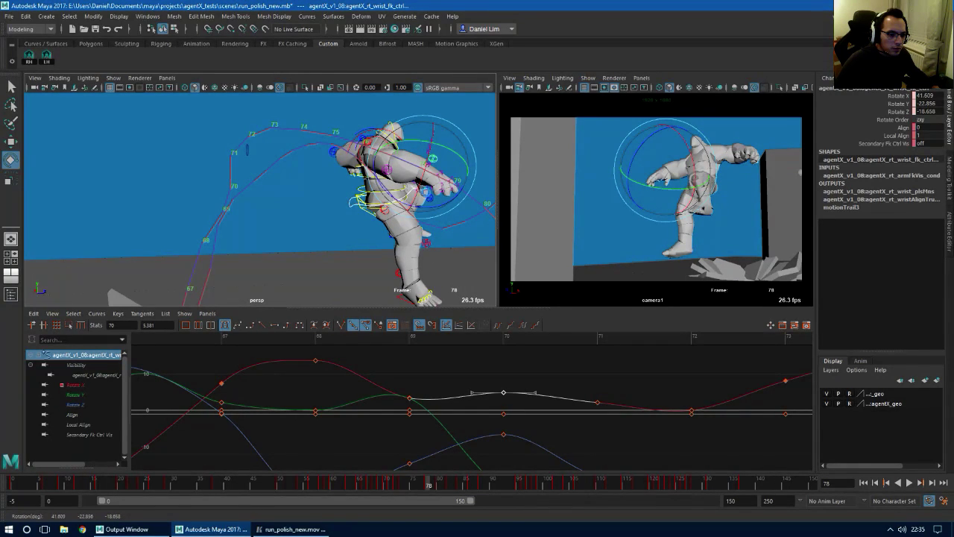
left_click_drag(427, 484, 376, 472)
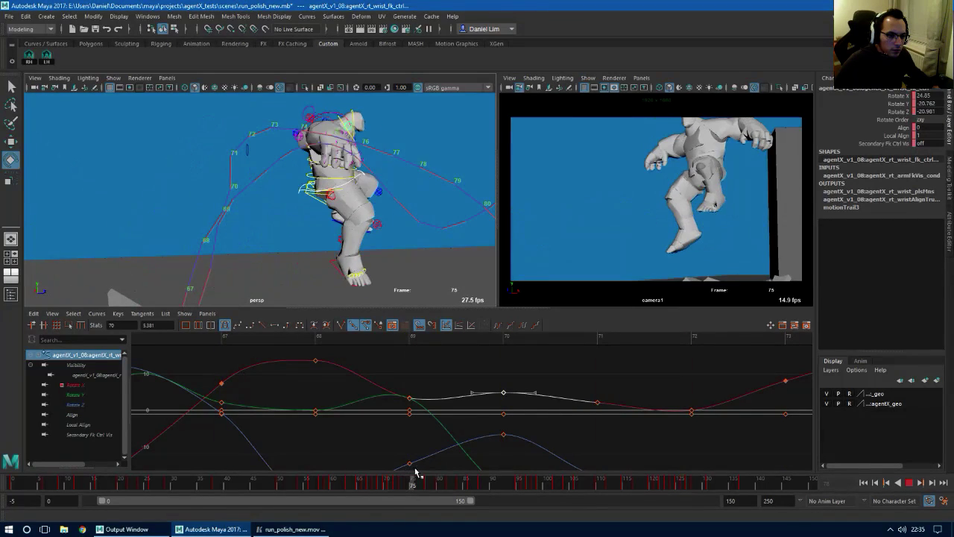
Rotate the right wrist control at frame 76 to about X 23.0, Y -0.4, Z -17.9, judging the arm's path from above
left_click_drag(444, 468, 412, 481)
left_click_drag(407, 160, 392, 272, "alt")
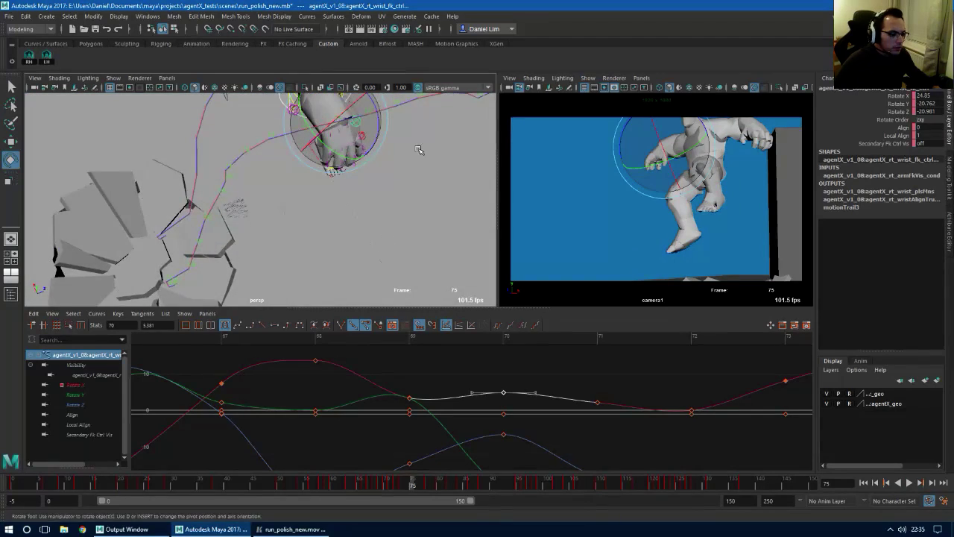
middle_click_drag(417, 190, 365, 273, "alt")
left_click_drag(365, 272, 340, 278, "alt")
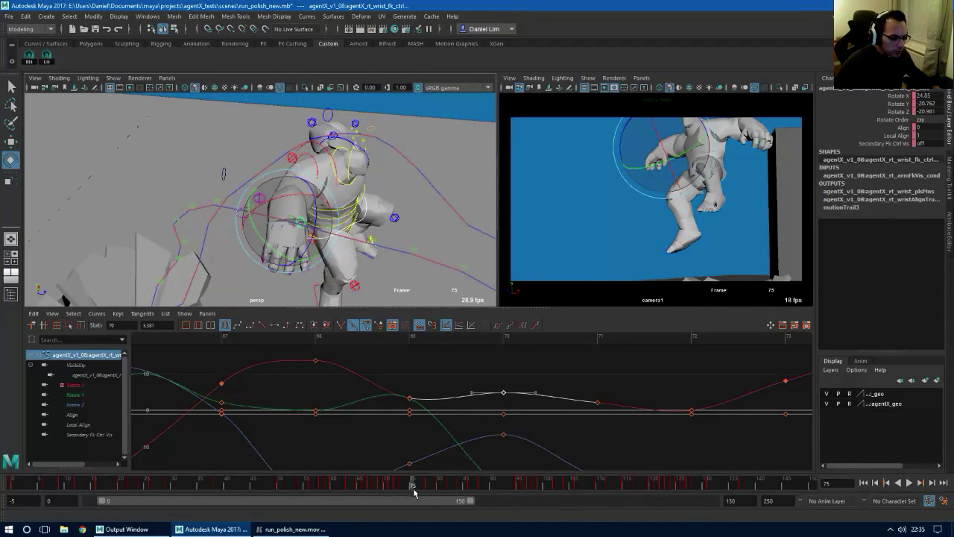
left_click_drag(415, 487, 419, 486)
left_click_drag(394, 224, 390, 292, "alt")
middle_click_drag(458, 270, 450, 246, "alt")
right_click_drag(450, 245, 383, 245, "alt")
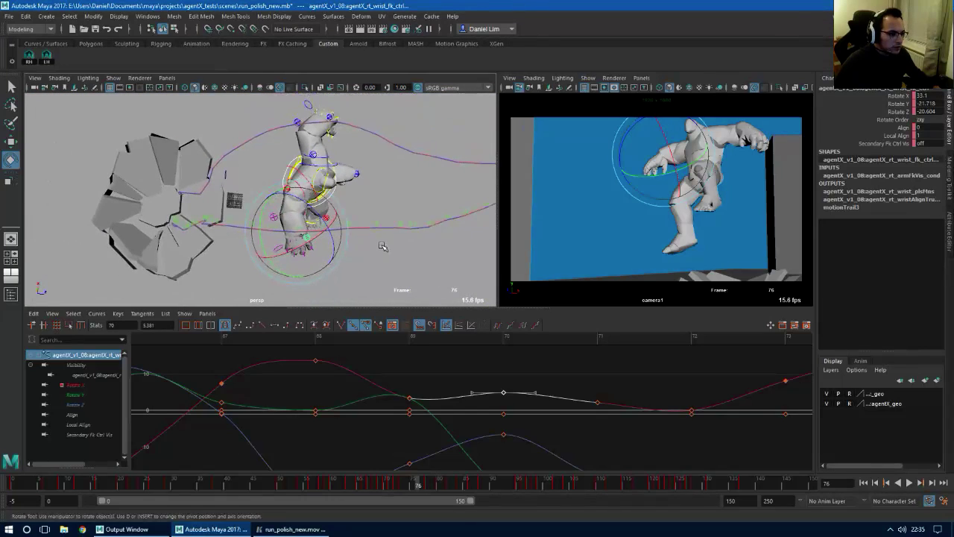
left_click_drag(384, 245, 363, 268, "alt")
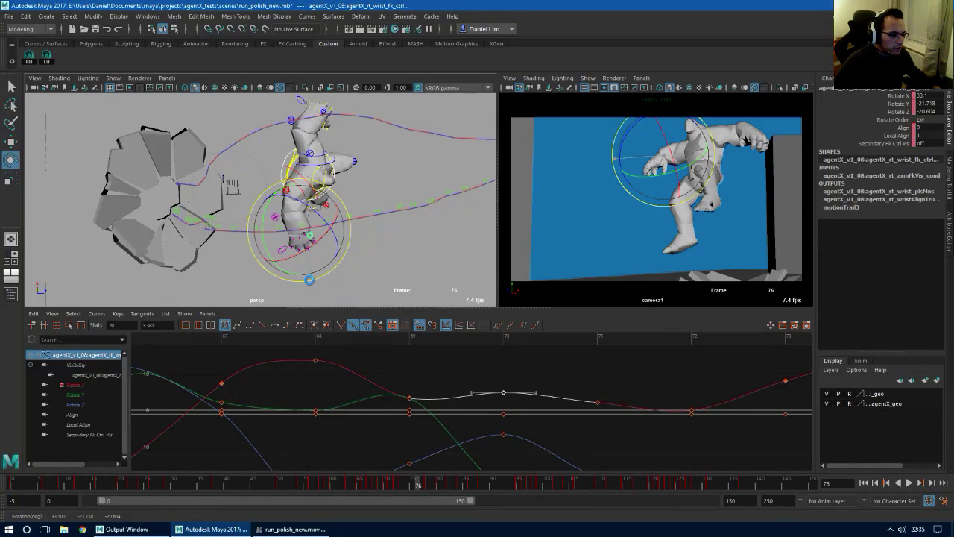
left_click_drag(307, 280, 296, 252)
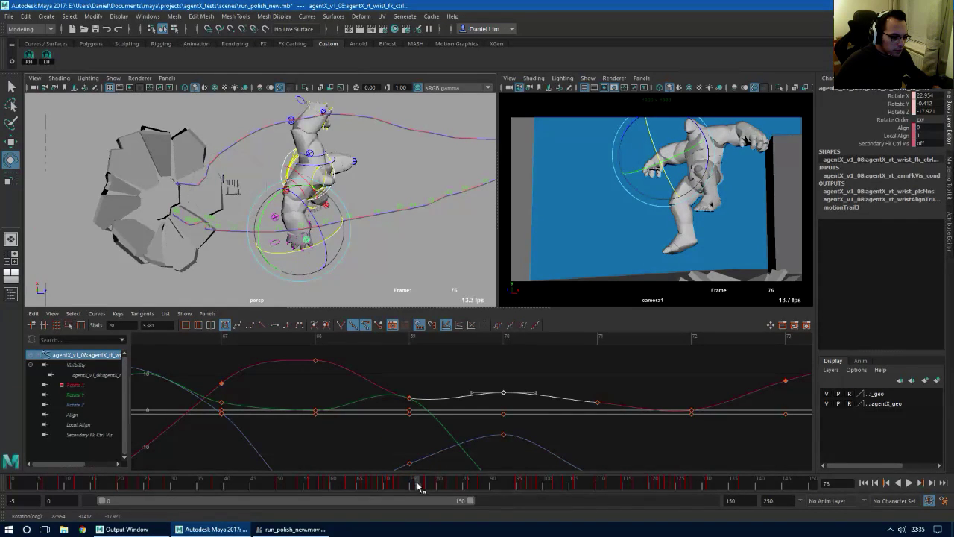
key("alt+v")
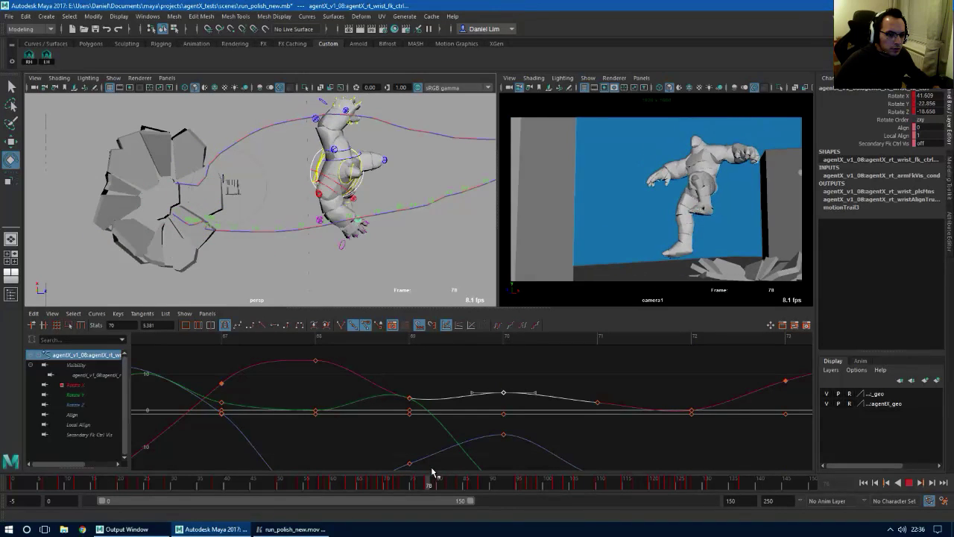
key("Escape")
Deselect the wrist control and review the full animation's playback in the enlarged camera1 view
key("space")
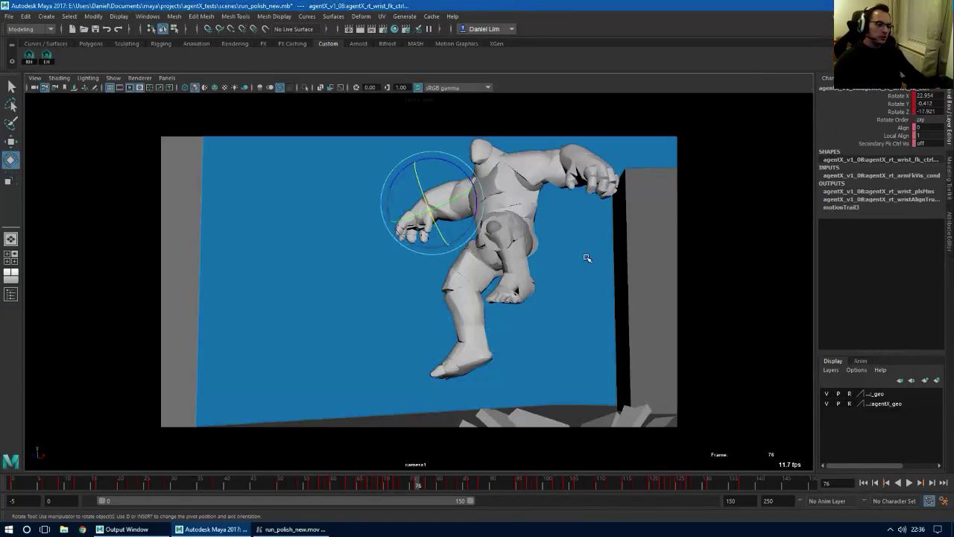
left_click(730, 322)
key("space")
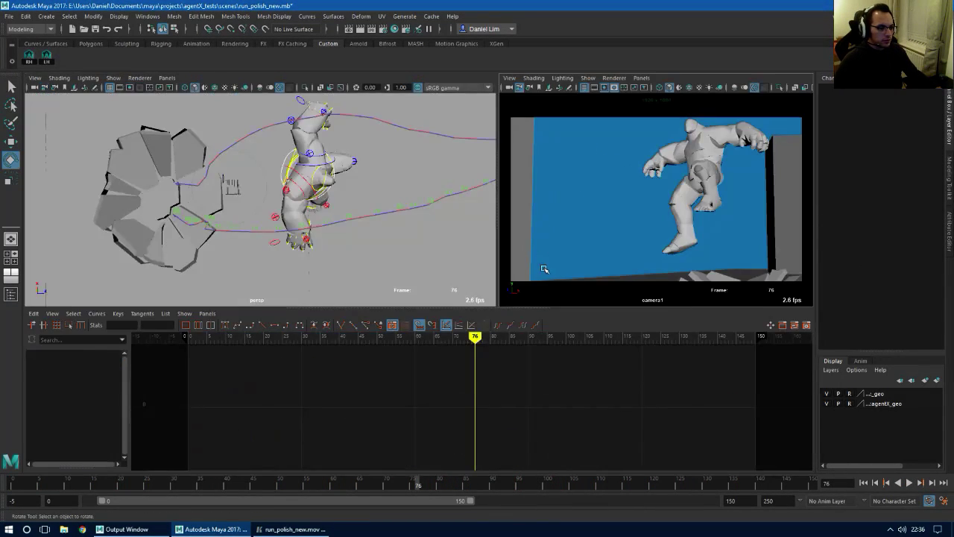
key("space")
key("alt+v")
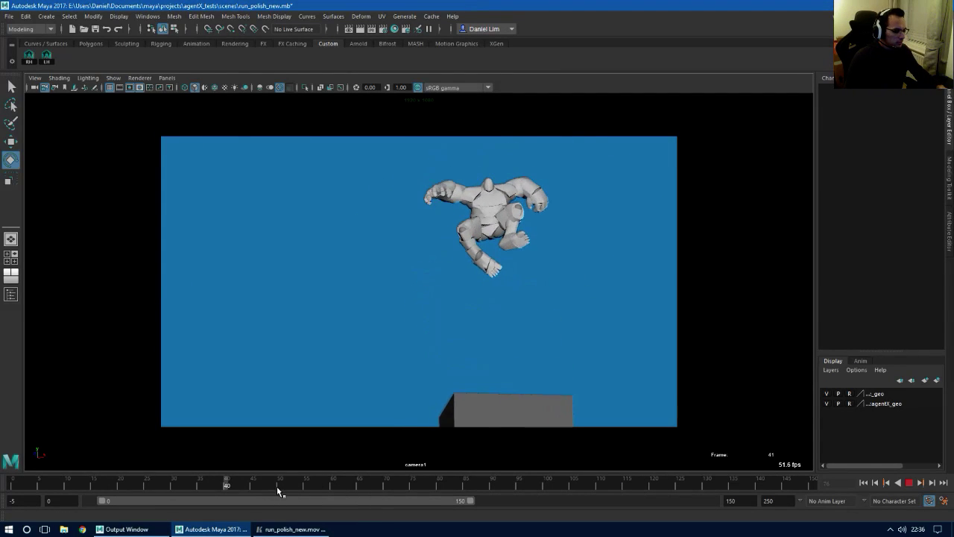
mouse_move(272, 484)
left_mouse_down()
mouse_move(412, 481)
mouse_move(371, 470)
mouse_move(433, 476)
mouse_move(324, 476)
left_mouse_up()
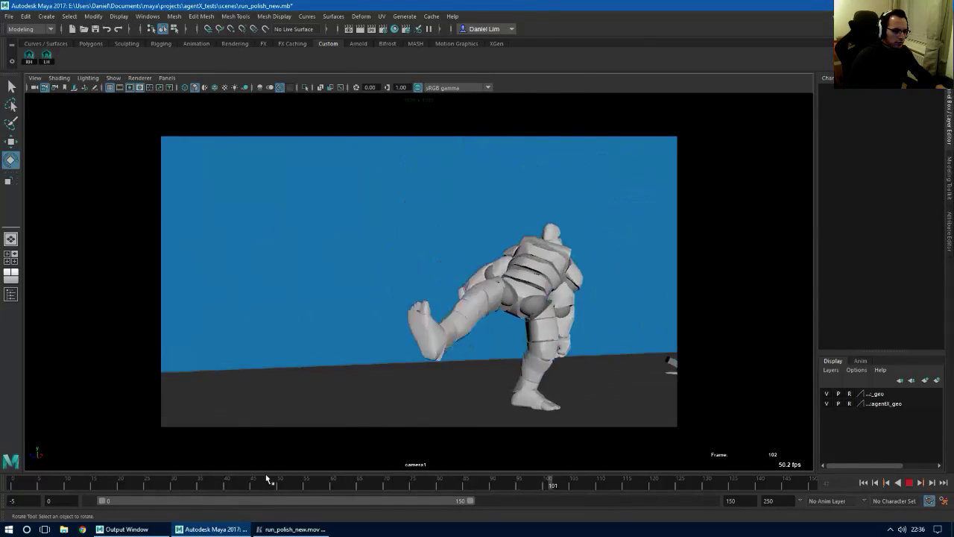
key("alt+v")
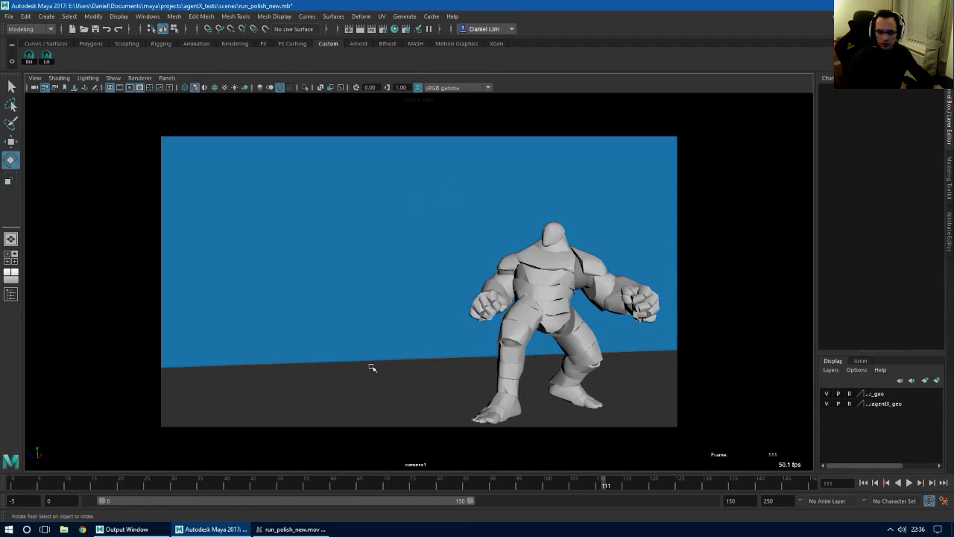
Return to the split layout with the perspective view and curve editor, and save the scene run_polish_new.mb
key("space")
left_click(352, 256)
key("q")
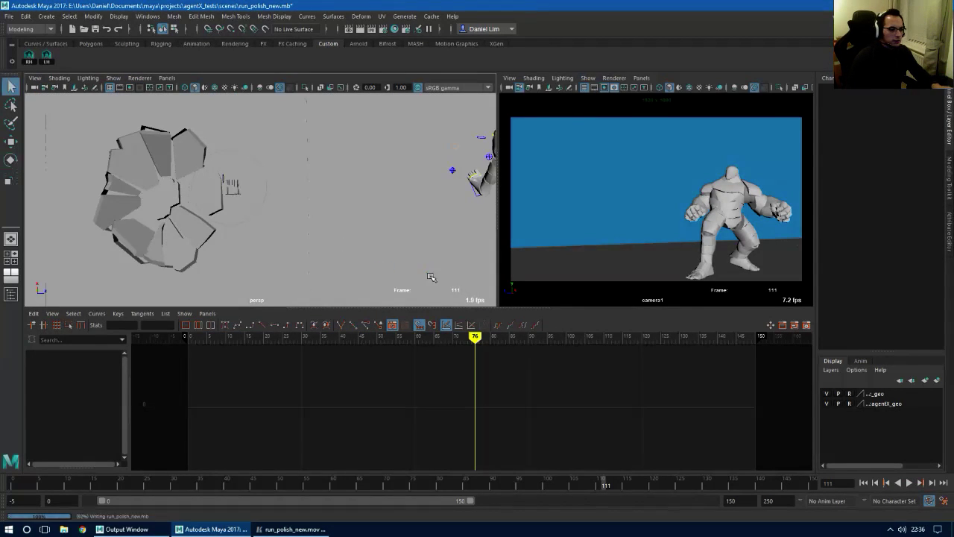
Select all right-hand finger controls, go to frame 67 and frame the right hand in the perspective view
key("e")
left_click_drag(383, 226, 277, 181, "alt")
mouse_move(277, 181)
right_mouse_down("alt")
mouse_move(346, 200)
mouse_move(284, 196)
right_mouse_up("alt")
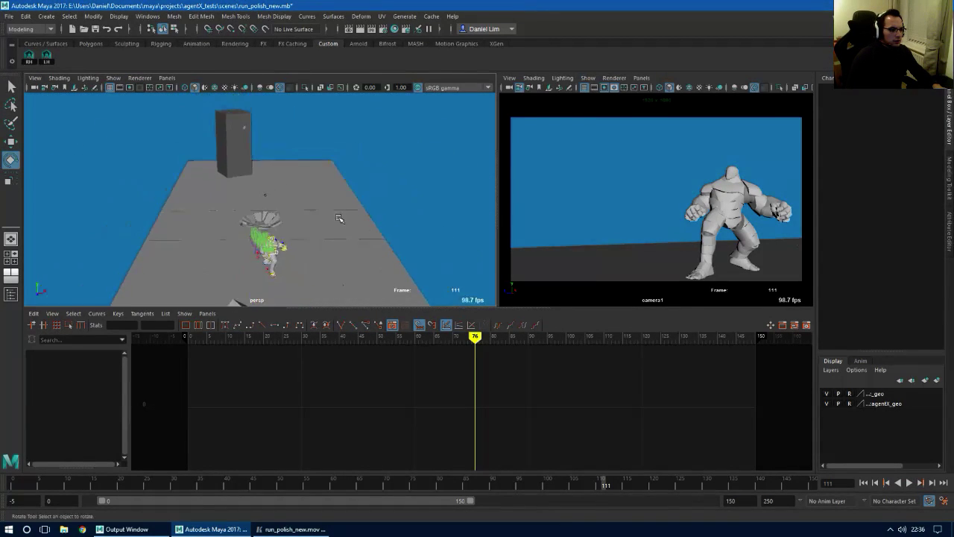
left_click_drag(340, 218, 156, 117, "alt")
left_click(31, 56)
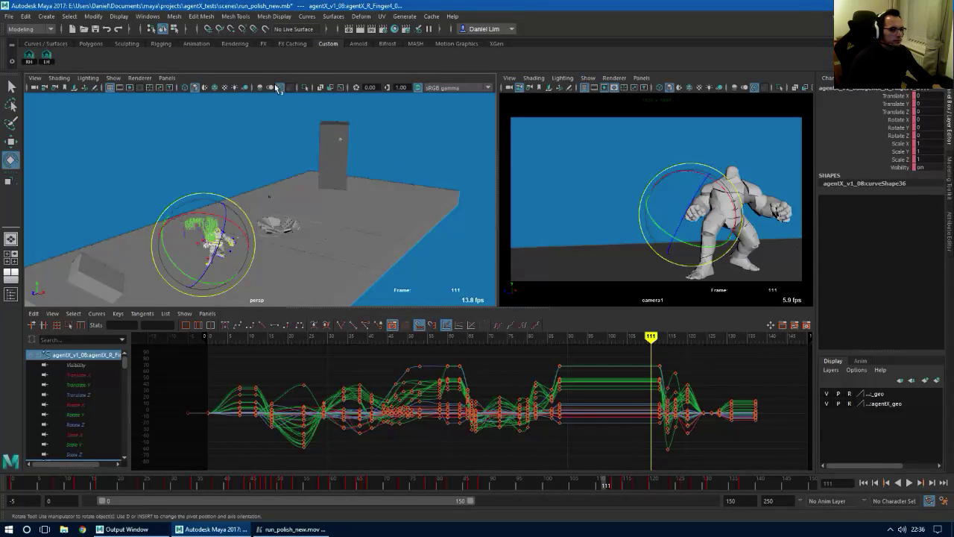
mouse_move(408, 484)
left_mouse_down()
mouse_move(331, 484)
mouse_move(434, 484)
mouse_move(348, 480)
mouse_move(383, 484)
mouse_move(372, 485)
left_mouse_up()
key("f")
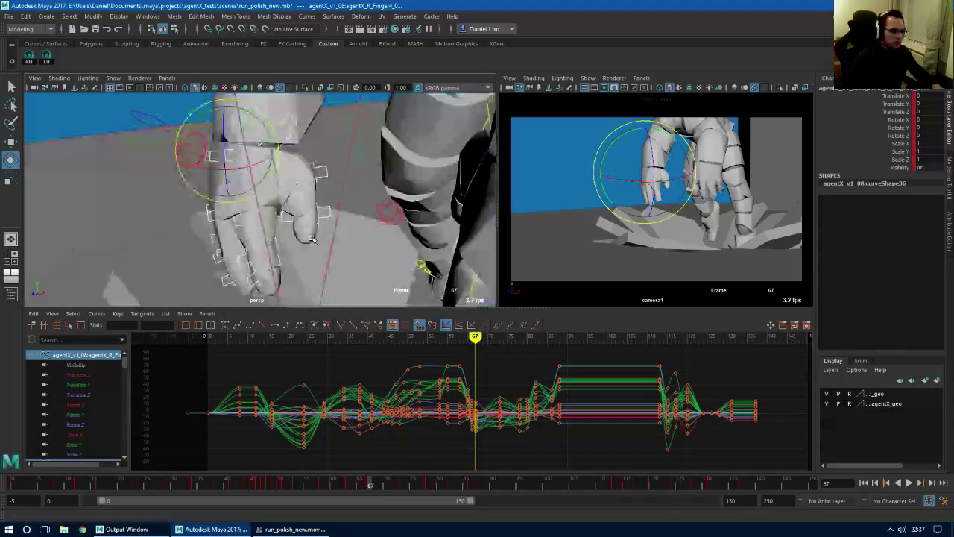
left_click_drag(211, 154, 228, 157, "alt")
Hide the left_arm and right_arm motion trails and reselect all right-hand finger controls
left_click(114, 78)
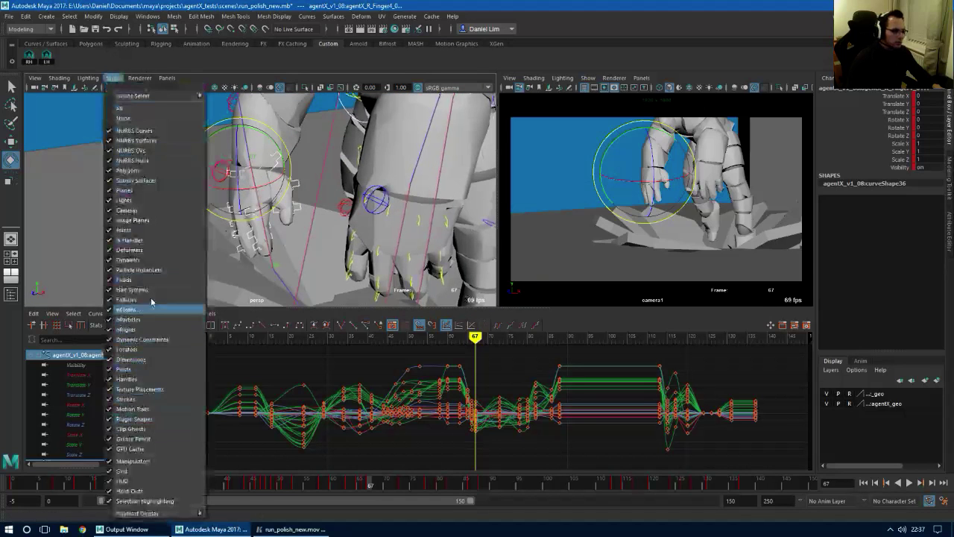
left_click(114, 47)
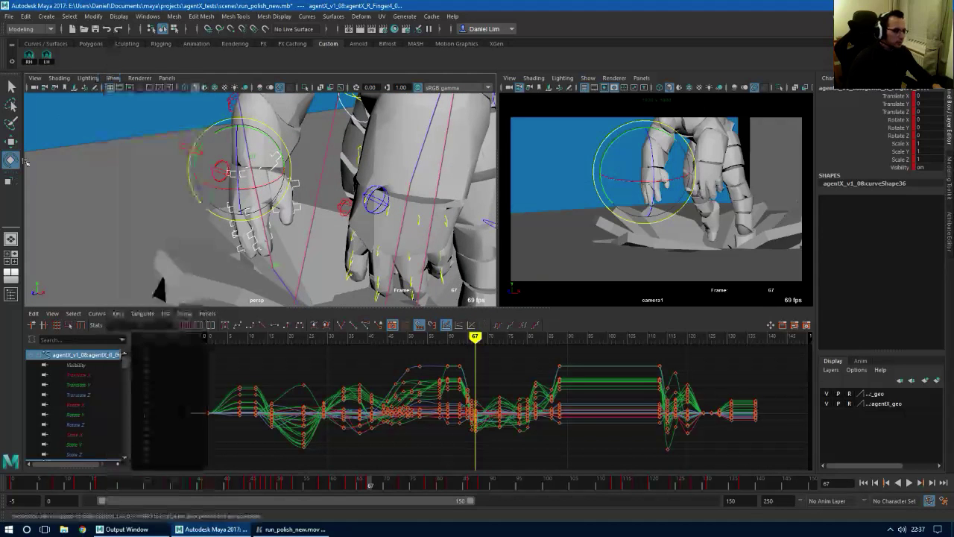
left_click(11, 298)
left_click(87, 198)
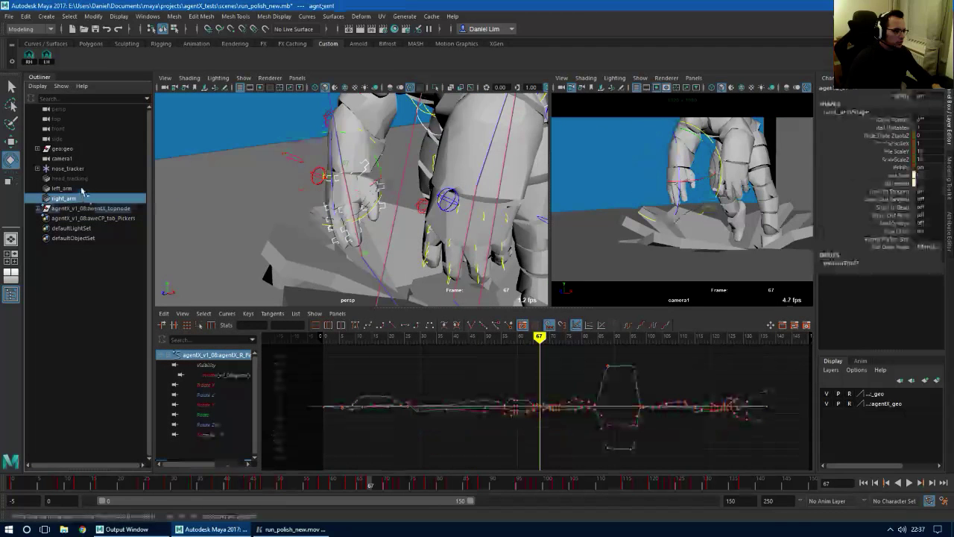
left_click(83, 188, "shift")
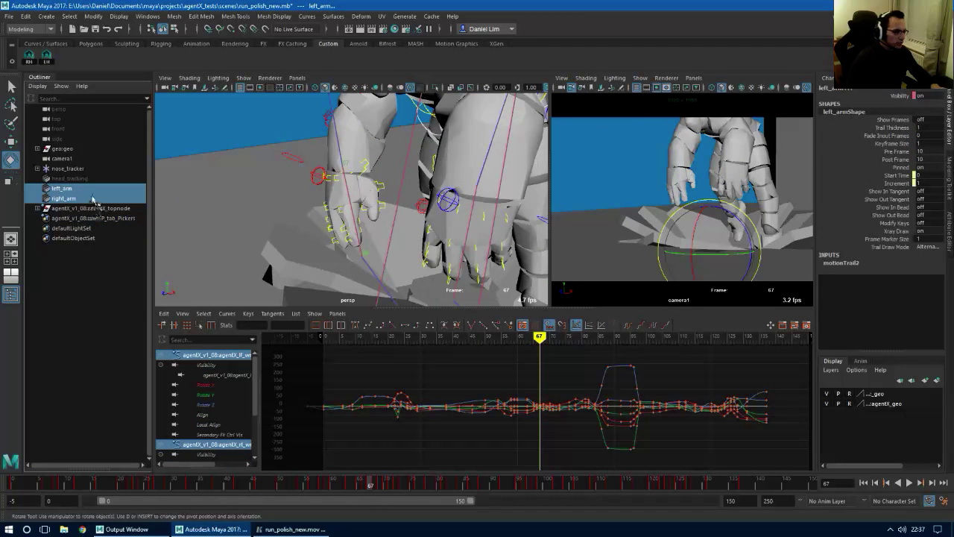
key("ctrl+h")
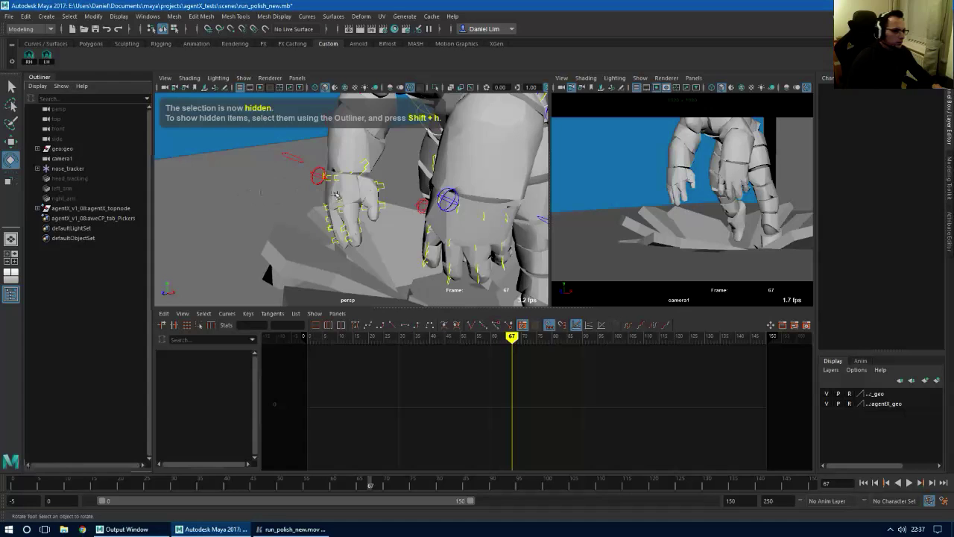
left_click(29, 61)
left_click(11, 295)
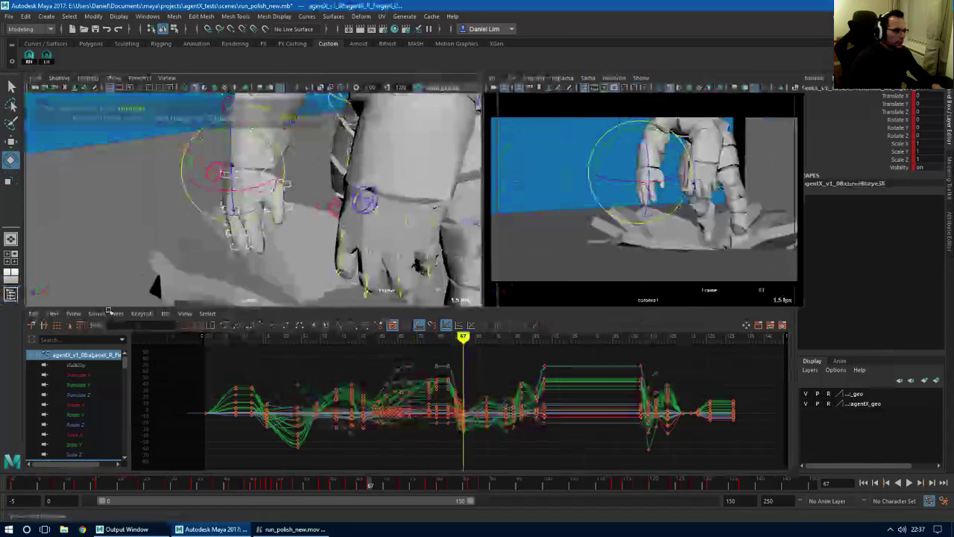
At frame 67, rotate the right thumb's base to about X 4.5, Z -9.3 and its middle joint to about X 3.2, Z -14.3
key("alt+v")
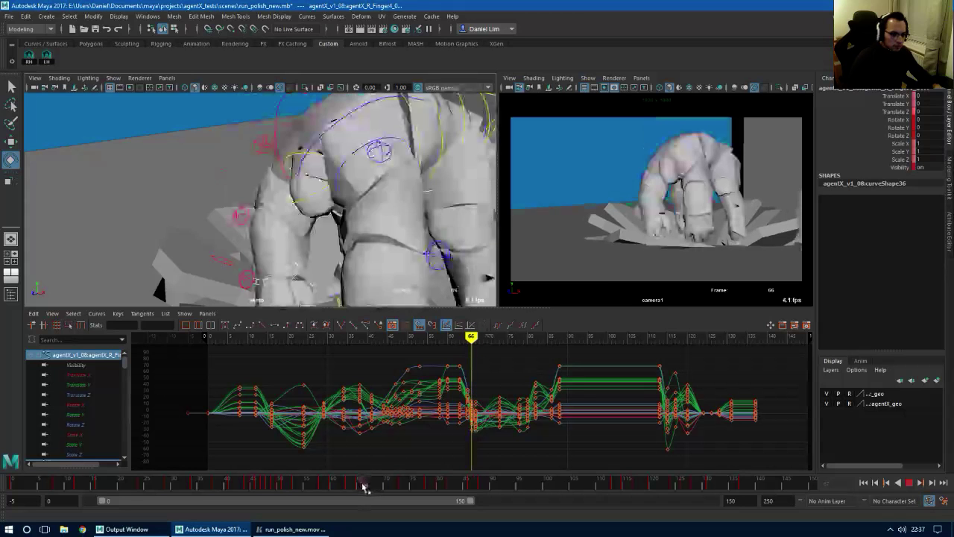
left_click_drag(296, 281, 293, 183, "alt")
left_click(250, 154)
key("e")
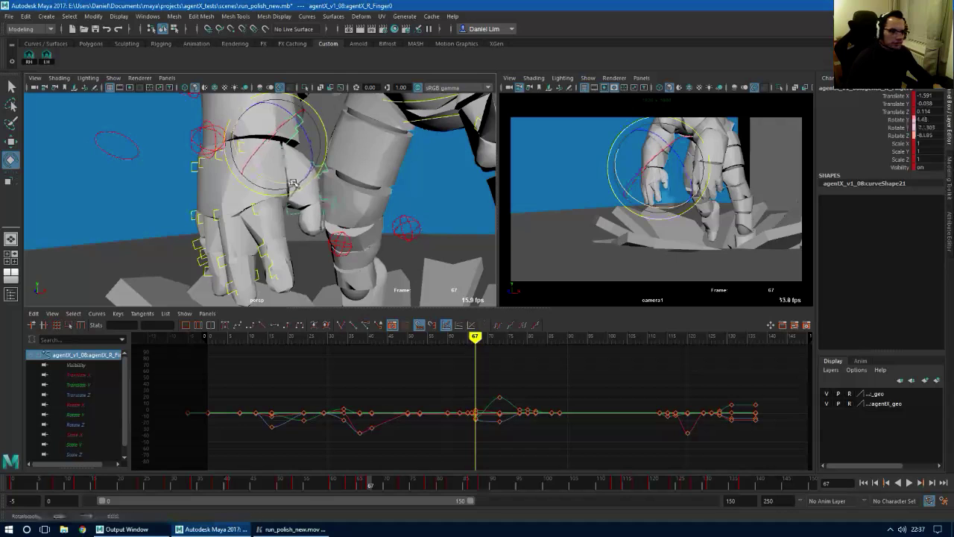
key("q")
left_click(321, 208)
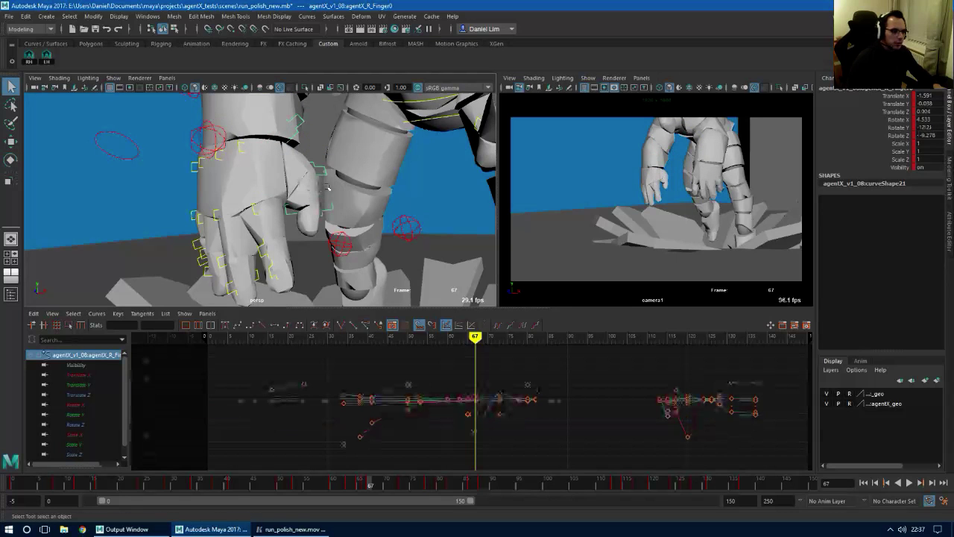
key("e")
left_click_drag(303, 211, 299, 210)
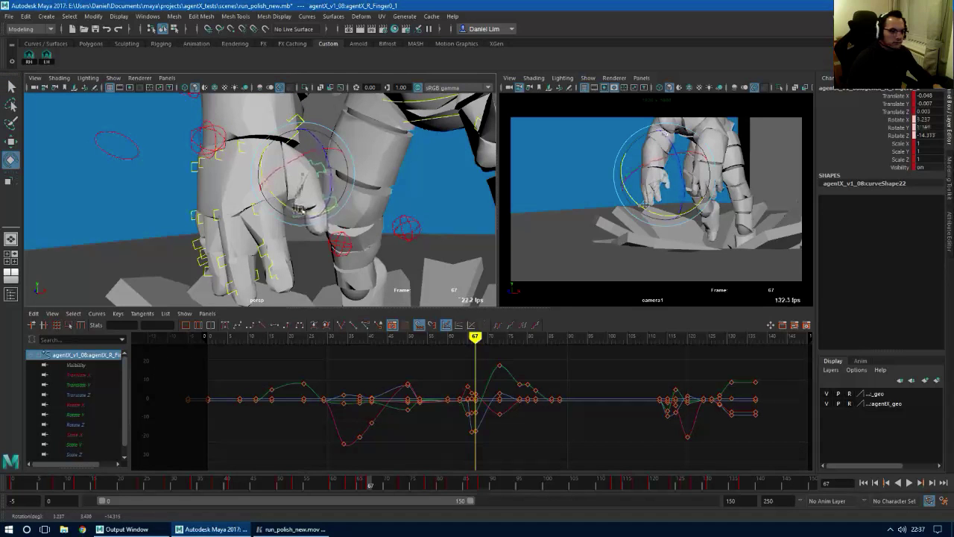
Rotate the right thumb's tip control at frame 67
key("q")
left_click(312, 215)
key("e")
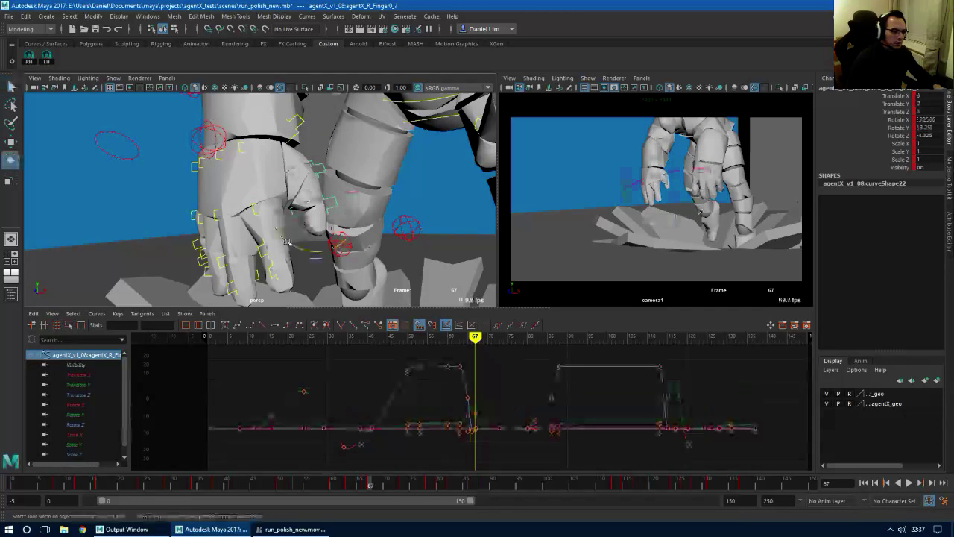
left_click(305, 248)
key("q")
Rotate the right index finger's tip control at frame 67
left_click_drag(304, 244, 230, 258)
left_click(212, 264)
key("e")
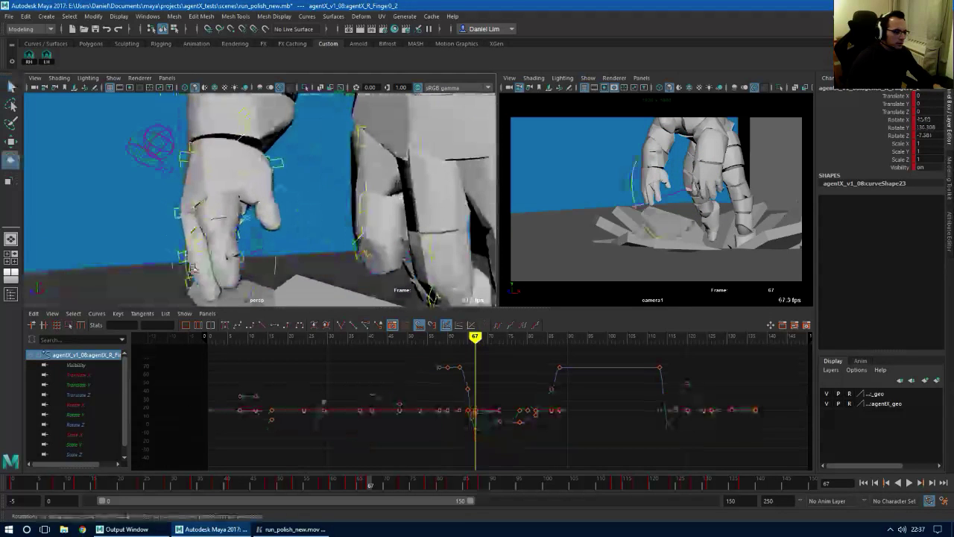
left_click(187, 264)
key("q")
Rotate the right index finger's middle joint and its base control, the base to about X 5.1, Y 15.6, Z -0.3, at frame 67
left_click(193, 252)
key("e")
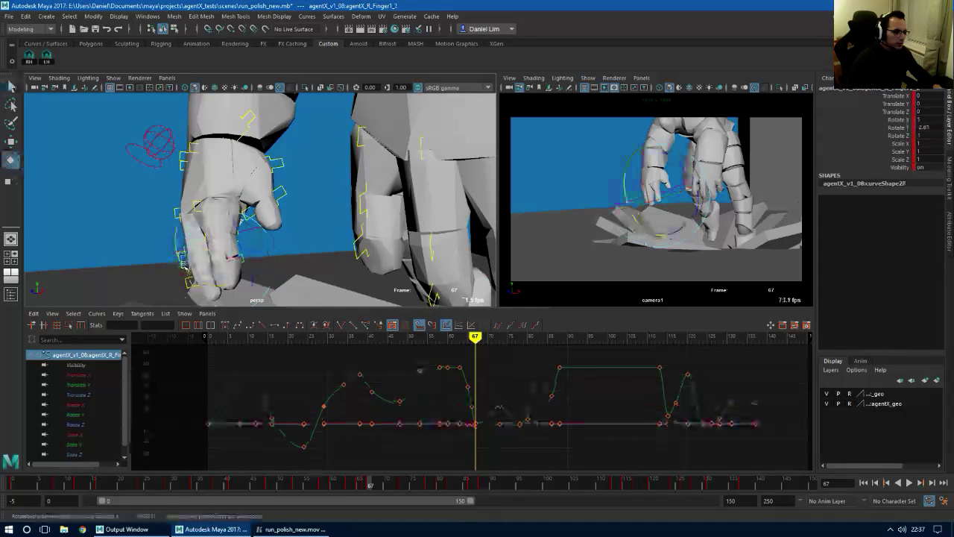
left_click(181, 260)
left_click_drag(182, 261, 184, 267)
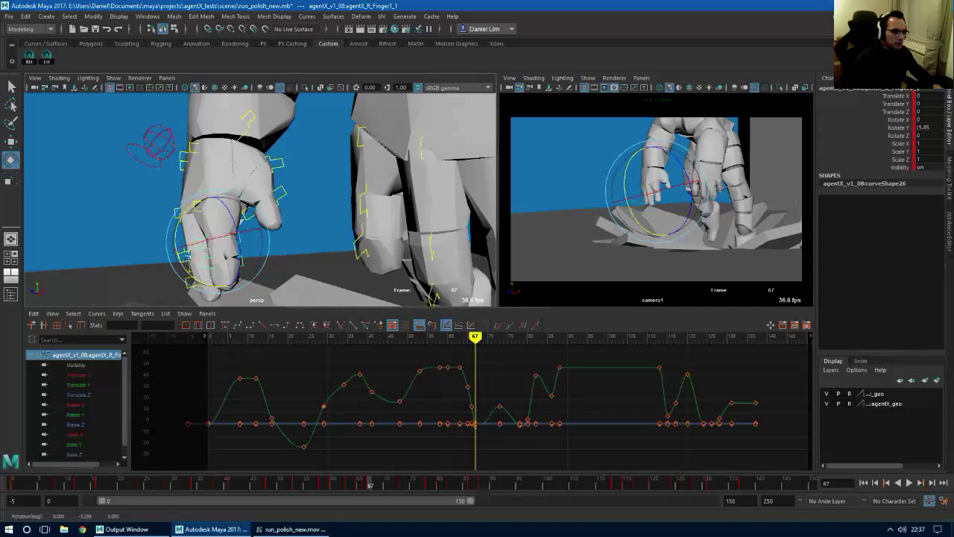
key("q")
left_click(178, 214)
key("e")
left_click_drag(182, 231, 293, 232)
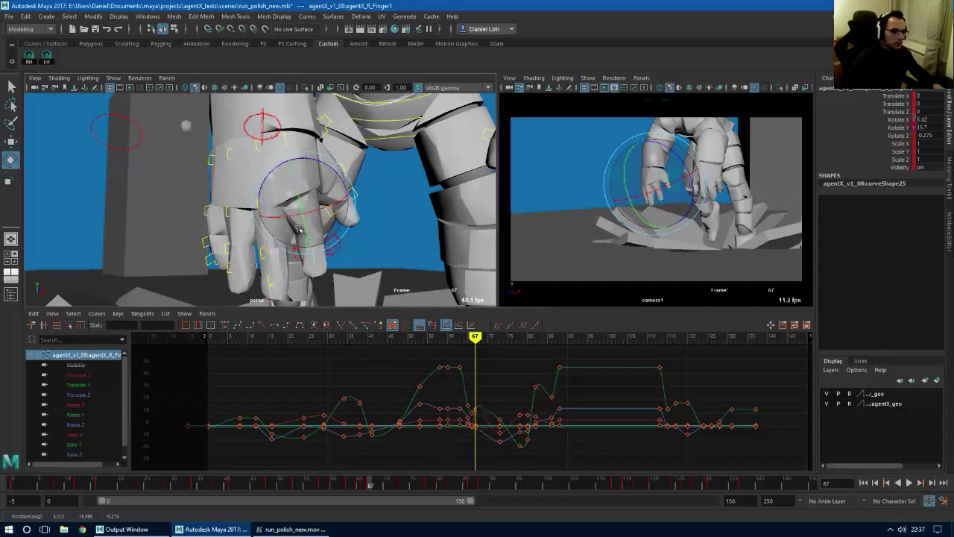
Rotate the right middle finger's two outer joints together at frame 67
key("q")
left_click(265, 259)
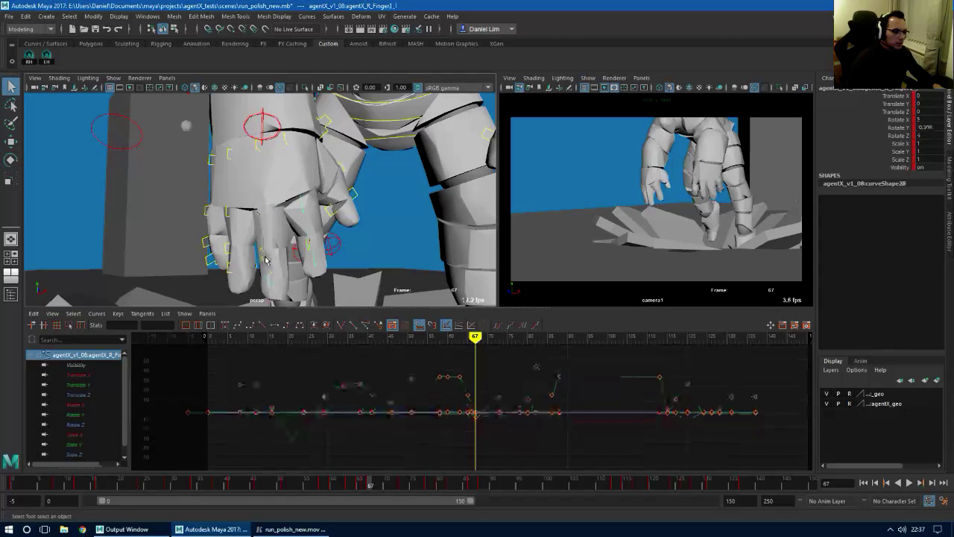
left_click(263, 277)
key("e")
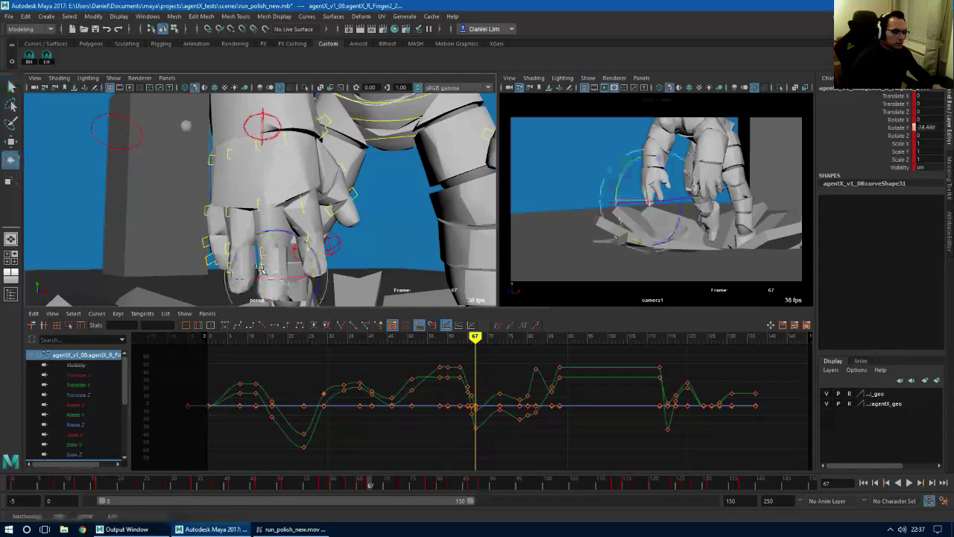
Rotate the right middle finger's base to about X 0.8, Y 15.0, Z -3.4 and its middle joint to about Y -18.5 at frame 67
key("q")
left_click(261, 211)
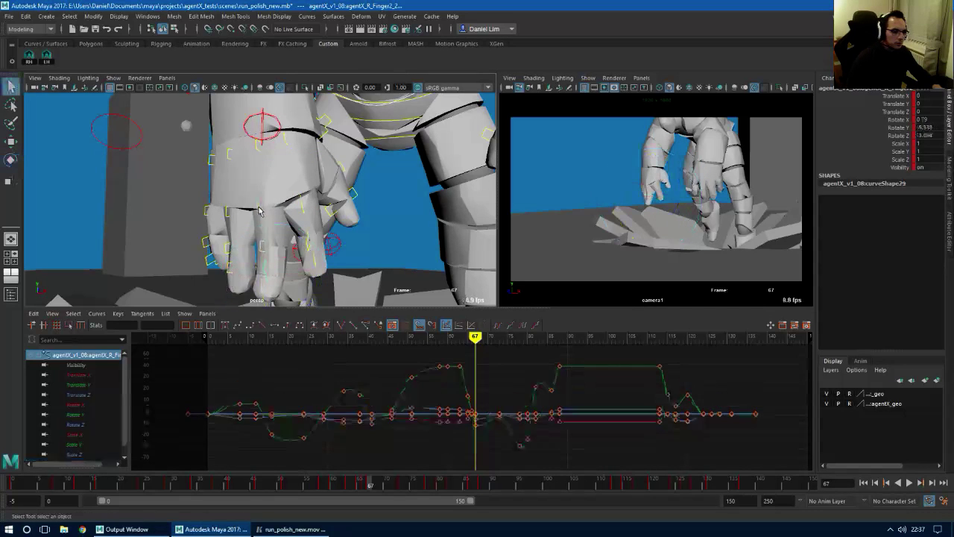
key("e")
left_click_drag(254, 211, 254, 234)
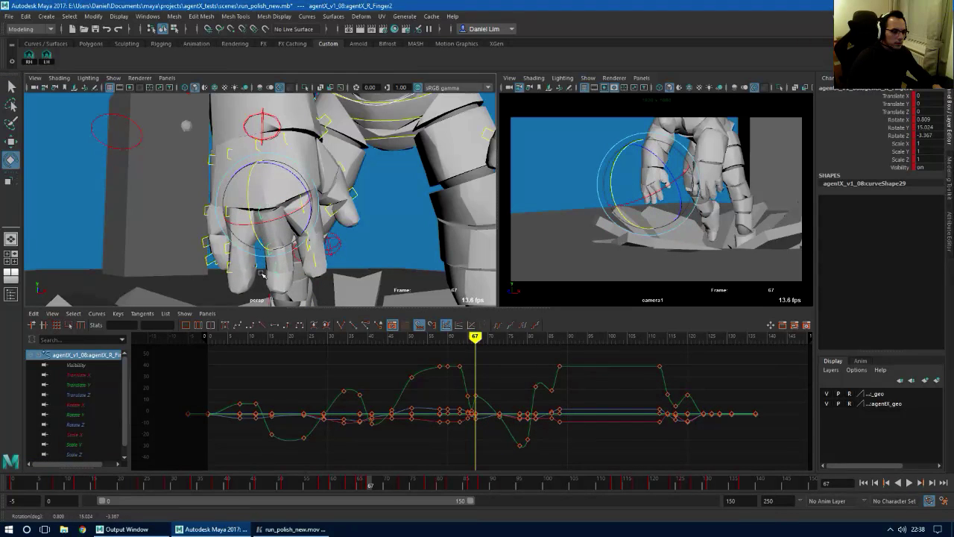
key("q")
left_click(263, 252)
key("e")
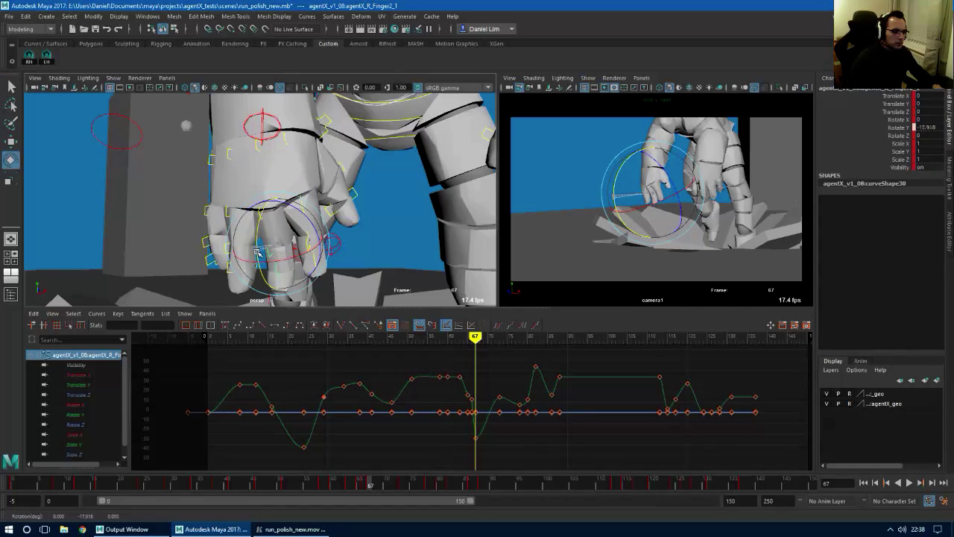
Rotate the right ring finger's base, middle and tip controls at frame 67
key("q")
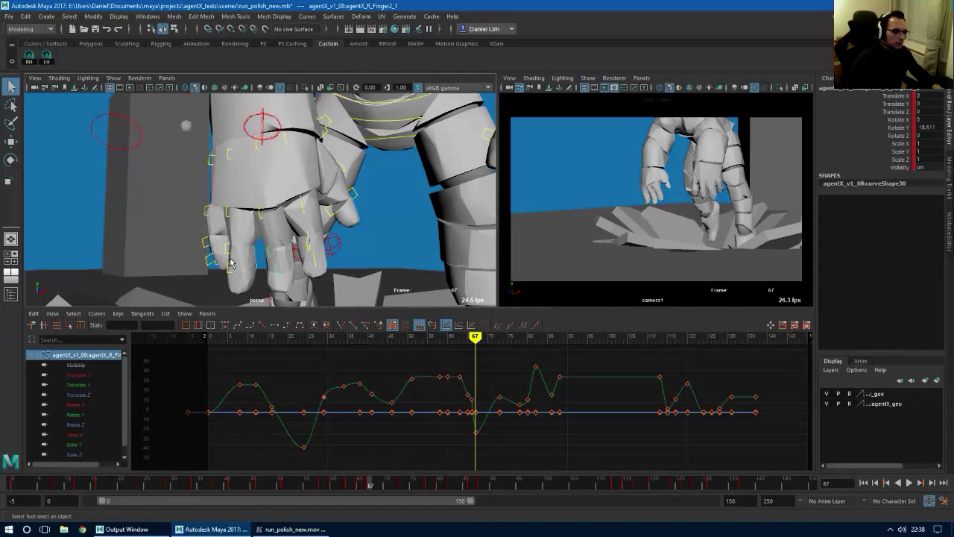
left_click(226, 217)
key("e")
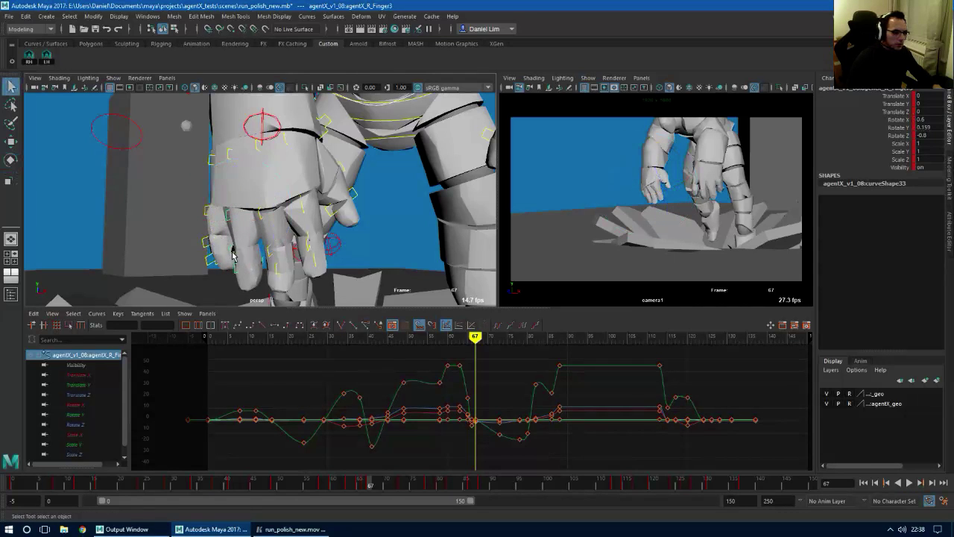
key("e")
left_click_drag(217, 240, 324, 259)
key("q")
left_click(230, 250)
key("e")
key("q")
left_click(235, 266)
key("e")
Rotate the right little finger's outer joints to about Y -21.4 at frame 67
key("q")
left_click(311, 261)
key("e")
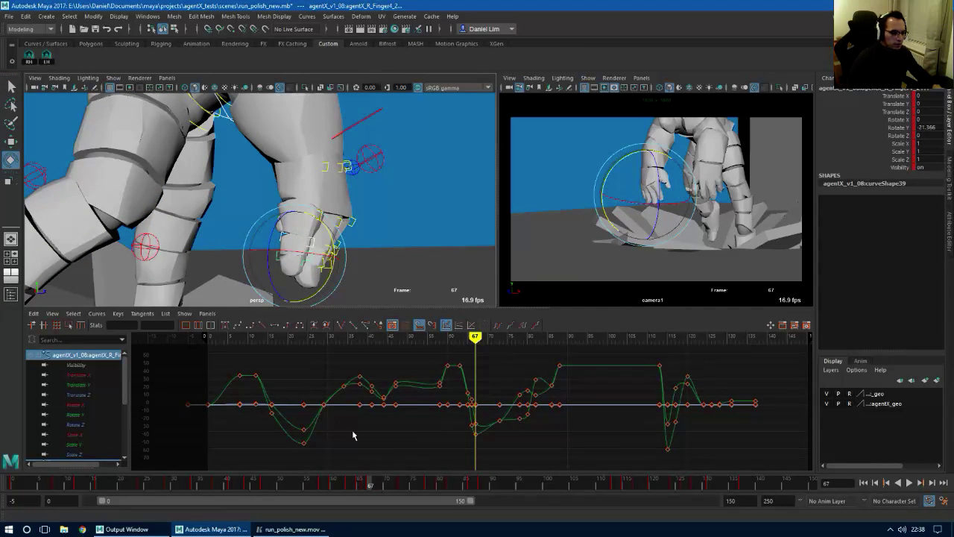
Reselect all right-hand finger controls and examine the hand's pose and motion around frame 69 from several angles
left_click(30, 60)
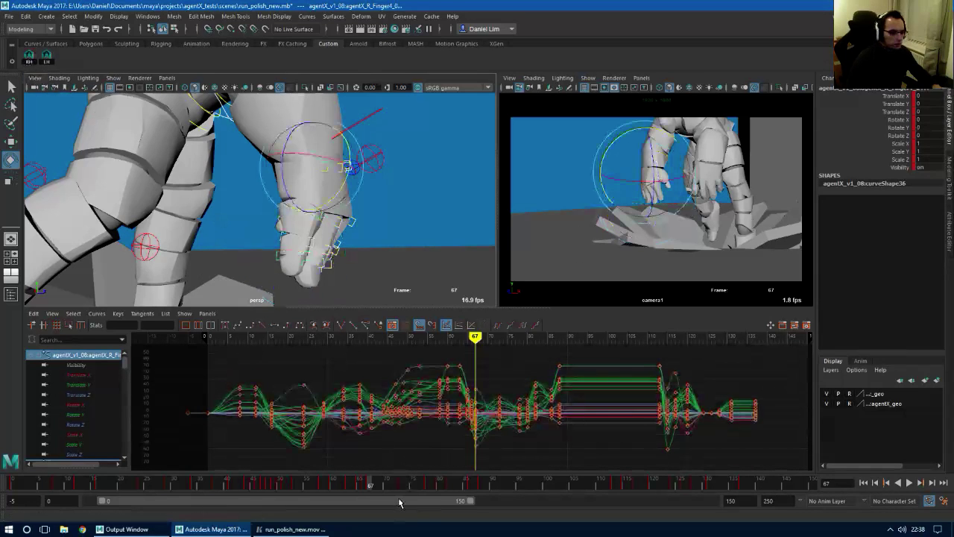
mouse_move(371, 486)
left_mouse_down()
mouse_move(318, 482)
mouse_move(378, 486)
left_mouse_up()
left_click_drag(290, 177, 309, 243, "alt")
key("f")
right_click_drag(384, 222, 313, 228, "alt")
left_click_drag(313, 228, 197, 231, "alt")
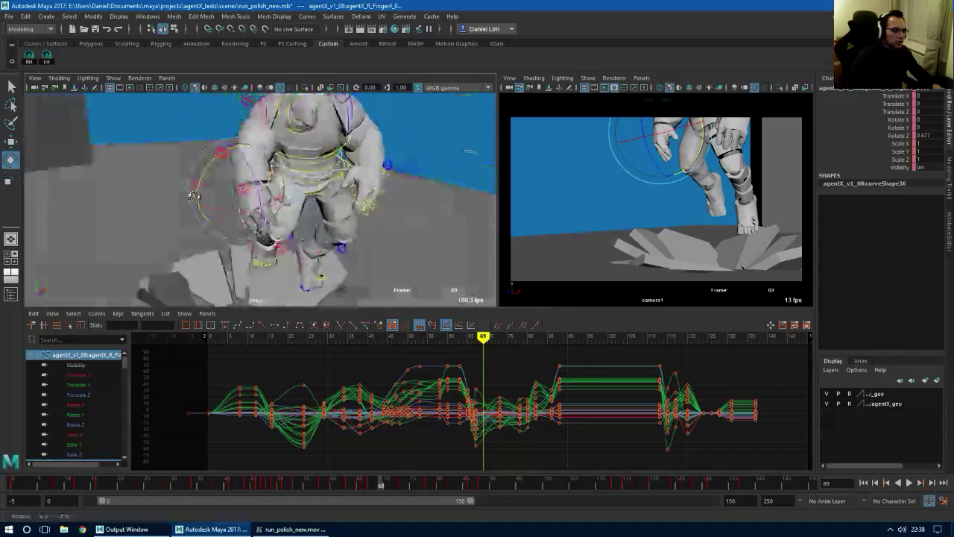
right_click_drag(196, 231, 257, 261, "alt")
left_click_drag(257, 261, 361, 264, "alt")
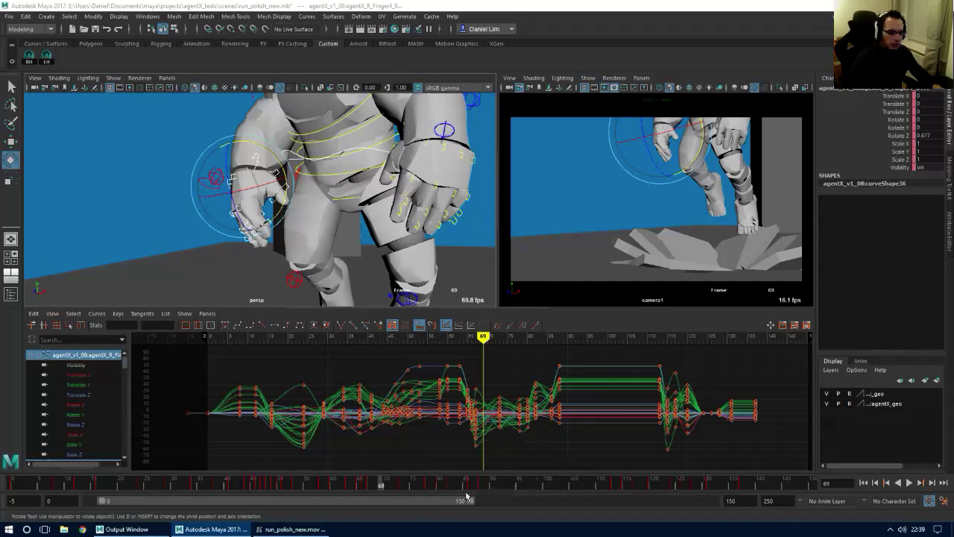
mouse_move(386, 484)
left_mouse_down()
mouse_move(348, 487)
mouse_move(390, 487)
mouse_move(363, 487)
mouse_move(383, 489)
left_mouse_up()
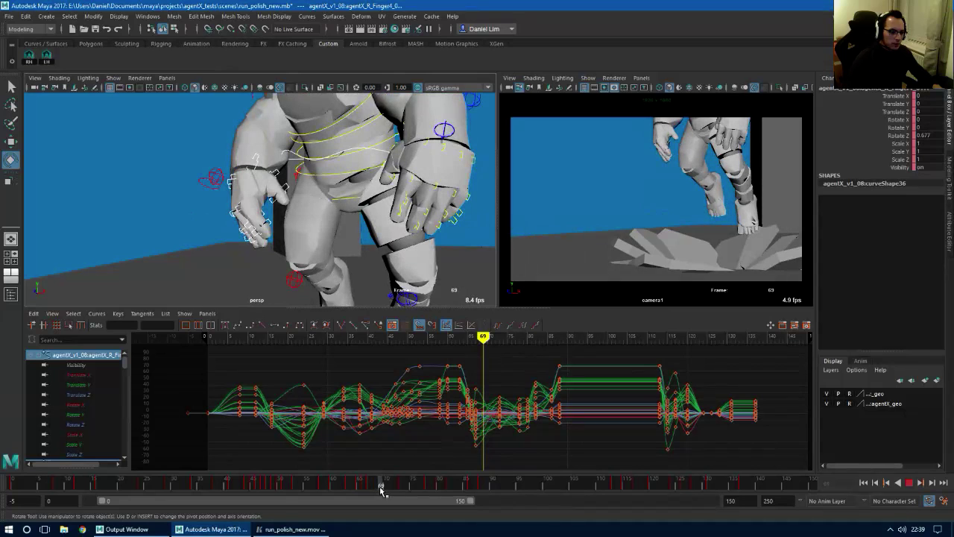
Select the base controls of the right hand's four fingers and rotate them together at frame 69
key("q")
left_click_drag(232, 237, 287, 218, "alt")
left_click(226, 220)
left_click(240, 212, "shift")
left_click(250, 210, "shift")
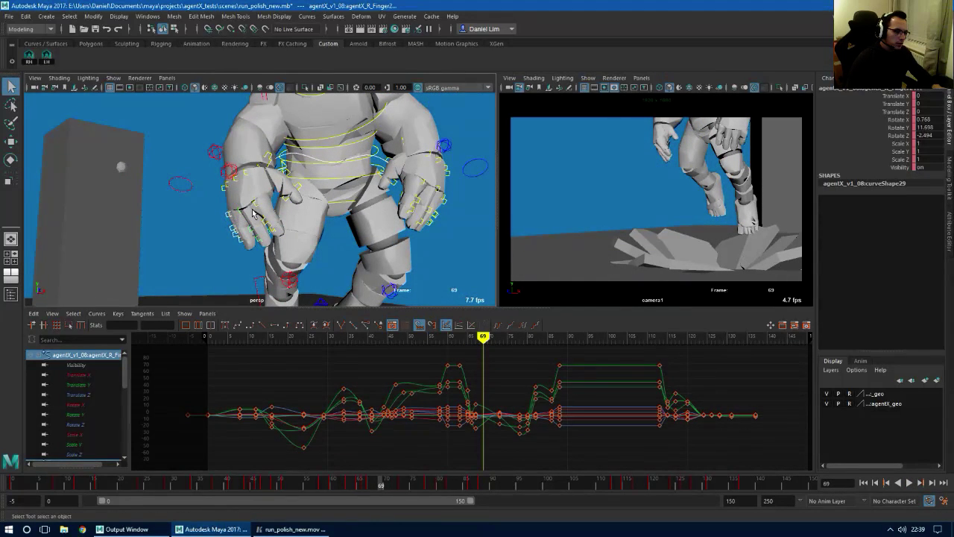
left_click(260, 209, "shift")
key("e")
left_click_drag(228, 204, 237, 217)
Select the tip controls of the right hand's four fingers and rotate them together at frame 69
key("q")
left_click(259, 239)
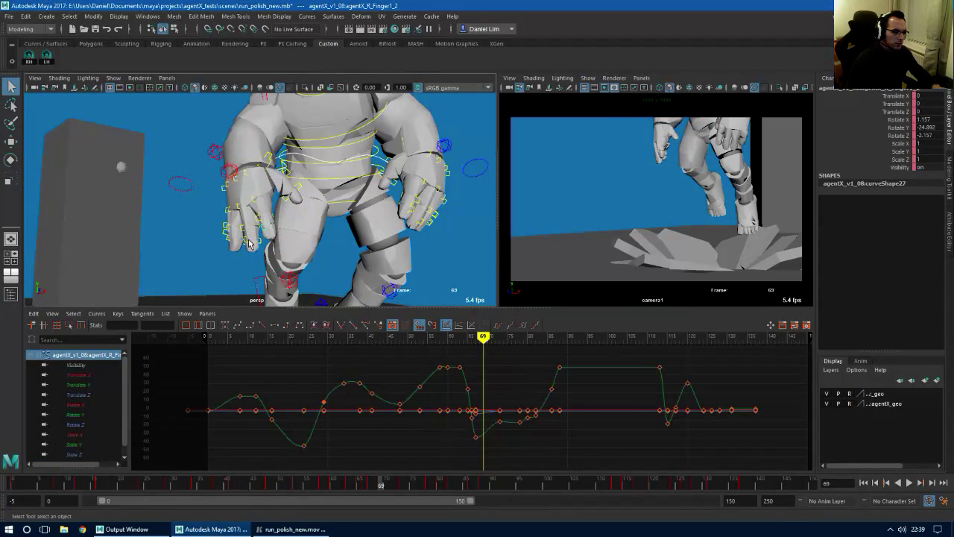
left_click(250, 241, "shift")
left_click_drag(244, 256, 269, 254, "alt")
left_click(232, 238, "shift")
left_click(222, 230, "shift")
key("e")
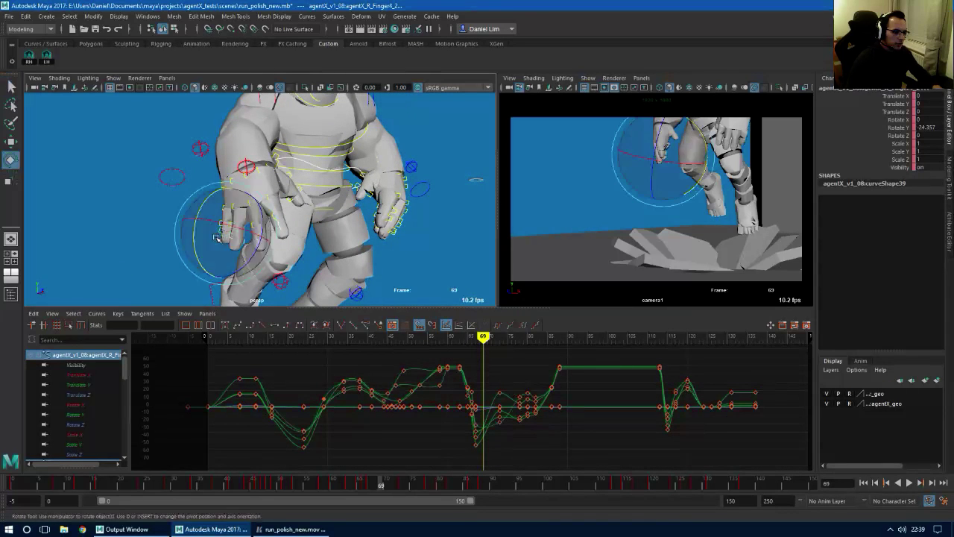
mouse_move(194, 242)
left_mouse_down()
mouse_move(202, 262)
mouse_move(201, 254)
left_mouse_up()
Select the middle-joint controls of the right hand's four fingers and rotate them together at frame 69
key("q")
left_click(222, 227)
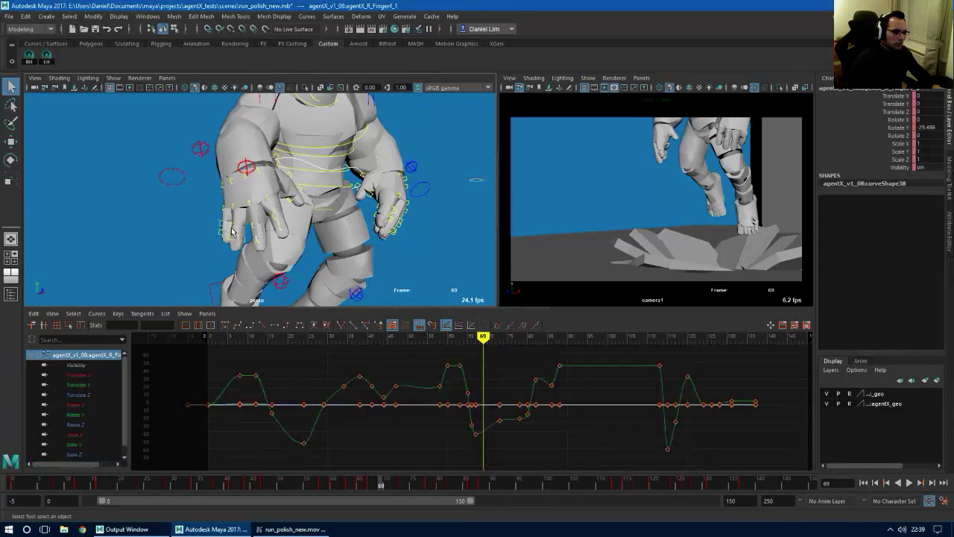
left_click(235, 228, "shift")
left_click(253, 226, "shift")
left_click(233, 231)
key("e")
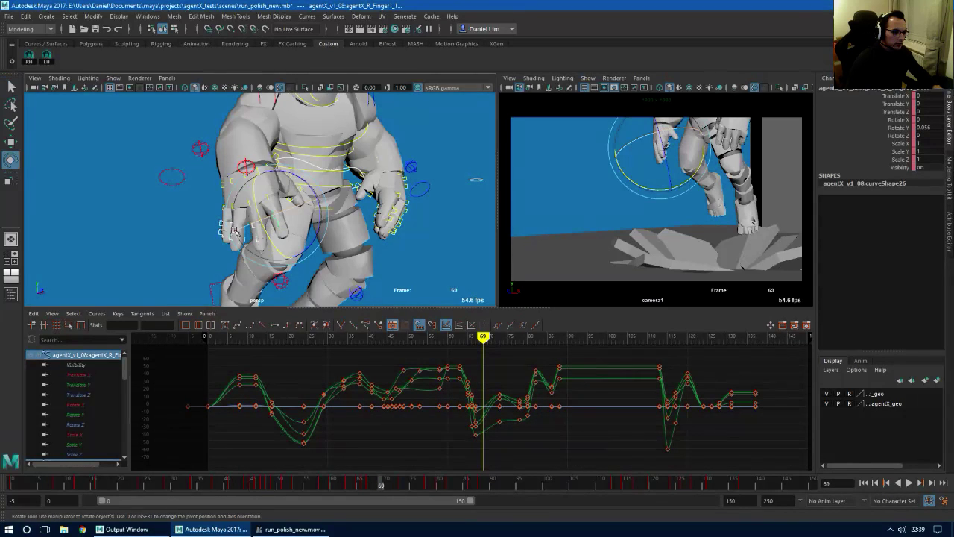
left_click_drag(260, 213, 258, 219)
left_click_drag(291, 173, 261, 196)
Adjust the rotation of the right thumb's joint controls at frame 69, including its tip
left_click_drag(261, 195, 287, 191, "alt")
key("q")
left_click(280, 158)
key("e")
key("q")
left_click(267, 173)
key("e")
key("q")
left_click(293, 206)
key("e")
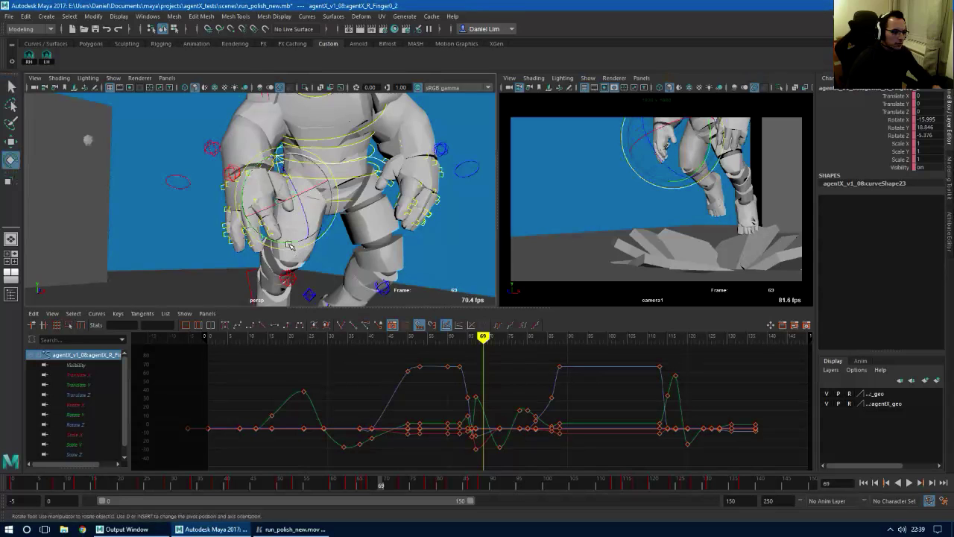
left_click_drag(289, 246, 253, 191)
Rotate the right thumb's main control to about X -0.4, Y -2.7, Z -7.5 at frame 69
key("q")
left_click(267, 226)
key("e")
key("q")
left_click(261, 211)
key("e")
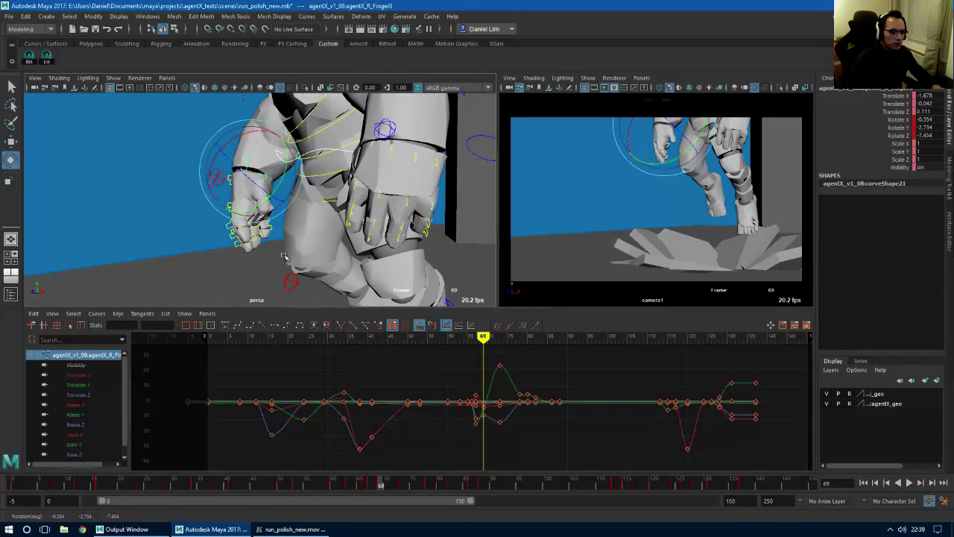
left_click_drag(284, 256, 296, 204, "alt")
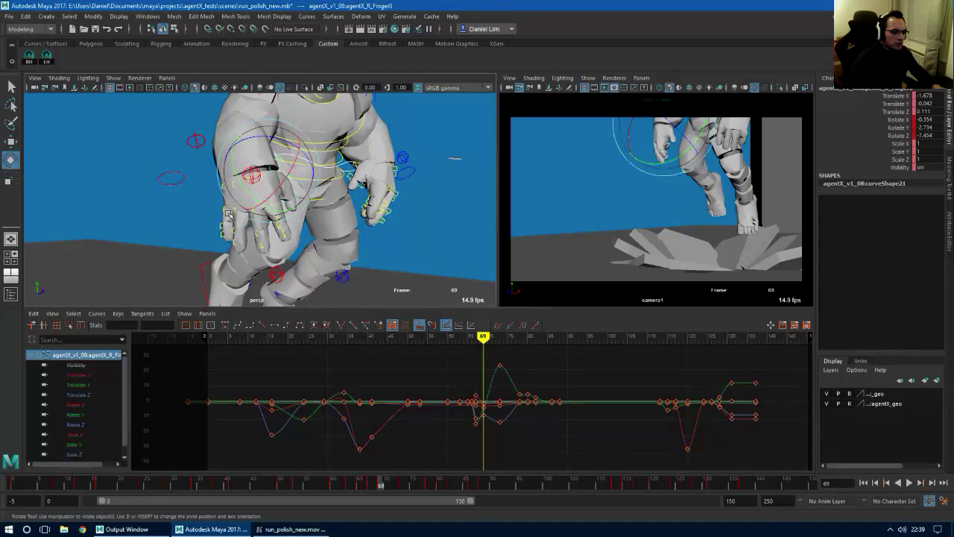
Examine the right wrist and hand pose between frames 68 and 69, including in the enlarged camera view
key("q")
left_click(228, 215)
left_click_drag(236, 231, 335, 234, "alt")
left_click(303, 184)
key("e")
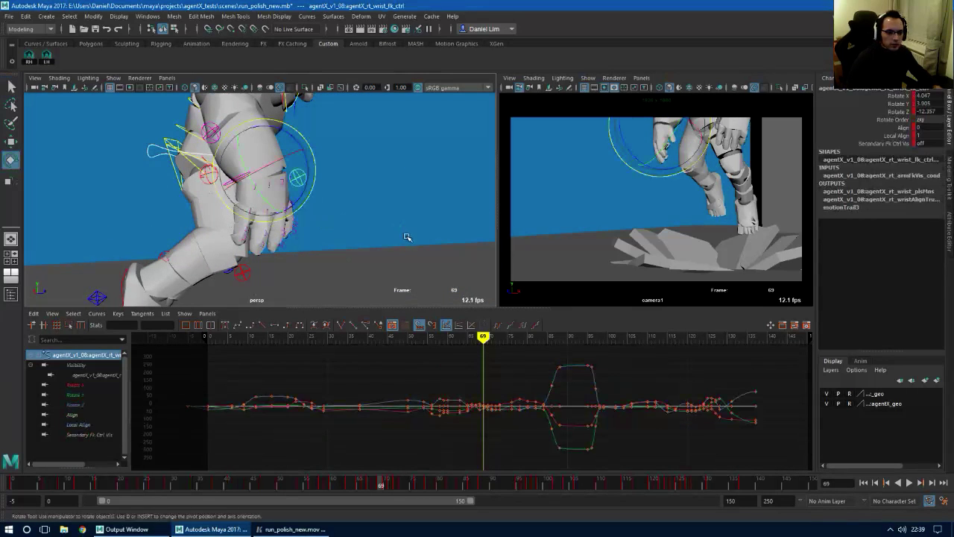
left_click(376, 486)
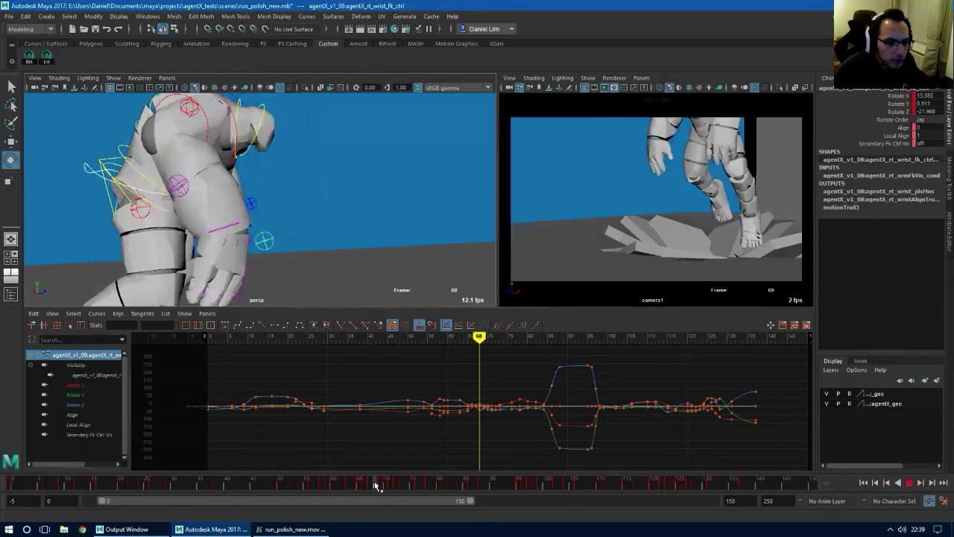
mouse_move(376, 486)
left_mouse_down()
mouse_move(361, 486)
mouse_move(381, 488)
left_mouse_up()
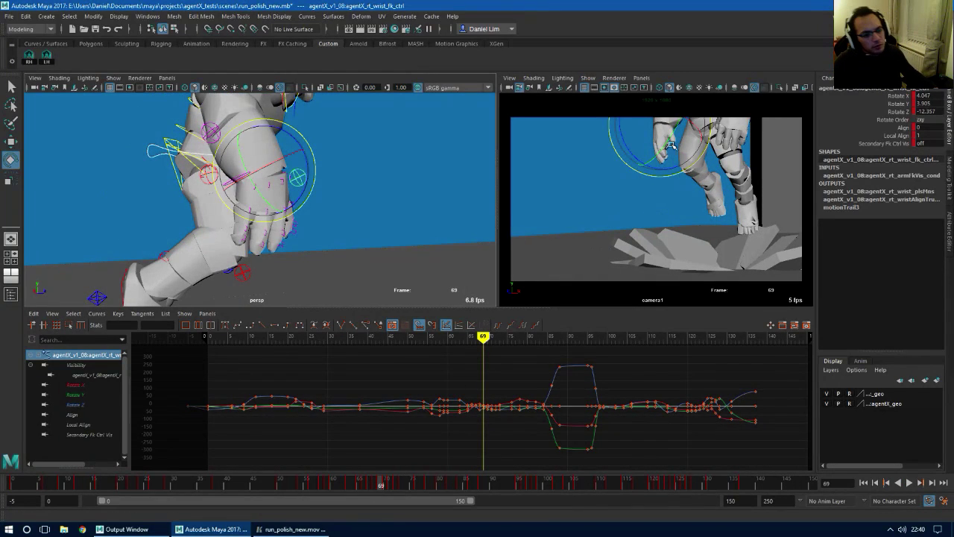
key("q")
key("space")
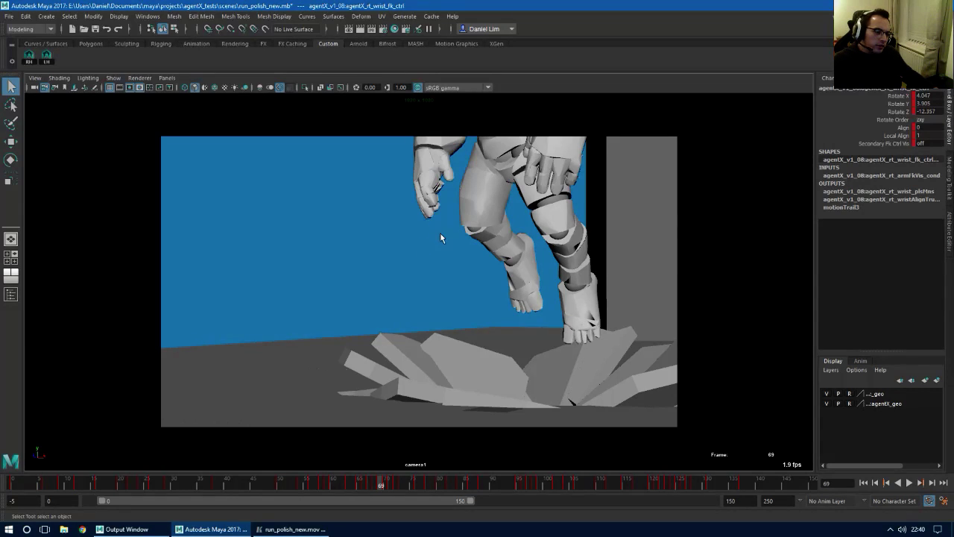
key("space")
left_click_drag(396, 229, 390, 246, "alt")
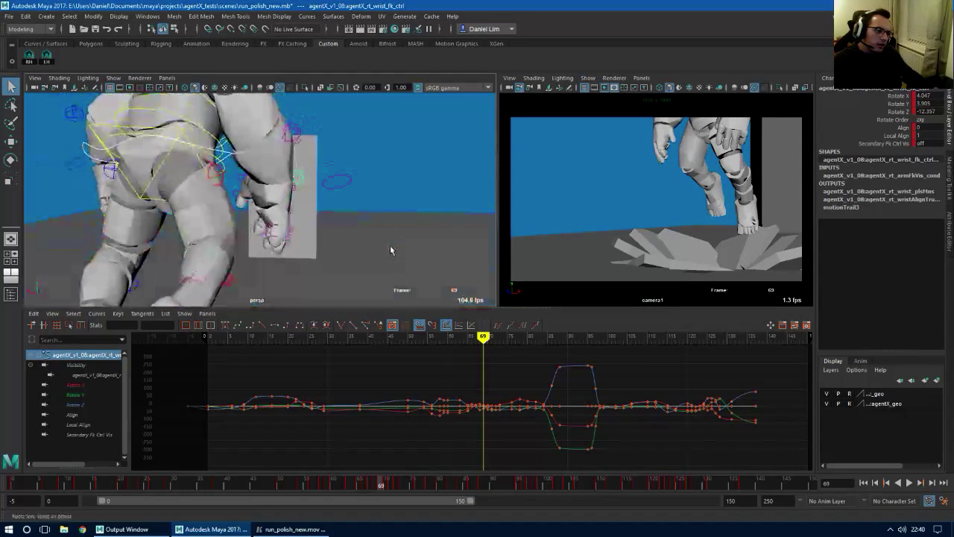
Rotate the right little finger's base control to about Y -9.2 at frame 69
right_click_drag(390, 246, 480, 242, "alt")
left_click_drag(480, 242, 313, 208, "alt")
left_click(308, 184)
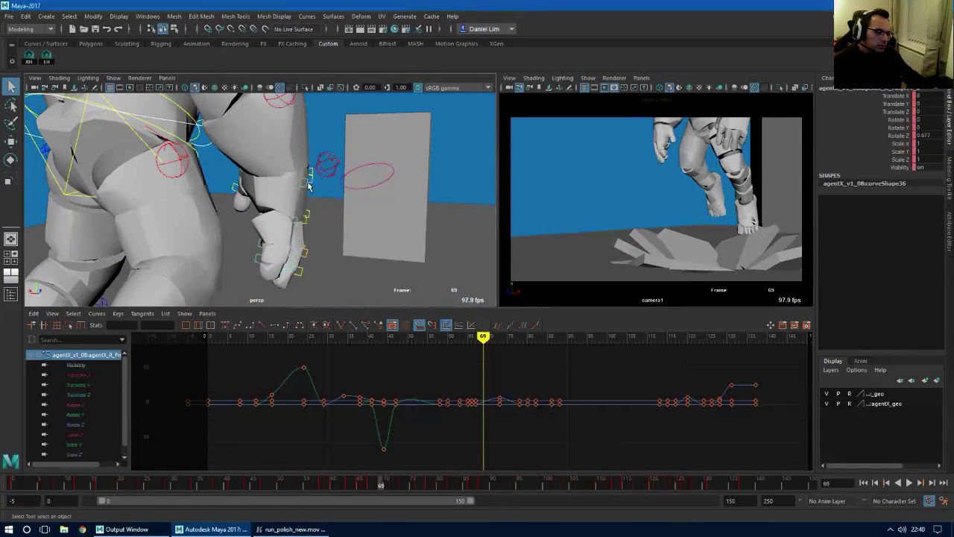
key("w")
key("e")
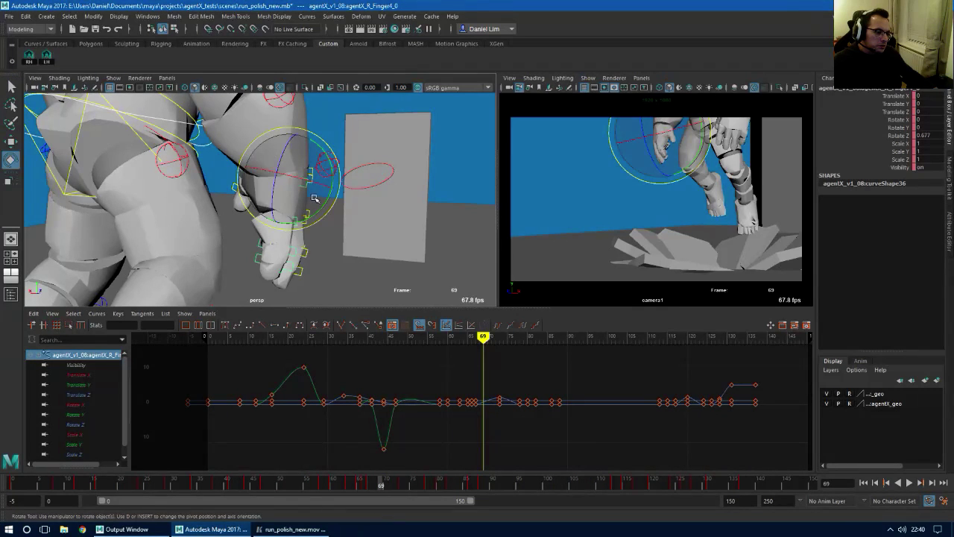
left_click_drag(316, 202, 326, 212)
key("q")
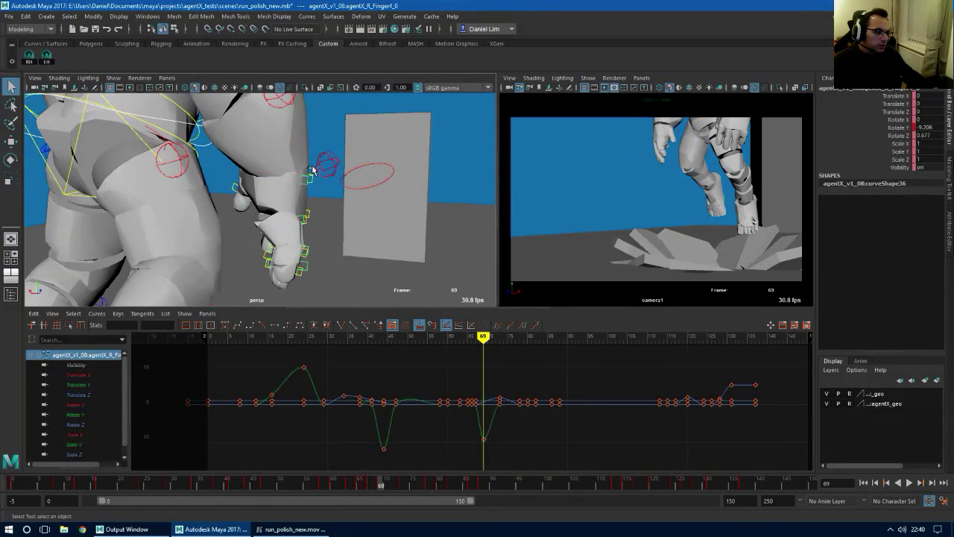
Rotate the neighbouring finger base controls of the right hand at frame 69, bringing the ring finger's base to about Y -6.2
left_click(312, 170)
key("e")
left_click_drag(331, 146, 328, 145)
left_click_drag(349, 198, 282, 196, "alt")
key("q")
left_click(280, 188)
key("e")
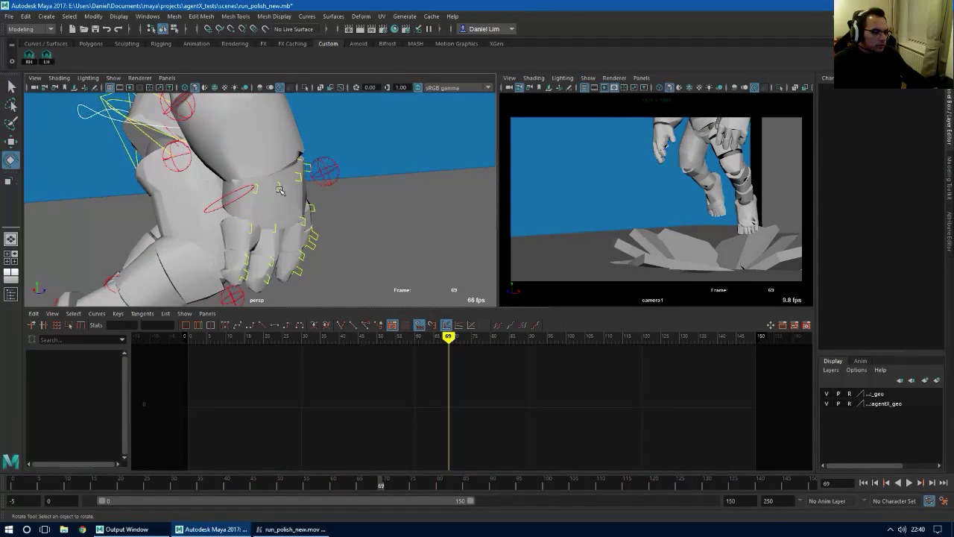
left_click(279, 189)
left_click_drag(336, 230, 367, 230, "alt")
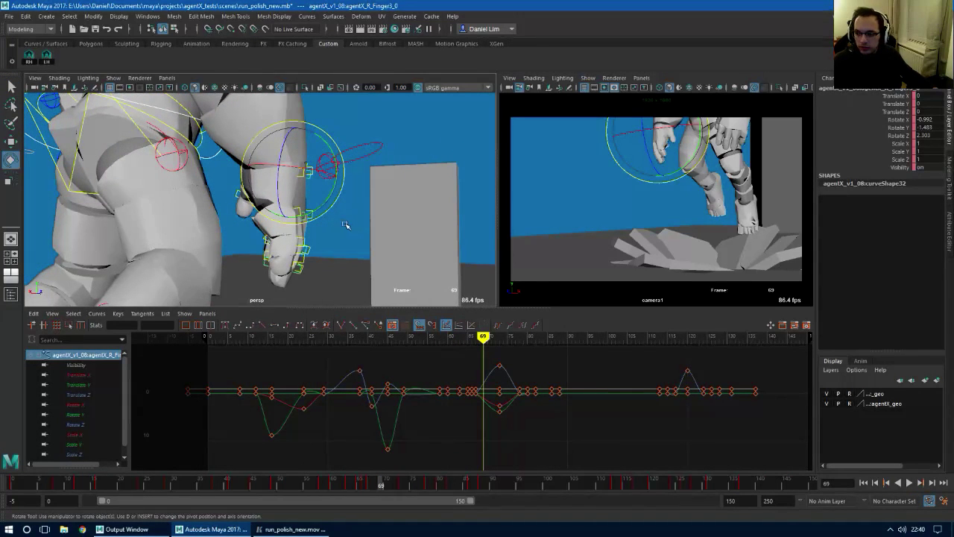
left_click_drag(328, 198, 335, 198)
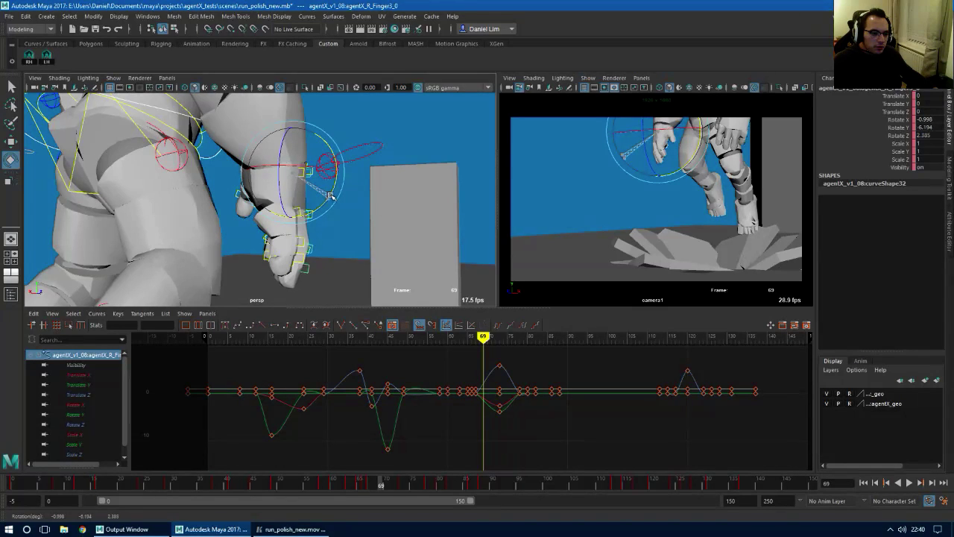
left_click_drag(330, 196, 206, 248, "alt")
Refine individual right-hand finger joints at frame 69, with the middle finger's knuckle at about X 0.8, Y -13, Z -2.8
key("q")
left_click(310, 210)
key("e")
key("q")
left_click(314, 245)
key("e")
key("q")
left_click(306, 252)
key("e")
key("q")
left_click(213, 217)
key("e")
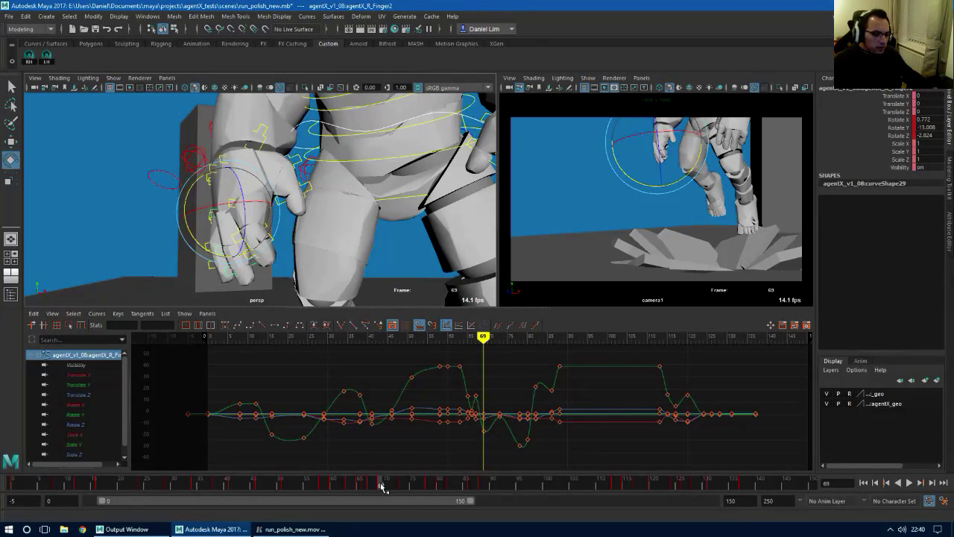
At frame 73, select the base controls of the right hand's four fingers and set their Rotate X, Y and Z to 0
mouse_move(382, 485)
left_mouse_down()
mouse_move(358, 486)
mouse_move(401, 486)
left_mouse_up()
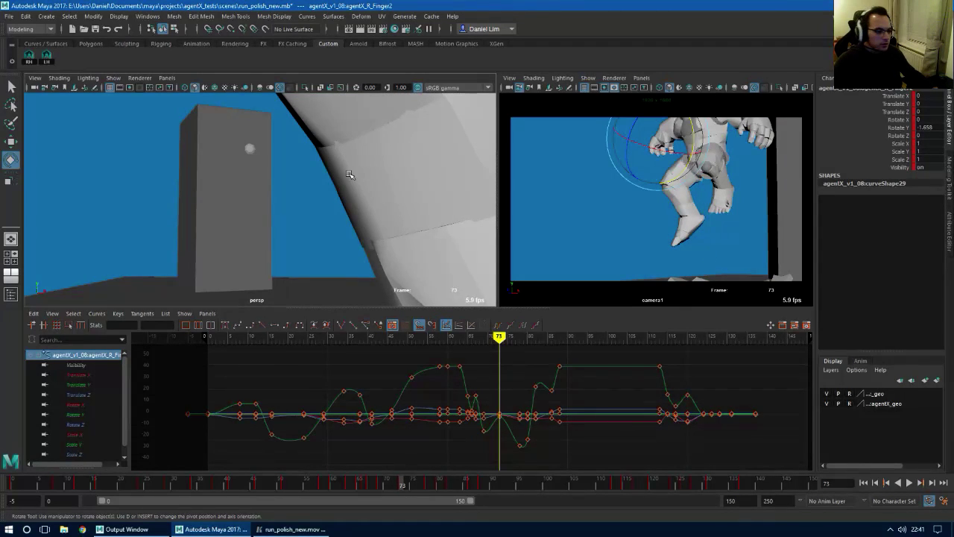
key("f")
right_click_drag(370, 217, 184, 281, "alt")
left_click_drag(183, 281, 341, 258, "alt")
mouse_move(307, 226)
left_mouse_down("alt")
mouse_move(336, 217)
mouse_move(340, 227)
mouse_move(363, 225)
mouse_move(187, 218)
left_mouse_up("alt")
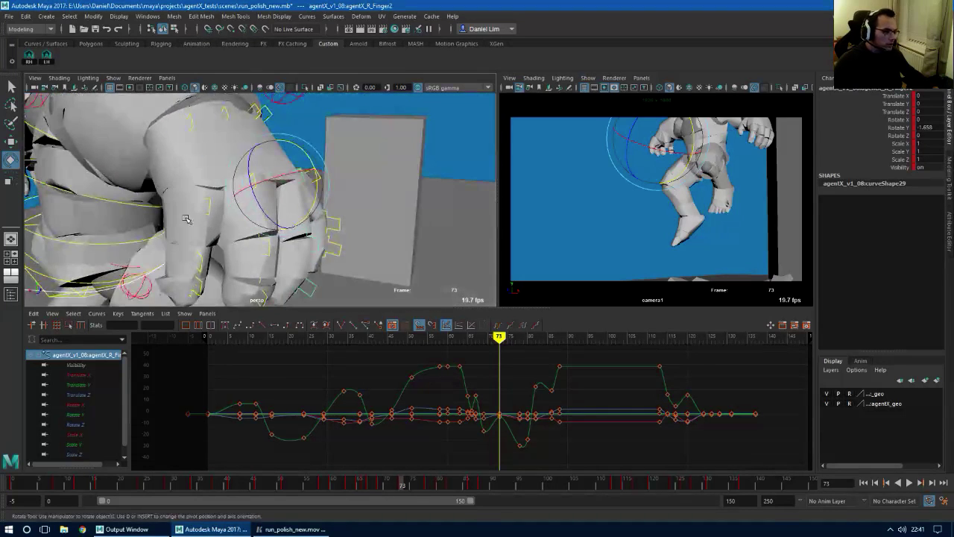
left_click(187, 125)
left_click(195, 125)
key("q")
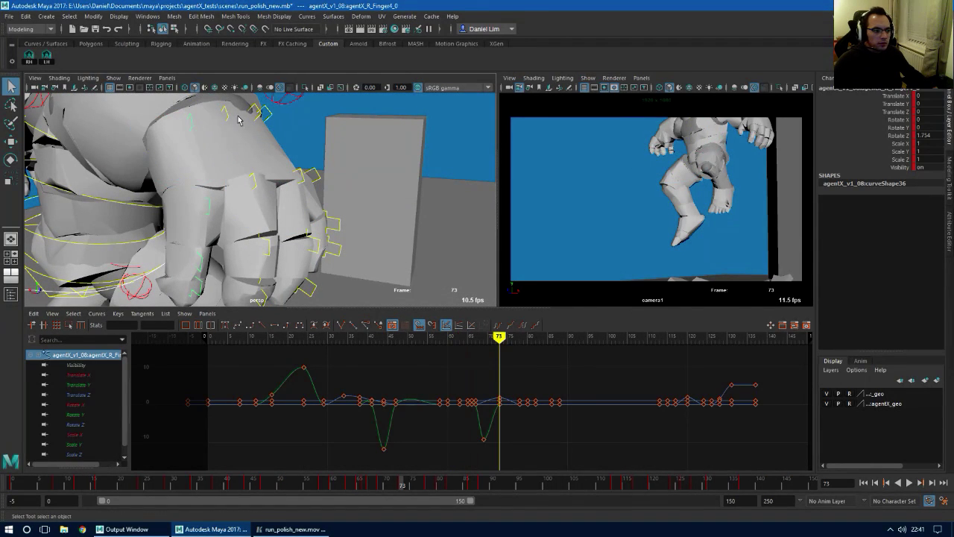
left_click(228, 119, "shift")
left_click(258, 114, "shift")
left_click(271, 116, "shift")
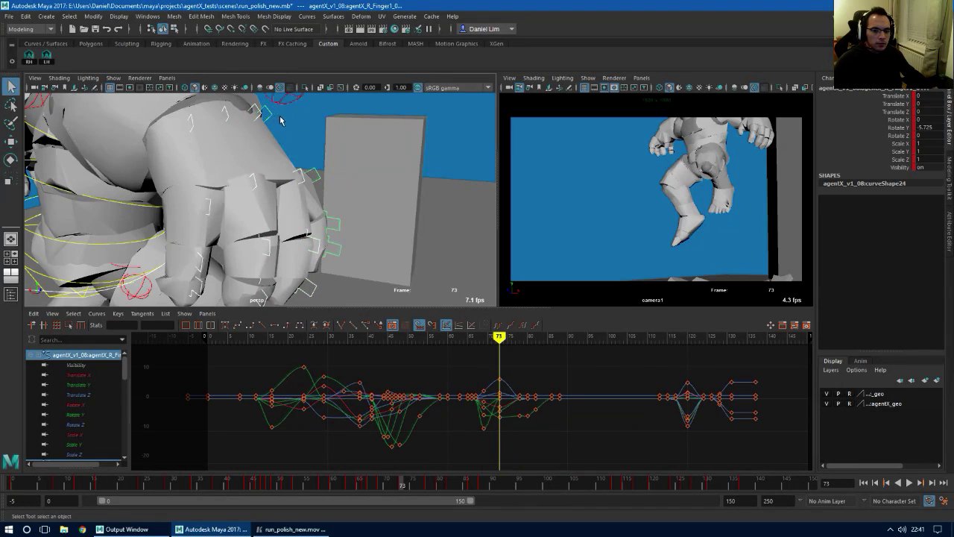
left_click_drag(919, 121, 925, 140)
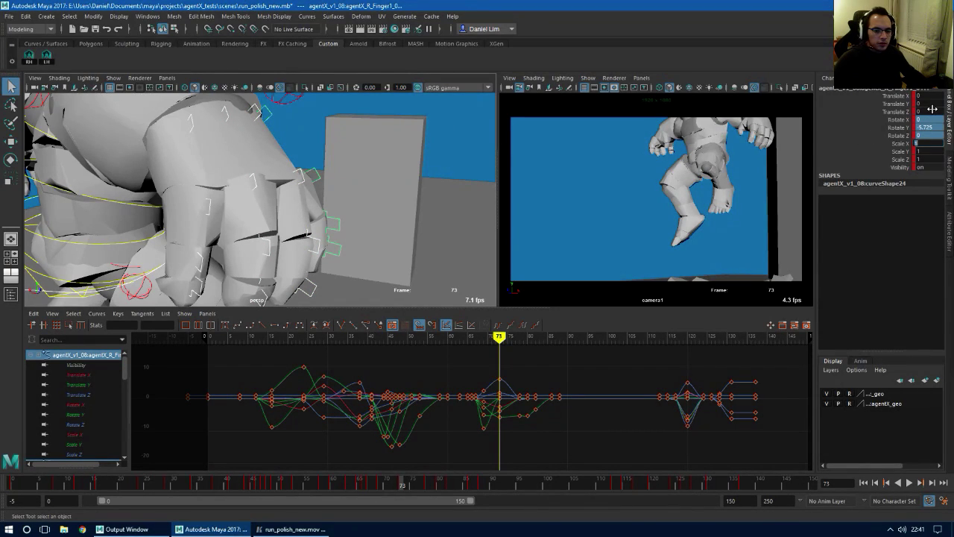
left_click(921, 112)
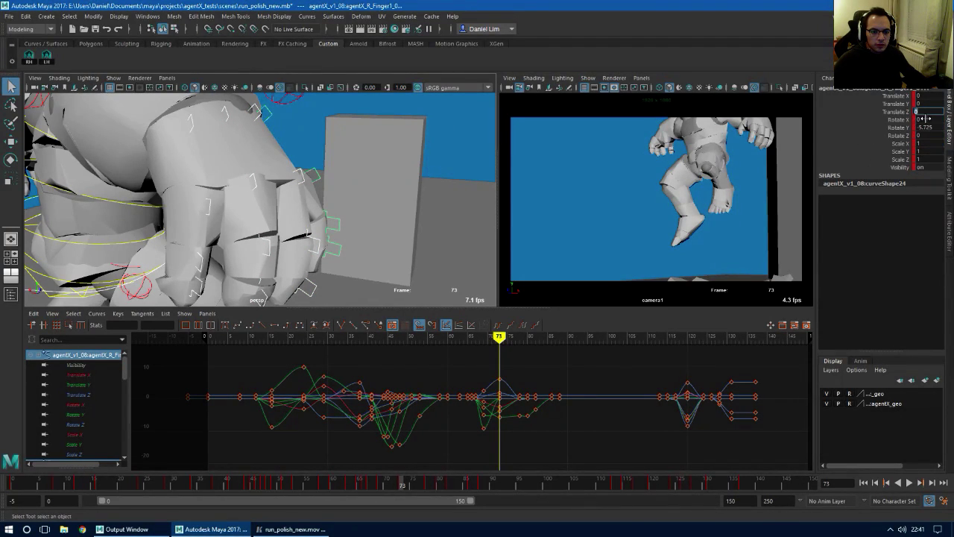
left_click_drag(925, 120, 932, 136)
type("0")
key("Return")
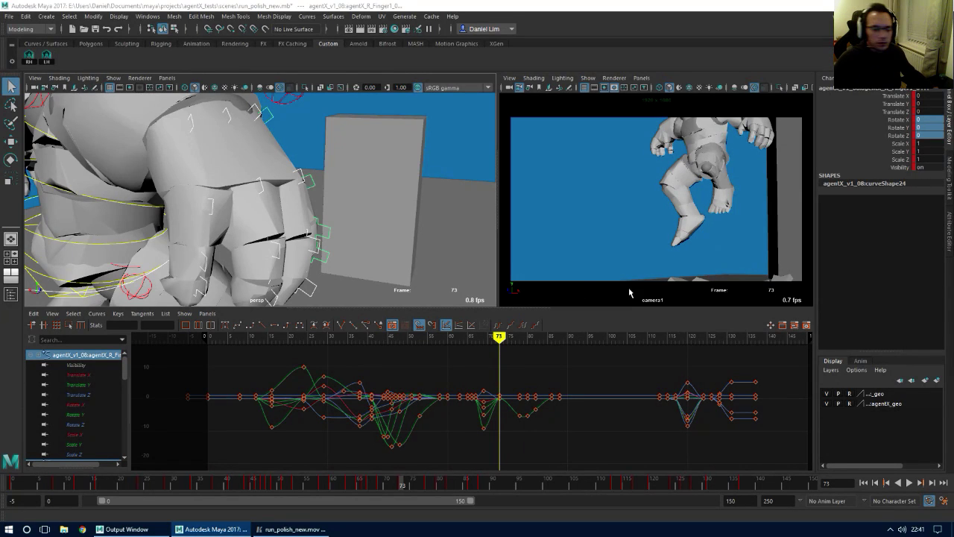
Rotate the right little and ring fingers' base controls at frame 73, the ring finger to about X -7.6, Y -0.2, Z 9.9
left_click_drag(253, 202, 136, 204, "alt")
left_click_drag(221, 248, 236, 226, "alt")
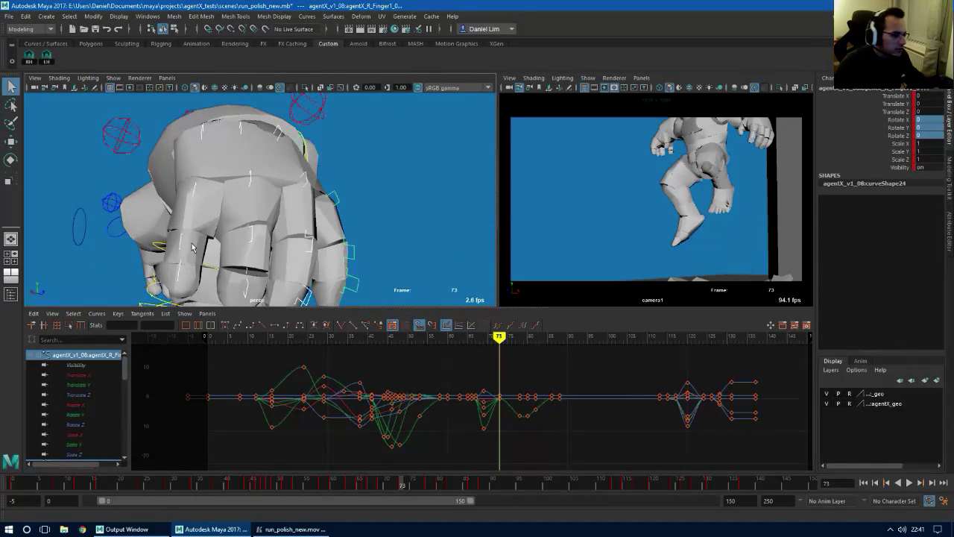
left_click_drag(250, 179, 209, 218, "alt")
middle_click_drag(208, 218, 194, 186, "alt")
left_click(191, 124)
key("e")
mouse_move(224, 165)
left_mouse_down("alt")
mouse_move(212, 144)
mouse_move(249, 136)
mouse_move(246, 166)
left_mouse_up("alt")
key("q")
left_click(232, 119)
key("e")
left_click_drag(248, 143, 242, 145)
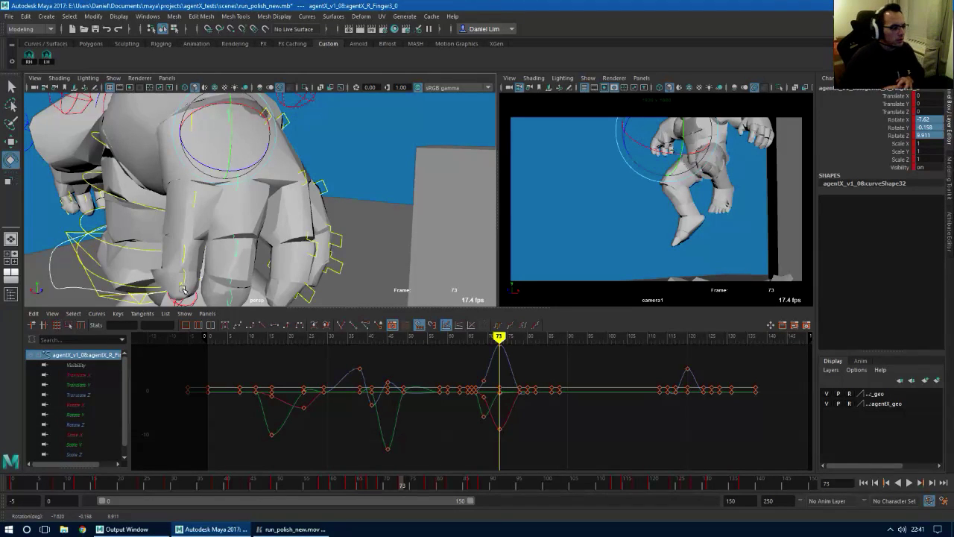
Rotate the right index finger's base and knuckle controls at frame 73, the knuckle to about X -4.7, Y -5.6, Z -10.3
left_click_drag(307, 196, 127, 195, "alt")
right_click_drag(355, 186, 313, 161, "alt")
key("q")
left_click(299, 137)
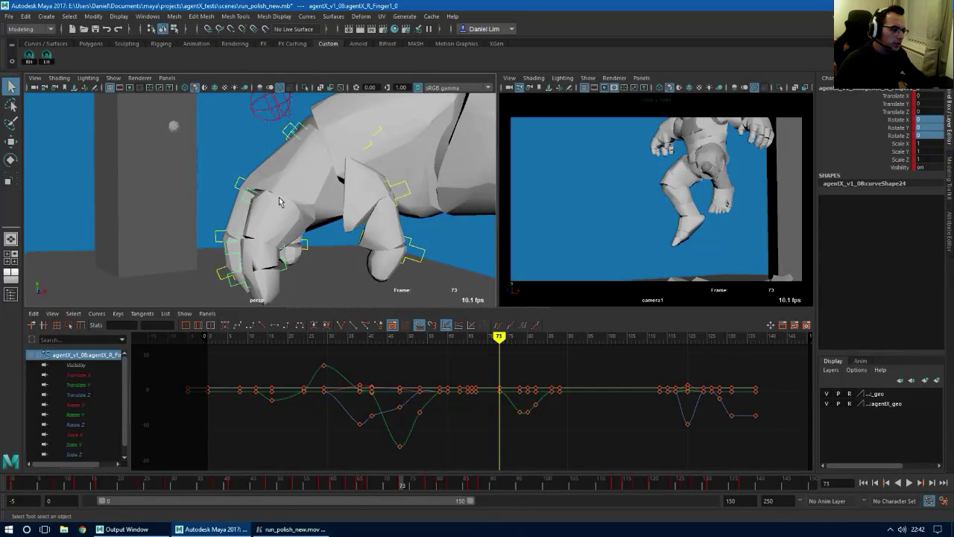
key("e")
left_click_drag(276, 167, 276, 157)
key("q")
left_click(246, 196)
key("e")
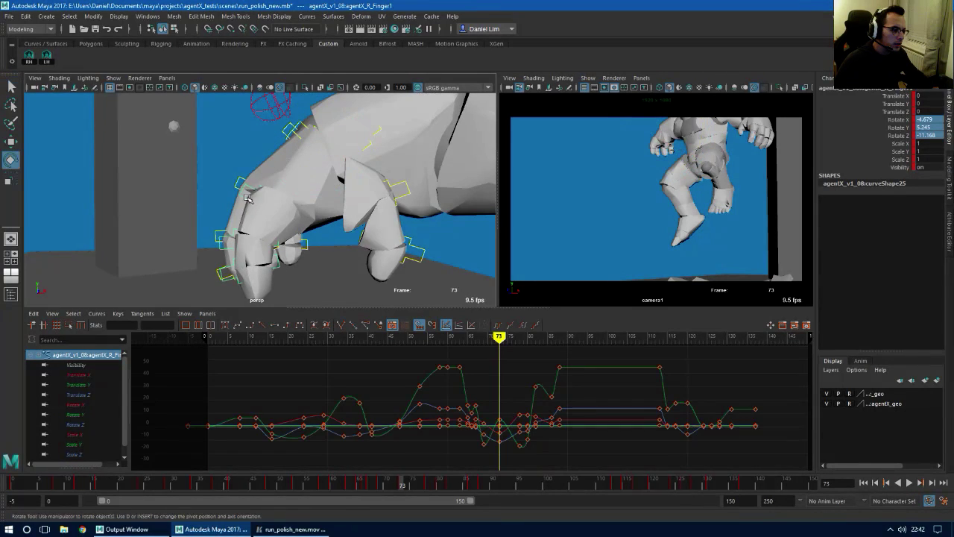
left_click_drag(225, 211, 224, 201)
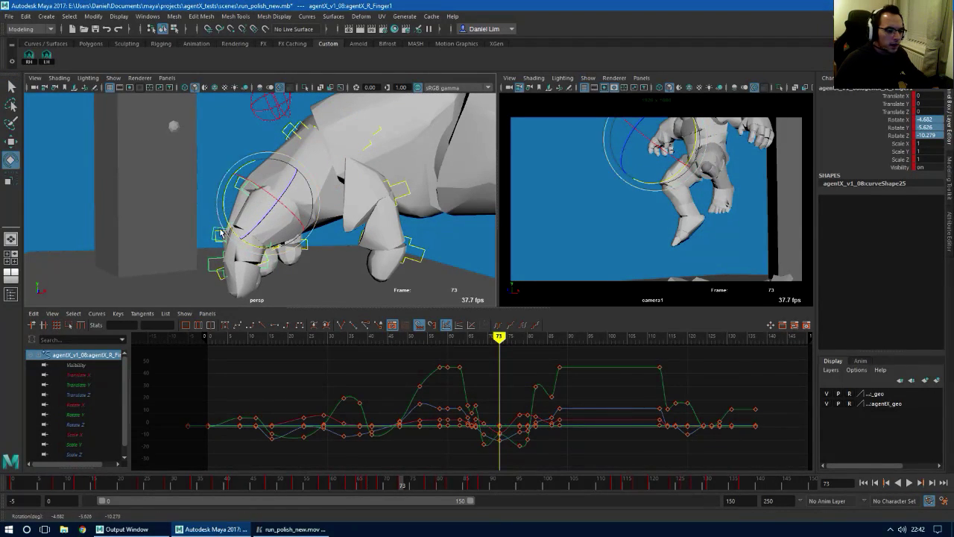
Rotate the right index finger's outer joints at frame 73, the tip to about Y 24.1
key("q")
left_click_drag(215, 248, 230, 232, "alt")
left_click(243, 220)
key("e")
key("q")
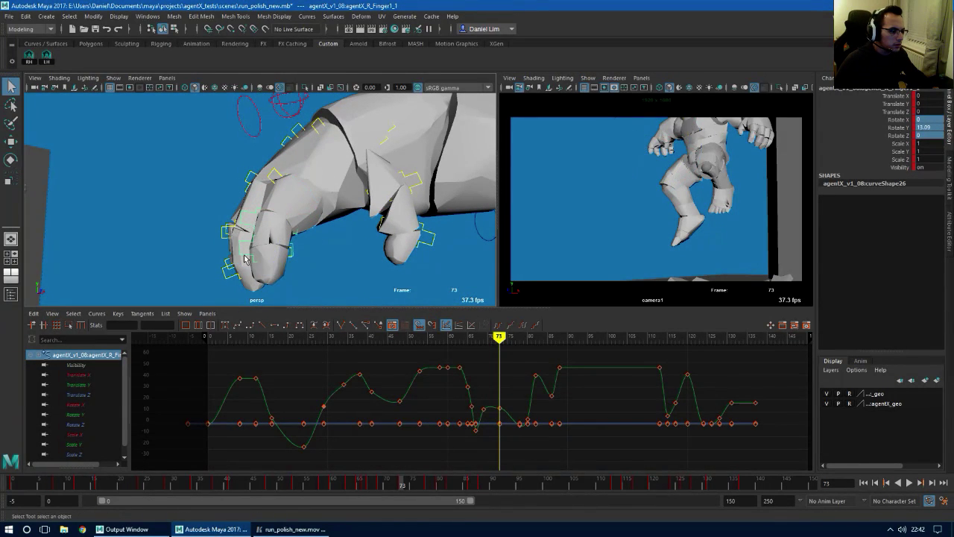
left_click(244, 258)
key("e")
left_click_drag(230, 264, 240, 290)
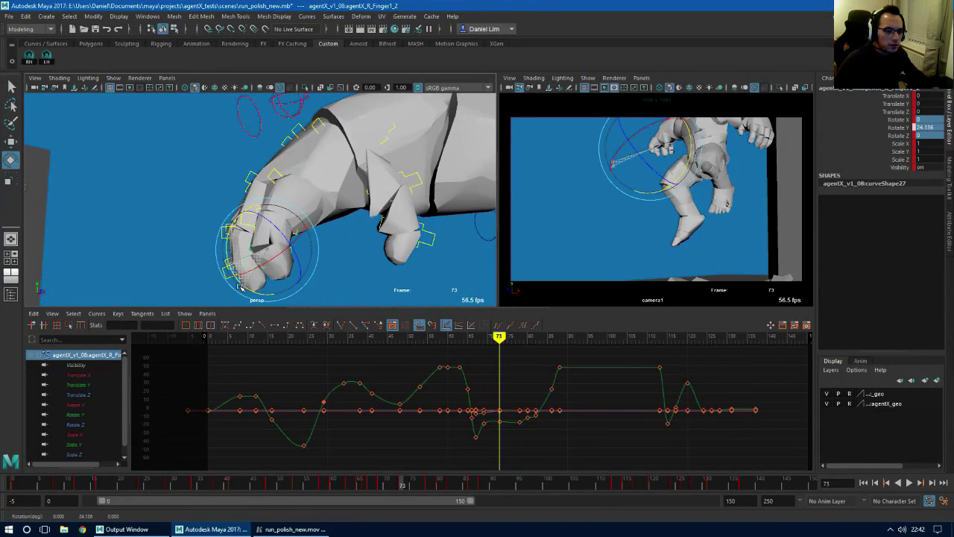
Rotate the right middle finger's base control to about Z 0.3 and its knuckle to about X -13.7, Y -1.7 at frame 73
left_click_drag(299, 239, 390, 147, "alt")
left_click(289, 147)
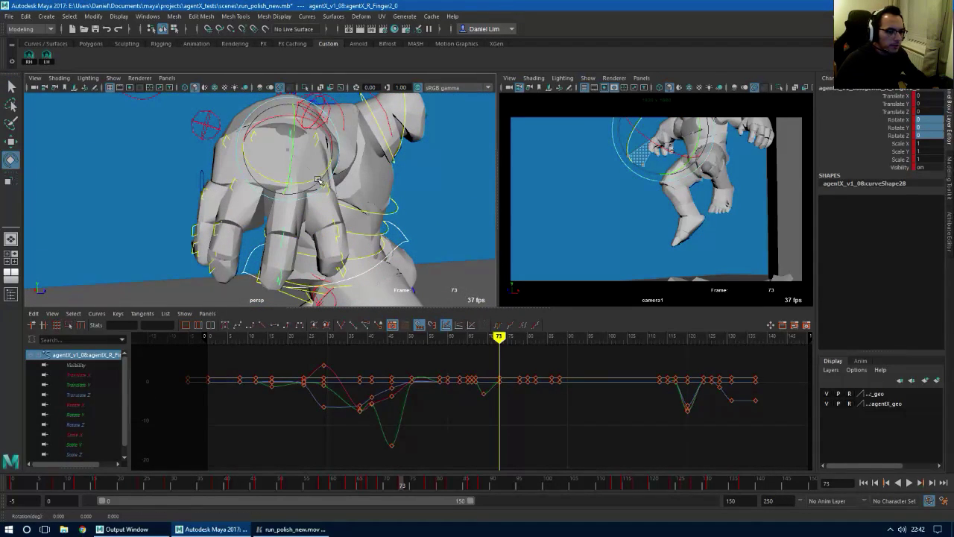
left_click_drag(316, 181, 317, 179)
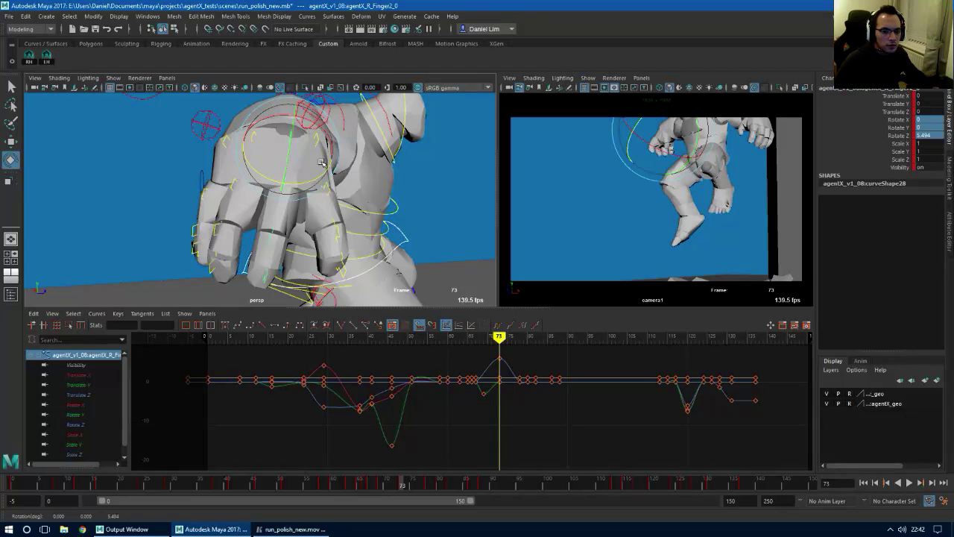
key("q")
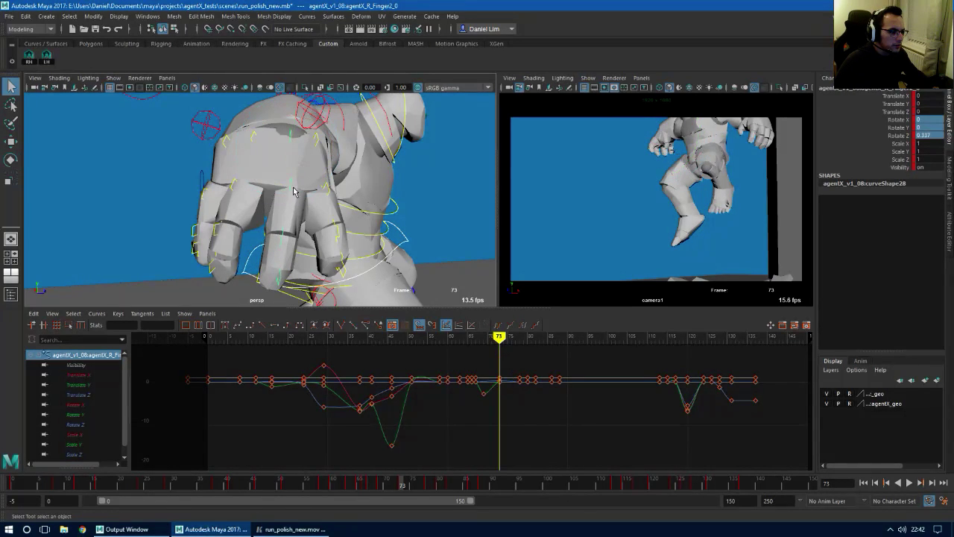
left_click(294, 191)
key("e")
left_click_drag(316, 173, 307, 182)
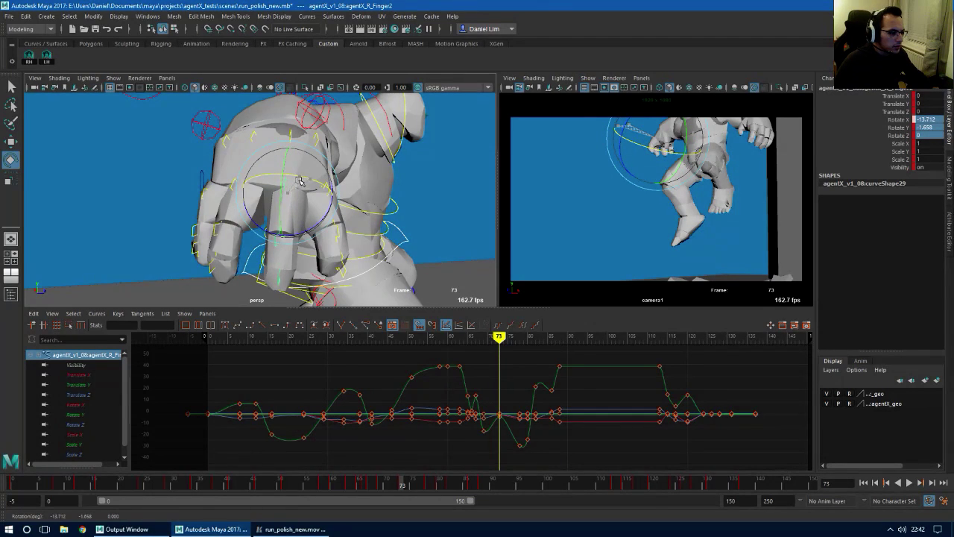
key("q")
Rotate the right middle finger's base control at frame 73 to about X -11.6, Y -3.9, Z 6.4
left_click_drag(302, 194, 313, 145, "alt")
left_click(305, 161)
key("e")
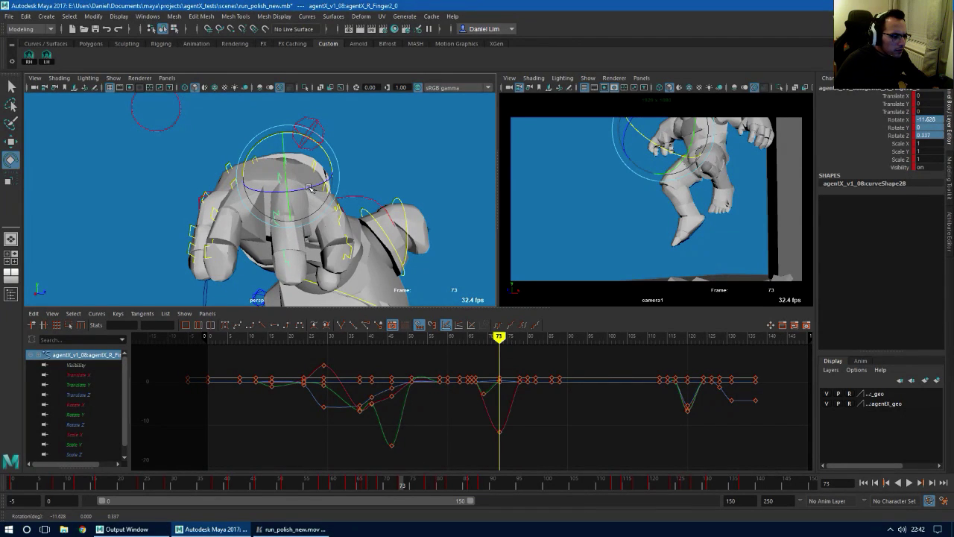
left_click_drag(309, 188, 306, 188)
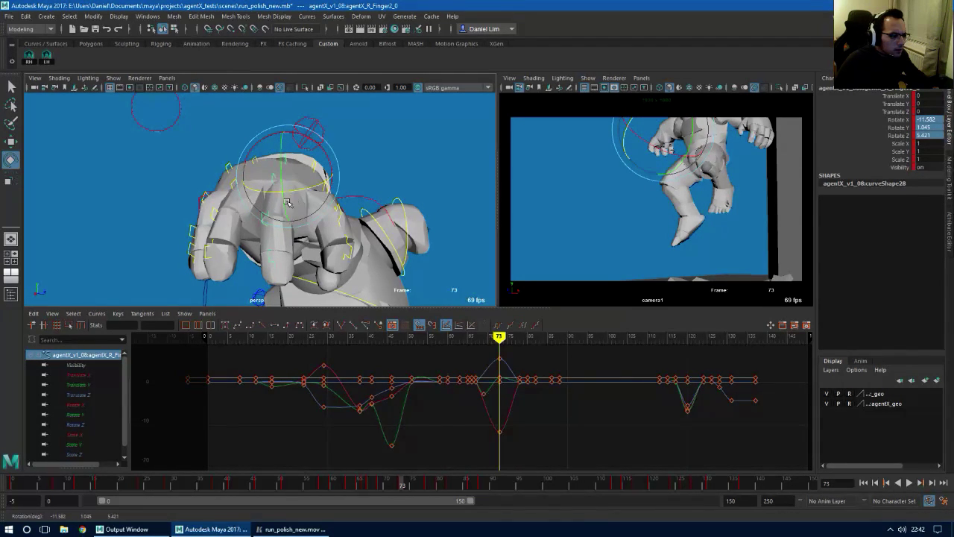
left_click_drag(285, 202, 287, 208)
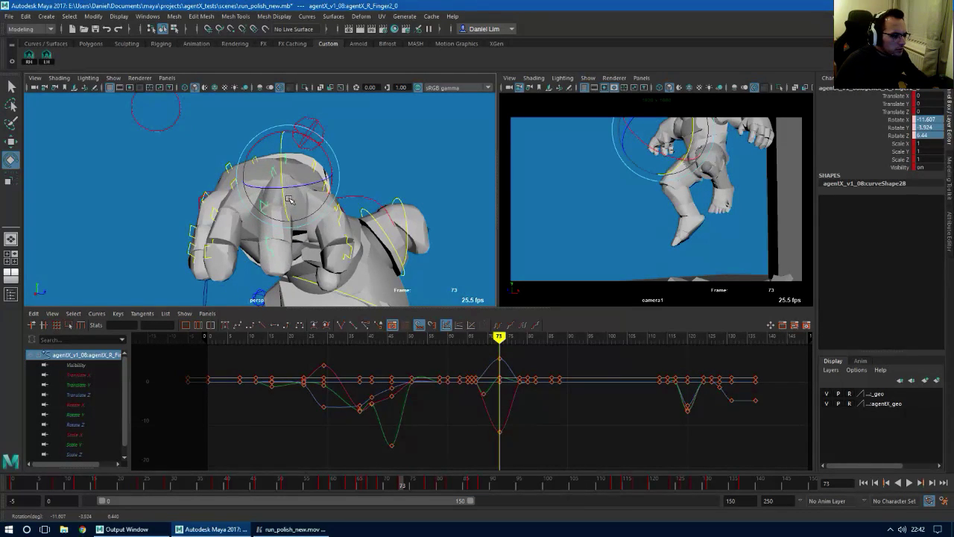
Try rotating the right middle finger's knuckle control at frame 73 to about X -8.1, Y 1.4, Z -7.4
key("q")
mouse_move(286, 197)
left_mouse_down("alt")
mouse_move(257, 191)
mouse_move(278, 189)
left_mouse_up("alt")
left_click(266, 173)
key("e")
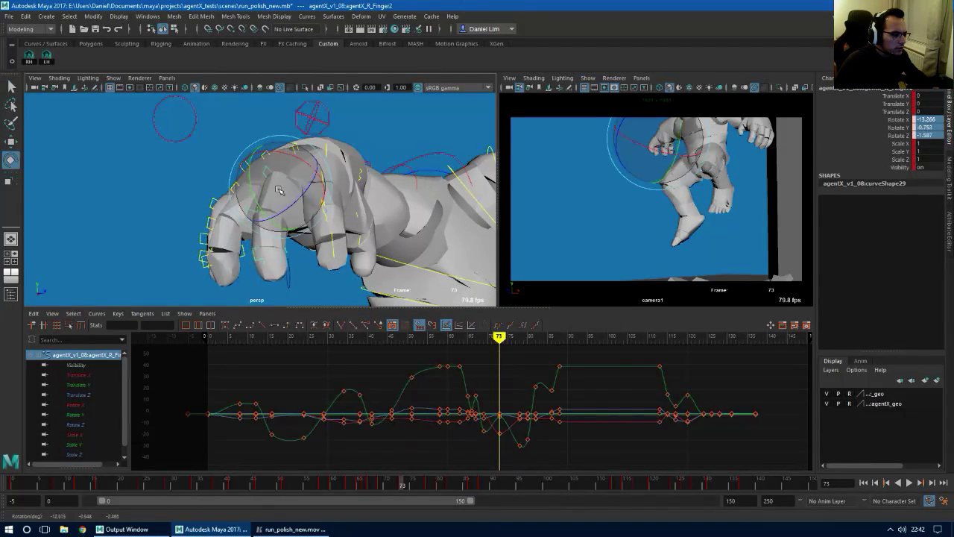
key("q")
Bend the right middle finger's two outer joints together at frame 73, the tip to about Y 8.2
left_click(259, 221)
left_click(264, 263)
key("e")
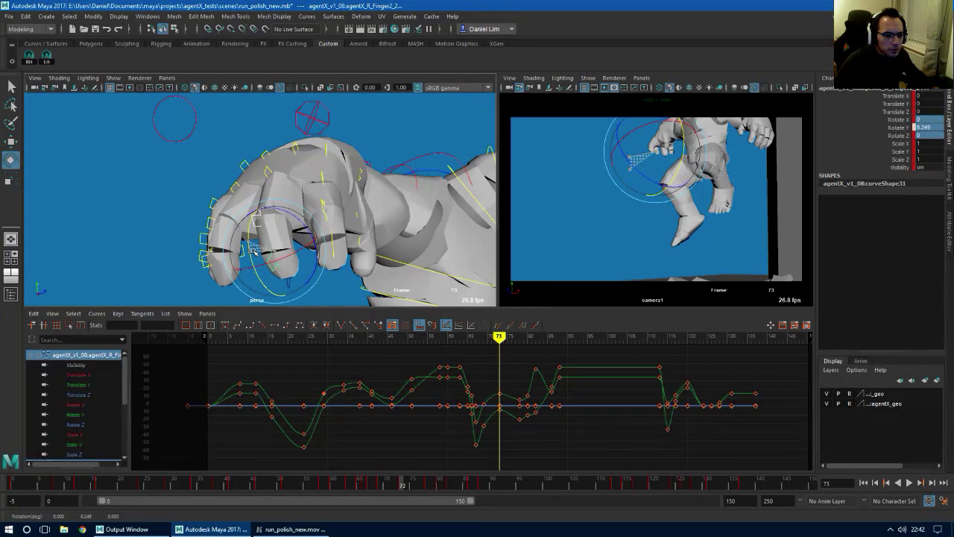
key("q")
Set the right middle finger knuckle's rotations to 0 at frame 73, and rotate it to about X -7.3, Y 5.1, Z -0.8
left_click(655, 155)
key("e")
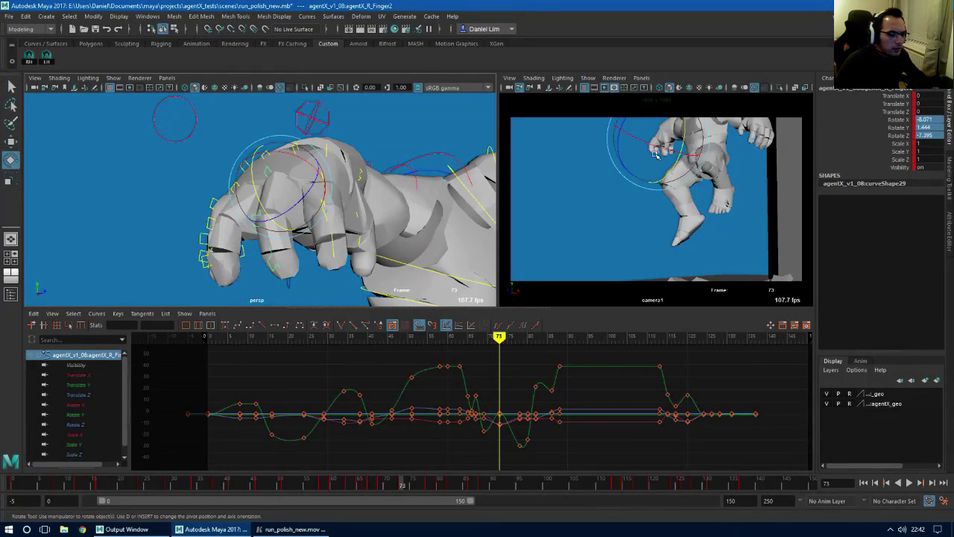
type("0")
key("Return")
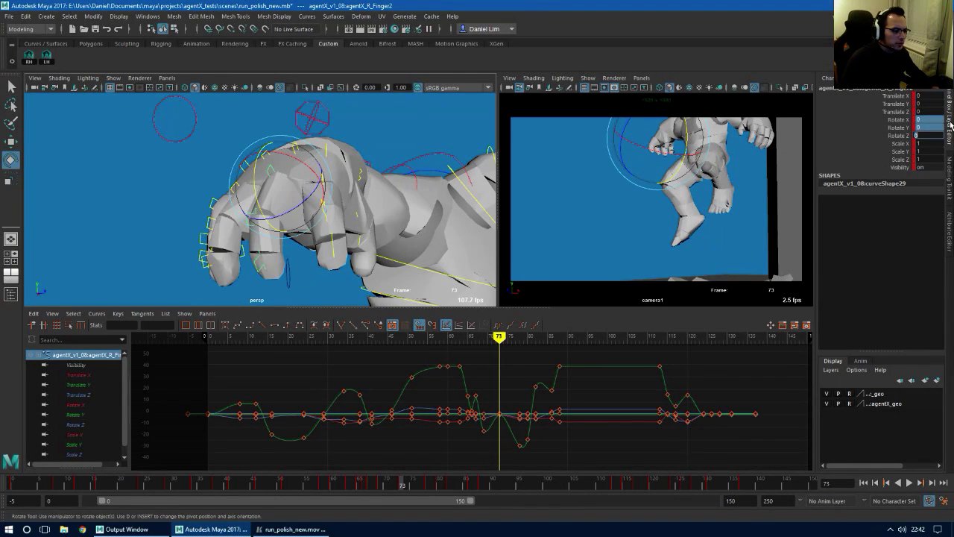
left_click_drag(233, 259, 320, 245, "alt")
mouse_move(305, 210)
left_mouse_down()
mouse_move(306, 180)
mouse_move(293, 188)
mouse_move(314, 185)
mouse_move(302, 179)
mouse_move(300, 199)
left_mouse_up()
key("q")
Refine the right middle finger's knuckle from the fingertip side at frame 73 to about X -11.5, Y 5.7, Z -0.5
left_click(329, 190)
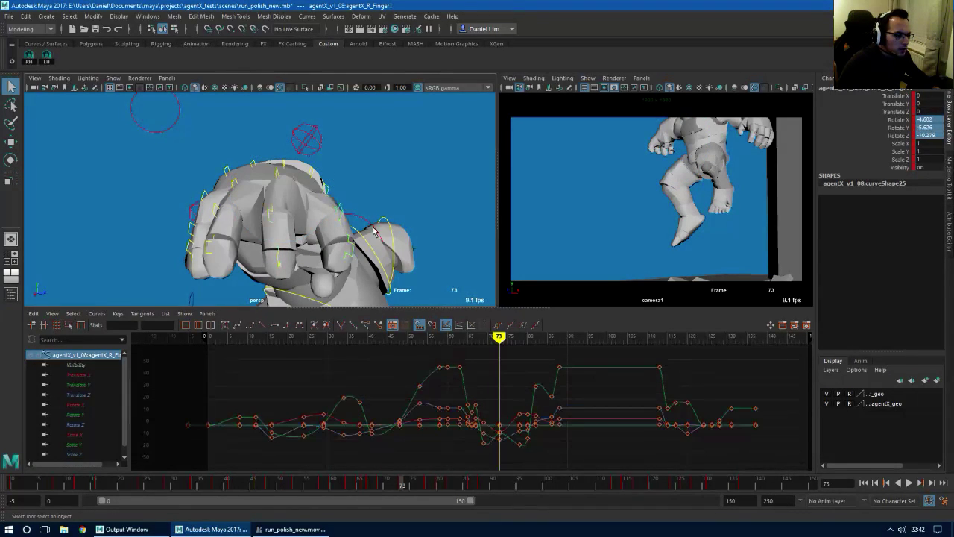
left_click_drag(440, 221, 363, 228, "alt")
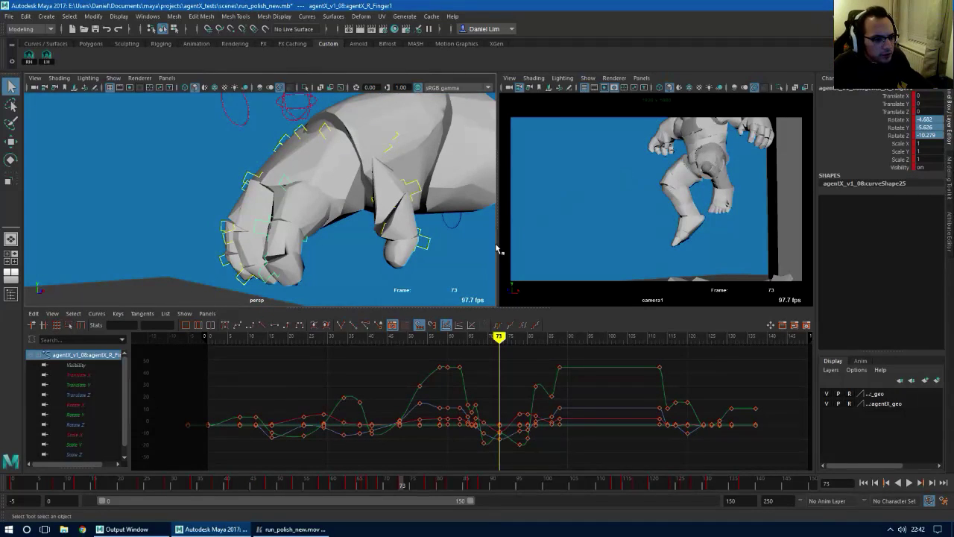
left_click_drag(159, 302, 454, 198, "alt")
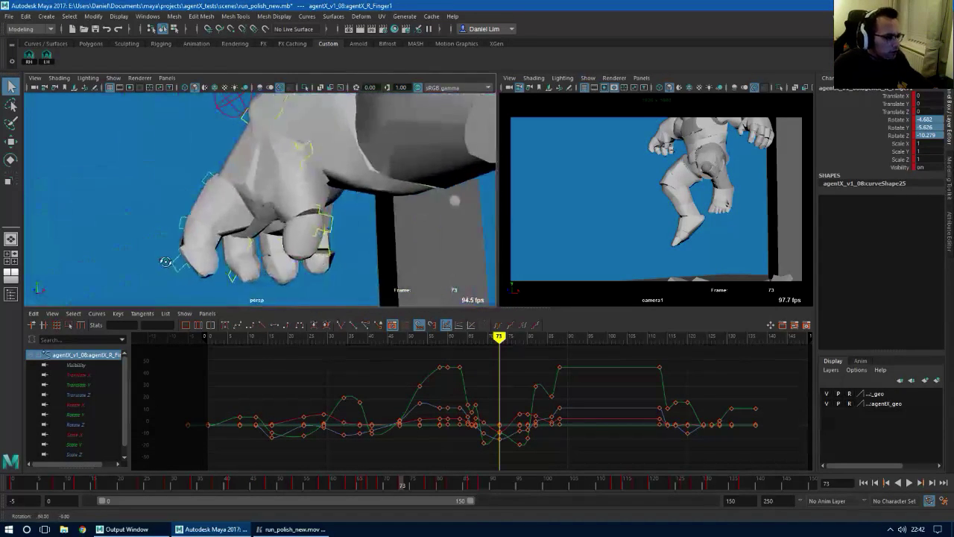
left_click_drag(225, 260, 328, 217, "alt")
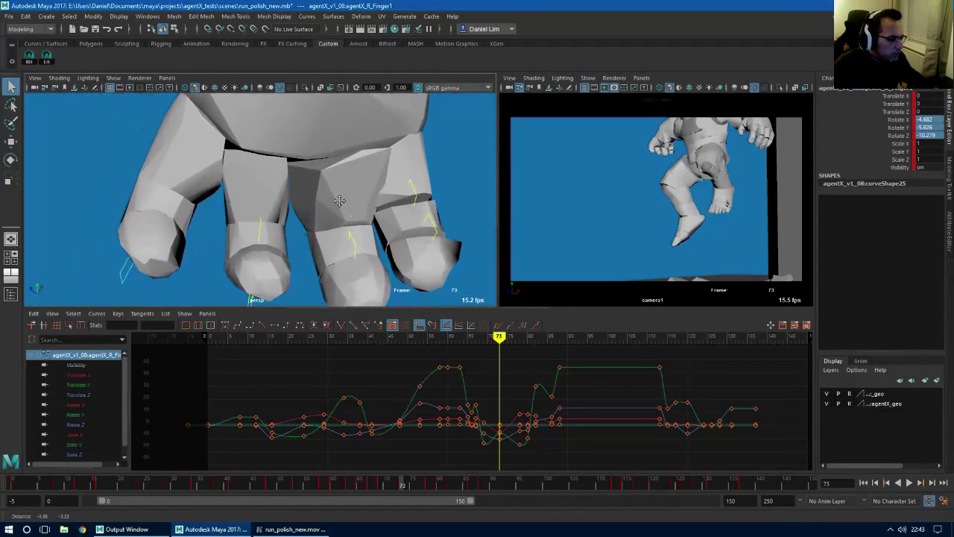
middle_click_drag(281, 134, 323, 109, "alt")
left_click_drag(280, 100, 301, 127)
key("4")
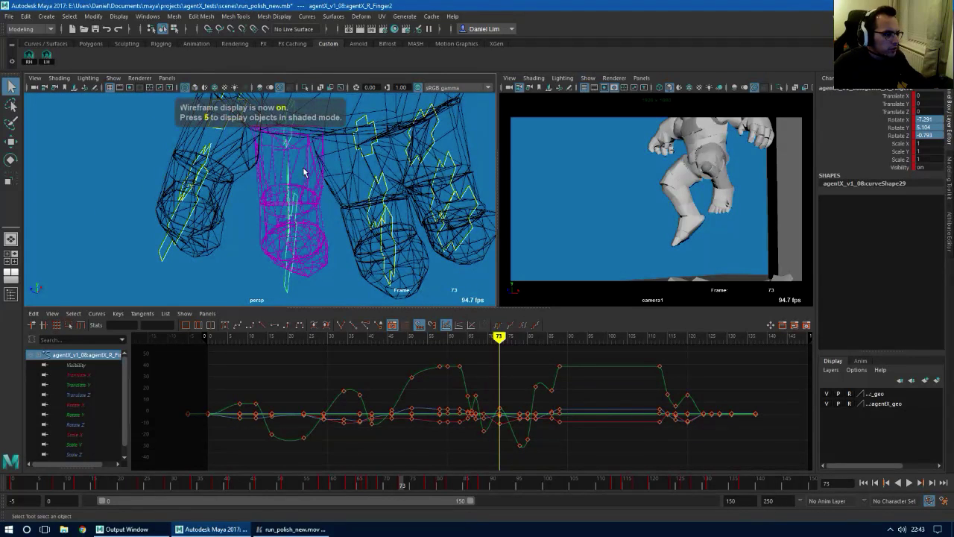
key("5")
key("e")
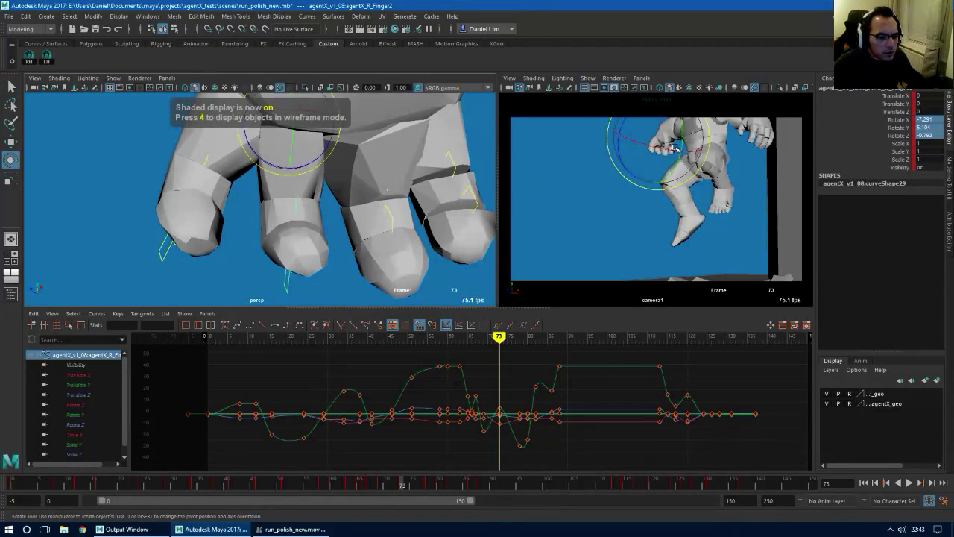
left_click_drag(665, 138, 662, 147)
key("q")
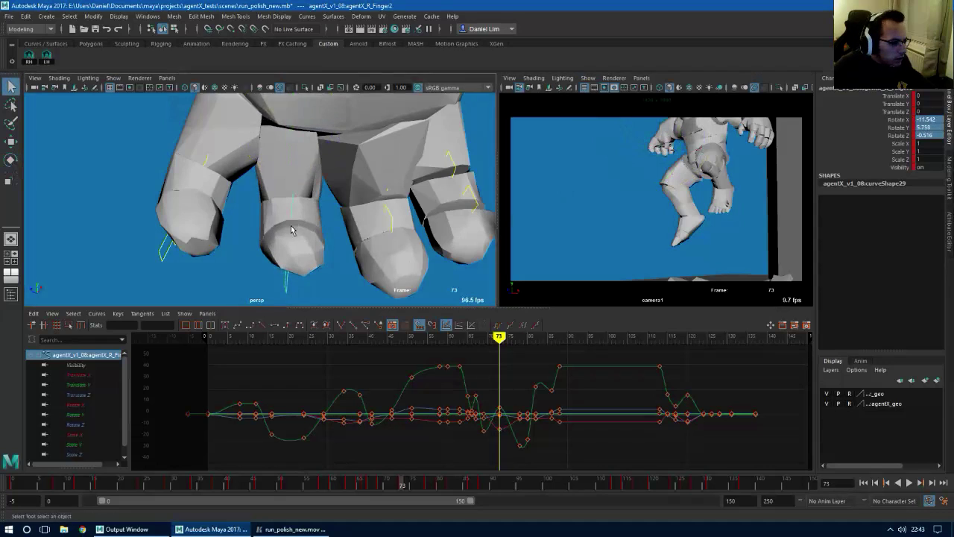
Rotate the right middle finger's outer joints at frame 73, the middle joint to about X -2.2, Y 21.0, Z -6.2
left_click(293, 199)
key("e")
left_click_drag(309, 215, 300, 219)
key("q")
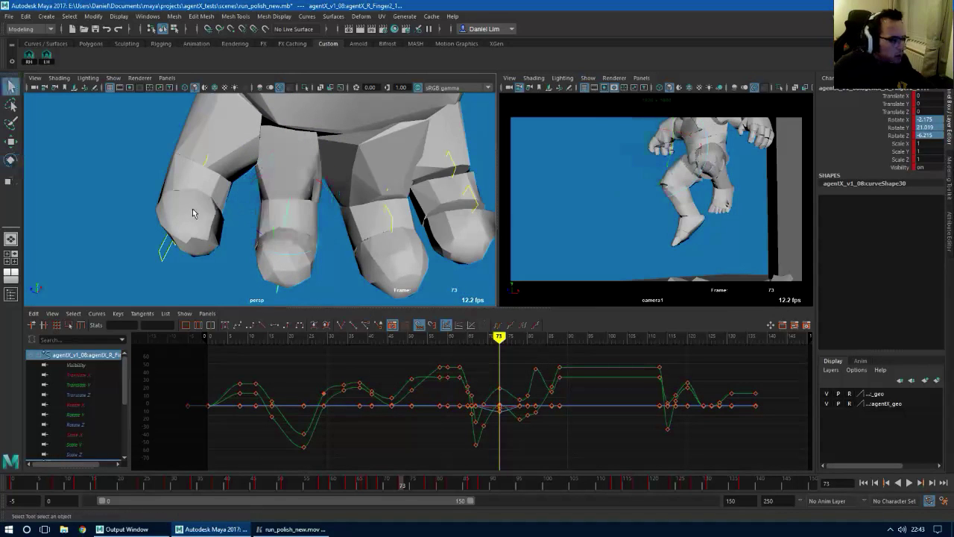
Rotate the right index finger's outer joints at frame 73, the middle joint to about X -14.1, Y 10.3, Z -4.9
left_click_drag(153, 174, 217, 235)
key("e")
left_click_drag(219, 162, 206, 177)
key("q")
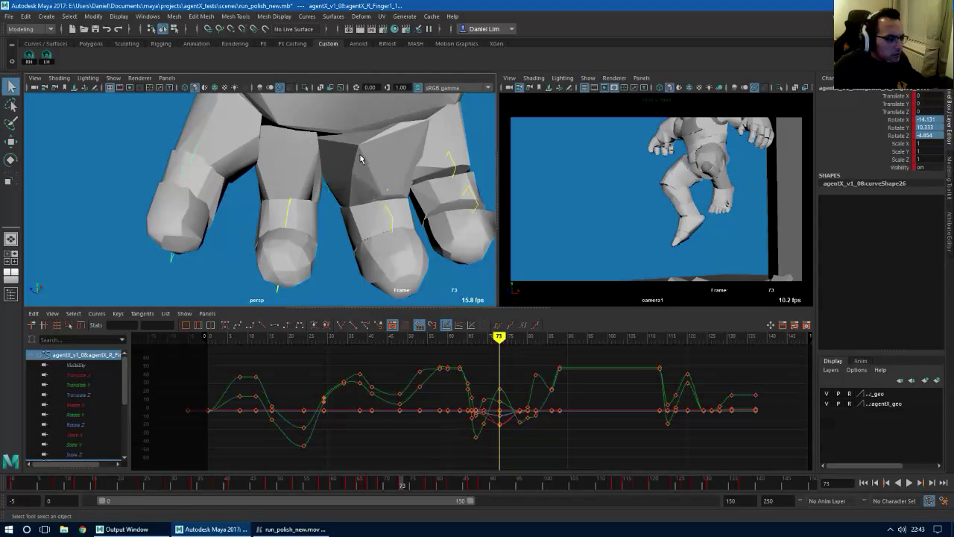
Rotate the right ring finger's knuckle control at frame 73 to about X -3.4, Y -4.9, Z -3.8
left_click_drag(376, 163, 241, 186)
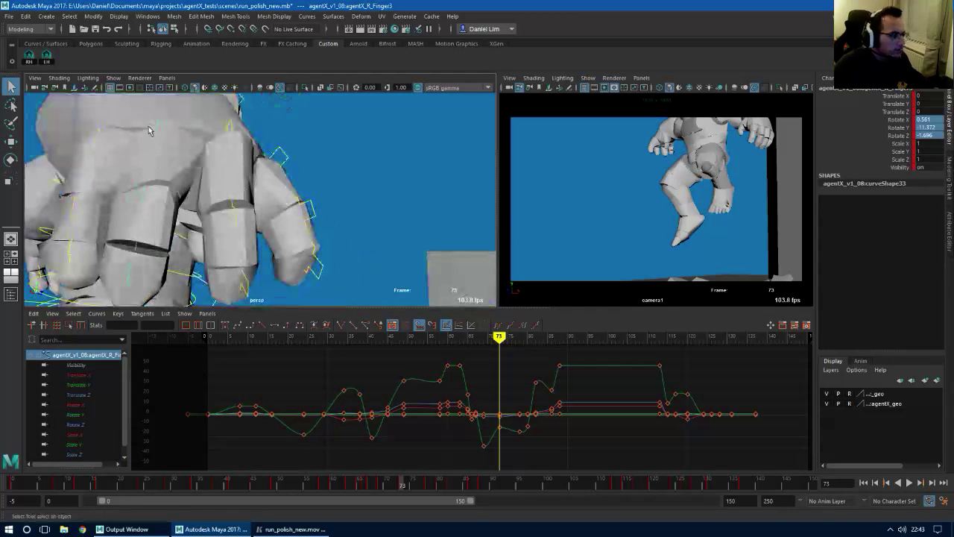
key("e")
left_click_drag(188, 159, 191, 157)
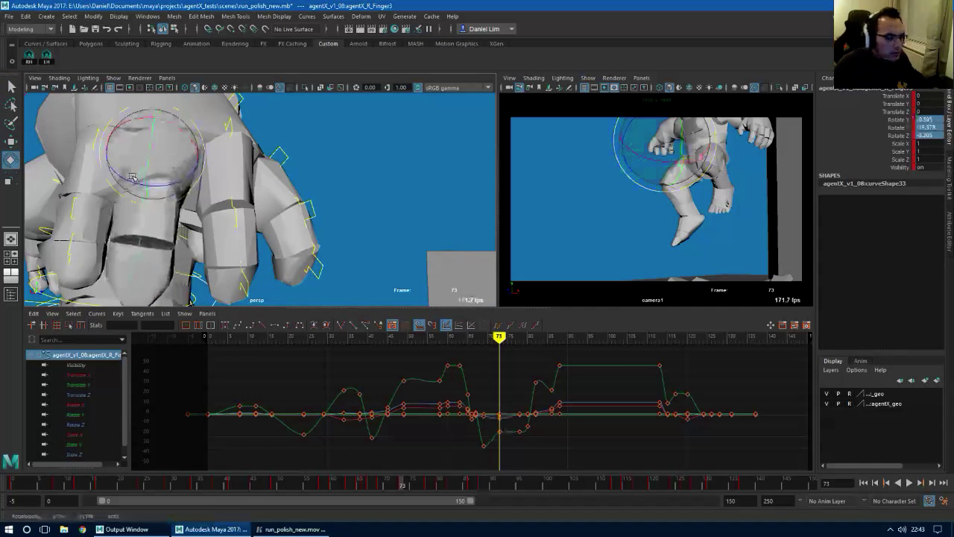
left_click_drag(144, 184, 191, 198)
key("q")
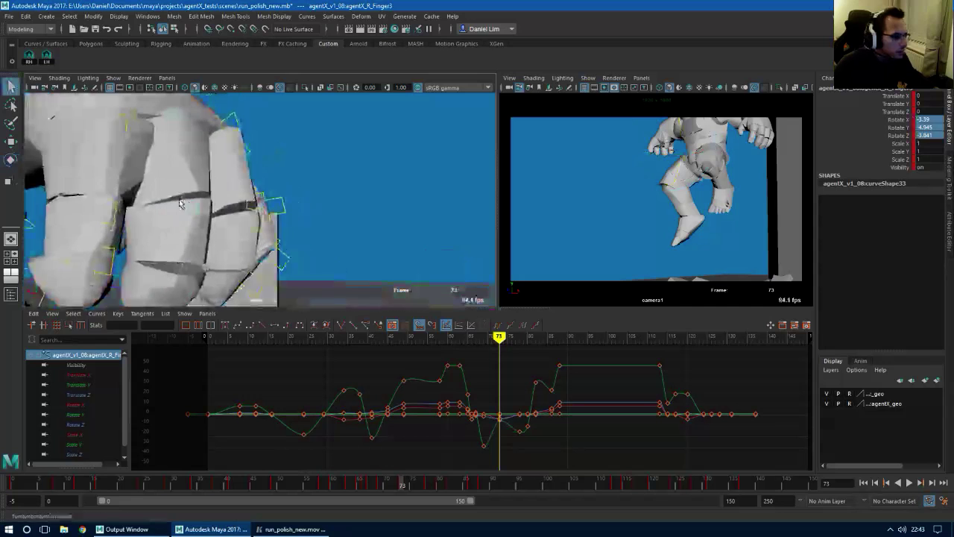
Rotate the right little finger's tip joint and its middle joint at frame 73, the middle joint to about Y -8.2
middle_click_drag(190, 200, 328, 214, "alt")
left_click_drag(328, 214, 345, 205, "alt")
left_click(356, 205)
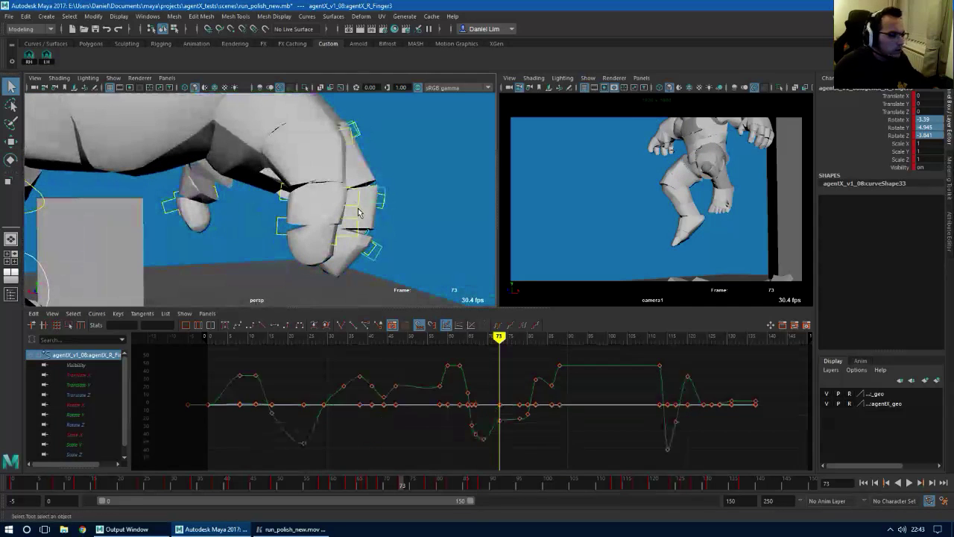
left_click(361, 233)
key("e")
left_click(358, 234)
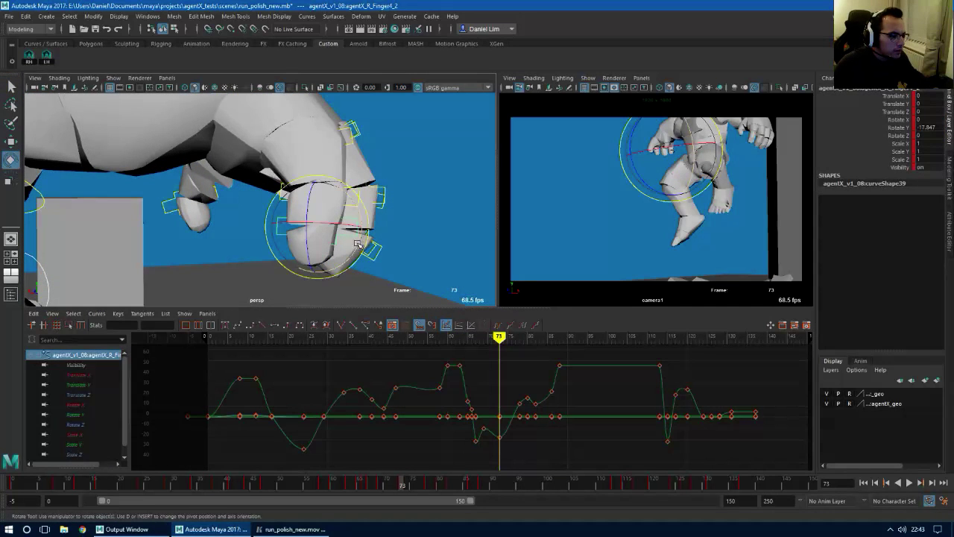
left_click_drag(362, 240, 355, 254)
key("q")
left_click(359, 206)
key("e")
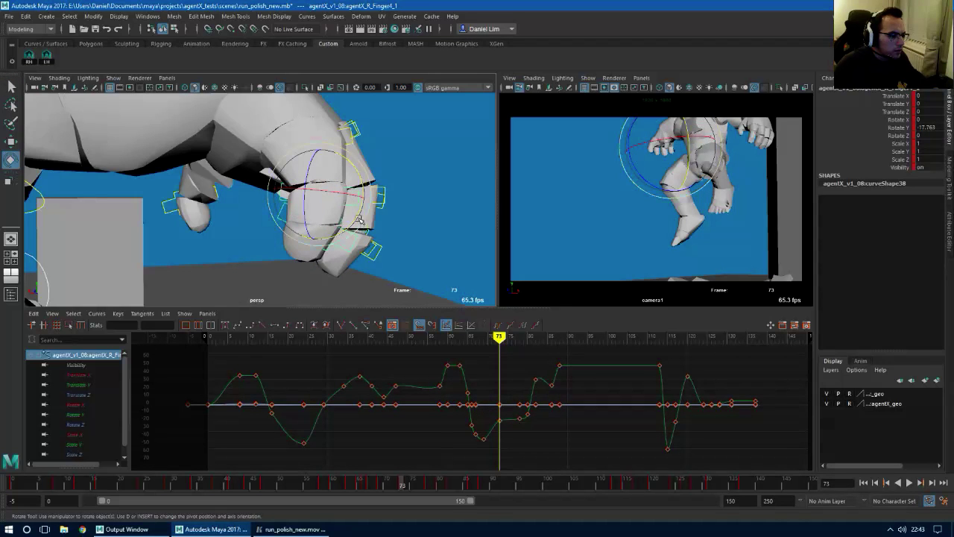
left_click_drag(358, 218, 356, 226)
key("q")
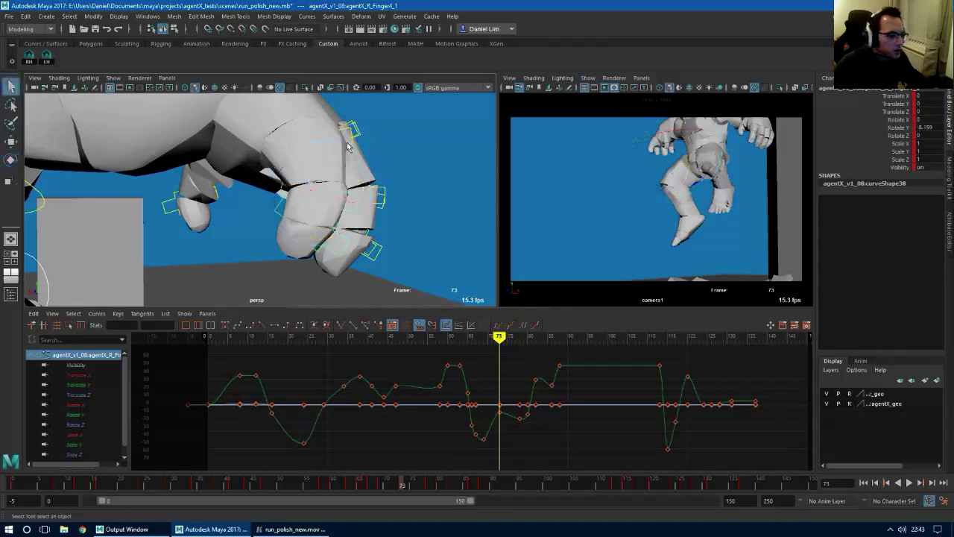
Adjust the rotation of the right little finger's knuckle control at frame 73
left_click(351, 147)
key("e")
left_click_drag(351, 156, 371, 159)
right_click_drag(371, 159, 302, 164, "alt")
left_click_drag(302, 164, 330, 123, "alt")
key("q")
Adjust the rotation of the right wrist control at frame 73
left_click(302, 132)
key("e")
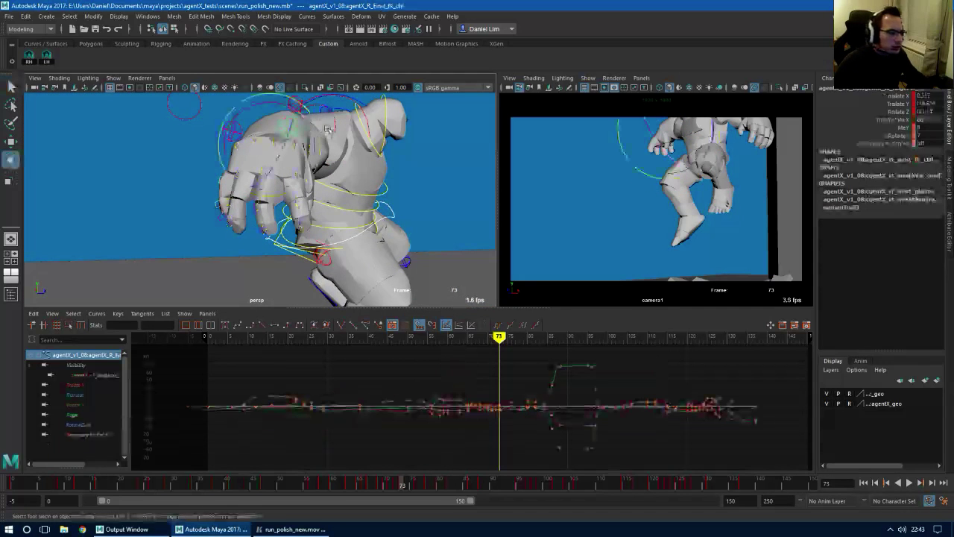
left_click_drag(317, 137, 335, 102, "alt")
left_click_drag(319, 158, 240, 201)
key("q")
Rotate the right thumb's base control at frame 73 to about X -6.4, Y 10.9, Z -19.7
left_click(278, 194)
key("e")
key("q")
left_click(240, 144)
key("e")
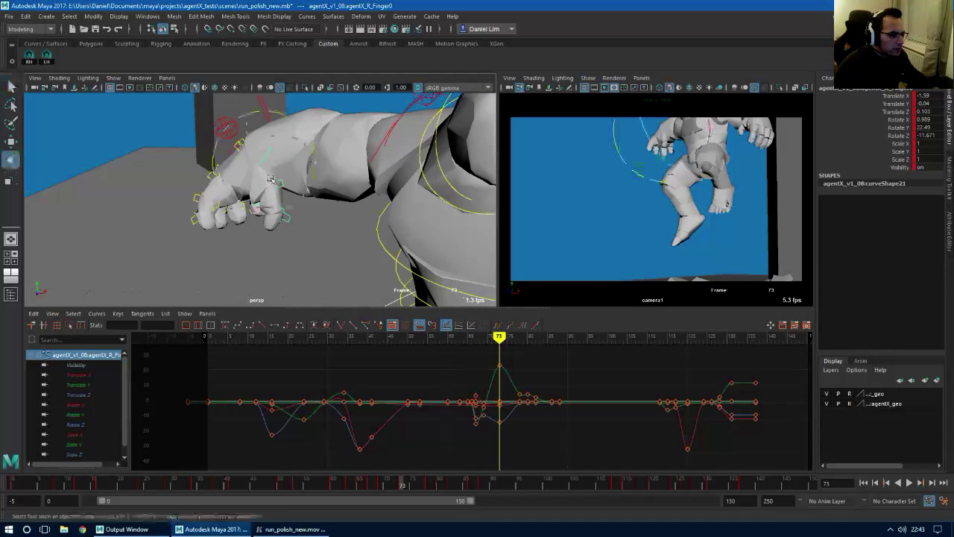
left_click_drag(242, 151, 212, 122, "alt")
left_click_drag(257, 177, 256, 163)
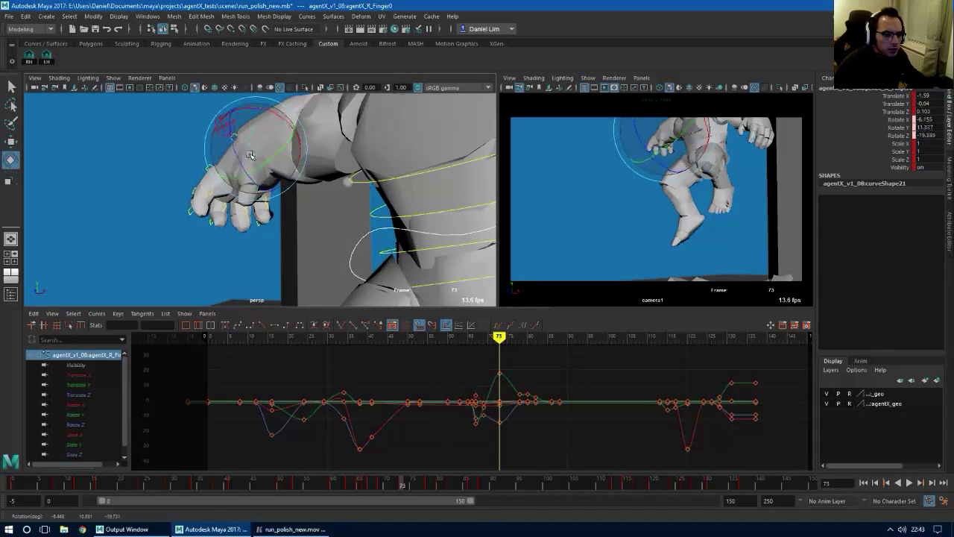
Rotate the right thumb's outer joints at frame 73, the tip joint to about Y -6.5
left_click_drag(250, 153, 339, 223, "alt")
key("q")
left_click(314, 192)
key("e")
key("q")
left_click(310, 200)
key("e")
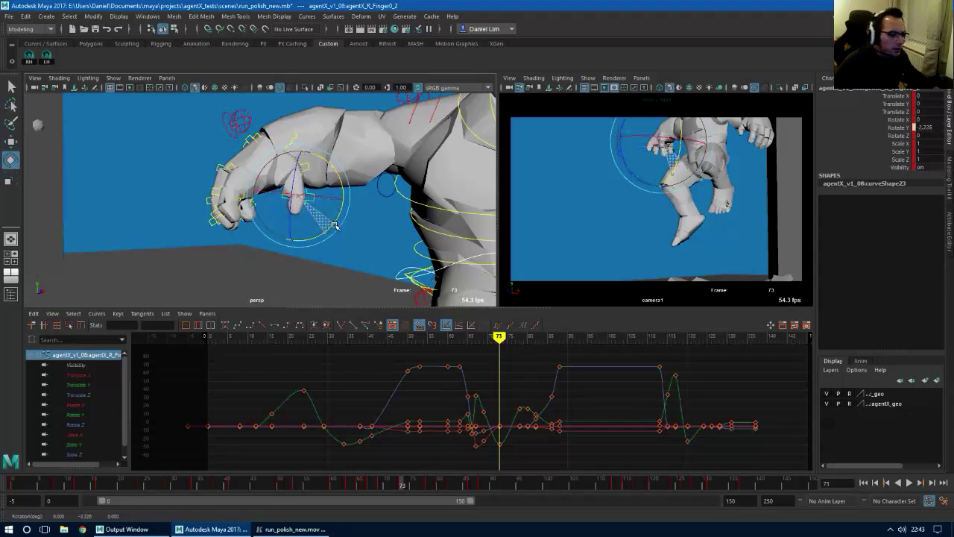
left_click_drag(334, 185, 286, 197, "alt")
key("q")
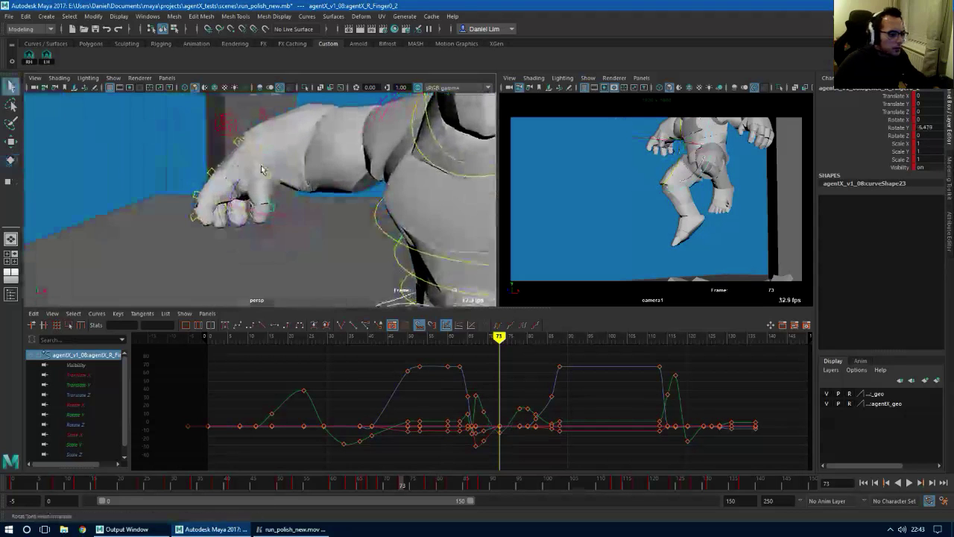
Refine the right thumb's base rotation at frame 73 to about X -9.6, Y 7.0, Z -23.2
left_click(262, 167)
key("e")
left_click_drag(264, 166, 273, 179)
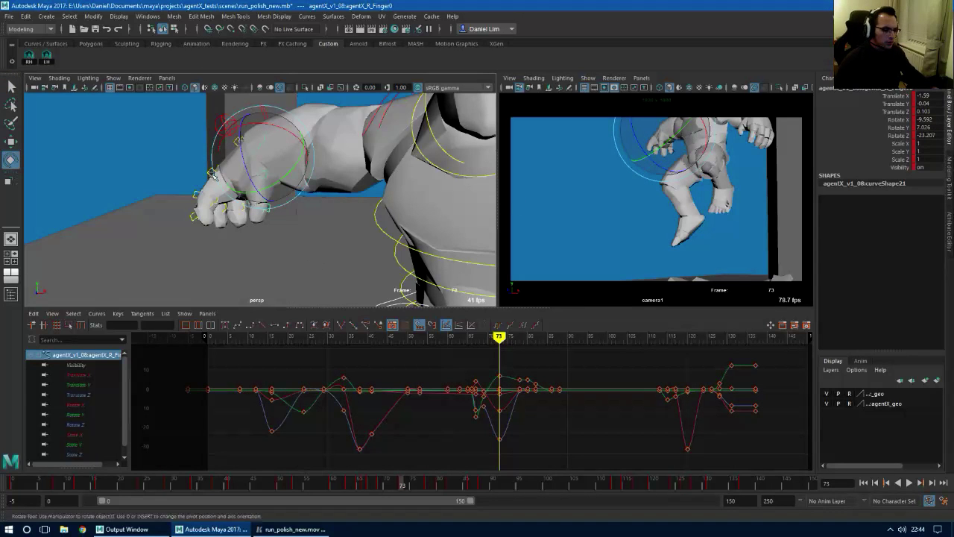
Select all the right hand's finger controls and scrub back from frame 73 to review the hand motion
left_click(30, 57)
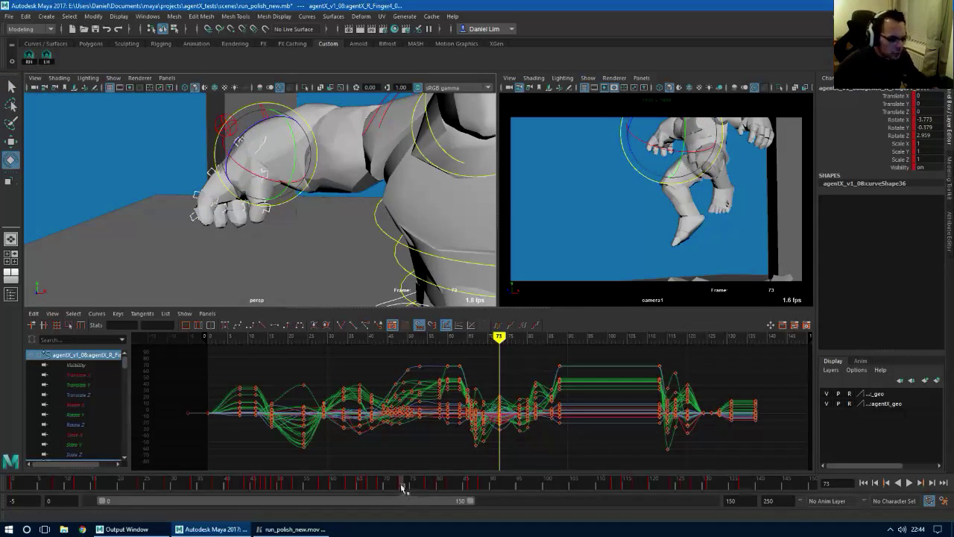
left_click_drag(402, 488, 372, 486)
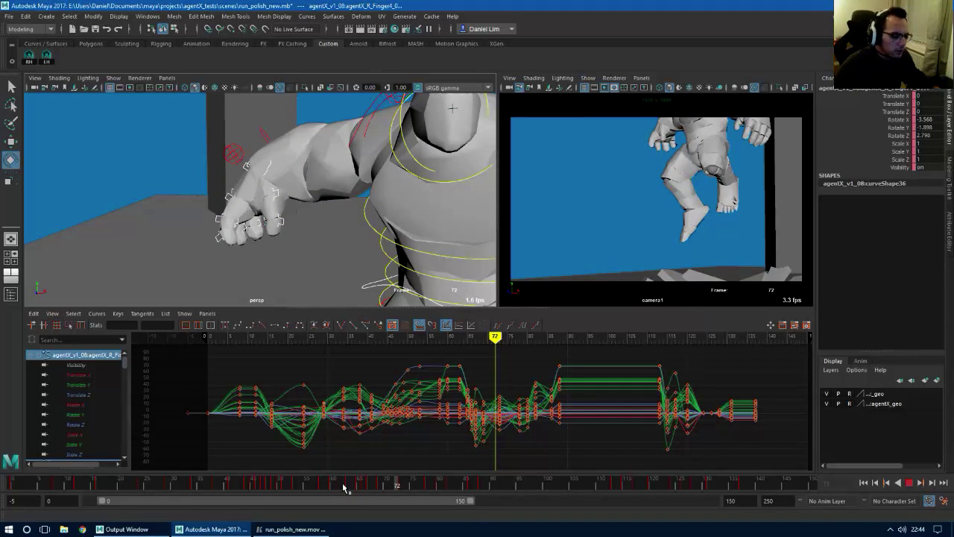
Scrub between frames 69 and 72 and examine the right hand's finger pose around frame 71
mouse_move(343, 487)
left_mouse_down()
mouse_move(403, 483)
mouse_move(393, 484)
left_mouse_up()
middle_click_drag(261, 273, 282, 194, "alt")
left_click_drag(282, 194, 316, 100, "alt")
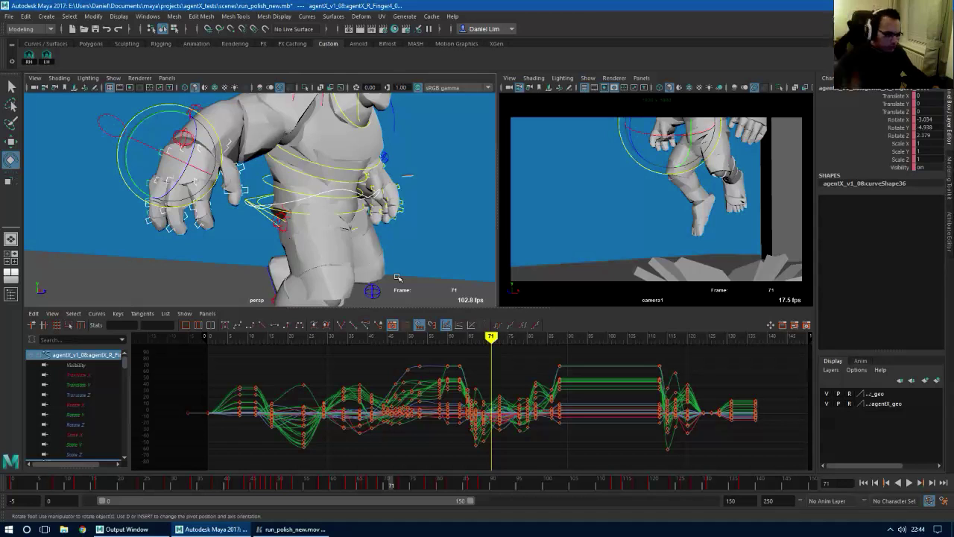
mouse_move(390, 482)
left_mouse_down()
mouse_move(358, 487)
mouse_move(441, 470)
mouse_move(363, 489)
mouse_move(382, 494)
left_mouse_up()
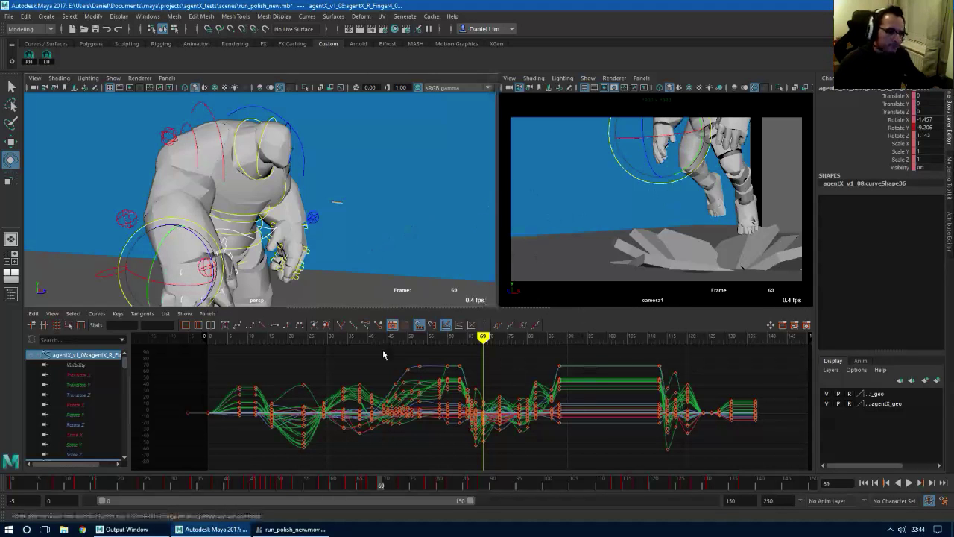
mouse_move(382, 487)
left_mouse_down()
mouse_move(320, 490)
mouse_move(410, 480)
mouse_move(384, 479)
mouse_move(401, 480)
mouse_move(391, 484)
left_mouse_up()
middle_click_drag(246, 224, 284, 219, "alt")
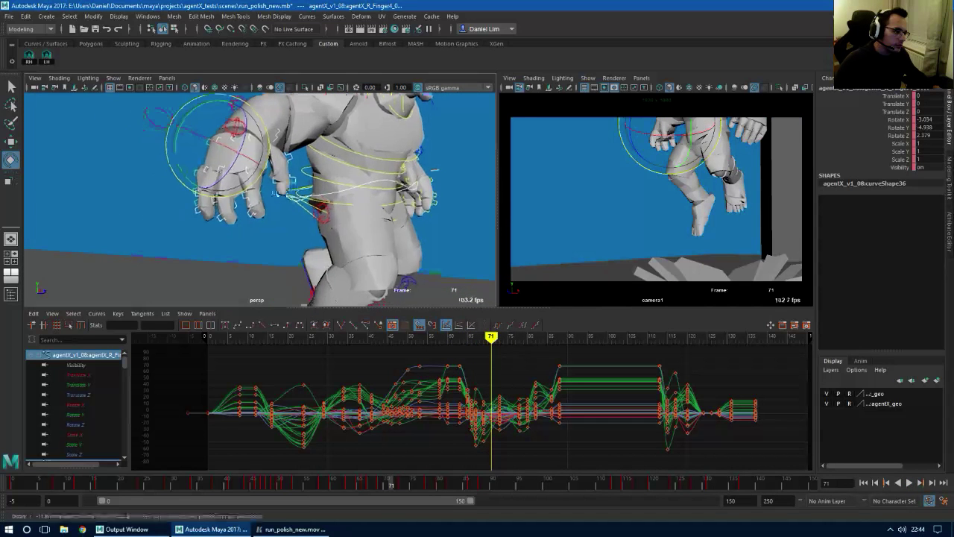
left_click_drag(276, 194, 266, 220, "alt")
key("q")
right_click_drag(267, 214, 355, 246, "alt")
left_click_drag(355, 245, 319, 248, "alt")
Rotate the right index finger's base joint at frame 71 to adjust its bend
key("e")
left_click_drag(303, 214, 321, 175)
key("q")
left_click(256, 179)
key("e")
key("q")
left_click(310, 154)
key("e")
left_click_drag(321, 175, 327, 155, "alt")
left_click_drag(327, 156, 266, 187)
Rotate the right index finger's middle joint and the middle finger's base joint at frame 71, the latter to about X 5.1, Y 3.7, Z -1.4
key("q")
left_click(270, 201)
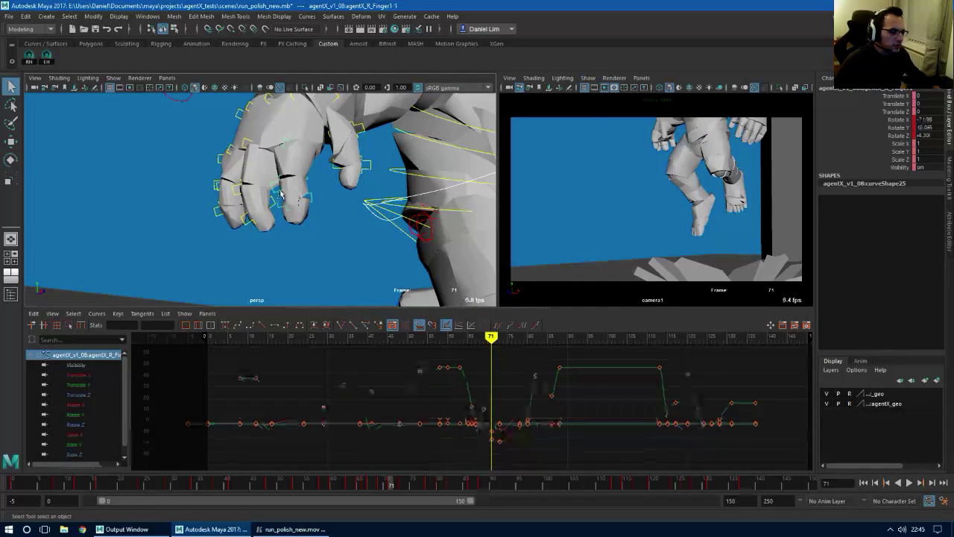
key("e")
key("q")
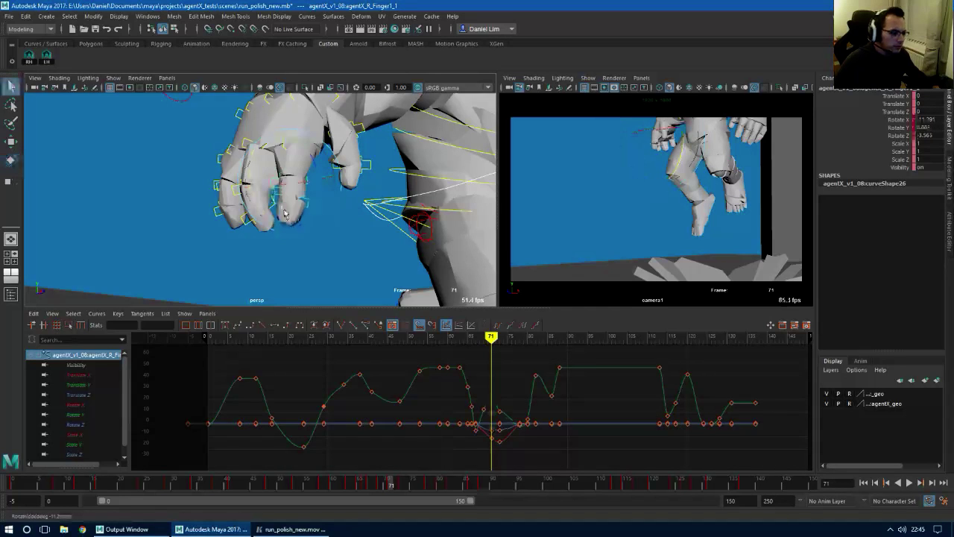
left_click(274, 219)
key("e")
left_click_drag(258, 223, 270, 188)
key("q")
left_click(266, 187)
key("e")
left_click_drag(280, 148, 336, 166)
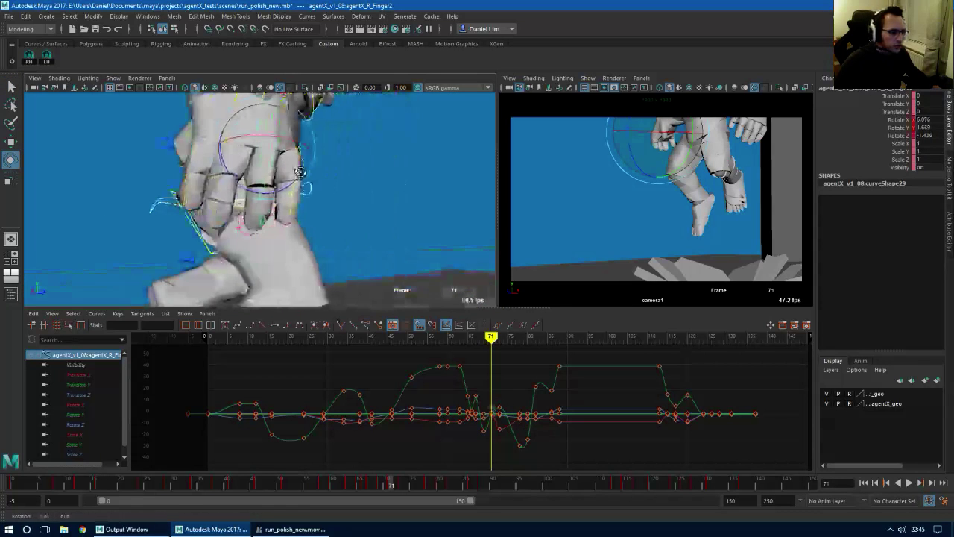
Rotate the right ring and little fingers' base joints at frame 71, the little finger's to about X -10.3, Y 22.0, Z 1.2
key("q")
left_click(228, 154)
key("e")
left_click_drag(227, 154, 298, 168)
key("q")
left_click(199, 157)
key("e")
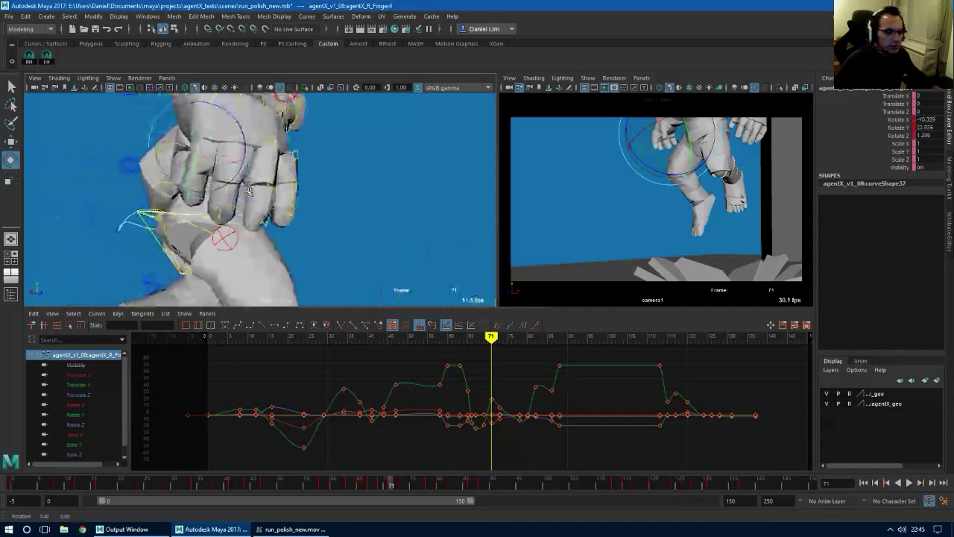
right_click_drag(298, 168, 373, 176, "alt")
left_click_drag(373, 176, 322, 187, "alt")
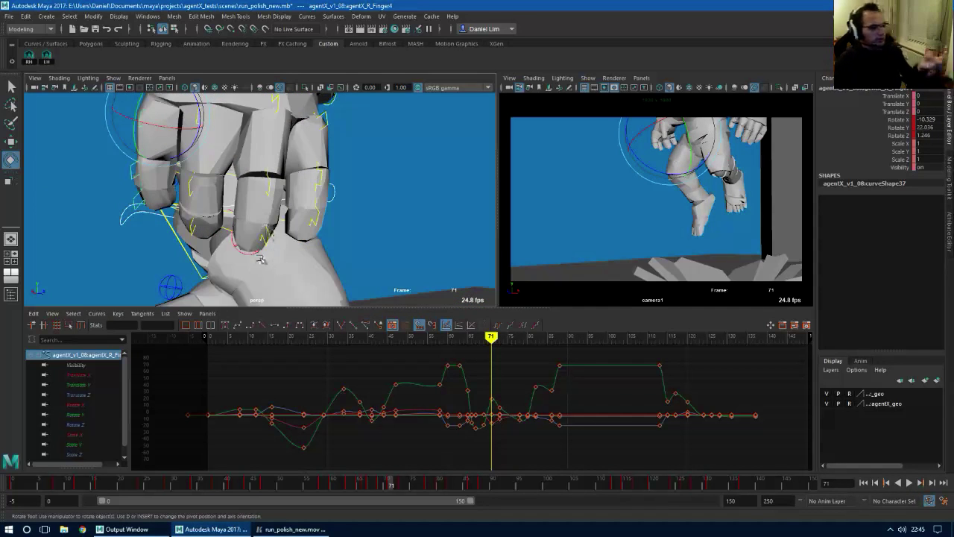
Refine the right ring finger's base rotation at frame 71 to about X -5.7, Y 13.5, Z -6.7
left_click_drag(244, 246, 202, 223, "alt")
left_click_drag(203, 150, 243, 162, "alt")
key("q")
left_click(207, 120)
key("e")
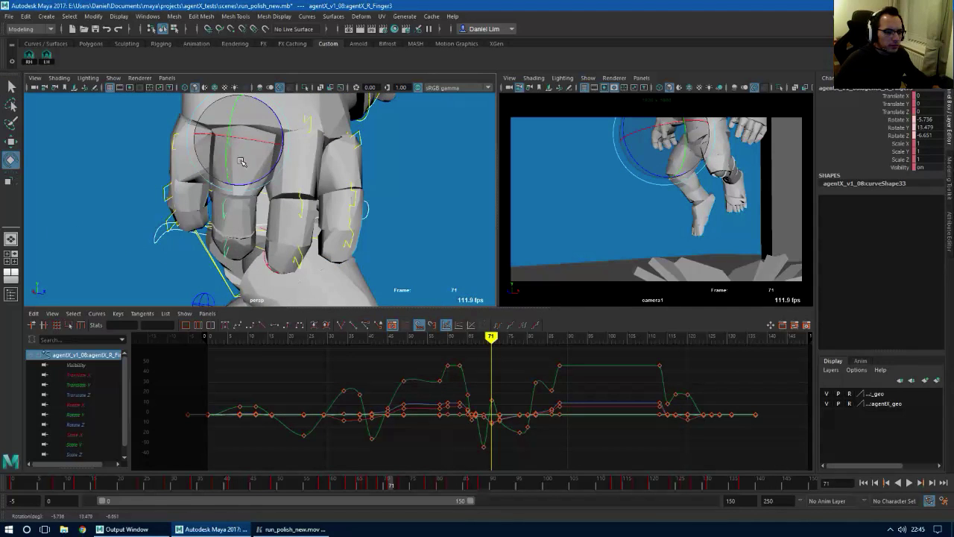
Rotate the right ring finger's two outer joints at frame 71, the tip joint to about Y 7.5
key("q")
left_click(229, 209)
left_click(226, 209)
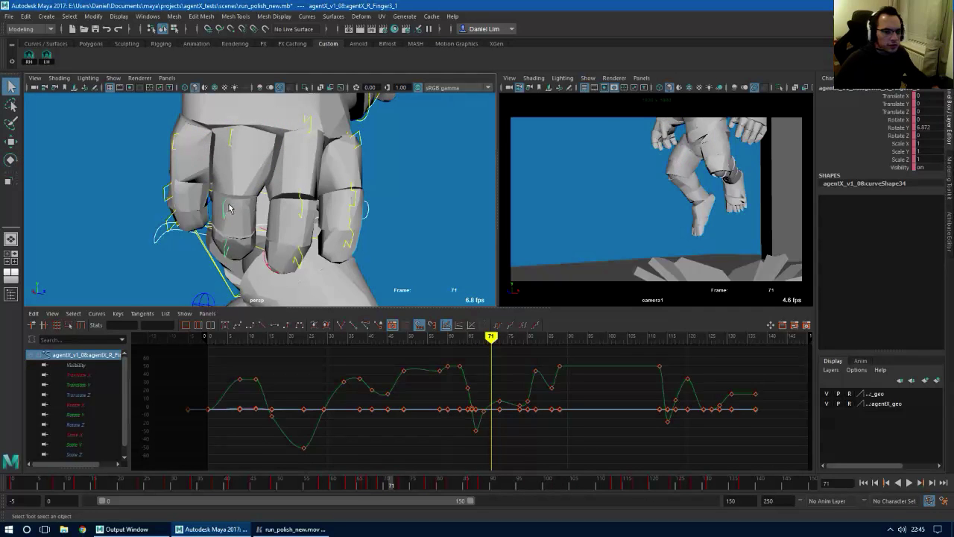
key("e")
mouse_move(222, 188)
left_mouse_down()
mouse_move(222, 199)
mouse_move(223, 184)
left_mouse_up()
key("q")
left_click(226, 251)
key("e")
left_click_drag(225, 252, 228, 234)
key("q")
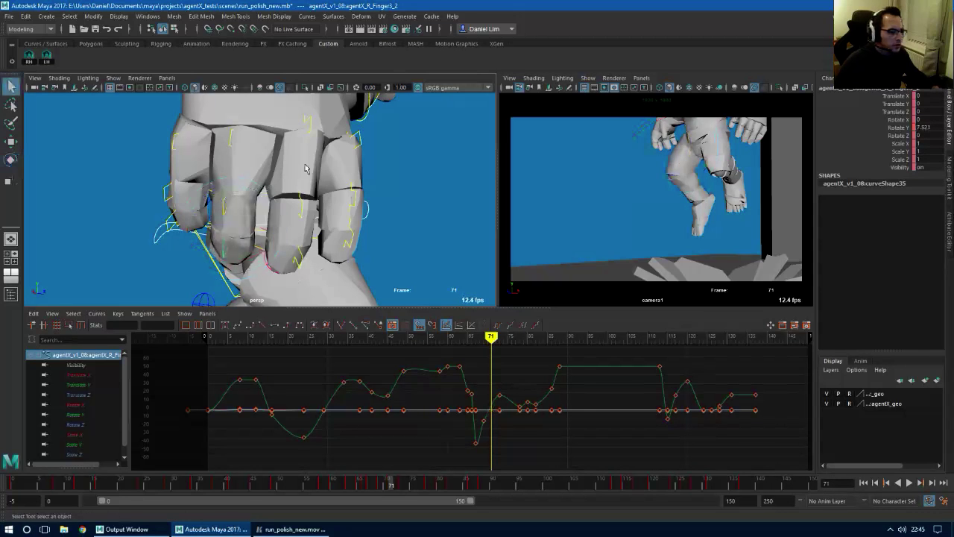
Rotate the palm controls of the right little and ring fingers at frame 71, the ring finger's to about Y 1.0, Z 14.4
left_click(310, 128)
key("e")
left_click_drag(310, 132, 246, 172, "alt")
key("q")
left_click(202, 161)
left_click(202, 159)
middle_click_drag(203, 159, 225, 222, "alt")
left_click(244, 179)
key("e")
left_click_drag(250, 187, 292, 197)
key("q")
left_click(284, 177)
key("e")
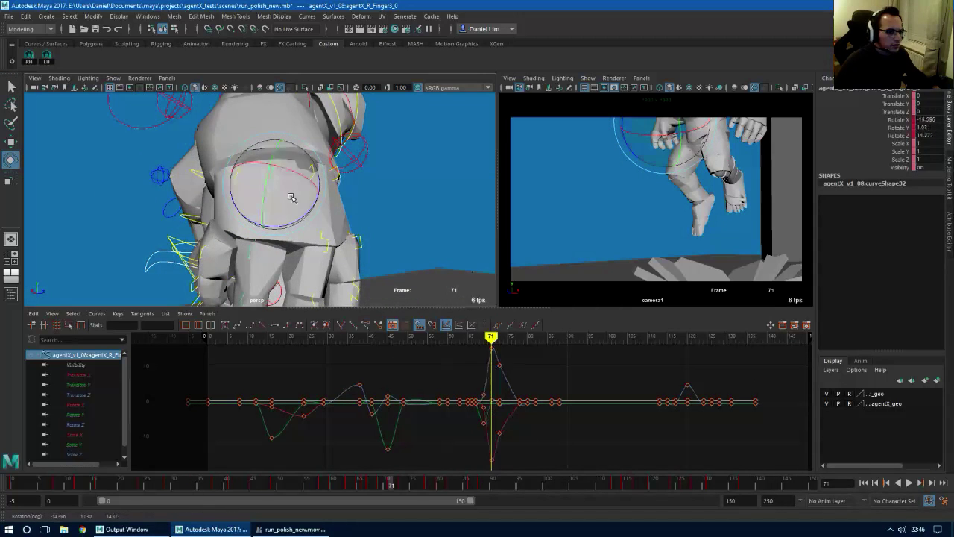
Rotate the right middle finger's palm control at frame 71 to about X -7.4, Y -2.6, Z 4.4
middle_click_drag(298, 198, 298, 174, "alt")
left_click_drag(296, 172, 254, 179, "alt")
key("q")
left_click(303, 123)
key("e")
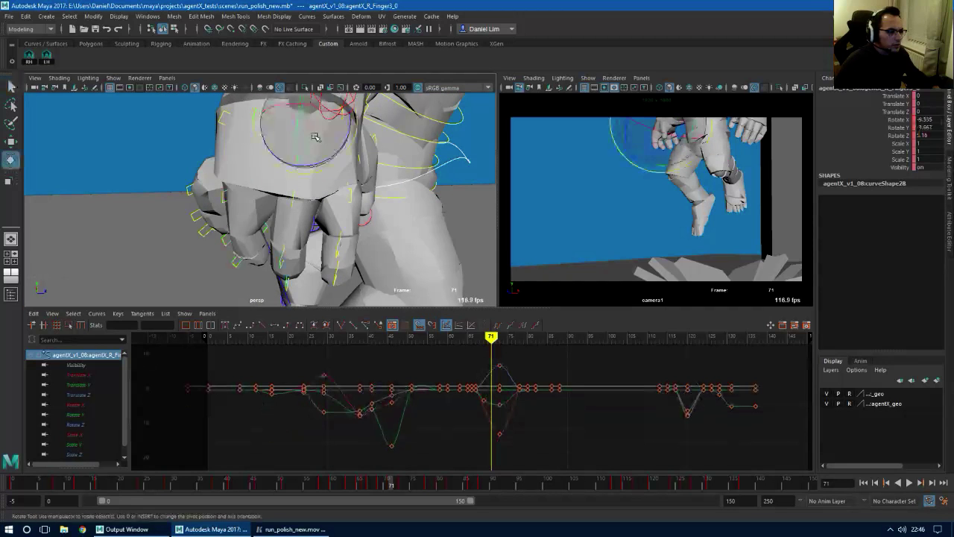
left_click_drag(310, 135, 322, 133)
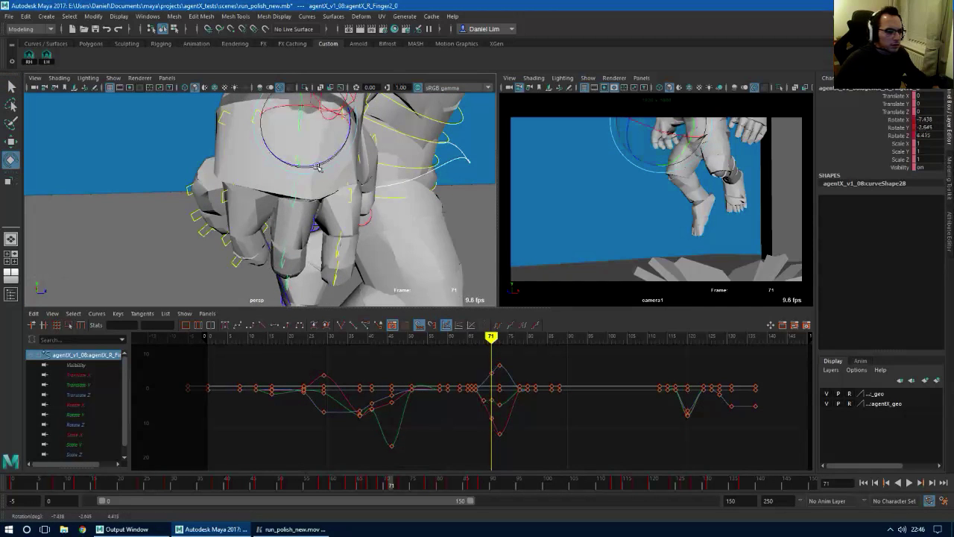
Rotate the right middle finger's middle joint at frame 71 to about X -1.7, Y 1.6, Z -4.6
key("q")
left_click(288, 254)
key("e")
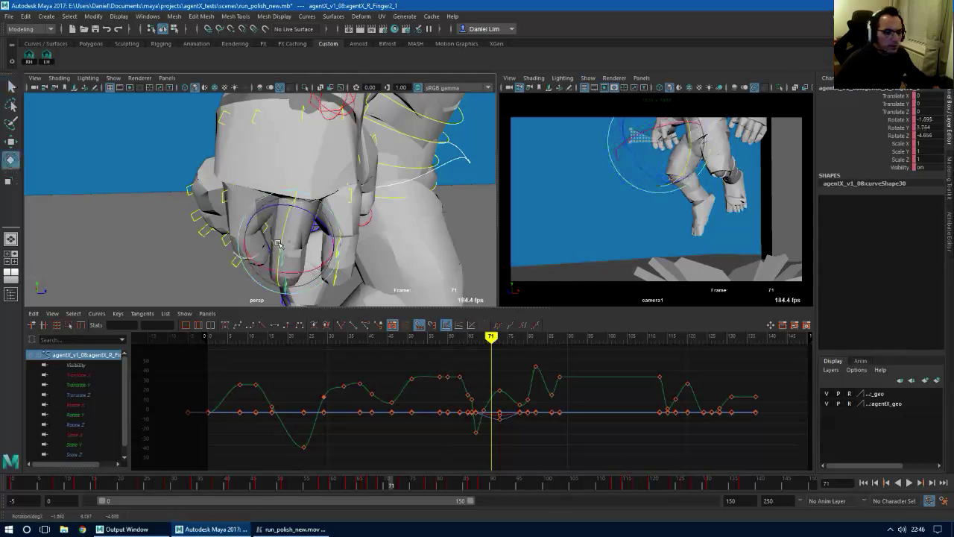
left_click_drag(277, 246, 281, 246)
key("q")
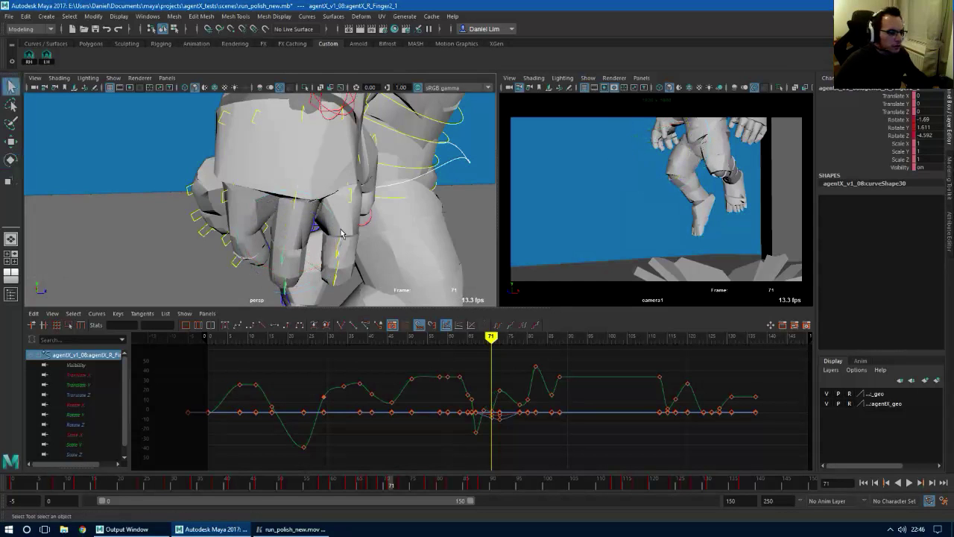
Refine the rotation of the right index finger's base and middle joints at frame 71
left_click(339, 251)
key("e")
left_click_drag(347, 249, 354, 244)
key("q")
left_click(351, 197)
key("e")
left_click_drag(352, 211, 355, 215)
key("q")
left_click(342, 252)
key("e")
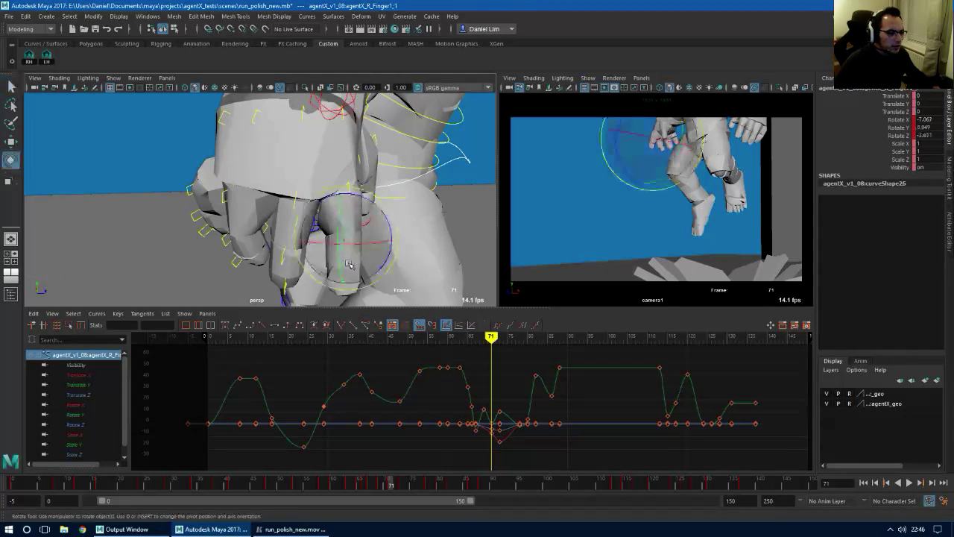
left_click_drag(349, 252, 353, 258)
Rotate the right thumb's outer joints and base control at frame 71, the base to about X -18.1, Y -11.0, Z -26.5
left_click_drag(377, 226, 351, 228, "alt")
key("q")
left_click(408, 170)
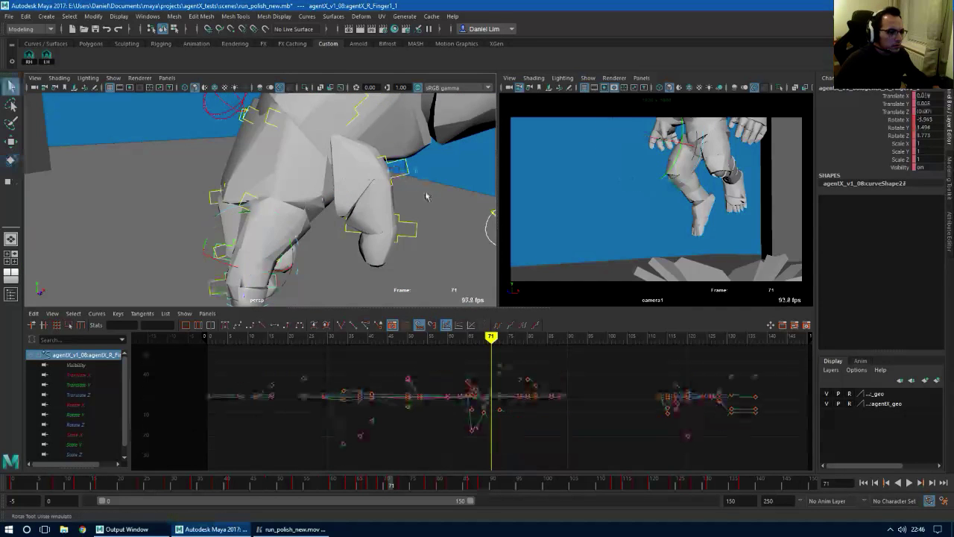
left_click(415, 221, "shift")
key("e")
left_click_drag(428, 224, 401, 195)
key("q")
left_click(353, 124)
key("e")
left_click_drag(353, 126, 251, 127, "alt")
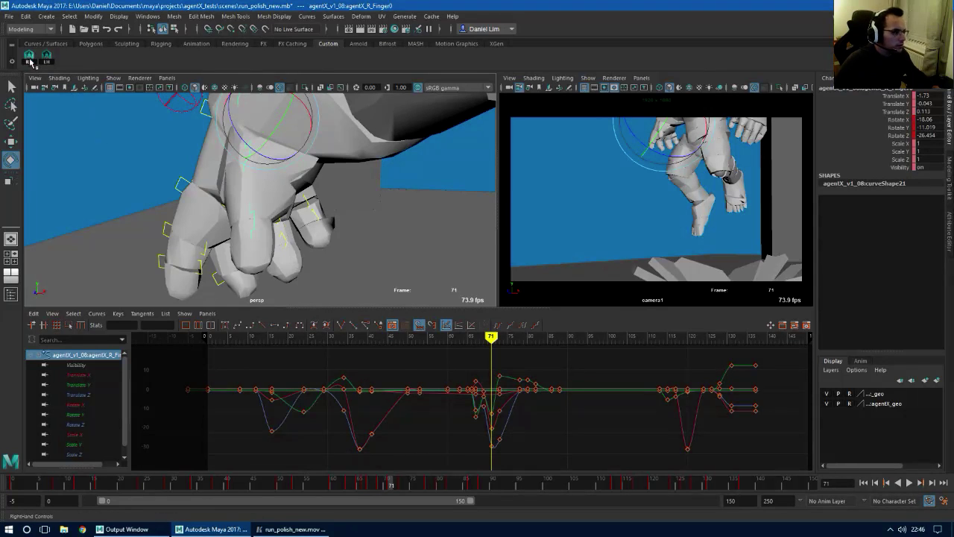
Select all right-hand controls, play the animation and scrub around frames 70 to 73 to review the finger motion
left_click(29, 57)
key("alt+v")
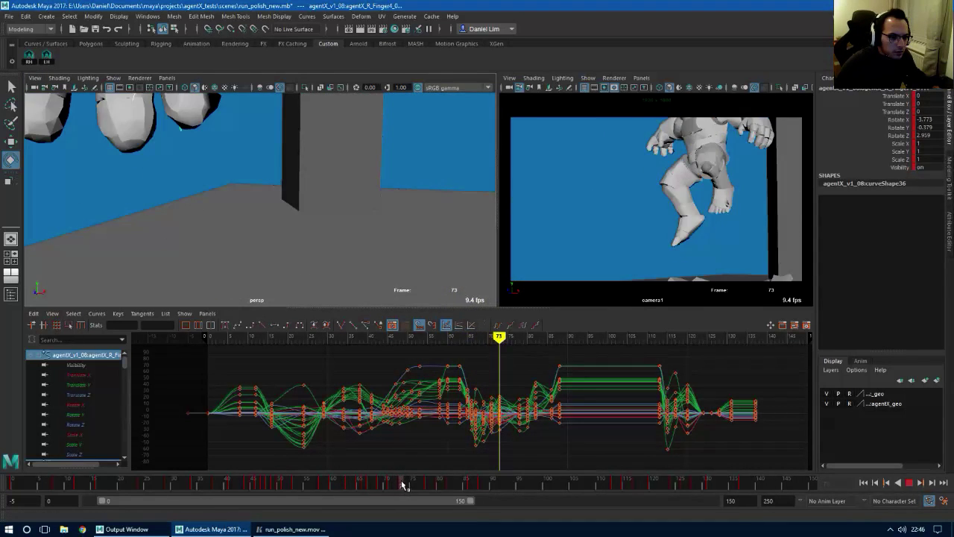
left_click_drag(472, 477, 378, 485)
left_click(29, 59)
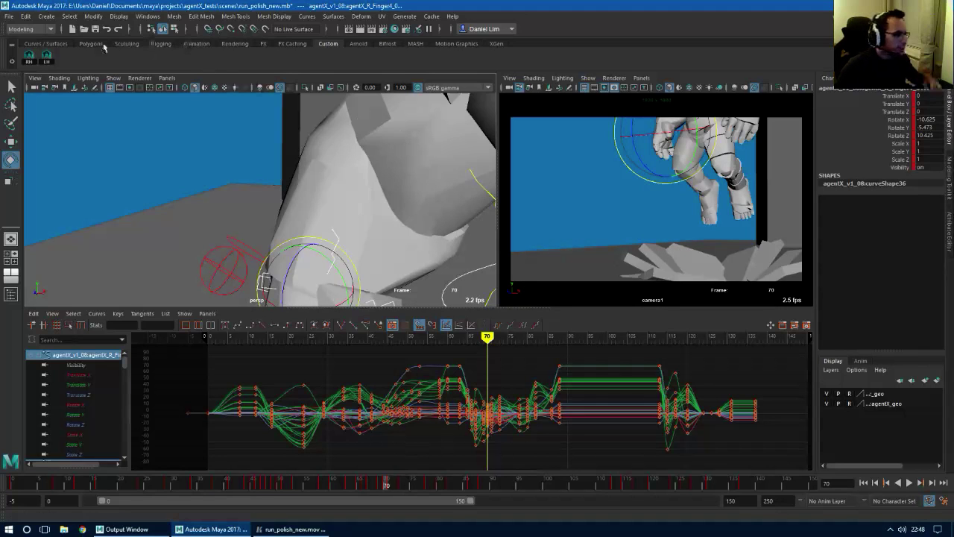
left_click(392, 486)
right_click(390, 485)
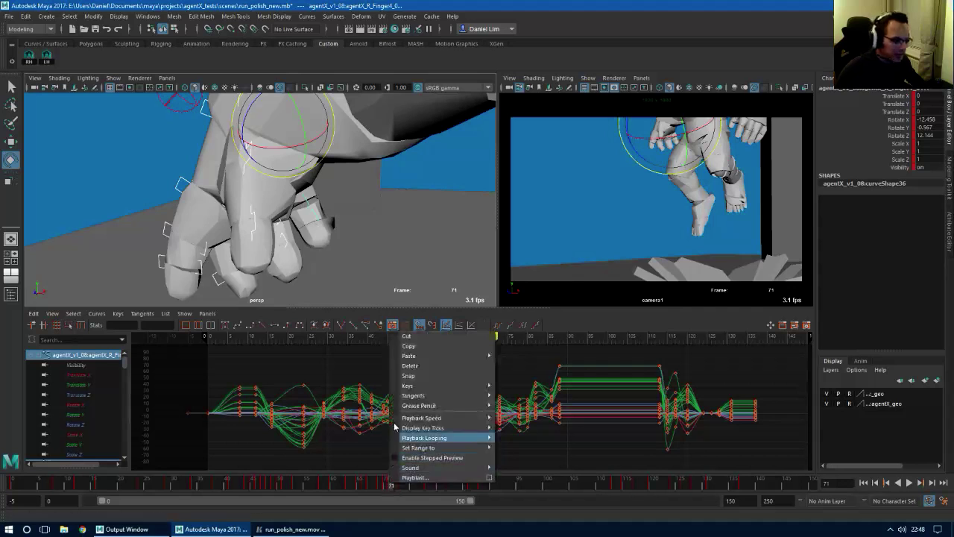
left_click(413, 366)
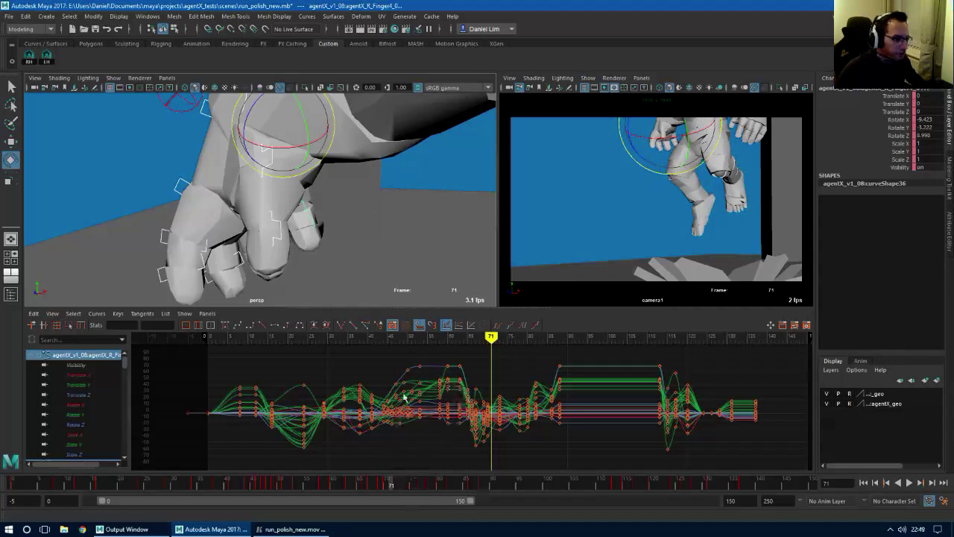
key("ctrl+z")
Delete the keys of all right-hand finger controls at frames 71 and 73
right_click_drag(377, 204, 328, 208, "alt")
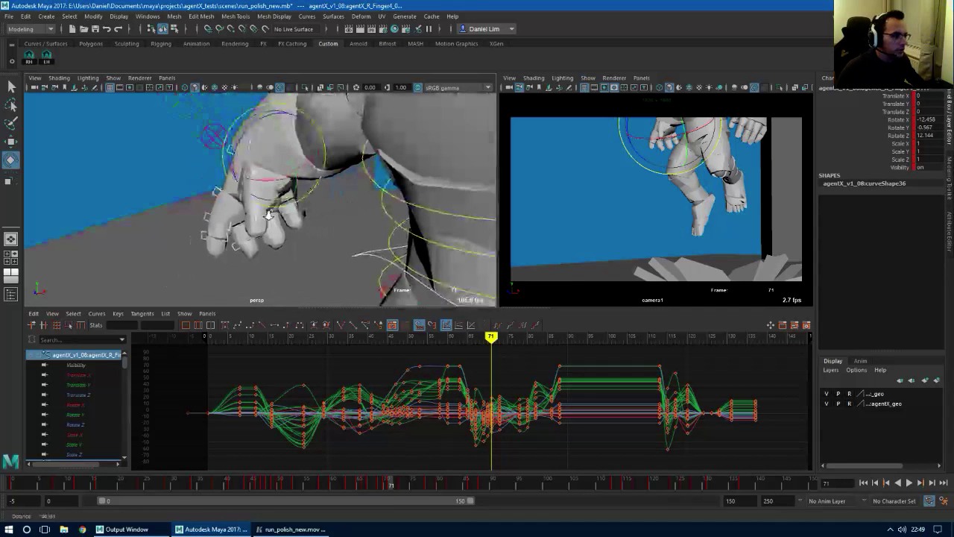
right_click(391, 486)
left_click(418, 368)
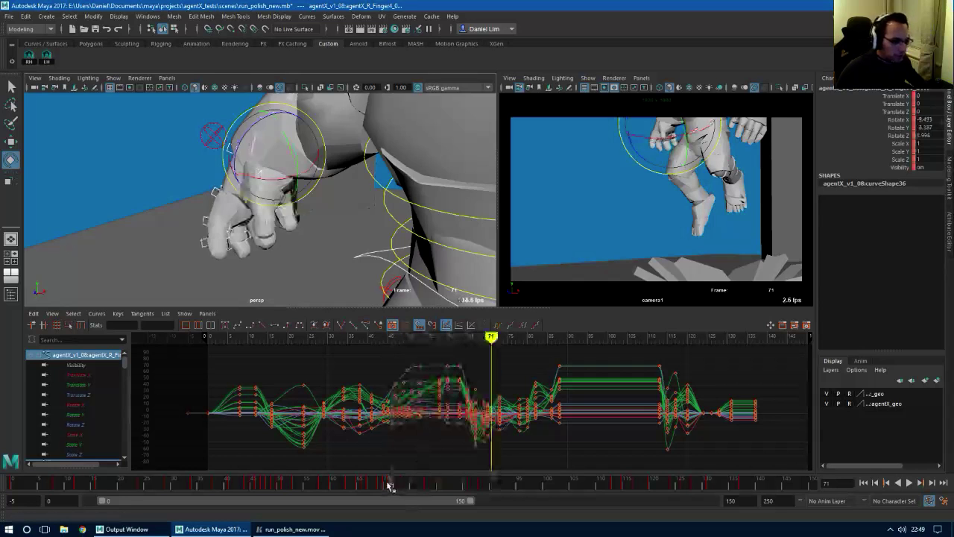
left_click_drag(388, 486, 404, 489)
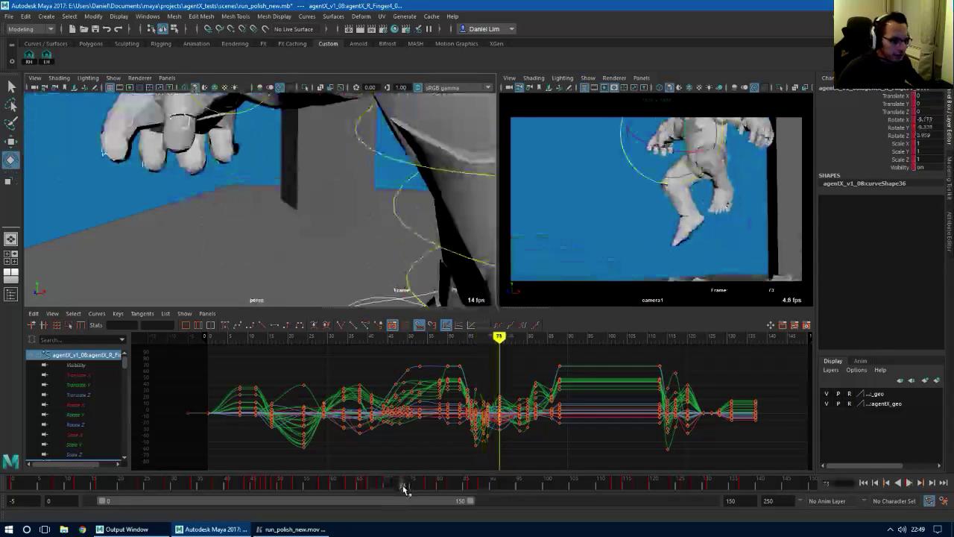
right_click(403, 489)
left_click(419, 383)
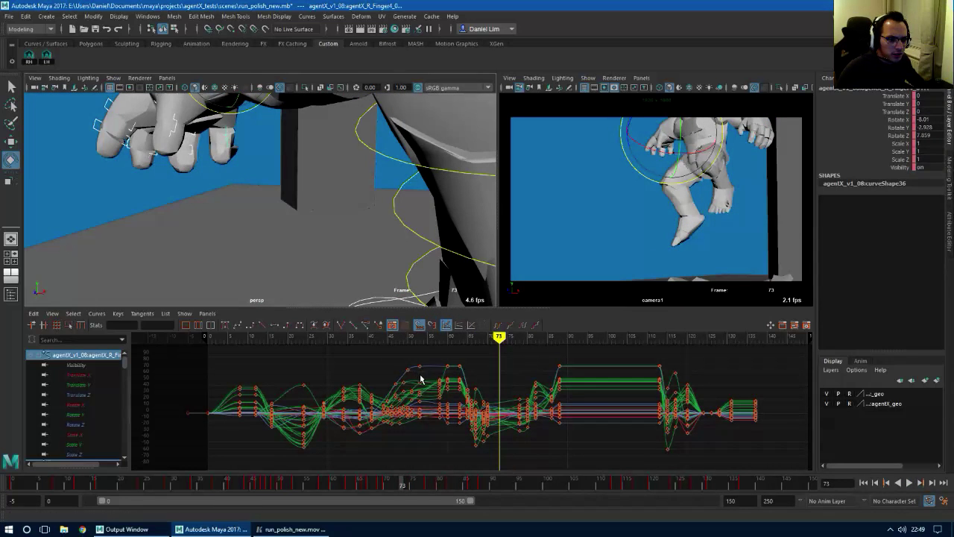
Scrub between frames 78 and 74 and examine the right hand's pose from several angles
left_click_drag(407, 488, 428, 486)
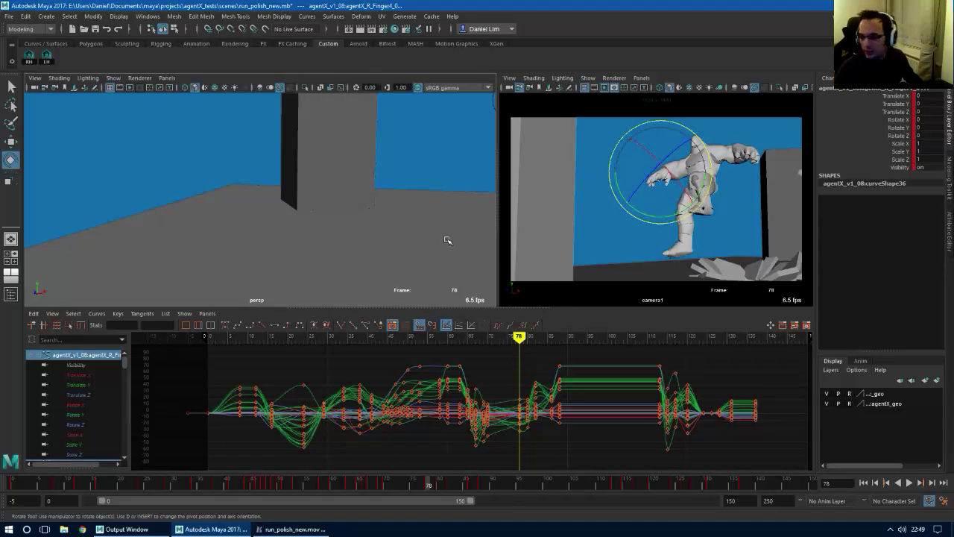
key("f")
scroll(253, 220, "down", 5)
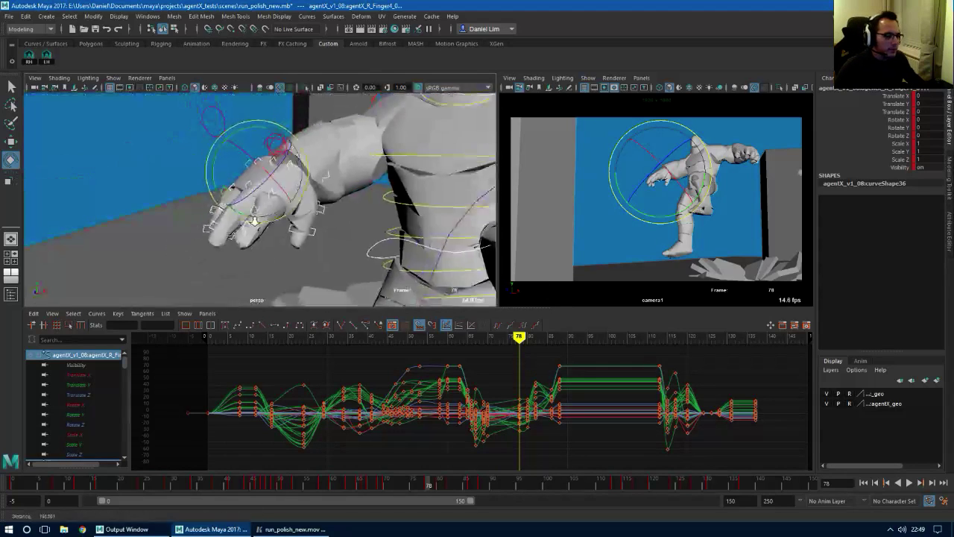
left_click_drag(254, 219, 403, 214, "alt")
mouse_move(426, 486)
left_mouse_down()
mouse_move(353, 485)
mouse_move(409, 483)
left_mouse_up()
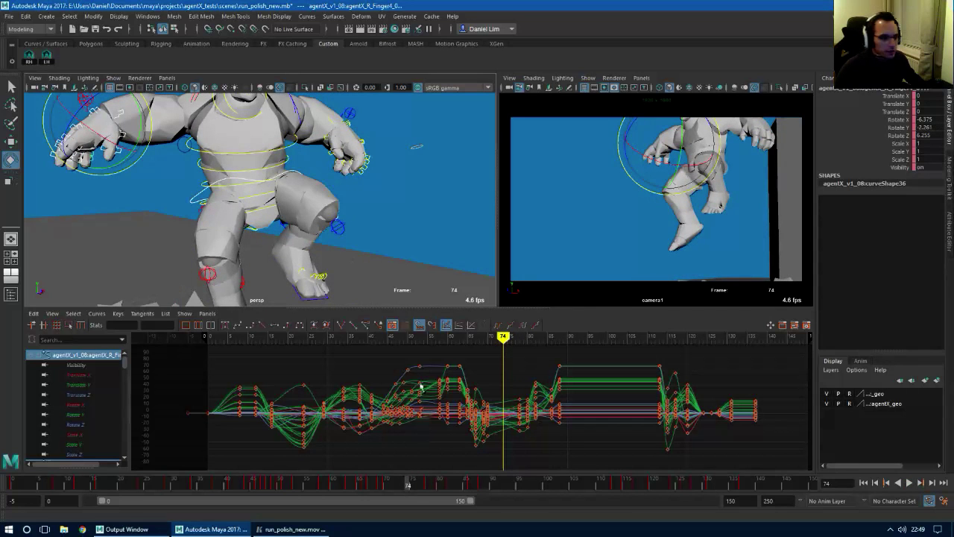
left_click_drag(416, 147, 351, 234, "alt")
middle_click_drag(352, 234, 469, 217, "alt")
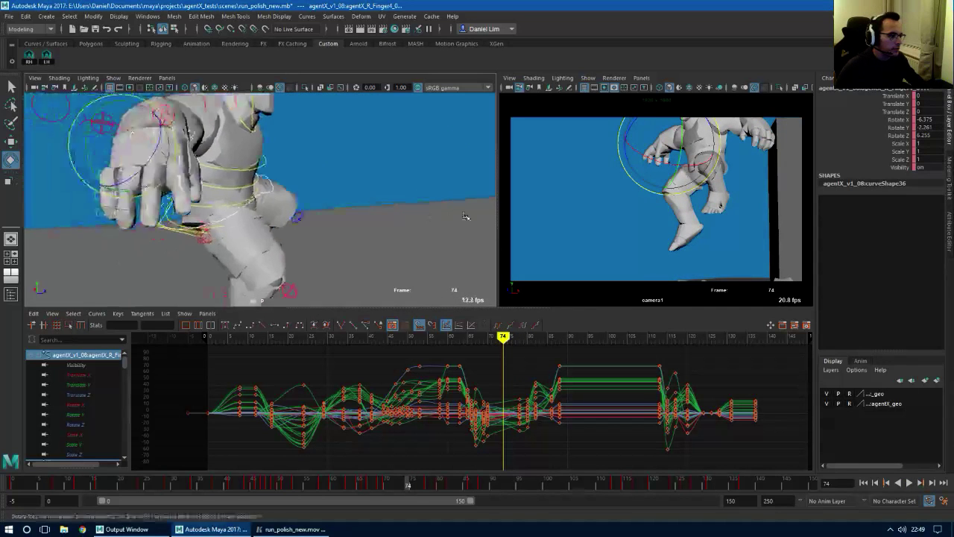
right_click_drag(298, 231, 358, 239, "alt")
left_click_drag(359, 238, 462, 227, "alt")
middle_click_drag(313, 261, 373, 202, "alt")
right_click_drag(358, 208, 415, 217, "alt")
left_click_drag(416, 217, 407, 233, "alt")
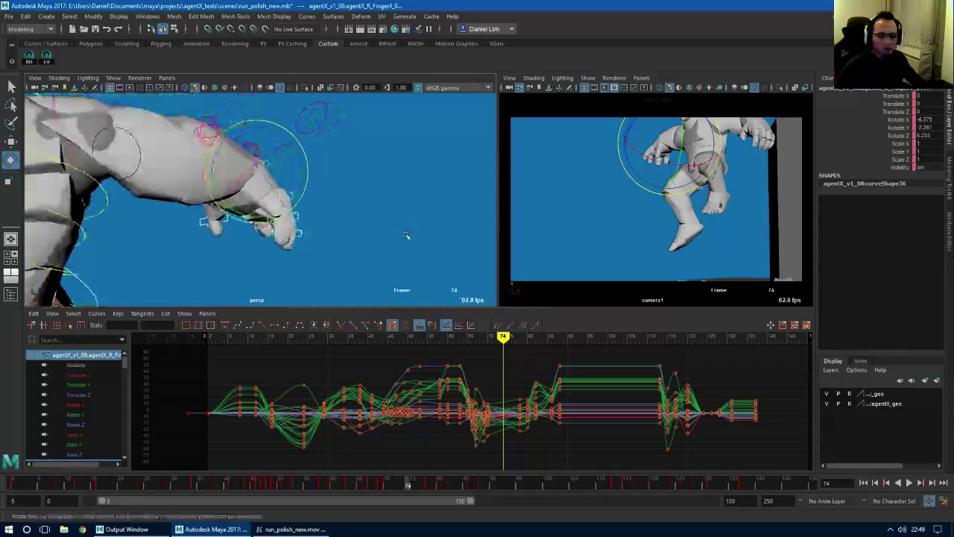
left_click_drag(379, 195, 306, 209, "alt")
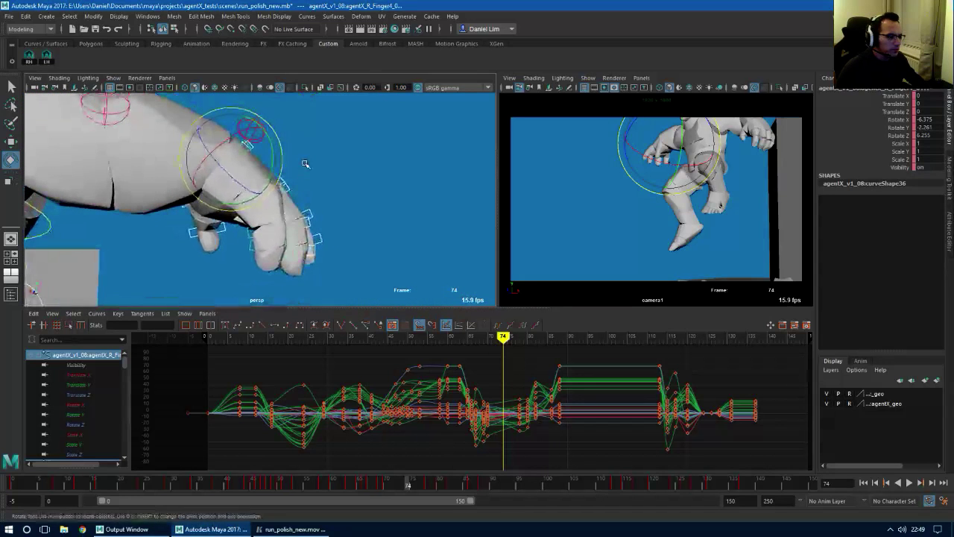
Select the base controls of the right hand's fingers, including the index finger, and rotate them together at frame 74
left_click(298, 170)
key("ctrl+z")
left_click_drag(293, 175, 205, 222, "alt")
left_click(314, 184)
key("ctrl+z")
left_click(331, 186)
key("ctrl+z")
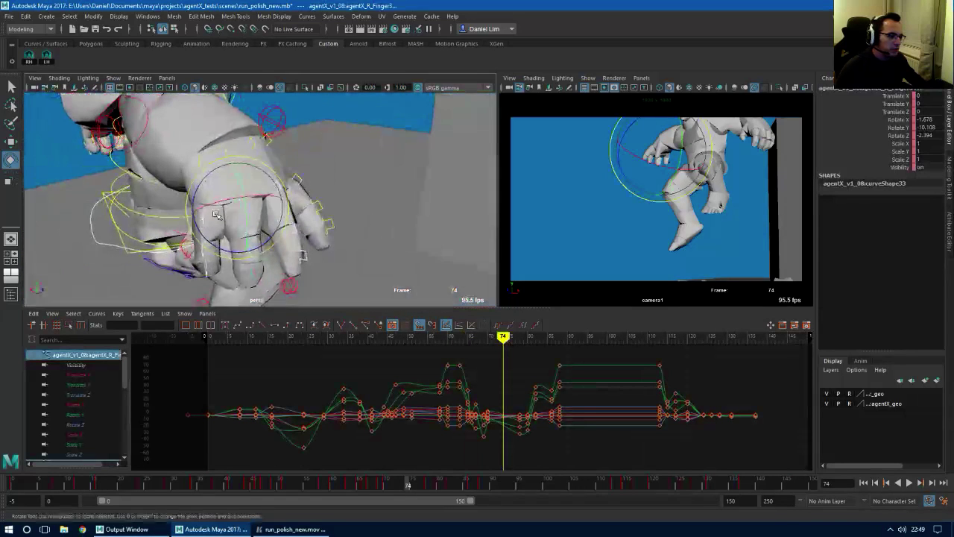
key("q")
left_click(301, 178, "shift")
key("e")
left_click_drag(298, 181, 318, 226, "alt")
left_click_drag(317, 224, 287, 212, "alt")
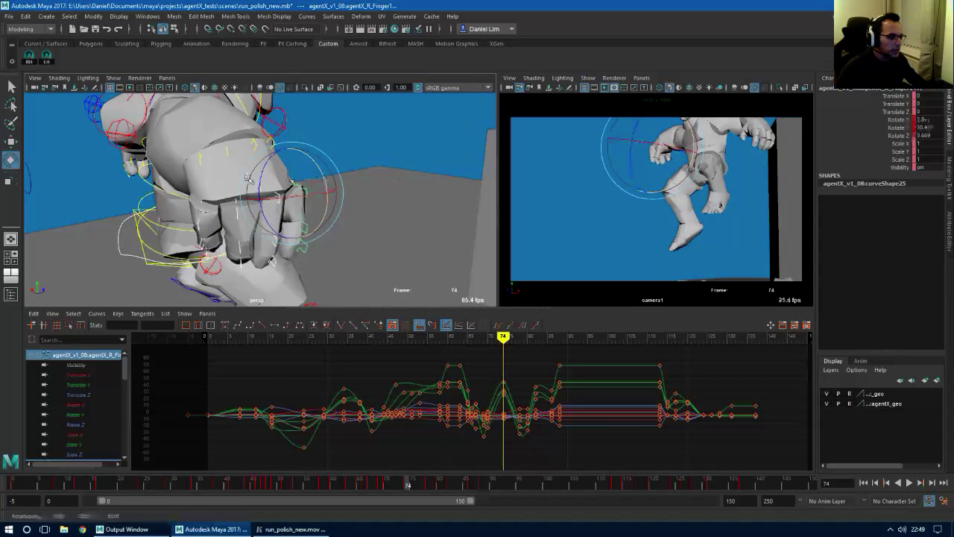
Select the right hand's index finger controls and neighbouring finger bases and refine their rotation at frame 74
key("q")
left_click(204, 167)
key("e")
left_click_drag(219, 182, 320, 165)
key("q")
left_click(291, 146)
left_click(265, 148, "shift")
key("e")
key("q")
left_click(293, 147)
key("e")
key("q")
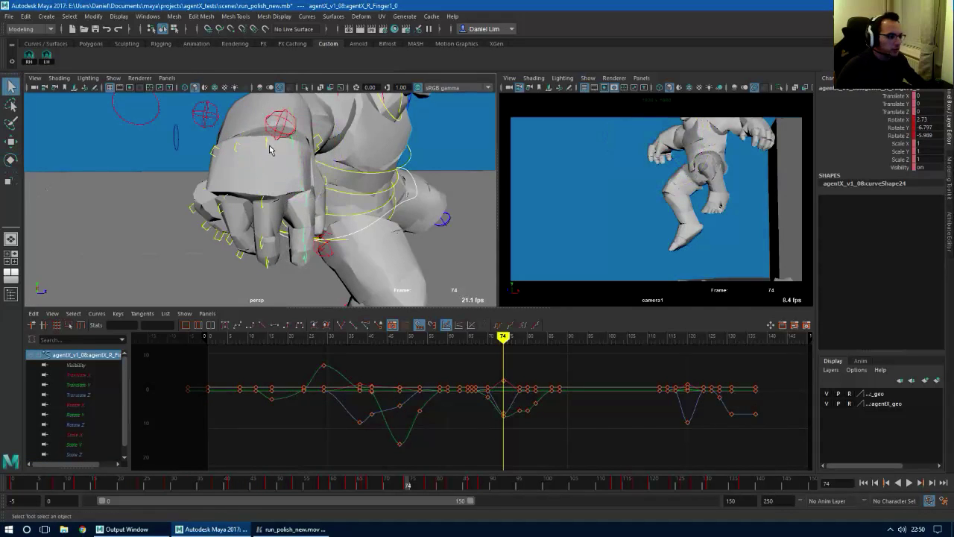
Rotate the middle finger's palm control to about -11.374 in X at frame 74 and check the hand's pose
left_click(270, 150)
key("e")
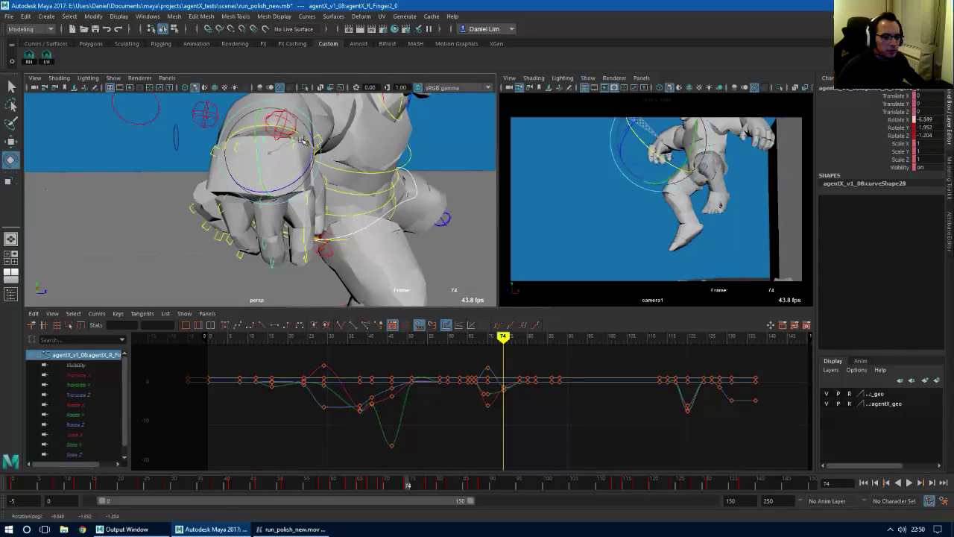
left_click_drag(302, 140, 307, 144)
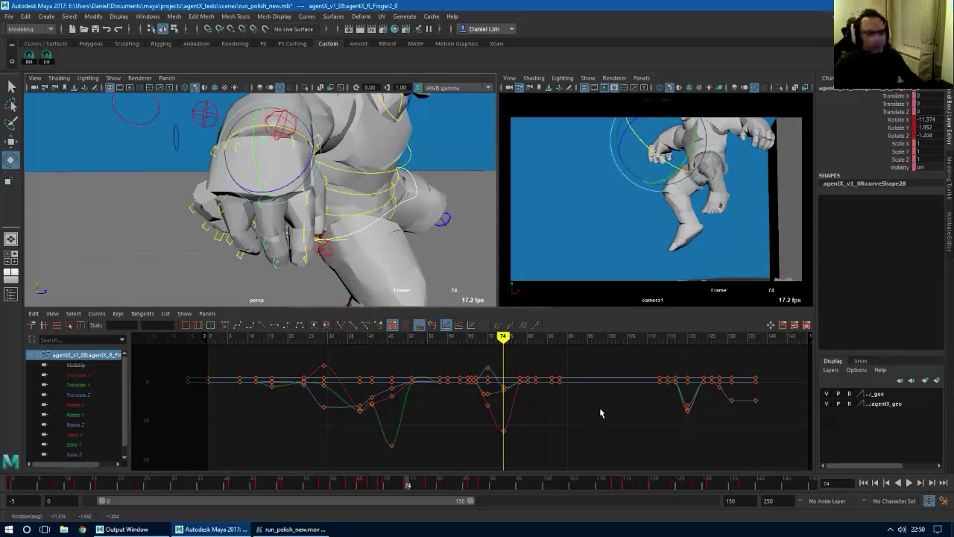
left_click_drag(249, 240, 344, 211, "alt")
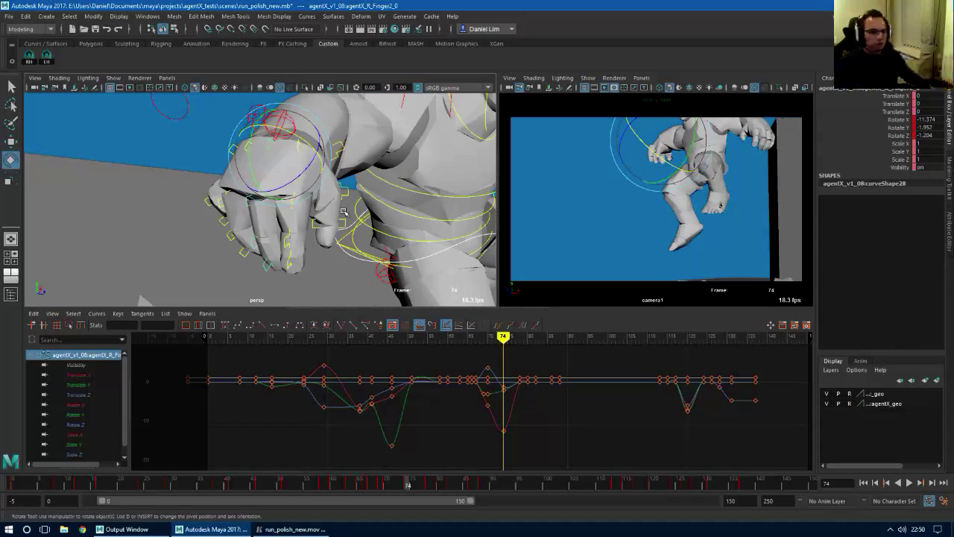
left_click_drag(312, 270, 351, 284, "alt")
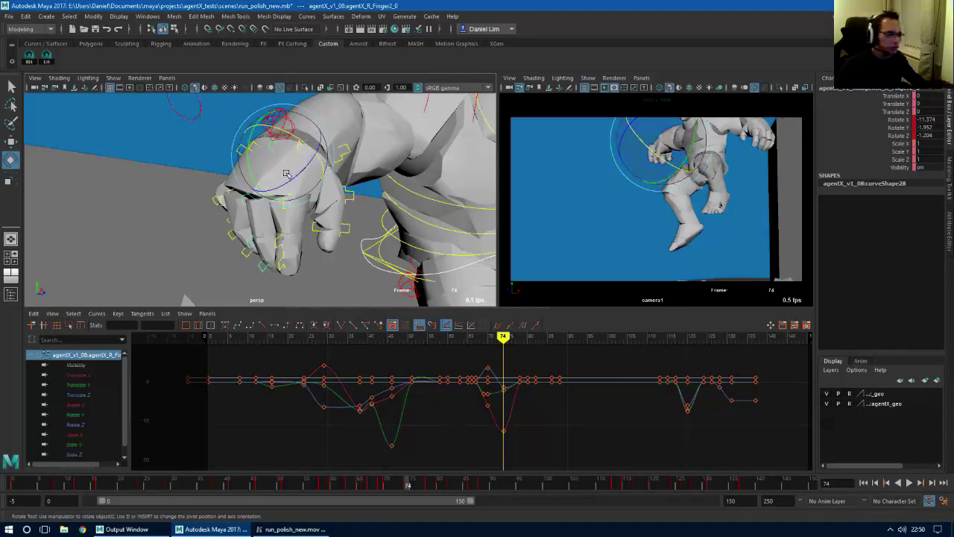
left_click_drag(298, 194, 287, 217, "alt")
Rotate the index finger's palm control to about -4.801, -9.247, -0.108 at frame 74
left_click(304, 143)
left_click_drag(263, 176, 291, 156, "alt")
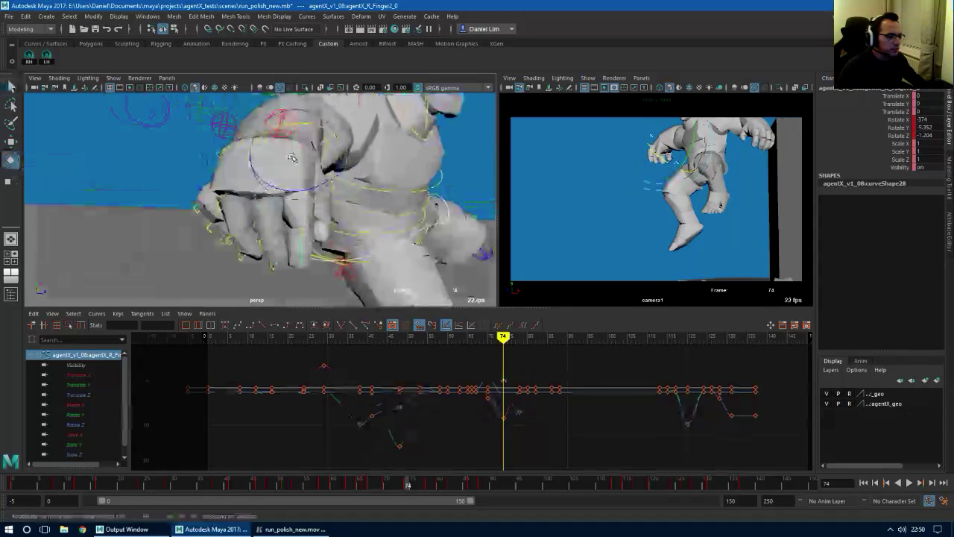
left_click_drag(305, 195, 320, 181)
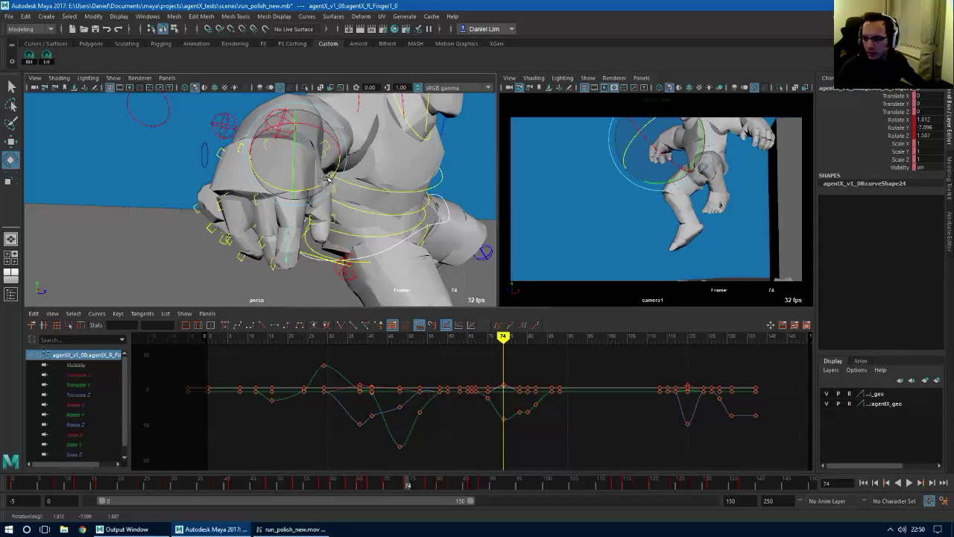
left_click_drag(314, 152, 324, 135)
left_click_drag(300, 171, 308, 171)
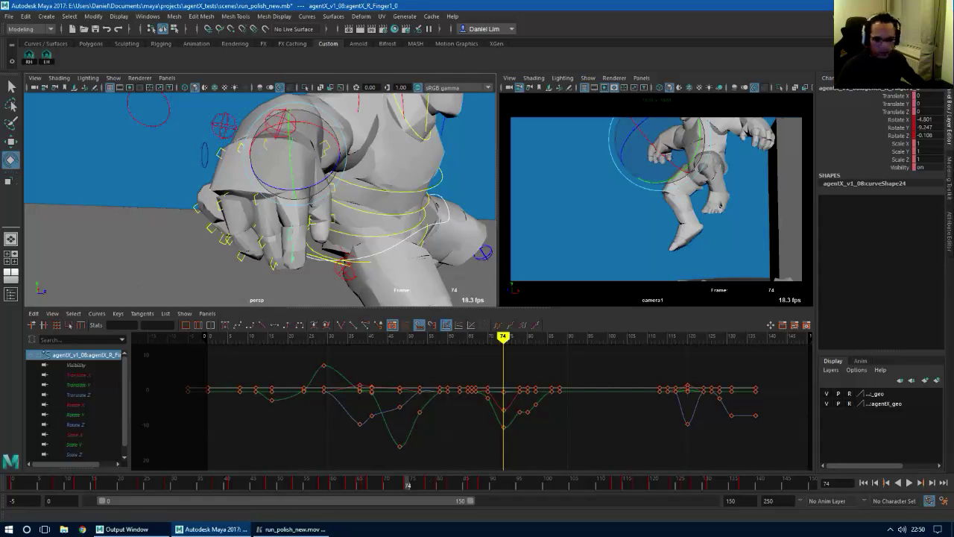
left_click(294, 530)
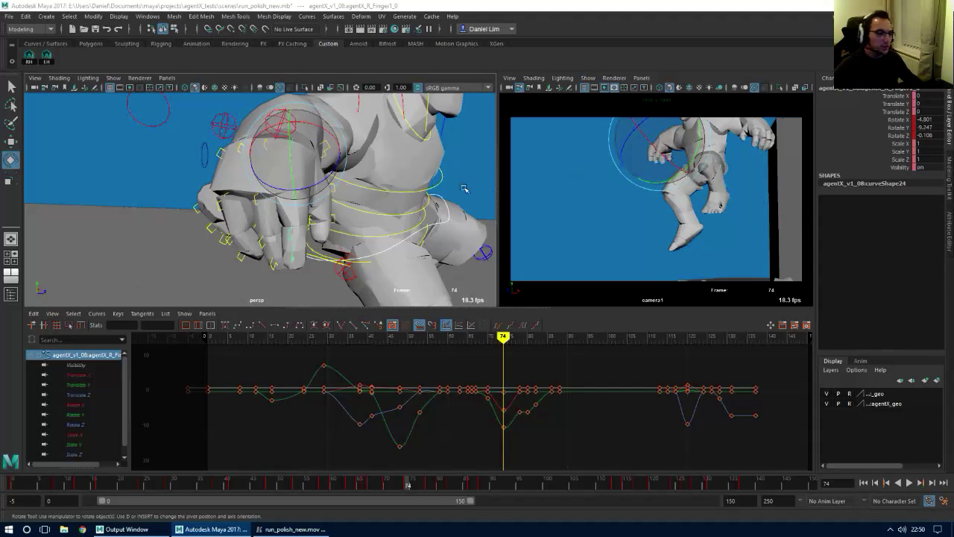
Adjust the rotation of the little finger's and ring finger's base controls on the right hand at frame 74
left_click_drag(308, 222, 352, 215, "alt")
right_click_drag(352, 215, 378, 263, "alt")
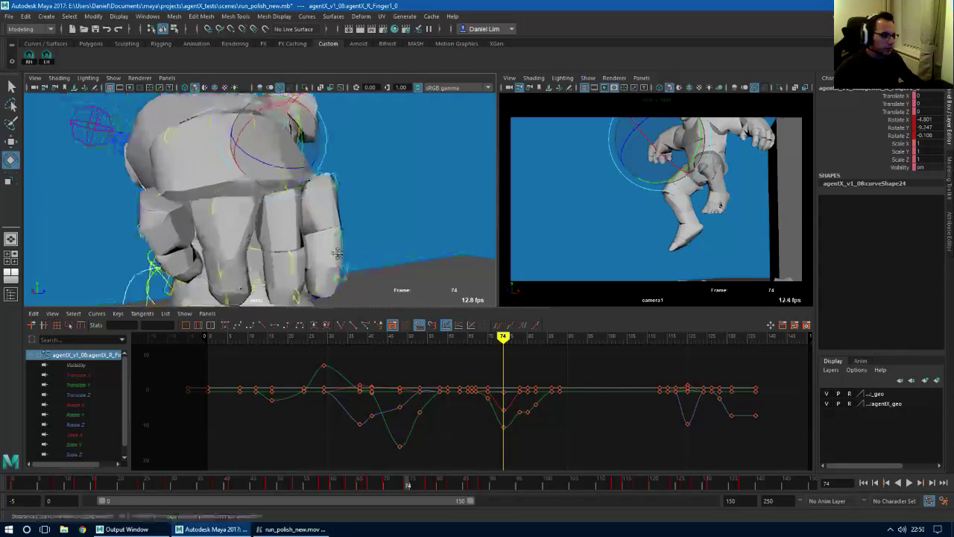
left_click_drag(337, 255, 248, 189, "alt")
key("q")
left_click(240, 164)
key("e")
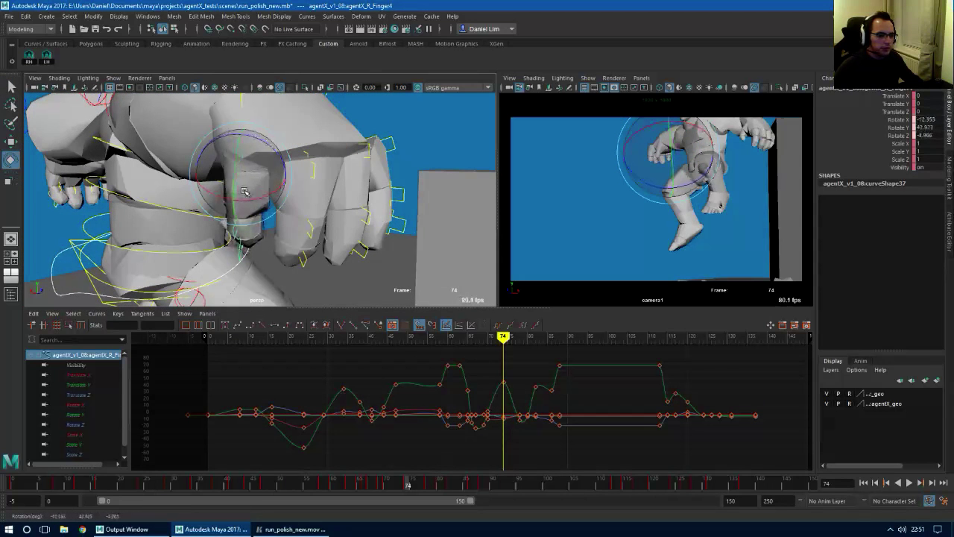
key("q")
left_click(316, 168)
key("e")
mouse_move(320, 188)
left_mouse_down("alt")
mouse_move(299, 185)
mouse_move(317, 185)
left_mouse_up("alt")
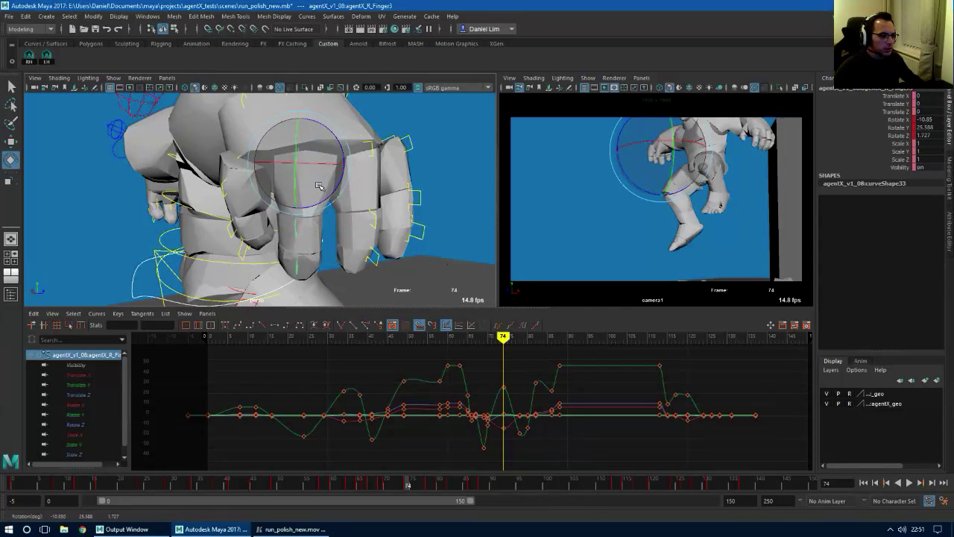
Adjust the middle finger's base rotation and rotate the index finger's base to about 2.595, 22.619, -5.936 at frame 74
key("q")
left_click(373, 155)
key("e")
left_click_drag(389, 171, 356, 169, "alt")
key("q")
left_click(417, 144)
key("e")
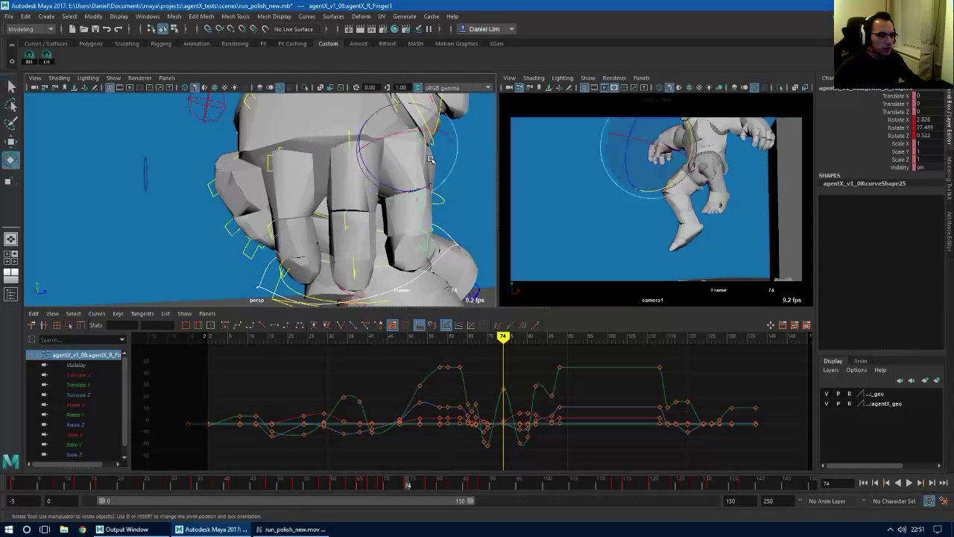
left_click_drag(421, 147, 302, 177, "alt")
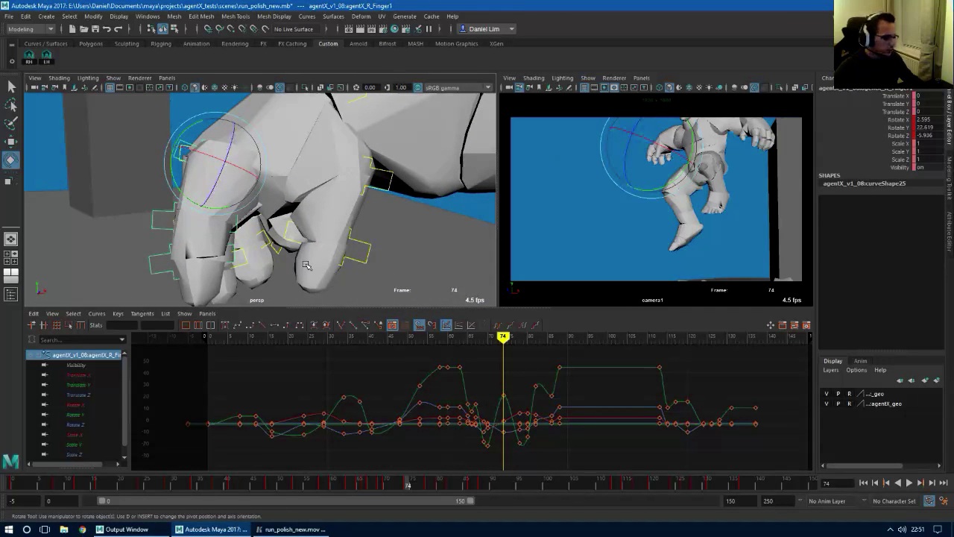
left_click_drag(248, 193, 360, 185, "alt")
Reposition the right hand's finger base controls at frame 74, offsetting the little finger's base by about 0.034, -0.494, 0.082
key("w")
left_click(346, 155)
left_click_drag(397, 155, 322, 165)
left_click(279, 167)
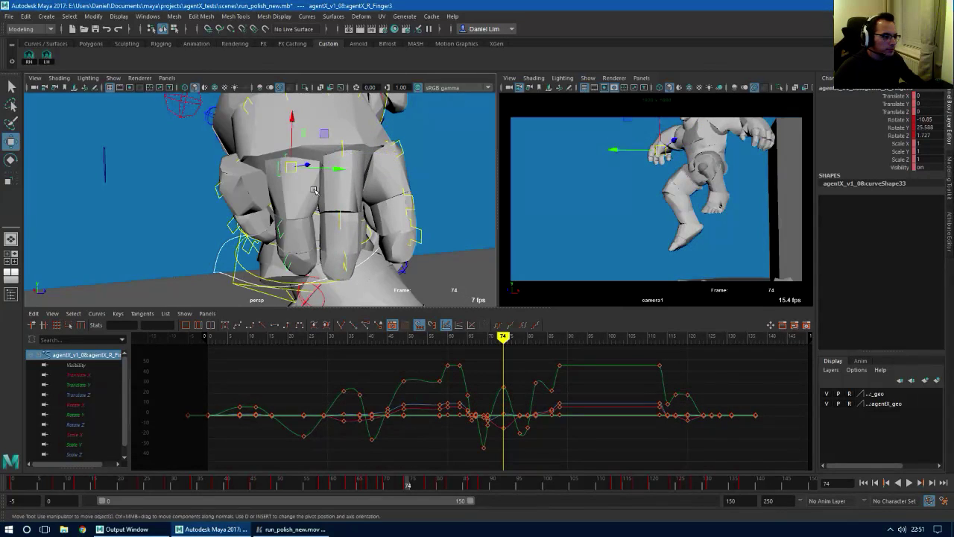
left_click_drag(281, 169, 254, 161, "alt")
left_click(296, 179)
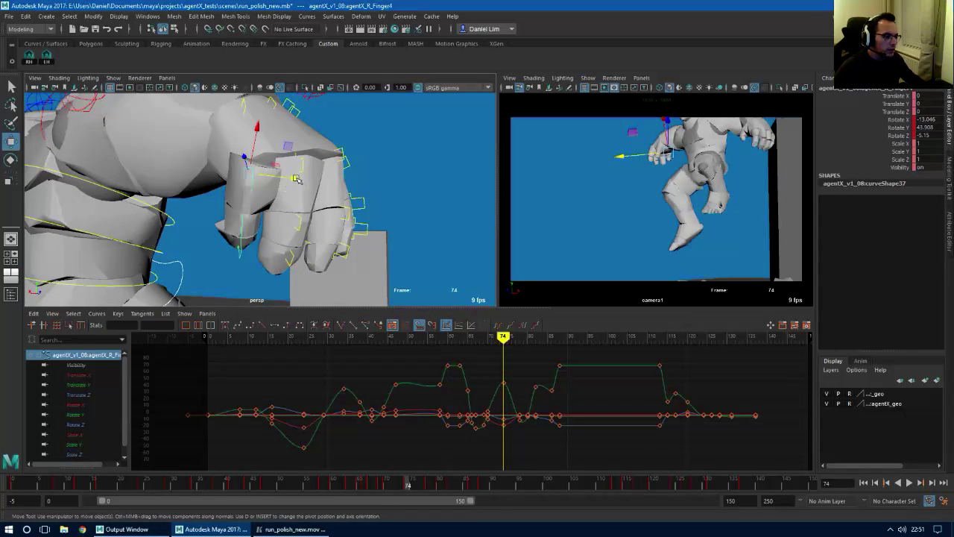
left_click_drag(295, 183, 348, 192, "alt")
right_click_drag(347, 192, 339, 200, "alt")
left_click_drag(340, 200, 304, 202, "alt")
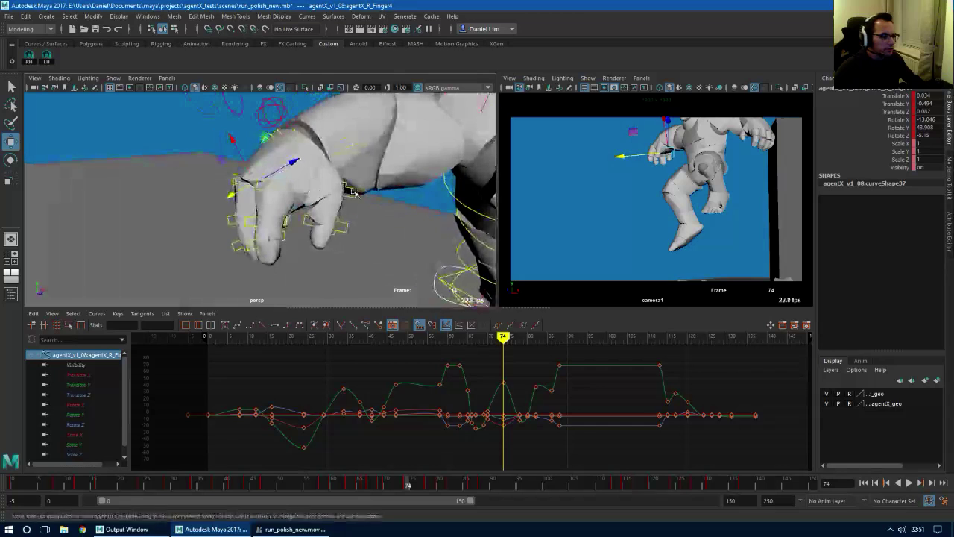
Refine the bend of the right thumb at frame 74 by rotating its middle and tip joint controls
left_click(354, 195)
key("e")
key("q")
left_click(347, 233)
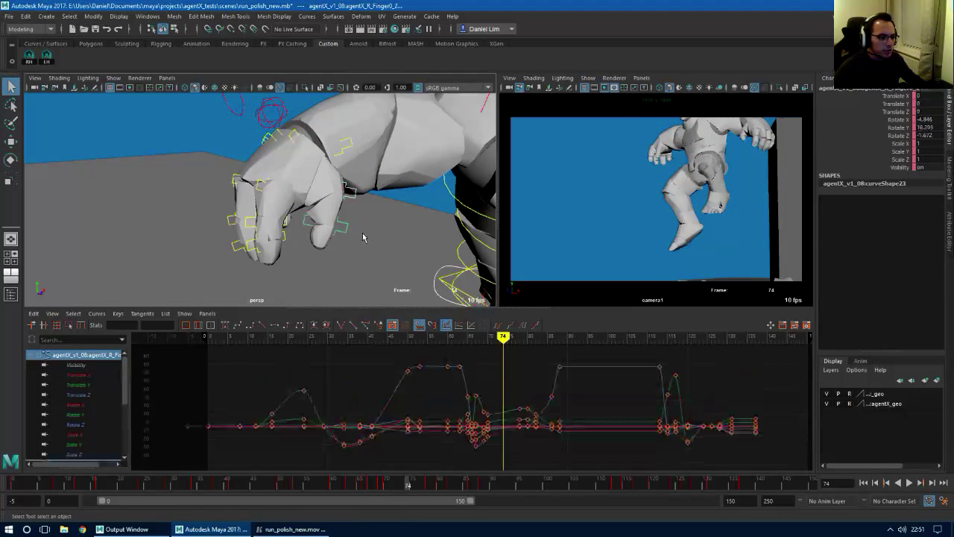
key("e")
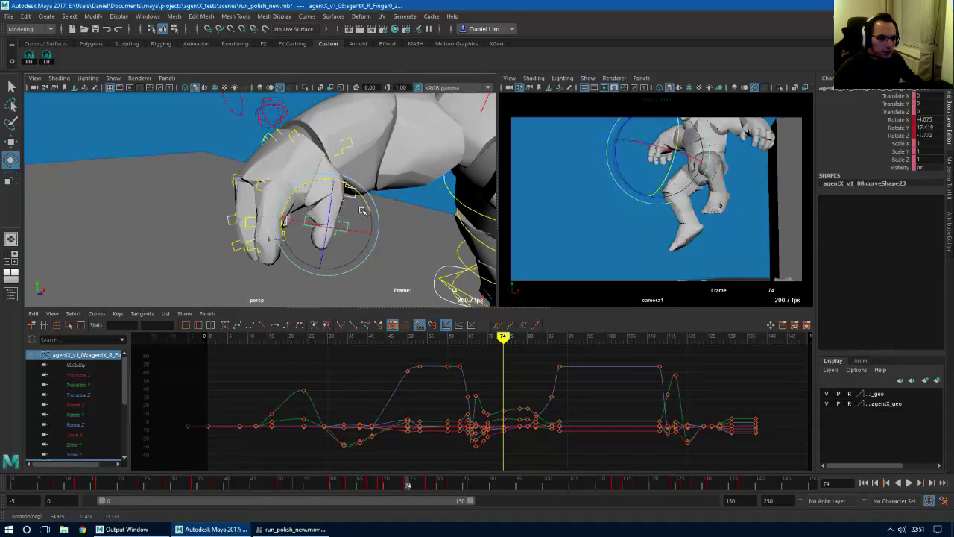
mouse_move(337, 216)
left_mouse_down("alt")
mouse_move(289, 209)
mouse_move(259, 180)
mouse_move(258, 162)
mouse_move(336, 216)
left_mouse_up("alt")
key("q")
left_click(260, 153)
key("e")
key("q")
left_click(349, 212)
key("e")
left_click_drag(351, 253, 420, 269)
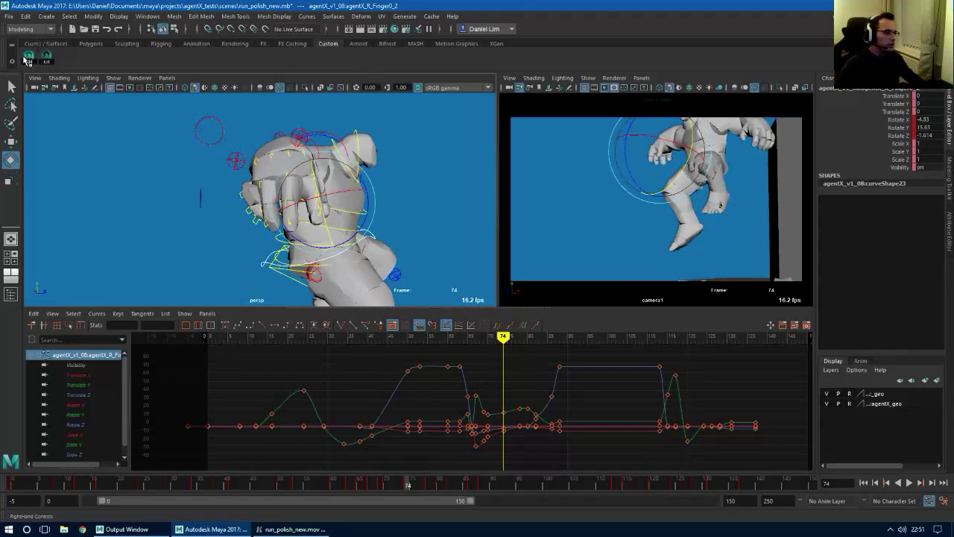
Select all right-hand controls, play the animation and scrub from frame 73 to 78 to review the finger motion
left_click(27, 58)
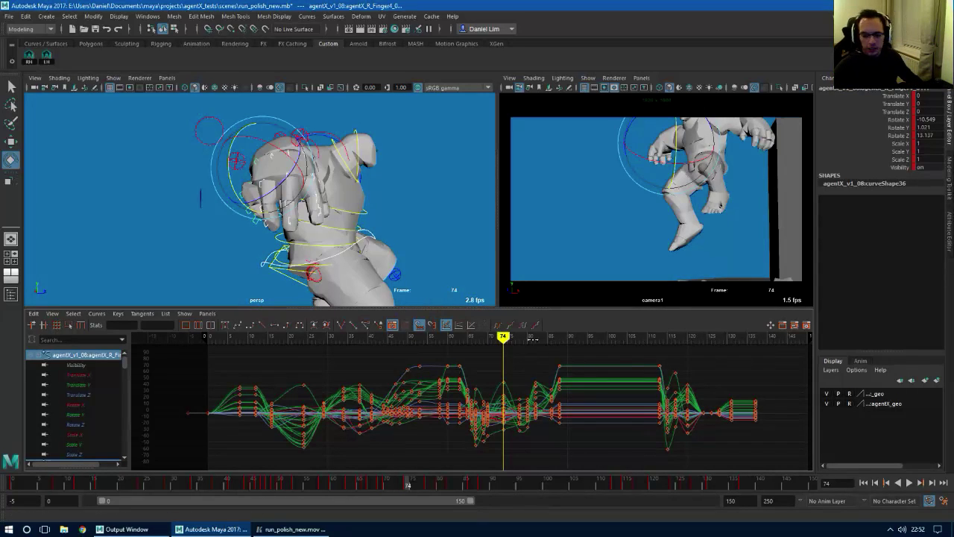
left_click_drag(392, 261, 448, 260, "alt")
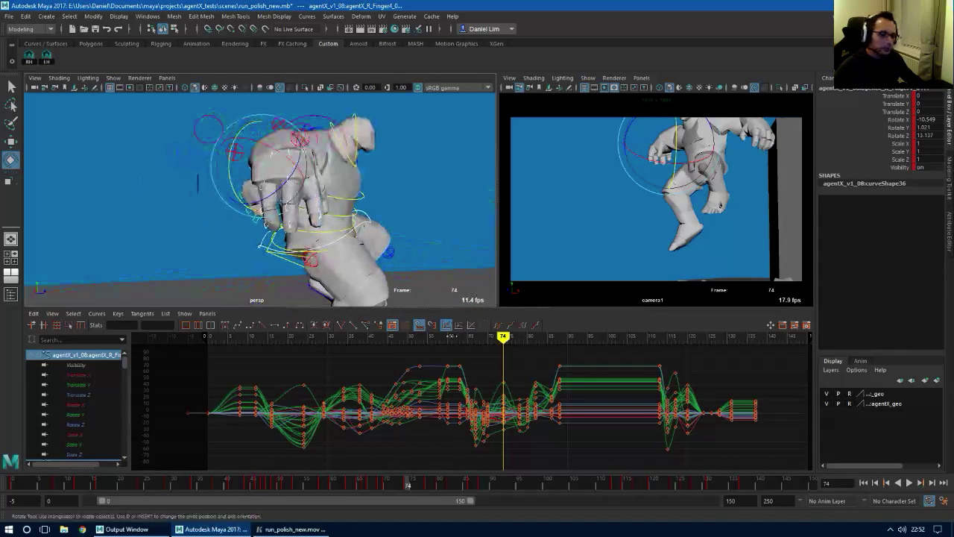
key("alt+v")
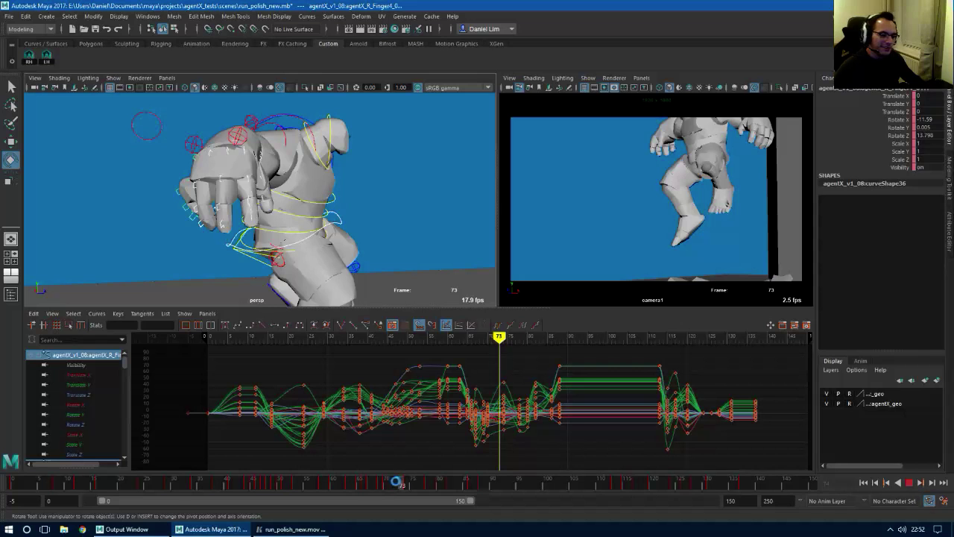
left_click_drag(398, 483, 429, 488)
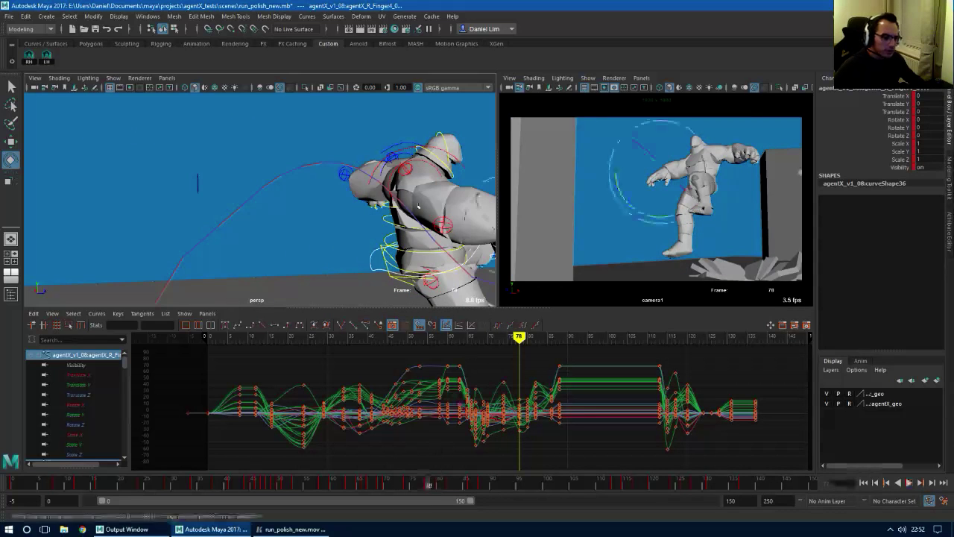
Select the right hand's finger controls without the thumb and rotate them together at frame 78
left_click_drag(257, 203, 388, 231, "alt")
right_click_drag(388, 230, 284, 233, "alt")
left_click_drag(283, 233, 365, 202, "alt")
left_click_drag(287, 184, 298, 248)
key("q")
left_click_drag(323, 216, 258, 160, "alt")
key("e")
left_click(273, 193, "shift")
mouse_move(343, 218)
left_mouse_down("alt")
mouse_move(267, 246)
mouse_move(346, 212)
mouse_move(332, 223)
left_mouse_up("alt")
left_click_drag(332, 223, 287, 203, "alt")
key("q")
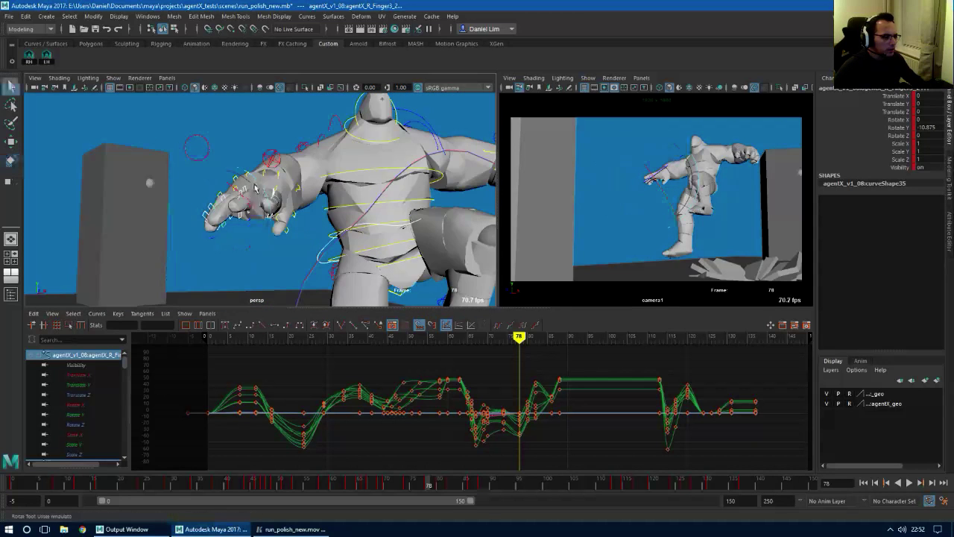
Rotate the middle finger's base control and set the index finger's palm control to about -11.18 in Y at frame 78
left_click(258, 196)
key("e")
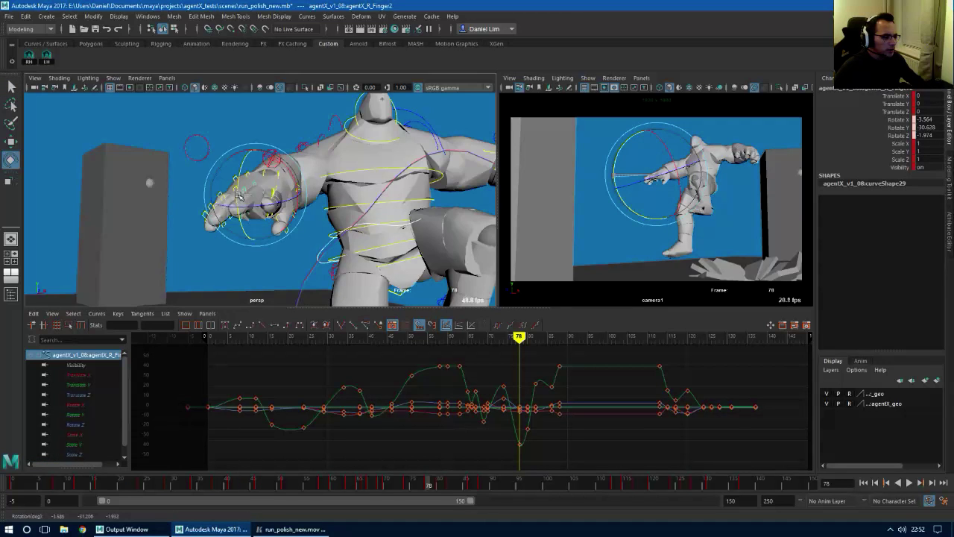
left_click_drag(322, 170, 282, 179, "alt")
key("q")
left_click(261, 199)
key("e")
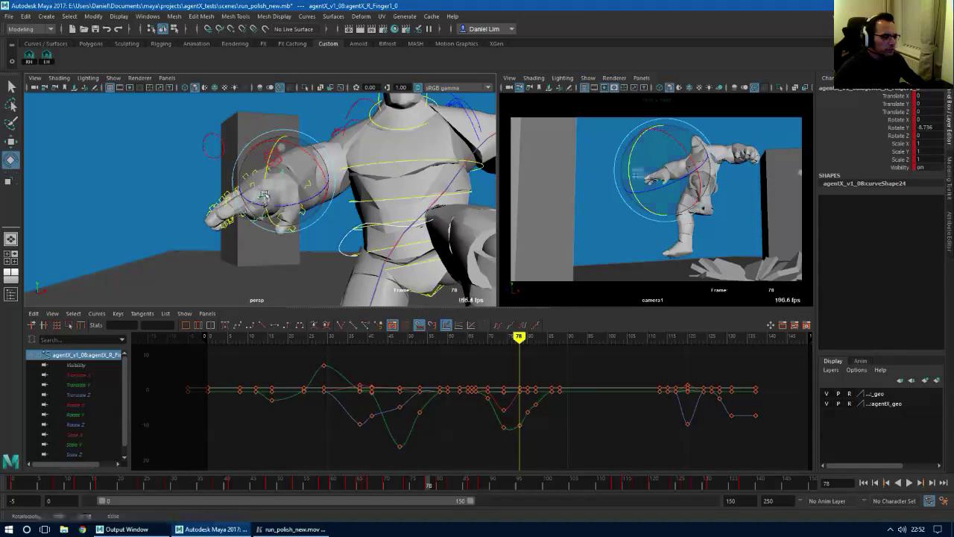
left_click_drag(265, 194, 287, 257)
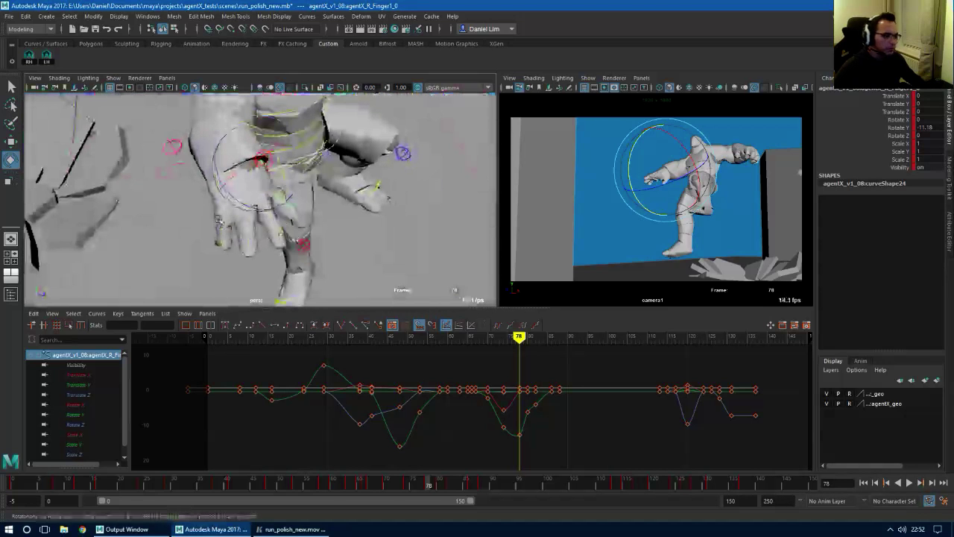
Rotate the little finger's base control to about -5.833, -11.099, 5.466 at frame 78
left_click(227, 214)
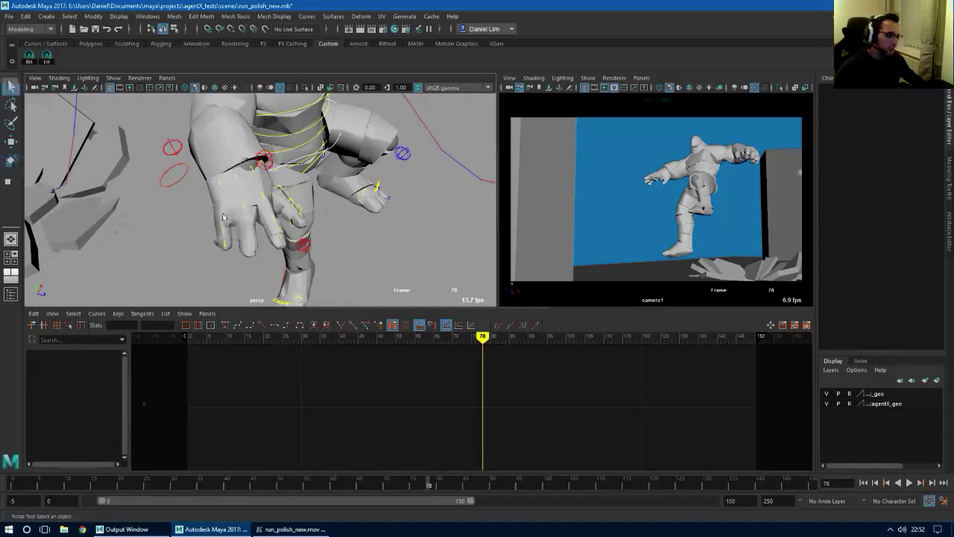
left_click(224, 216)
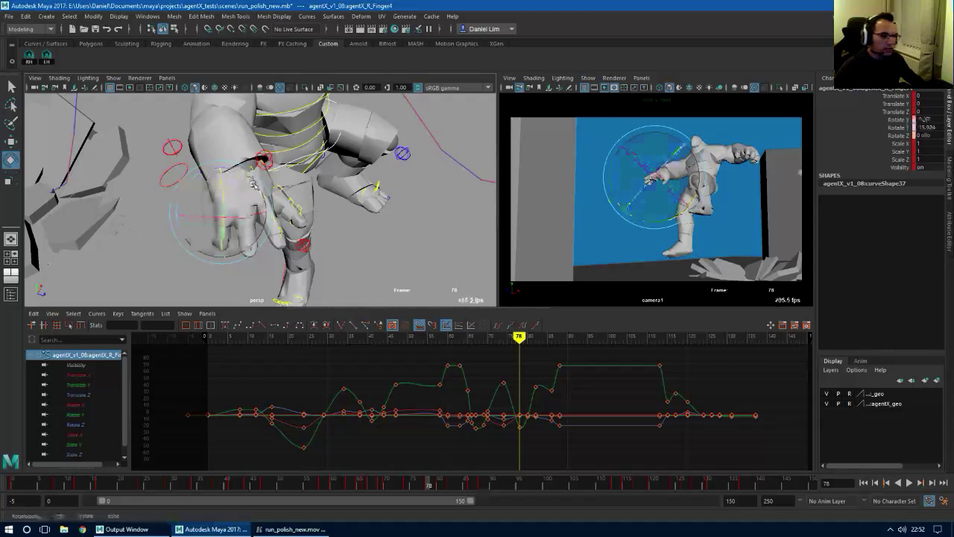
left_click_drag(253, 183, 195, 233)
key("q")
right_click_drag(298, 235, 409, 234, "alt")
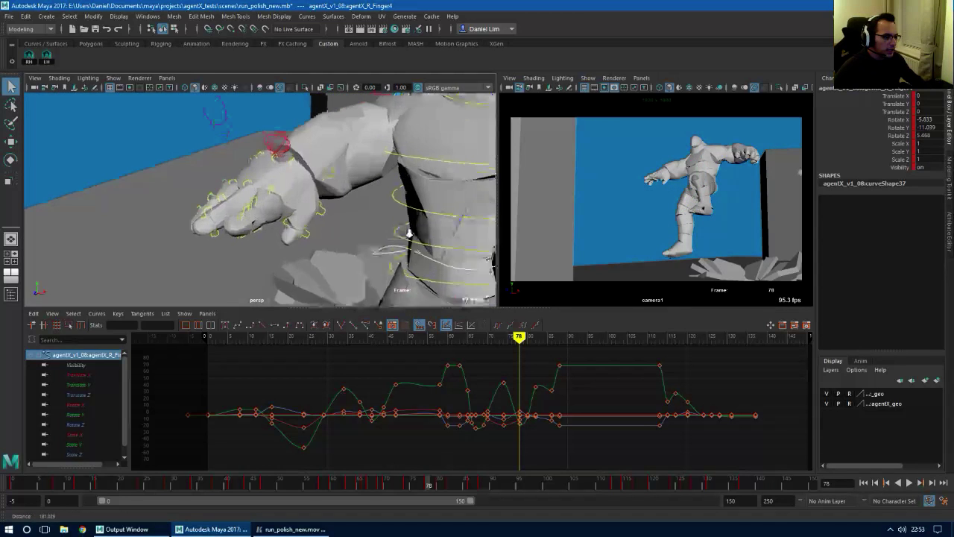
Rotate the right thumb's base control at frame 78 to reshape the thumb's pose
left_click_drag(410, 234, 350, 194, "alt")
left_click(333, 218)
key("e")
key("q")
left_click(344, 179)
left_click(343, 181)
key("e")
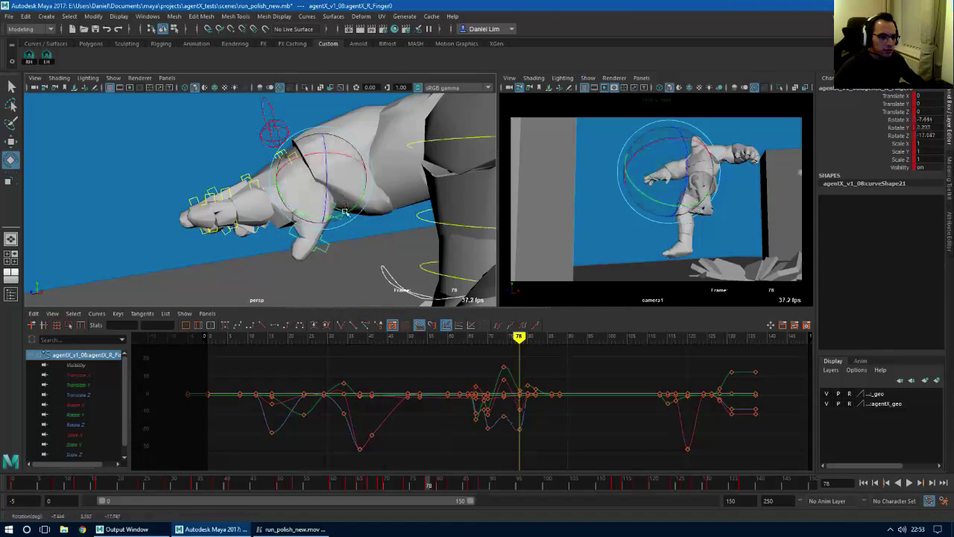
left_click(351, 216)
left_click_drag(350, 217, 346, 226)
Rotate the right thumb's tip control to about 27.909 in Y at frame 78
key("q")
left_click(337, 243)
key("e")
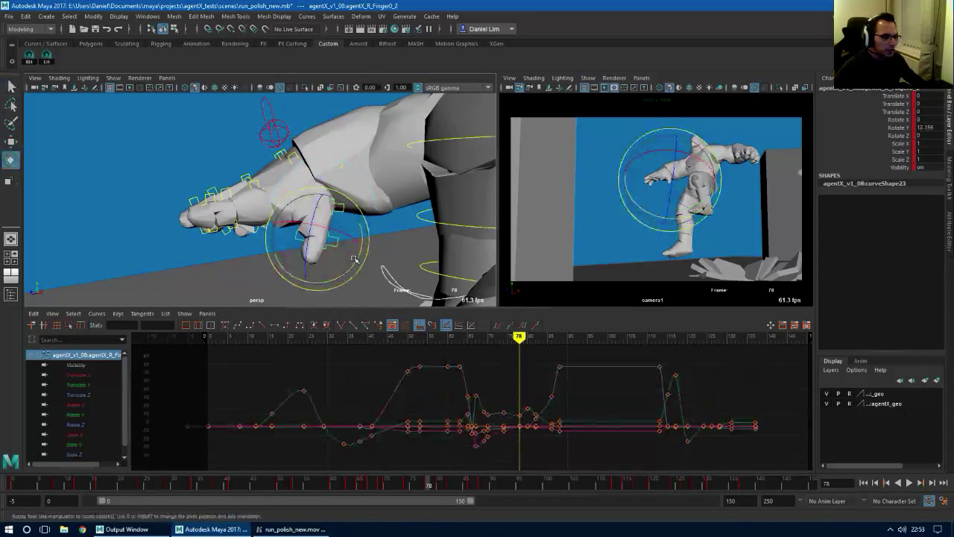
key("q")
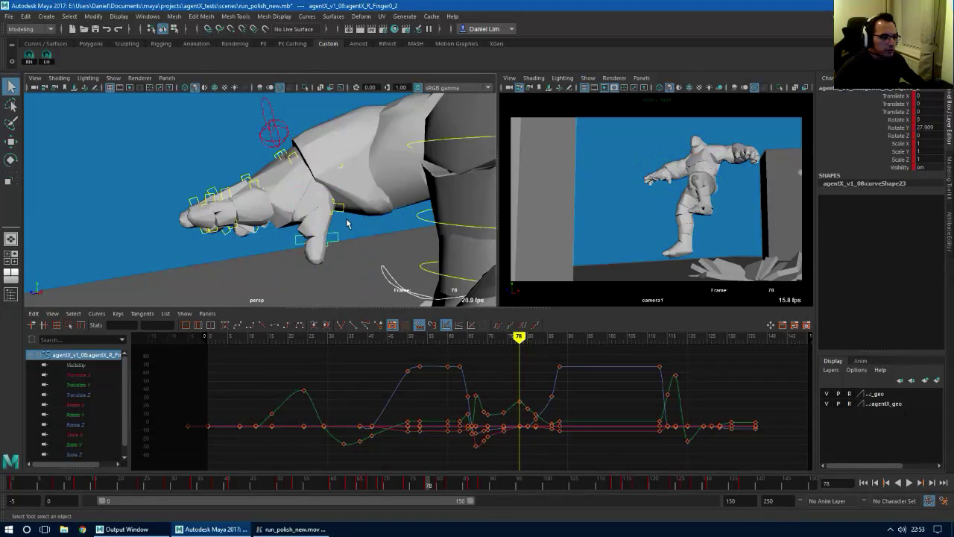
Rotate the right thumb's middle control at frame 78 to adjust its bend
mouse_move(346, 224)
left_mouse_down("alt")
mouse_move(371, 212)
mouse_move(359, 215)
left_mouse_up("alt")
left_click(349, 224)
left_click(333, 205)
key("e")
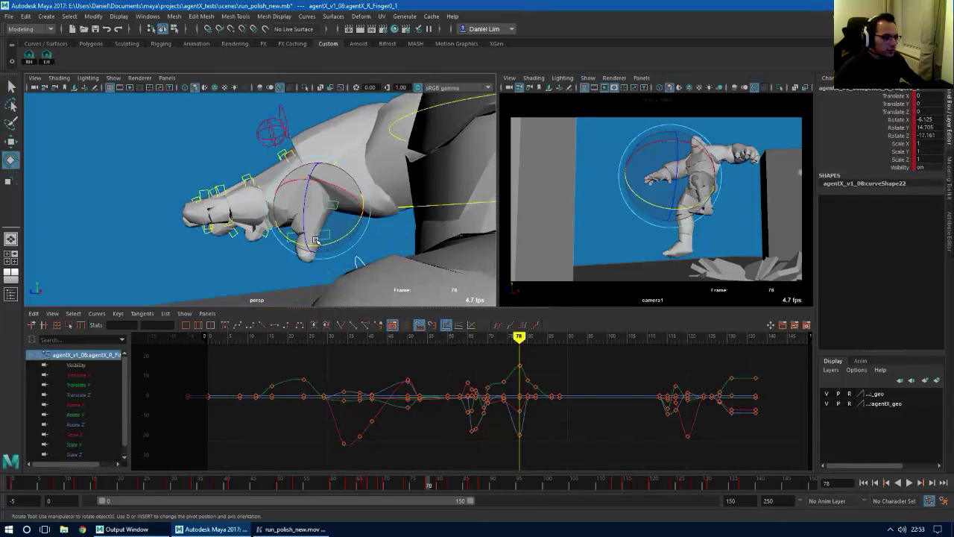
key("q")
Rotate the right thumb's base control to about -11.688, 3.094, -12.349 at frame 78
left_click(334, 171)
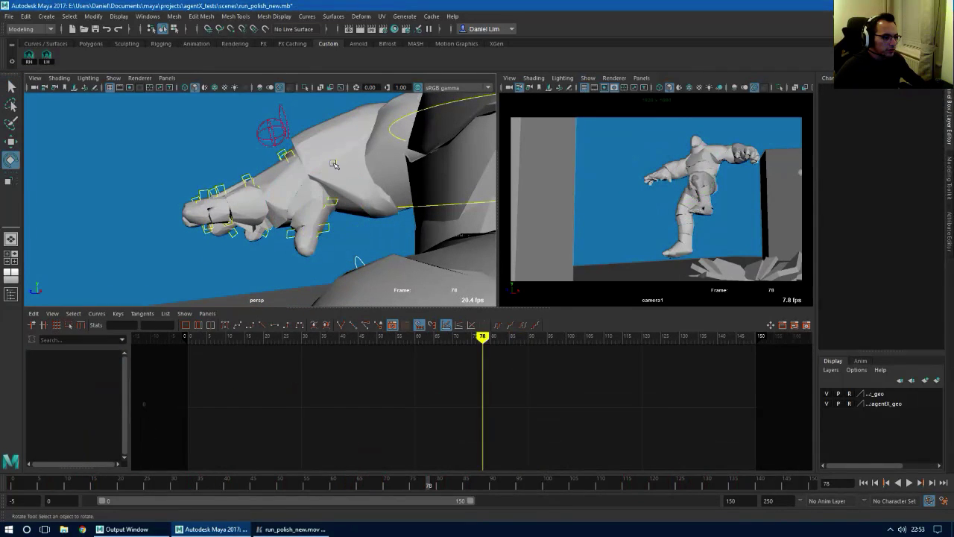
left_click(333, 200)
left_click_drag(340, 202, 313, 199, "alt")
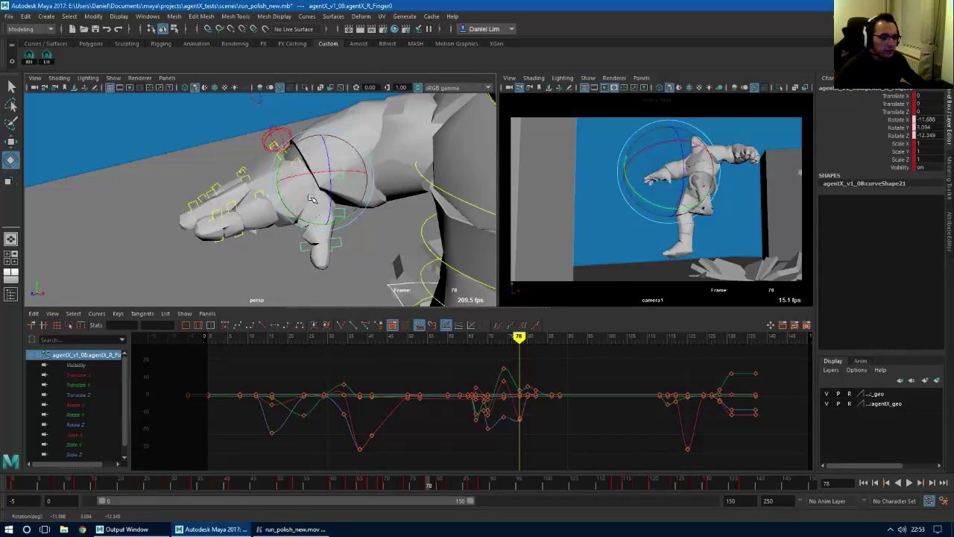
Rotate the right thumb's middle control to about -15.613, 9.597, -30.464 at frame 78
key("q")
left_click(343, 224)
left_click(341, 214)
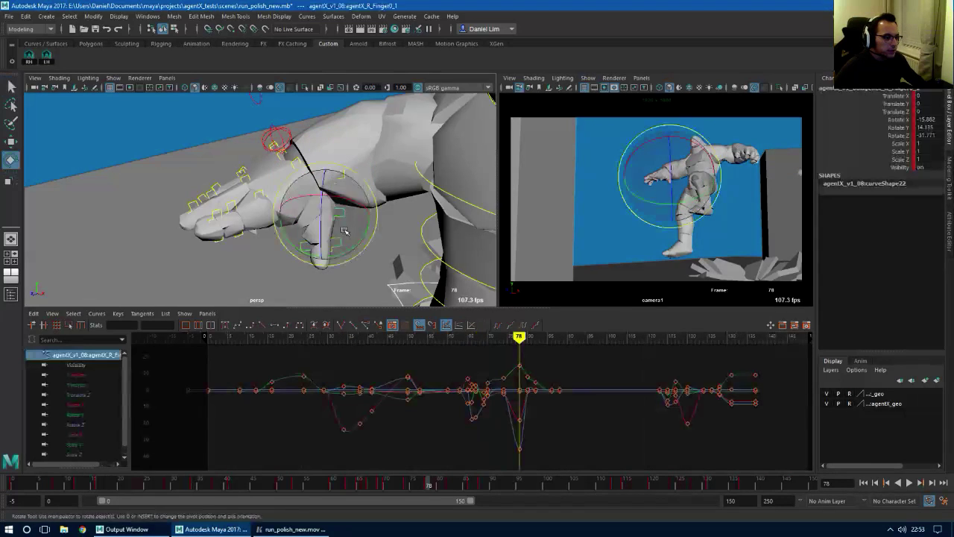
left_click_drag(359, 243, 334, 243)
Fine-tune the rotation of the right thumb's tip and middle controls at frame 78
key("q")
left_click(337, 246)
key("e")
key("q")
left_click(334, 218)
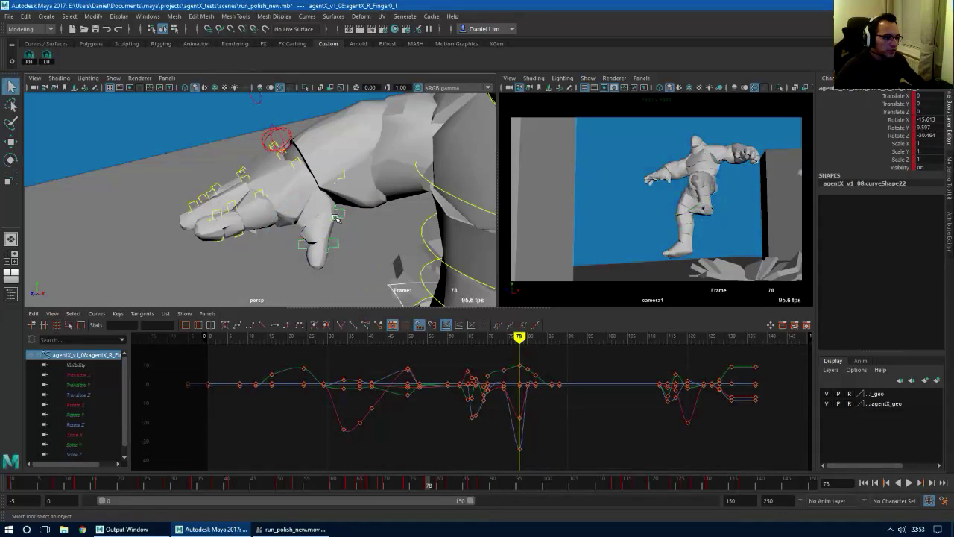
key("e")
Select several of the right hand's finger controls and rotate them together to about -17.127 in Y at frame 78
left_click_drag(334, 225, 242, 161, "alt")
left_click(242, 162)
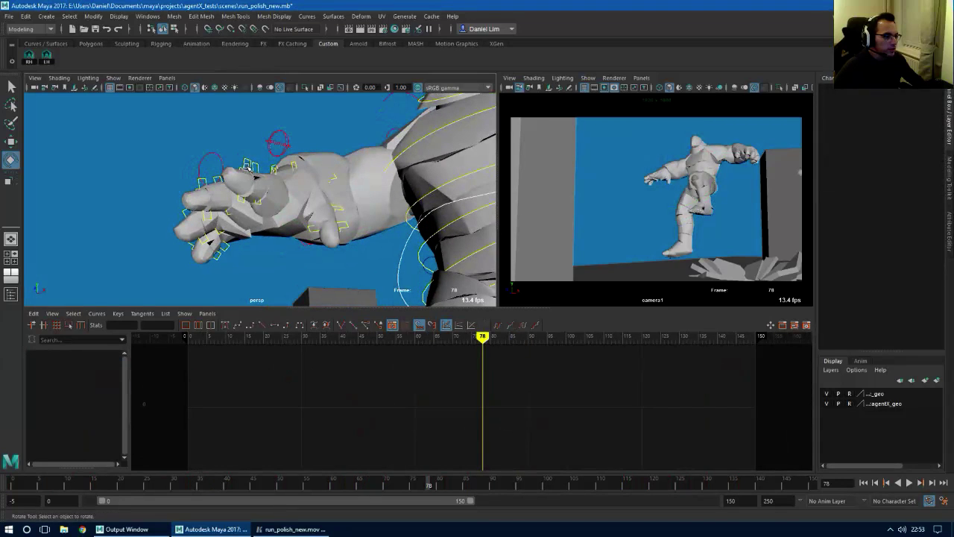
left_click(249, 166)
left_click_drag(212, 178, 289, 194)
key("q")
left_click(286, 189)
left_click(308, 193, "shift")
key("e")
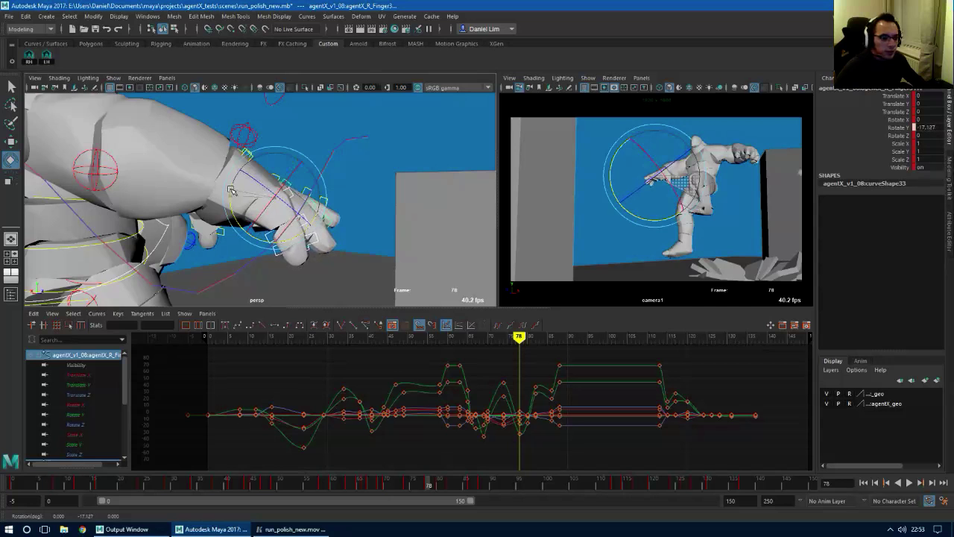
Rotate two of the right hand's finger controls individually at frame 78 to vary the finger poses
left_click_drag(231, 188, 296, 192, "alt")
key("q")
left_click(323, 194)
key("e")
key("q")
left_click(339, 209)
key("e")
Rotate a pair of finger controls together and rotate the index finger's base control to about 10.203, -33.524, -7.419 at frame 78
key("q")
left_click(293, 191)
left_click(302, 195, "shift")
key("e")
key("q")
left_click(296, 193)
key("e")
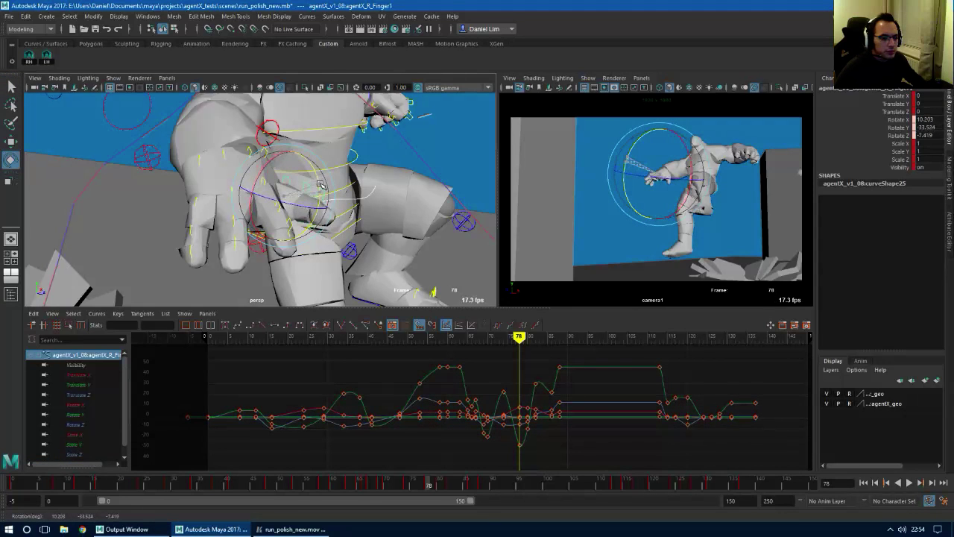
Select all right-hand controls to review the motion back to frame 66, and clear the selection in the enlarged camera view
left_click(34, 63)
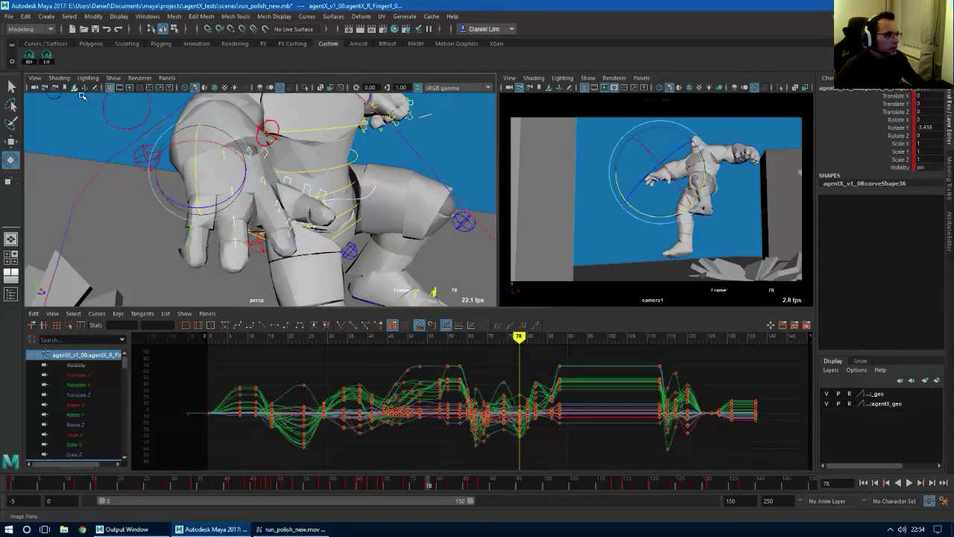
left_click_drag(428, 489, 365, 483)
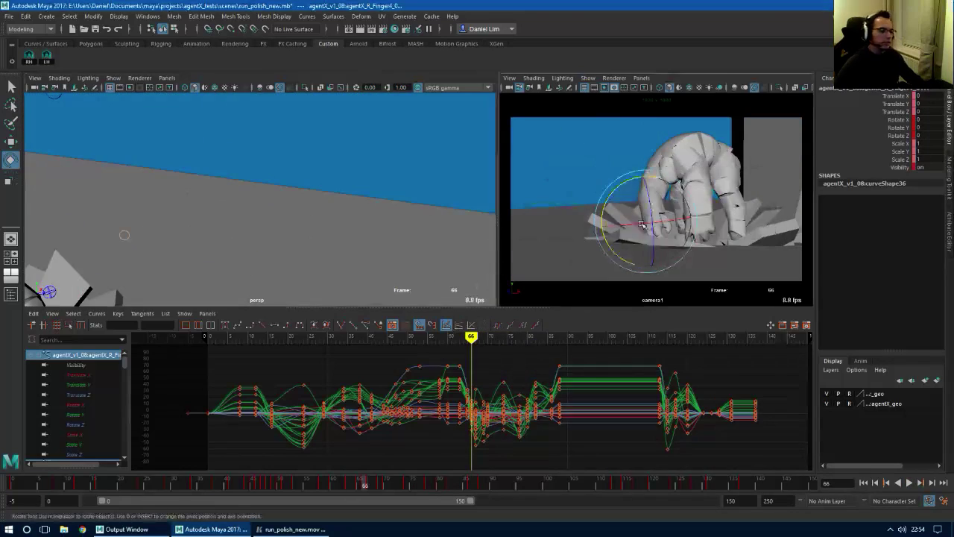
key("space")
left_click(268, 176)
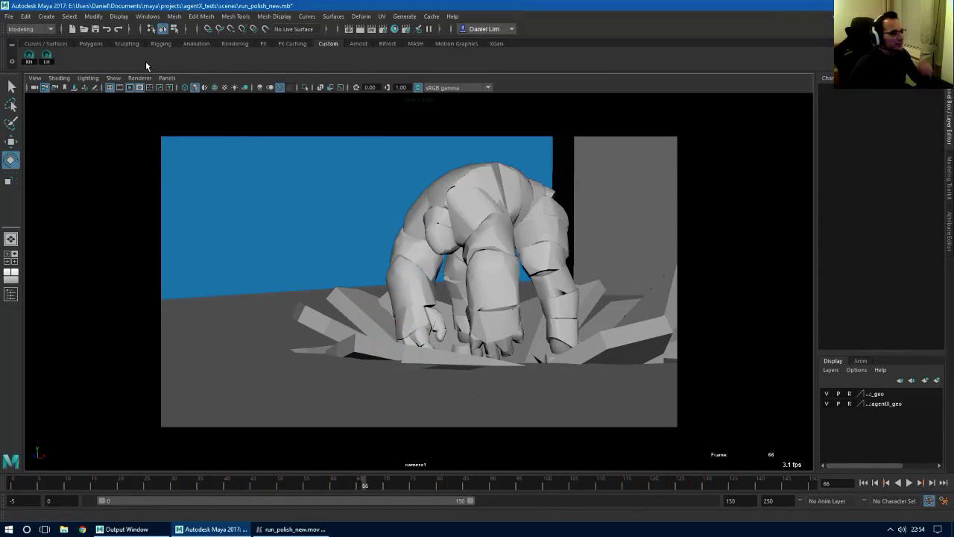
left_click(137, 78)
mouse_move(116, 78)
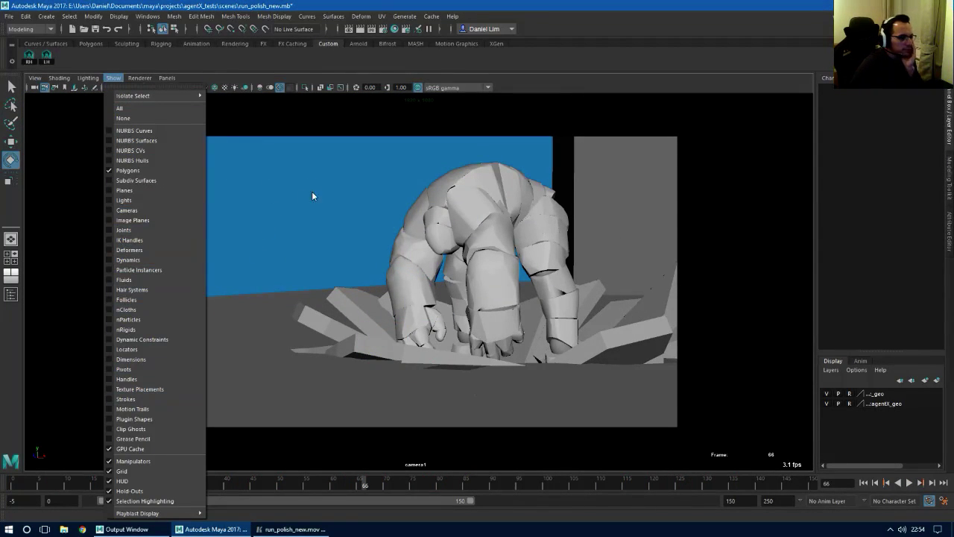
left_click(314, 193)
key("space")
key("space")
key("space")
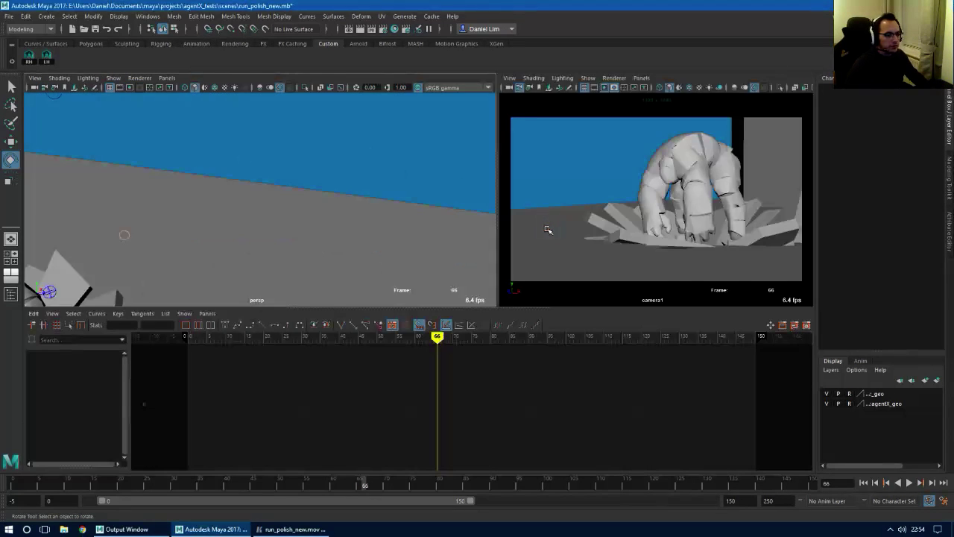
Playblast the enlarged camera1 view, overwriting run_polish_new.mov, and close the player that has the old movie open
key("space")
key("space")
left_click(347, 130)
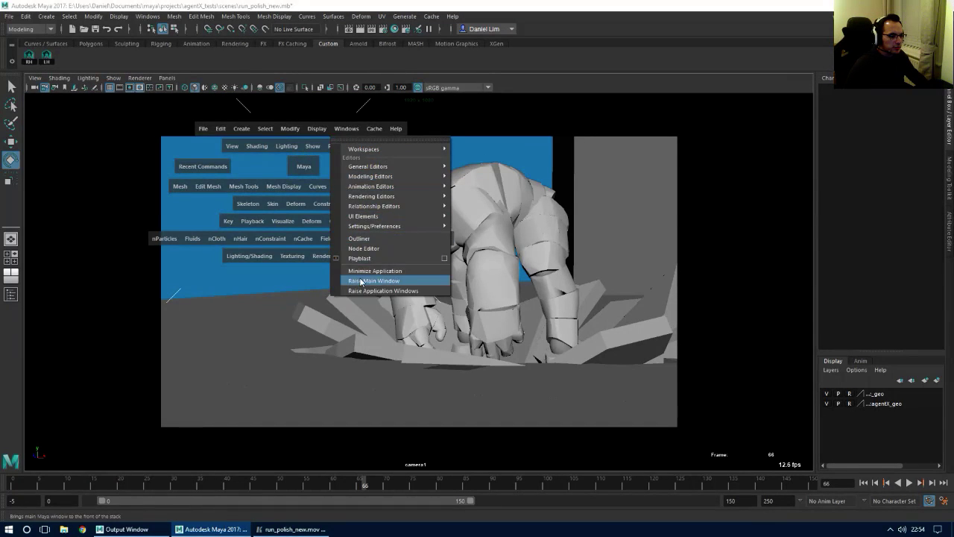
left_click_drag(361, 282, 359, 258)
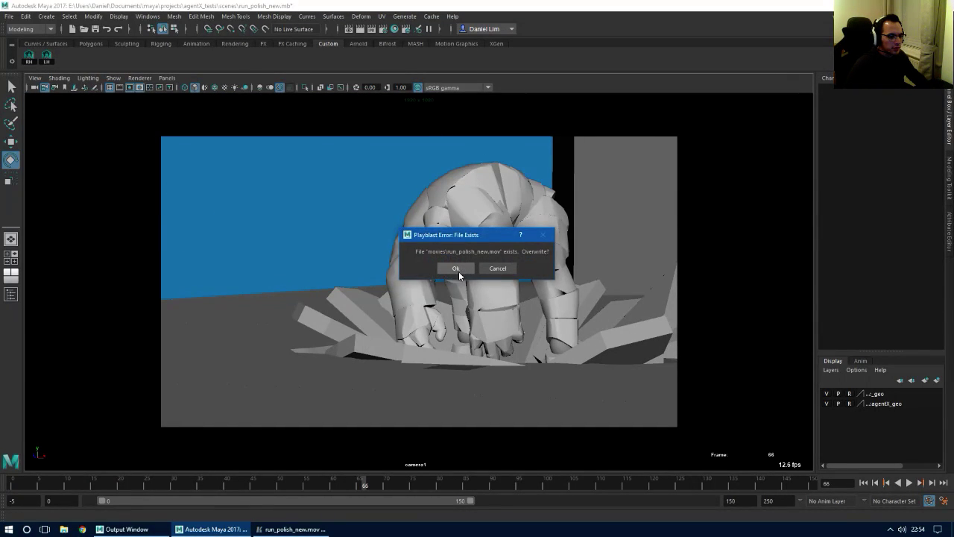
left_click(459, 275)
right_click(266, 529)
left_click(274, 511)
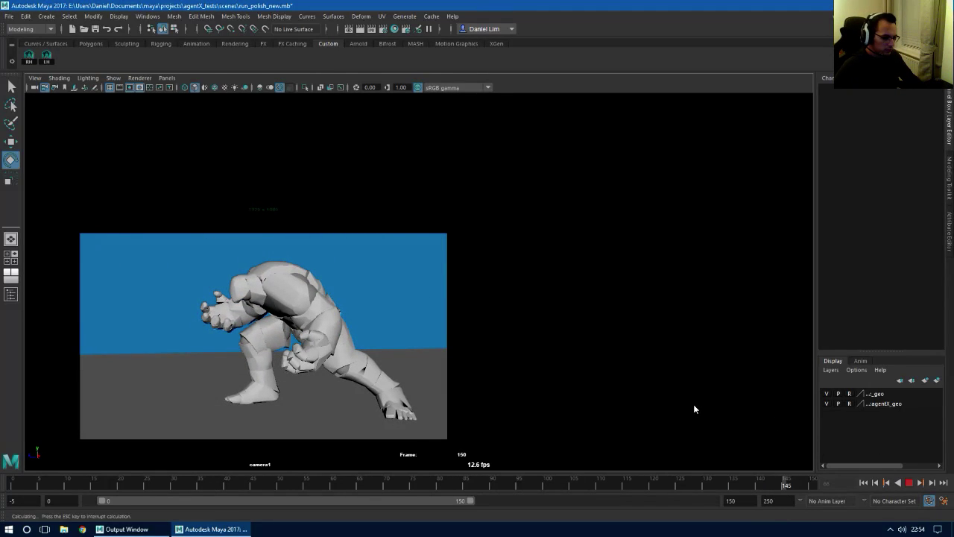
Launch Keyframe MP 2 and import run_polish_new.mov from the project's movies folder
key("super")
type("keyframe")
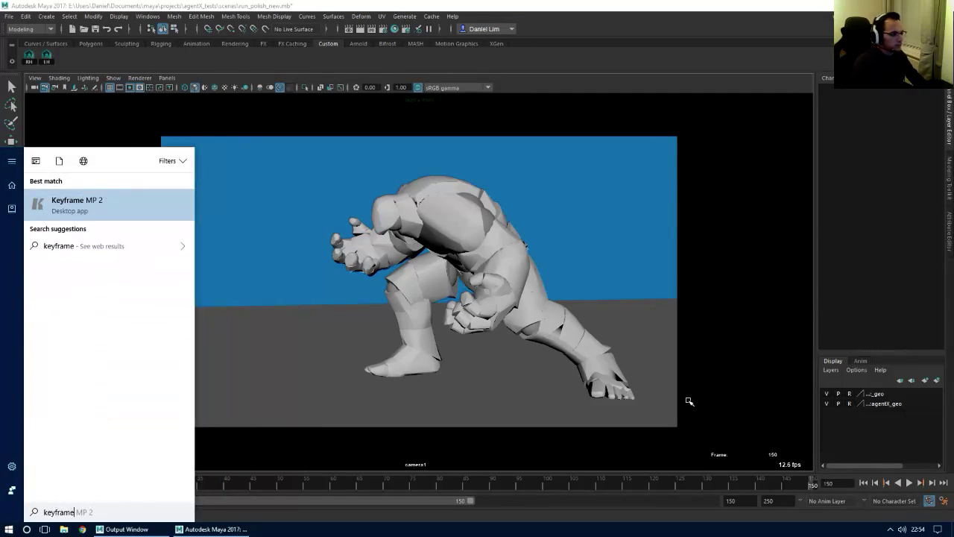
key("Return")
key("Return")
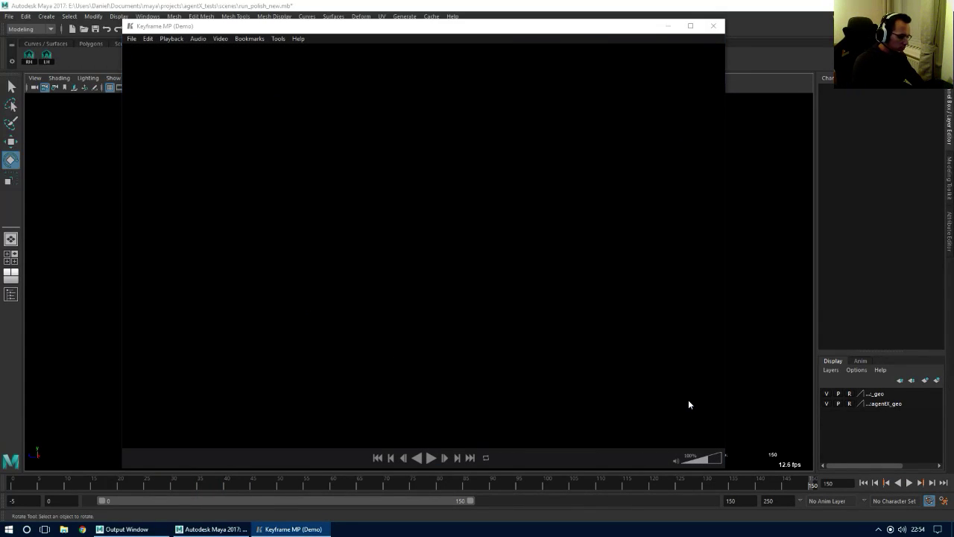
key("ctrl+o")
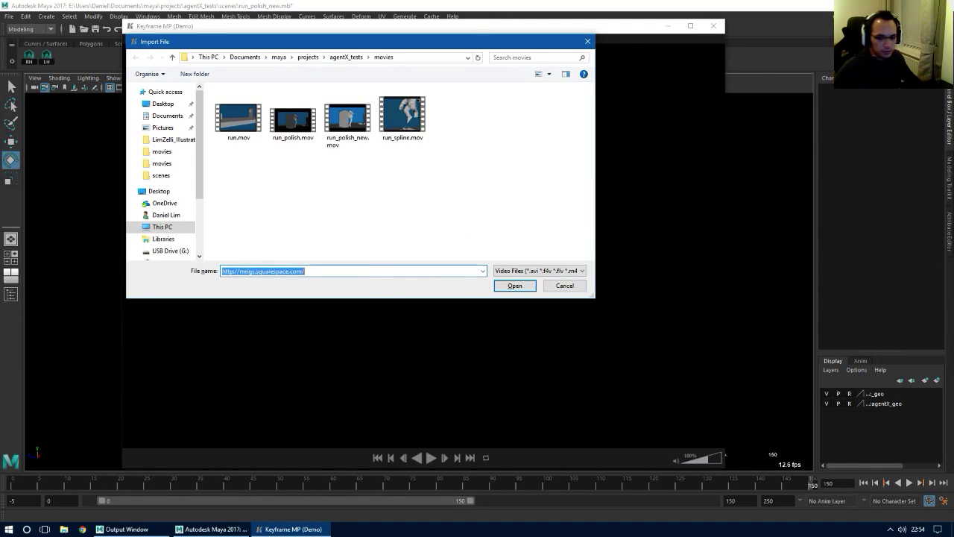
key("alt+Tab")
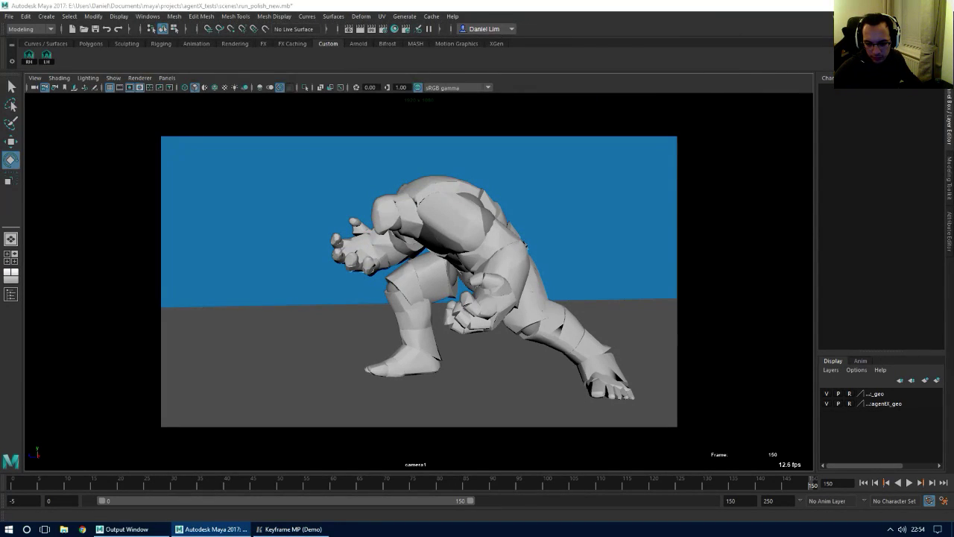
type("E:/Users/Daniel/Documents/maya/projects/agentX_tests/movies/run_polish_new.mov")
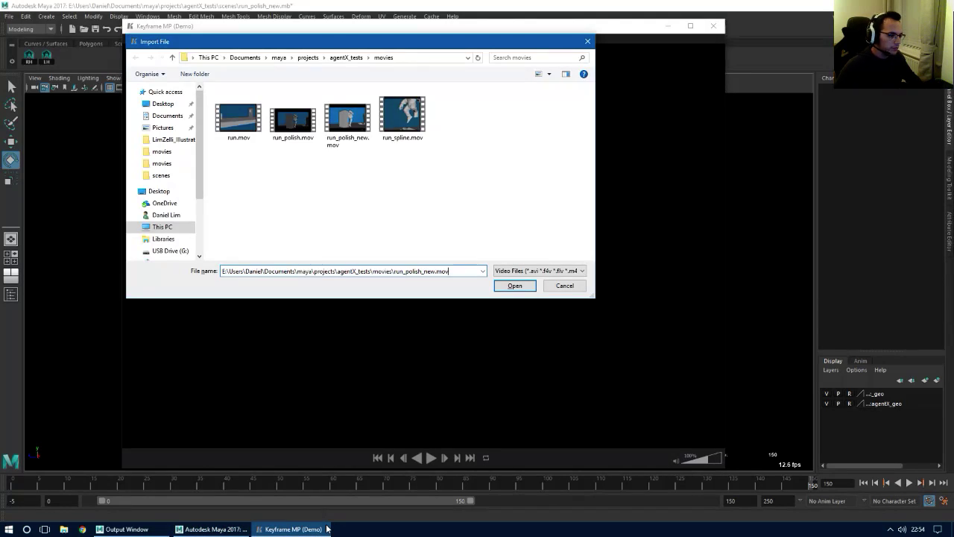
key("Return")
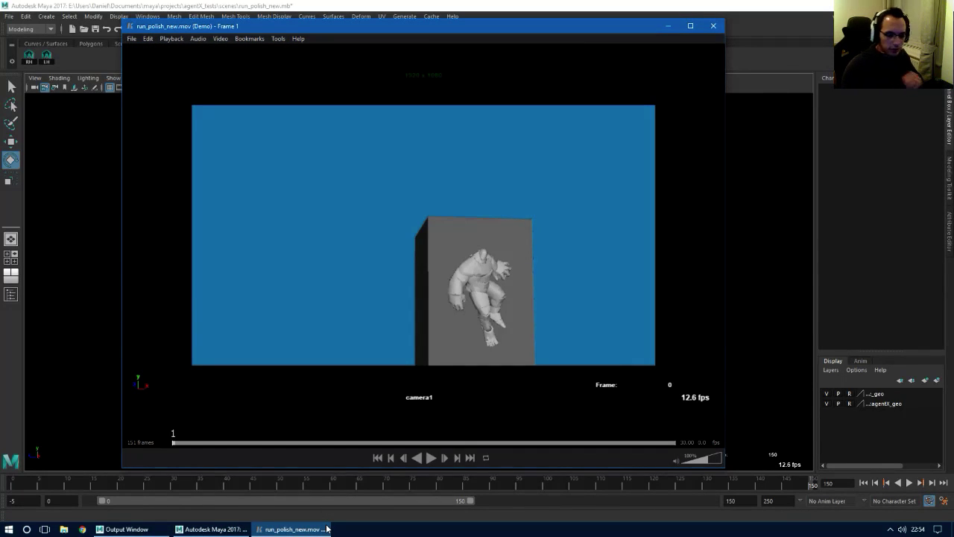
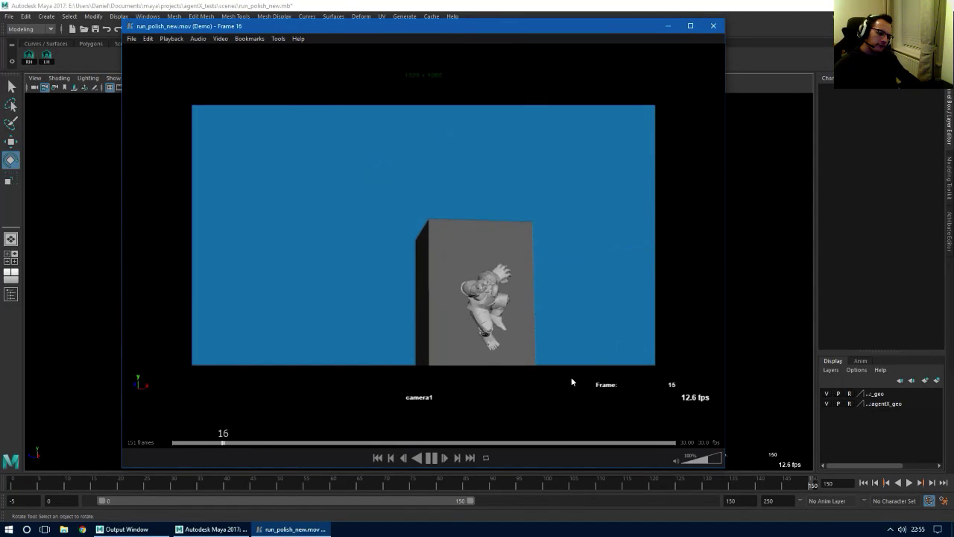
Review the playblast around frame 74, and save the scene back in Maya with the multi-panel layout restored
left_click_drag(385, 436, 420, 446)
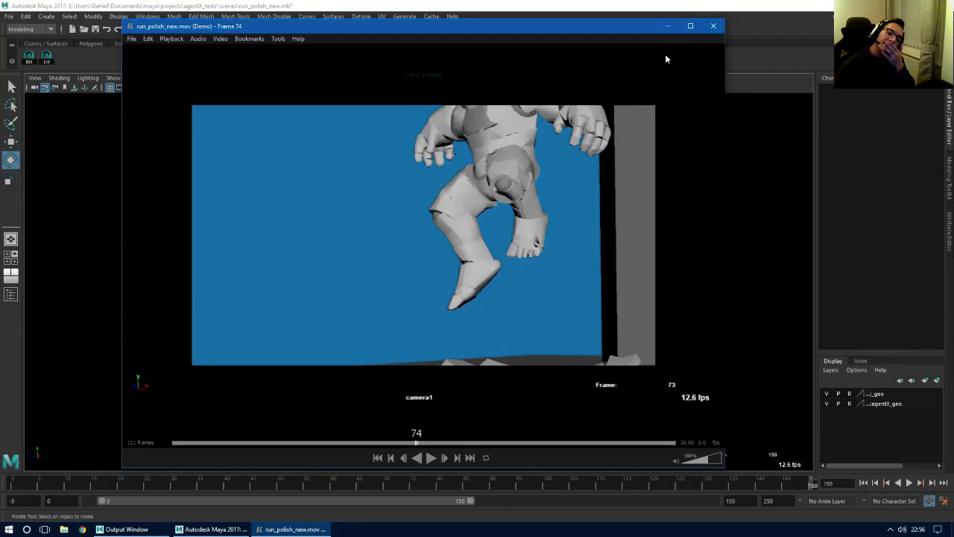
left_click(671, 27)
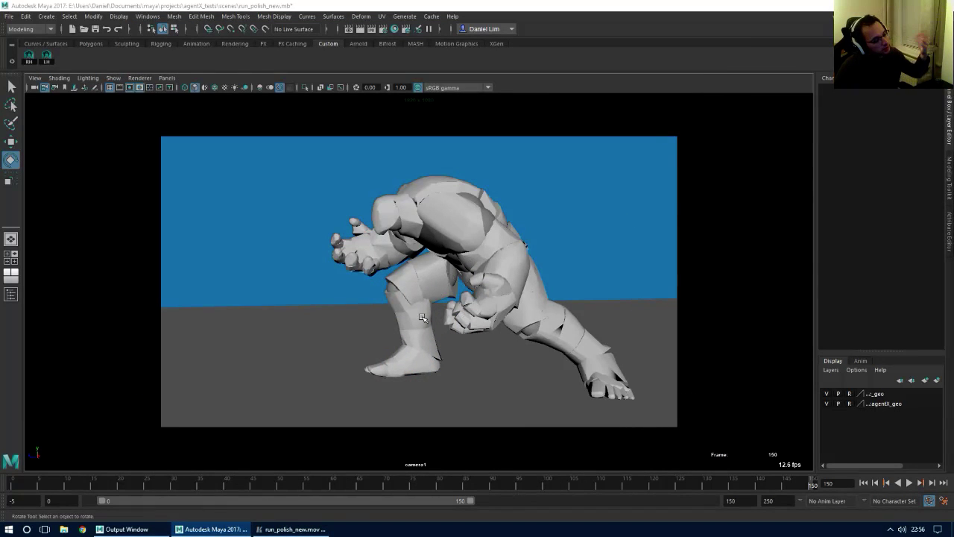
key("space")
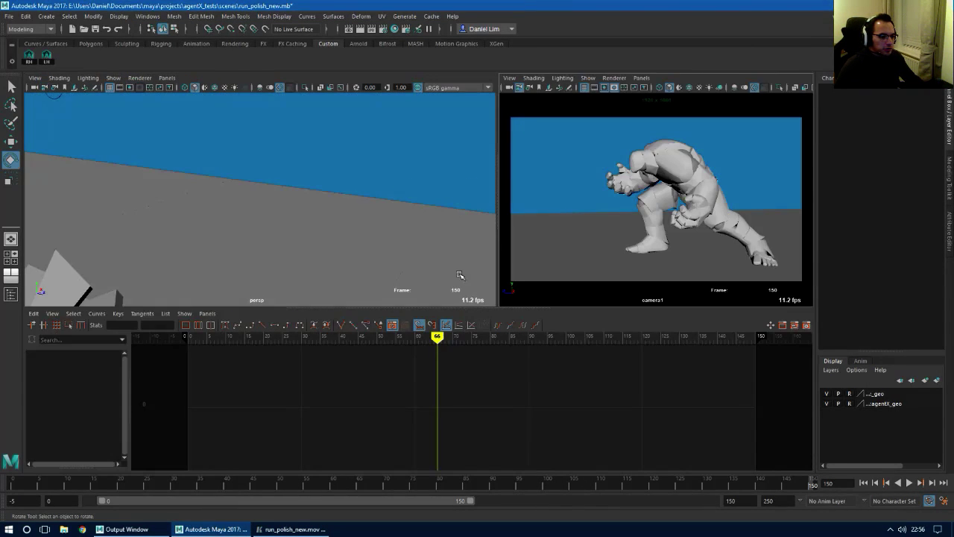
key("ctrl+s")
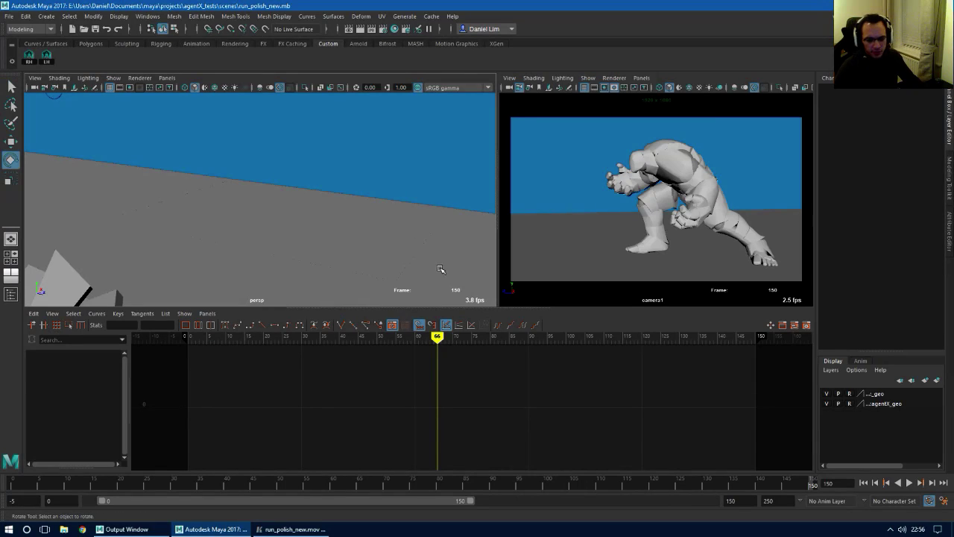
Select all right-hand controls and frame the hand in the perspective view at frame 74
key("a")
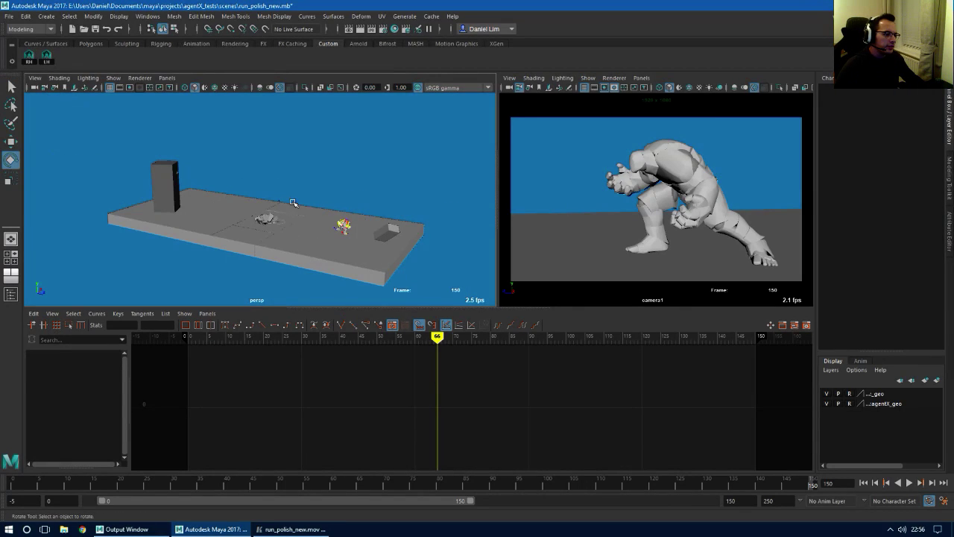
left_click_drag(308, 202, 361, 261)
key("f")
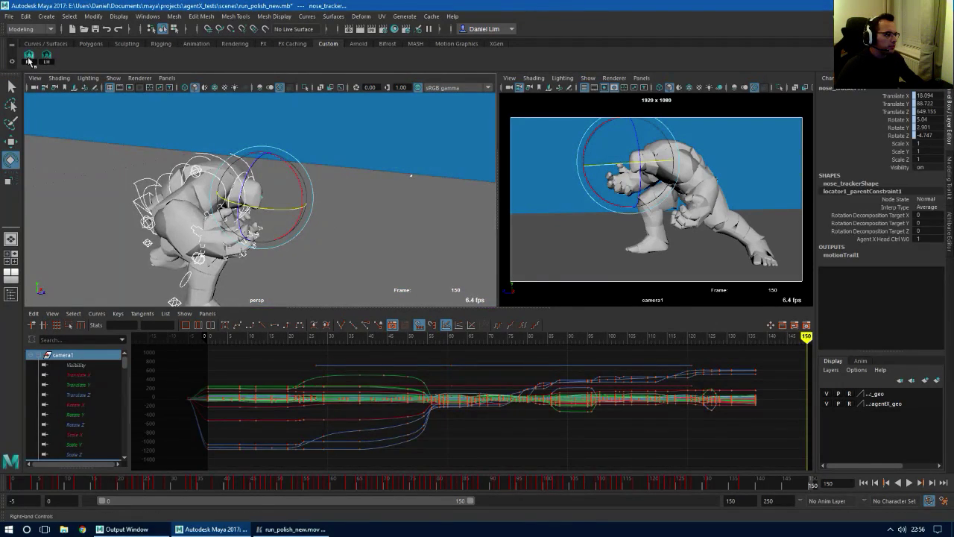
left_click(29, 61)
key("f")
left_click_drag(426, 245, 405, 486, "alt")
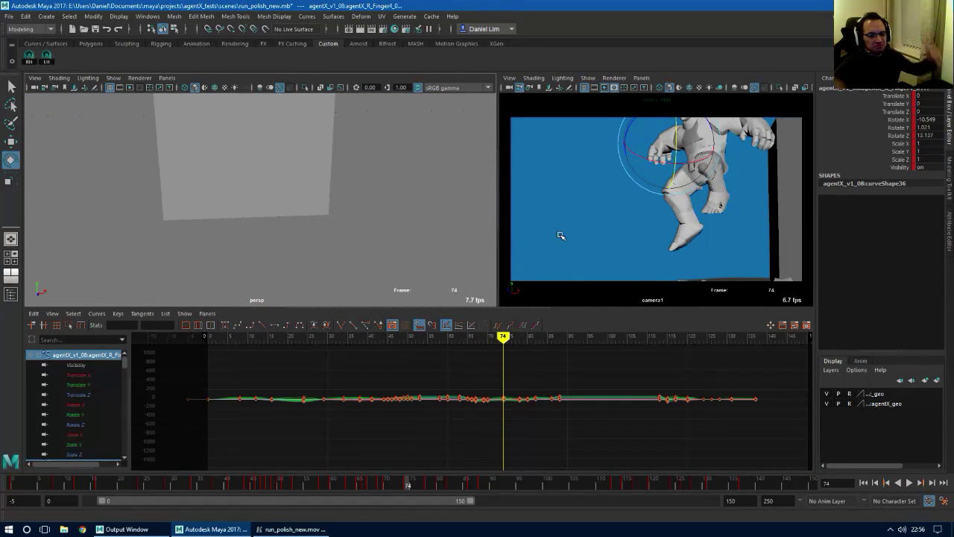
key("f")
left_click_drag(375, 219, 255, 218, "alt")
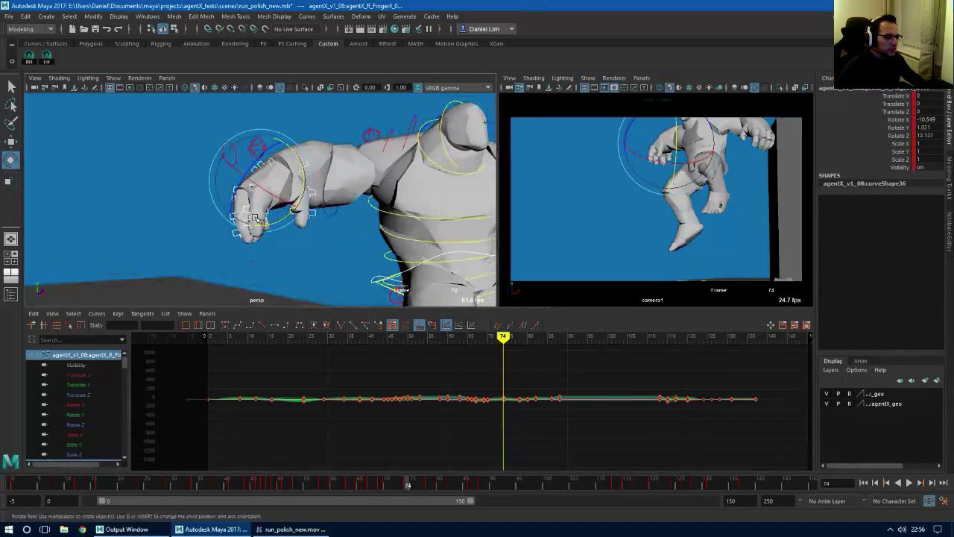
right_click_drag(255, 218, 316, 244, "alt")
Rotate the right index finger's base control to about 3.212, 41.784, -4.792 at frame 74
key("q")
left_click_drag(316, 244, 305, 217, "alt")
left_click(172, 202)
left_click(305, 182)
key("e")
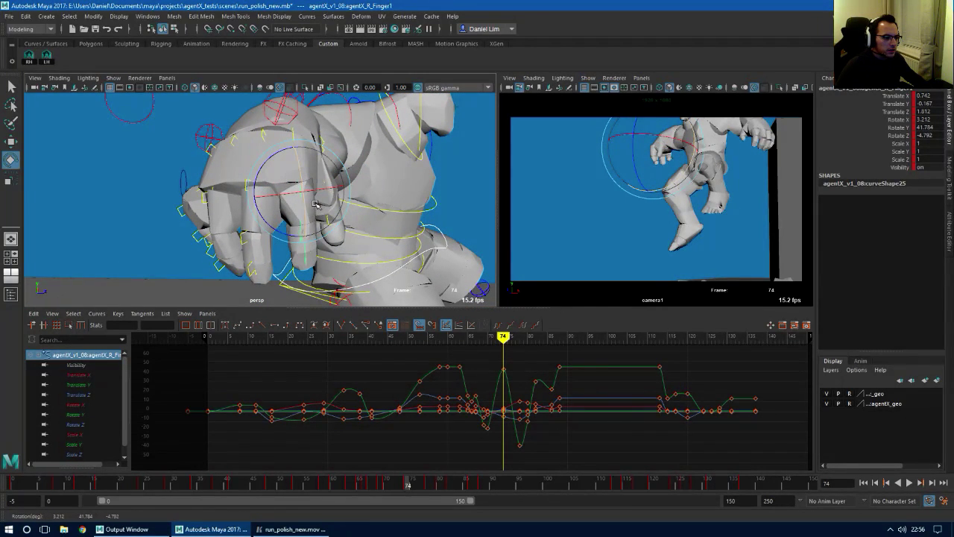
Set the right index finger's middle control rotation to 0 on X, Y and Z at frame 74
left_click(314, 235)
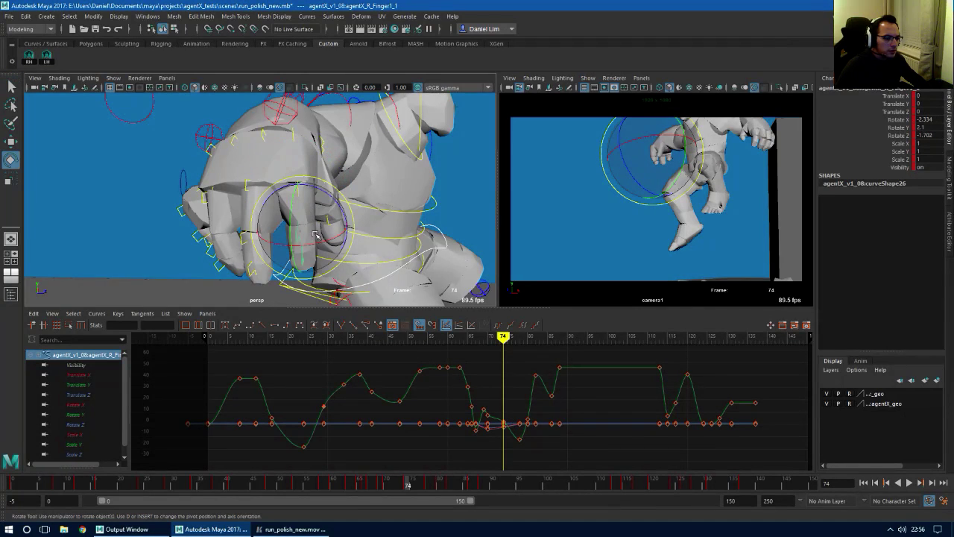
left_click_drag(313, 244, 324, 241)
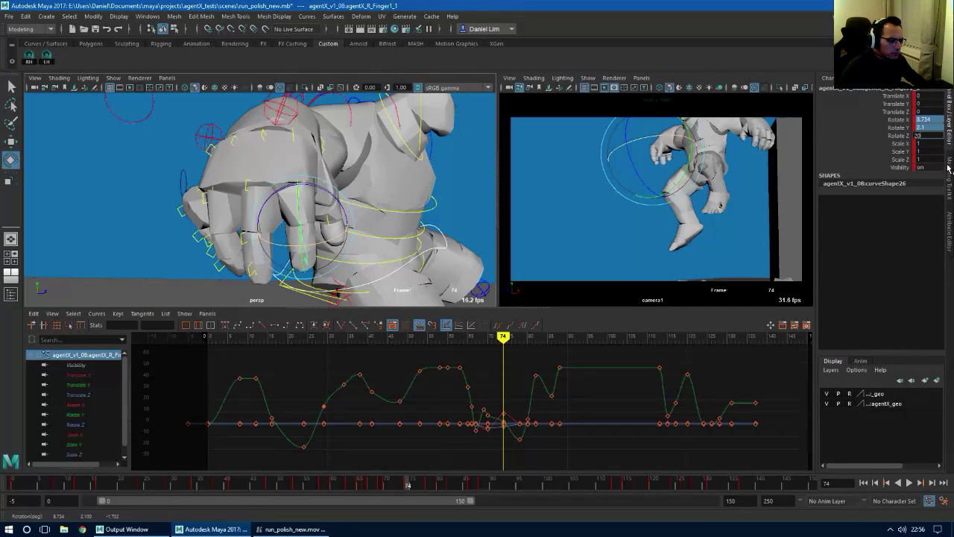
key("Return")
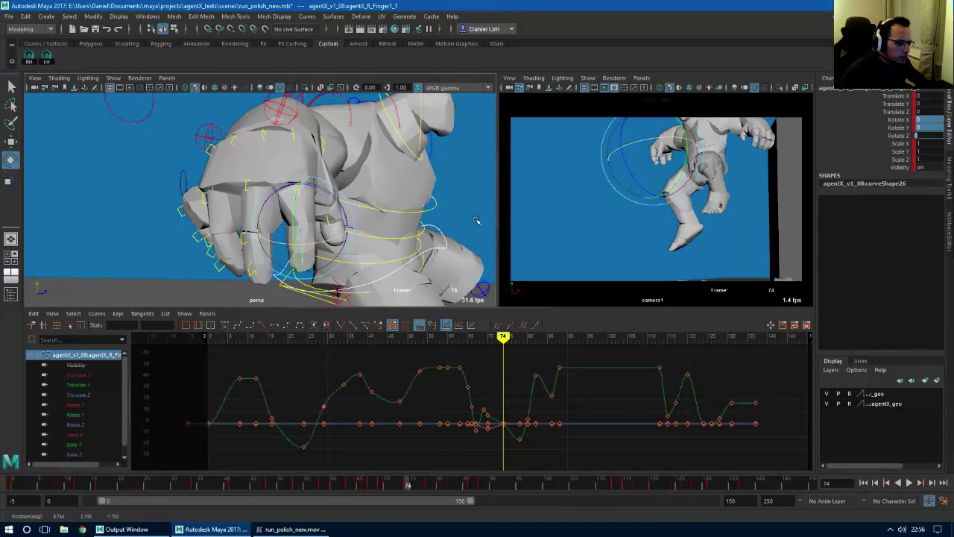
Zero the X, Y and Z rotation of the right hand's R_Finger1 control at frame 74
left_click_drag(476, 220, 455, 194, "alt")
key("q")
left_click(296, 178)
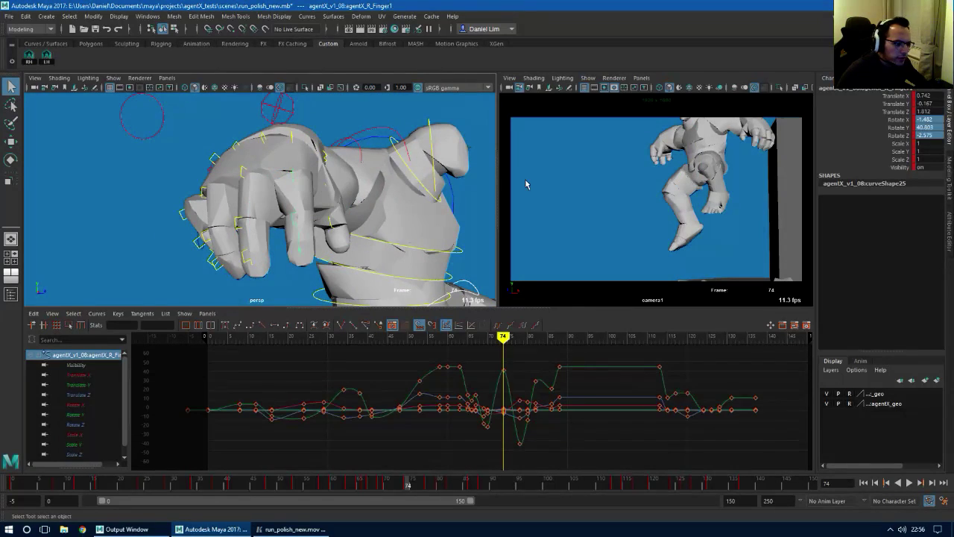
type("0")
key("Return")
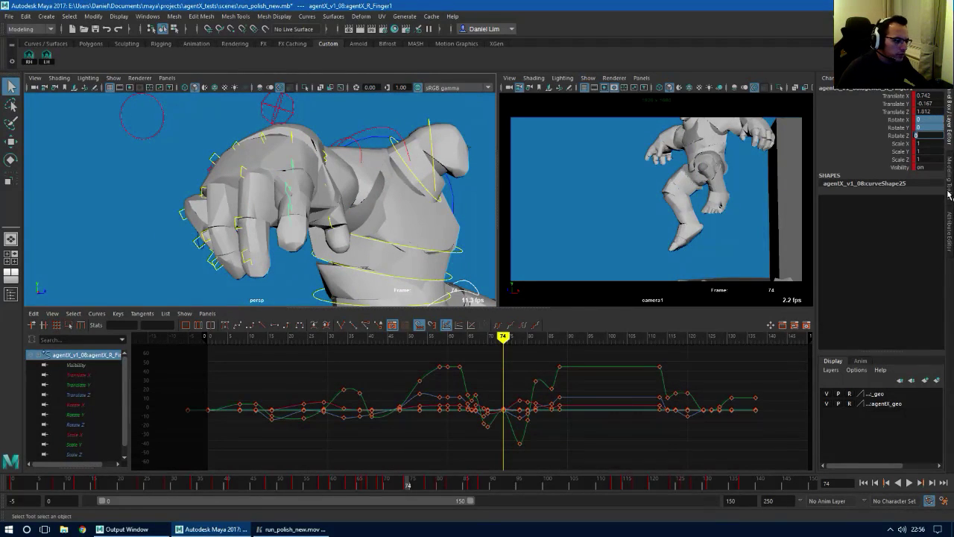
Reselect the R_Finger1 control and bend the finger downward around its Y axis
left_click(311, 179)
key("e")
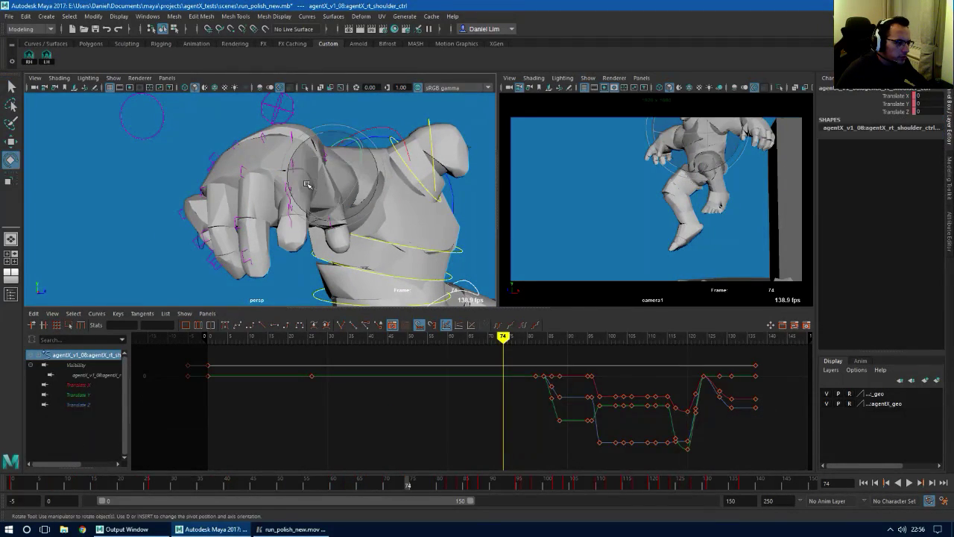
left_click(295, 193)
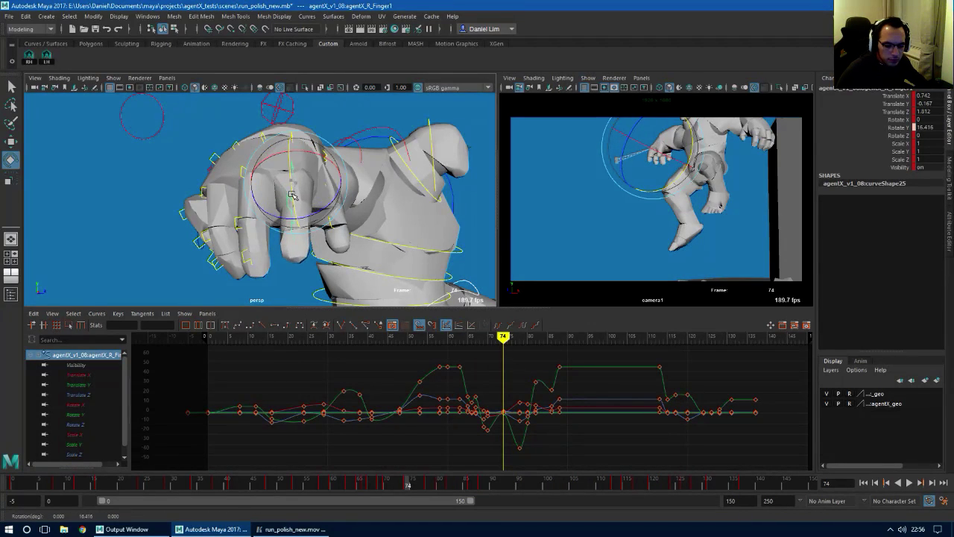
left_click_drag(293, 195, 350, 232)
key("q")
Adjust the right-hand finger rotations from the outer side, turning R_Finger3_0 to about X -6.6, Y -0.1, Z 8.8
mouse_move(273, 241)
left_mouse_down("alt")
mouse_move(367, 233)
mouse_move(277, 237)
left_mouse_up("alt")
left_click_drag(277, 169, 282, 191, "alt")
left_click(234, 167)
key("e")
key("q")
left_click(241, 155)
key("e")
key("q")
left_click(239, 153)
key("e")
key("q")
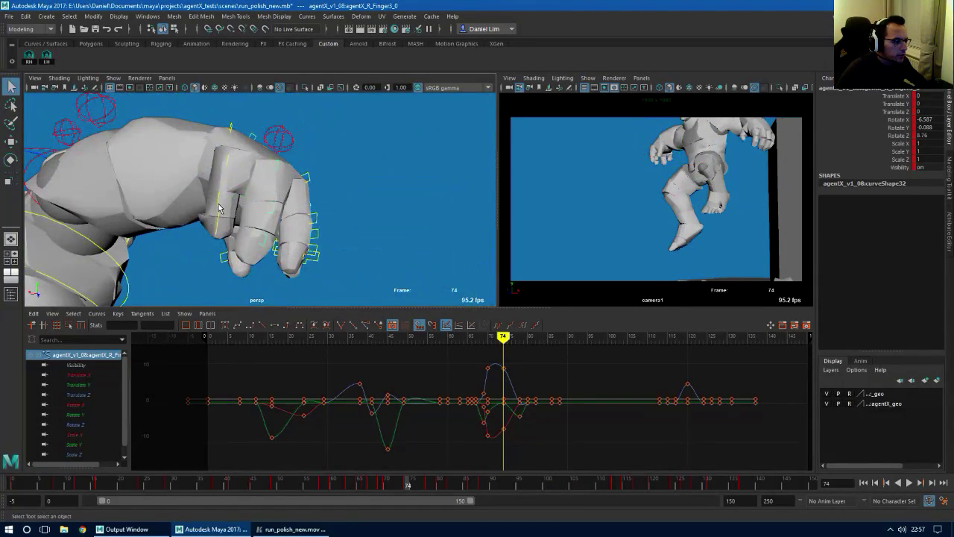
Adjust the rotation of the right little finger's joint controls, including R_Finger4_2
left_click(218, 207)
key("e")
left_click_drag(220, 206, 232, 237, "alt")
key("q")
left_click(312, 262)
key("e")
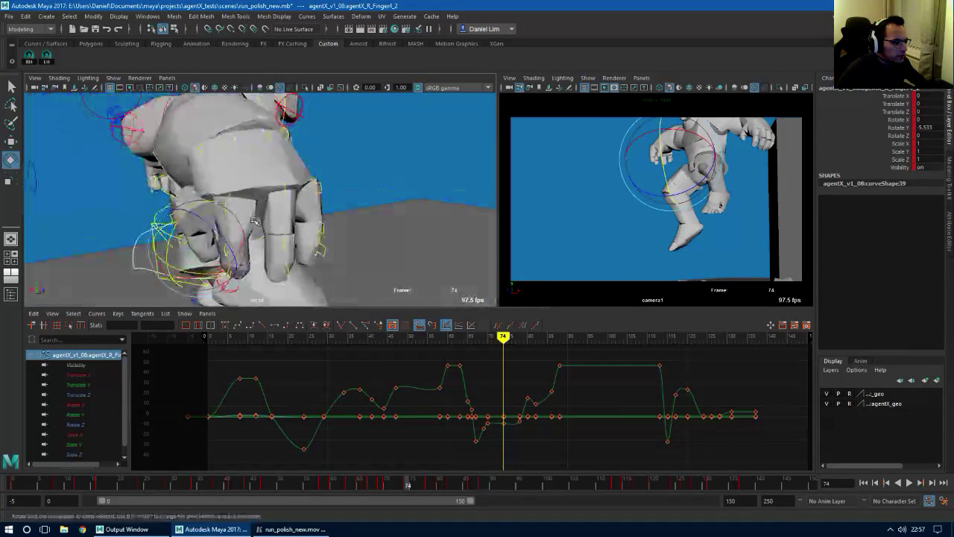
Rotate the R_Finger2_0 control to reposition the second finger at the knuckle
key("q")
left_click(266, 136)
key("e")
left_click_drag(266, 142, 291, 166, "alt")
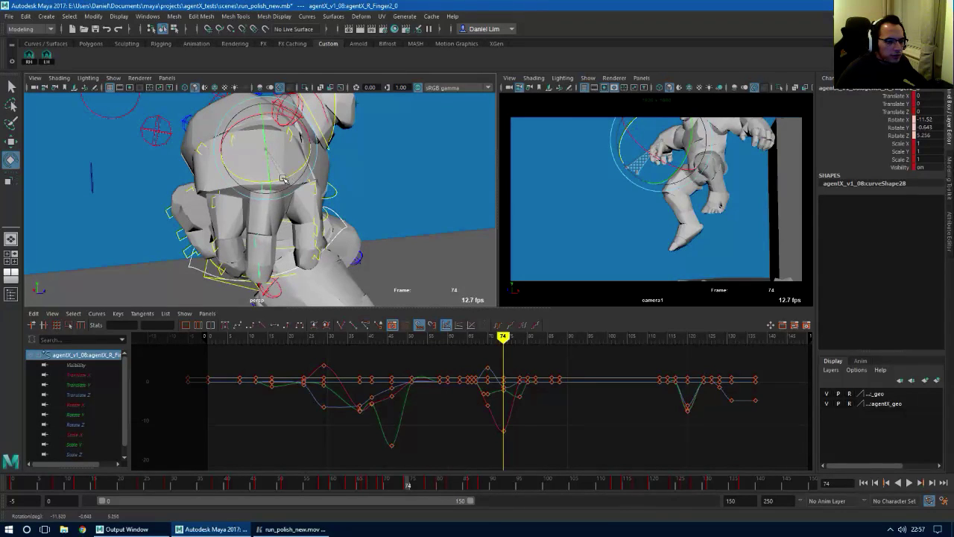
left_click_drag(290, 161, 281, 149)
Rotate the R_Finger2 control to about X -3.8, Y 19.4, Z 3.5
key("q")
left_click(255, 195)
key("e")
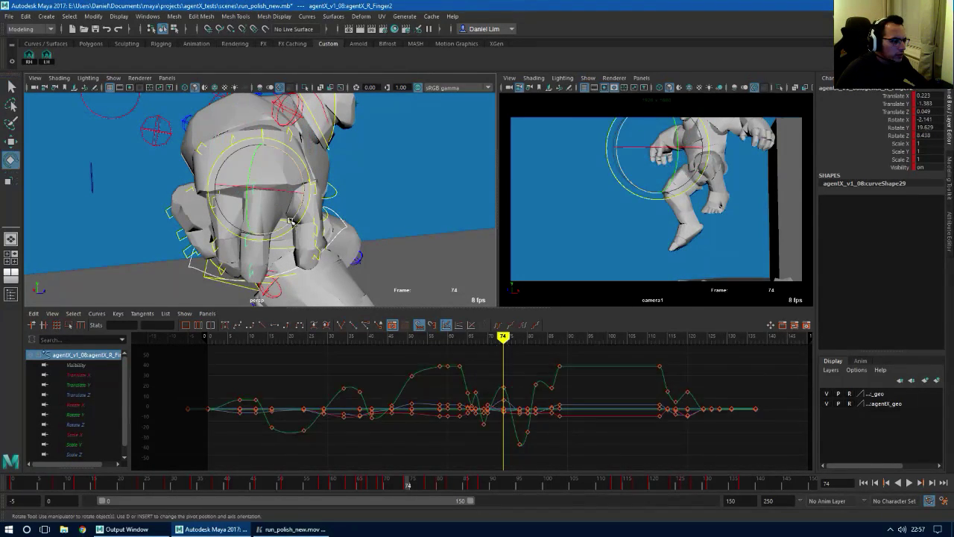
left_click_drag(288, 232, 284, 228)
left_click_drag(283, 228, 239, 202, "alt")
key("q")
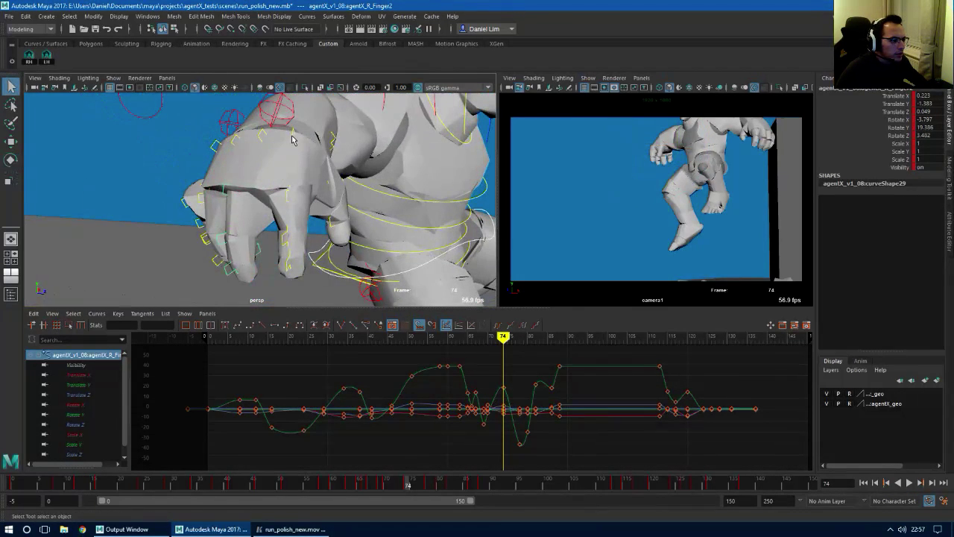
Rotate the R_Finger1_0 control to about Y -11.5, Z 7.7 to angle the first finger at the knuckle
left_click(293, 135)
key("e")
left_click_drag(313, 154, 300, 170)
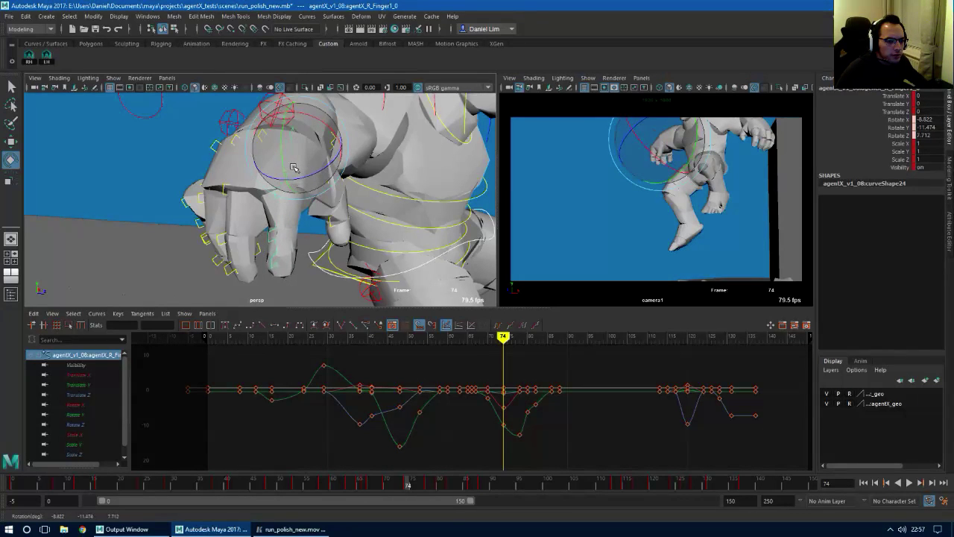
left_click_drag(298, 168, 206, 220, "alt")
Bend the first finger's middle joint, R_Finger1_1, to about 5.6 degrees on Y
key("q")
left_click(232, 223)
key("e")
key("q")
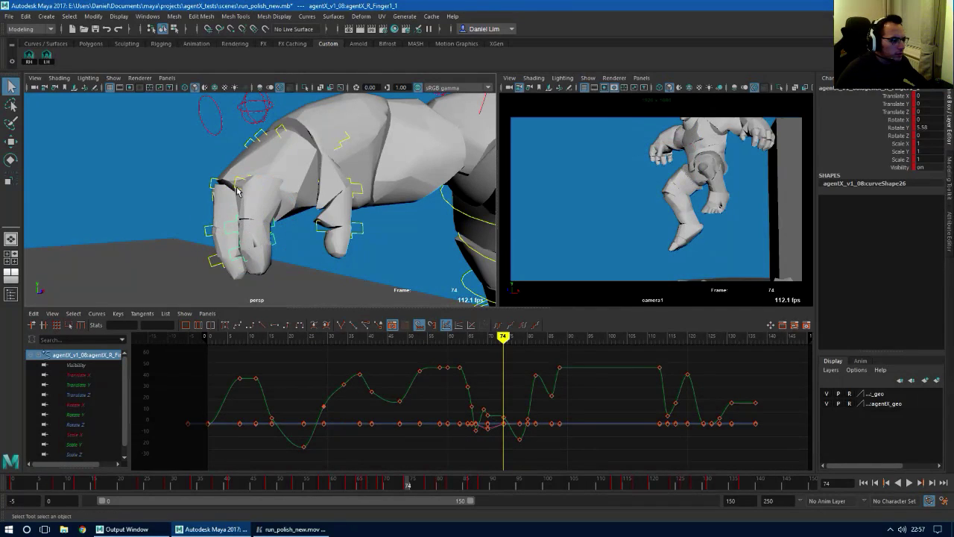
Bend the first finger's R_Finger1 control to about 38 degrees on Y and fine-tune it
left_click(221, 201)
key("e")
left_click_drag(222, 201, 221, 209)
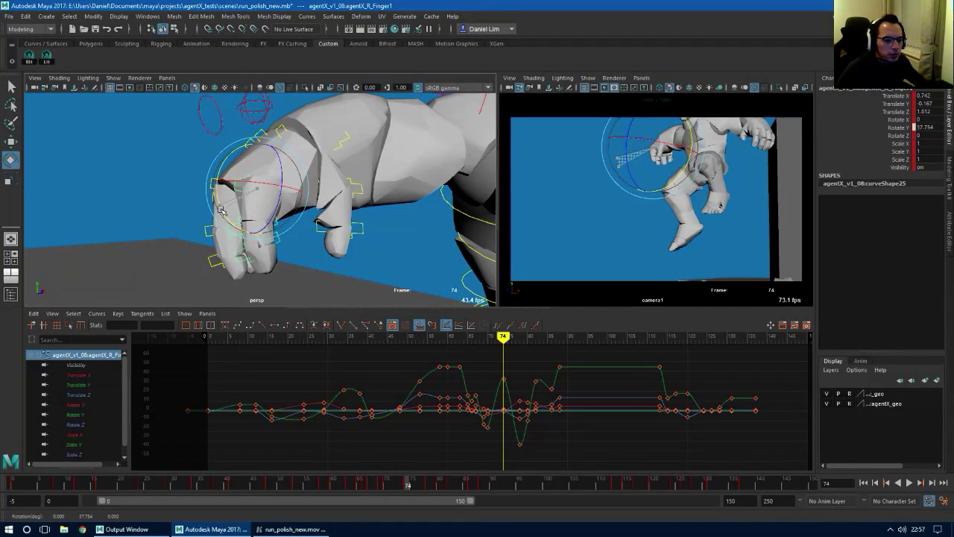
key("q")
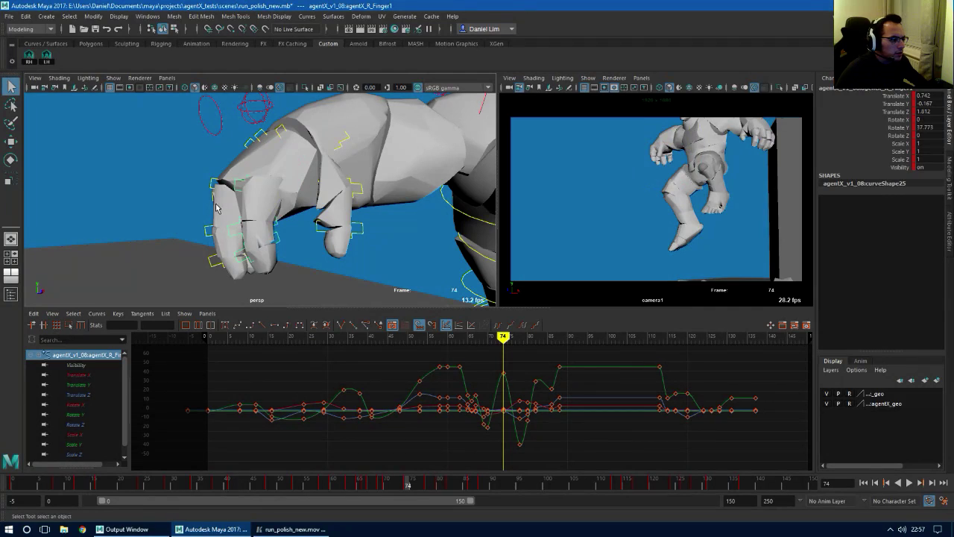
key("e")
left_click_drag(220, 213, 220, 211)
key("q")
Slightly adjust the rotation of the R_Finger2 control against the neighbouring first finger
left_click(214, 188)
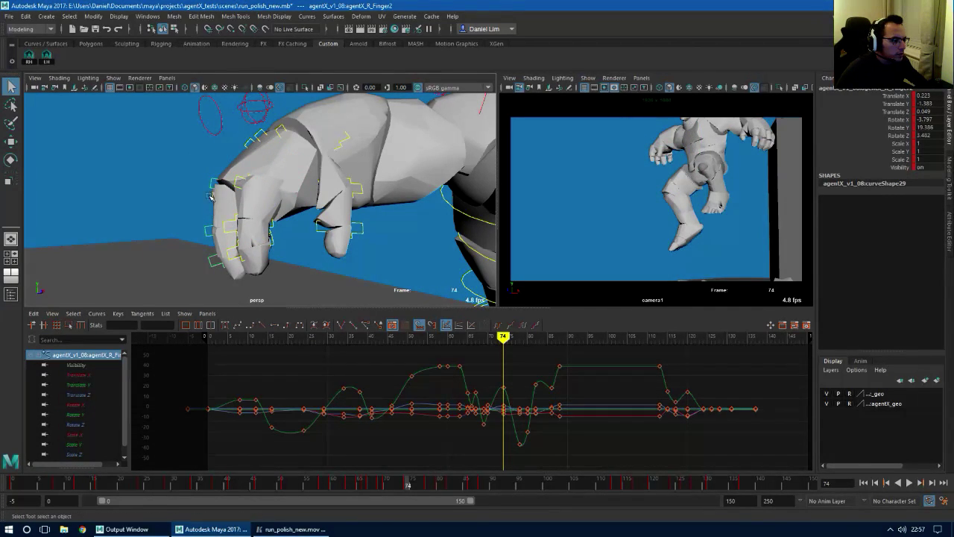
key("e")
left_click_drag(265, 217, 267, 220)
key("q")
Refine the finger pose seen from the front, rotating R_Finger3_0 to about X -6.6, Y 0.2, Z 11.7
left_click_drag(160, 216, 262, 179, "alt")
left_click(229, 182)
key("e")
key("q")
left_click(240, 146)
key("e")
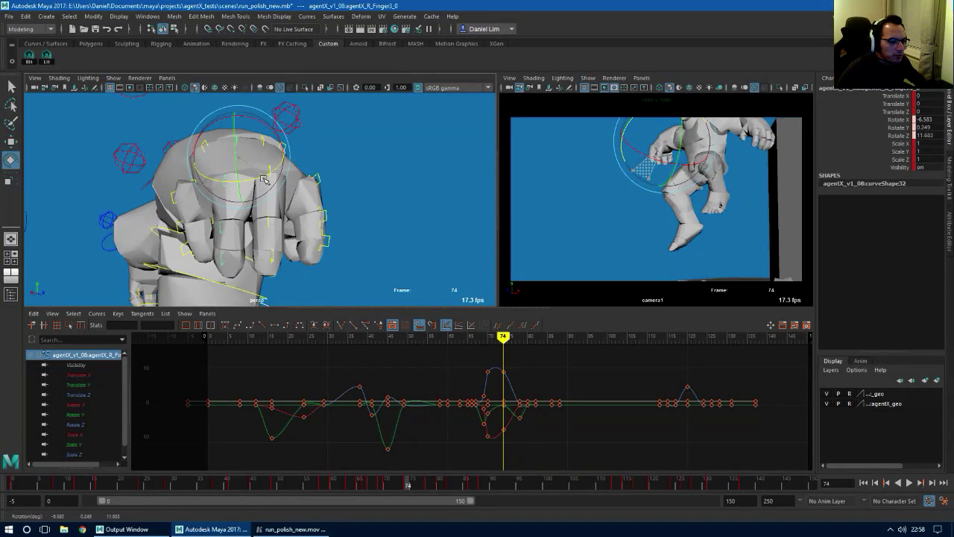
key("q")
Rotate R_Finger4_0 to about X -19.6, Y 2.4, Z 24.9 and adjust the bend of R_Finger4
left_click(205, 147)
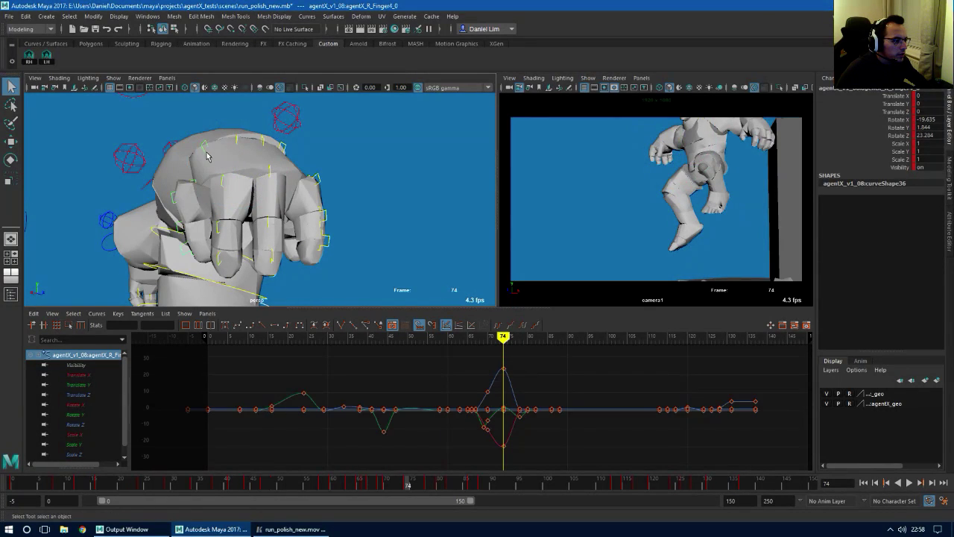
key("e")
left_click_drag(232, 173, 238, 173)
key("q")
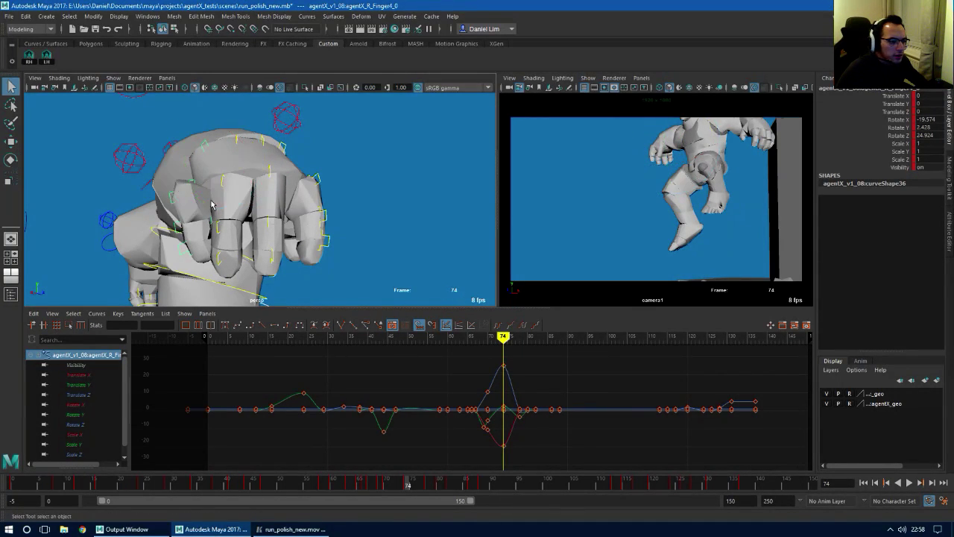
left_click(196, 185)
key("e")
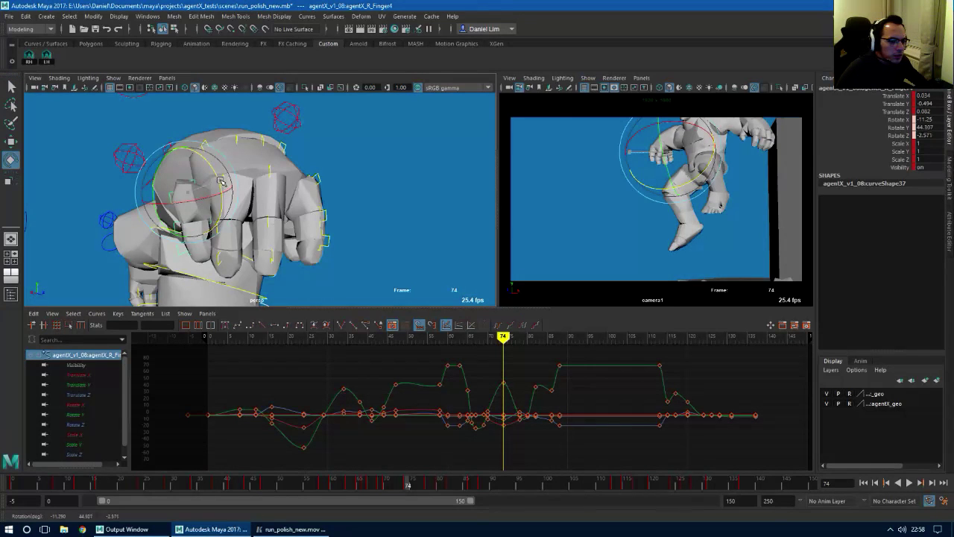
Rotate the little finger's outer two joints together, and turn R_Finger4_0 to about X -19.7, Y 0.4, Z 19.3
left_click(208, 225)
left_click_drag(208, 225, 241, 238, "alt")
left_click(212, 241, "shift")
key("e")
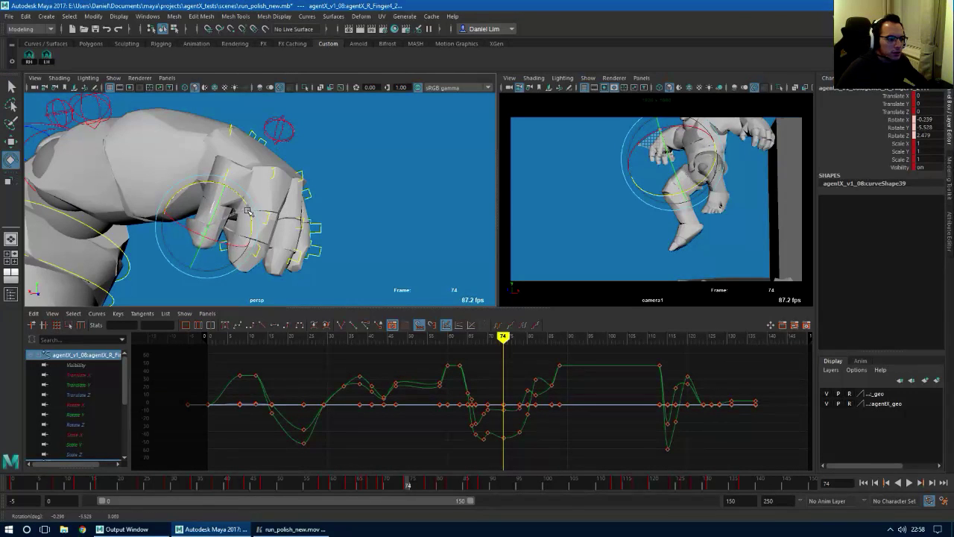
left_click(230, 136)
key("e")
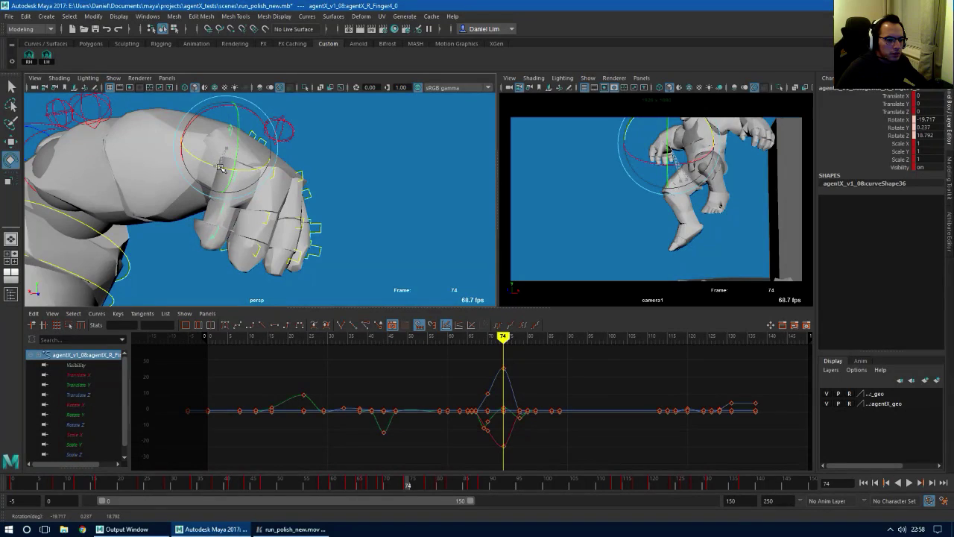
Try rotating the outer joints of the third finger together
left_click(254, 261)
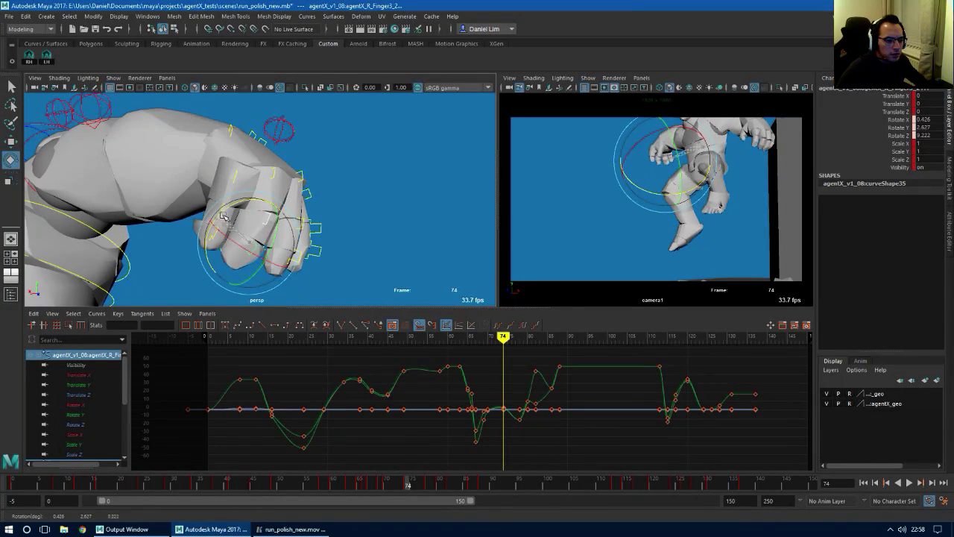
left_click_drag(223, 216, 231, 224)
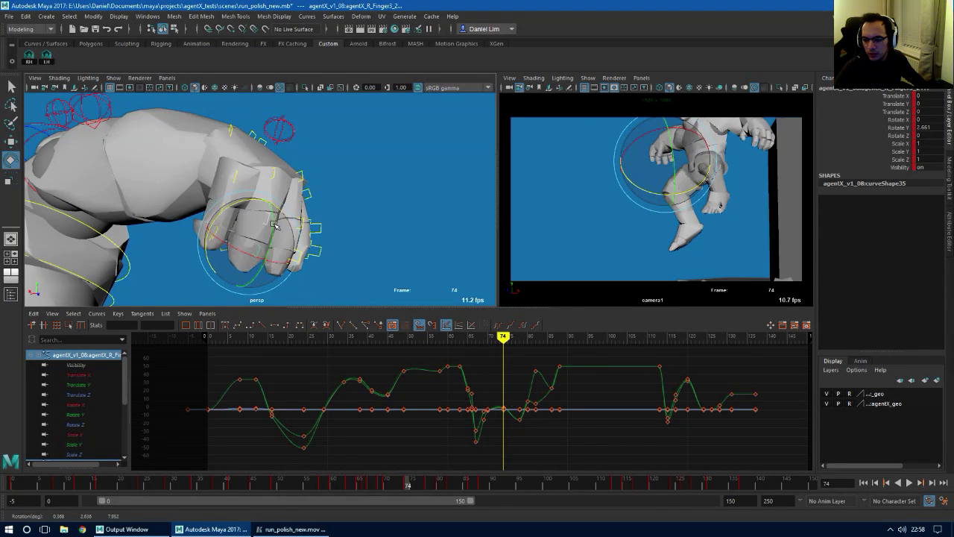
left_click_drag(298, 214, 222, 216, "alt")
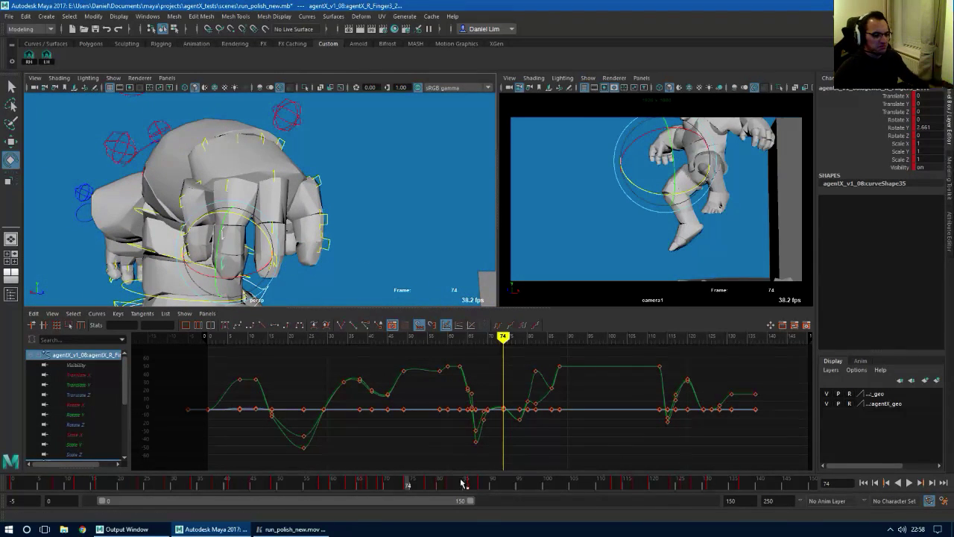
Select all right-hand finger controls and move their keys from frame 74 to frame 73
left_click(35, 56)
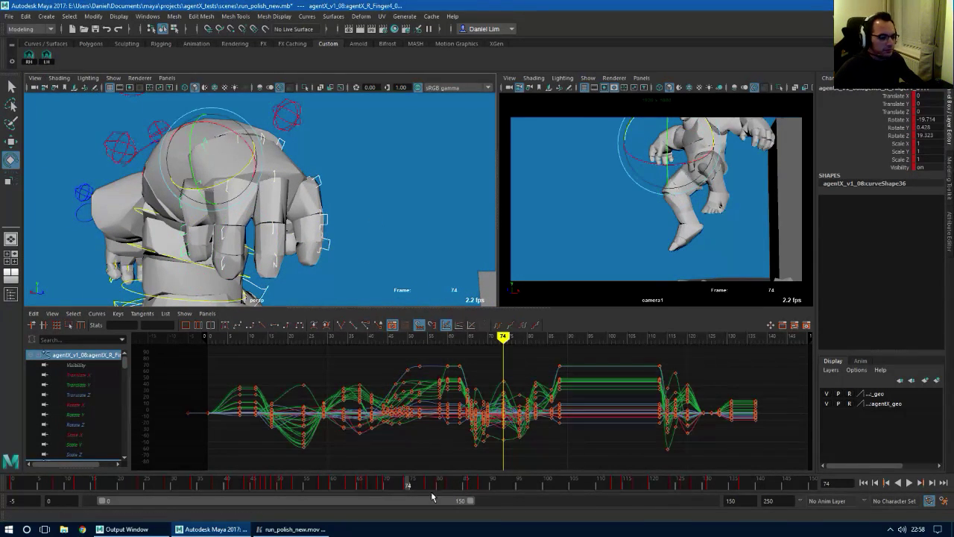
mouse_move(408, 488)
left_mouse_down()
mouse_move(360, 488)
mouse_move(407, 494)
mouse_move(382, 497)
mouse_move(398, 497)
left_mouse_up()
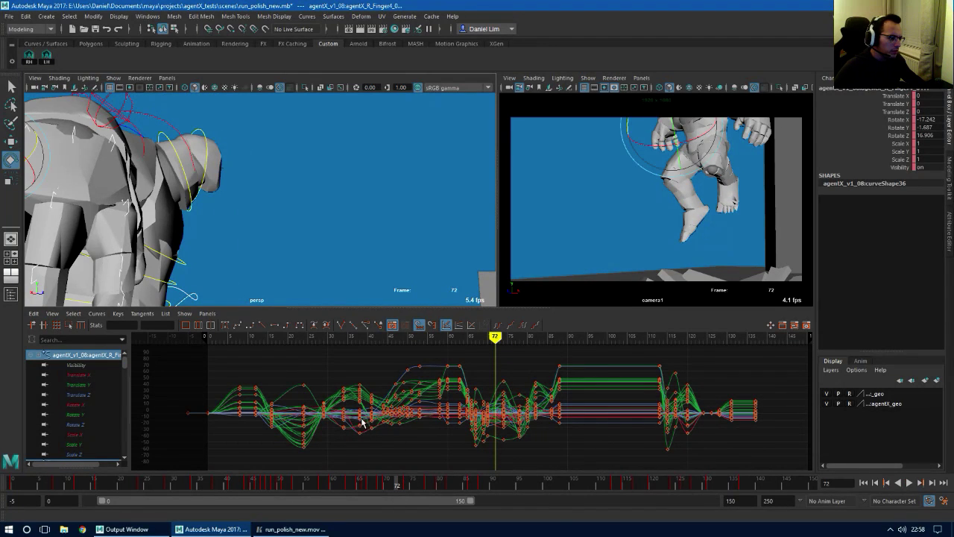
left_click(405, 489, "shift")
mouse_move(408, 490)
left_mouse_down()
mouse_move(376, 489)
mouse_move(406, 488)
mouse_move(398, 488)
left_mouse_up()
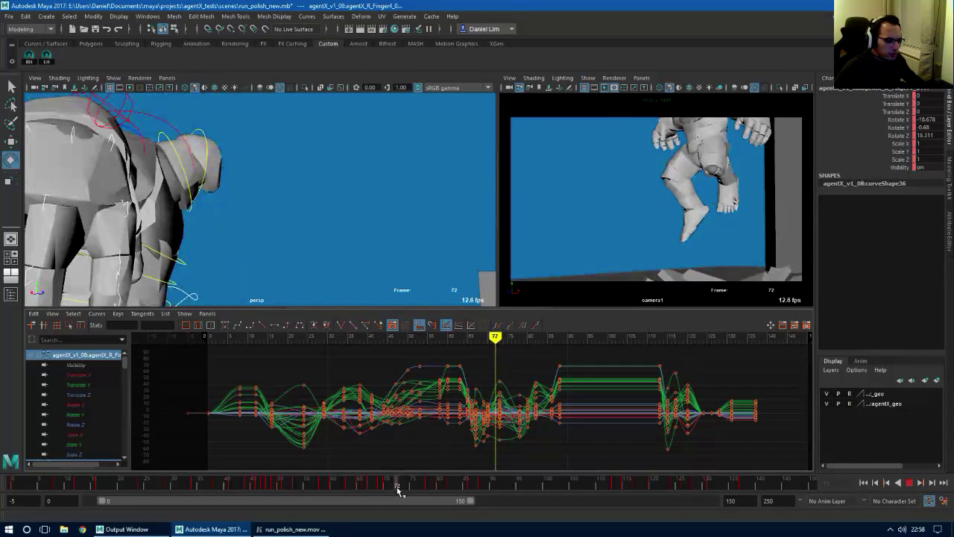
Step through frames 72 to 75 to check the right hand's finger poses around the moved key
left_click(401, 489)
double_click(402, 489)
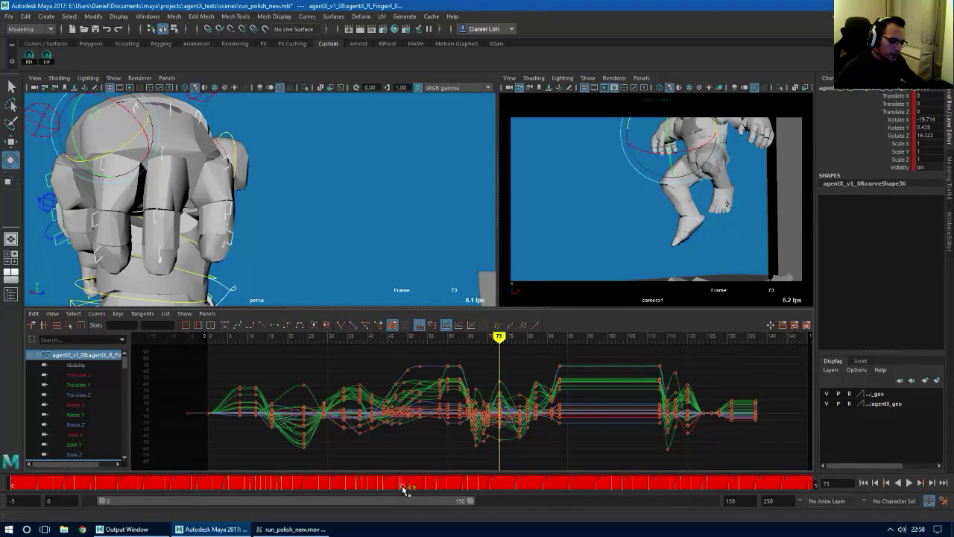
key("alt+comma")
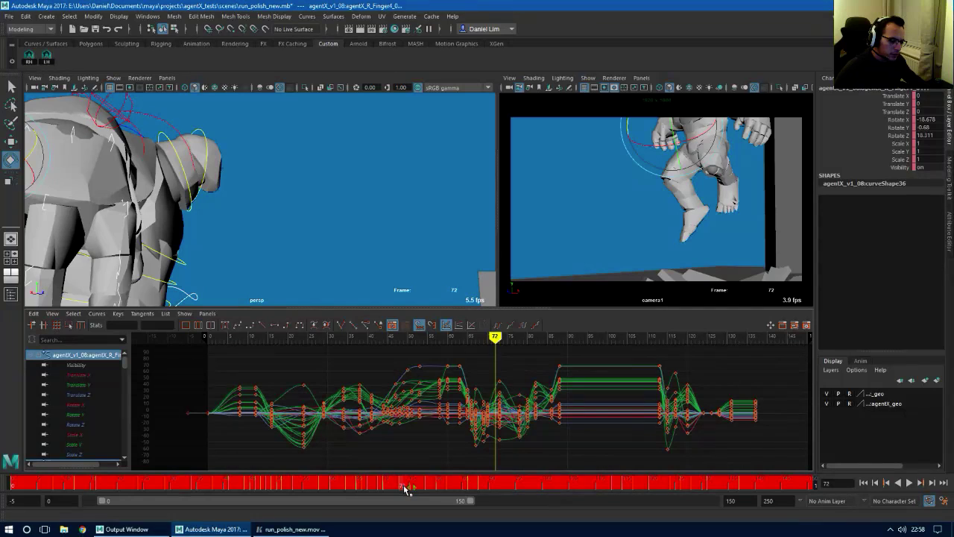
key("alt+period")
key("alt+period")
key("alt+period")
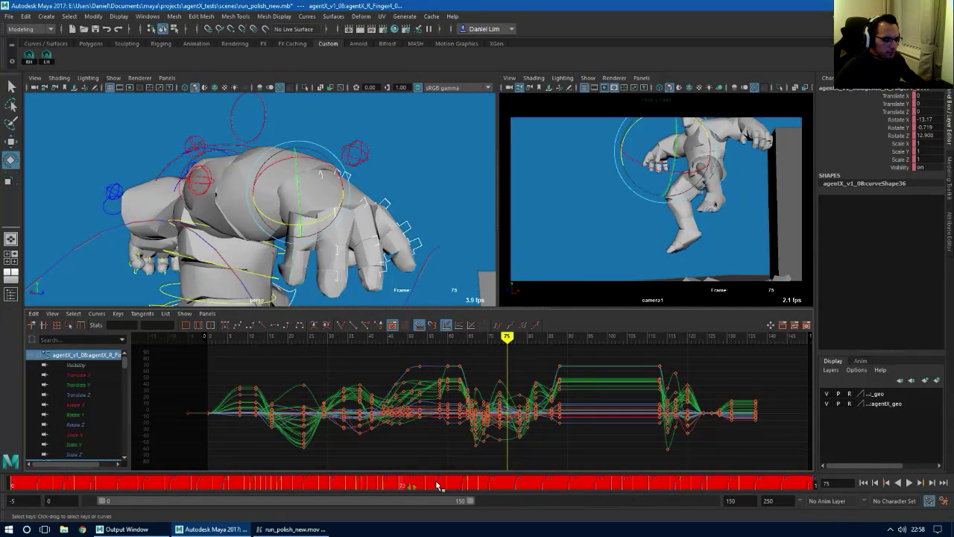
Compare the frame 73 hand pose with frames 81 to 85, and scrub the timeline to review the finger motion
left_click(441, 488)
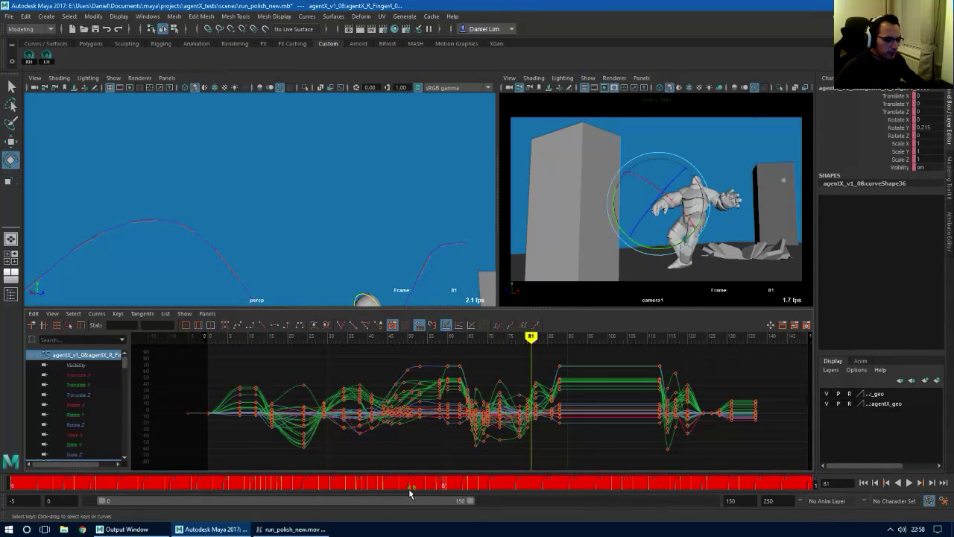
left_click(460, 485)
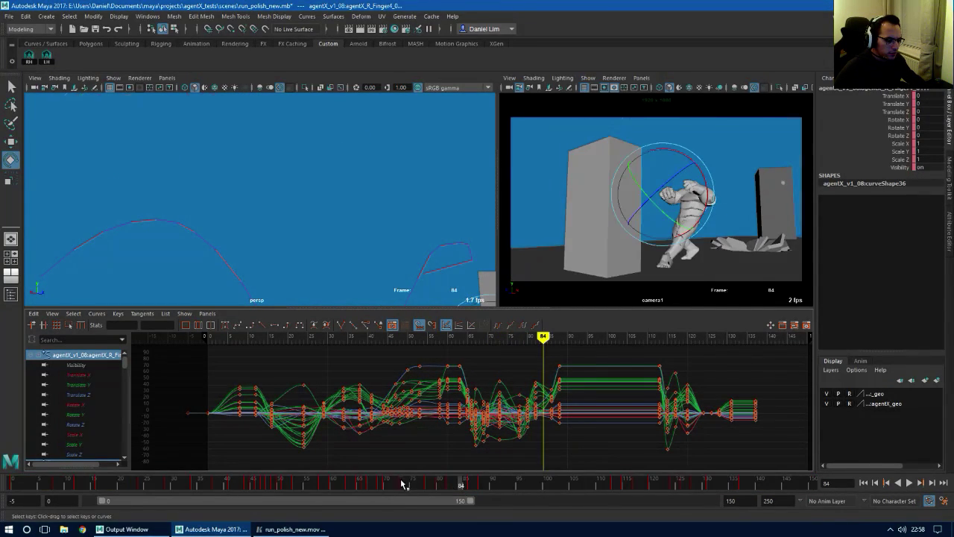
double_click(402, 484)
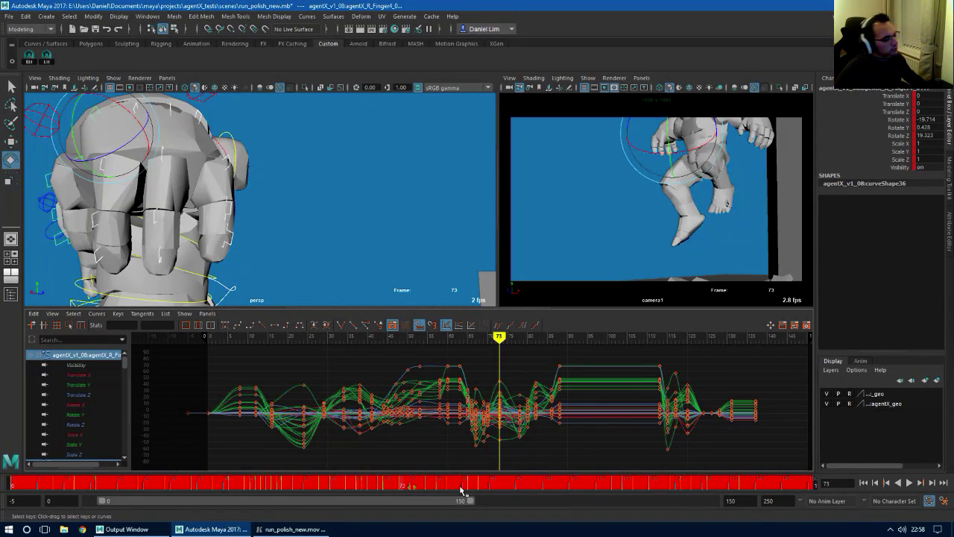
left_click(463, 489)
left_click(401, 487, "shift")
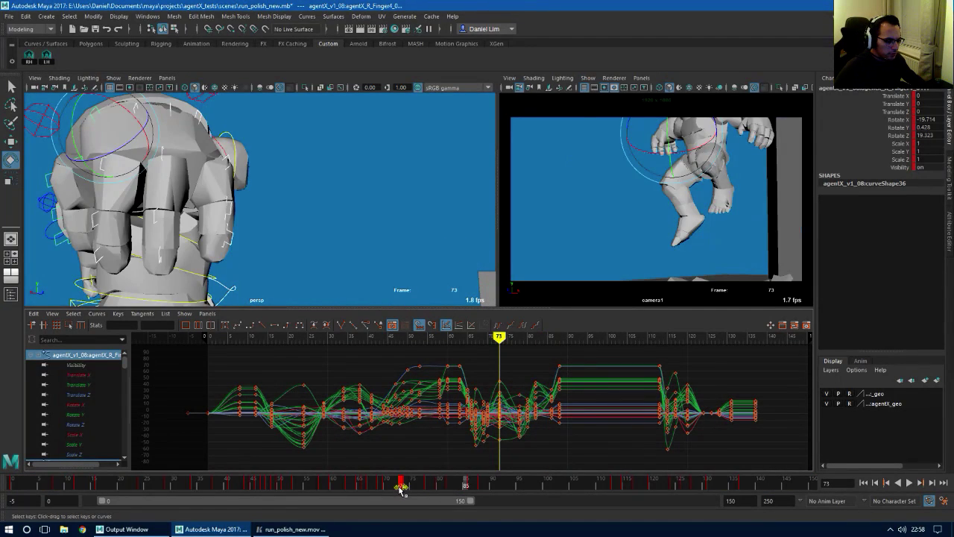
key("alt+v")
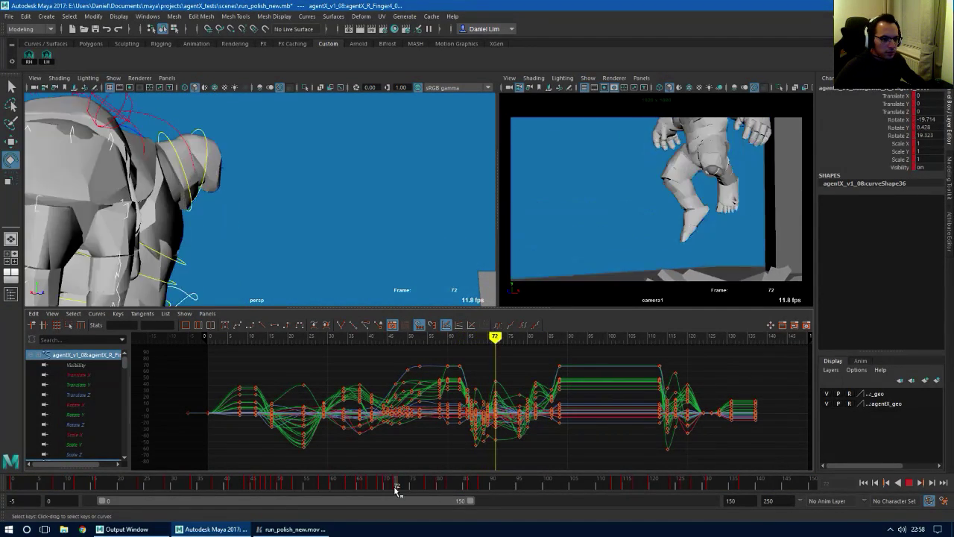
left_click_drag(396, 491, 407, 490)
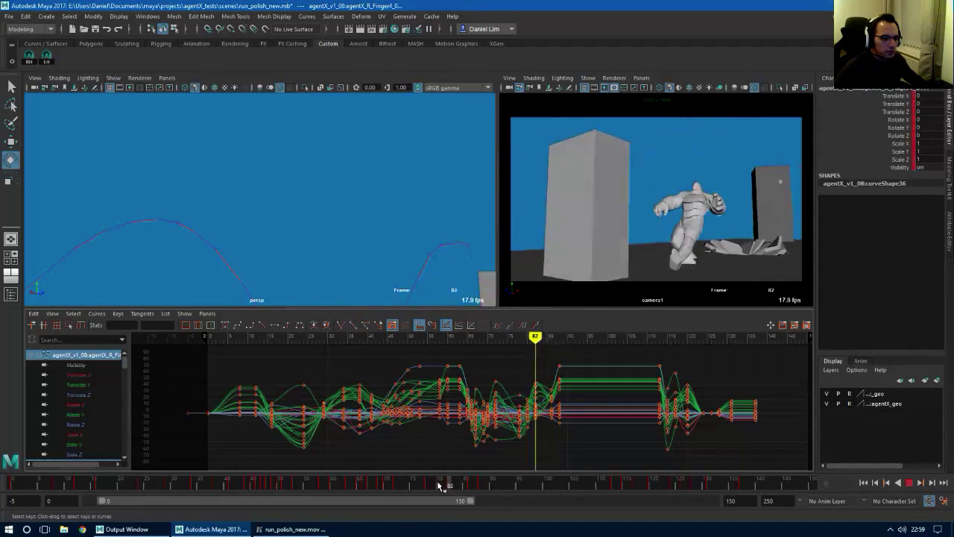
Playblast the full-size camera1 view, overwriting run_polish_new.mov, and close the old playblast player window
mouse_move(368, 497)
left_mouse_down()
mouse_move(465, 483)
mouse_move(381, 487)
left_mouse_up()
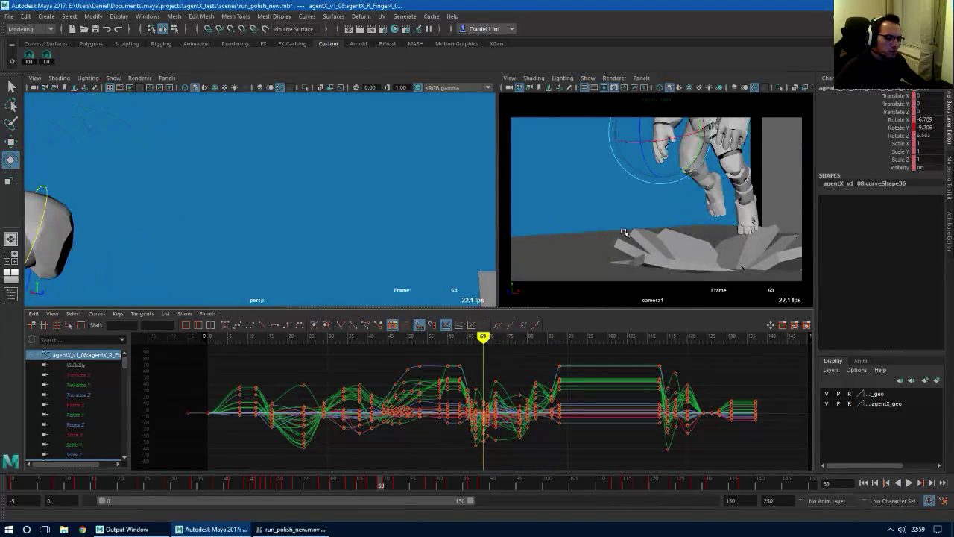
key("space")
left_click(255, 229)
key("space")
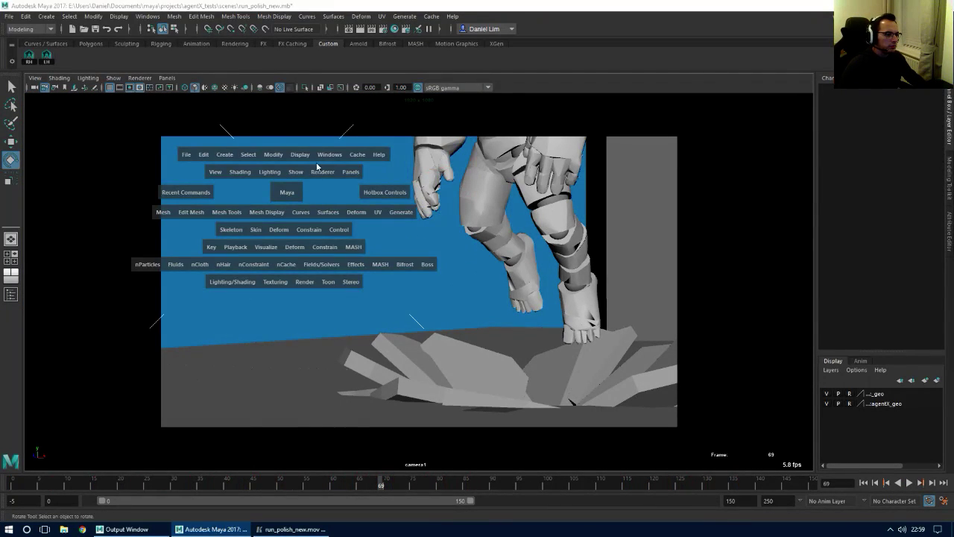
left_click(329, 156)
left_click(411, 284)
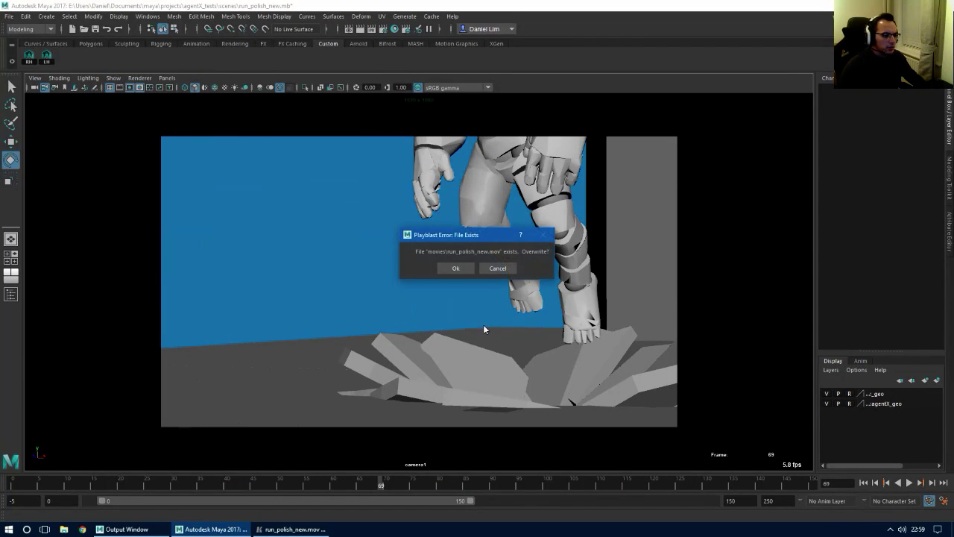
left_click(460, 266)
right_click(293, 528)
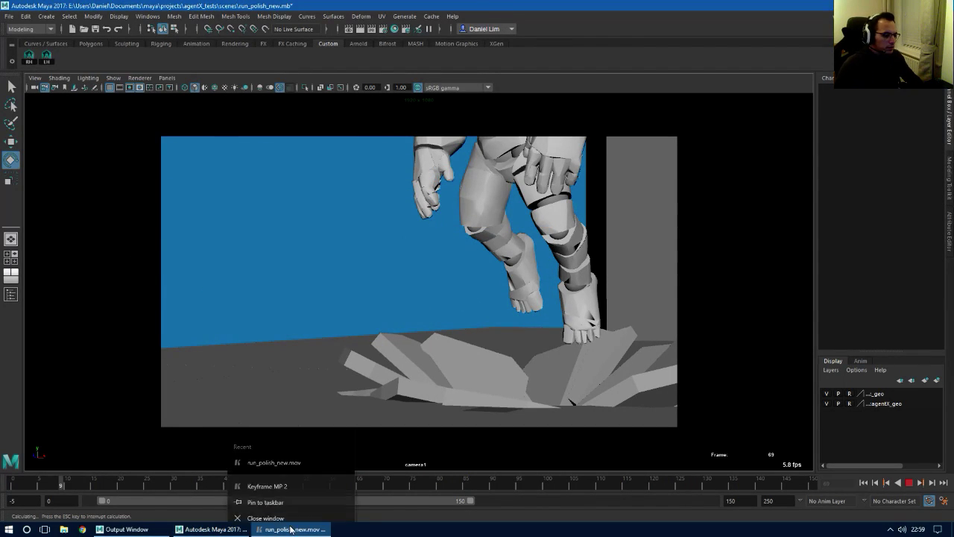
left_click(298, 508)
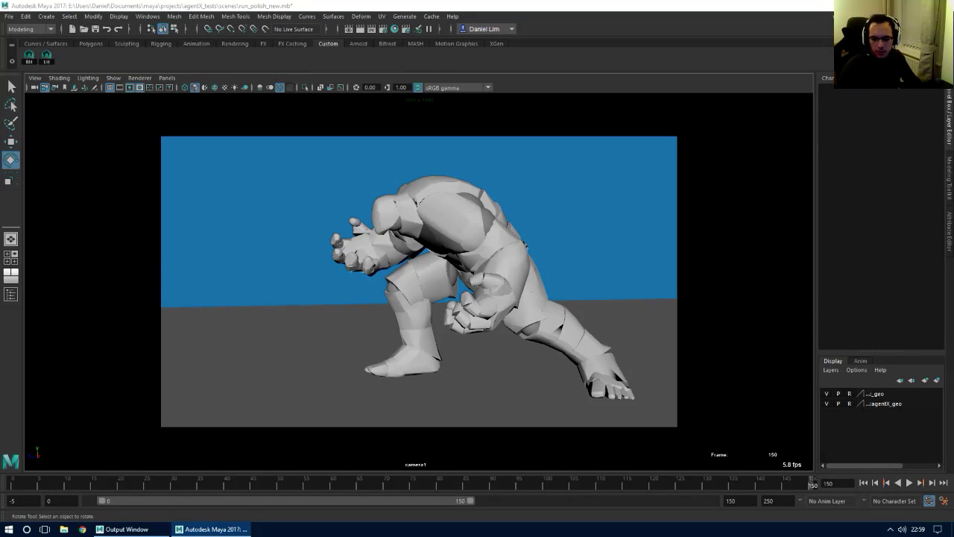
key("super")
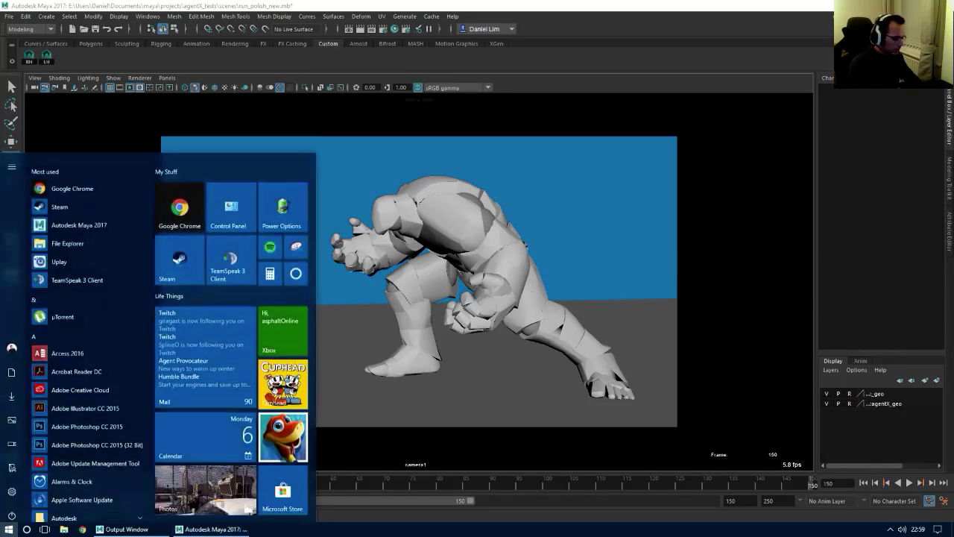
key("super")
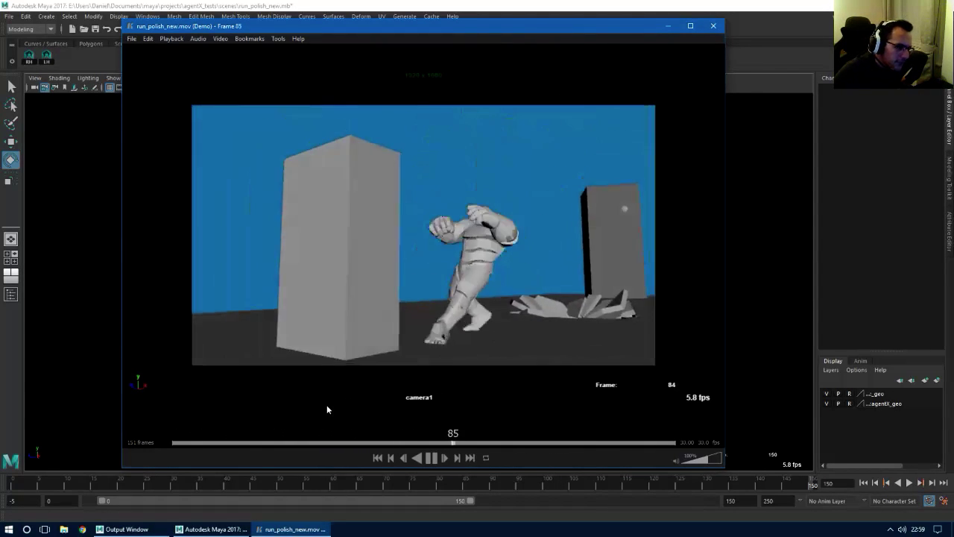
Play and scrub the new run_polish_new.mov playblast to review the animation, pause it and minimize the player
left_click_drag(313, 443, 410, 440)
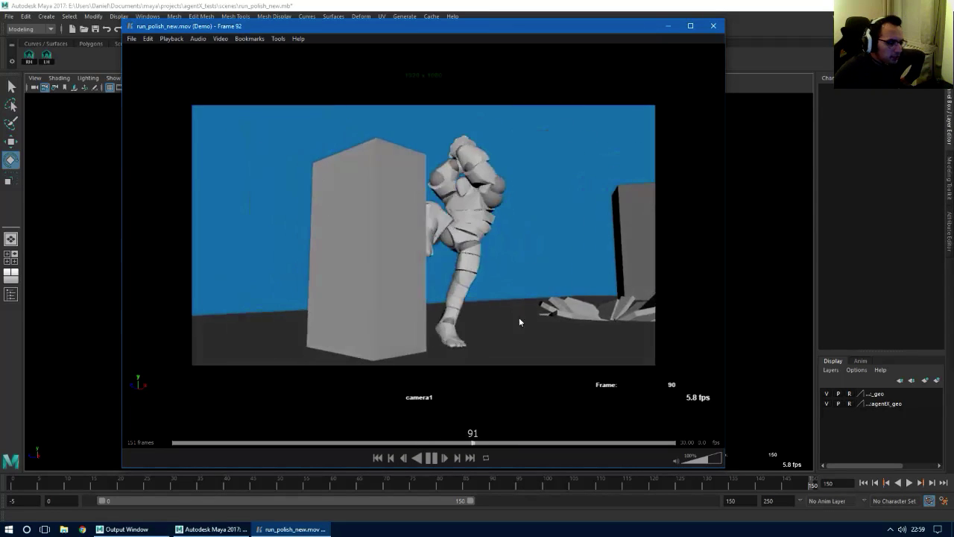
key("space")
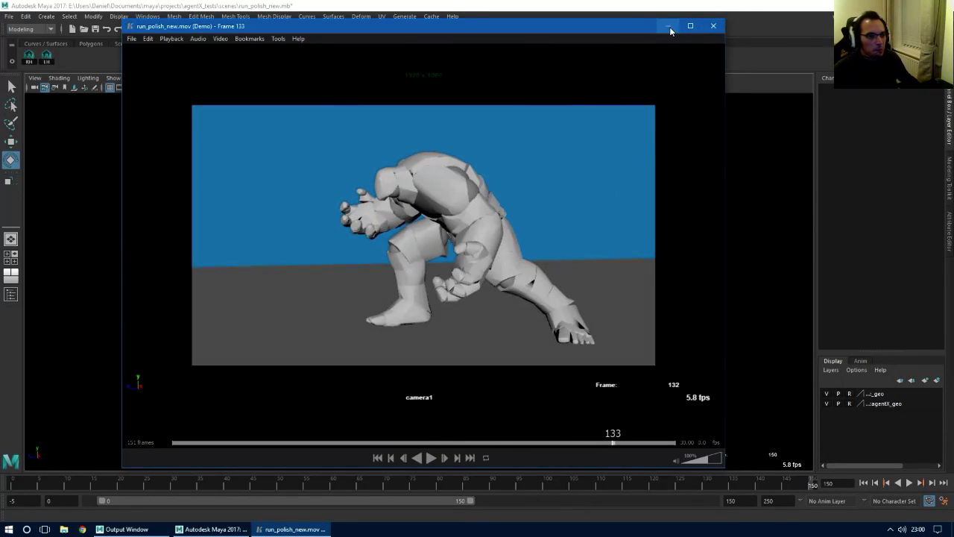
left_click(668, 26)
Go to frame 49 and display all object types in the full-size perspective view of the whole scene
left_click_drag(336, 489, 275, 483)
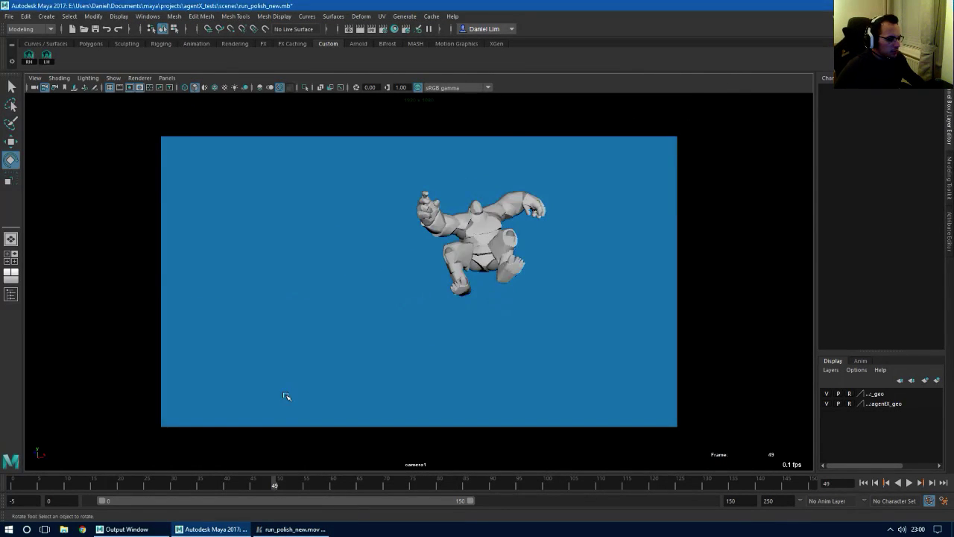
left_click(23, 297)
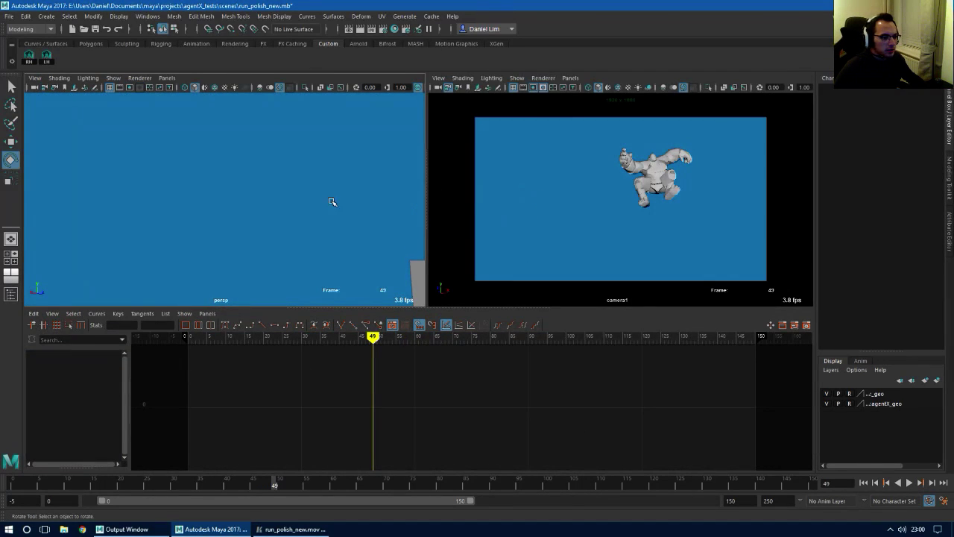
key("space")
key("a")
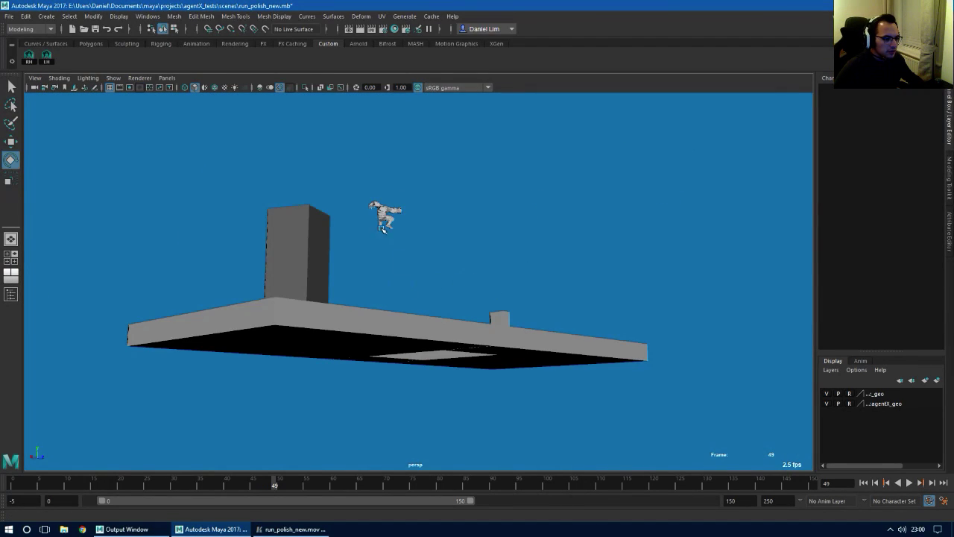
left_click_drag(383, 229, 322, 233, "alt")
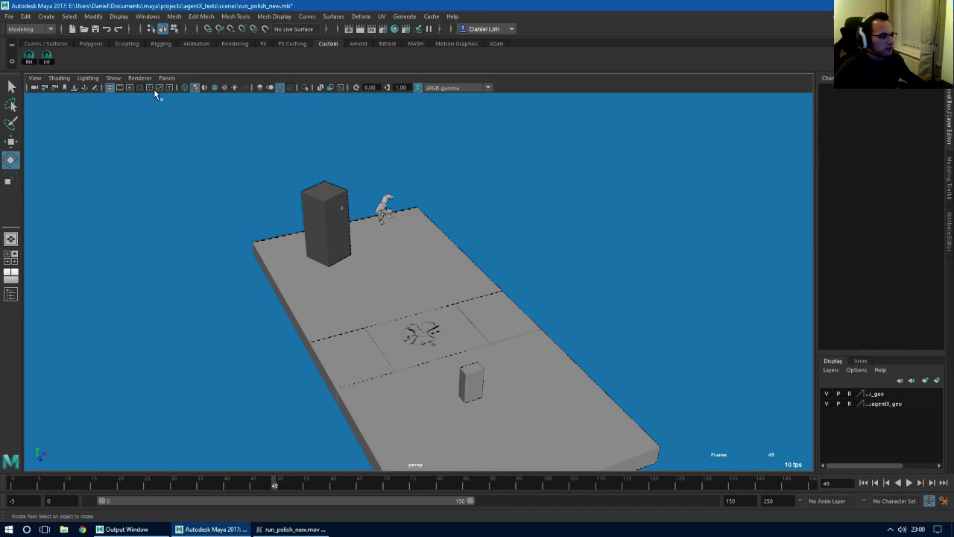
left_click(113, 78)
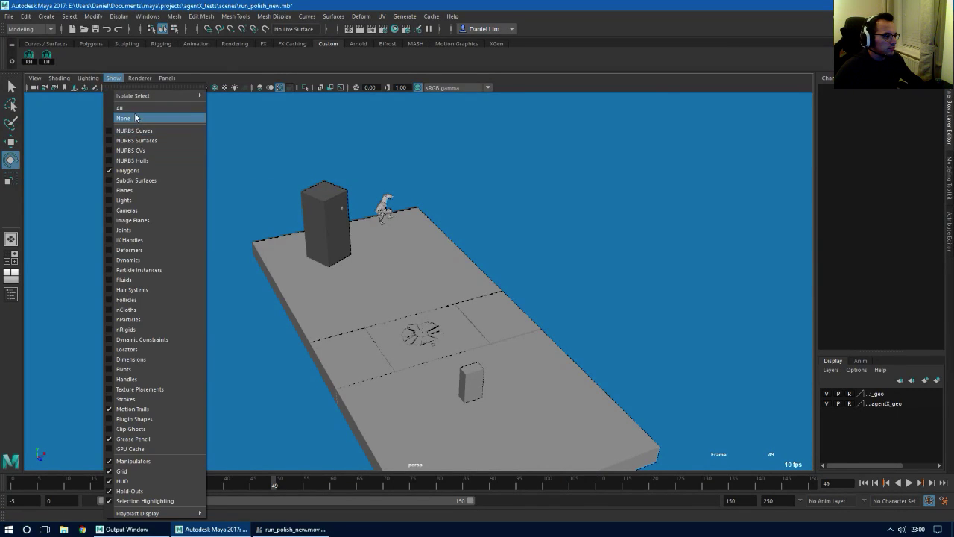
left_click(136, 118)
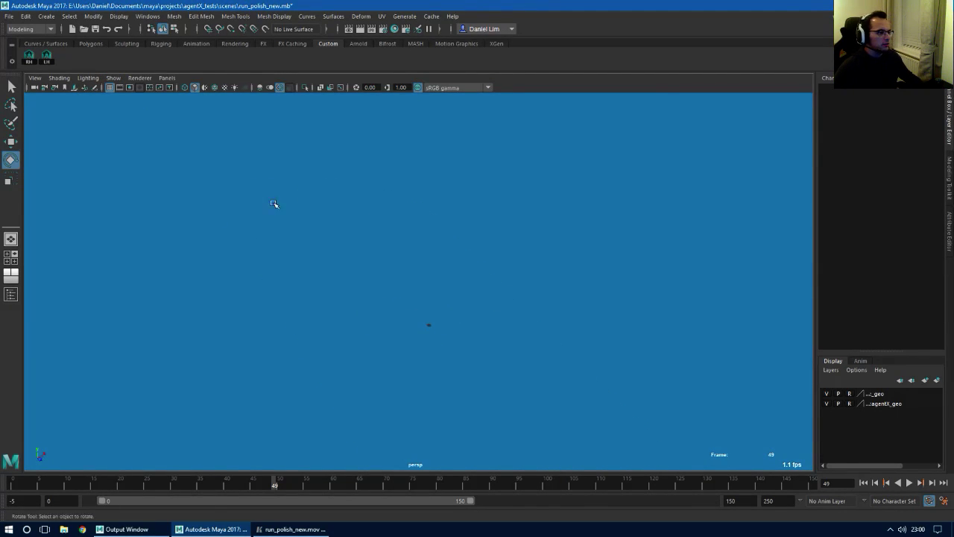
left_click(119, 78)
left_click(126, 106)
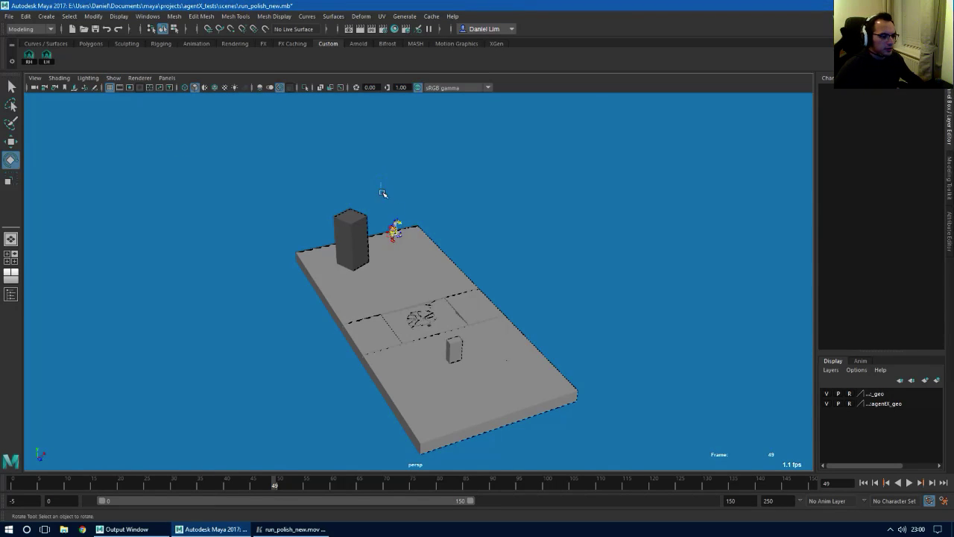
Frame the character in the perspective view and select all right-hand finger controls
left_click_drag(381, 183, 415, 252)
key("f")
left_click_drag(524, 341, 392, 321, "alt")
left_click_drag(556, 370, 464, 375, "alt")
right_click_drag(464, 375, 658, 362, "alt")
left_click(27, 57)
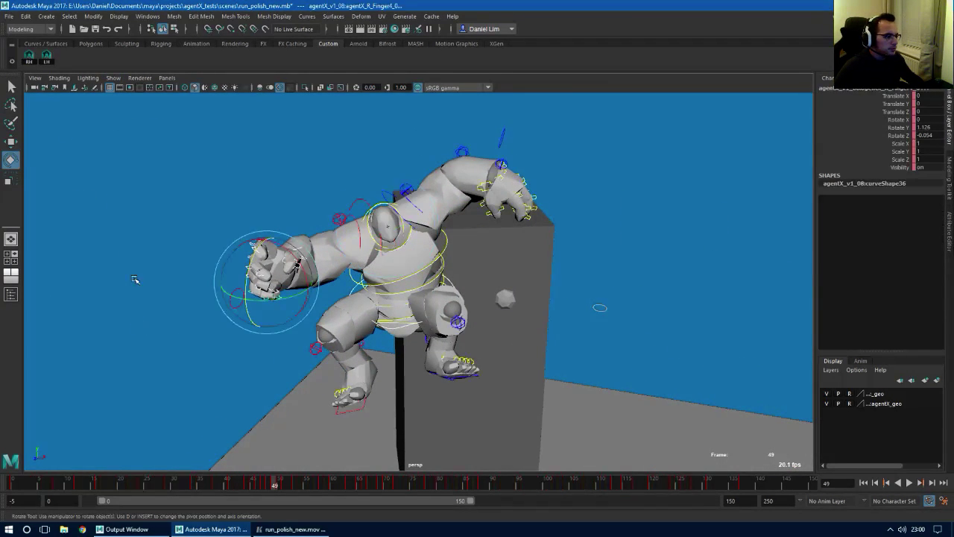
Return to the multi-panel layout, then play and scrub the animation between frames 49 and 89 to check the hand motion
key("space")
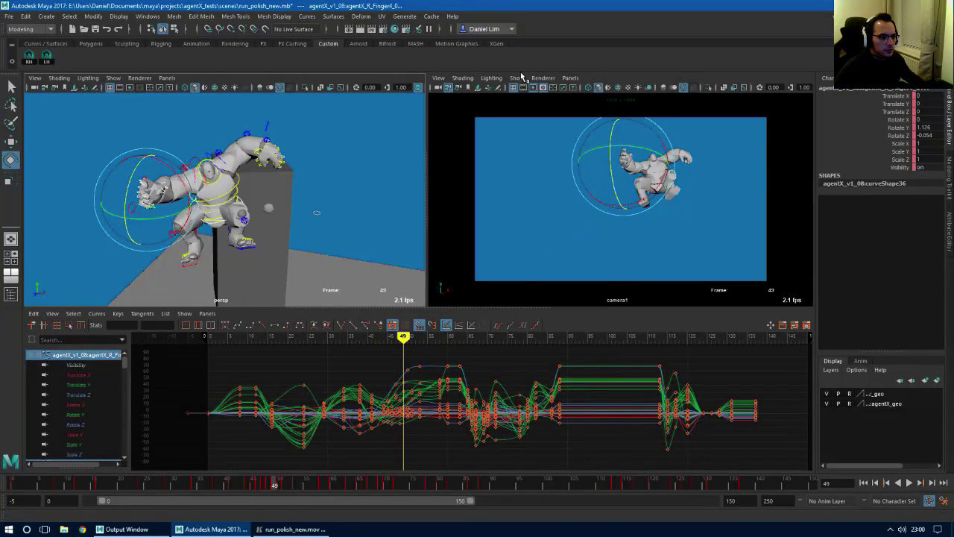
left_click(516, 77)
left_click(622, 44)
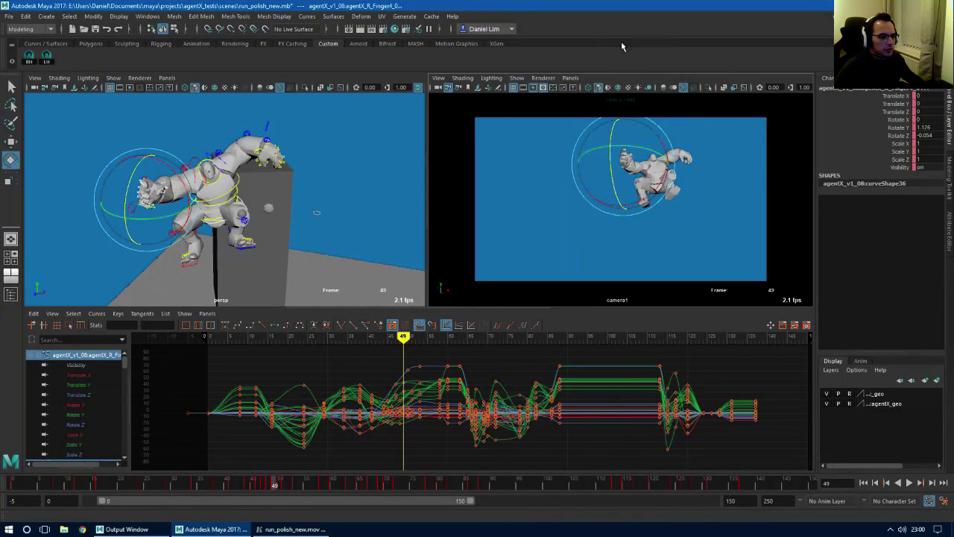
left_click_drag(301, 489, 399, 488)
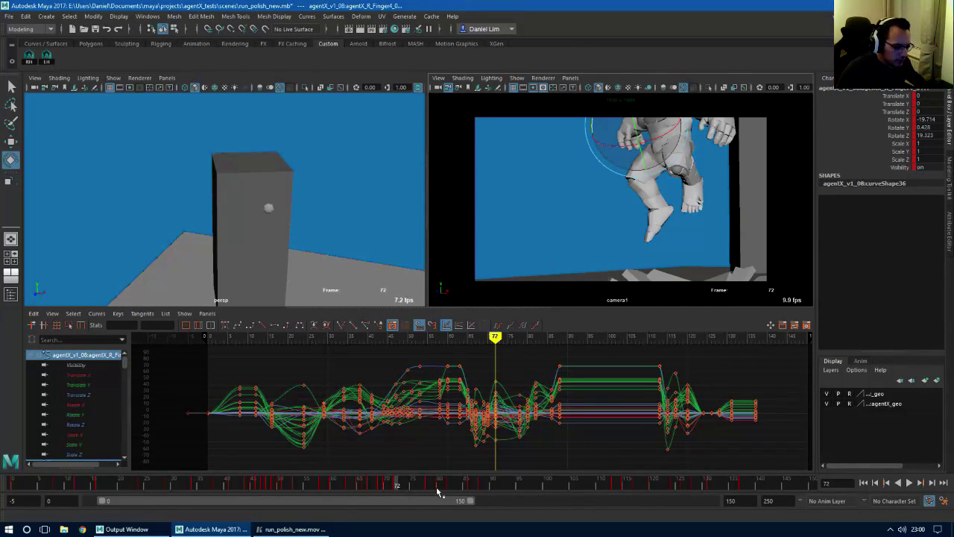
key("alt+v")
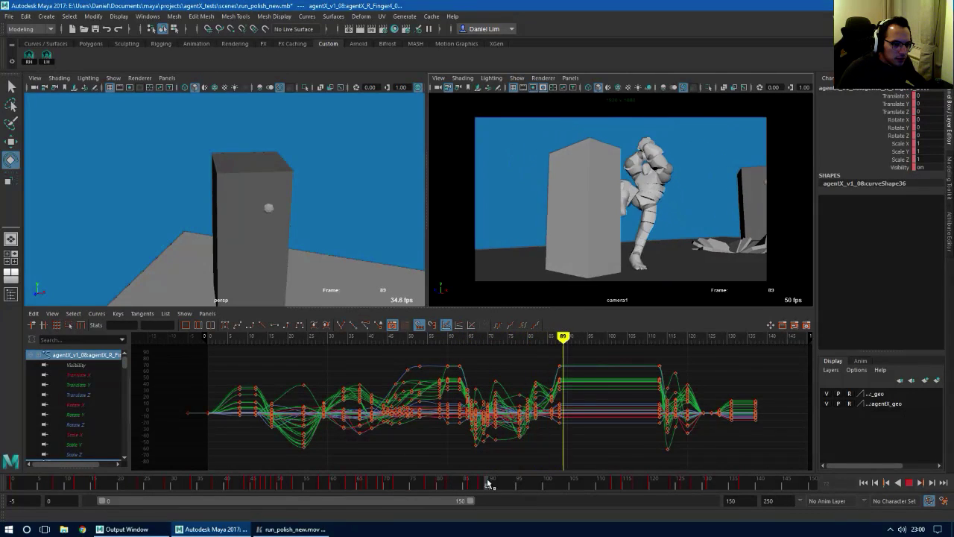
left_click_drag(449, 483, 332, 484)
Bring up the run_polish_new.mov playblast and open Google Drive in a Chrome window
left_click(291, 529)
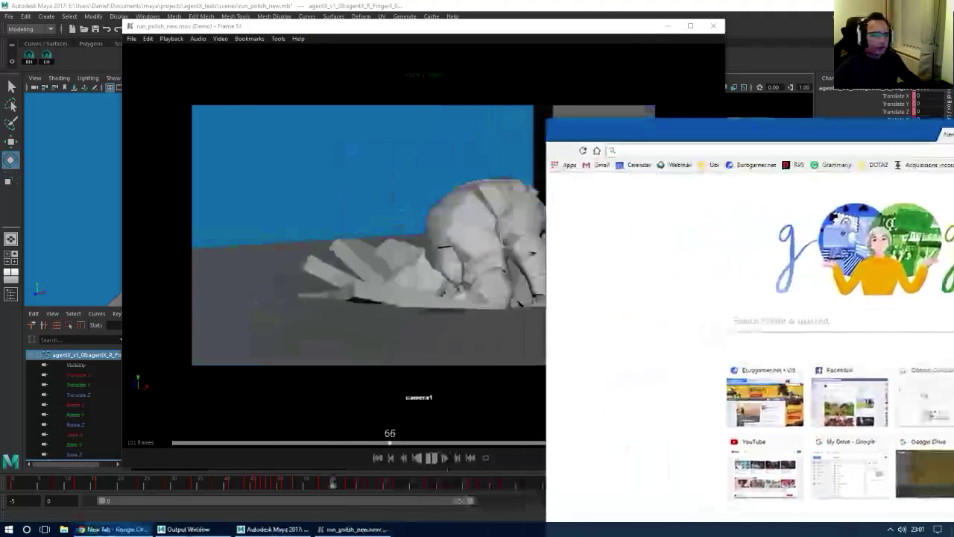
left_click_drag(953, 134, 615, 132)
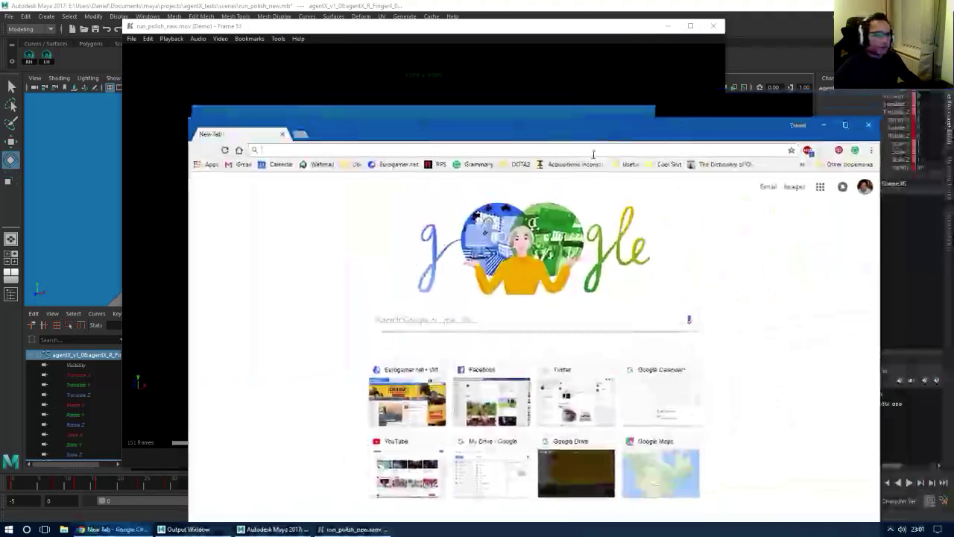
type("drive")
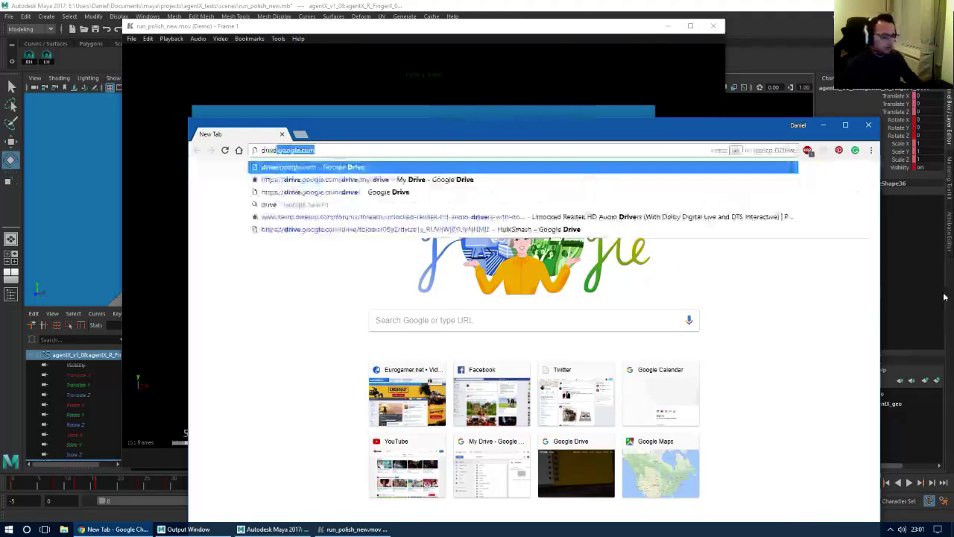
left_click_drag(648, 126, 953, 112)
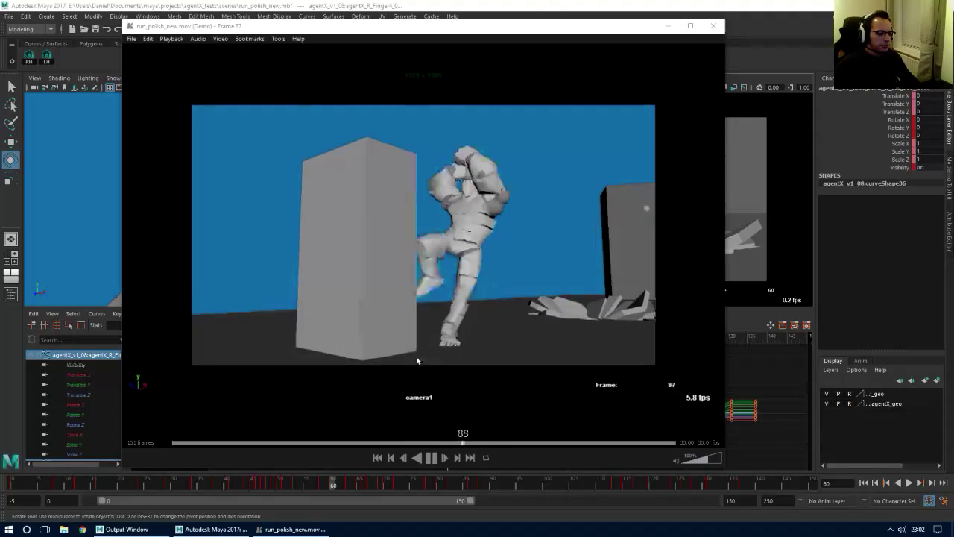
Pause and minimize the playblast player, and maximize the Chrome window with the reference video Comp_1280.mp4 from the HulkSmash folder
left_click(432, 458)
left_click(668, 27)
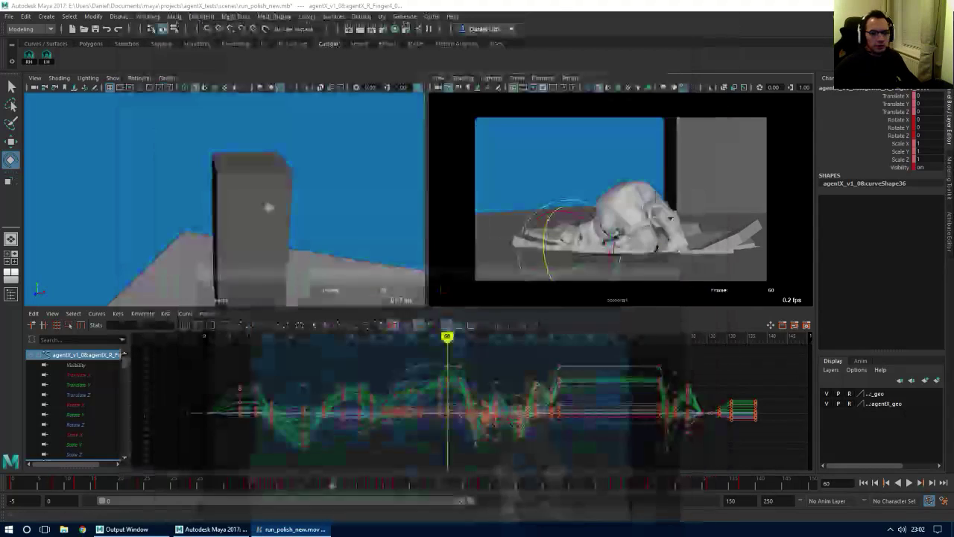
left_click_drag(953, 114, 900, 113)
double_click(900, 112)
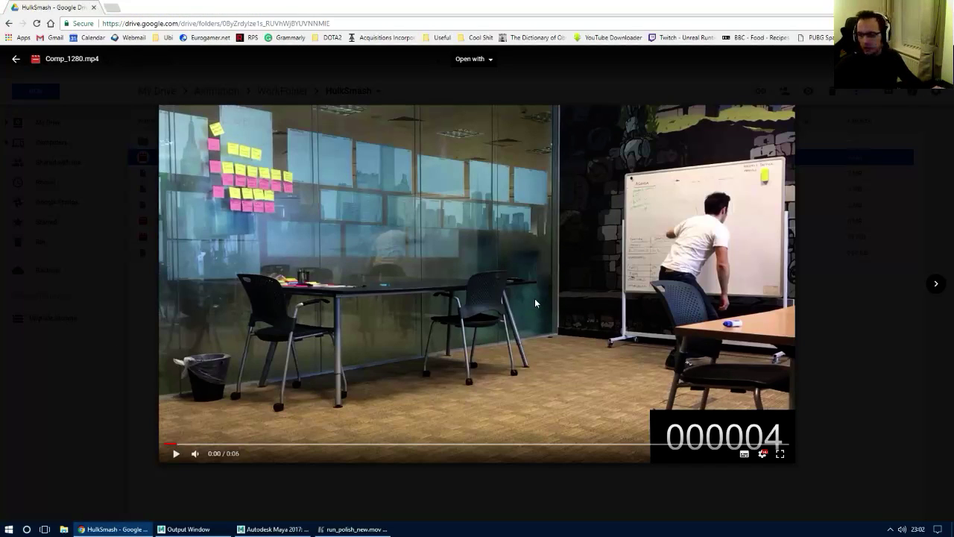
Play the Comp_1280.mp4 reference video through and replay it at a lower volume
left_click(177, 454)
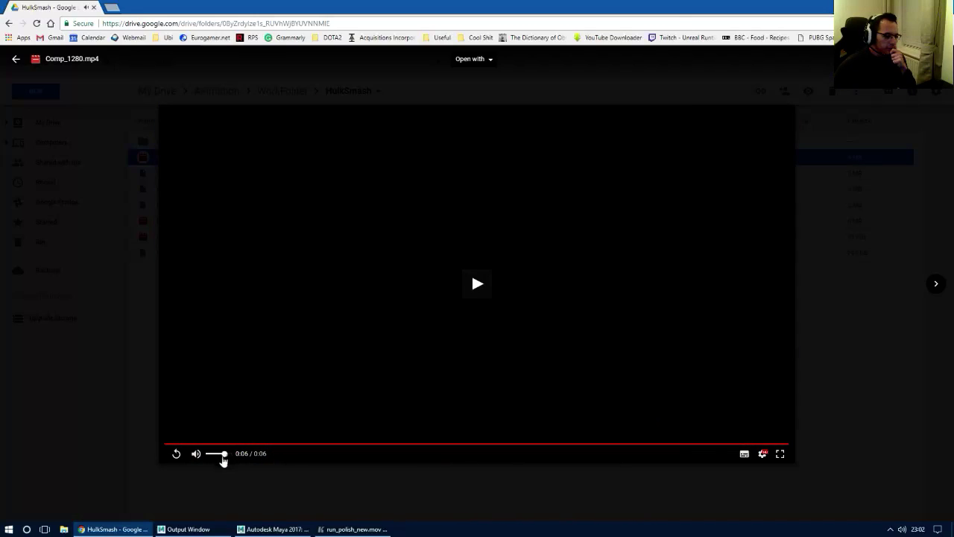
left_click(176, 455)
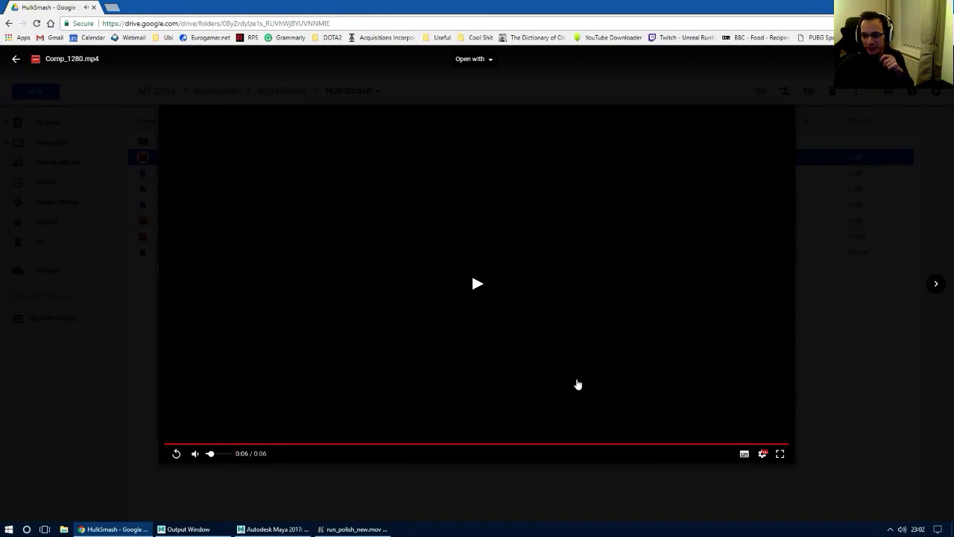
key("alt+Tab")
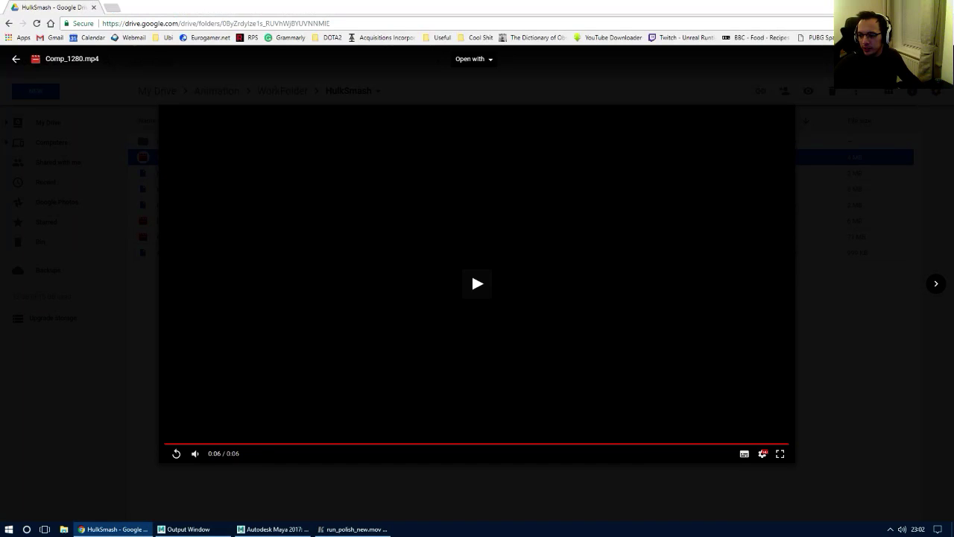
left_click_drag(692, 442, 669, 453)
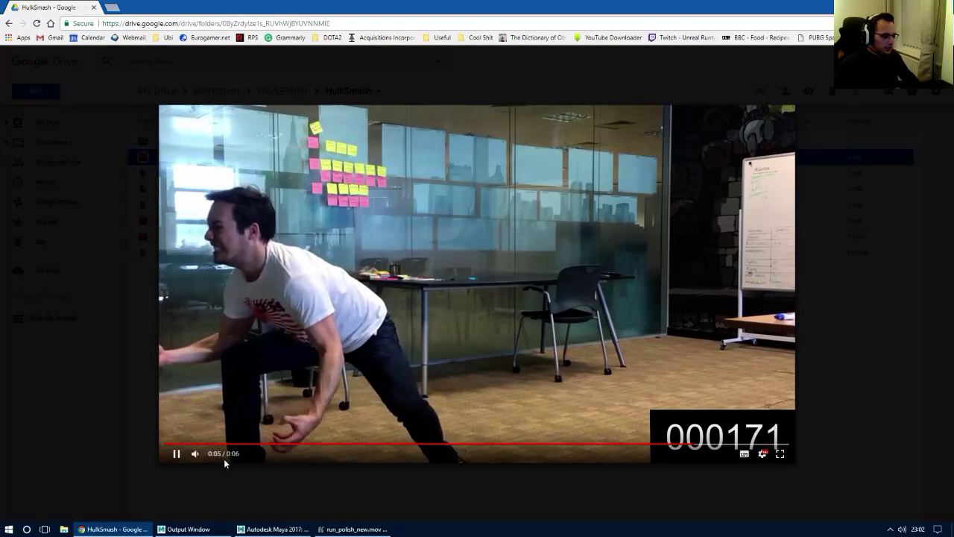
mouse_move(210, 458)
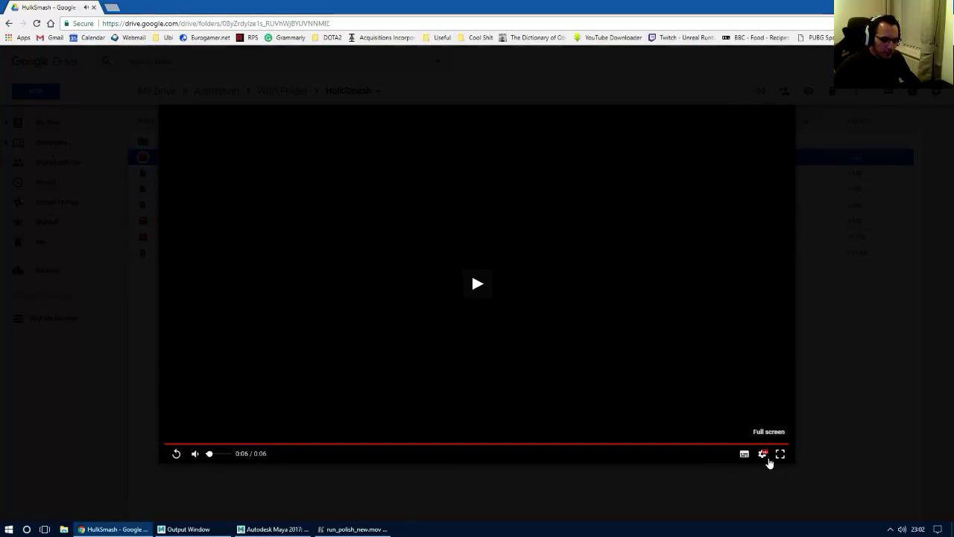
Replay the last second of the reference video repeatedly to study the actor's hands and fingers in the final pose
left_click(744, 447)
left_click(743, 448)
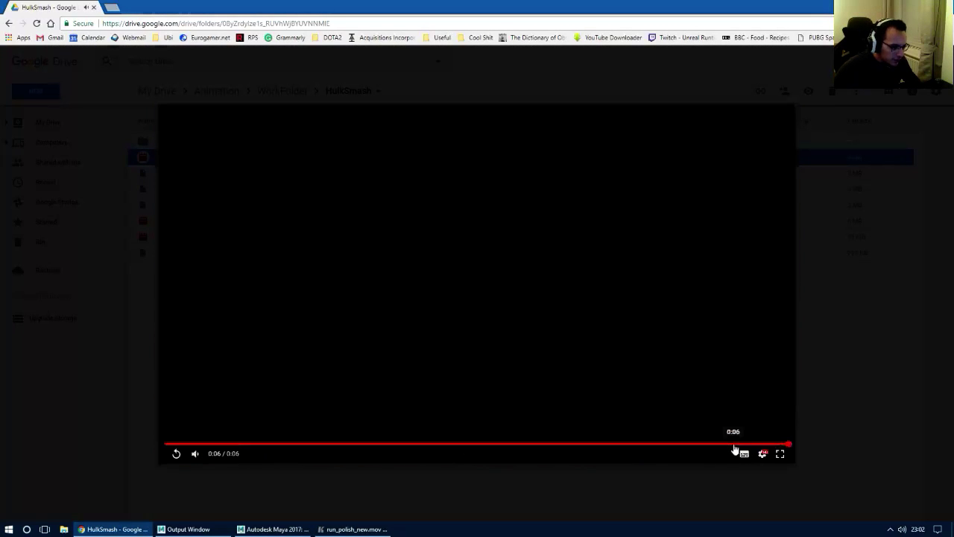
left_click(735, 449)
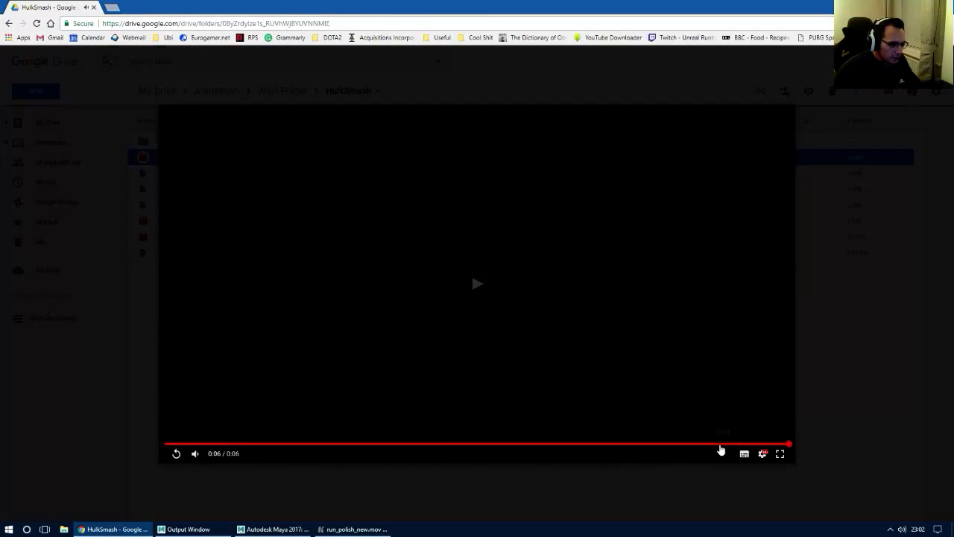
left_click(719, 450)
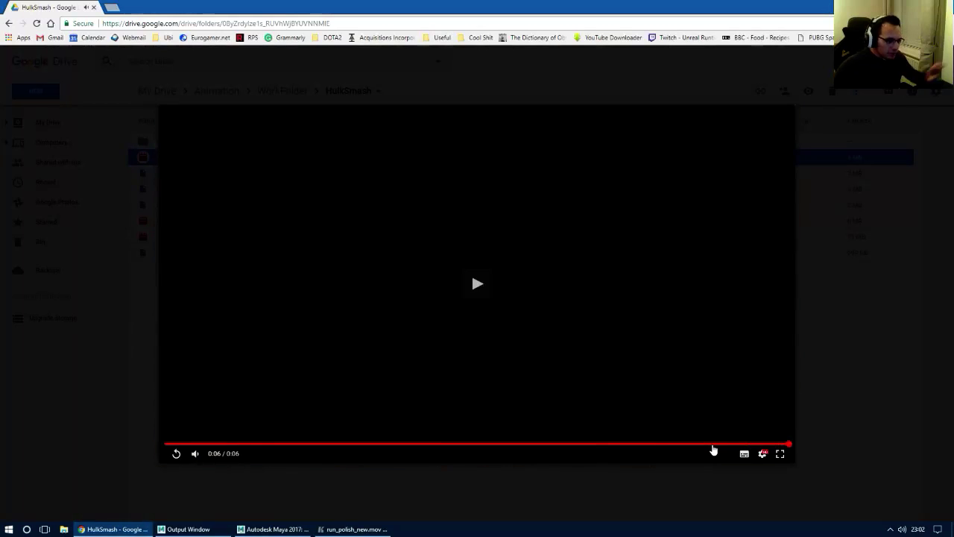
left_click(713, 445)
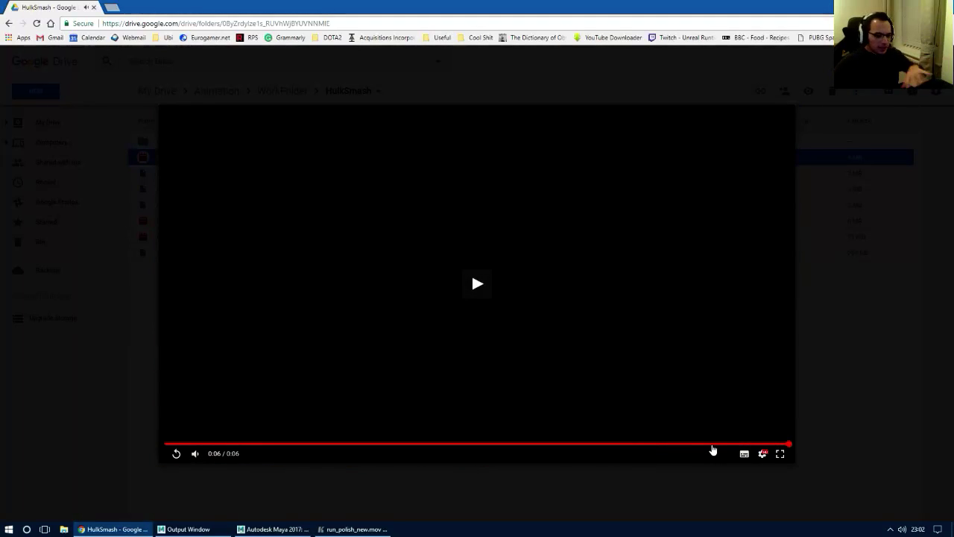
left_click(703, 449)
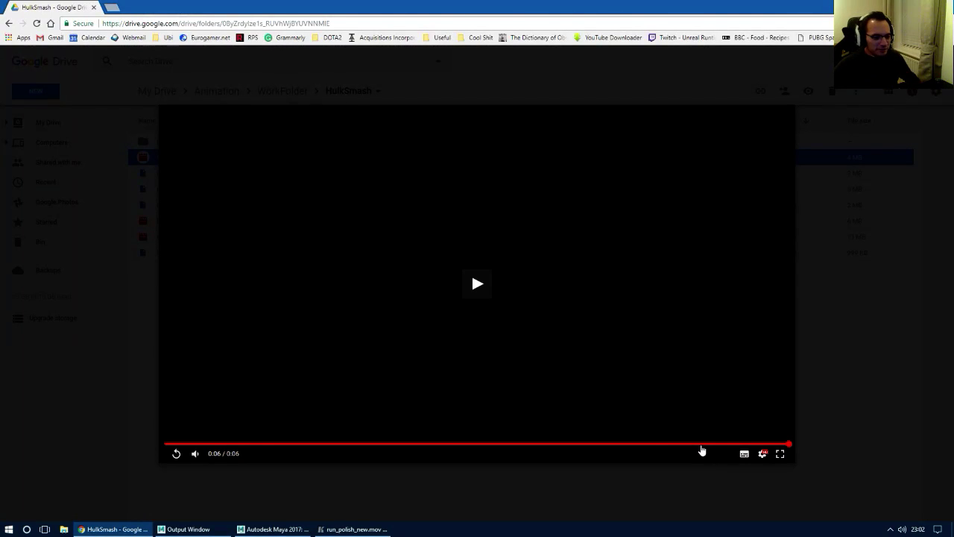
left_click(702, 447)
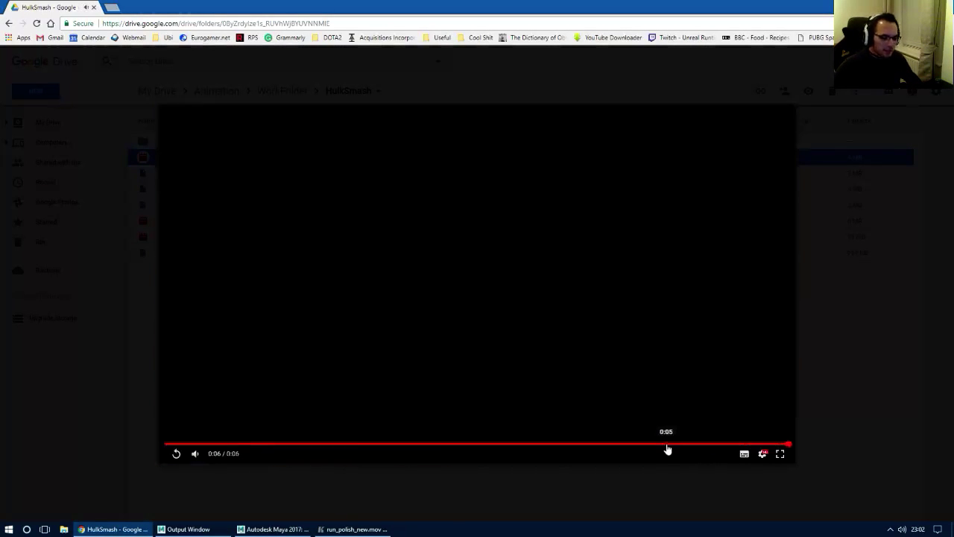
left_click(667, 446)
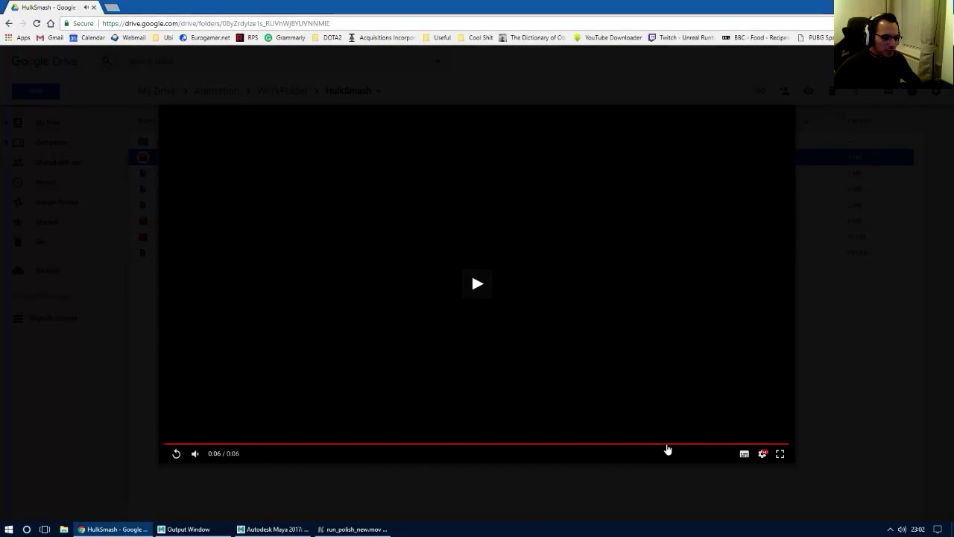
left_click(668, 446)
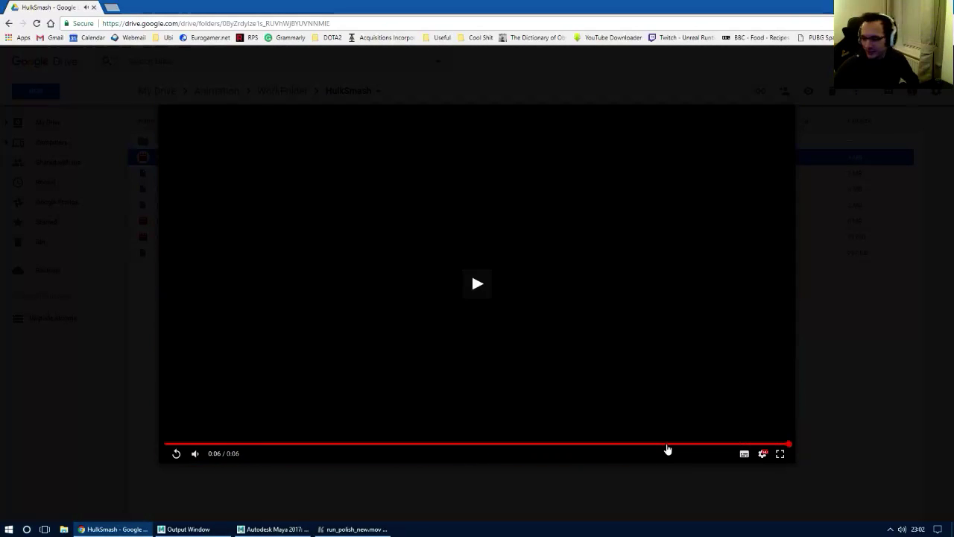
left_click(669, 446)
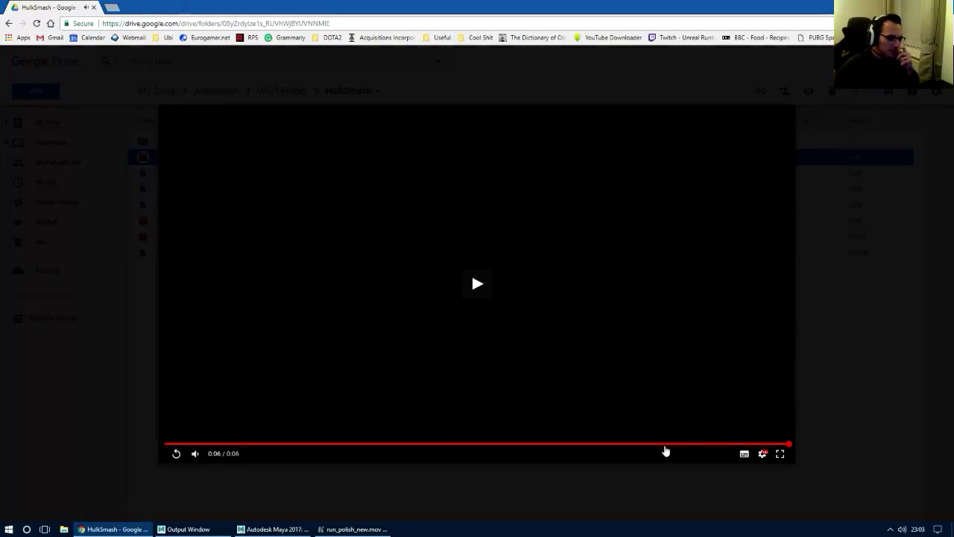
left_click(665, 447)
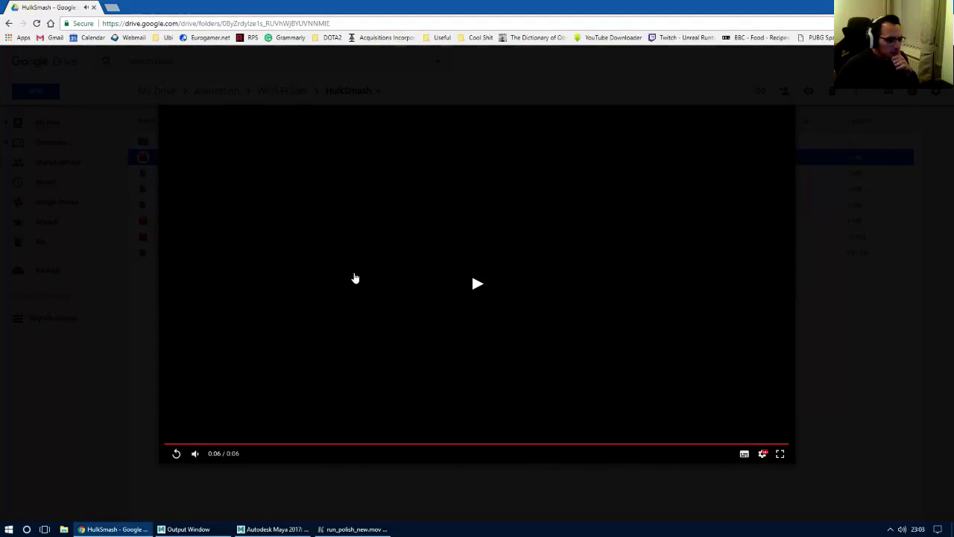
left_click(699, 443)
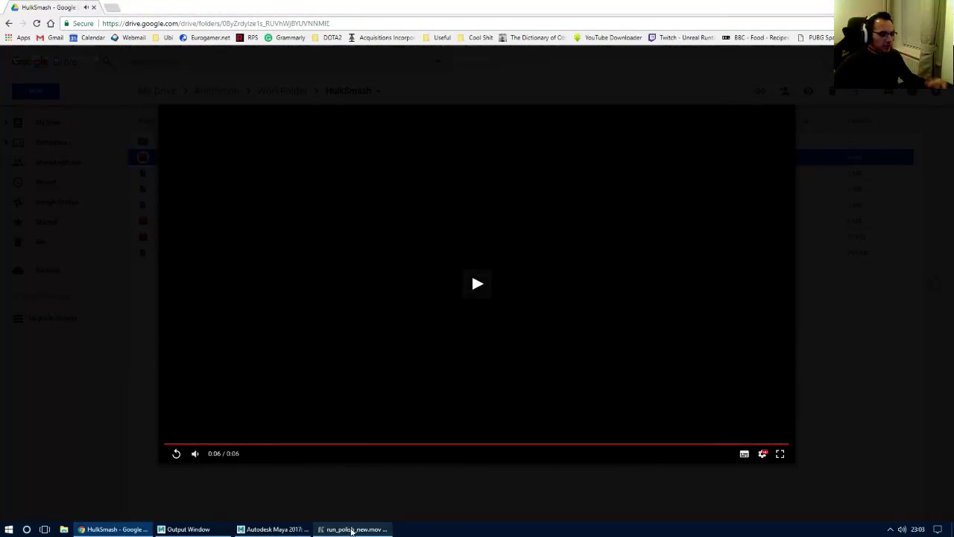
Switch to the run_polish_new.mov playblast, pause it and scrub to frame 136 to compare the final hand pose
left_click(347, 529)
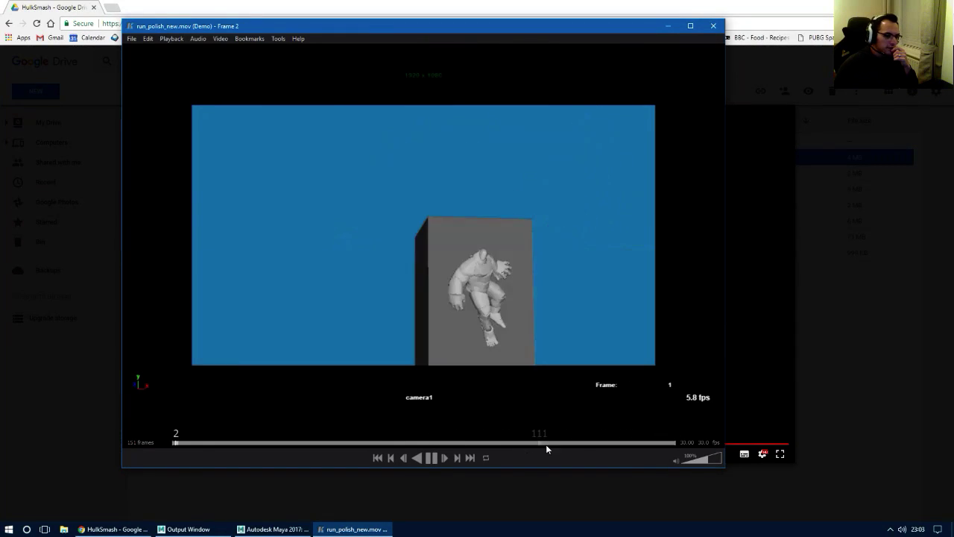
left_click(433, 459)
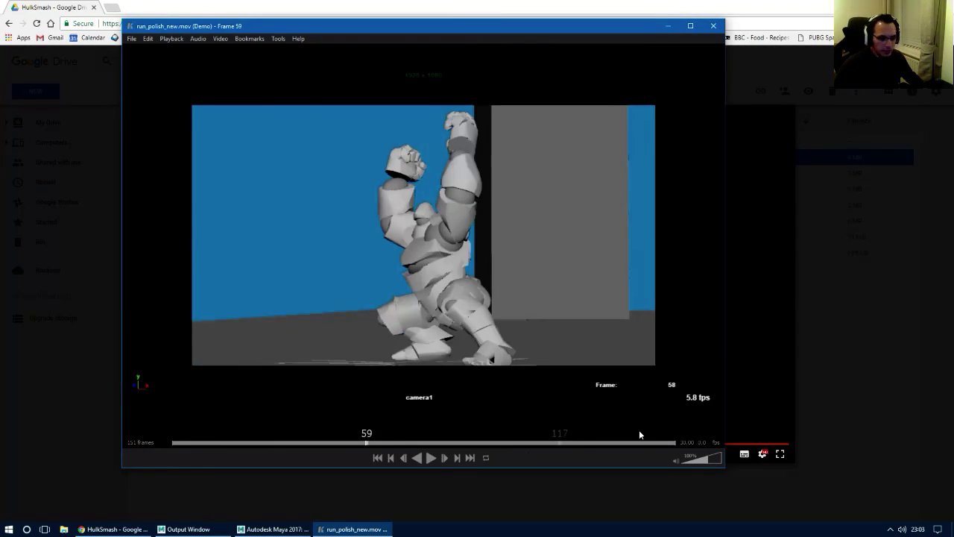
left_click(761, 417)
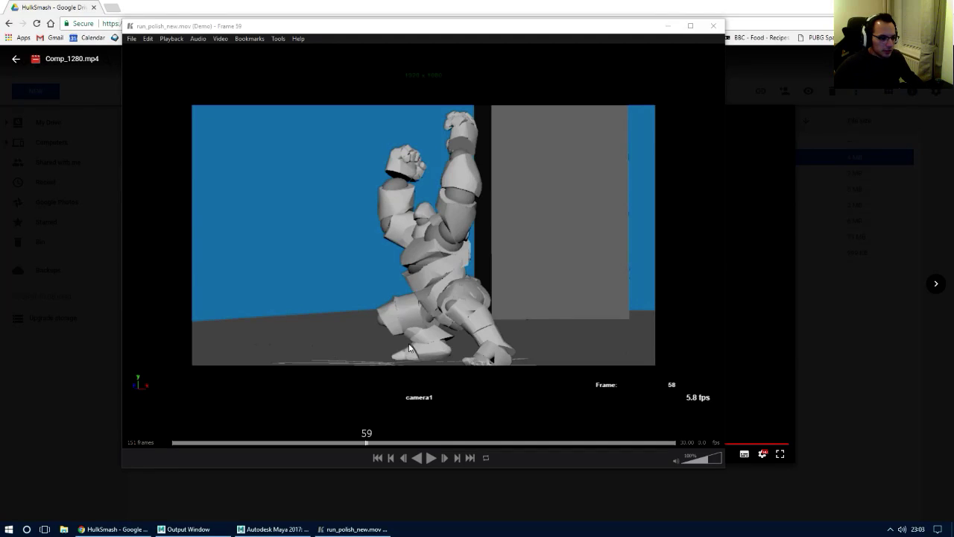
left_click_drag(418, 436, 625, 444)
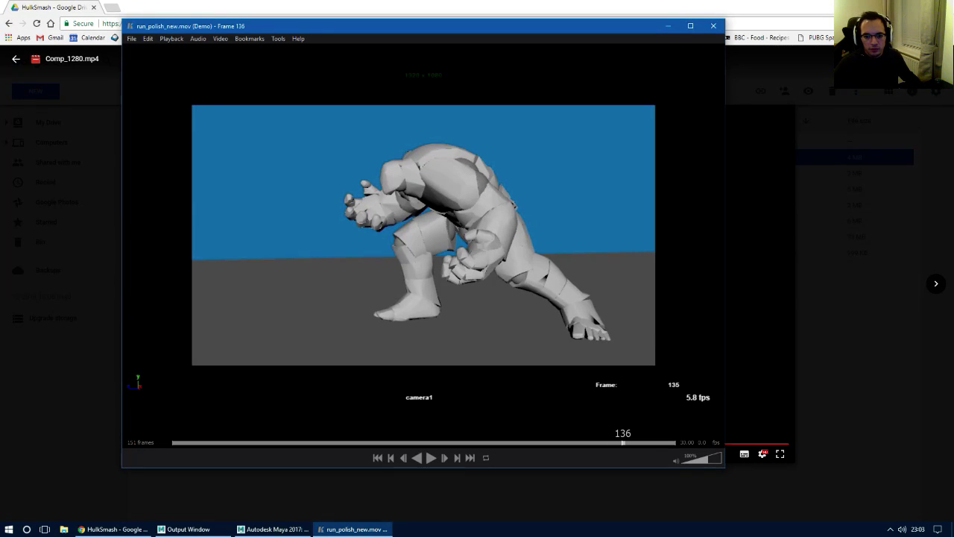
In Anim_Notes.txt, copy the "Add finger animation" note into the TO DO list with a frame range starting at FRM123, then minimize the notes
left_click_drag(953, 328, 518, 191)
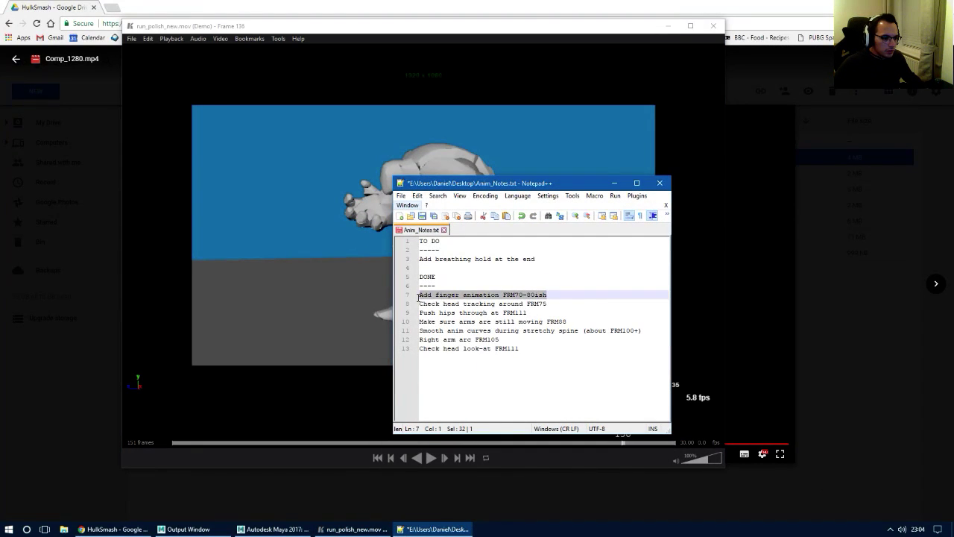
left_click(448, 252)
key("Return")
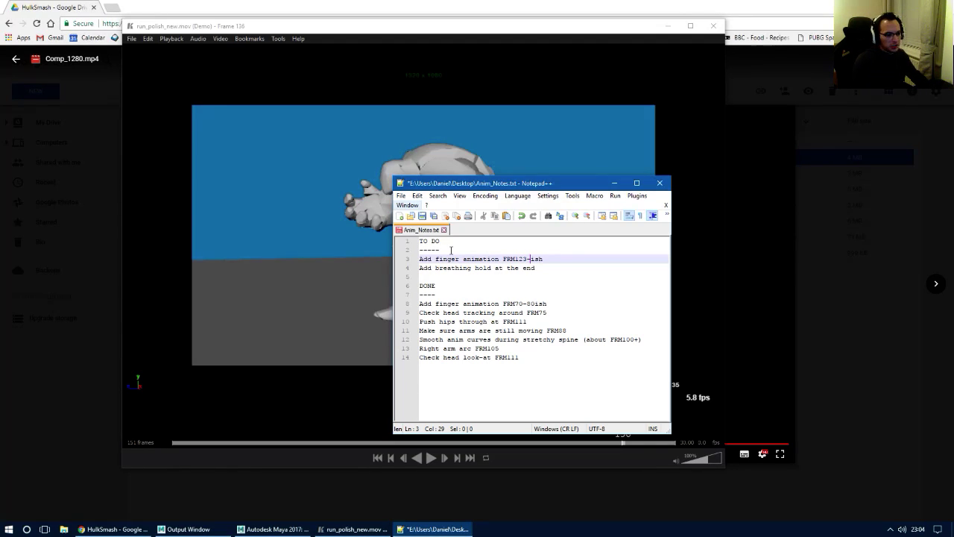
key("F12")
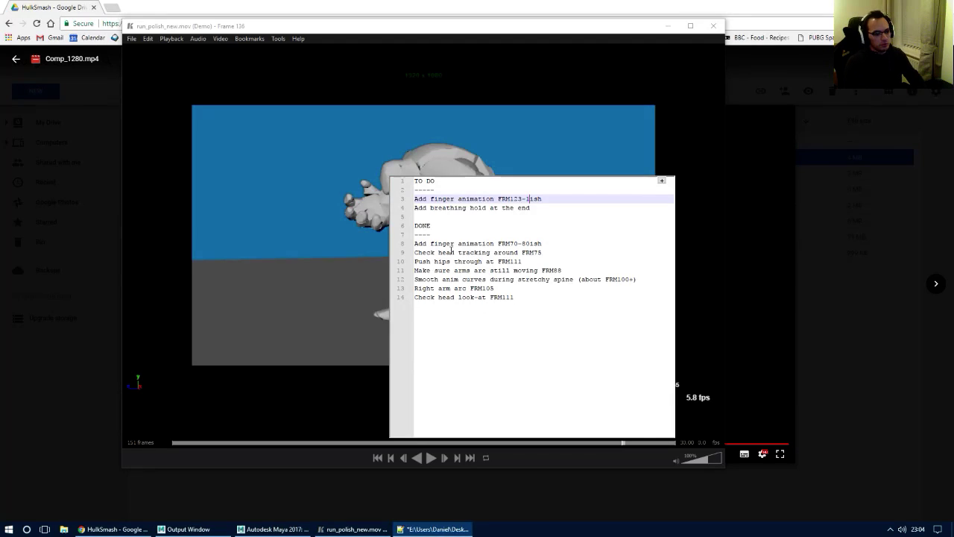
key("F12")
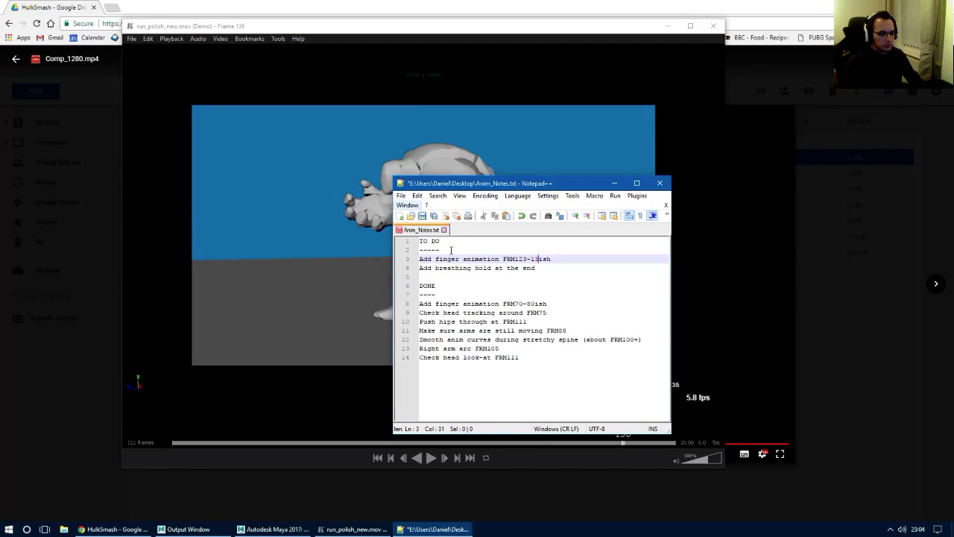
left_click(615, 184)
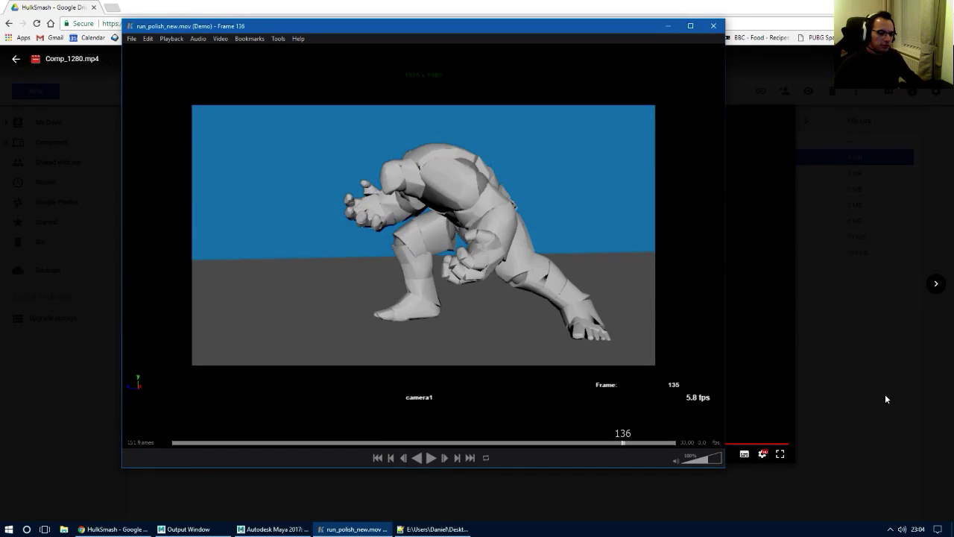
Return to Maya, go to frame 150 and extend the playback range to end at frame 180
left_click(668, 26)
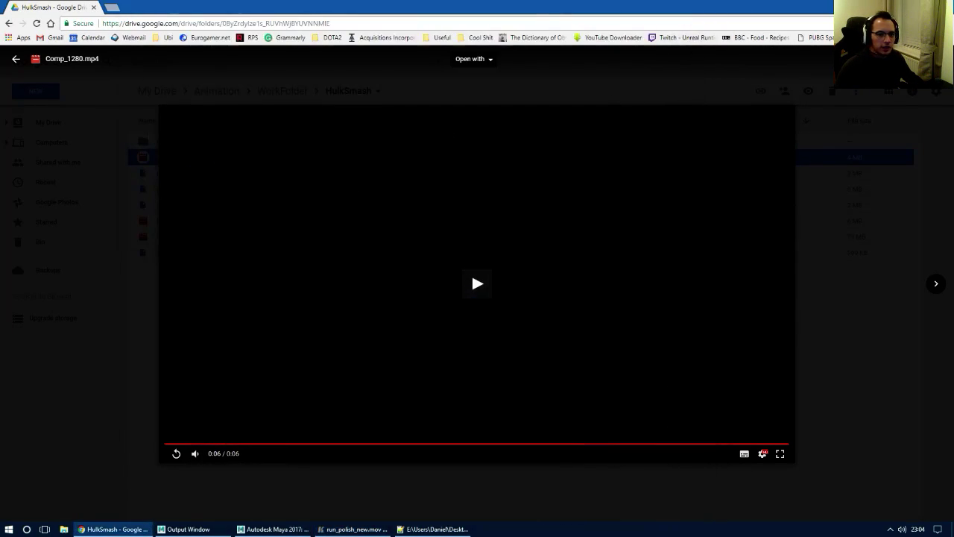
left_click(897, 6)
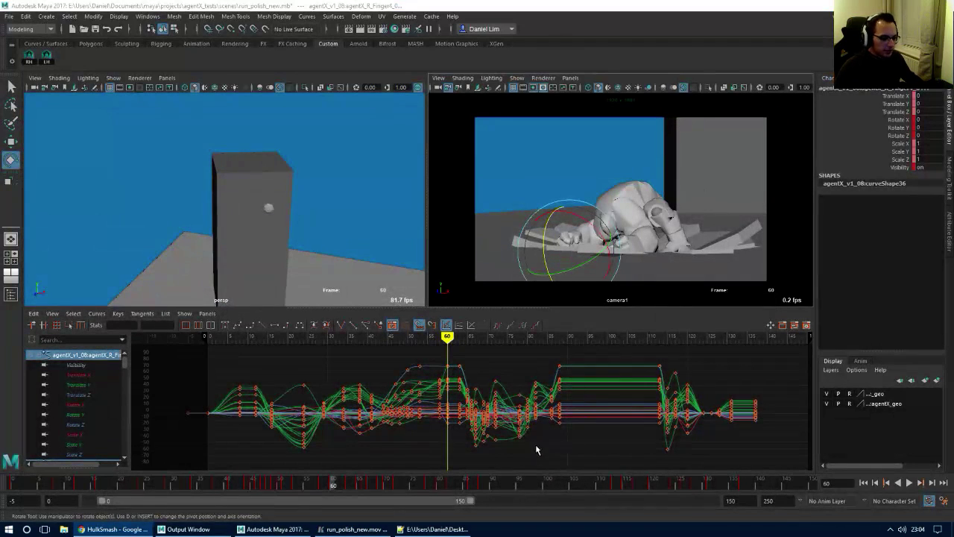
left_click_drag(479, 490, 812, 494)
left_click_drag(473, 502, 553, 507)
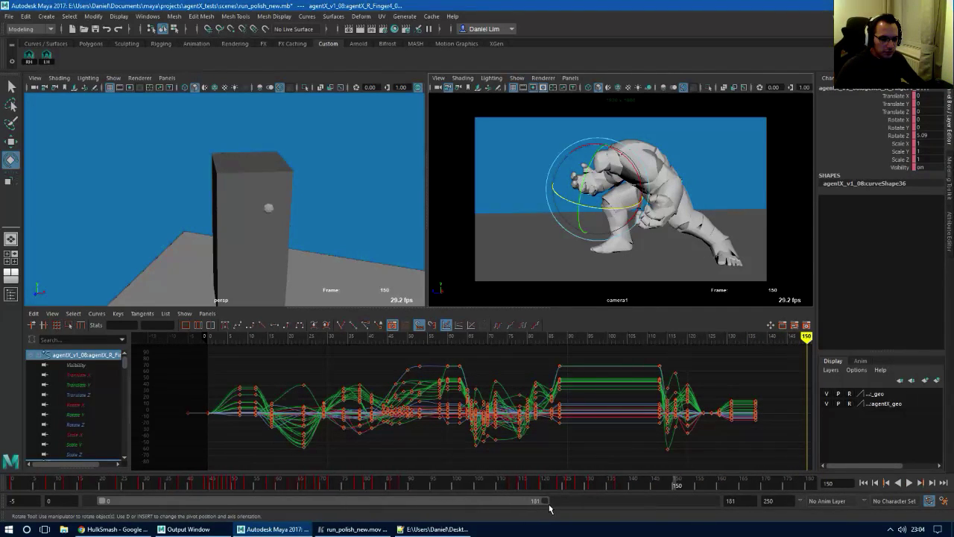
left_click_drag(674, 488, 665, 490)
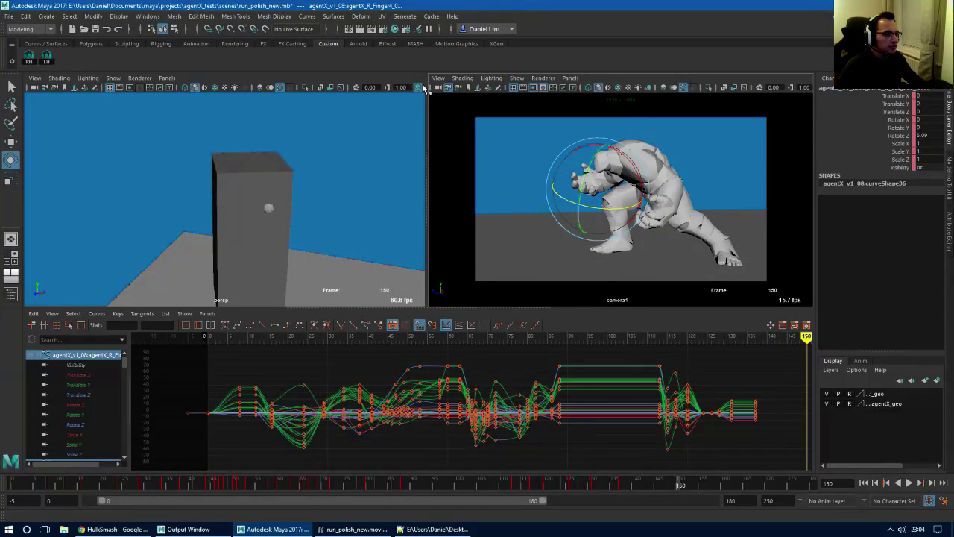
Frame the character in the perspective view at frame 150 and select all controls around it
key("f")
scroll(302, 226, "down", 10)
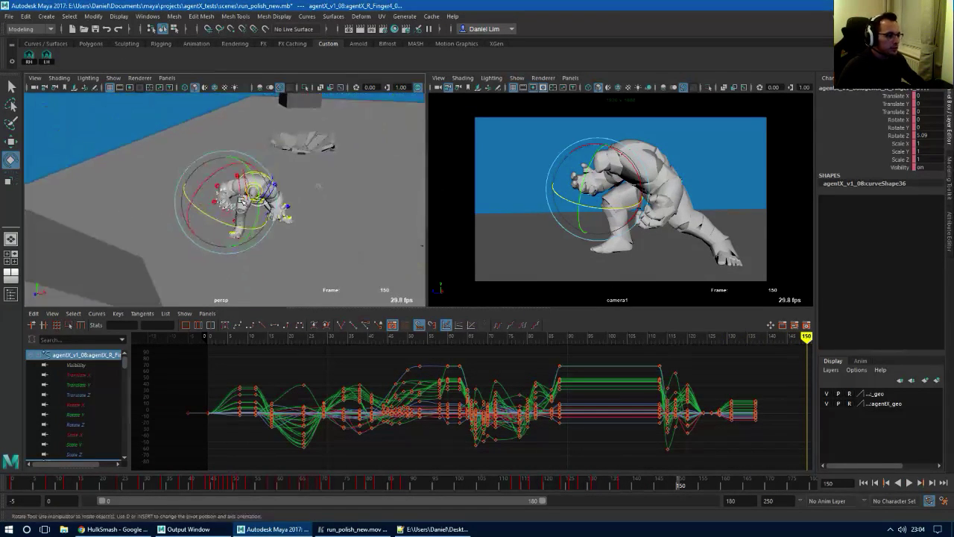
left_click_drag(296, 226, 158, 175, "alt")
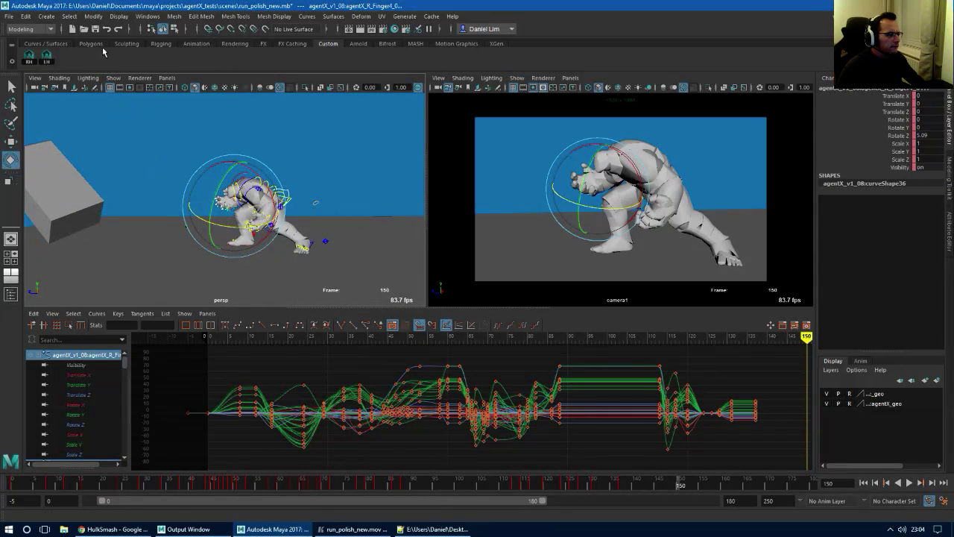
left_click(333, 43)
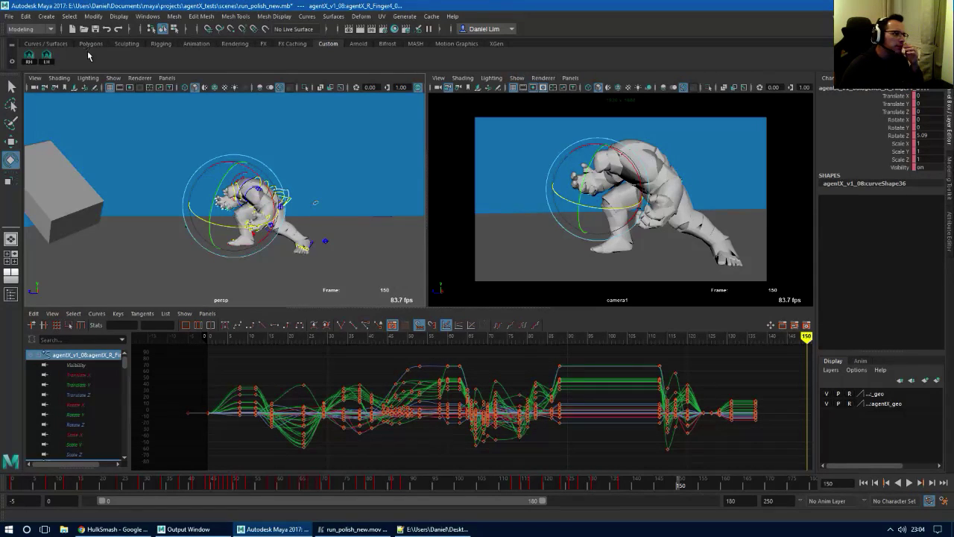
left_click_drag(376, 303, 361, 290)
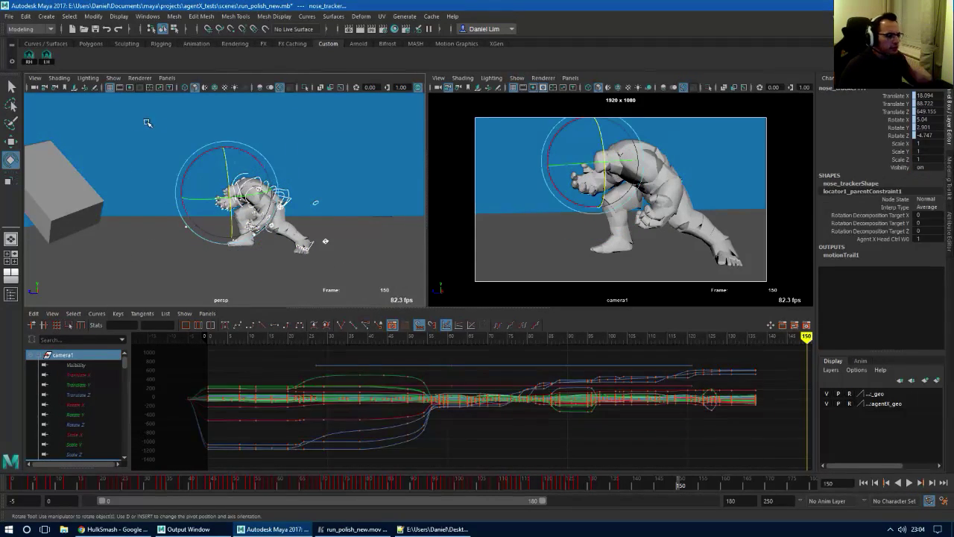
Try to box-select all of the character's controls in the perspective view at frame 150
left_click_drag(147, 127, 160, 142)
key("ctrl+z")
left_click_drag(197, 179, 239, 186, "alt")
left_click_drag(216, 130, 206, 143)
left_click_drag(363, 270, 378, 251)
left_click_drag(373, 252, 299, 214, "alt")
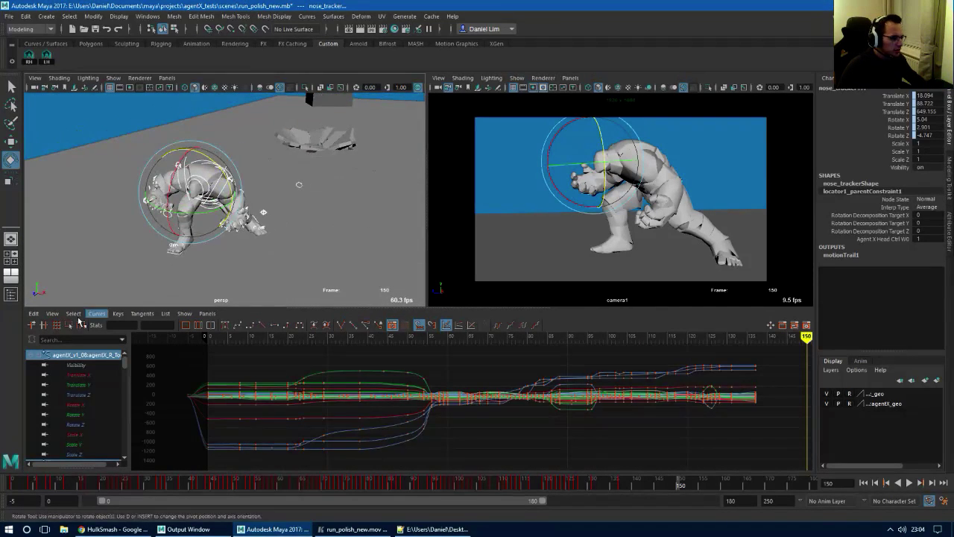
left_click_drag(212, 240, 150, 190, "alt")
key("ctrl+z")
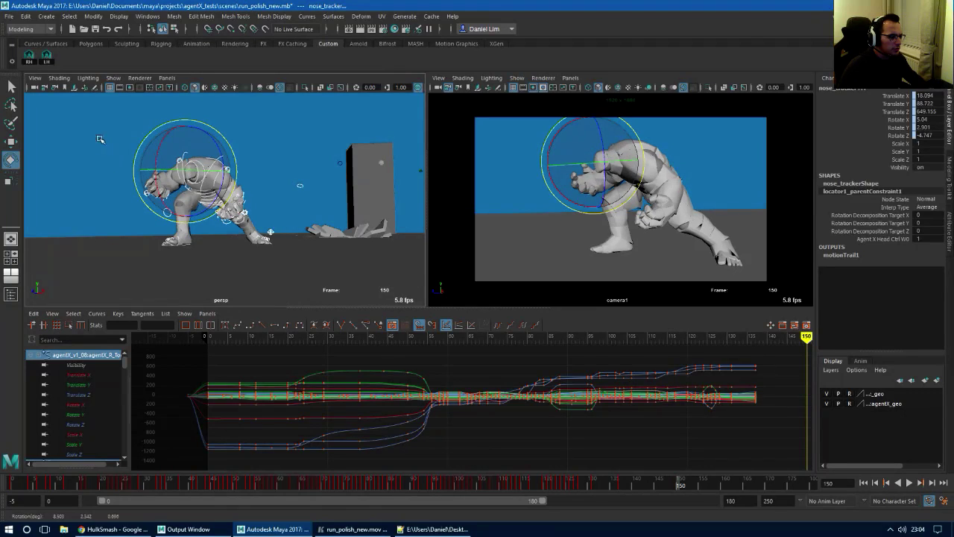
Reselect all of the character's controls in the perspective view and set a key on them at frame 150
left_click(100, 139)
left_click_drag(139, 140, 211, 269)
left_click(296, 184)
left_click_drag(312, 217, 340, 223, "alt")
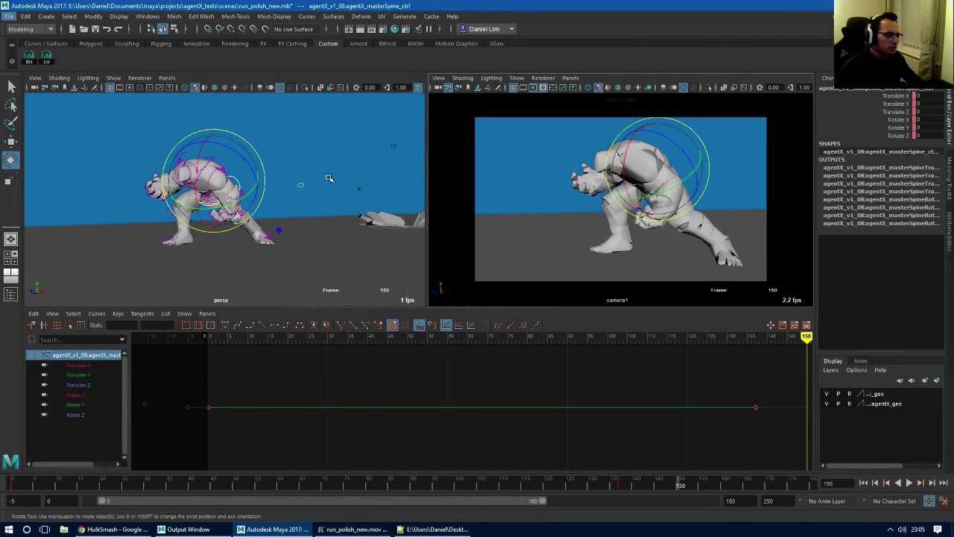
left_click_drag(296, 211, 261, 205, "alt")
left_click_drag(121, 149, 287, 272)
left_click_drag(312, 228, 394, 233, "alt")
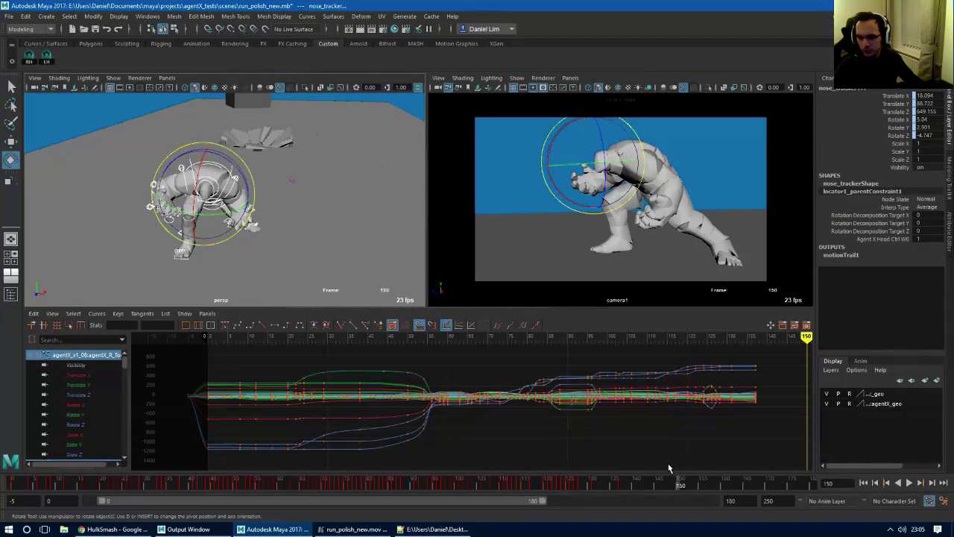
key("s")
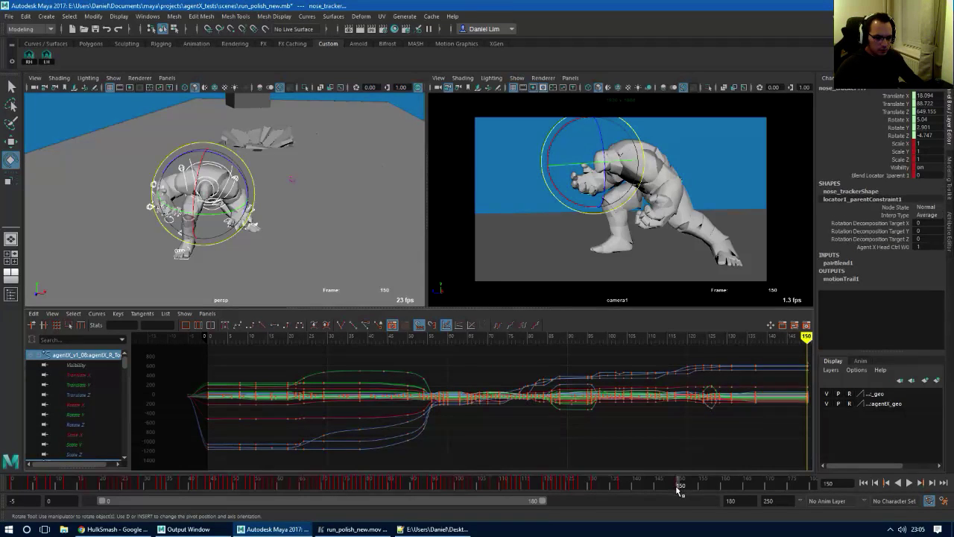
Scrub the frames leading up to frame 150 and delete the keys at frame 150
left_click_drag(679, 487, 641, 482)
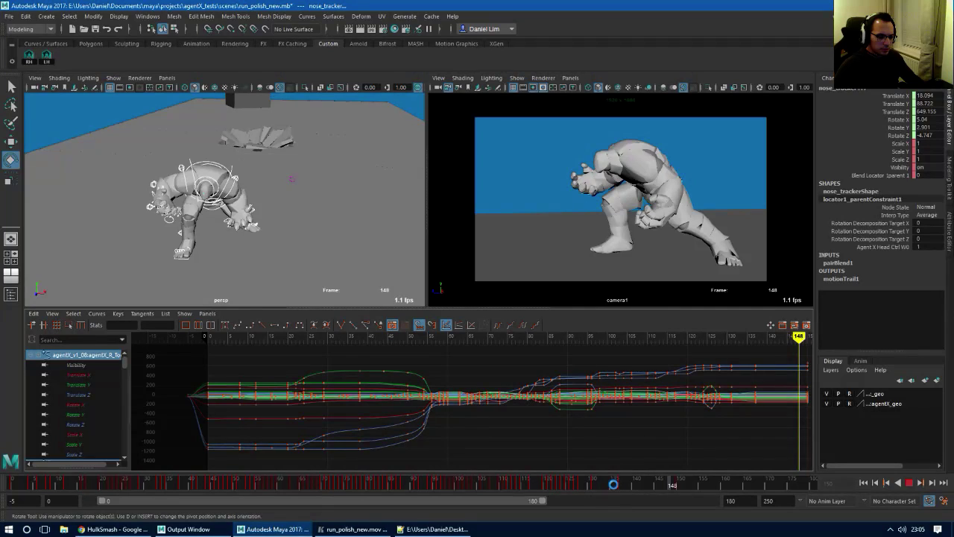
mouse_move(613, 485)
left_mouse_down()
mouse_move(561, 491)
mouse_move(678, 489)
left_mouse_up()
left_click(684, 486)
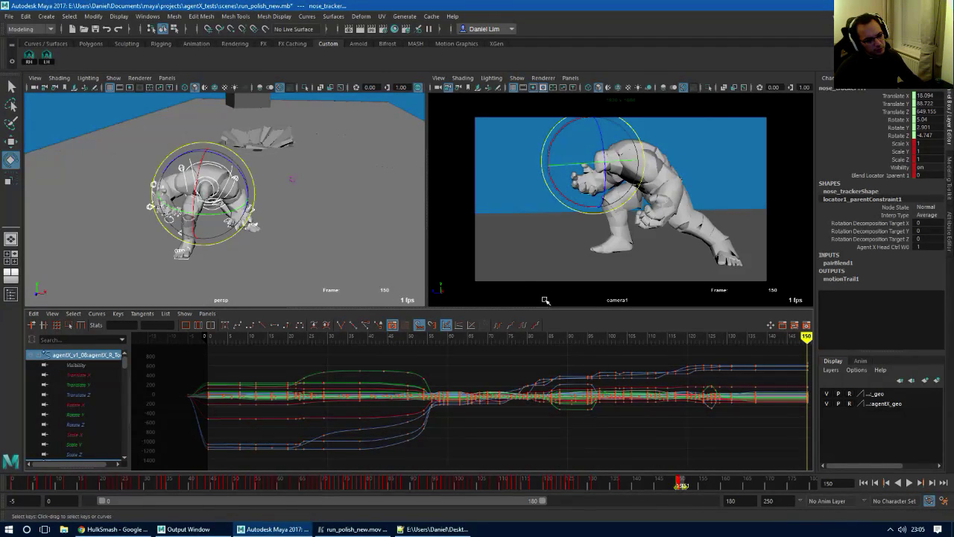
right_click(680, 485)
left_click(710, 378)
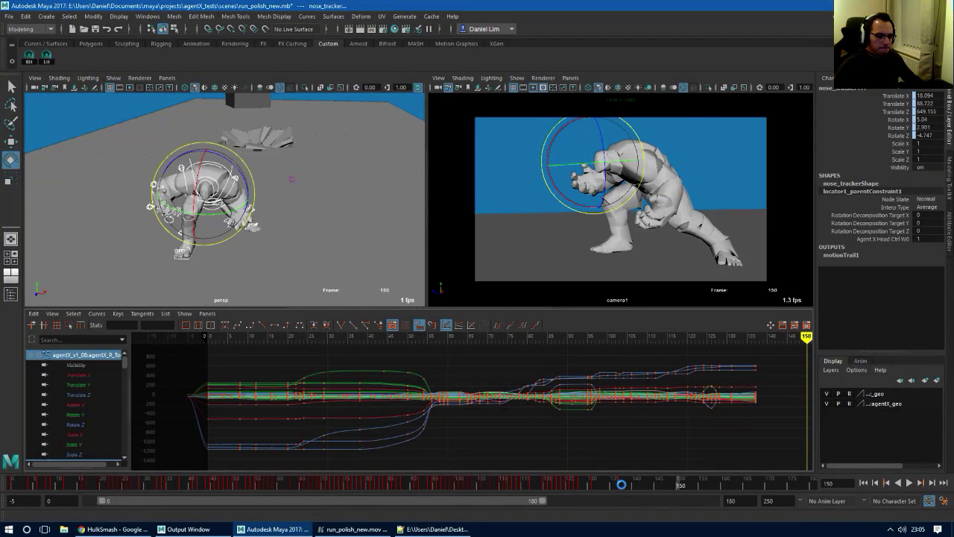
Go to frame 137 and select the character's COG control at the hips in the perspective view
left_click(622, 485)
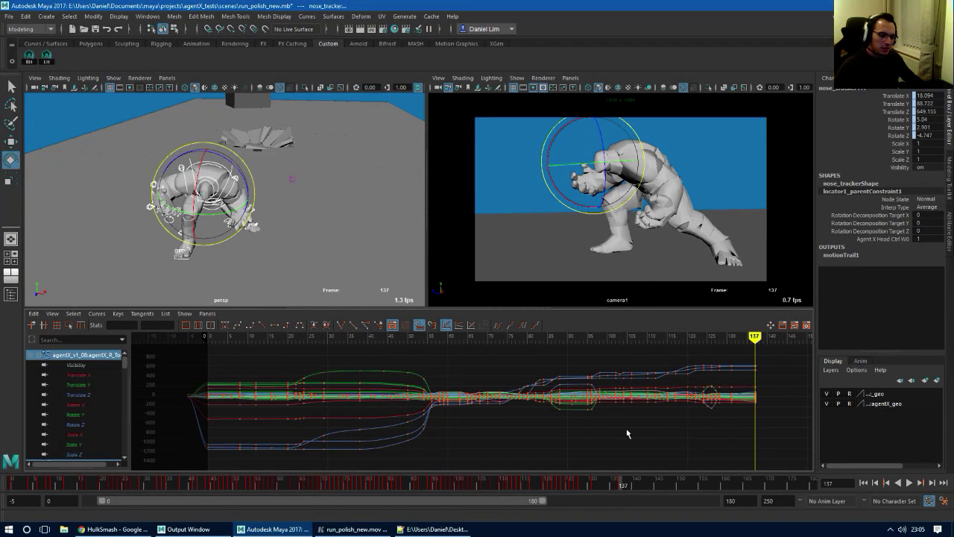
left_click_drag(373, 250, 288, 232, "alt")
right_click_drag(288, 232, 332, 255, "alt")
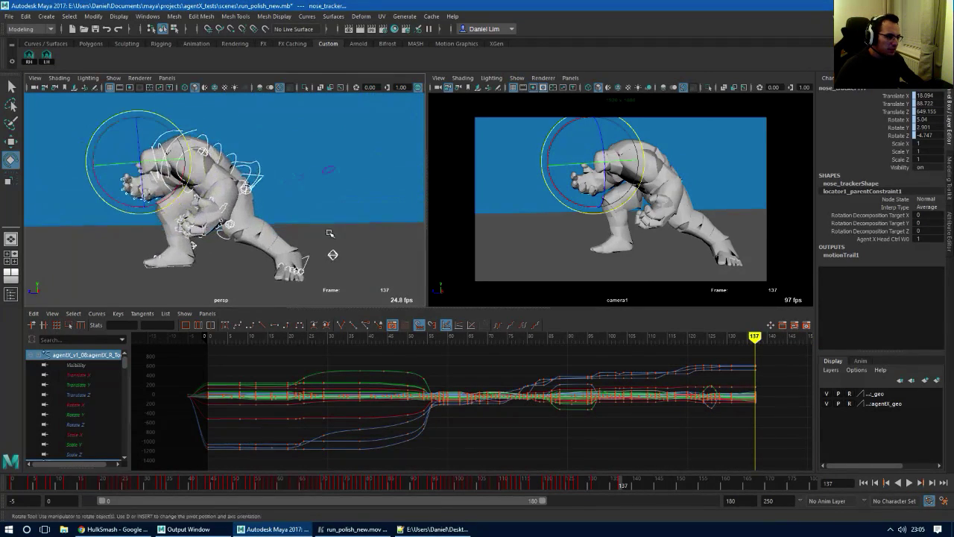
left_click_drag(340, 208, 280, 246, "alt")
key("q")
left_click(284, 167)
left_click_drag(299, 200, 334, 203, "alt")
Examine the COG control's curves between frames 112 and 137 in the Graph Editor, and scrub to frame 125
middle_click_drag(755, 412, 511, 447, "alt")
right_click_drag(550, 440, 550, 377, "alt+shift")
middle_click_drag(544, 441, 541, 343, "alt")
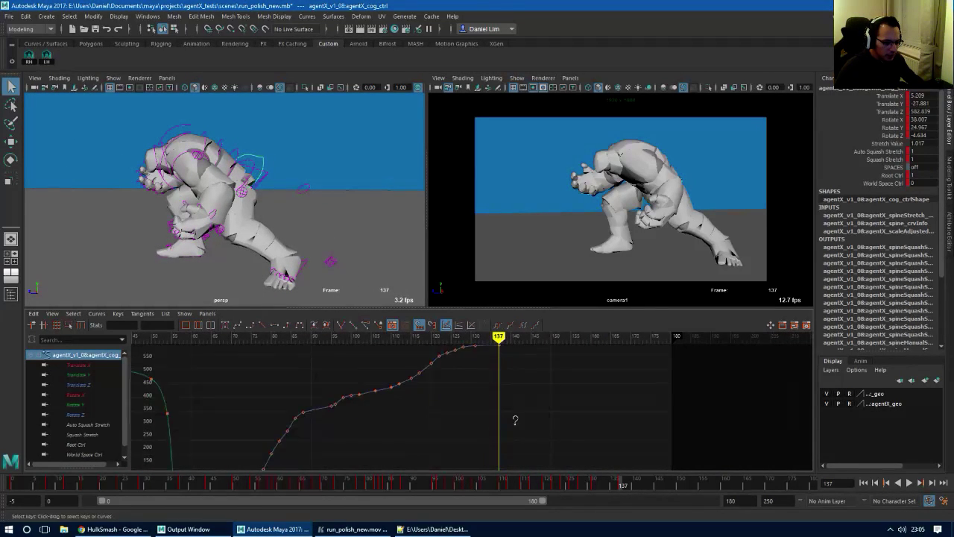
mouse_move(514, 419)
right_mouse_down("alt+shift")
mouse_move(513, 397)
mouse_move(521, 422)
right_mouse_up("alt+shift")
middle_click_drag(537, 432, 556, 378, "alt")
right_click_drag(547, 417, 599, 418, "alt")
right_click_drag(693, 419, 599, 426, "alt+shift")
middle_click_drag(599, 437, 570, 393, "alt")
mouse_move(536, 423)
right_mouse_down("alt")
mouse_move(563, 425)
mouse_move(599, 410)
mouse_move(591, 390)
right_mouse_up("alt")
left_click_drag(495, 483, 570, 489)
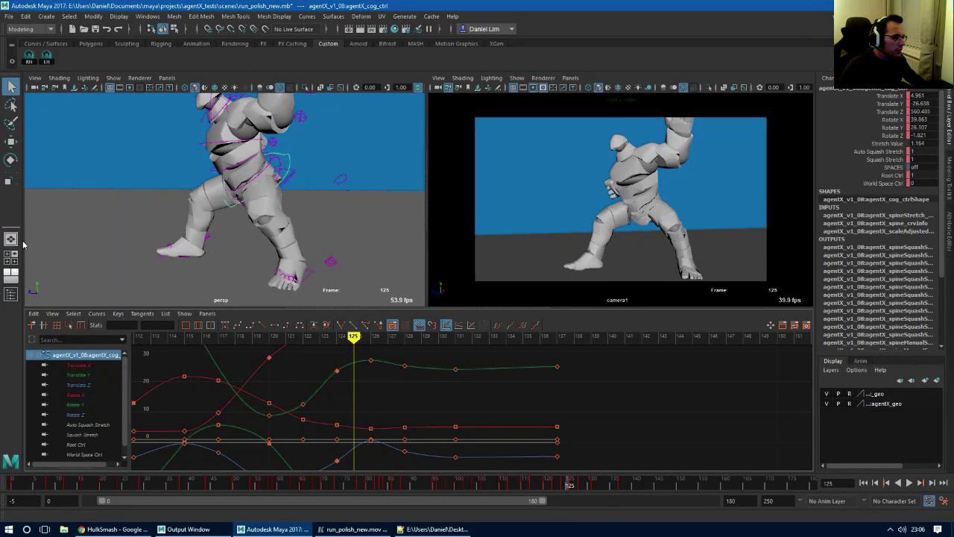
Show the Outliner, switch to the Animation menu set and create an editable motion trail for the COG control
left_click(11, 295)
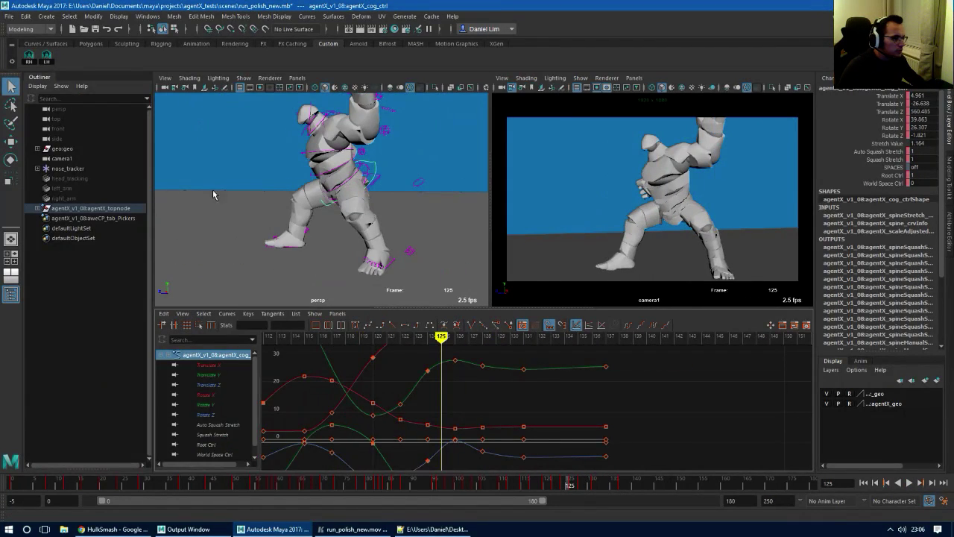
key("space")
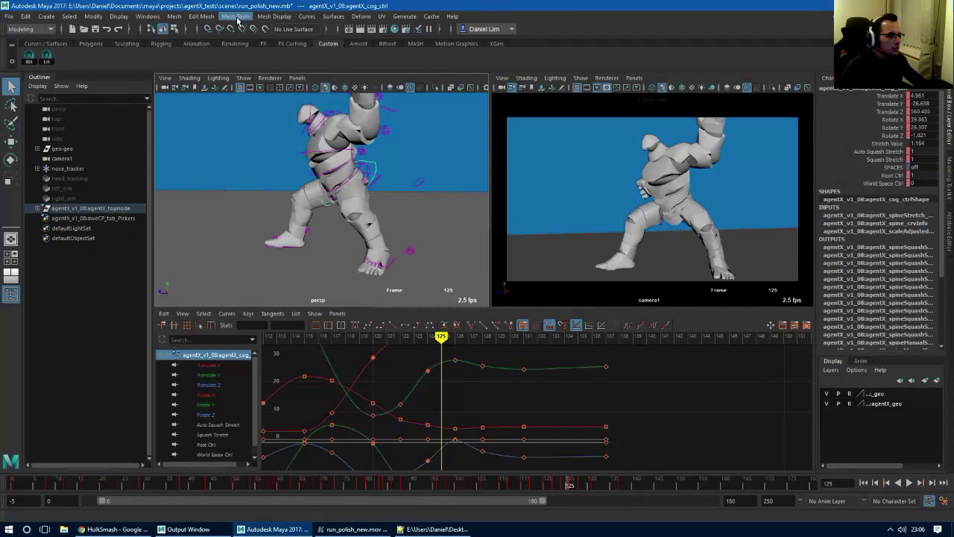
key("F3")
key("F2")
key("F4")
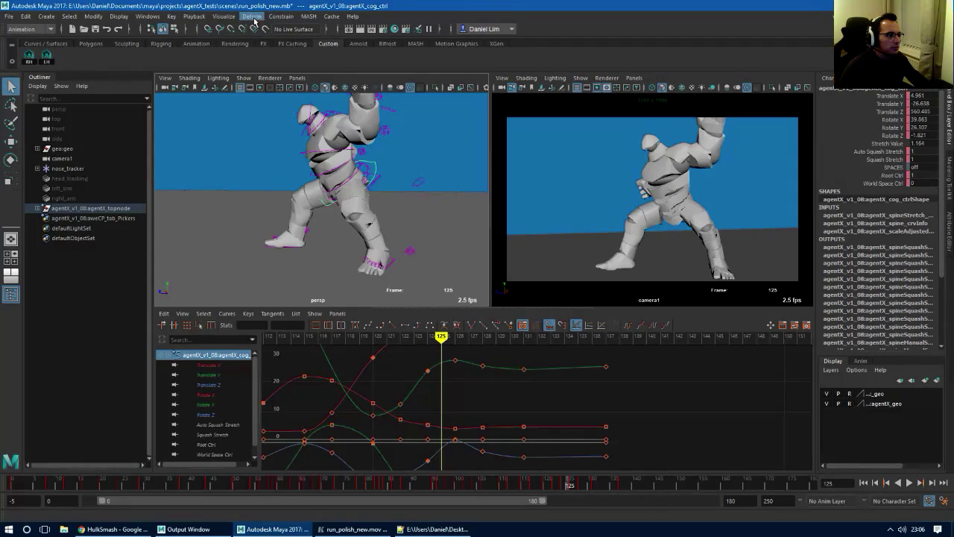
left_click(226, 19)
left_click(327, 42)
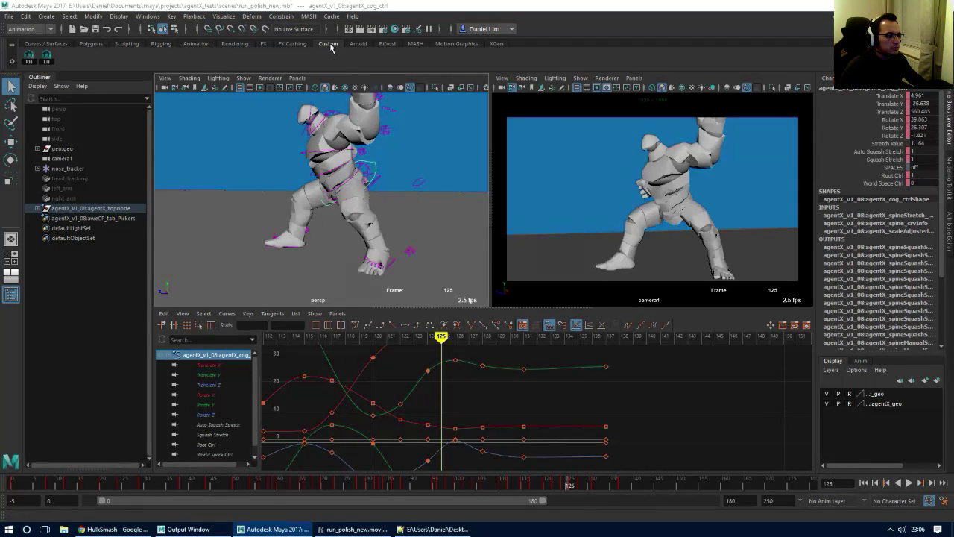
left_click(367, 447)
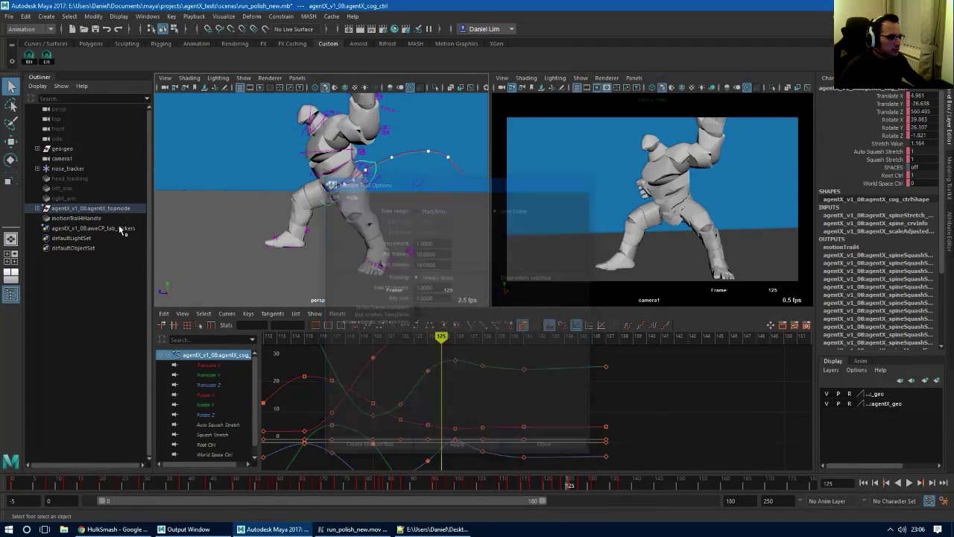
Select the hidden head_tracking, left_arm and right_arm motion trails in the Outliner to check their settings
left_click(83, 180)
left_click(75, 200, "shift")
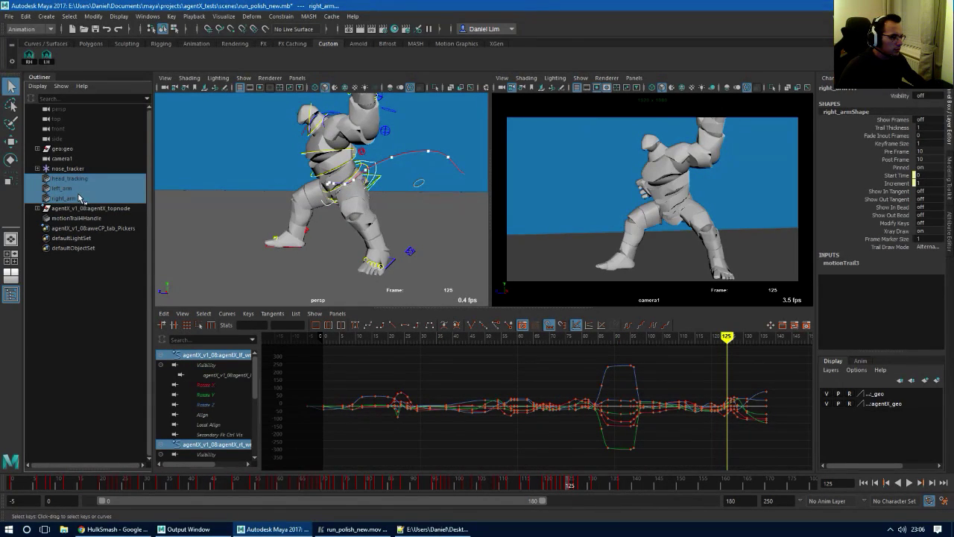
right_click(78, 197)
left_click(65, 189)
left_click(67, 180)
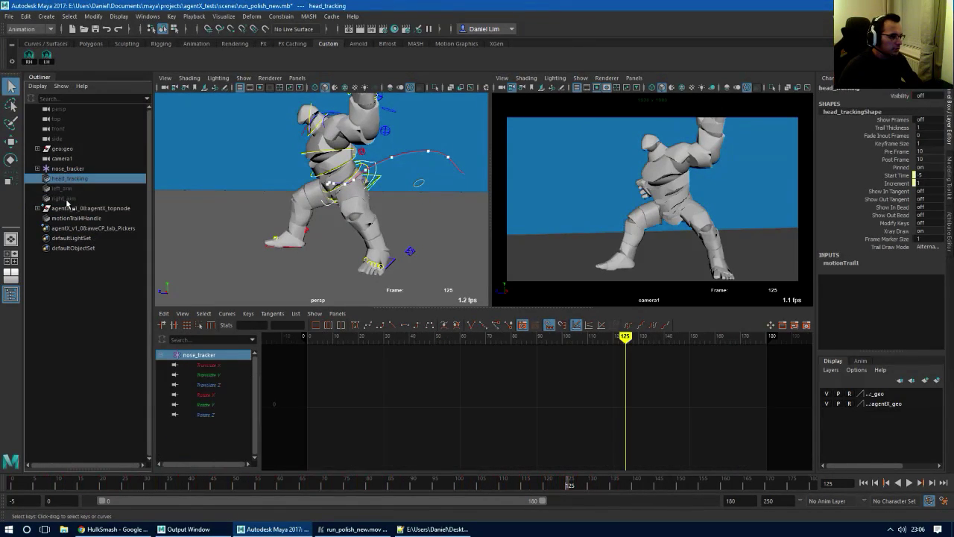
left_click(69, 199, "shift")
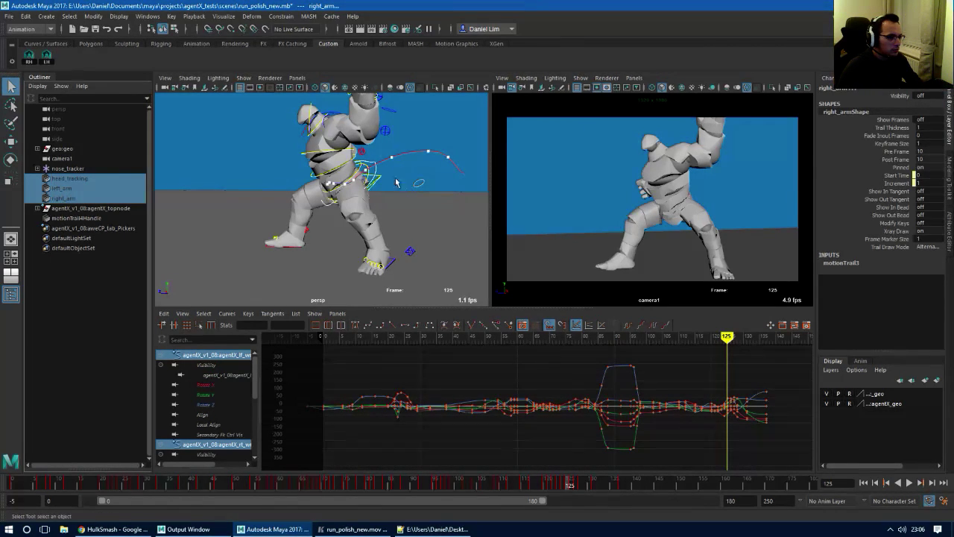
right_click_drag(427, 174, 418, 196)
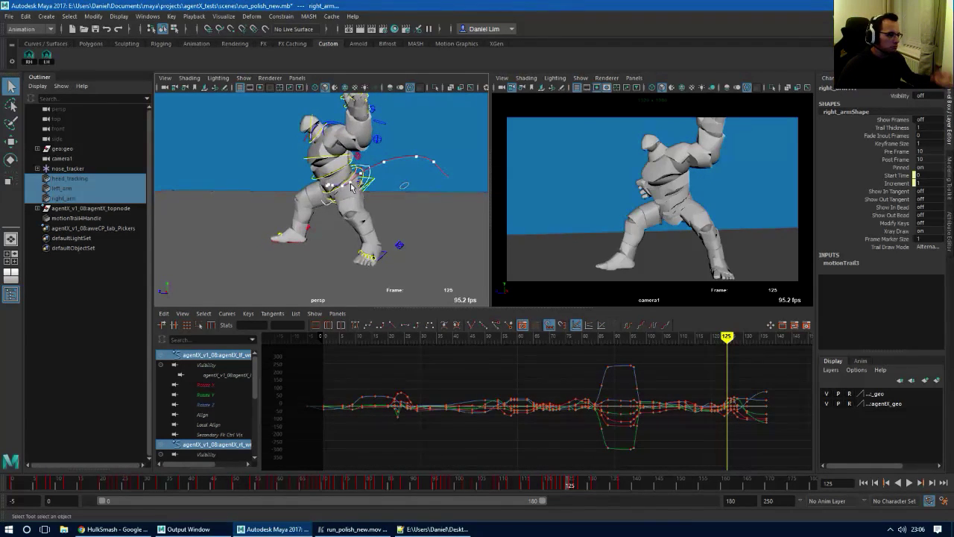
Set the trail draw mode of motionTrail4Handle to Alternating Frames in its shape attributes
left_click(83, 218)
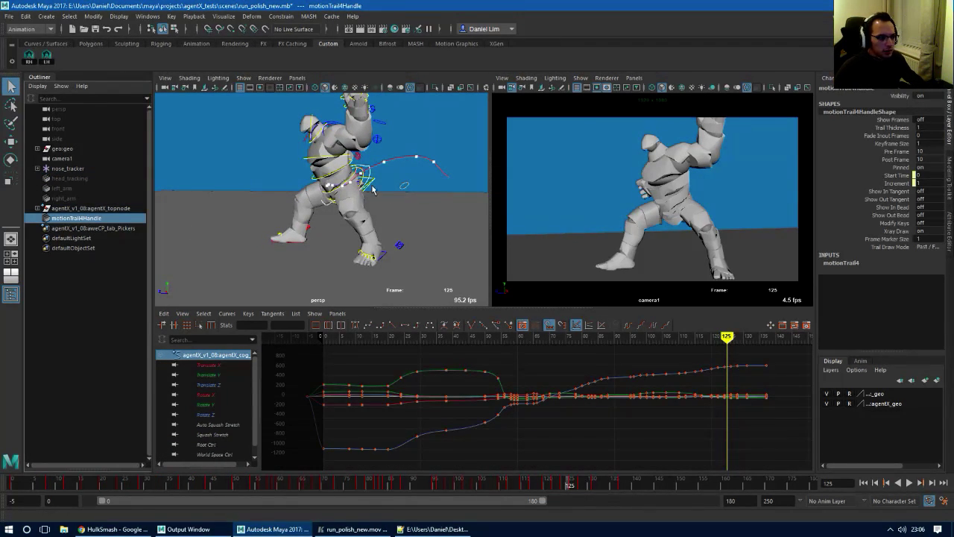
key("ctrl+a")
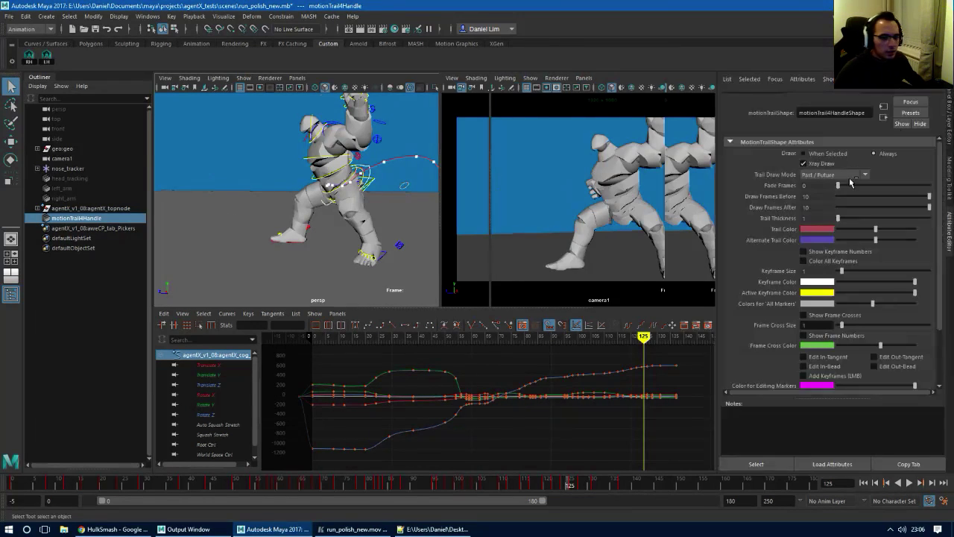
left_click(838, 185)
left_click(828, 204)
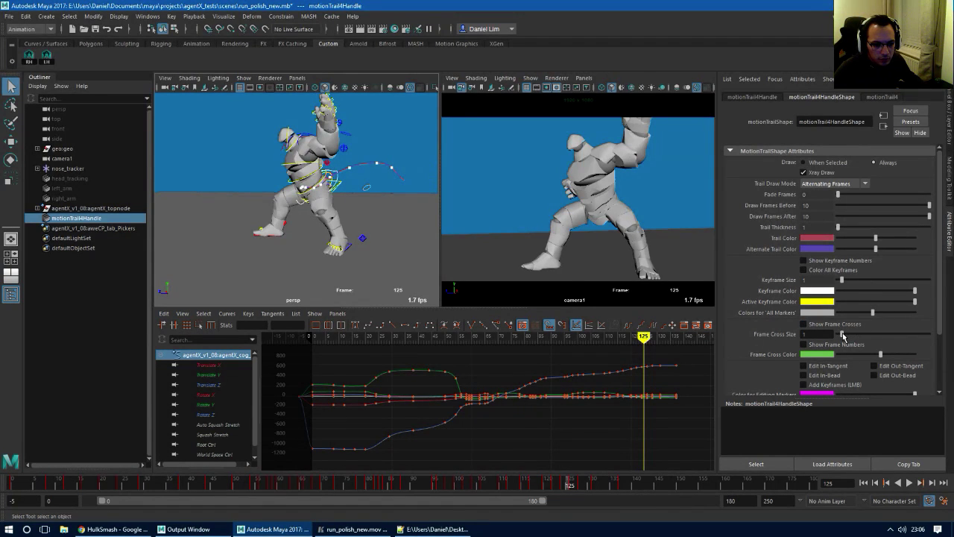
Hide the Outliner, enable the display of motion trails in the camera1 view and close the Attribute Editor
right_click_drag(192, 231, 331, 224, "alt")
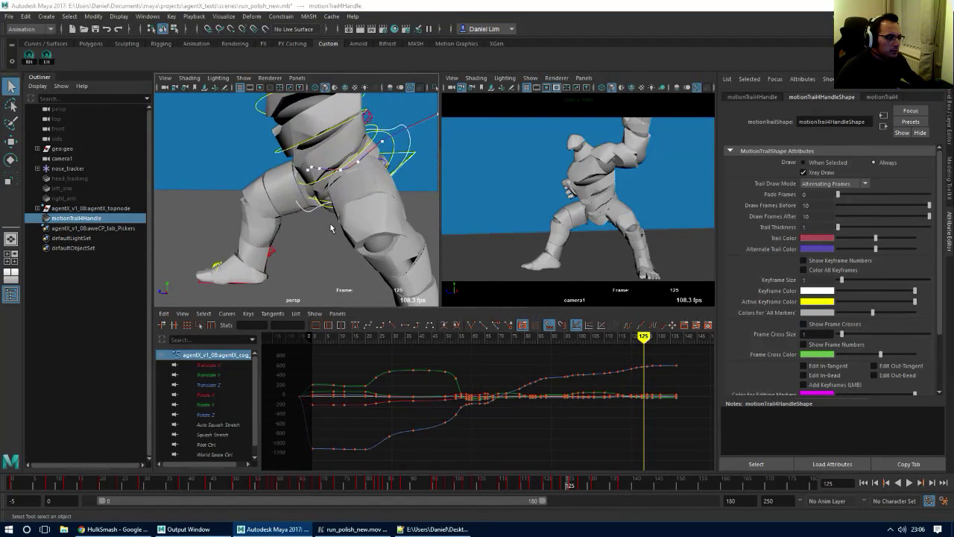
key("space")
key("space")
left_click(14, 294)
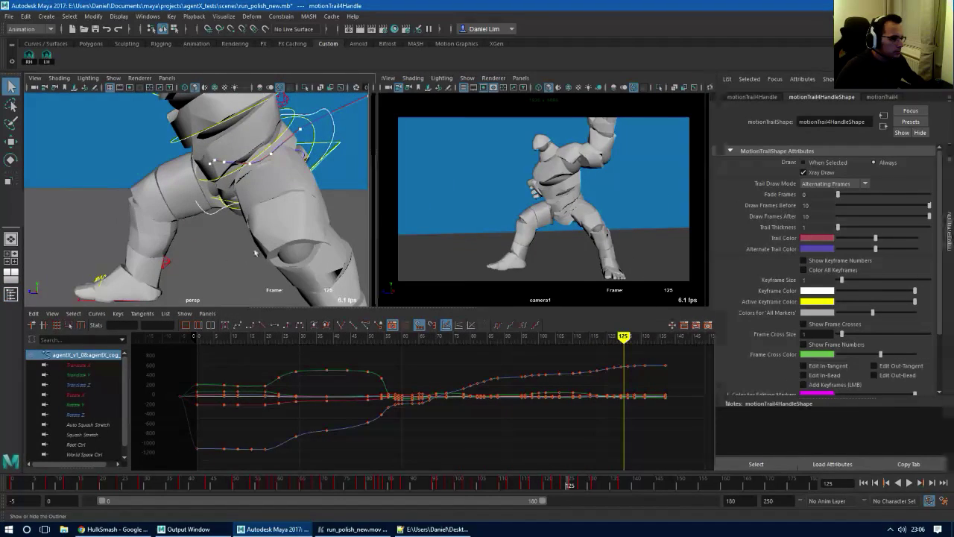
left_click(466, 78)
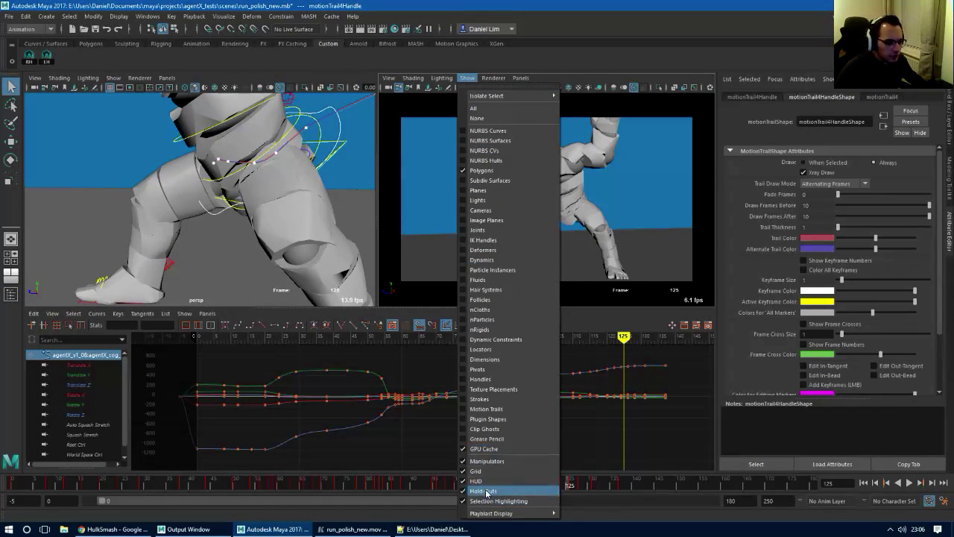
left_click(507, 410)
key("ctrl+a")
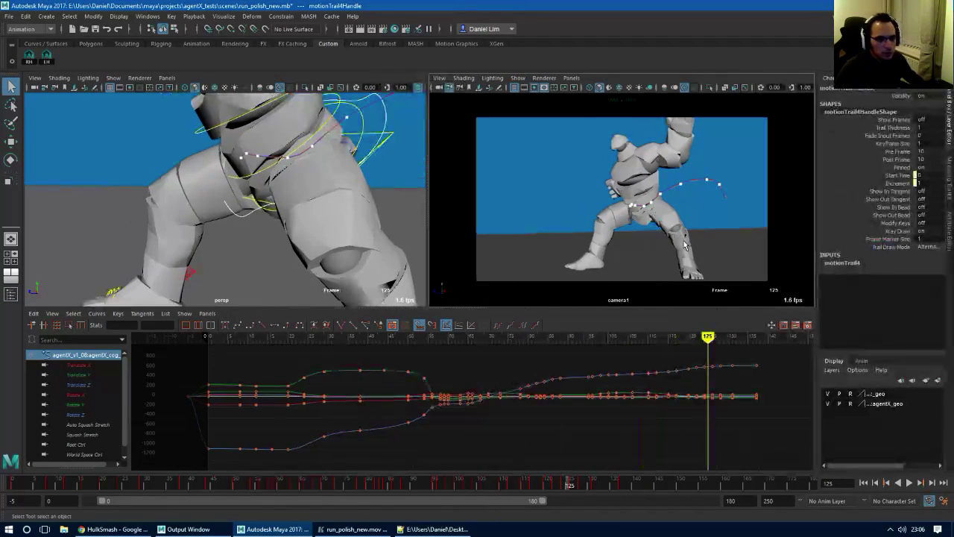
Enlarge the perspective view and shrink the Graph Editor, then select the COG control with the Move tool
right_click_drag(308, 215, 448, 216, "alt")
left_click_drag(429, 210, 490, 224)
left_click_drag(468, 306, 474, 405)
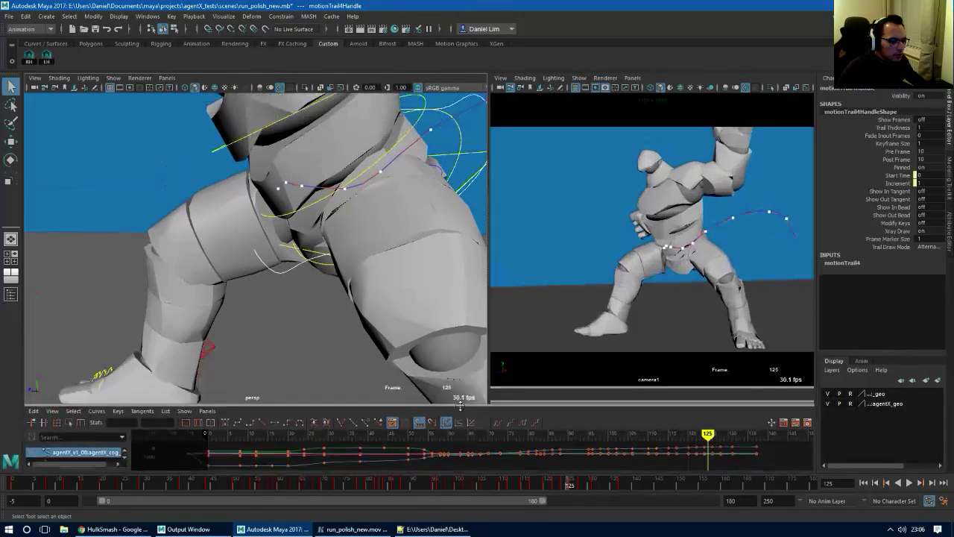
left_click_drag(347, 264, 330, 240, "alt")
key("w")
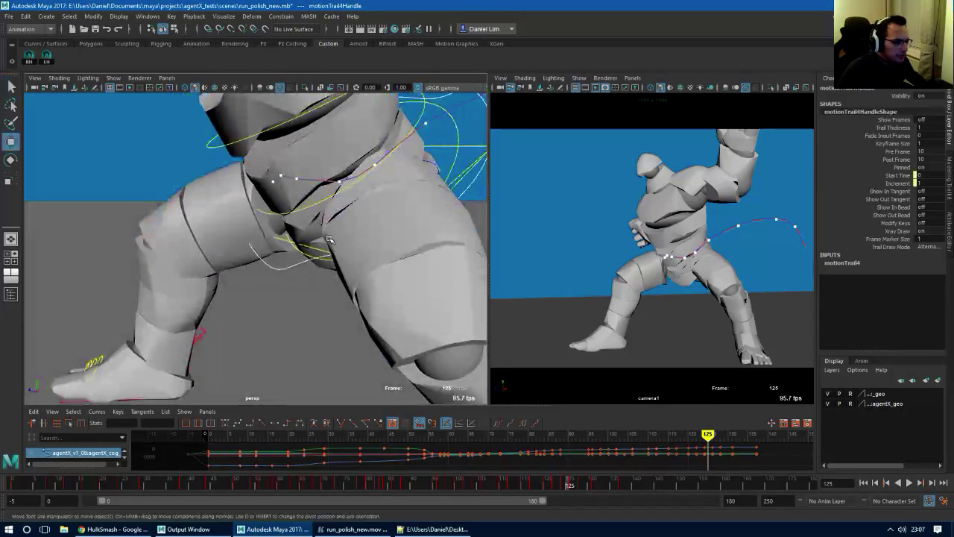
left_click_drag(467, 188, 478, 170, "alt")
left_click(479, 154)
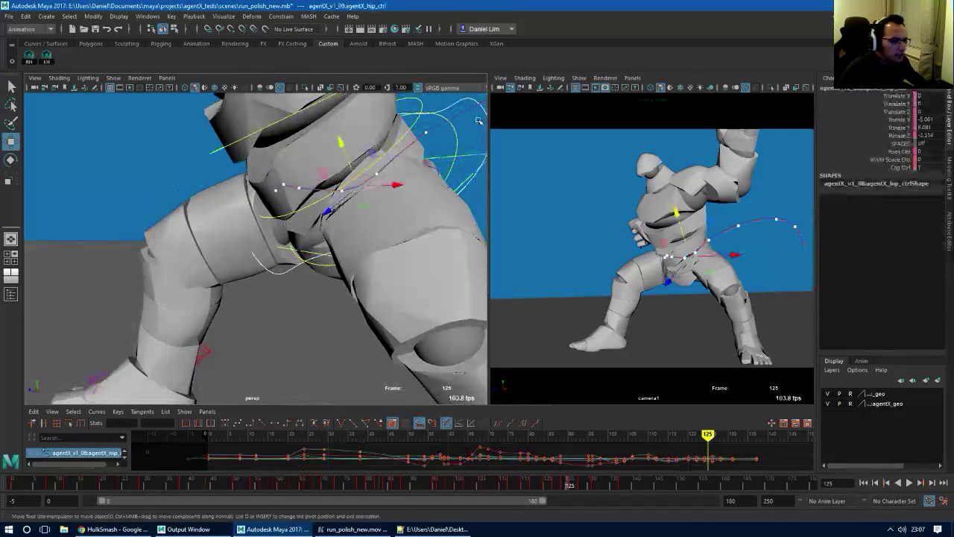
left_click(468, 100)
left_click(468, 124)
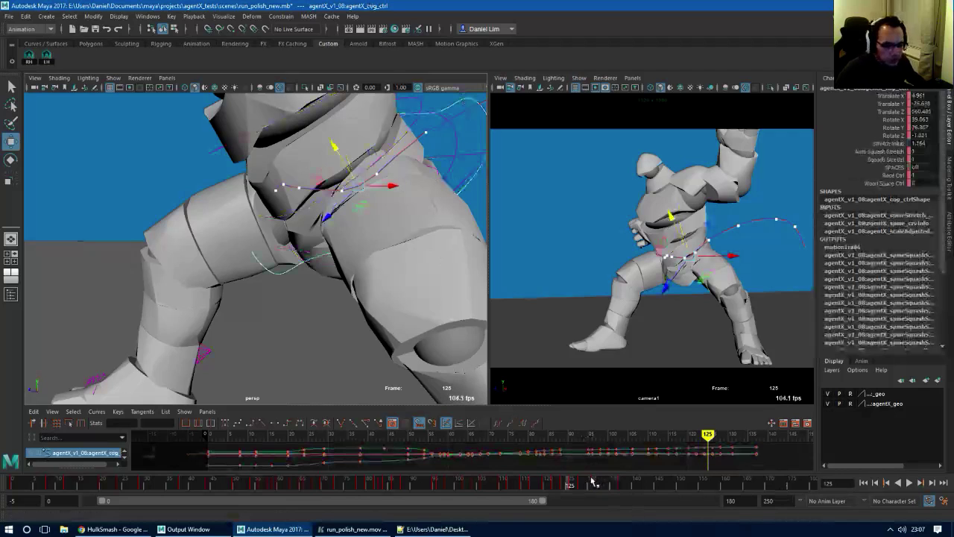
Scrub through the hip motion against the COG motion trail and stop at frame 145
left_click_drag(592, 483, 530, 486)
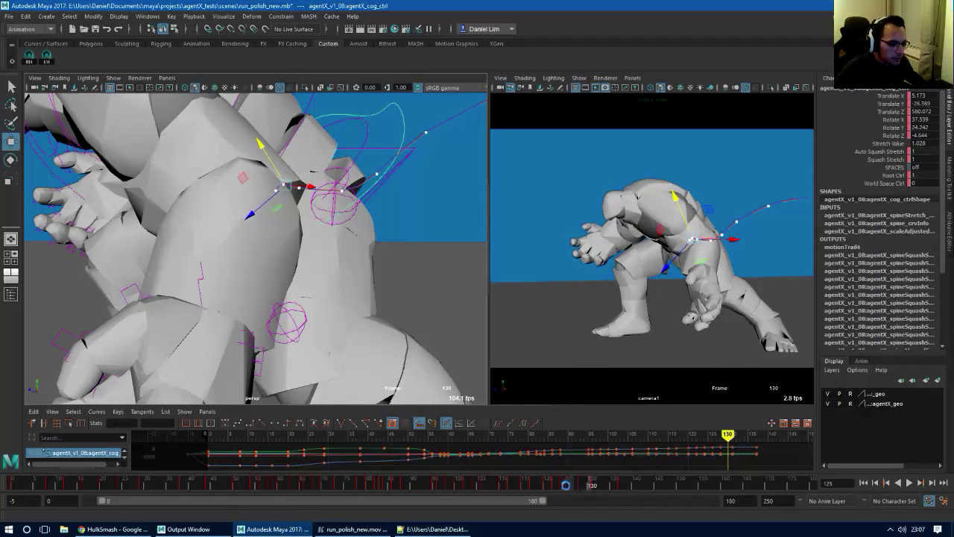
left_click_drag(566, 485, 659, 493)
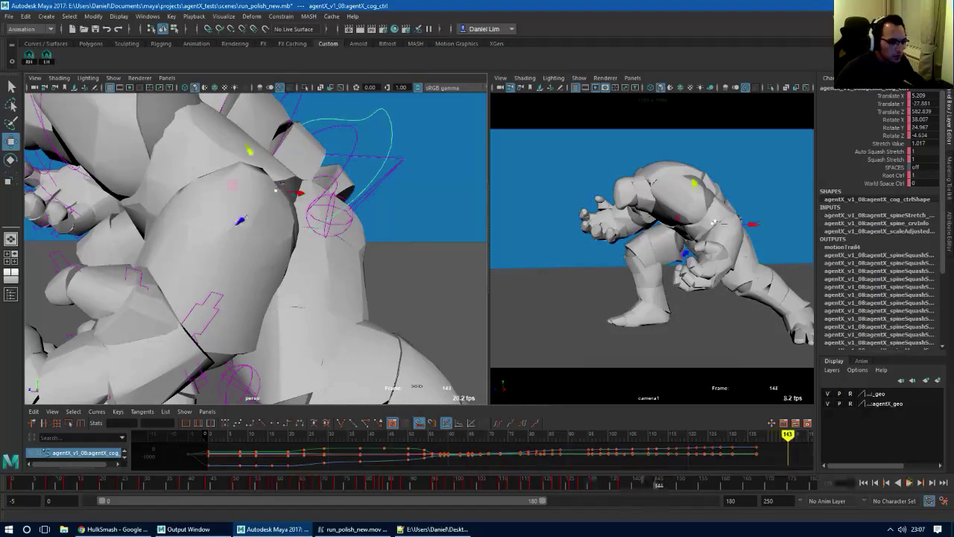
left_click_drag(261, 224, 302, 208, "alt")
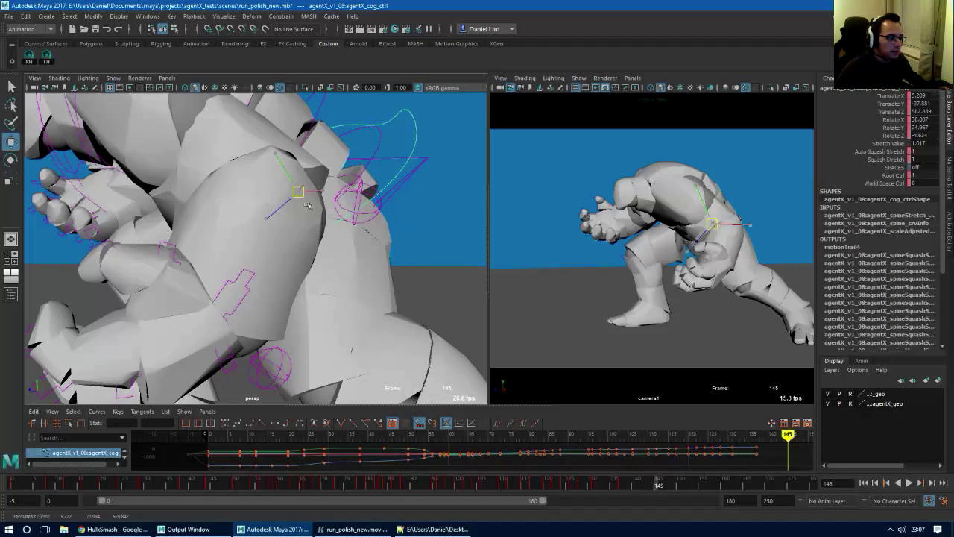
Adjust the COG control at frame 145 to about Translate X 5.216, Y -29.367 and Z 581.755
left_click_drag(308, 206, 308, 201)
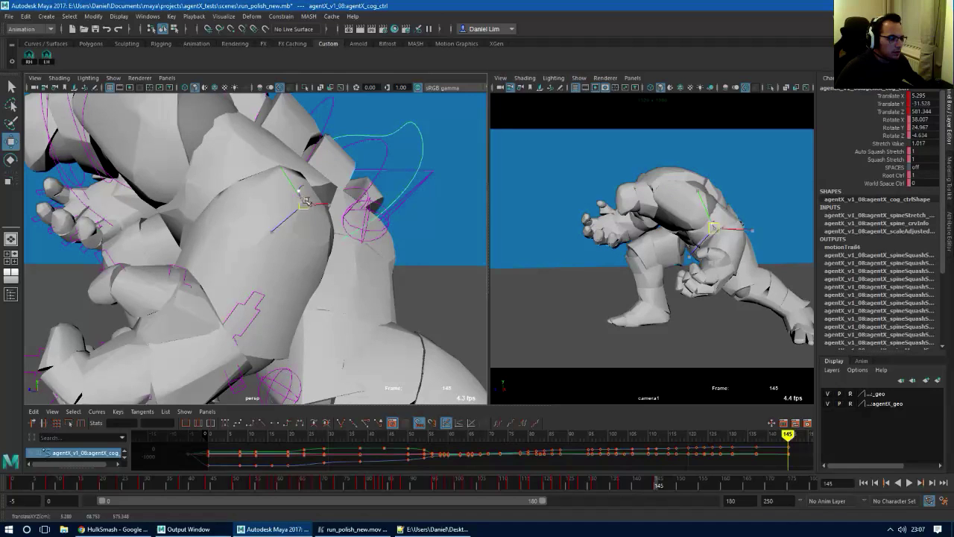
left_click_drag(307, 200, 302, 193)
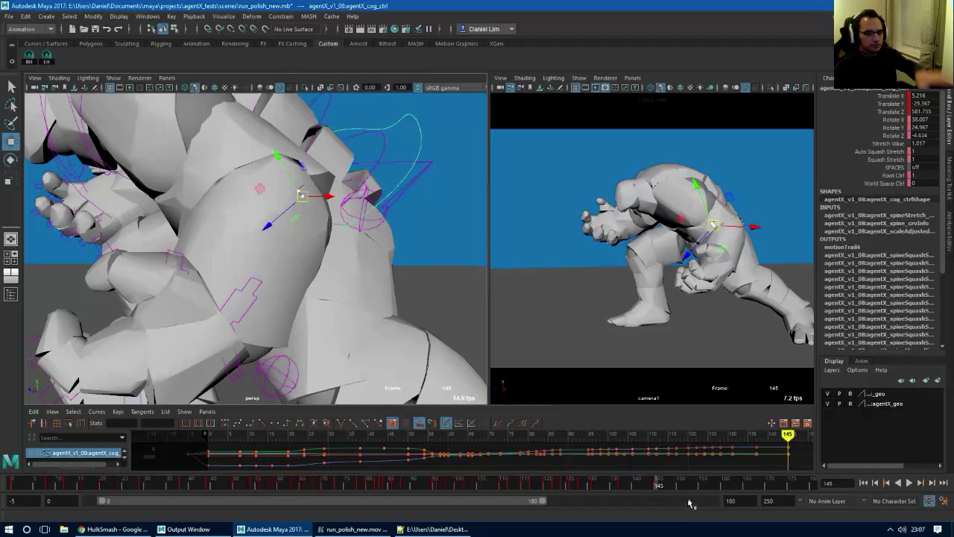
At frame 153, move the COG control up and back to about Translate X 4.423, Y -25.18 and Z 571.779
left_click(682, 485)
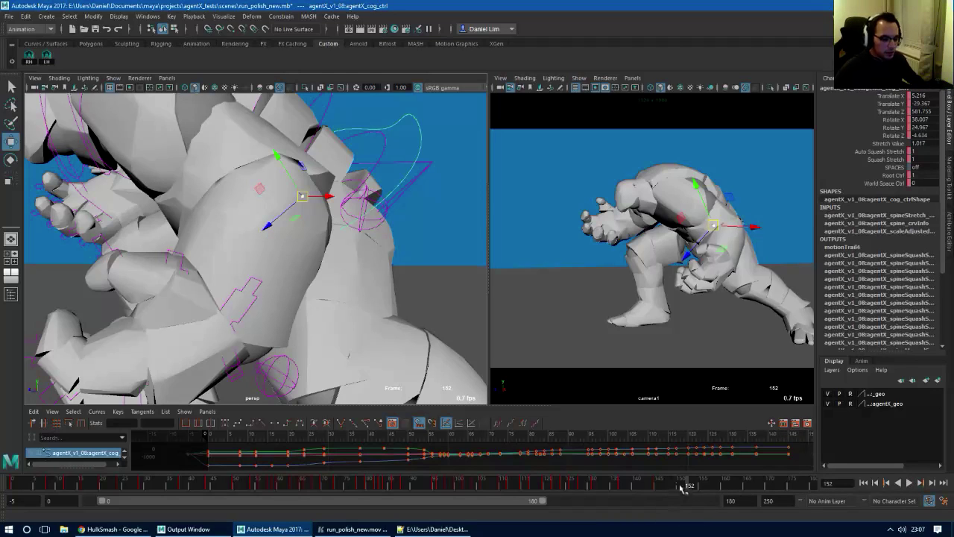
key("alt+v")
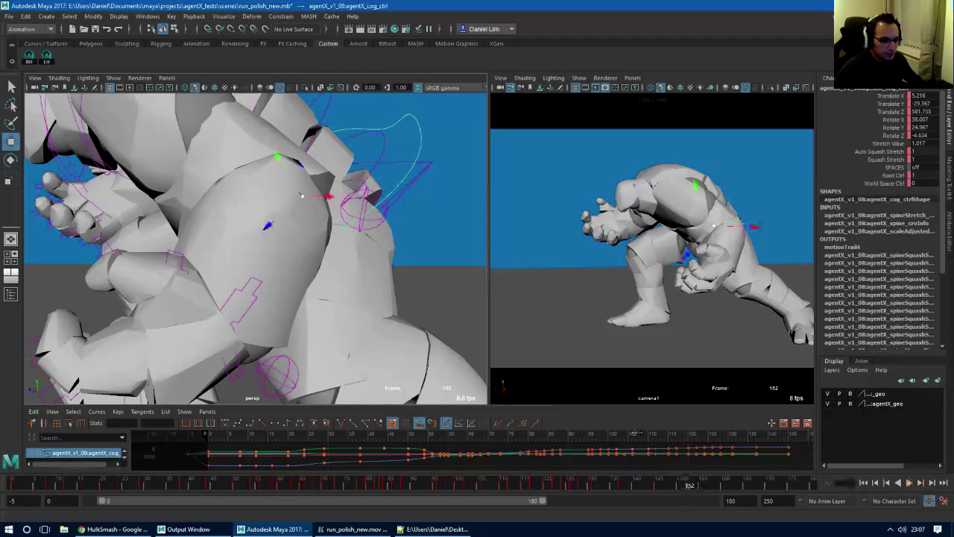
left_click(690, 486)
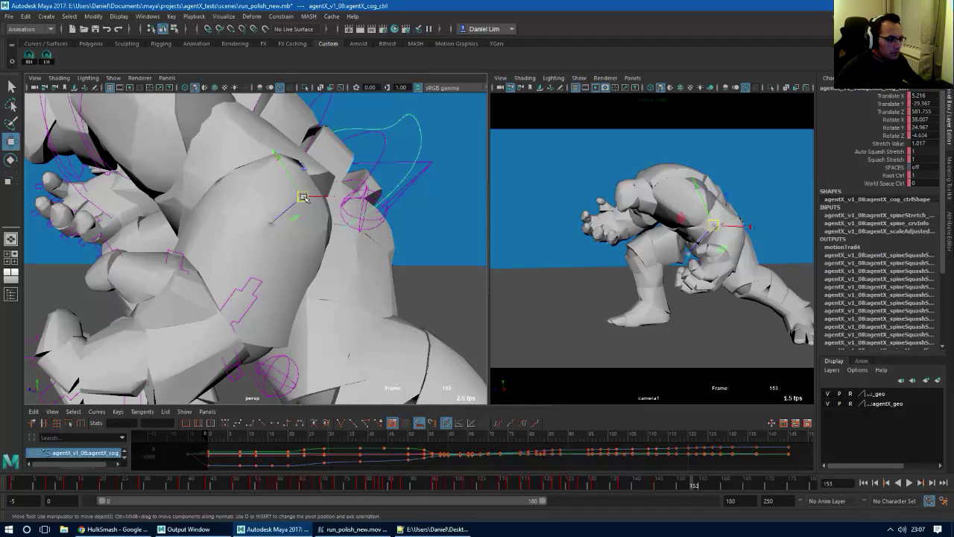
left_click_drag(304, 197, 336, 187)
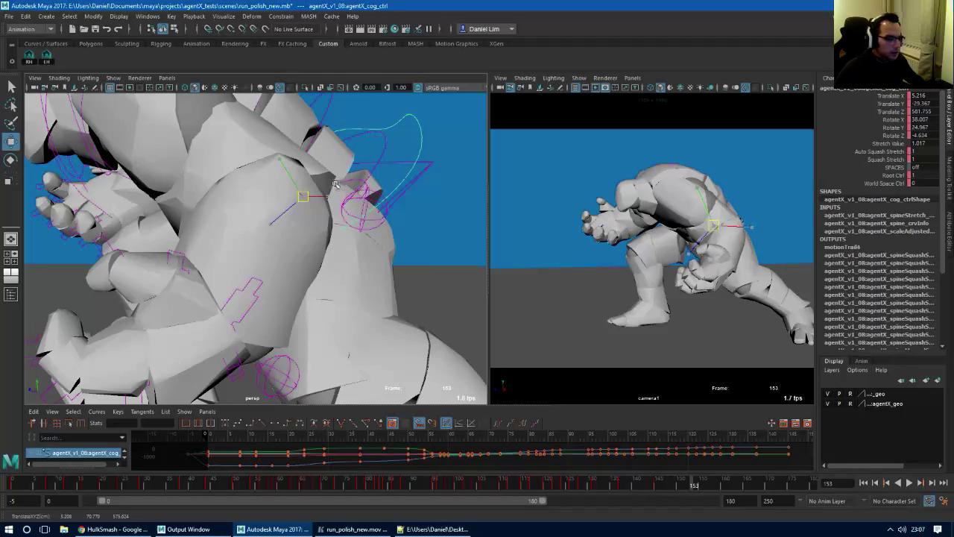
left_click_drag(336, 184, 340, 181)
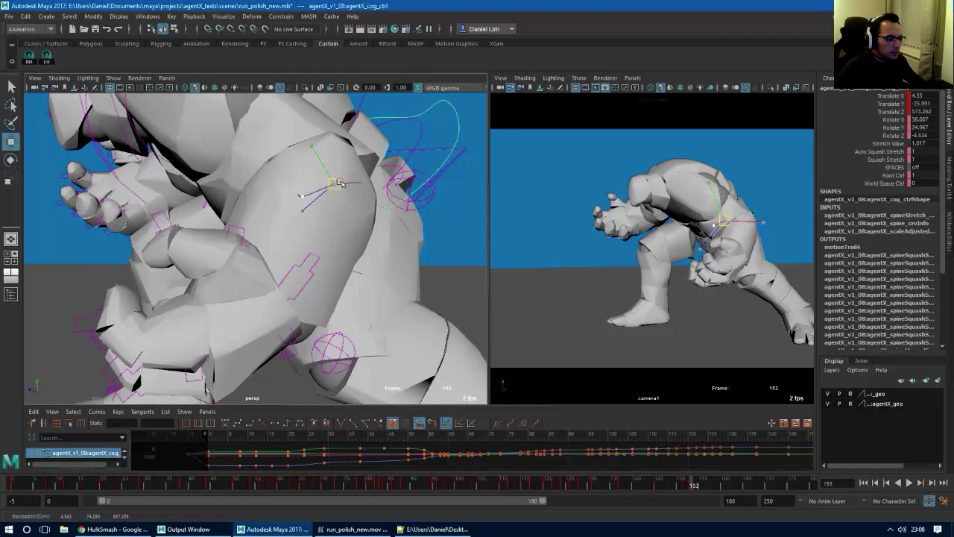
left_click_drag(340, 182, 340, 181)
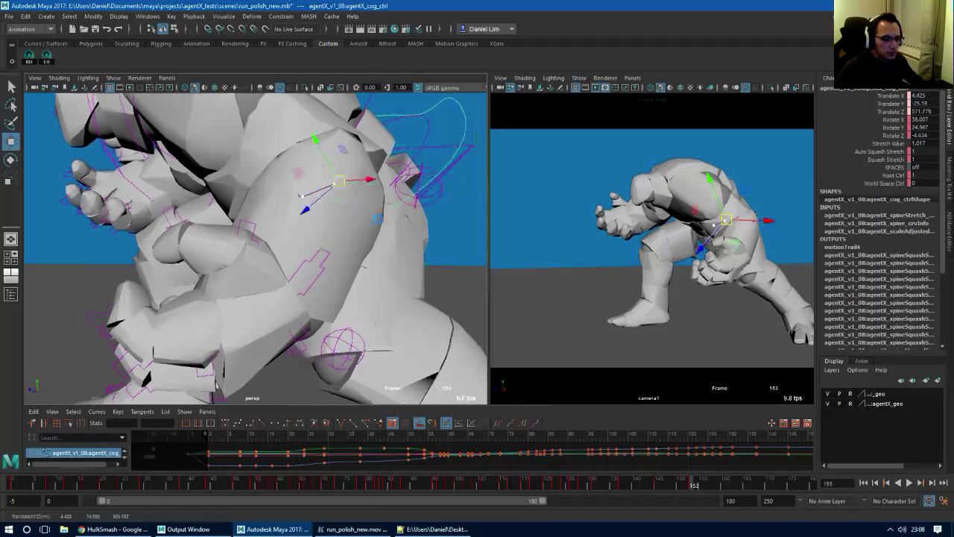
Go to frame 161, examine the crouched pose from several angles and reselect the COG control
left_click(725, 491)
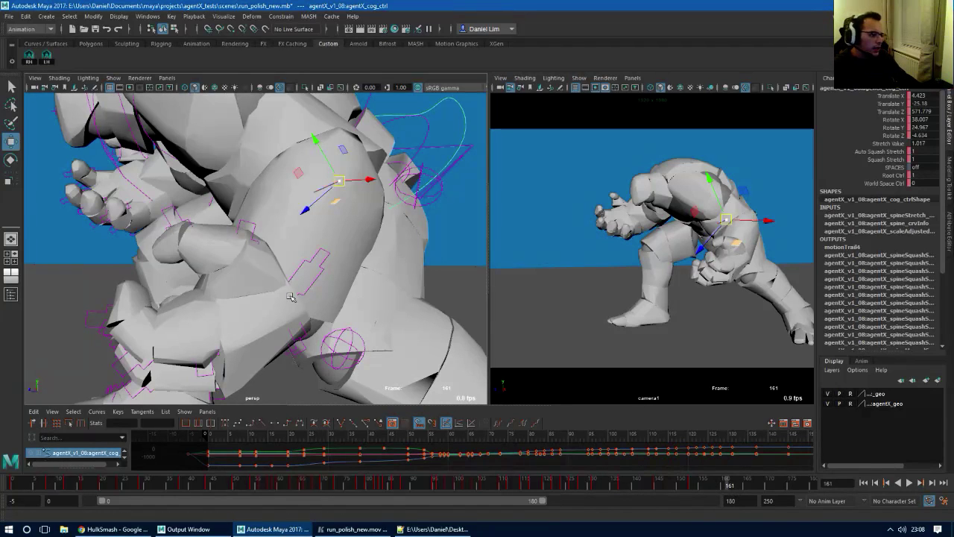
scroll(199, 285, "down", 6)
left_click_drag(200, 285, 401, 270, "alt")
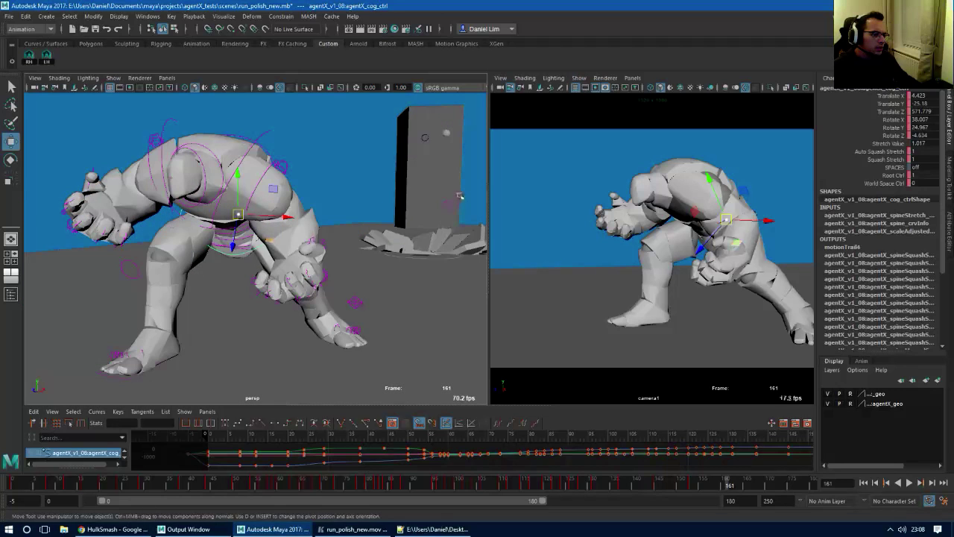
left_click(453, 199)
left_click_drag(452, 189, 349, 200, "alt")
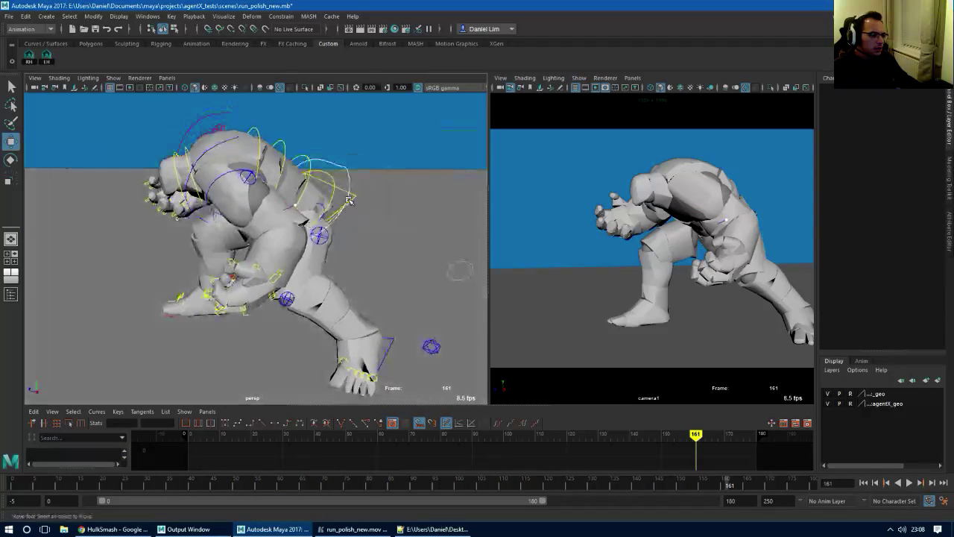
left_click(346, 174)
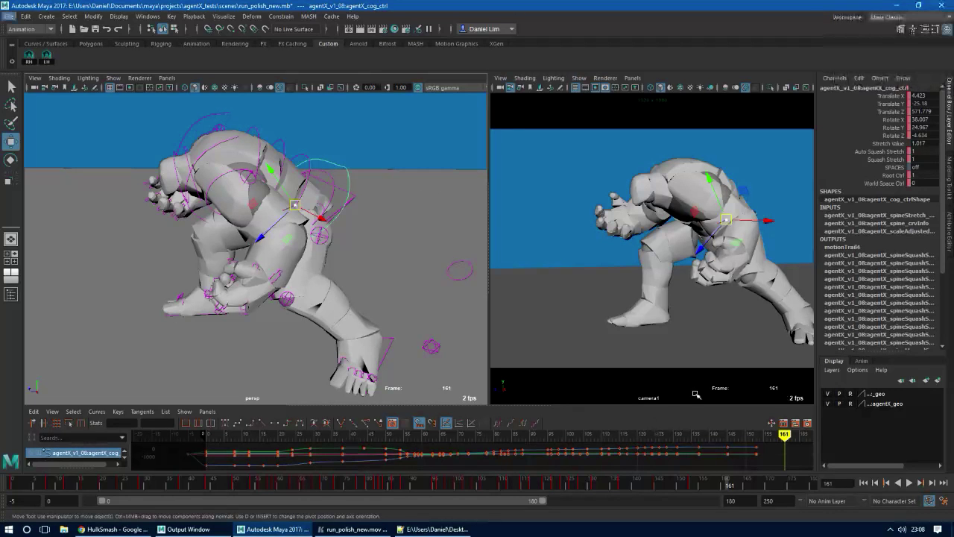
scroll(217, 274, "up", 3)
left_click_drag(232, 285, 237, 252, "alt")
scroll(313, 278, "down", 3)
Select the left foot control and pick its Ik Fk Blend channel at frame 161
left_click(425, 333)
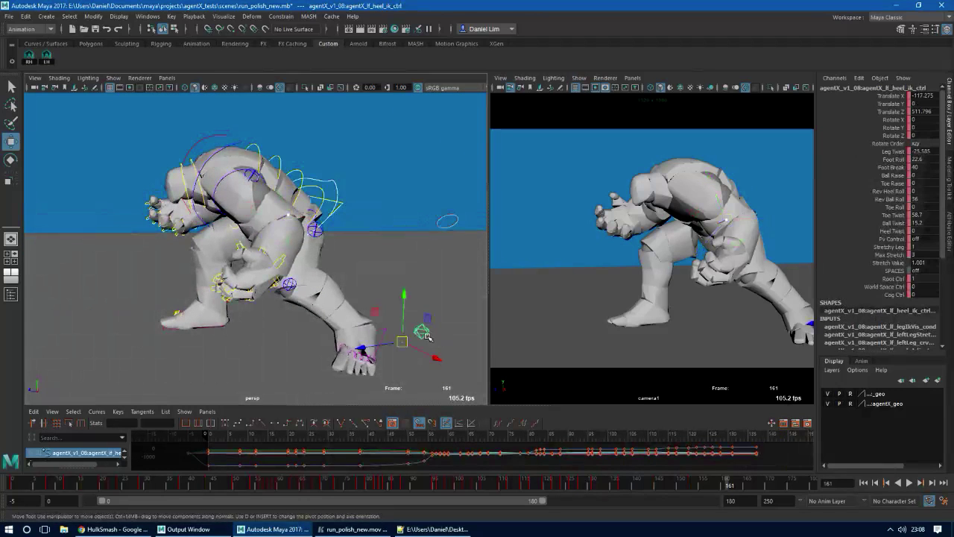
left_click(388, 335)
left_click(388, 337)
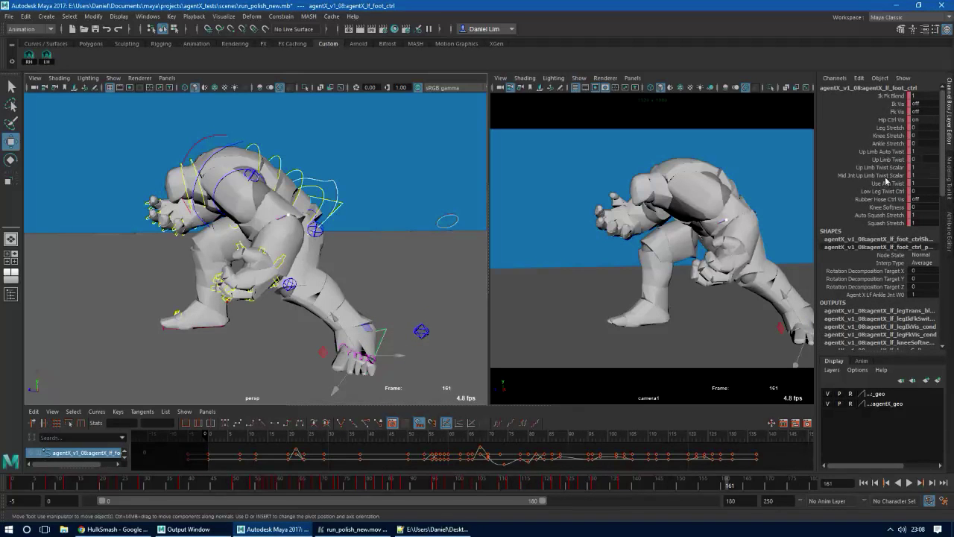
left_click(891, 96)
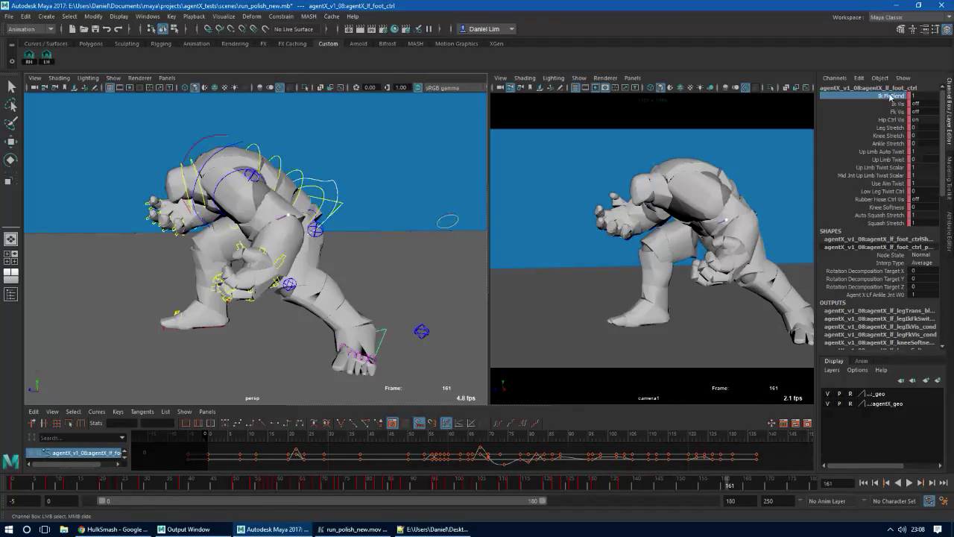
mouse_move(435, 295)
middle_mouse_down()
mouse_move(420, 295)
mouse_move(435, 298)
middle_mouse_up()
left_click(112, 530)
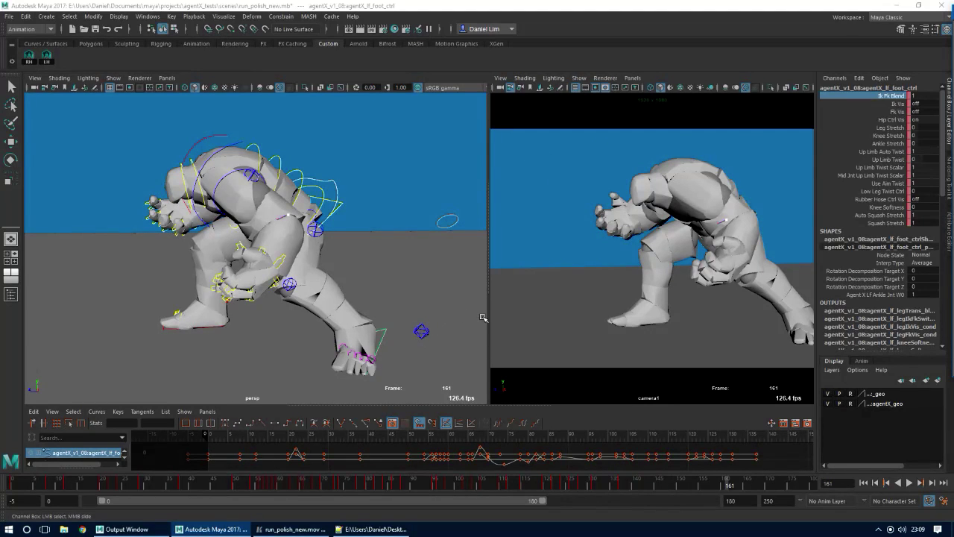
Scrub to frame 63 and examine the character's landing pose around the left foot up close
left_click_drag(314, 313, 446, 366, "alt")
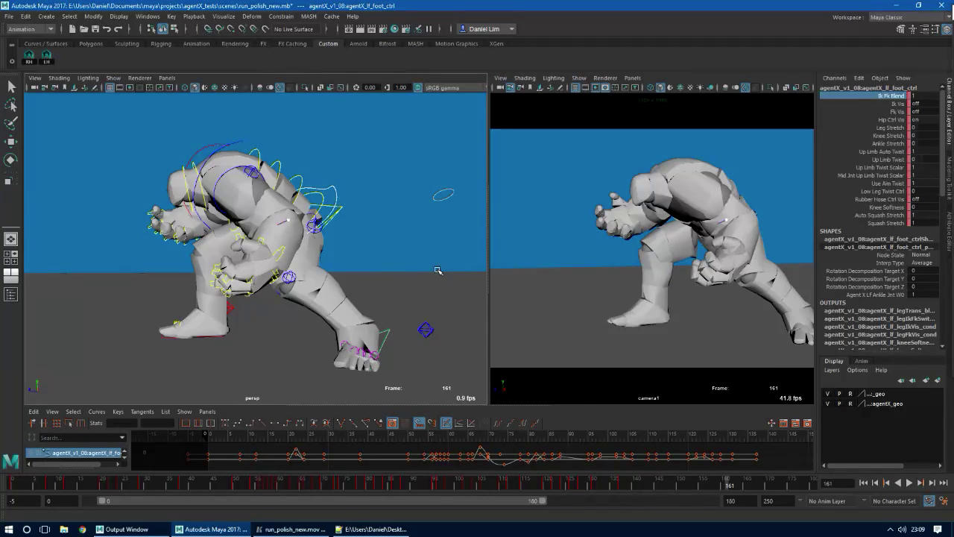
right_click_drag(439, 271, 365, 267, "alt")
middle_click_drag(365, 266, 215, 302, "alt")
left_click_drag(408, 312, 428, 324, "alt")
left_click_drag(384, 487, 294, 483)
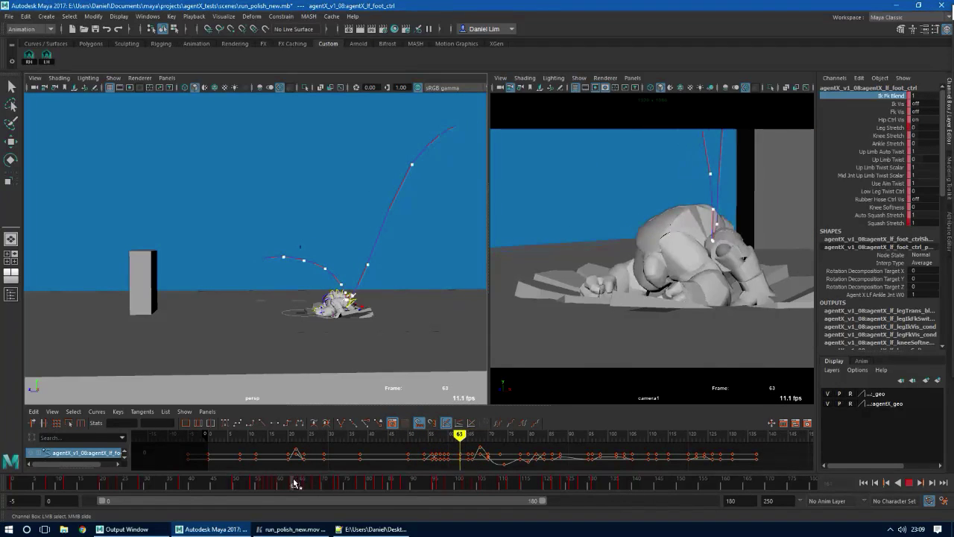
right_click_drag(336, 322, 426, 355, "alt")
middle_click_drag(449, 361, 331, 273, "alt")
right_click_drag(331, 273, 522, 350, "alt")
middle_click_drag(399, 358, 300, 305, "alt")
left_click_drag(301, 305, 309, 323, "alt")
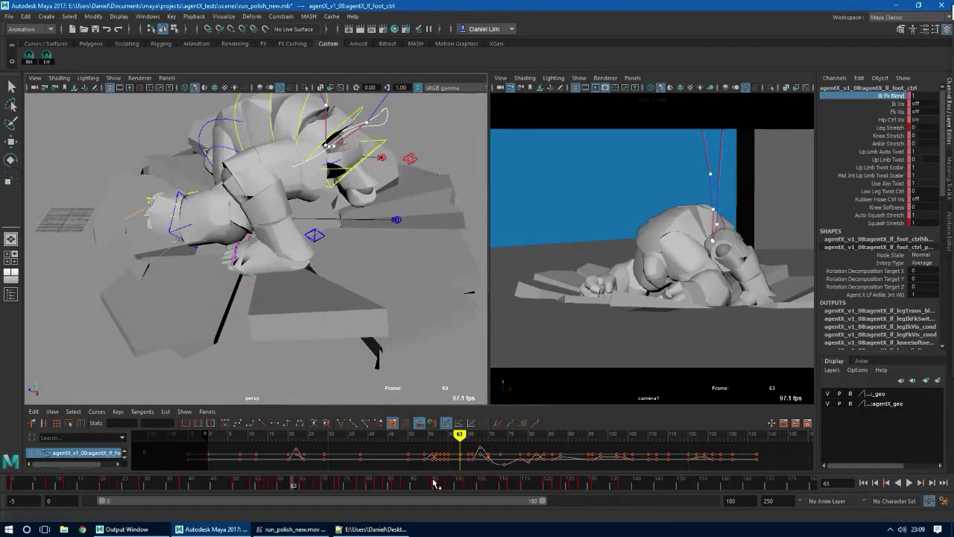
Go to frame 57, inspect the planted left leg with its heel IK control and select the left foot control
left_click_drag(300, 483, 273, 479)
right_click_drag(326, 314, 287, 300, "alt")
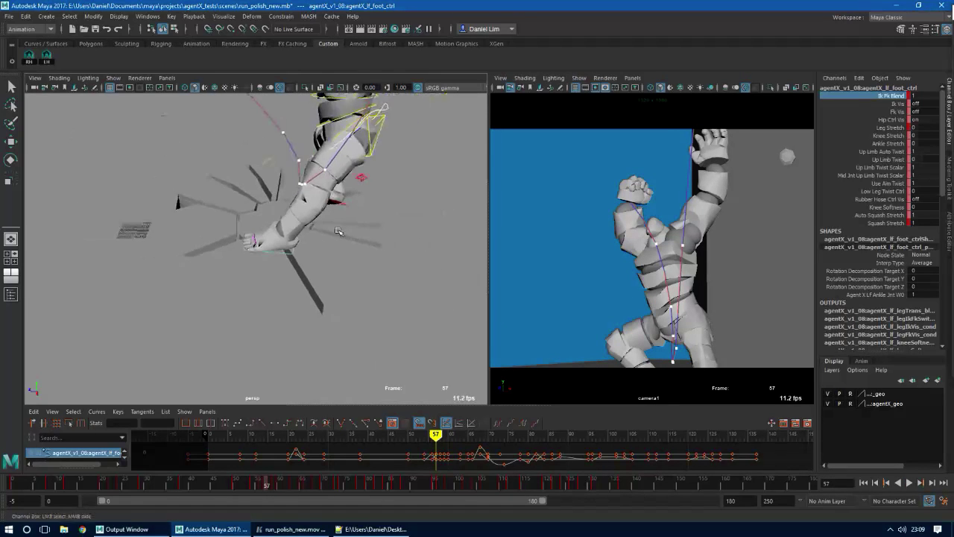
left_click_drag(287, 300, 245, 235, "alt")
left_click(321, 265)
key("w")
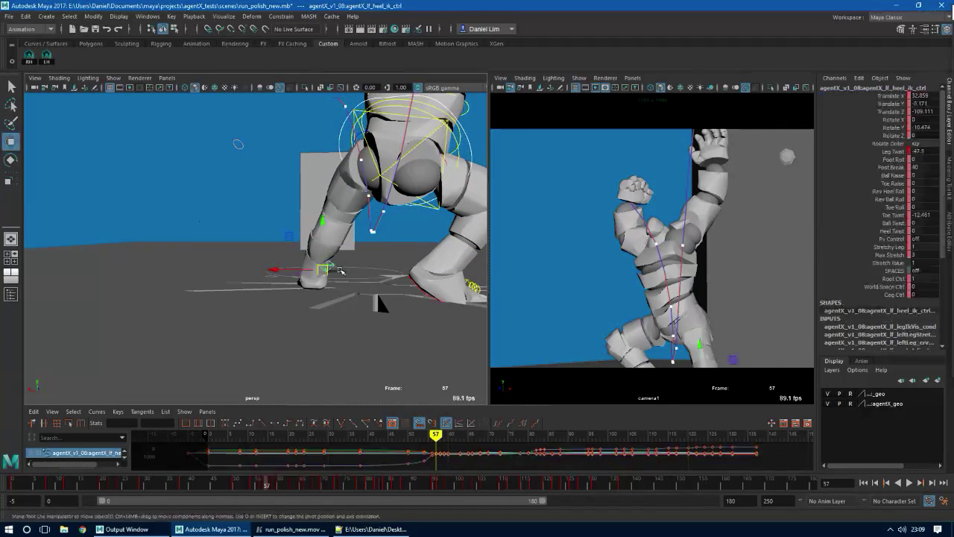
left_click_drag(319, 299, 380, 324, "alt")
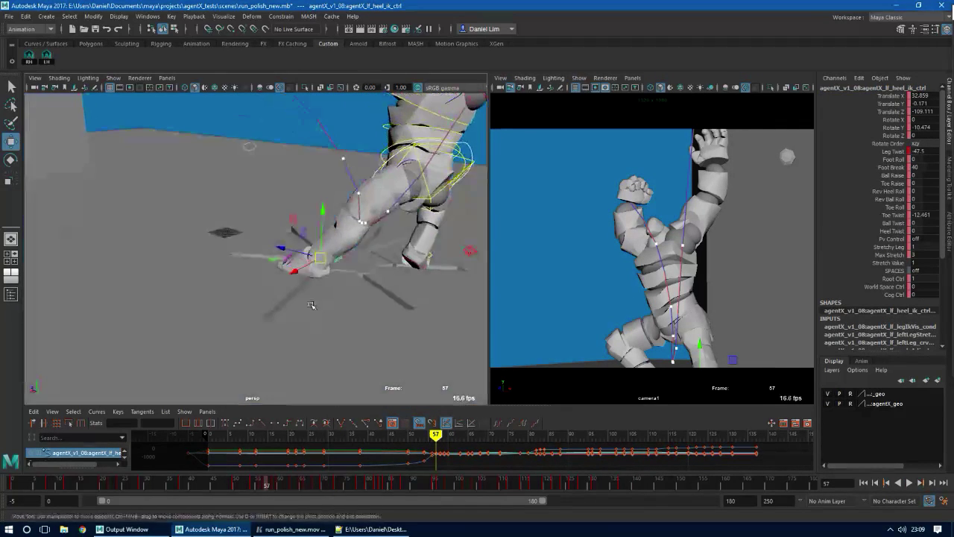
key("q")
left_click(314, 284)
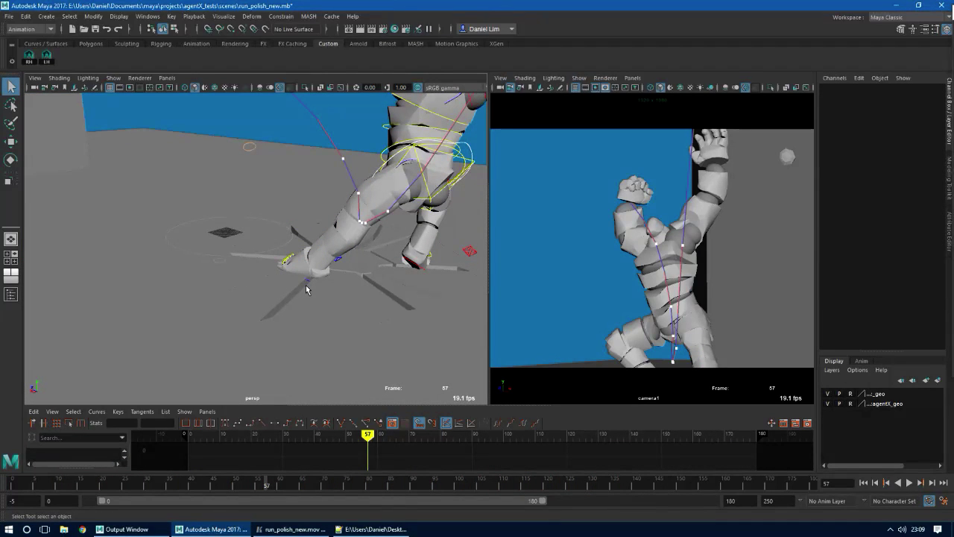
left_click(313, 283)
left_click_drag(314, 316, 374, 320, "alt")
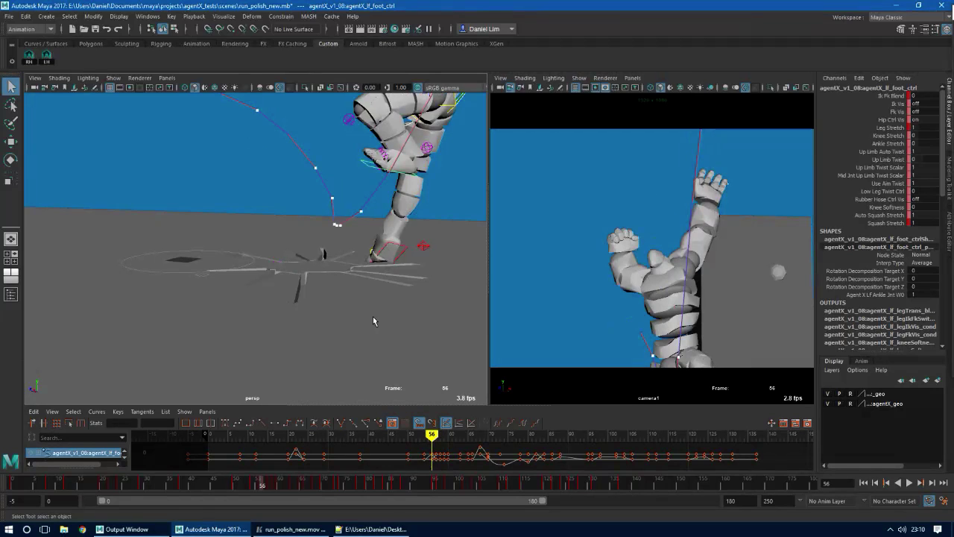
Compare frames 56 and 57 repeatedly to check the left foot control's Ik Fk Blend switch
key("comma")
key("period")
key("comma")
key("period")
key("comma")
key("period")
key("comma")
key("alt+period")
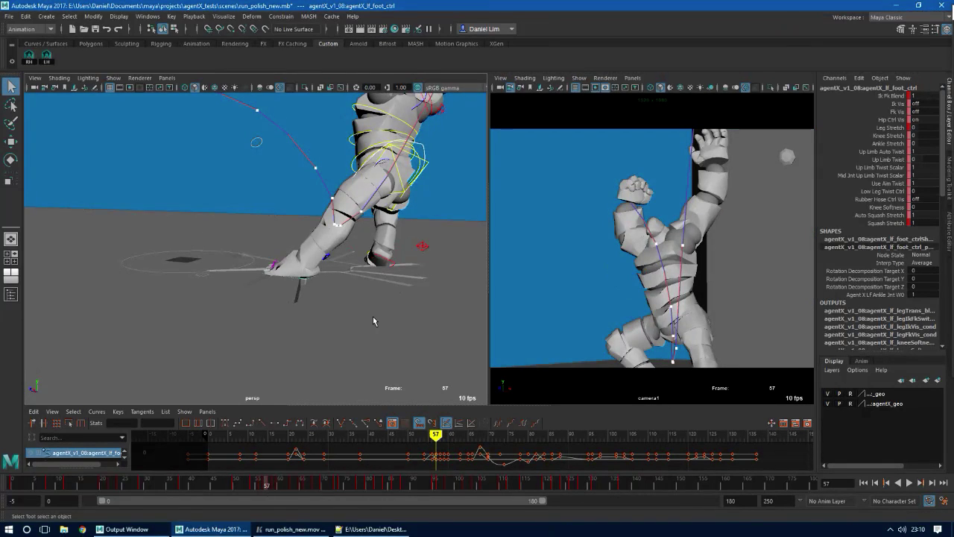
Step through the landing frame by frame from 57 to 69 and back to frame 61
key("alt+period")
key("alt+period")
key("alt+period")
key("alt+period")
key("alt+period")
key("alt+period")
key("alt+period")
key("alt+period")
key("alt+period")
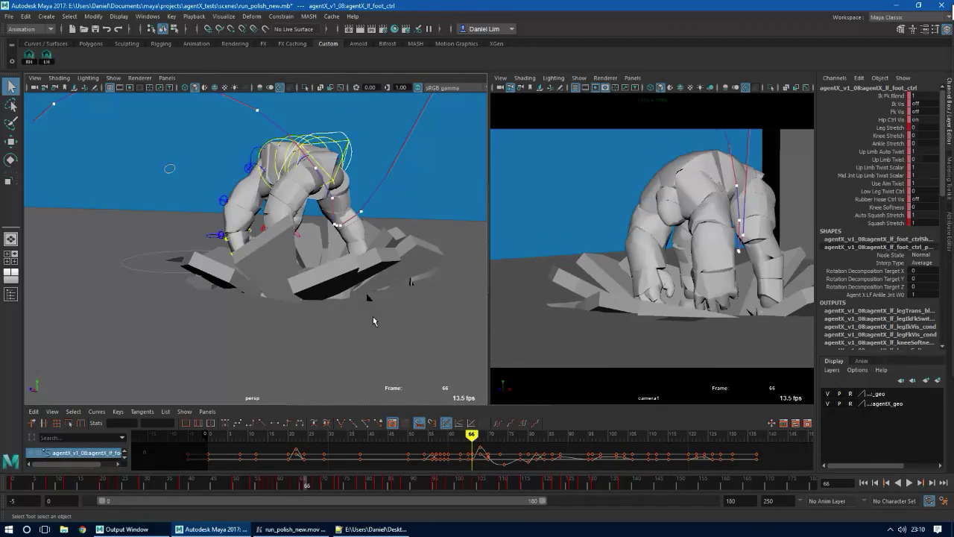
key("alt+period")
key("alt+period")
key("alt+period")
key("alt+comma")
key("alt+comma")
key("alt+comma")
key("alt+comma")
key("alt+comma")
key("alt+comma")
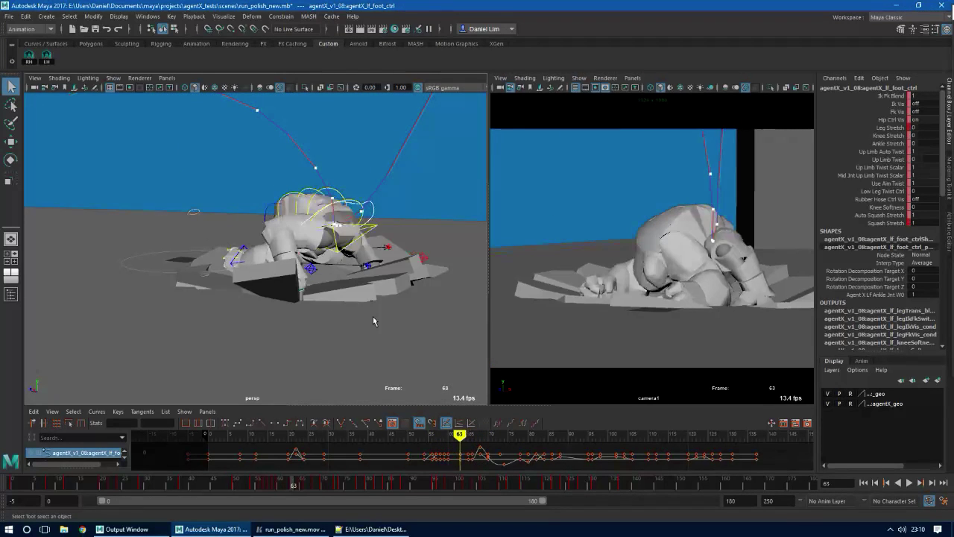
key("alt+comma")
key("alt+comma")
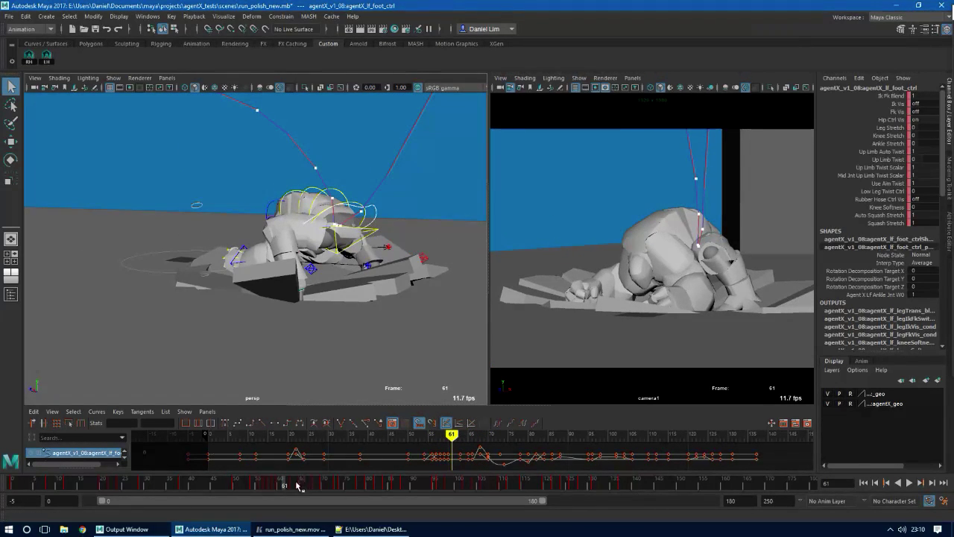
Examine the left leg on the wall up close at frames 7 and 22
left_click_drag(285, 486, 44, 485)
right_click_drag(338, 339, 208, 256, "alt")
key("f")
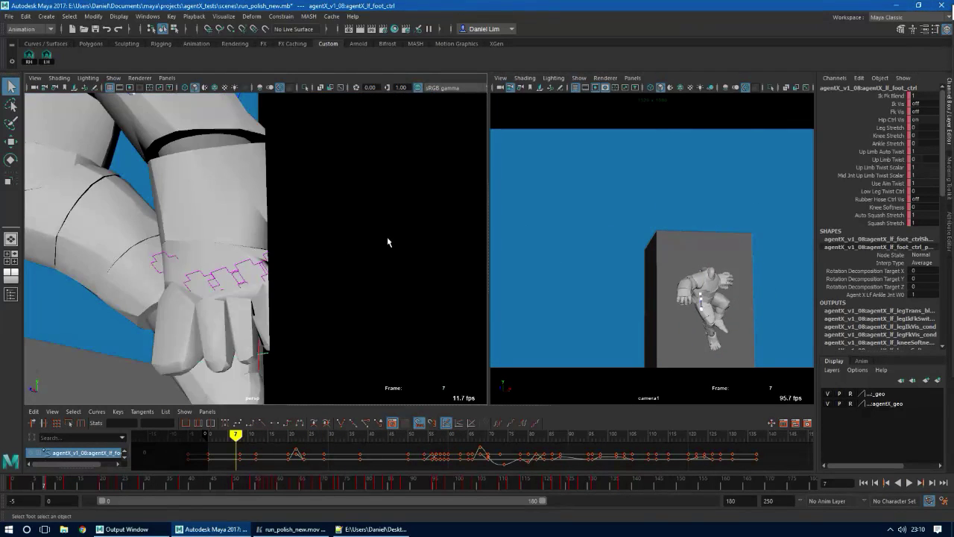
right_click_drag(387, 237, 194, 324, "alt")
left_click_drag(194, 324, 393, 313, "alt")
right_click_drag(393, 313, 298, 355, "alt")
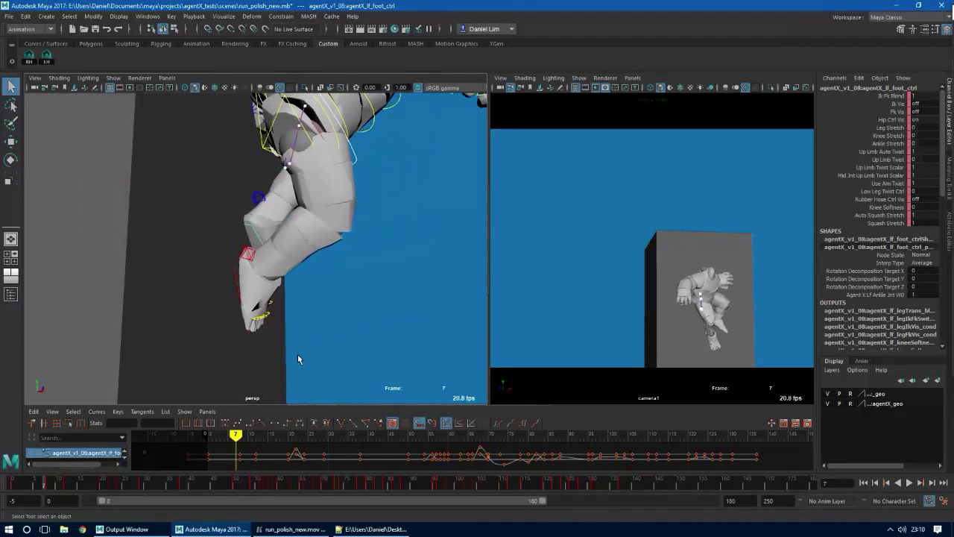
mouse_move(39, 483)
left_mouse_down()
mouse_move(222, 483)
mouse_move(96, 483)
mouse_move(138, 494)
mouse_move(114, 495)
mouse_move(260, 500)
mouse_move(125, 505)
mouse_move(101, 515)
mouse_move(169, 520)
mouse_move(102, 523)
mouse_move(121, 525)
mouse_move(111, 525)
left_mouse_up()
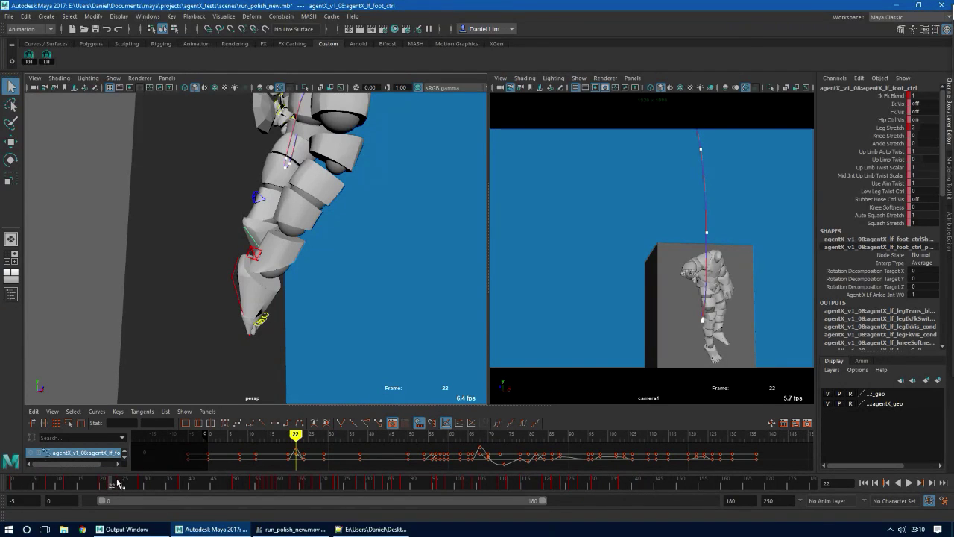
Return to the end pose at frame 137, frame the character in the perspective view and select the COG control
left_click_drag(114, 487, 623, 531)
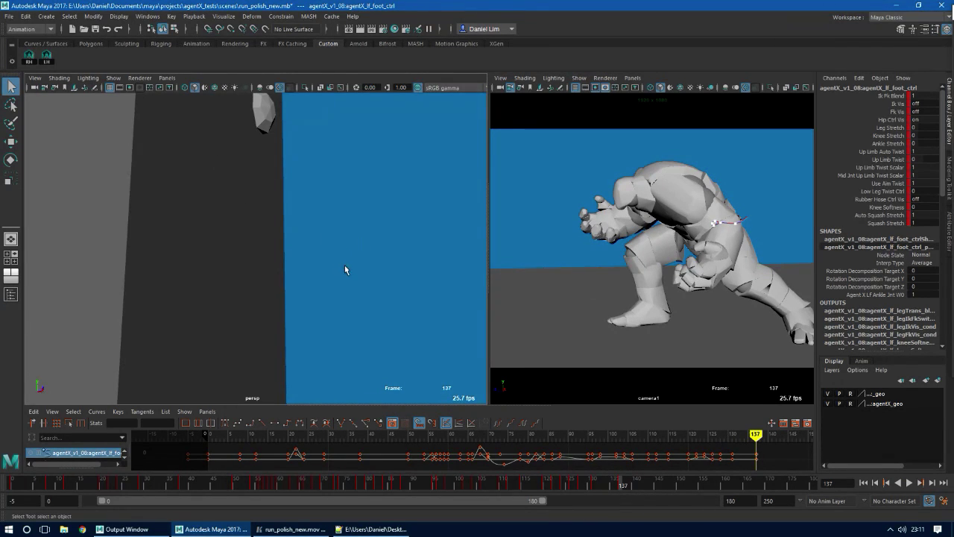
key("f")
right_click_drag(379, 309, 330, 256, "alt")
mouse_move(330, 255)
left_mouse_down("alt")
mouse_move(328, 224)
mouse_move(326, 242)
left_mouse_up("alt")
middle_click_drag(326, 242, 390, 268, "alt")
left_click_drag(390, 268, 279, 285, "alt")
left_click(246, 127)
left_click_drag(249, 149, 306, 187, "alt")
middle_click_drag(307, 187, 439, 224, "alt")
At frame 153, move the COG control to about 3.822, -27.178, 576.403 to start the breathing hold
left_click_drag(617, 483, 693, 499)
left_click_drag(302, 254, 357, 258, "alt")
right_click_drag(356, 257, 524, 273, "alt")
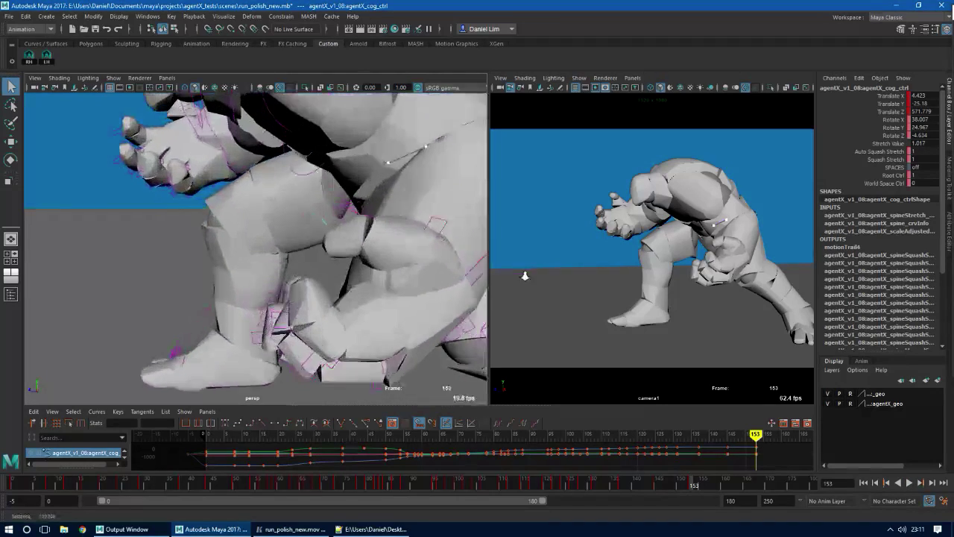
middle_click_drag(360, 187, 259, 299, "alt")
key("w")
left_click_drag(296, 297, 351, 298, "alt")
right_click_drag(350, 298, 298, 305, "alt")
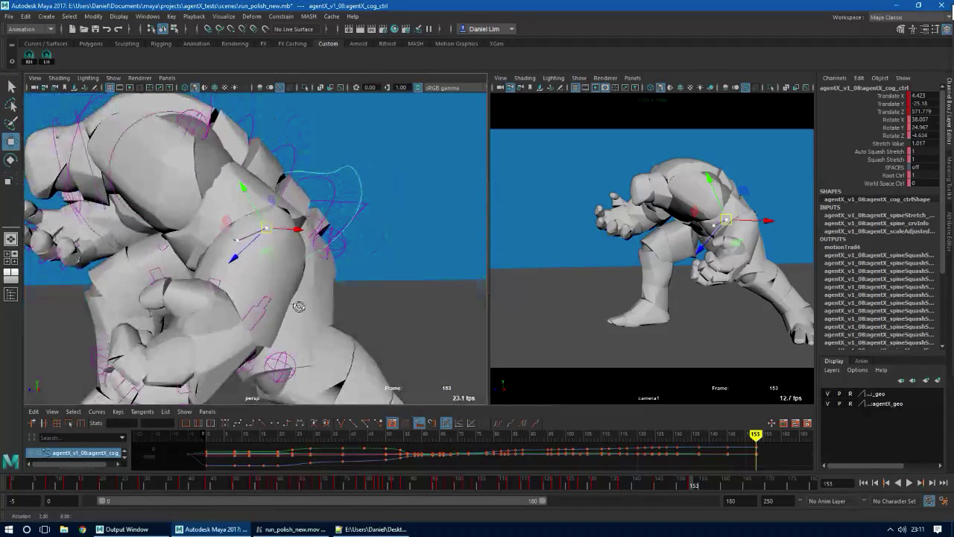
left_click_drag(266, 228, 259, 232)
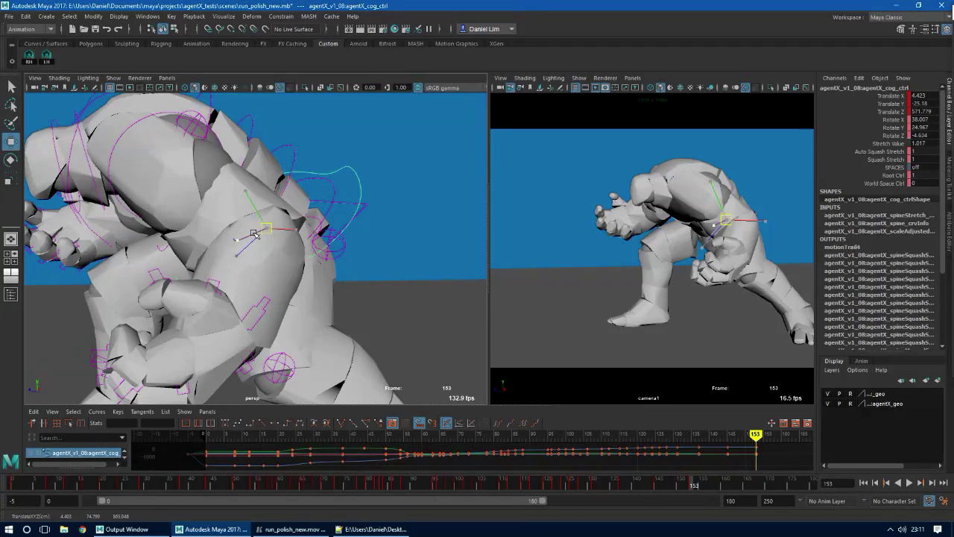
left_click_drag(256, 233, 253, 234)
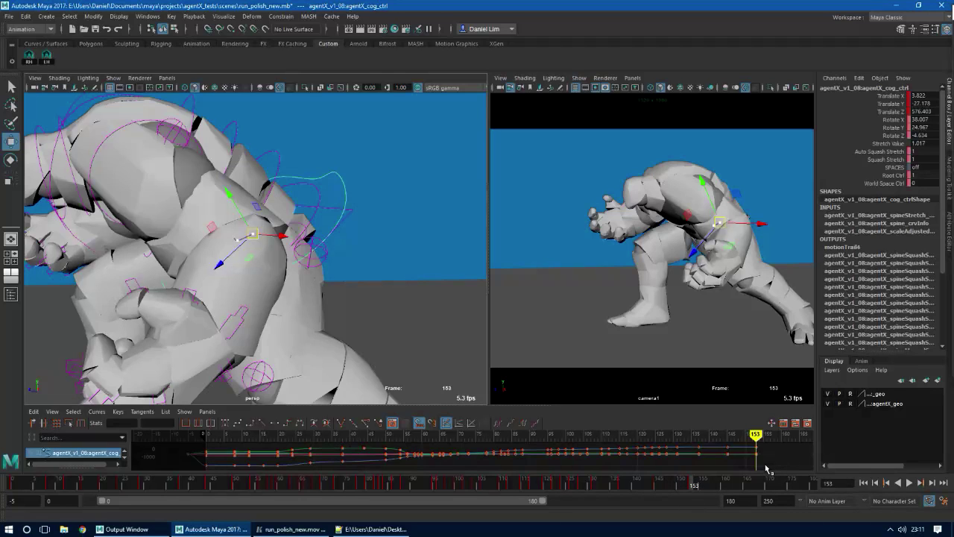
At frame 161, lower the COG control to about 3.8, -29.348, 575.717 for the next breathing pose
key("alt+comma")
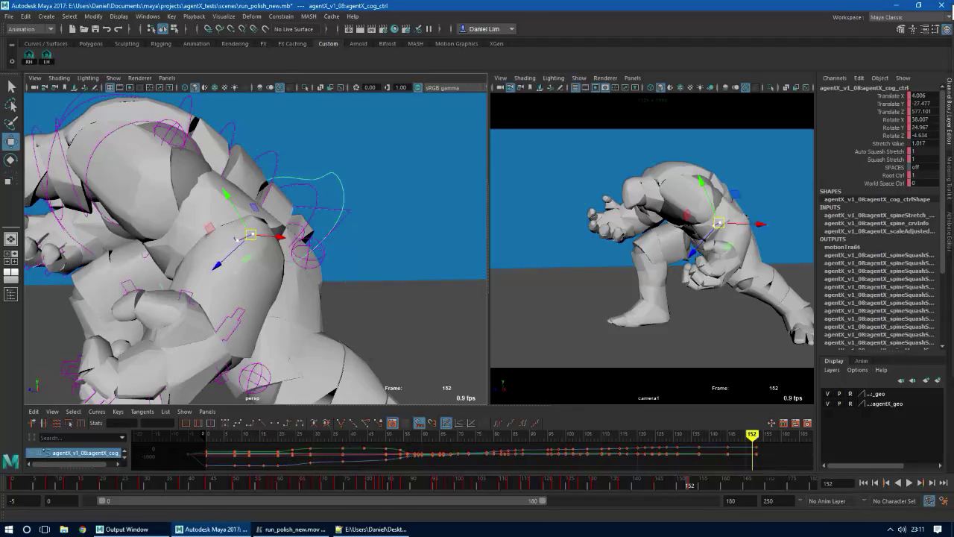
left_click_drag(689, 486, 731, 495)
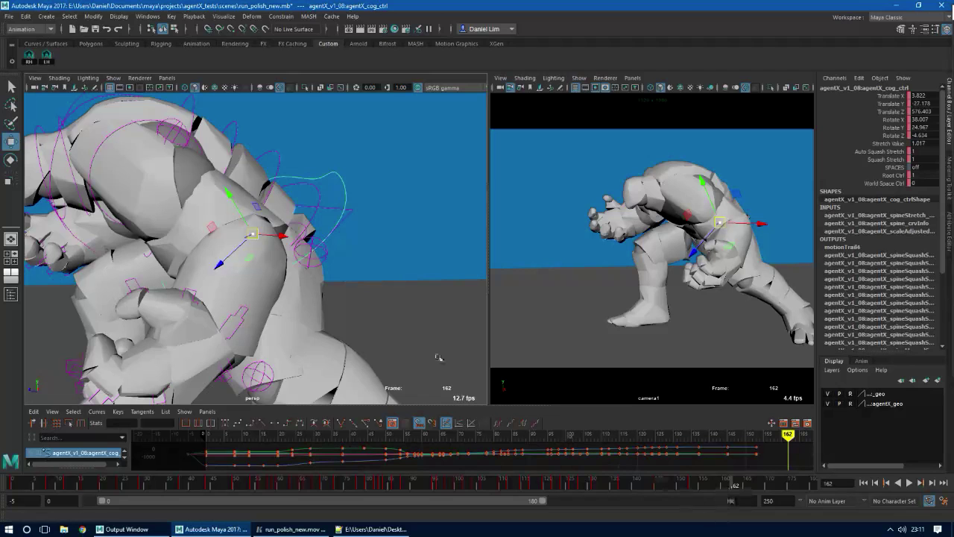
left_click_drag(261, 258, 300, 266, "alt")
right_click_drag(309, 270, 401, 281, "alt")
left_click_drag(311, 266, 290, 300, "alt")
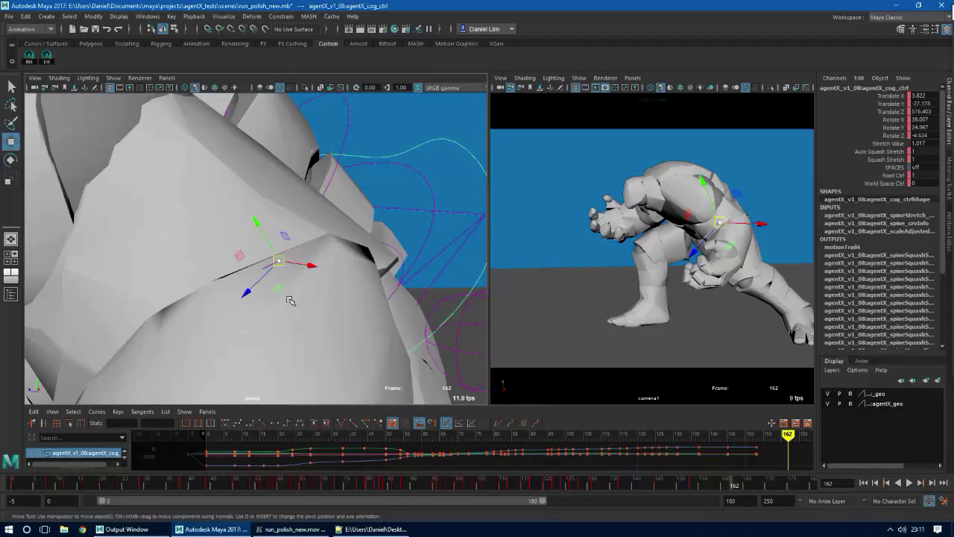
right_click_drag(291, 301, 425, 330, "alt")
right_click_drag(314, 317, 398, 340, "alt")
middle_click_drag(356, 309, 351, 283, "alt")
right_click_drag(349, 292, 225, 291, "alt")
left_click_drag(137, 287, 234, 282, "alt")
mouse_move(731, 489)
left_mouse_down()
mouse_move(609, 476)
mouse_move(730, 487)
left_mouse_up()
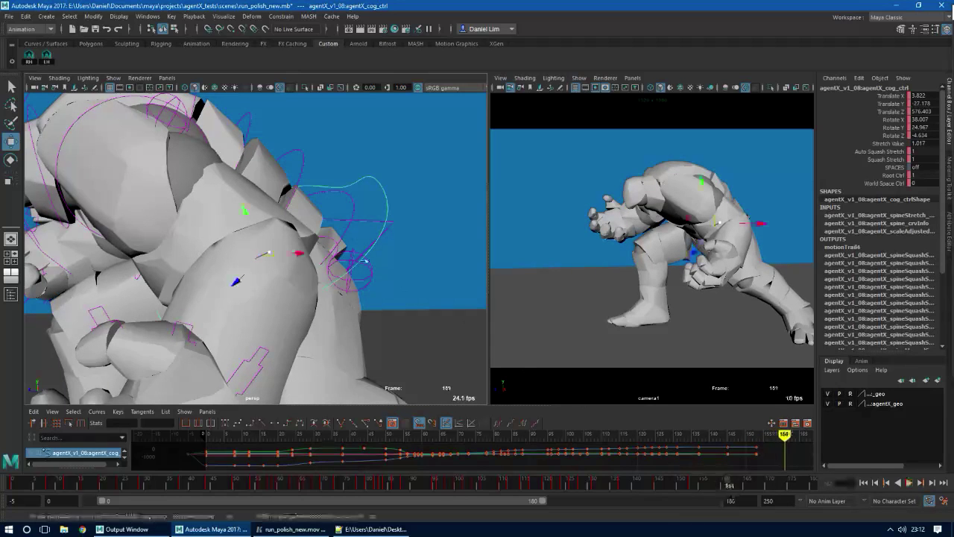
key("d")
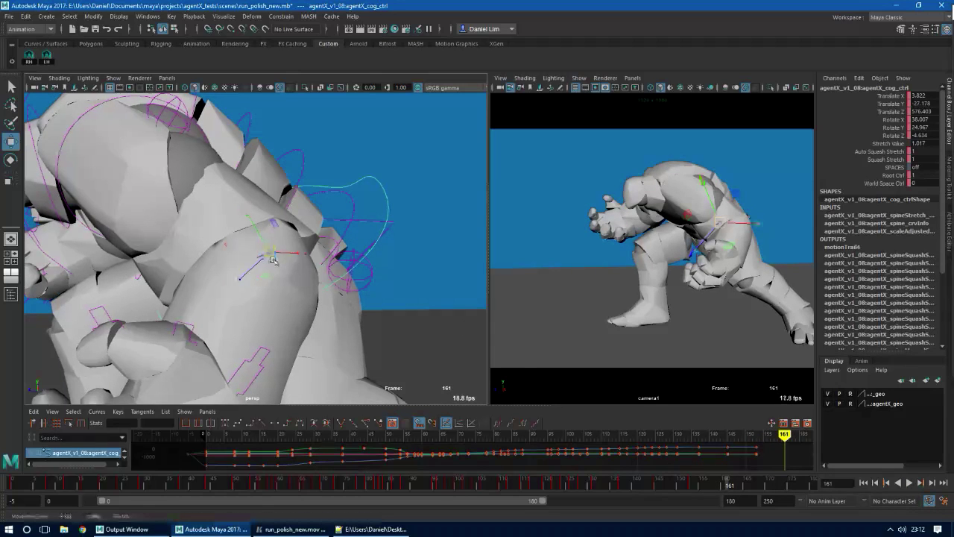
left_click(272, 261)
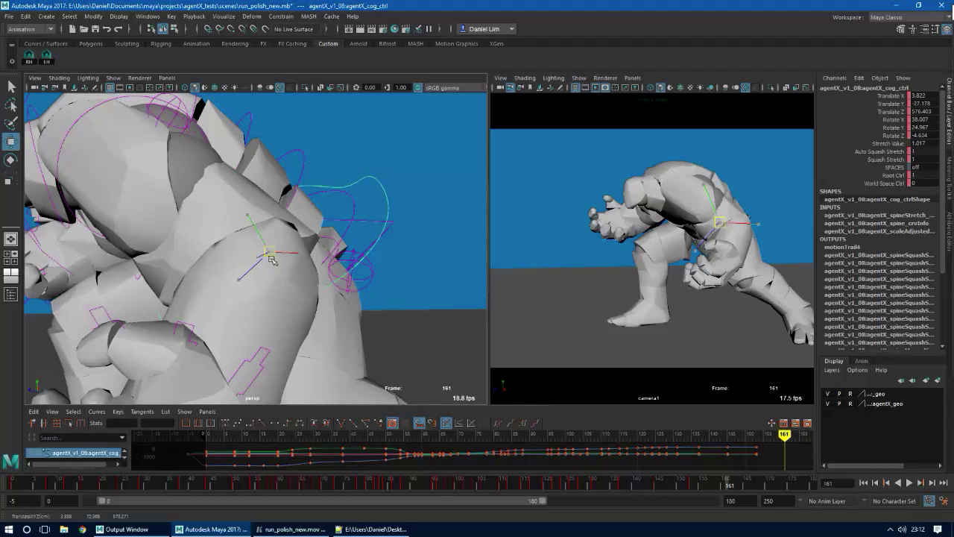
left_click_drag(273, 265, 276, 269)
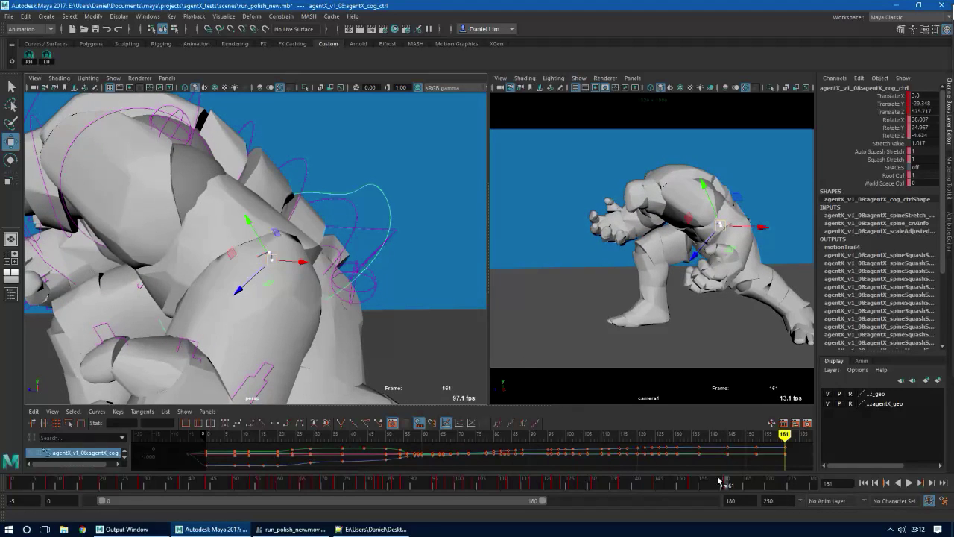
Enlarge the Graph Editor and steepen the tangent of the COG's Translate Y key at frame 137
left_click_drag(402, 407, 403, 316)
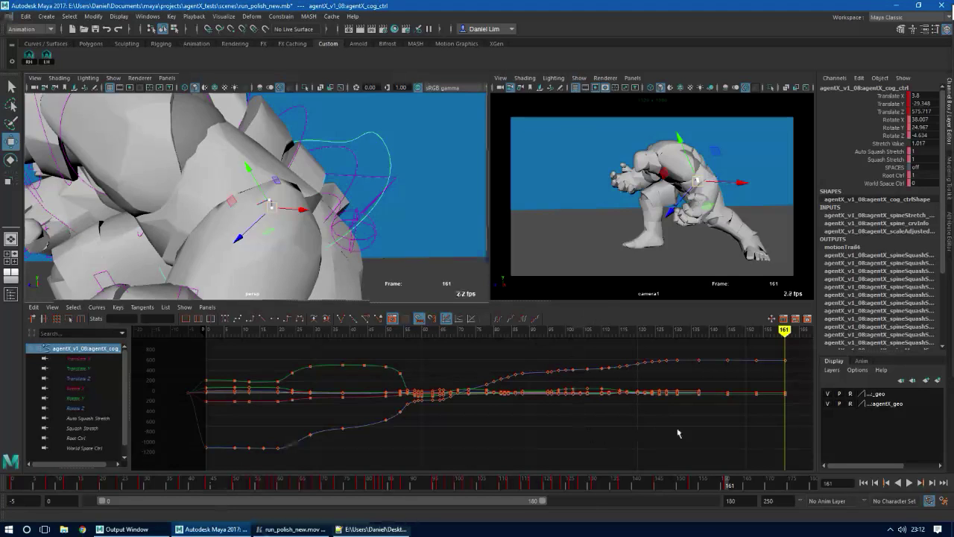
middle_click_drag(680, 431, 430, 454, "alt")
right_click_drag(430, 454, 541, 349, "alt")
middle_click_drag(516, 463, 520, 411, "alt")
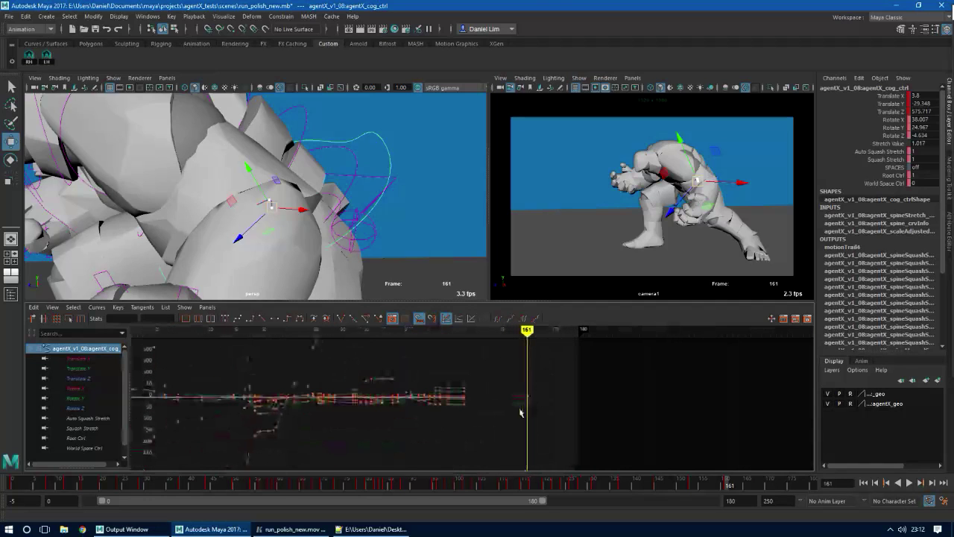
right_click_drag(520, 411, 600, 434, "alt")
left_click_drag(448, 407, 426, 428)
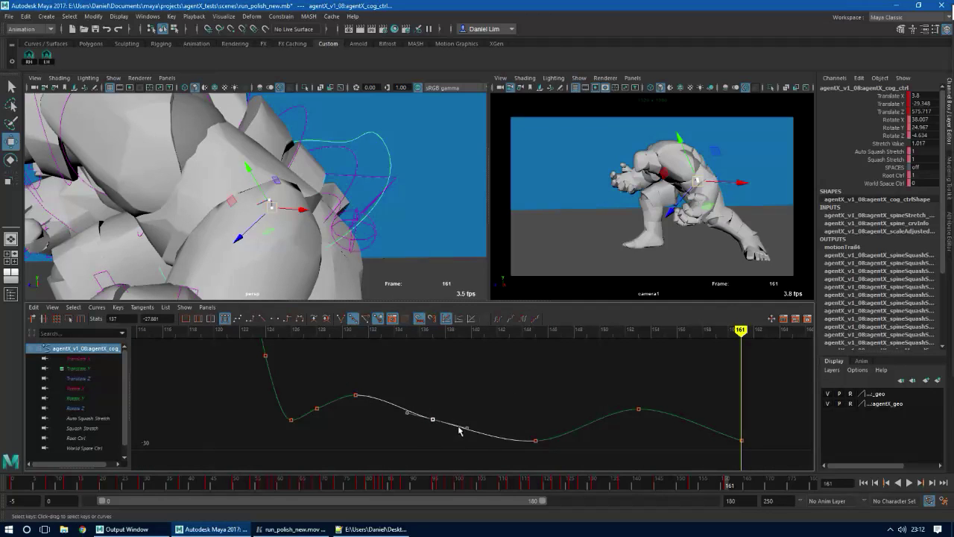
middle_click_drag(475, 442, 480, 443)
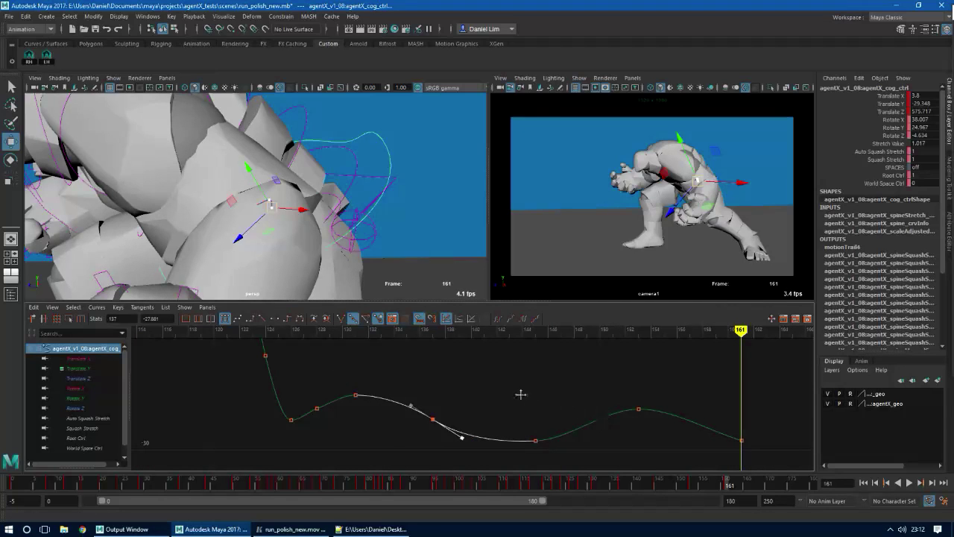
Examine the COG's other animation curves and scrub through the ending hold to check its motion
mouse_move(582, 393)
right_mouse_down("alt")
mouse_move(547, 435)
mouse_move(528, 436)
right_mouse_up("alt")
middle_click_drag(528, 435, 520, 384, "alt")
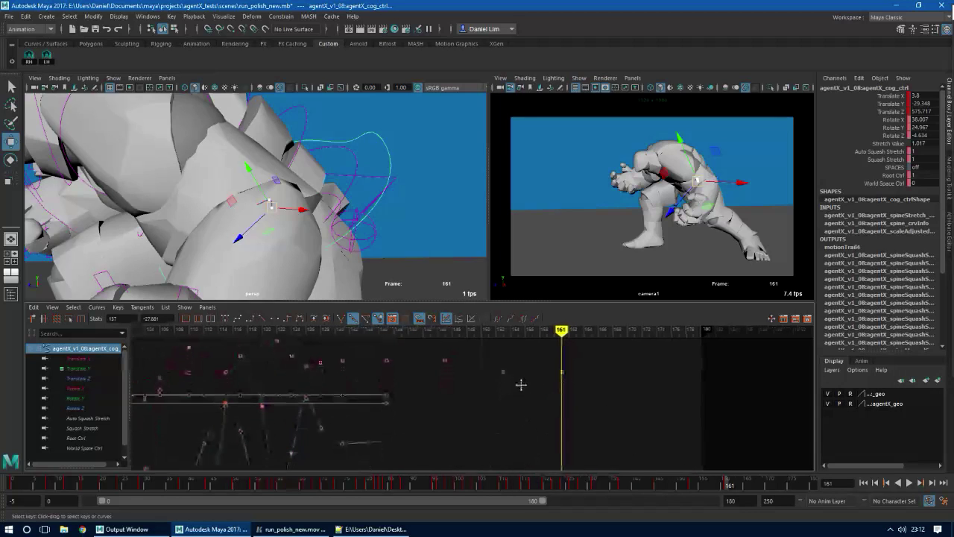
mouse_move(589, 414)
right_mouse_down("alt+shift")
mouse_move(518, 418)
mouse_move(530, 408)
mouse_move(526, 452)
right_mouse_up("alt+shift")
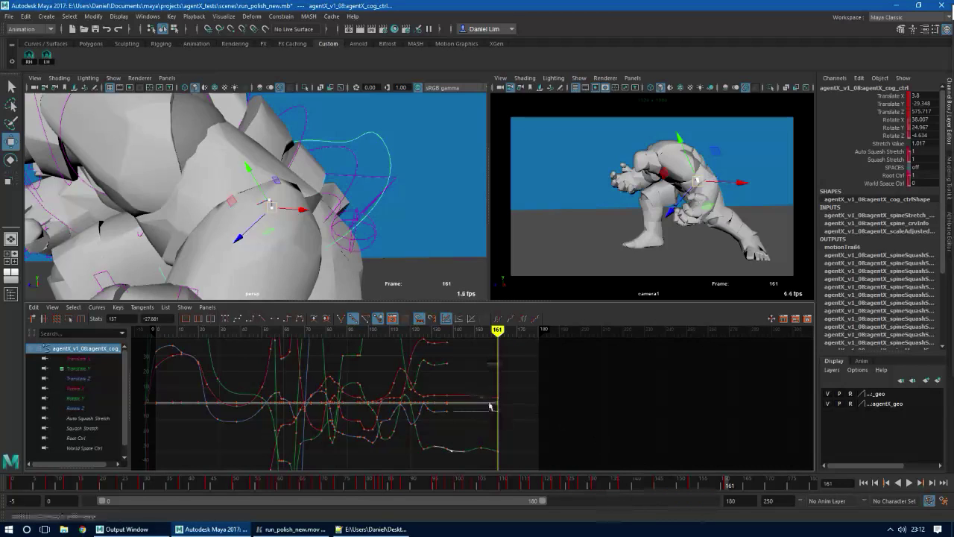
right_click_drag(489, 407, 537, 403, "alt")
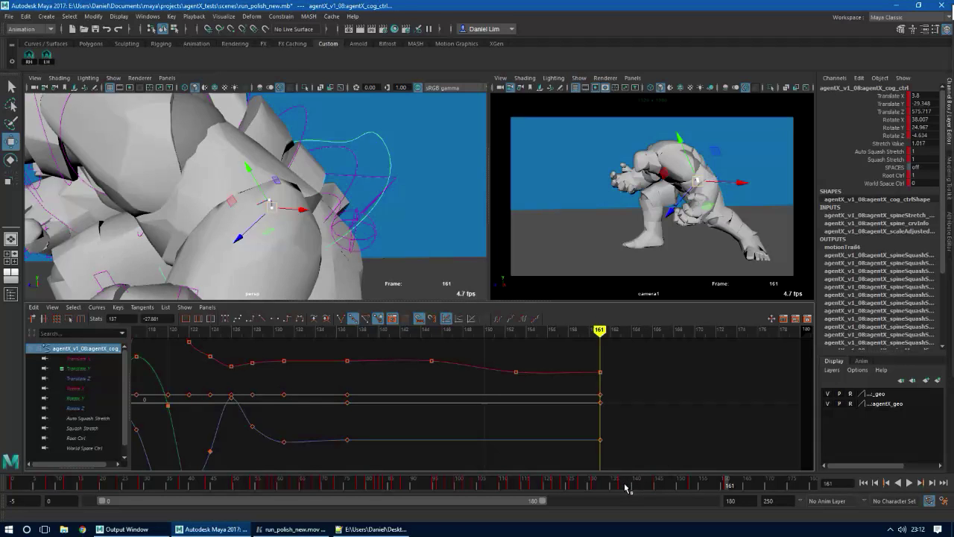
mouse_move(627, 489)
left_mouse_down()
mouse_move(707, 488)
mouse_move(562, 488)
mouse_move(741, 480)
mouse_move(702, 482)
mouse_move(729, 492)
mouse_move(584, 492)
mouse_move(681, 487)
left_mouse_up()
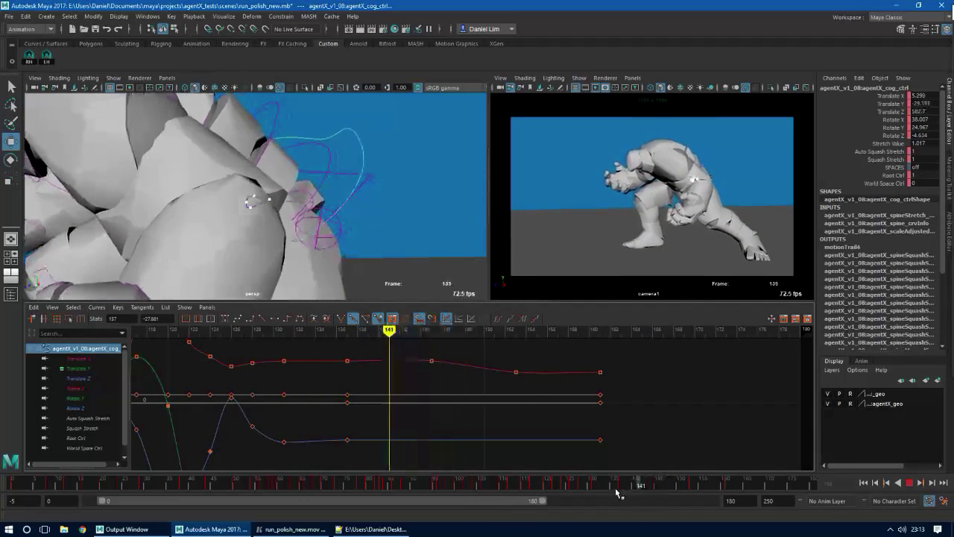
left_click_drag(616, 490, 658, 489)
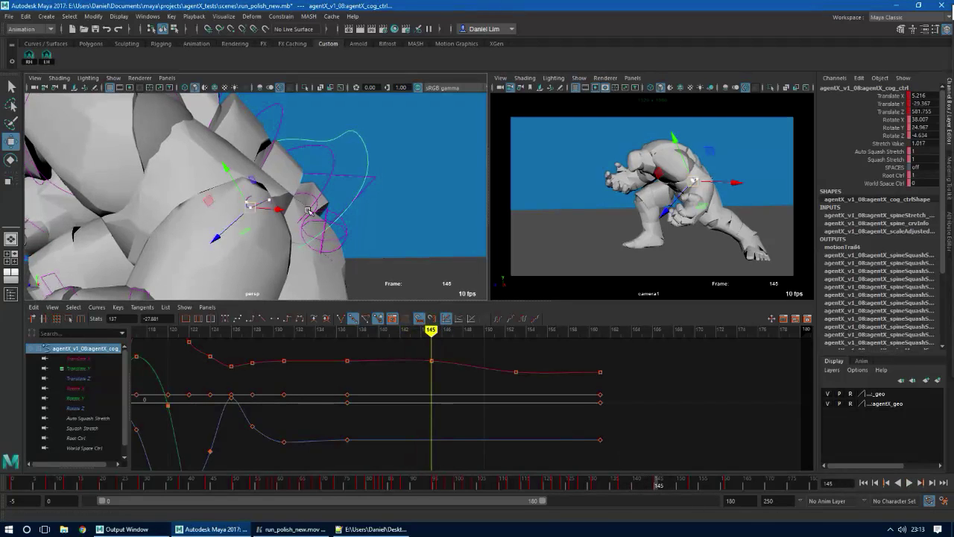
right_click_drag(307, 210, 173, 242, "alt")
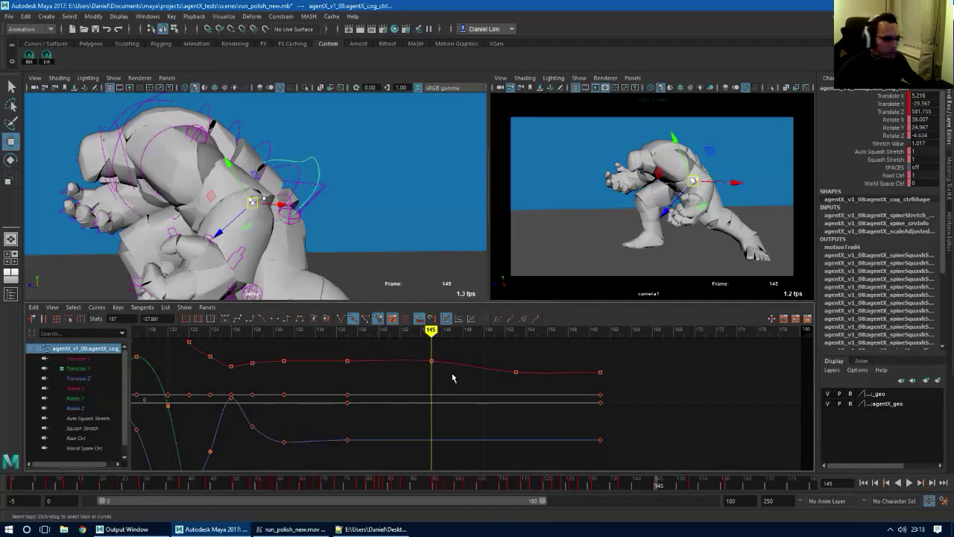
At frame 153, isolate the COG control in the perspective view and move it to about 3.604, -27.409, 578.195
mouse_move(462, 481)
left_mouse_down()
mouse_move(417, 486)
mouse_move(462, 482)
mouse_move(570, 509)
mouse_move(756, 517)
mouse_move(586, 513)
mouse_move(688, 511)
mouse_move(694, 486)
left_mouse_up()
right_click_drag(200, 198, 348, 231, "alt")
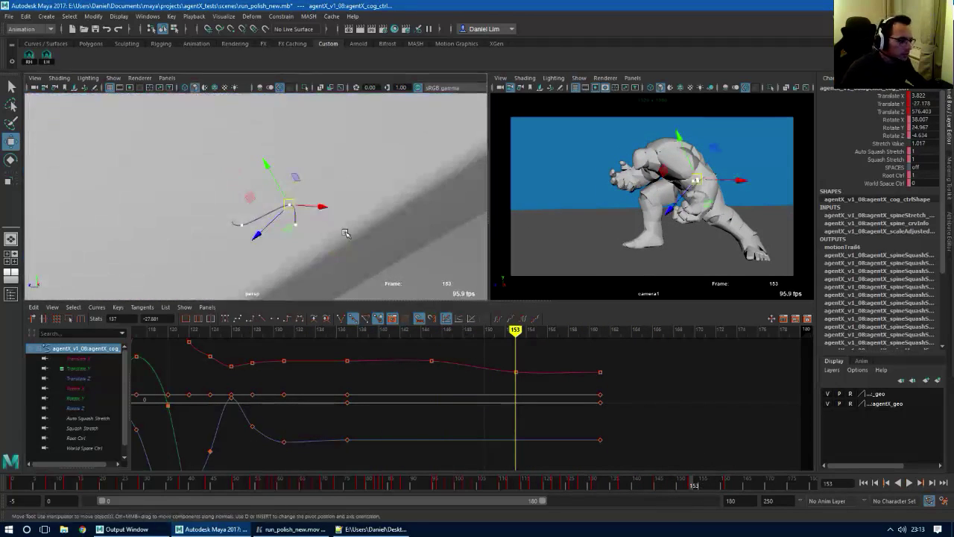
key("ctrl+1")
left_click_drag(294, 207, 293, 207)
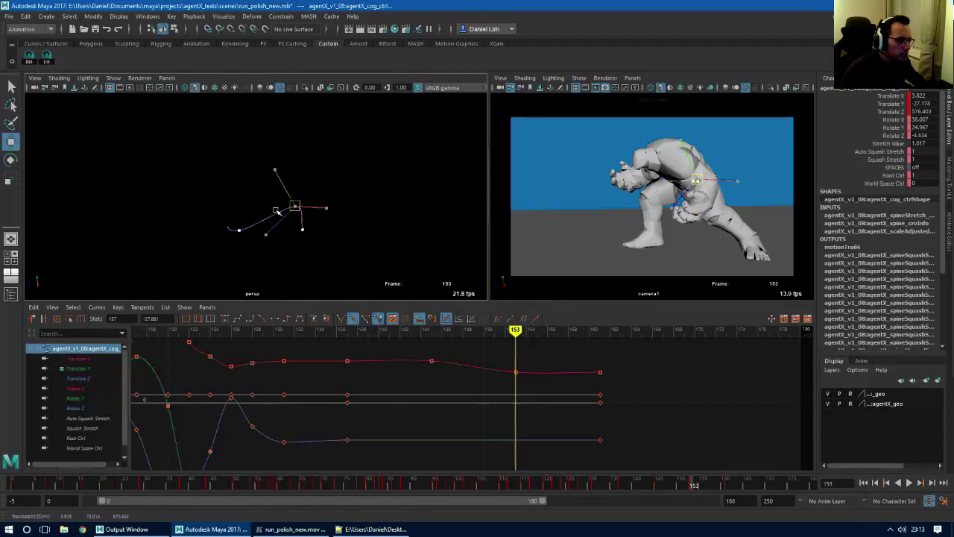
left_click_drag(296, 210, 277, 211)
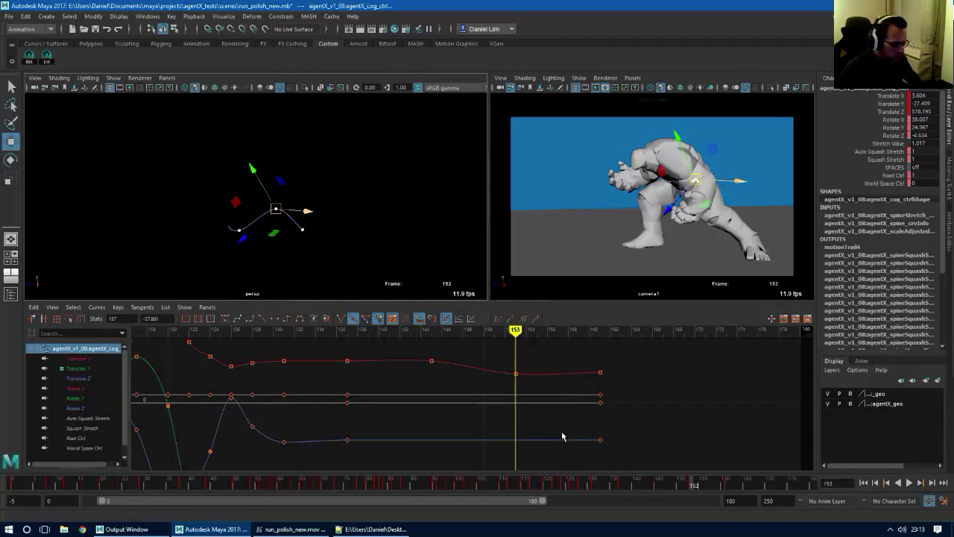
At frame 161, move the COG control to about 3.505, -28.983, 578.419, reshaping the end of its motion trail
key("period")
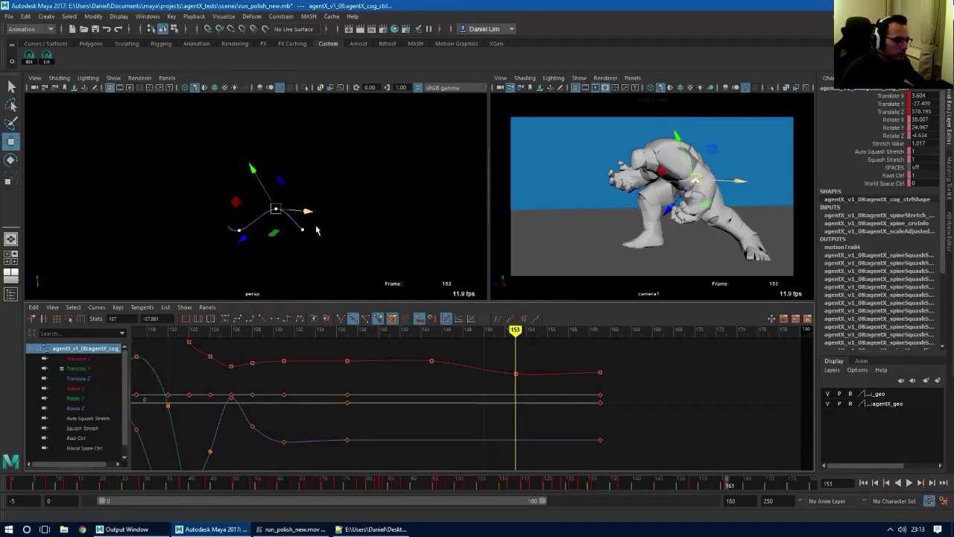
key("period")
scroll(373, 238, "up", 1)
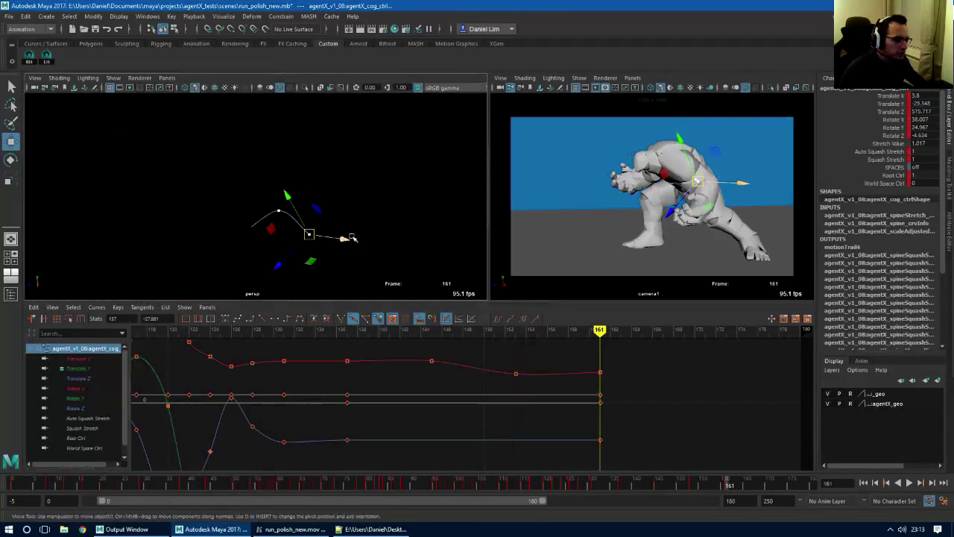
left_click_drag(310, 234, 277, 227)
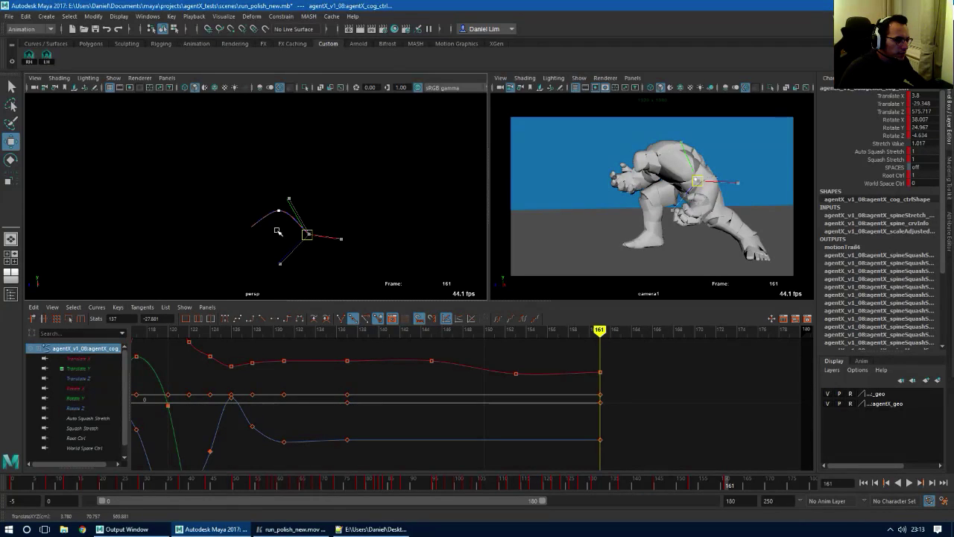
left_click_drag(277, 231, 275, 228)
Show the Outliner and delete the head_tracking, left_arm and right_arm motion trails
left_click(10, 295)
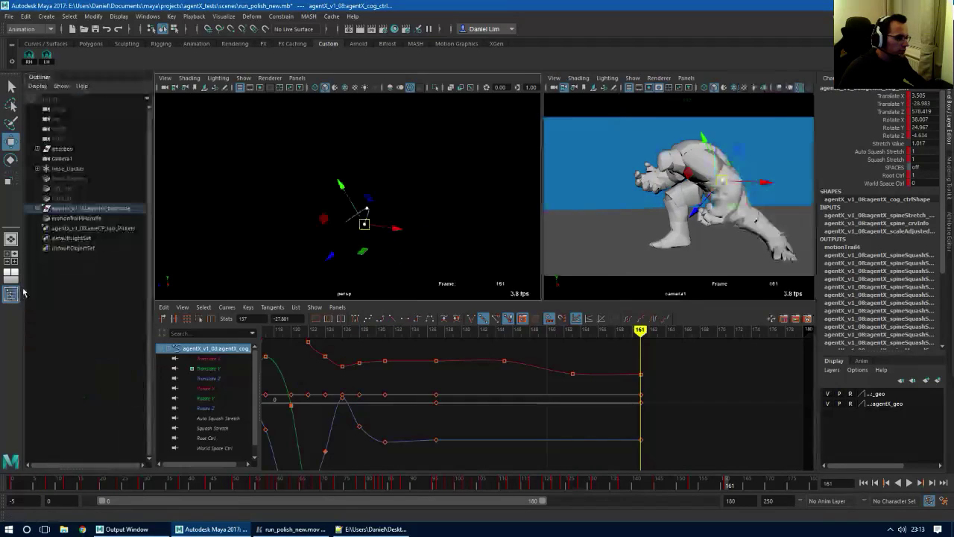
left_click(71, 198)
left_click(69, 179, "shift")
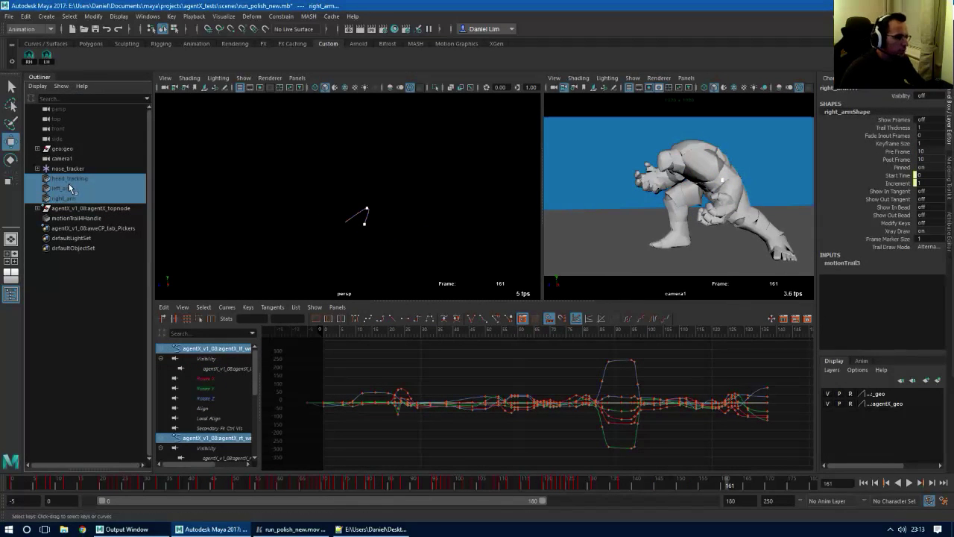
right_click(76, 203)
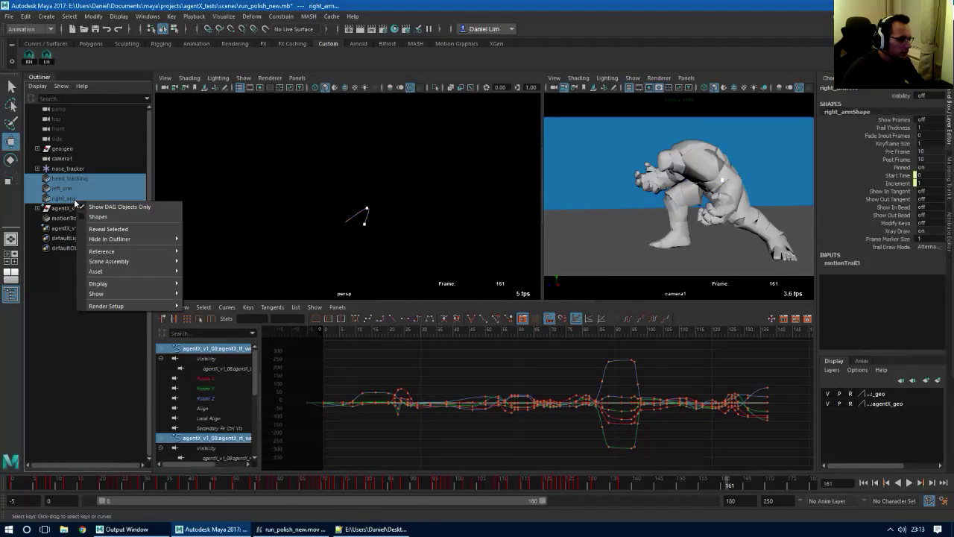
left_click(45, 16)
mouse_move(27, 16)
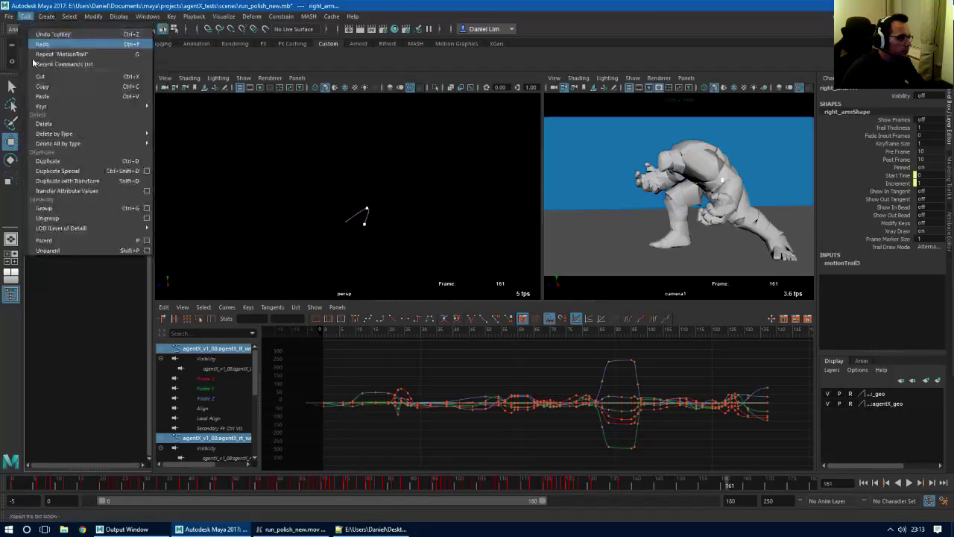
left_click(61, 125)
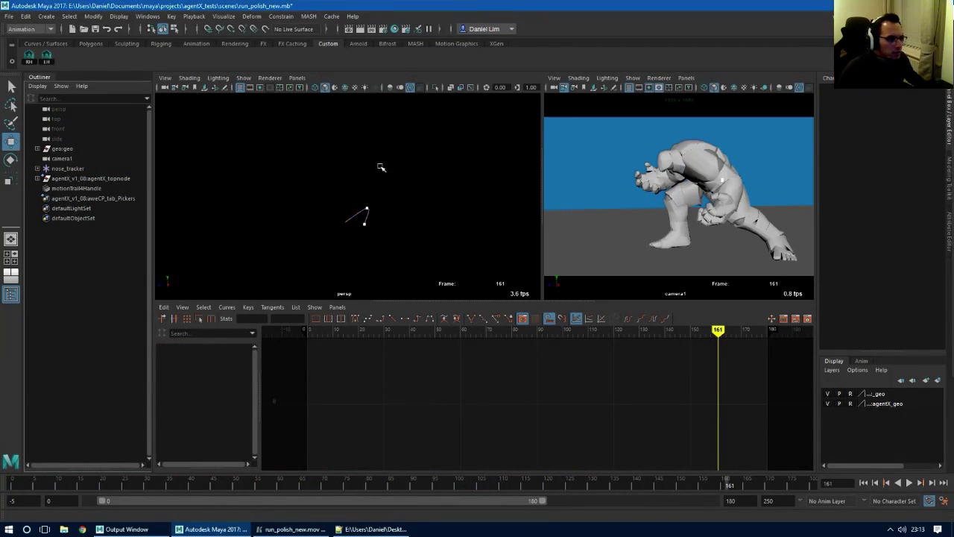
Show the whole character again, reselect the COG control and isolate its motion trail up close at frame 161
key("space")
key("space")
scroll(445, 201, "down", 4)
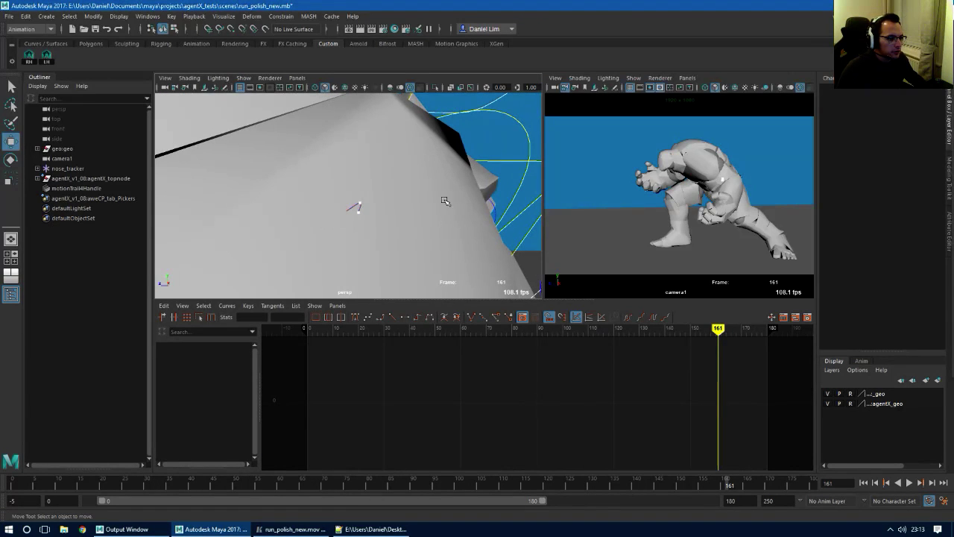
right_click_drag(521, 161, 412, 165, "alt")
left_click(484, 174)
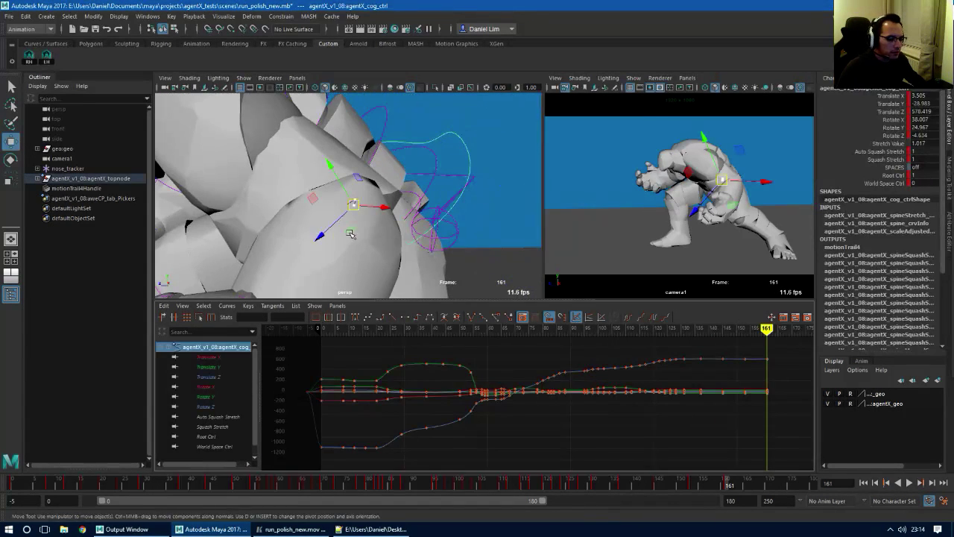
right_click_drag(352, 235, 515, 250, "alt")
right_click_drag(385, 254, 516, 265, "alt")
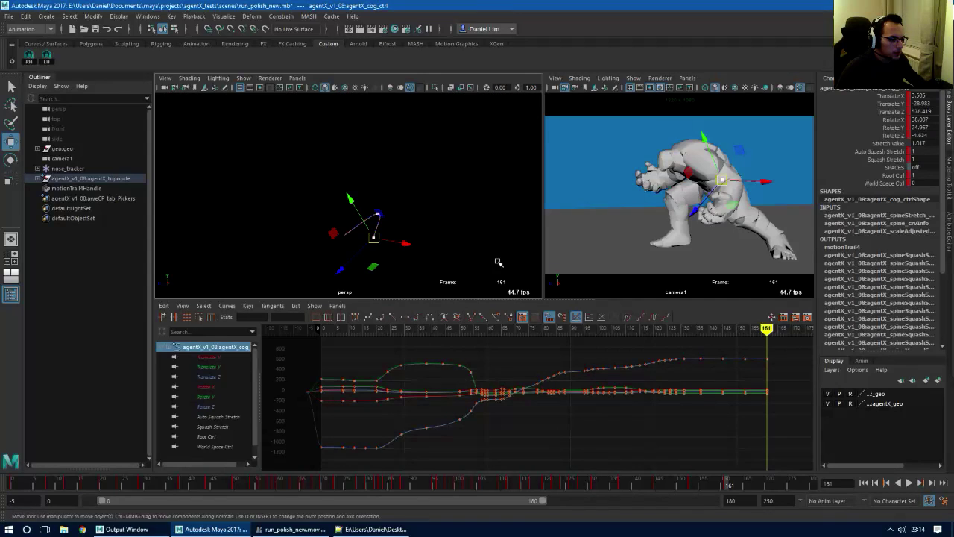
Delete the COG control's breathing-hold keys beyond frame 146
left_click_drag(722, 490, 662, 490)
right_click(685, 481)
left_click(724, 372)
left_click(654, 489, "shift")
left_click(717, 488)
left_click(712, 490)
left_click_drag(722, 490, 693, 489, "shift")
left_click(740, 489)
key("ctrl+z")
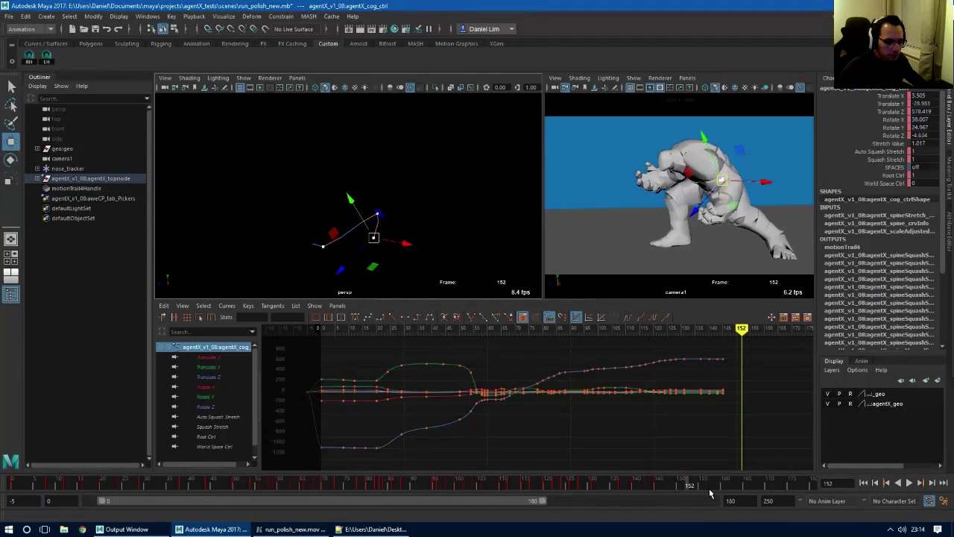
Delete the COG control's keys in the range from frame 139 to 151 and go to frame 137
left_click(659, 488, "shift")
left_click_drag(659, 489, 663, 492)
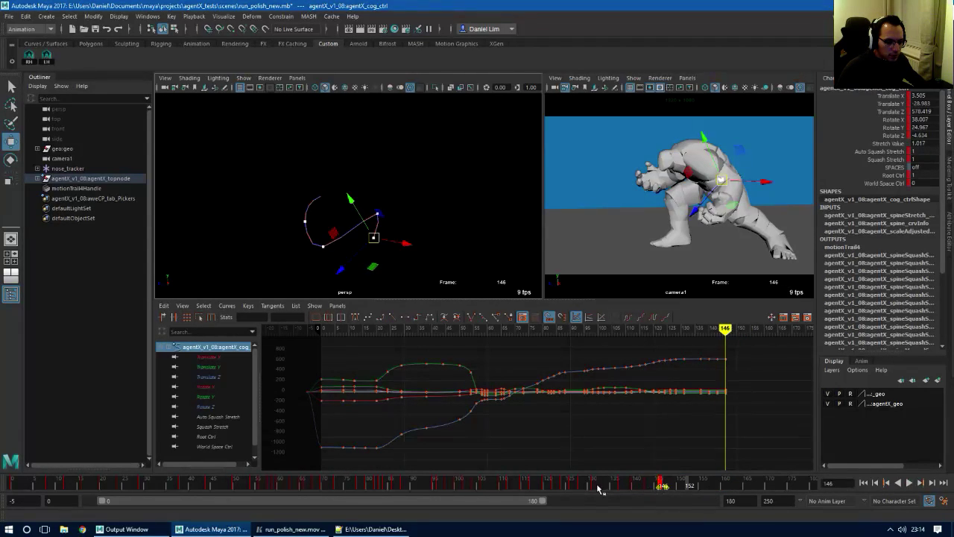
left_click_drag(557, 486, 683, 486)
right_click(673, 484)
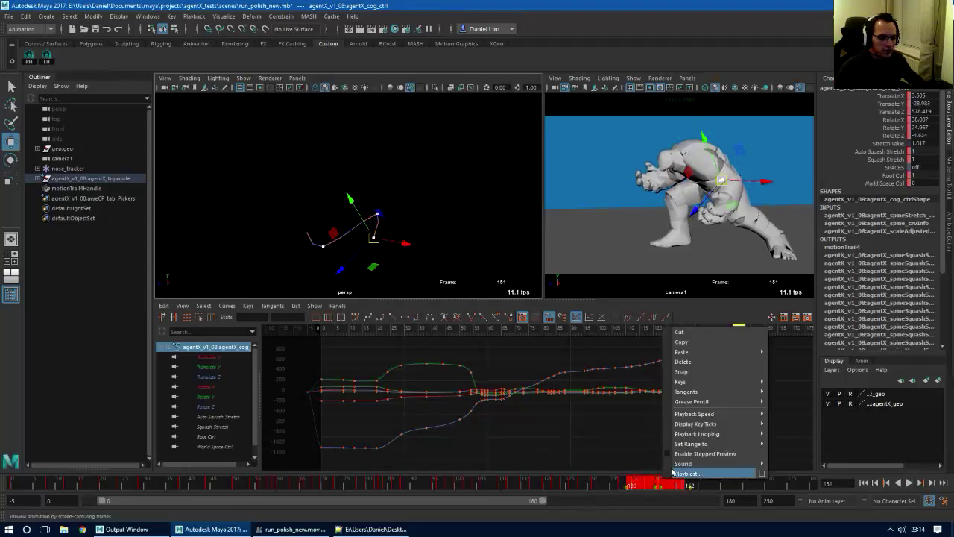
left_click(704, 364)
left_click(622, 485)
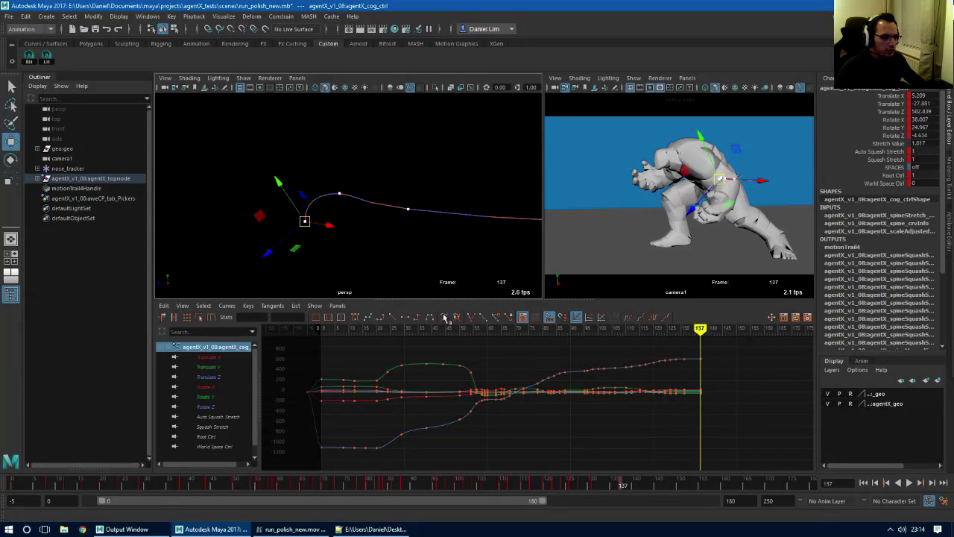
Show only the COG control's Translate X, Y and Z curves around frame 137 and set a key at frame 142
right_click_drag(650, 445, 484, 408, "alt")
key("a")
left_click_drag(207, 358, 203, 377)
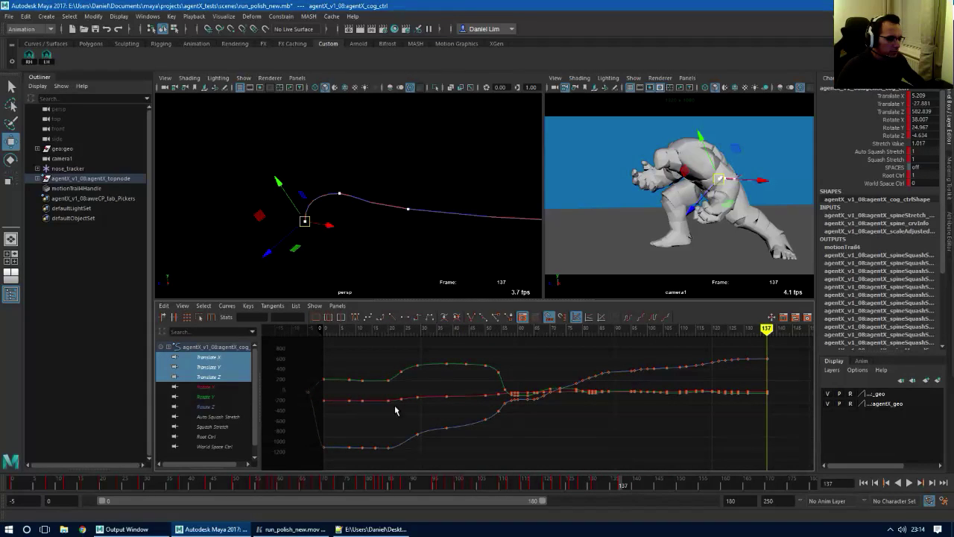
right_click_drag(760, 384, 679, 386, "alt")
middle_click_drag(678, 385, 520, 396, "alt")
right_click_drag(499, 399, 563, 412, "alt")
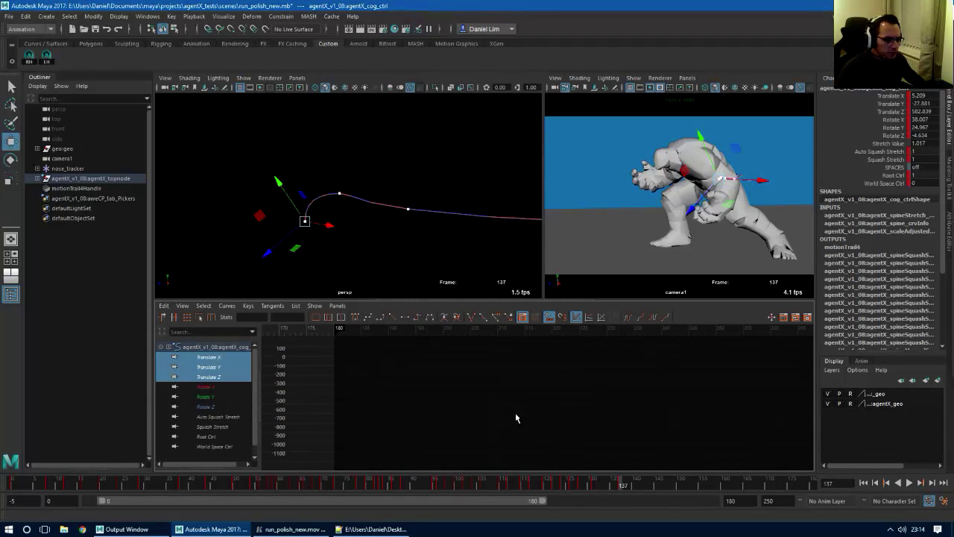
middle_click_drag(455, 414, 748, 412, "alt")
middle_click_drag(497, 379, 584, 425, "alt")
right_click_drag(461, 384, 536, 399, "alt")
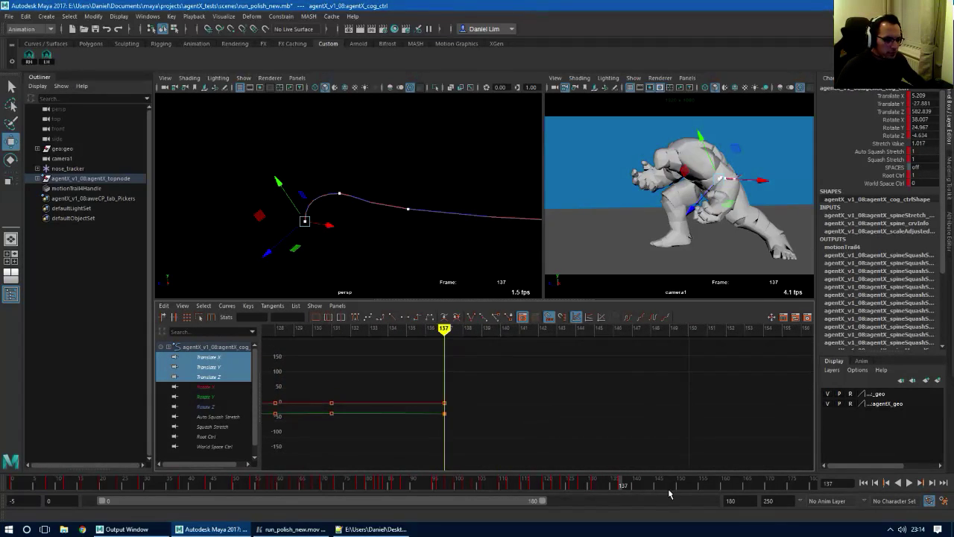
left_click_drag(625, 490, 644, 489)
key("s")
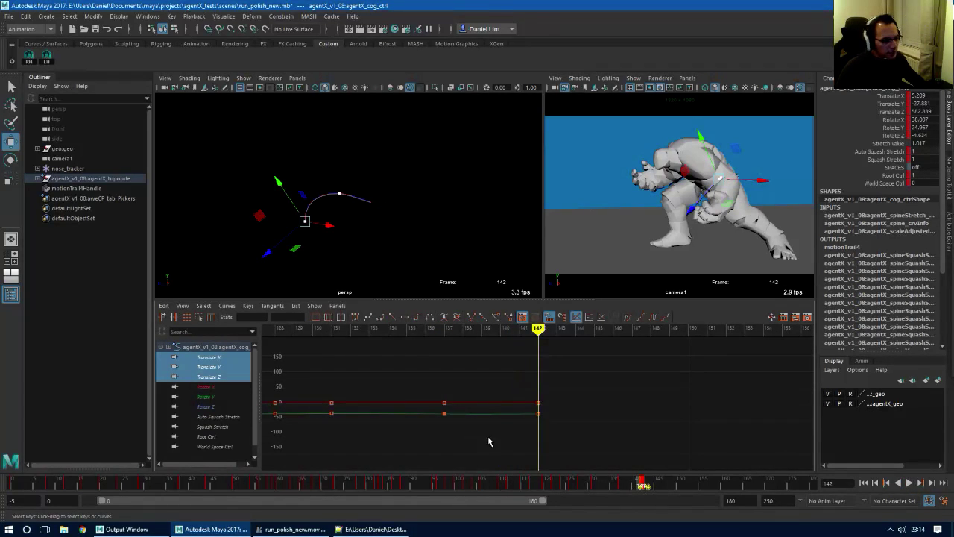
Lower the COG control's Translate Y key at frame 142 to about -29.242 and flatten its tangents
right_click_drag(516, 423, 513, 400, "alt+shift")
middle_click_drag(542, 445, 542, 337, "alt")
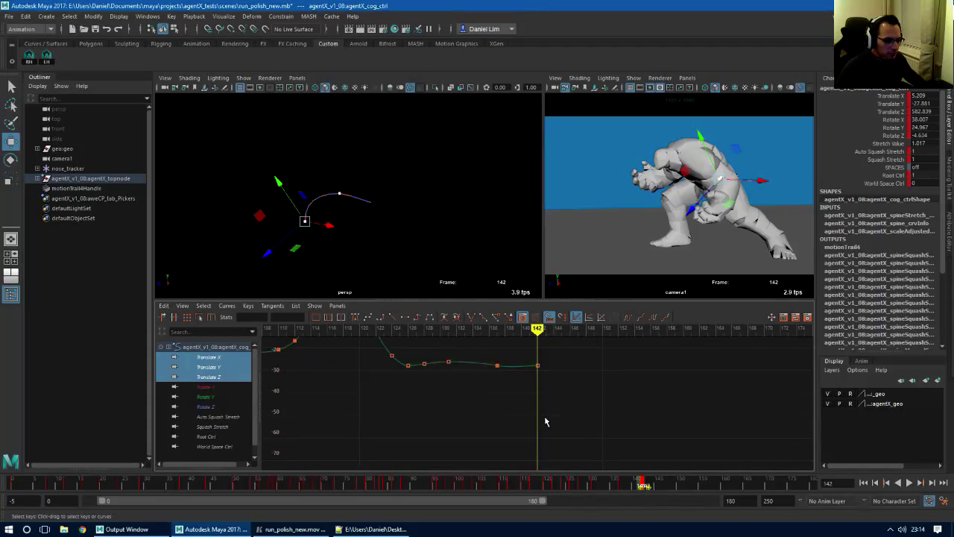
right_click_drag(545, 420, 547, 379, "alt+shift")
middle_click_drag(555, 378, 563, 426, "alt")
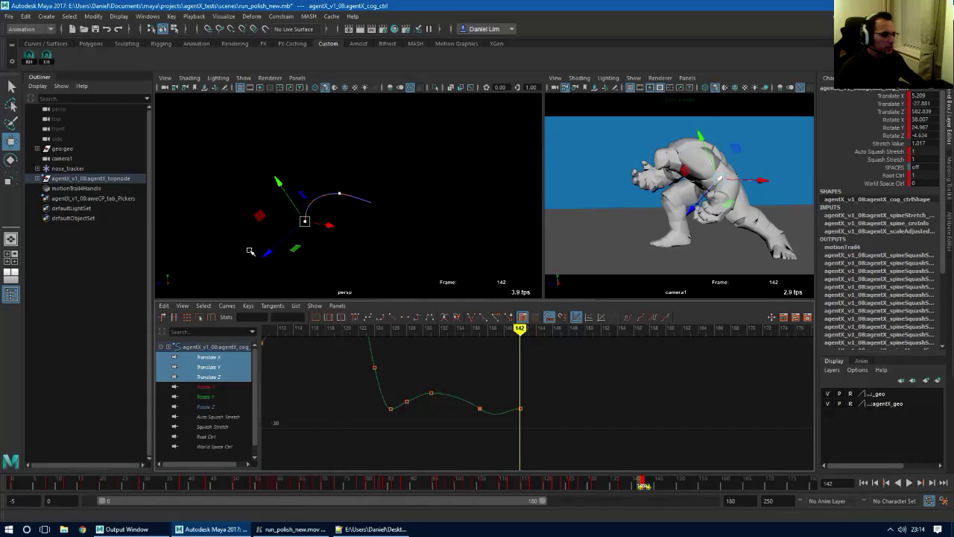
left_click(521, 410)
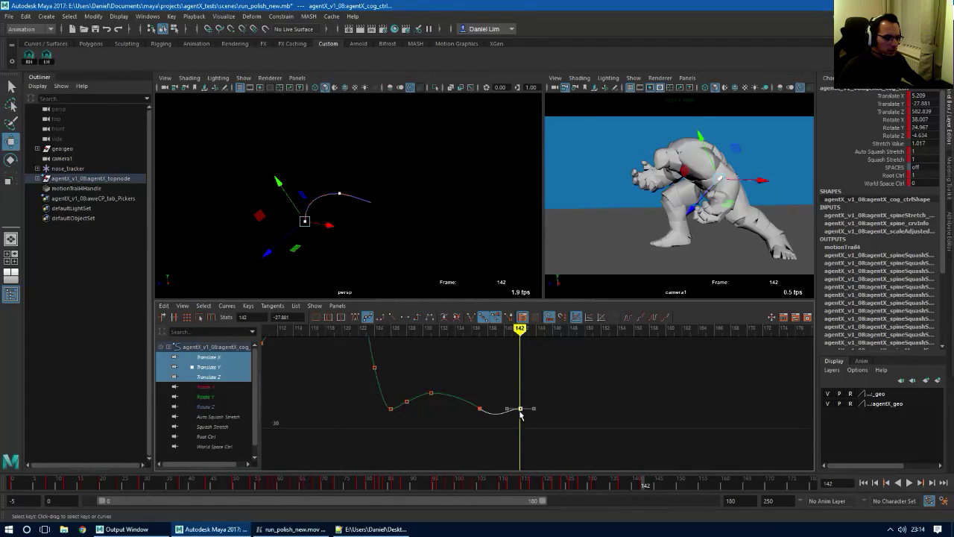
mouse_move(520, 412)
middle_mouse_down()
mouse_move(520, 430)
mouse_move(514, 401)
mouse_move(513, 424)
middle_mouse_up()
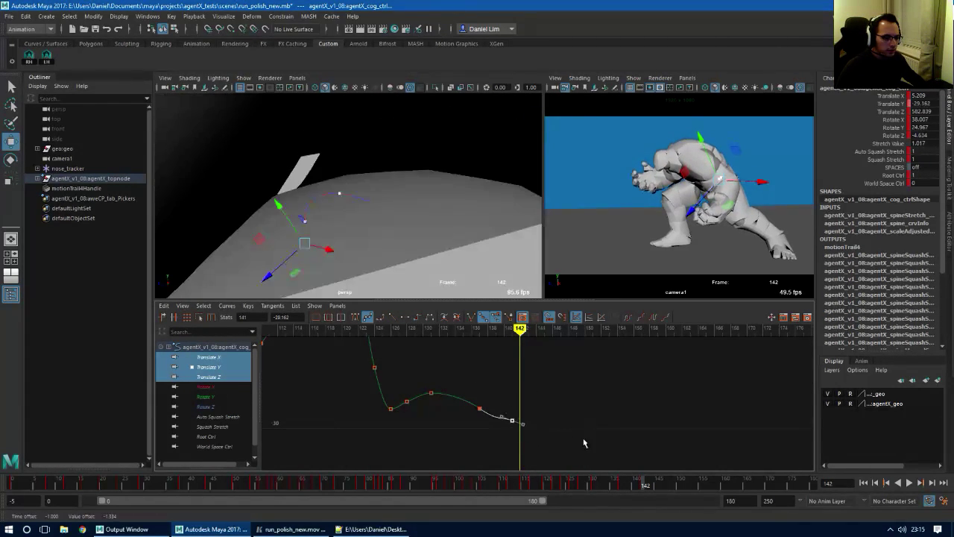
key("ctrl+z")
mouse_move(573, 429)
right_mouse_down("alt")
mouse_move(594, 437)
mouse_move(564, 448)
mouse_move(589, 439)
right_mouse_up("alt")
key("comma")
key("comma")
key("period")
key("period")
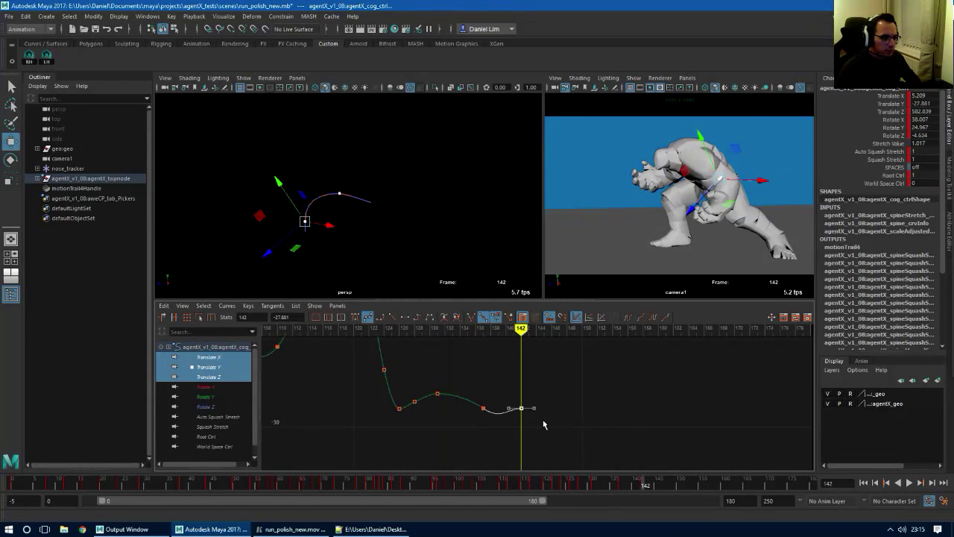
middle_click_drag(520, 415, 522, 422)
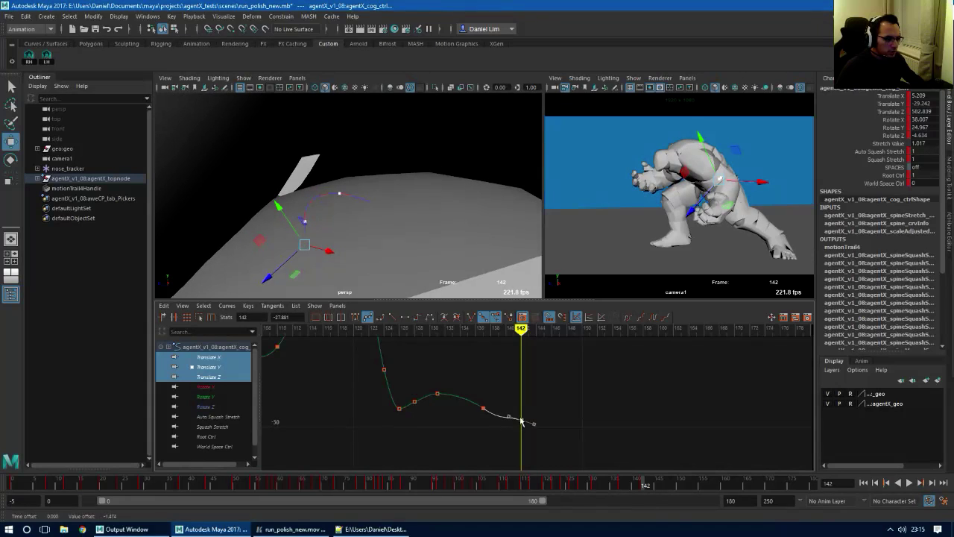
left_click(404, 318)
Key the COG control at frame 146 and raise its Translate Y to about -26.691
middle_click_drag(572, 443, 521, 434, "alt")
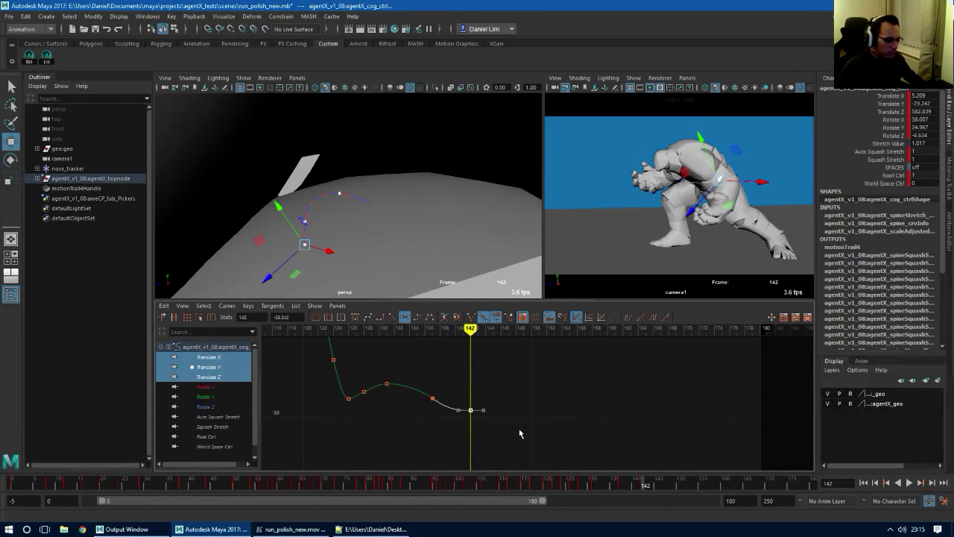
left_click_drag(656, 489, 663, 489)
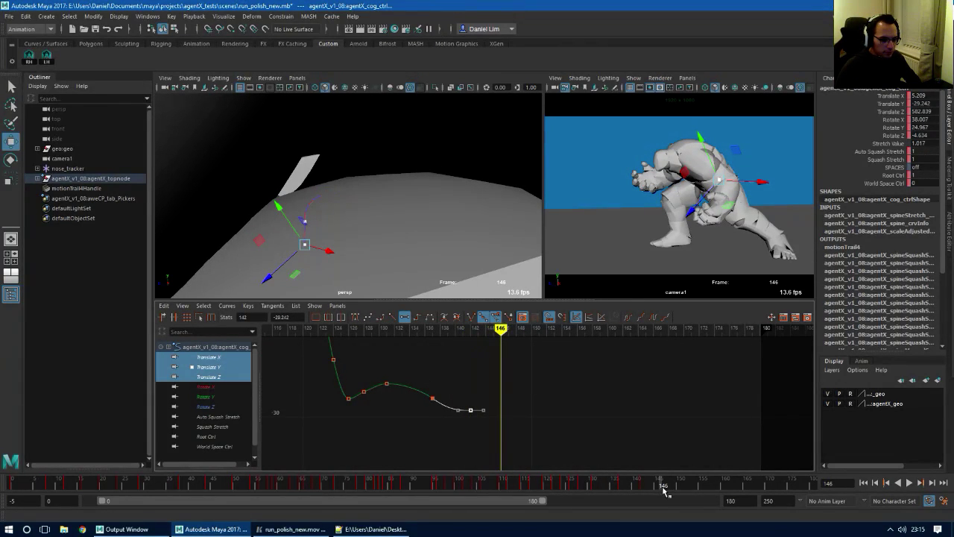
key("s")
left_click_drag(494, 385, 494, 384)
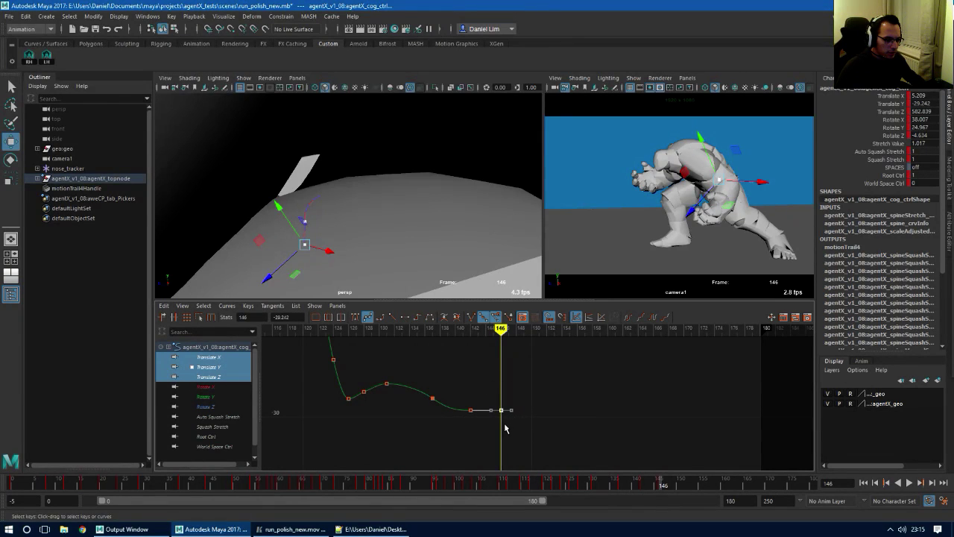
middle_click_drag(504, 425, 500, 399)
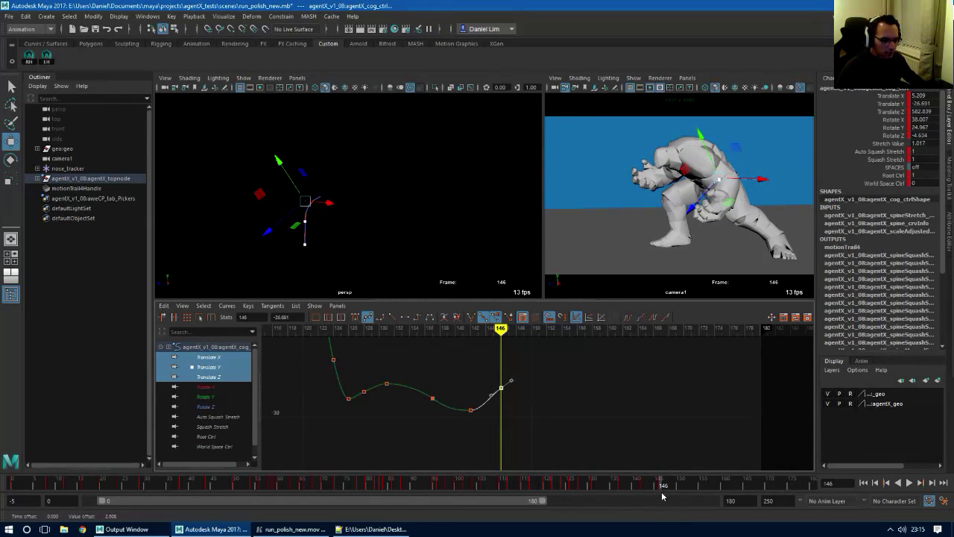
Key the COG control at frame 150 and lower its Translate Y to about -27.995
key("alt+period")
key("alt+period")
key("alt+period")
key("alt+period")
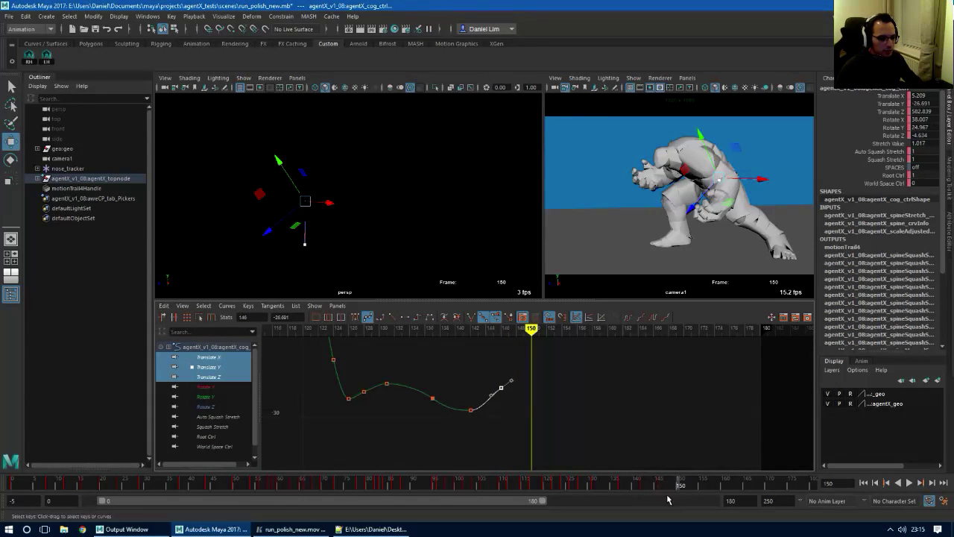
left_click_drag(677, 486, 685, 489)
key("s")
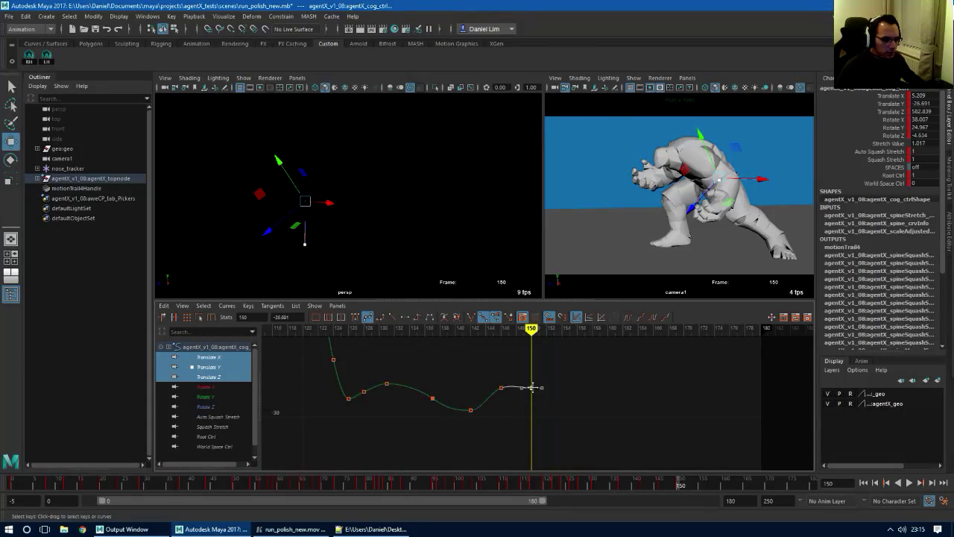
middle_click_drag(531, 387, 532, 400)
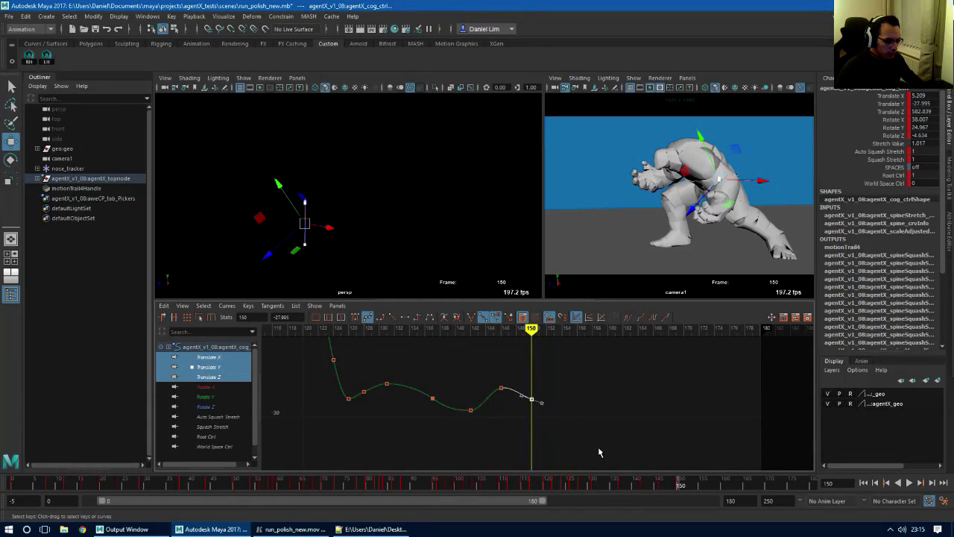
Key the COG control at frame 155, lower its Translate Y to about -29.639 and flatten the tangents
left_click_drag(662, 487, 703, 496)
key("s")
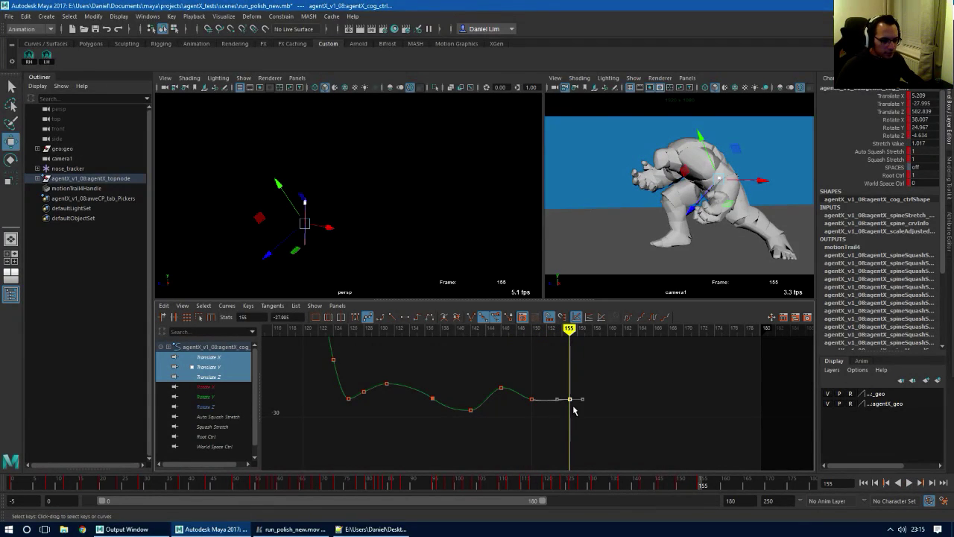
mouse_move(574, 406)
middle_mouse_down("shift")
mouse_move(568, 420)
mouse_move(573, 413)
middle_mouse_up("shift")
left_click(405, 318)
Steepen the Translate Y tangent of the frame 150 key and play back the breathing hold
left_click_drag(502, 409, 503, 410)
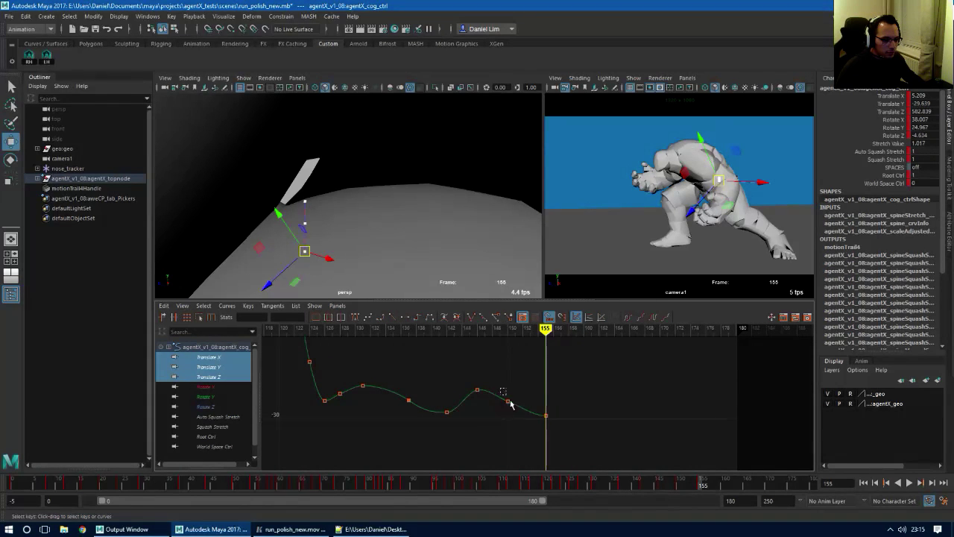
middle_click_drag(530, 409, 531, 424)
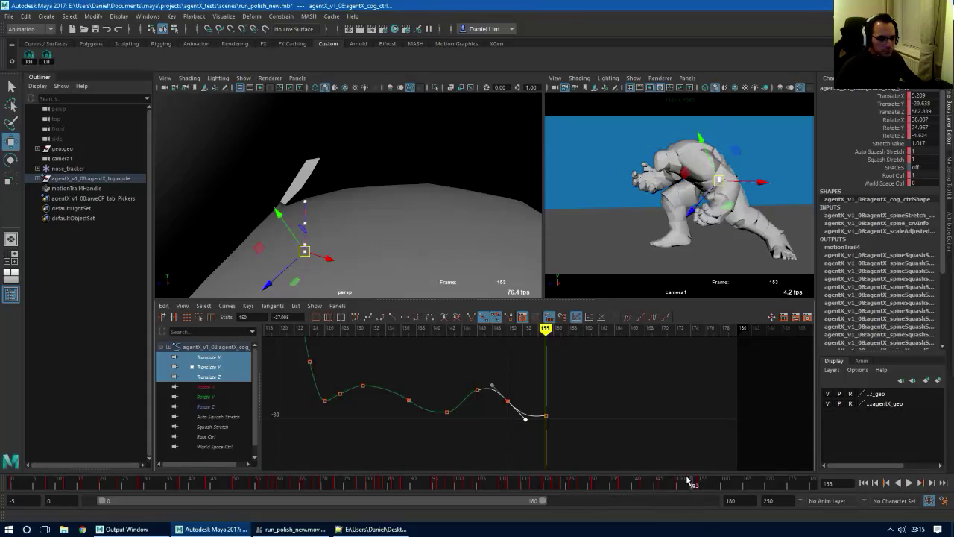
key("alt+v")
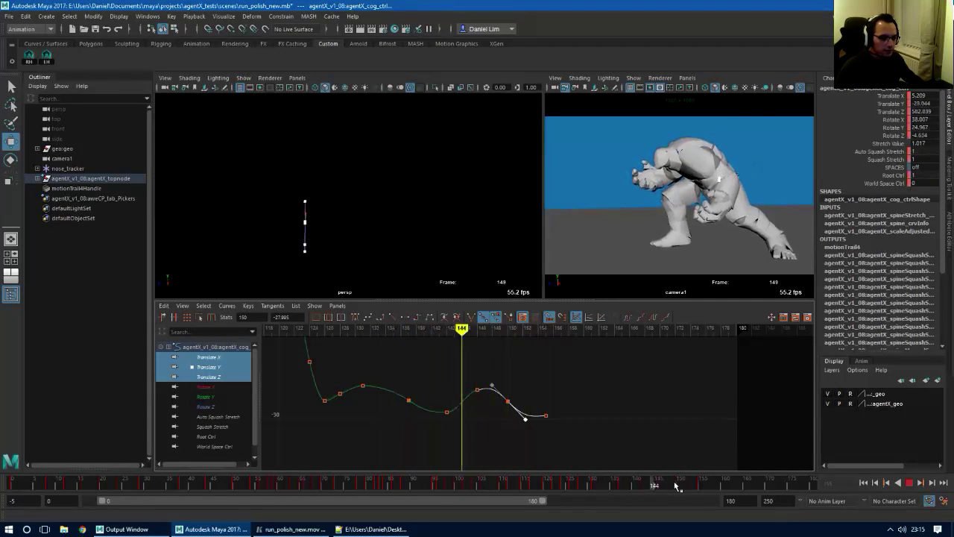
key("alt+v")
Flatten the tangents of the Translate Y key at frame 146
left_click(602, 433)
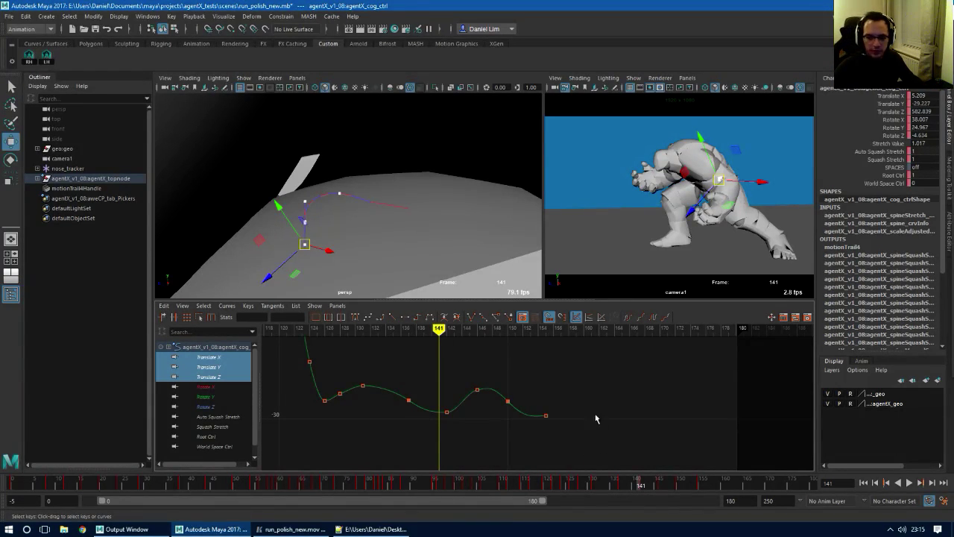
left_click(507, 401)
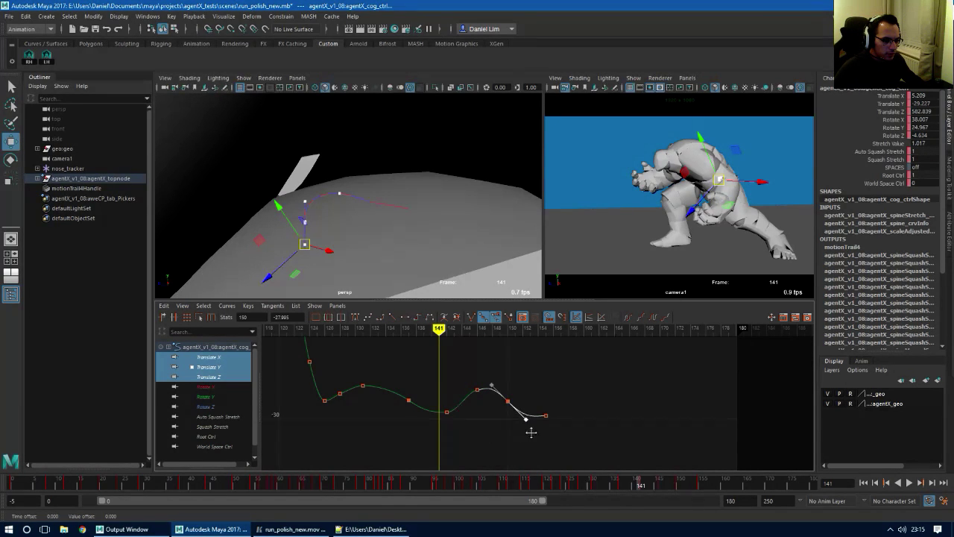
left_click_drag(466, 382, 495, 410)
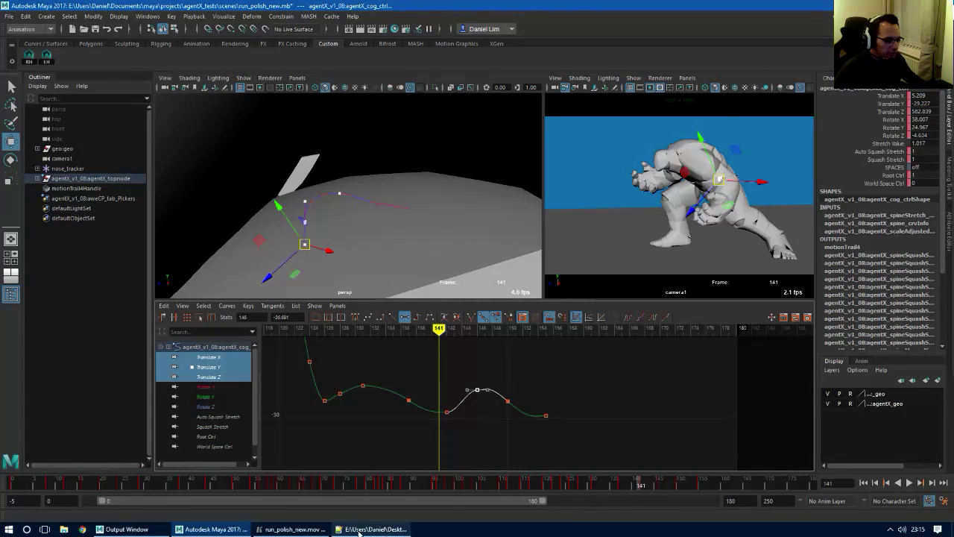
Switch to Google Drive in the browser, watch the reference video Comp_1280.mp4 repeatedly and return to Maya
left_click(295, 529)
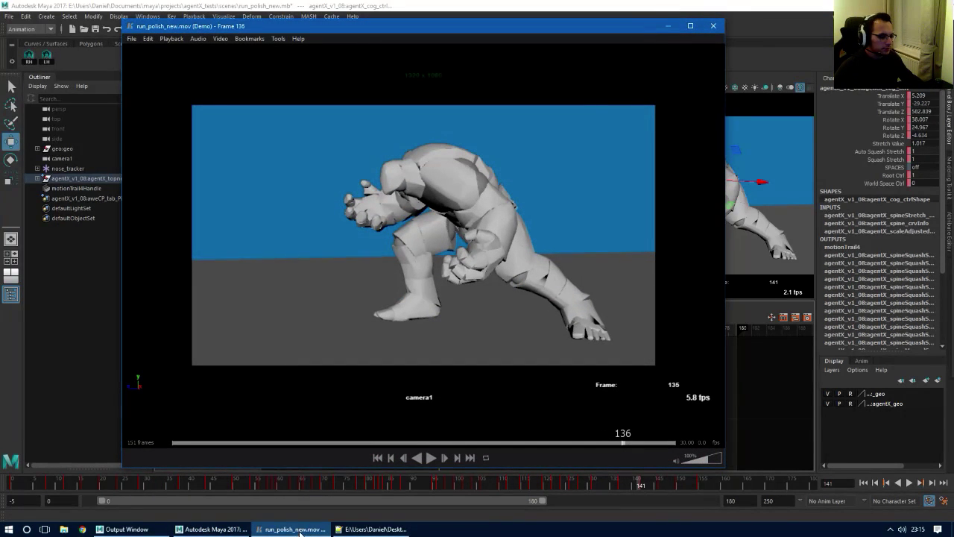
key("alt+Tab")
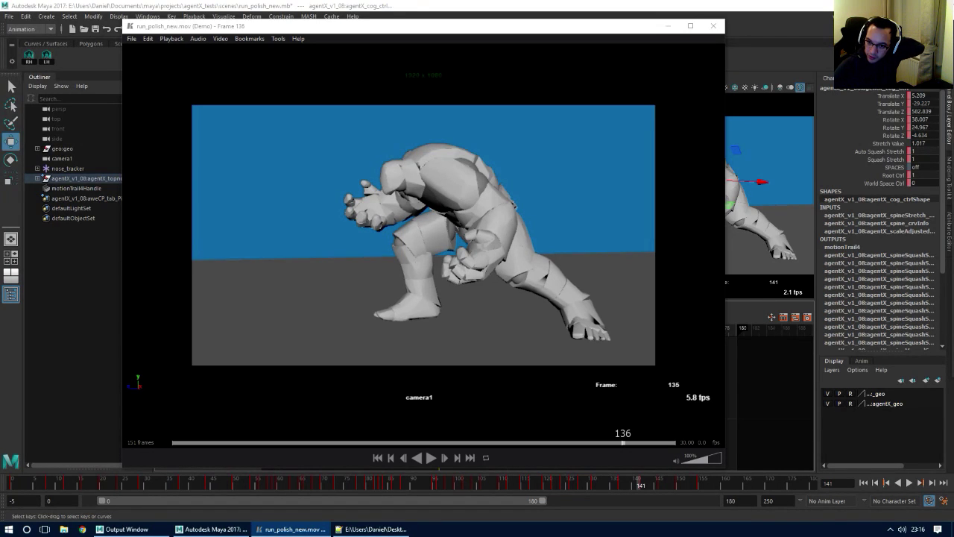
left_click_drag(953, 106, 413, 1)
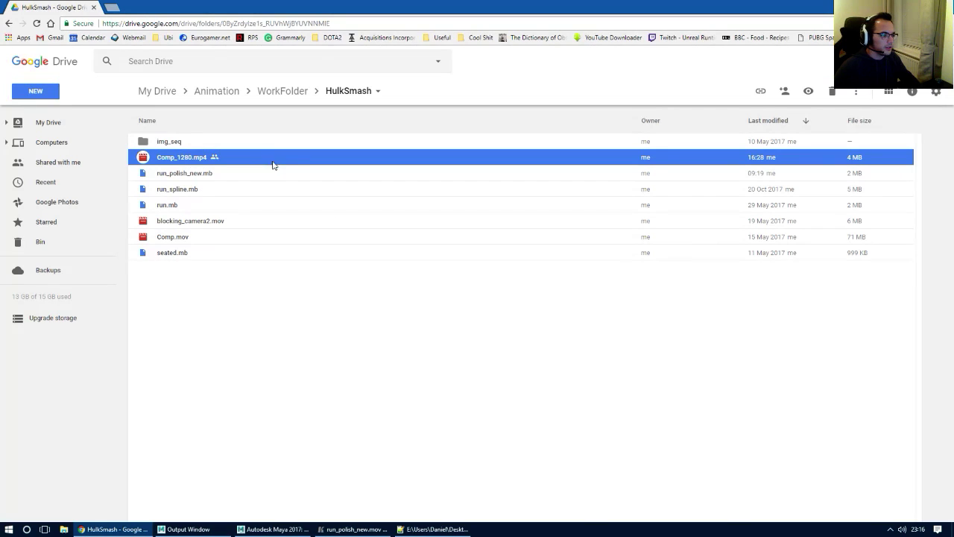
double_click(199, 160)
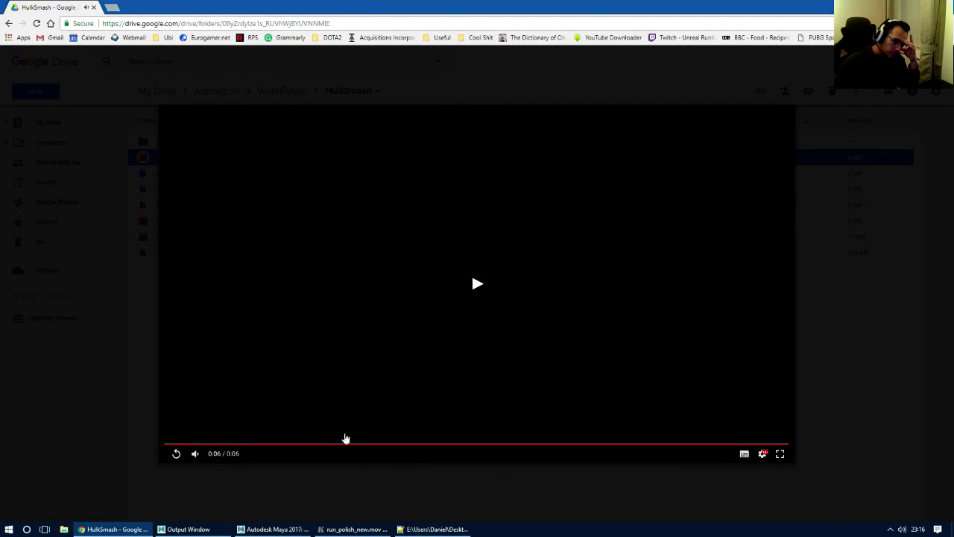
left_click(178, 454)
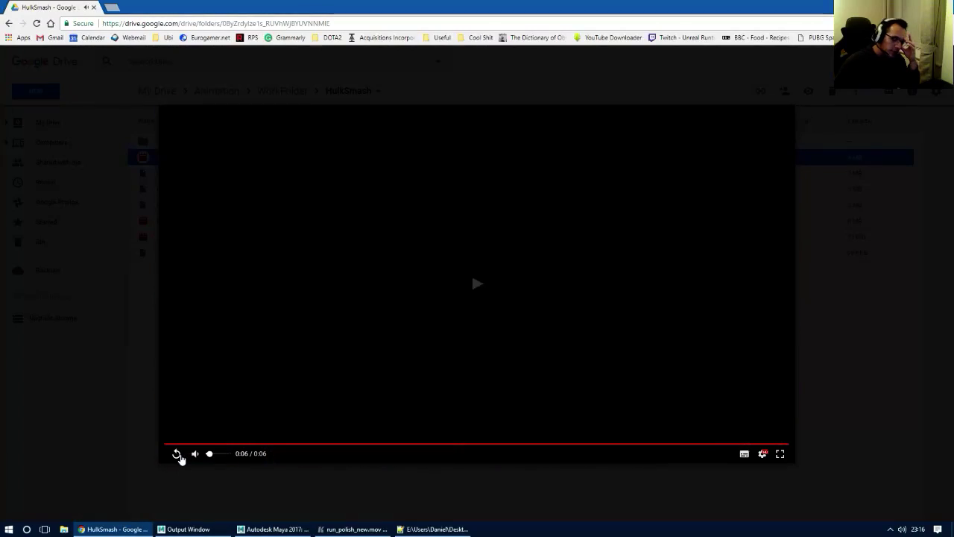
left_click(178, 455)
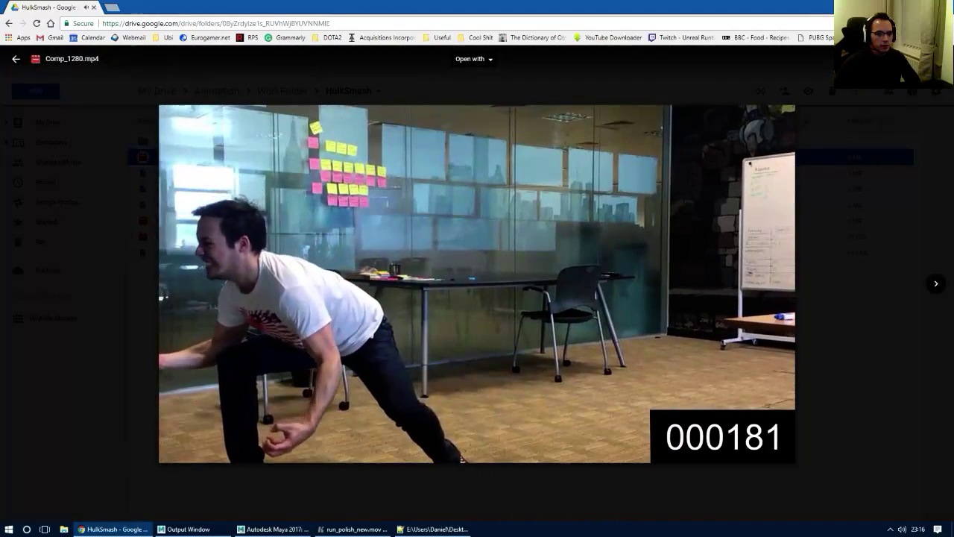
double_click(533, 13)
left_click(823, 26)
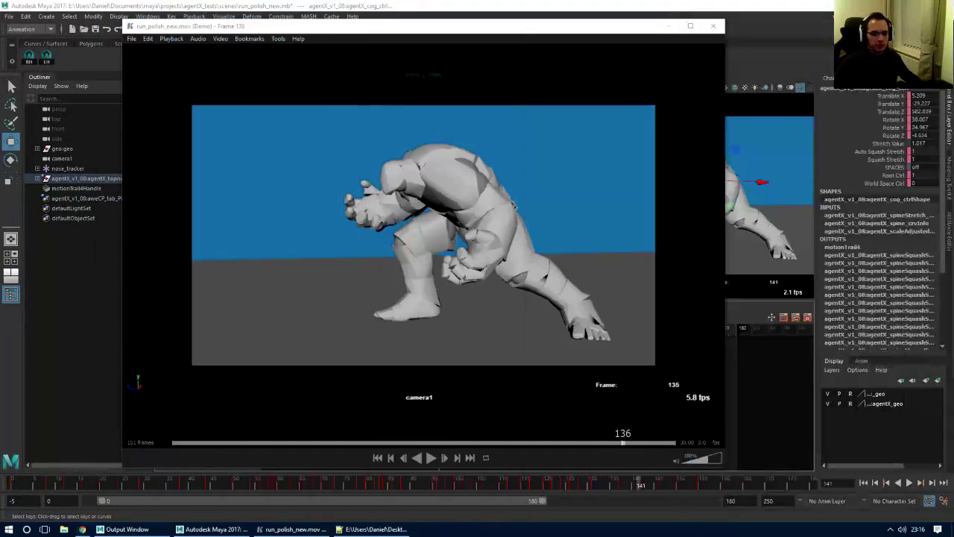
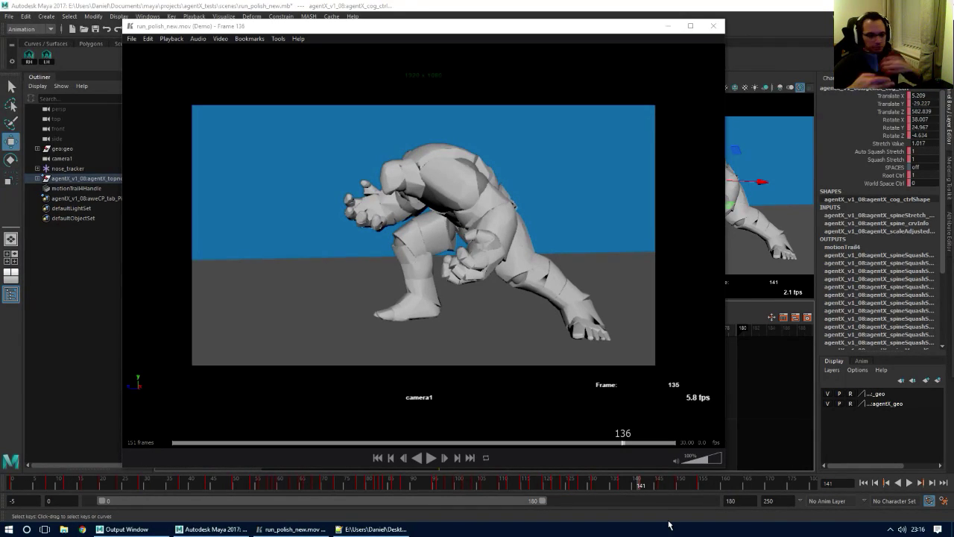
Key the COG control at frame 160, raise its Translate Y to about -27.031 and flatten the tangents
left_click_drag(601, 486, 448, 496)
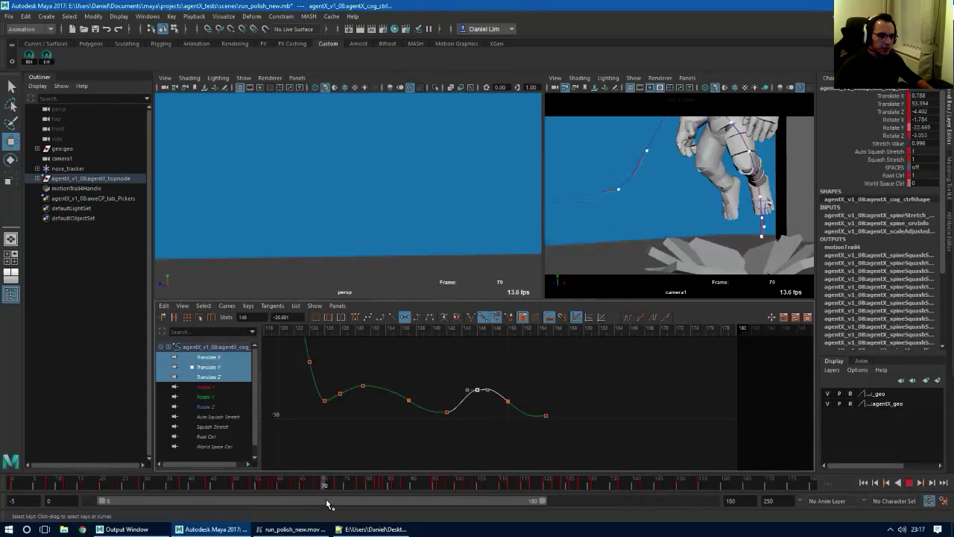
left_click_drag(344, 494, 654, 485)
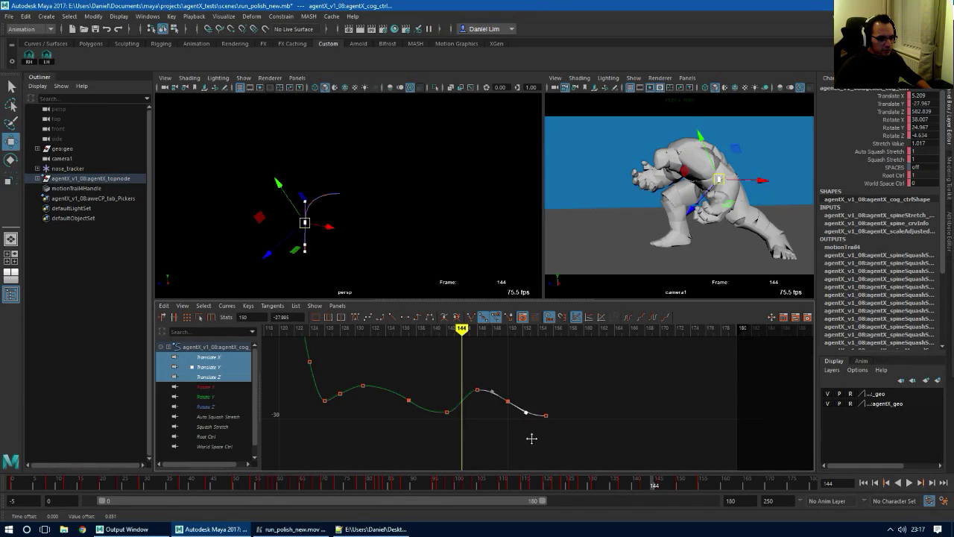
left_click_drag(582, 489, 725, 495)
key("s")
middle_click_drag(570, 420, 530, 416, "alt")
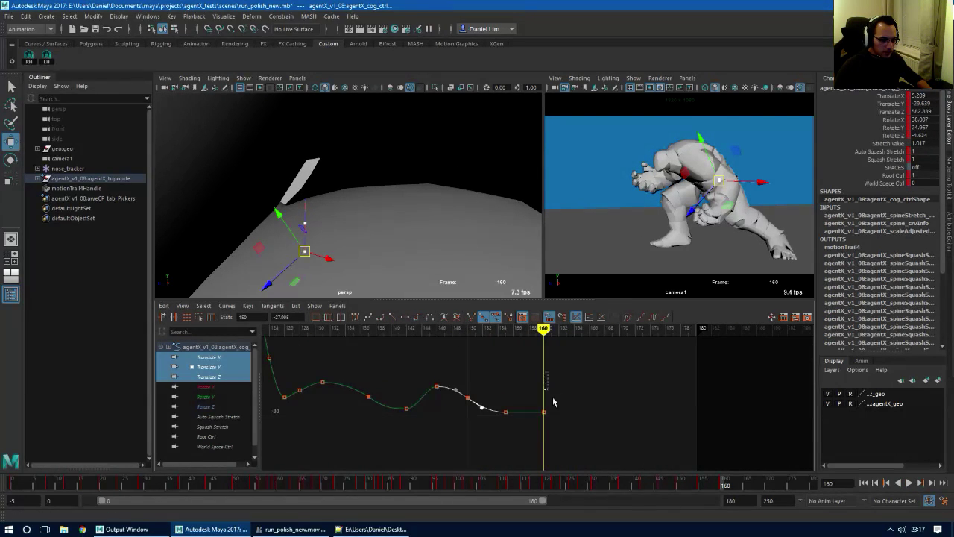
left_click_drag(534, 400, 587, 425)
middle_click_drag(543, 434, 543, 413, "shift")
left_click(407, 321)
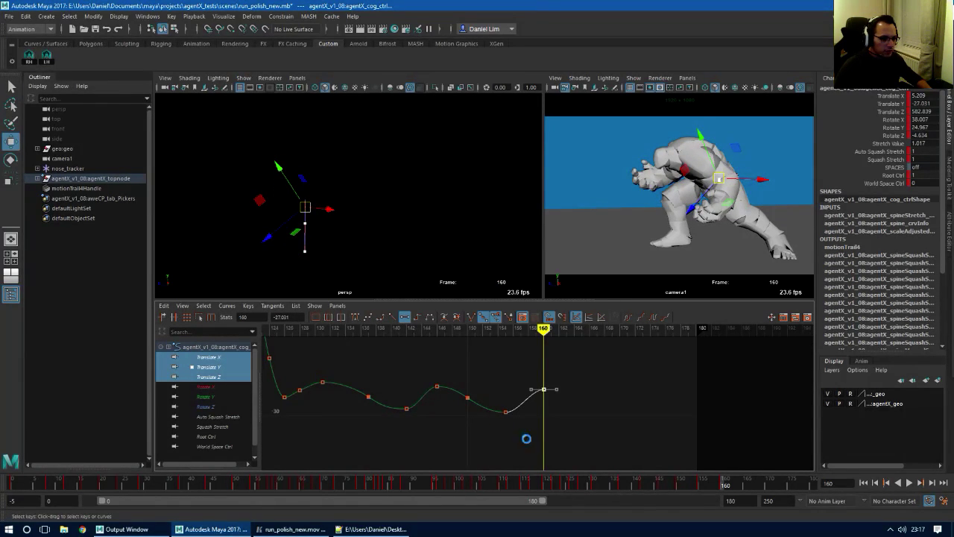
Raise the COG's Translate Y key at frame 155 slightly and the frame 150 key to about -27.818
mouse_move(526, 437)
right_mouse_down("alt")
mouse_move(567, 433)
mouse_move(545, 438)
right_mouse_up("alt")
left_click_drag(481, 393, 479, 390)
middle_click_drag(496, 434, 492, 426, "shift")
left_click(446, 398)
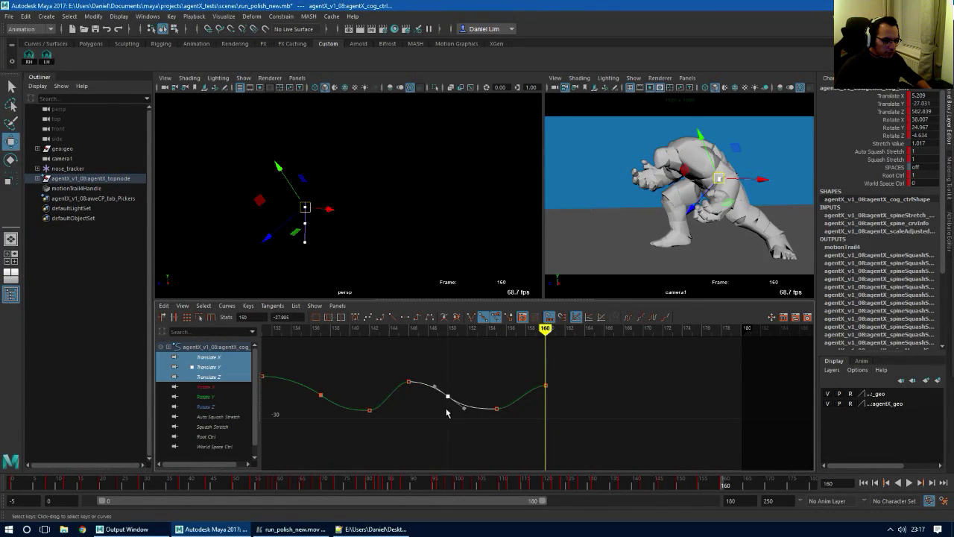
left_click(449, 438)
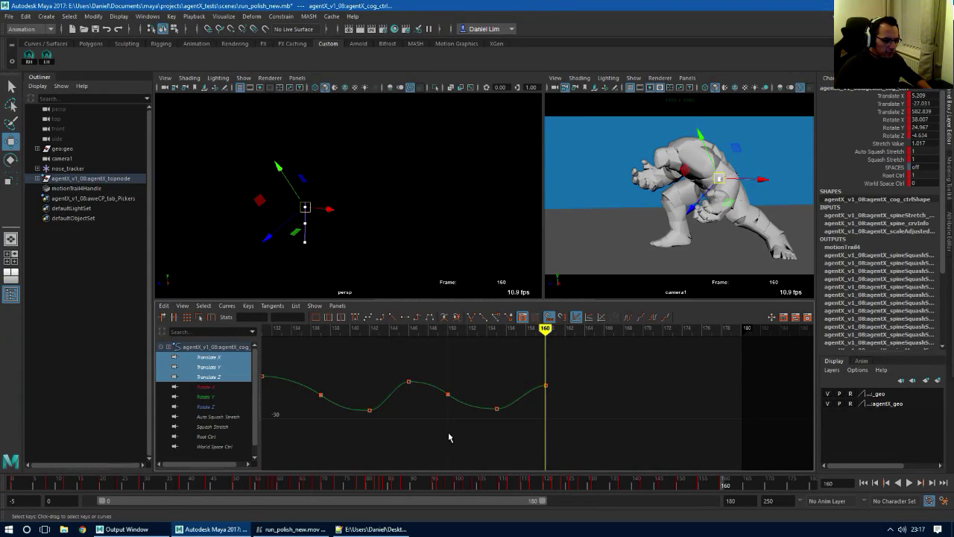
Try lowering the Translate Y key at frame 160 to about -27.075, and undo the change
left_click(548, 386)
middle_click_drag(543, 402, 547, 403, "shift")
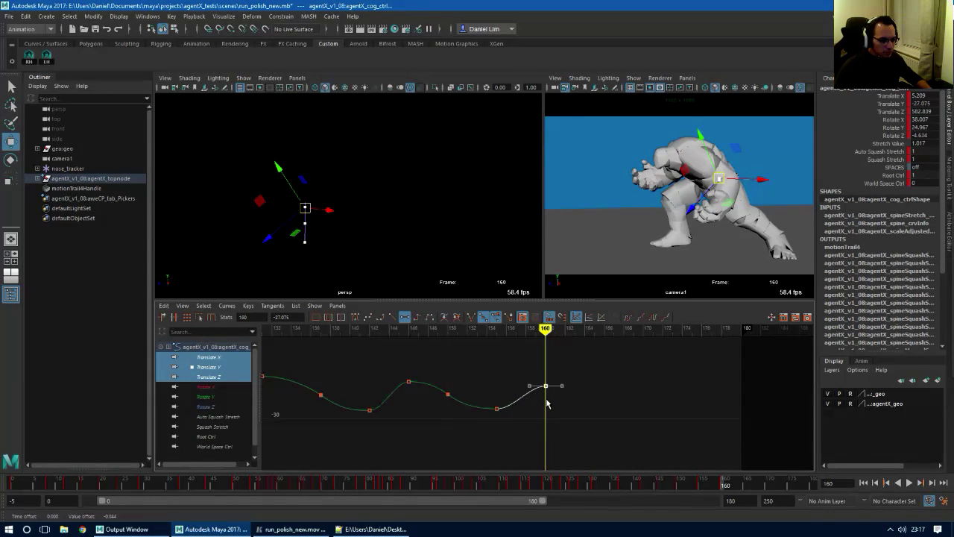
key("ctrl+z")
Key the COG at frame 165, lower its Translate Y to about -28.004 and slope the tangents downward
middle_click_drag(507, 428, 469, 426, "alt")
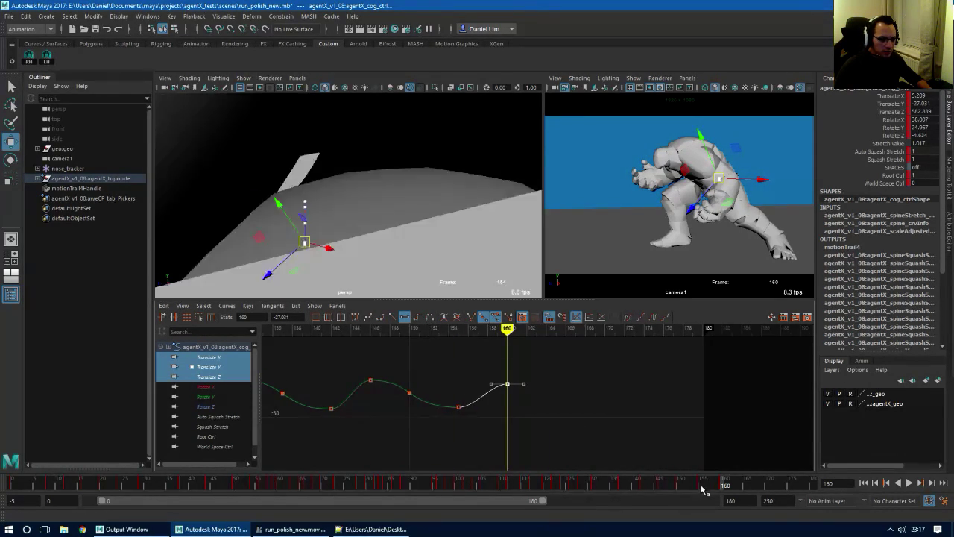
left_click_drag(725, 489, 744, 490)
left_click(746, 489)
key("s")
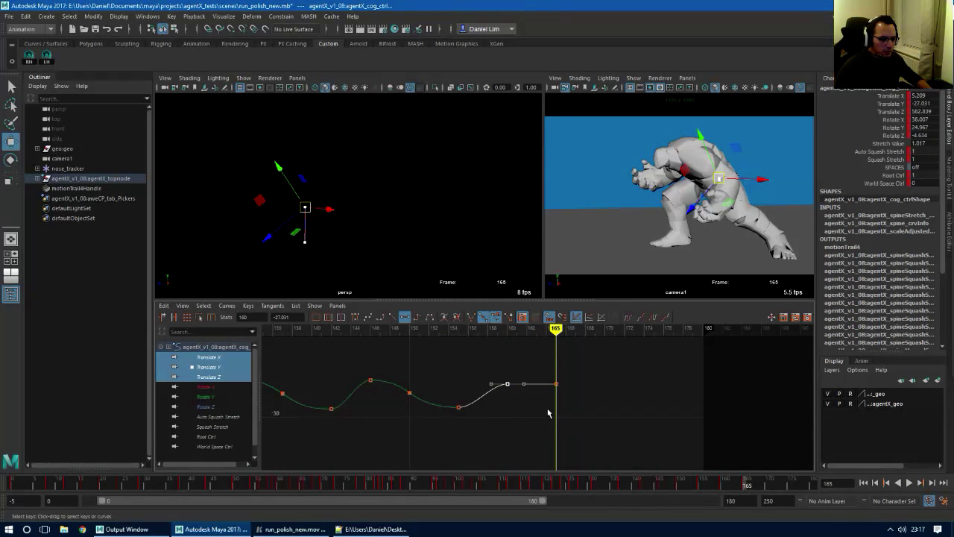
left_click_drag(550, 411, 578, 361)
middle_click_drag(557, 400, 528, 390, "shift")
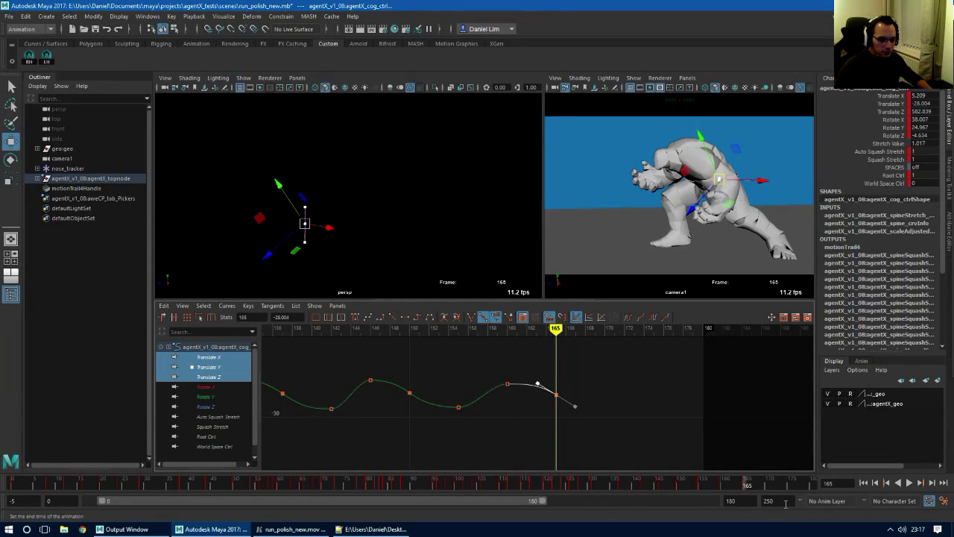
Key the COG at frame 170 with Translate Y about -29.197 and flat tangents, and ease the frame 165 key's tangent
left_click_drag(766, 488, 770, 485)
key("s")
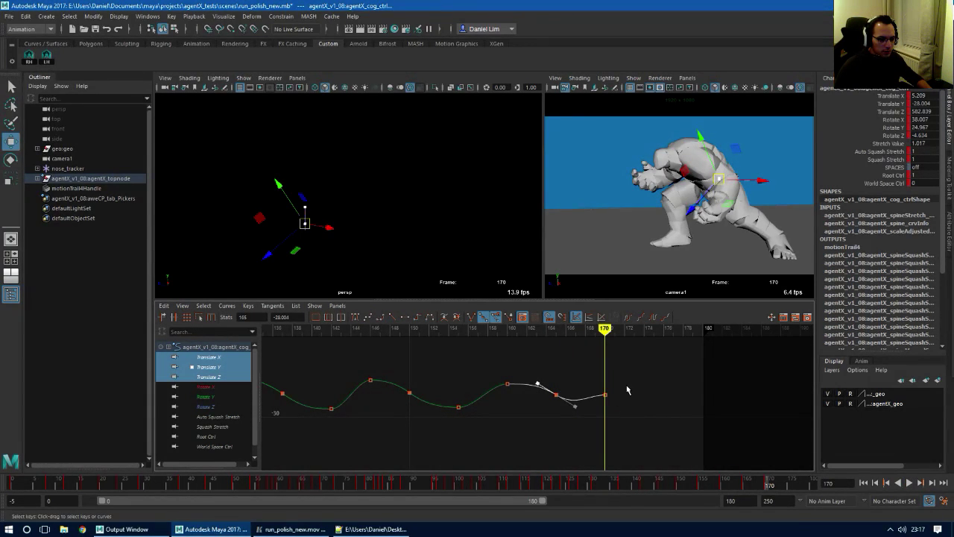
mouse_move(608, 408)
middle_mouse_down()
mouse_move(605, 422)
mouse_move(596, 410)
middle_mouse_up()
left_click(405, 319)
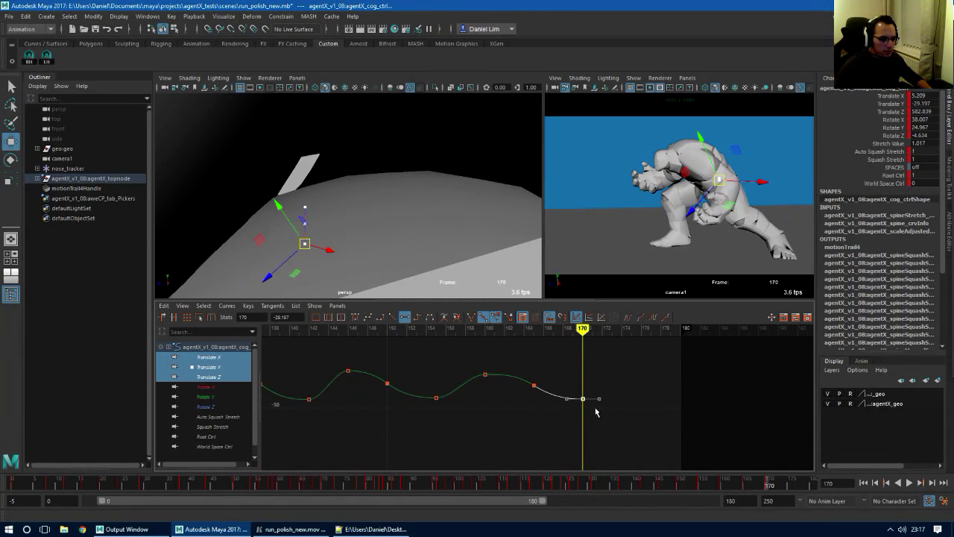
left_click(534, 385)
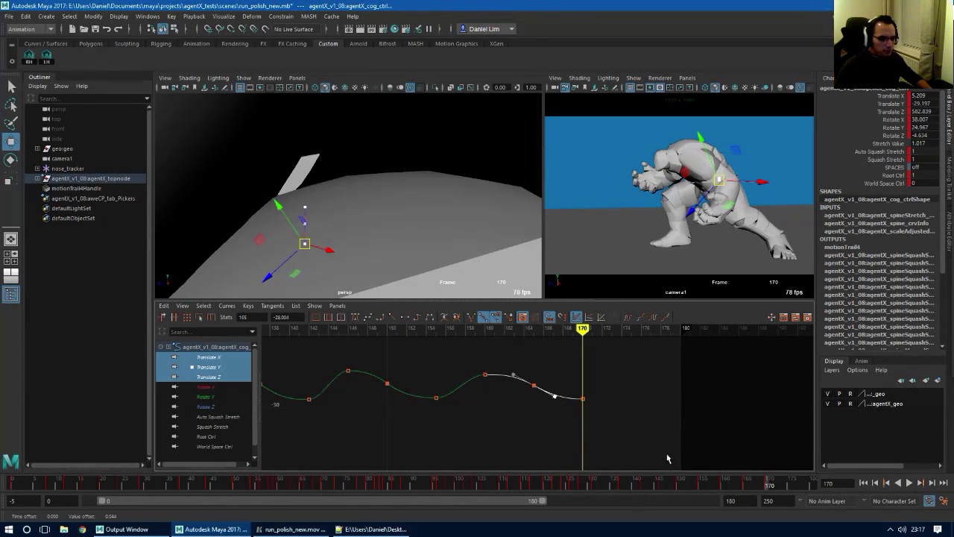
Play back and scrub through the animation to review the rhythm of the extended breathing hold
key("alt+v")
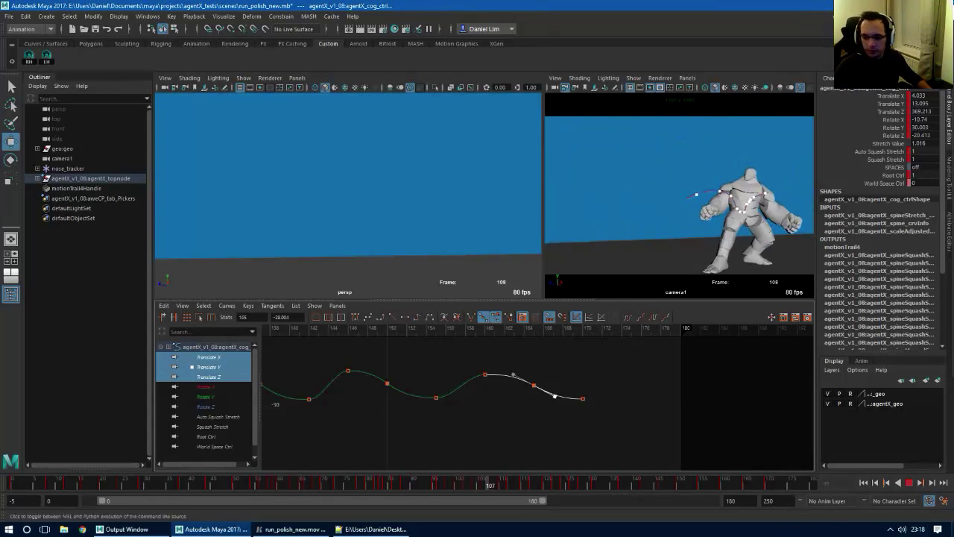
key("alt+v")
left_click_drag(613, 485, 648, 483)
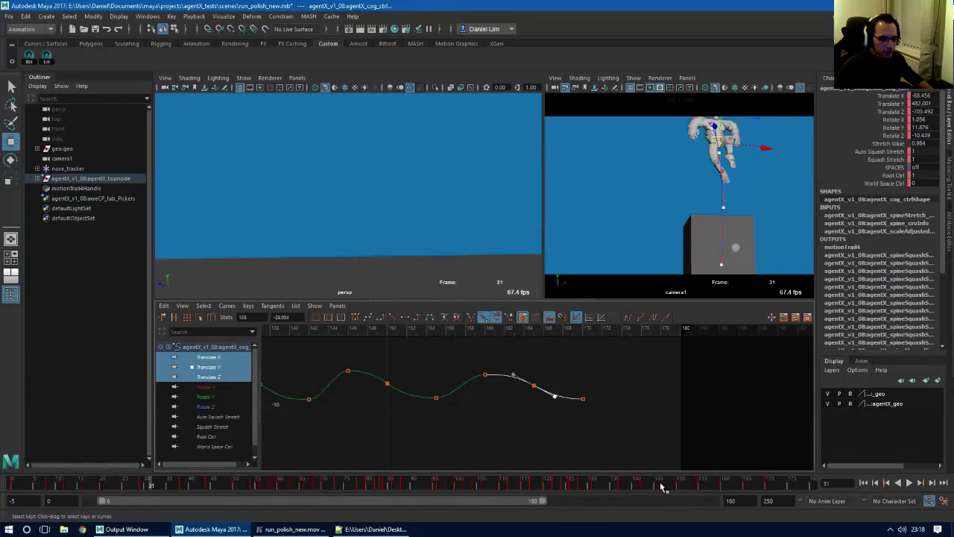
key("alt+v")
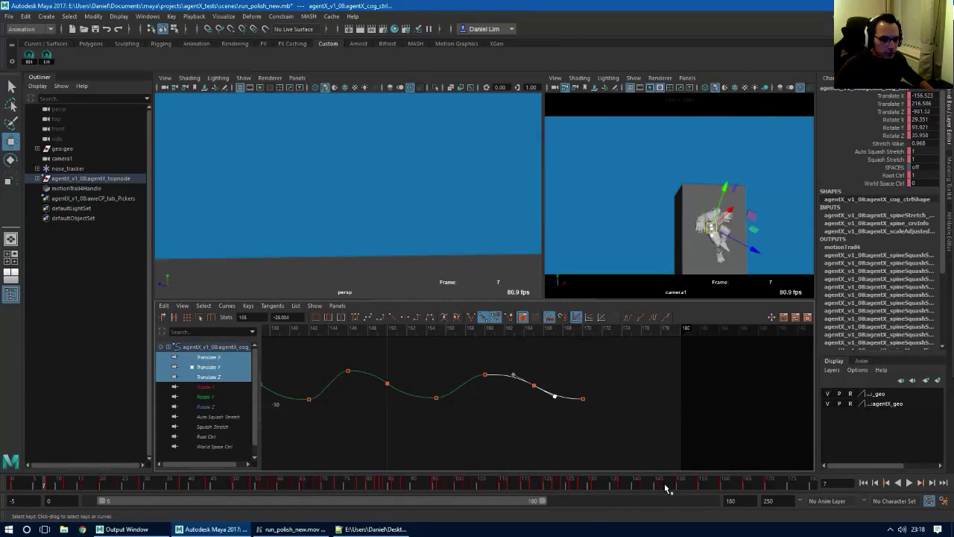
left_click(657, 487)
key("alt+v")
key("alt+v")
left_click_drag(693, 483, 661, 486)
mouse_move(644, 436)
right_mouse_down("alt")
mouse_move(612, 435)
mouse_move(631, 437)
right_mouse_up("alt")
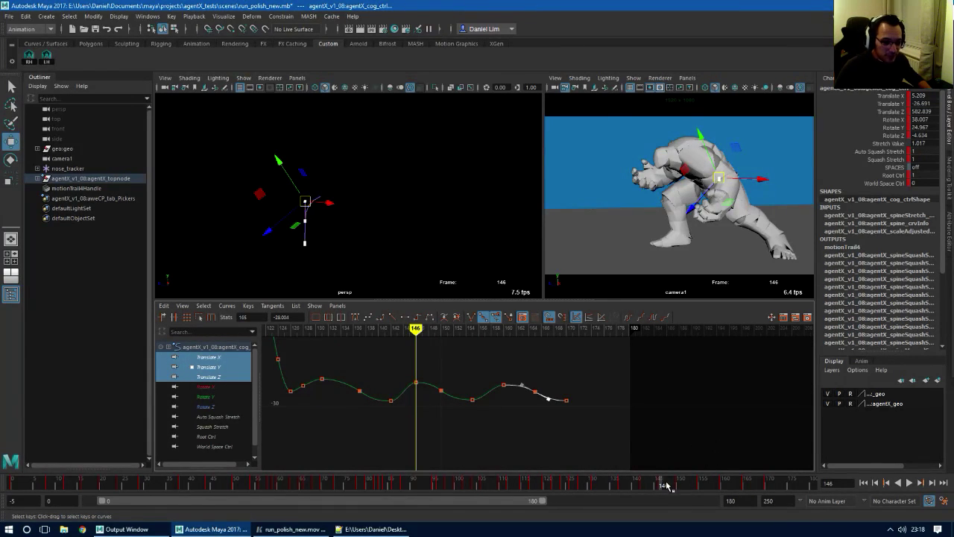
Set the end of the playback range to frame 200
left_click_drag(663, 486, 767, 486, "shift")
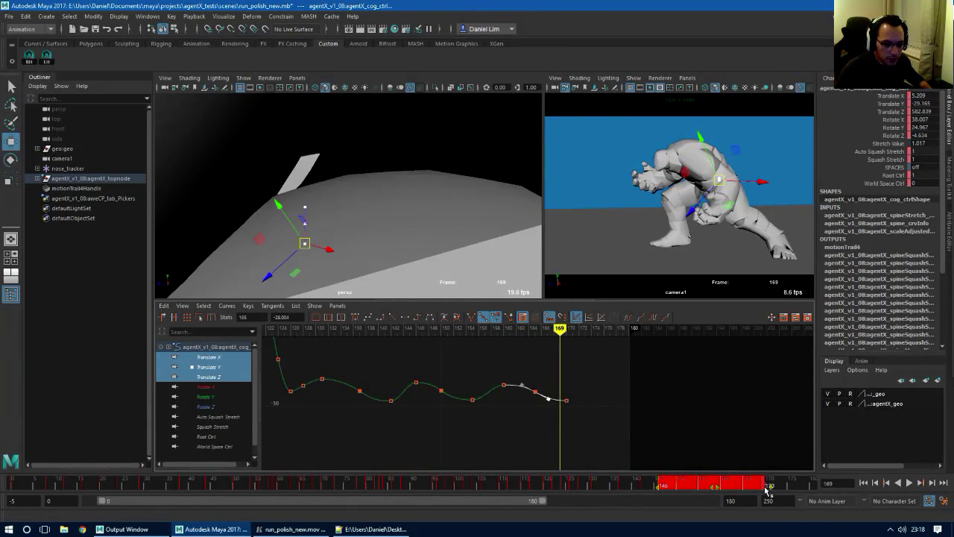
left_click(750, 501)
type("200")
key("Return")
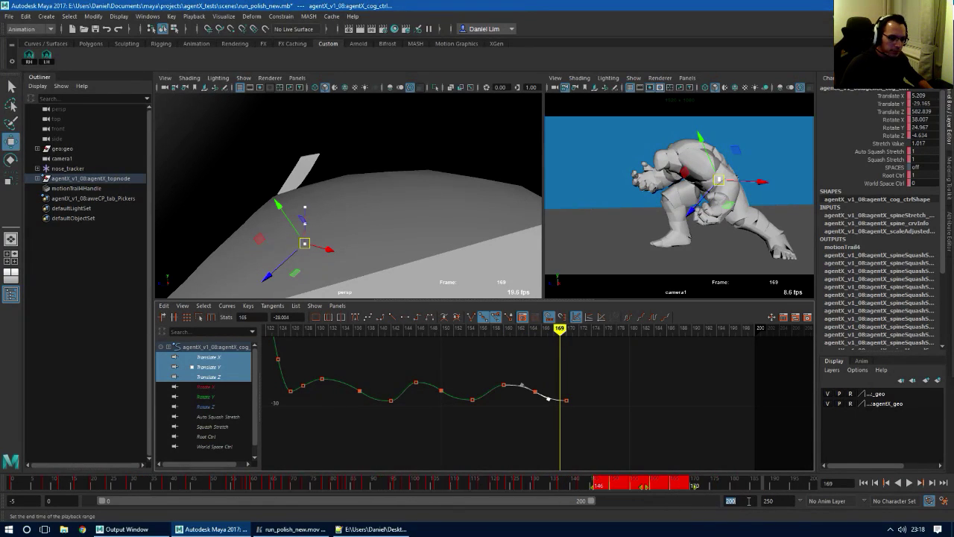
Shift the COG keys from frame 146 onward one frame later and play back the breathing hold
left_click(727, 486)
left_click_drag(609, 487, 682, 489, "shift")
left_click_drag(553, 490, 522, 492)
right_click(590, 428)
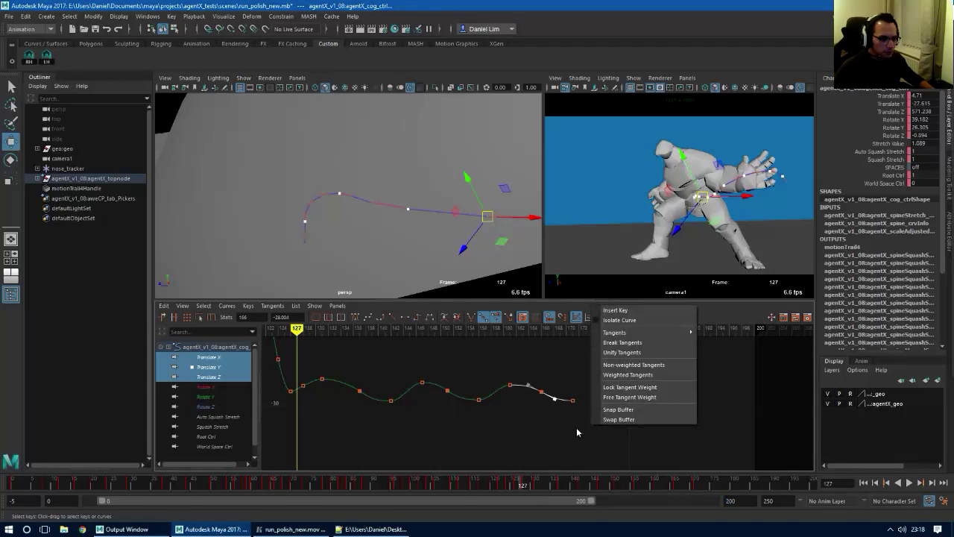
left_click(577, 432)
key("alt+v")
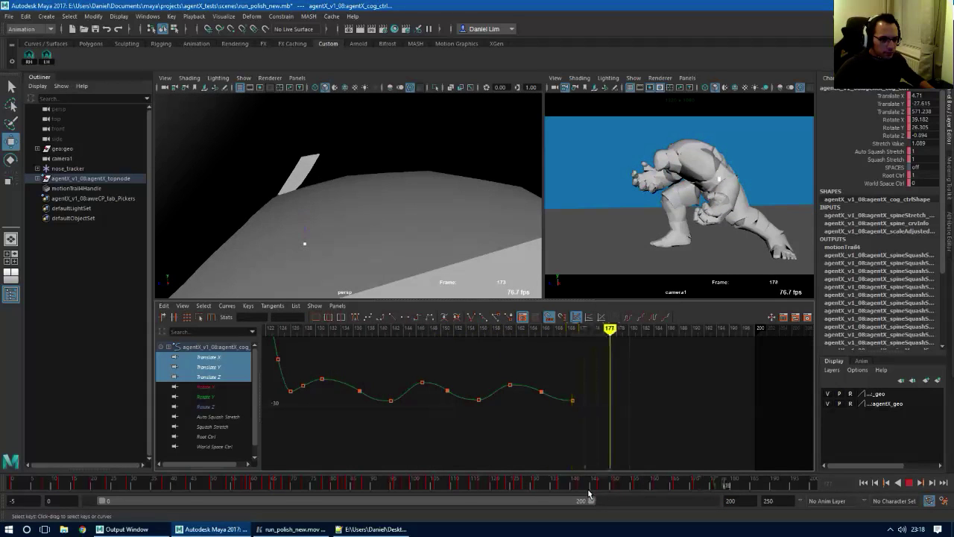
key("alt+v")
Stretch the COG keys from frame 137 onward to end at about frame 190 and snap them to whole frames
left_click_drag(554, 486, 783, 489)
key("alt+v")
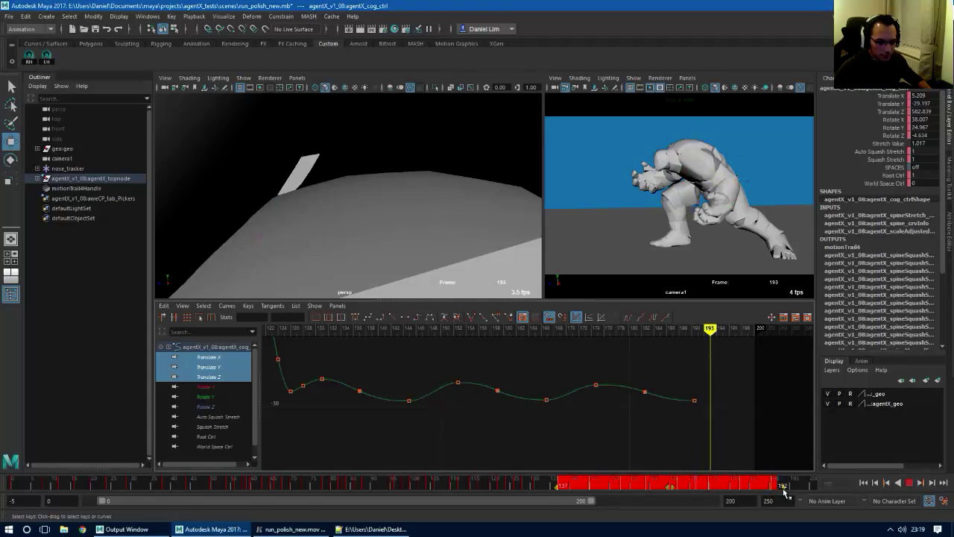
right_click(779, 489)
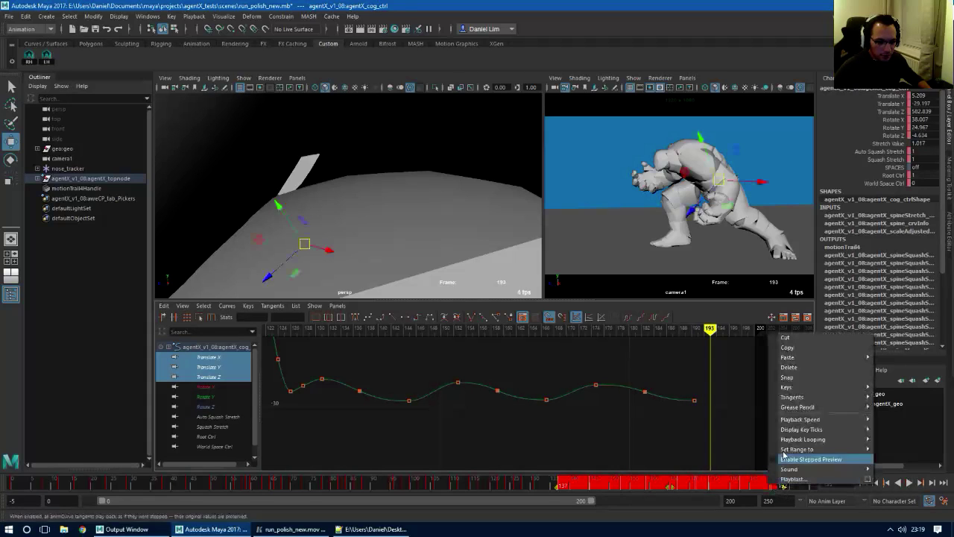
left_click(805, 379)
left_click_drag(660, 486, 548, 490)
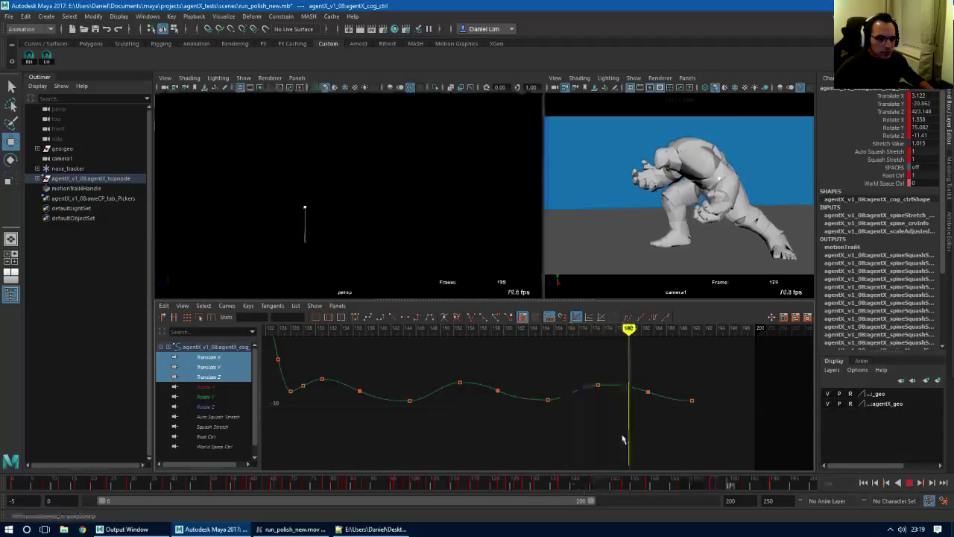
key("alt+v")
Play the slower breathing hold and extend the end of the playback range to frame 210
left_click_drag(611, 490, 778, 484, "shift")
key("alt+v")
key("alt+v")
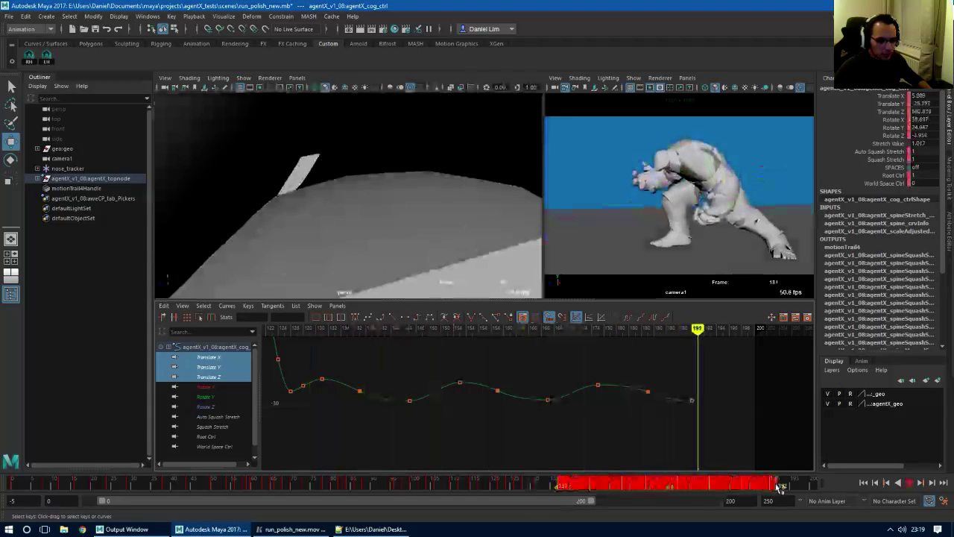
type("21")
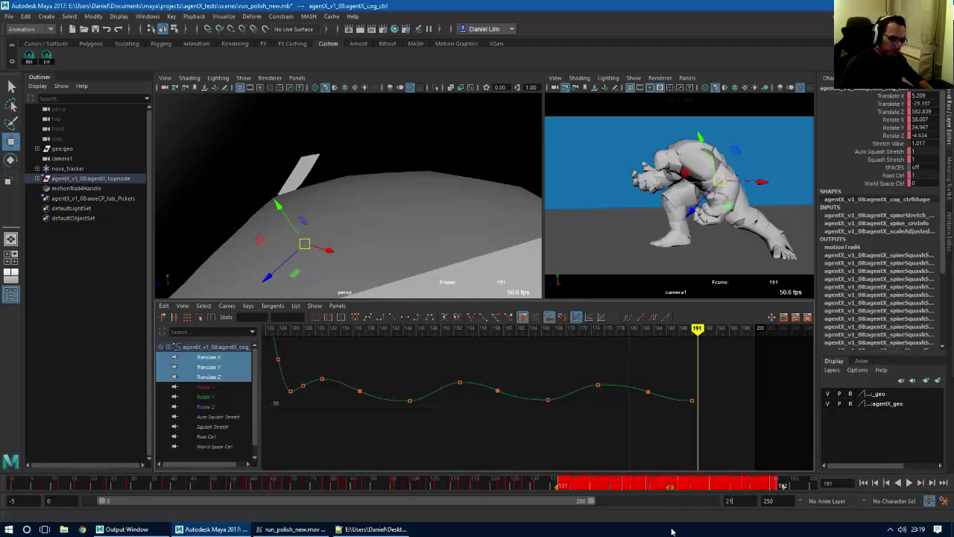
type("0")
key("Return")
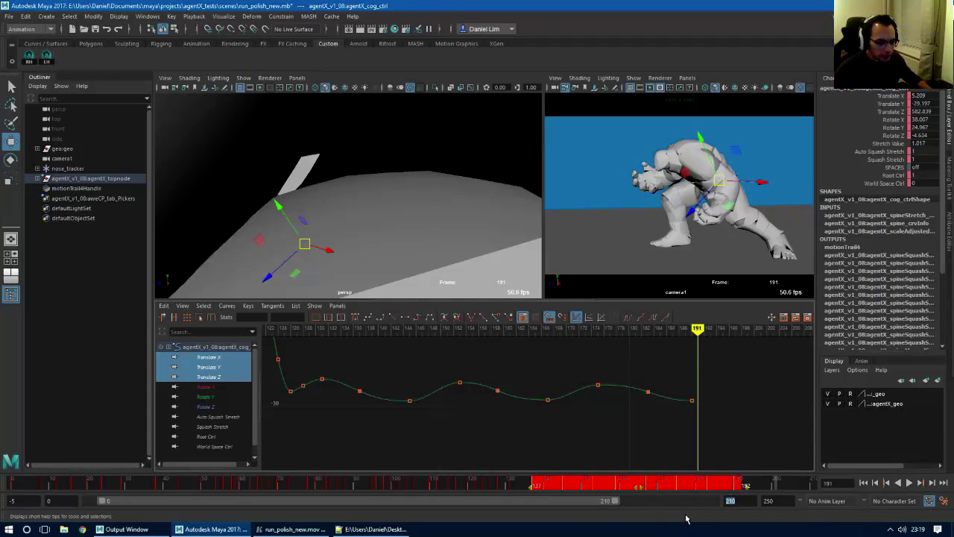
Stretch the COG keys from frame 137 further to end at about frame 200 and snap them to whole frames
left_click(504, 488)
left_click_drag(533, 488, 782, 492, "shift")
right_click(761, 491)
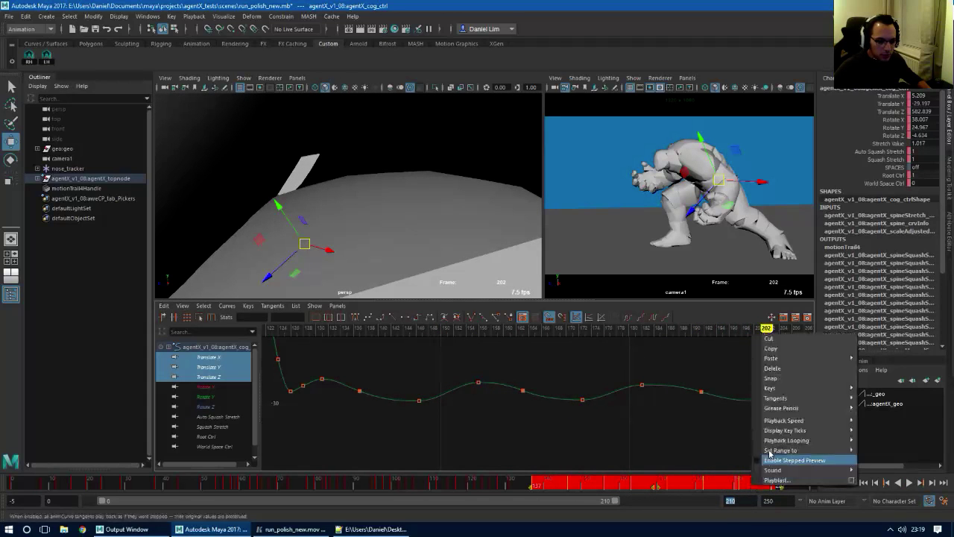
left_click(784, 377)
left_click(504, 491)
left_click_drag(504, 490, 387, 498)
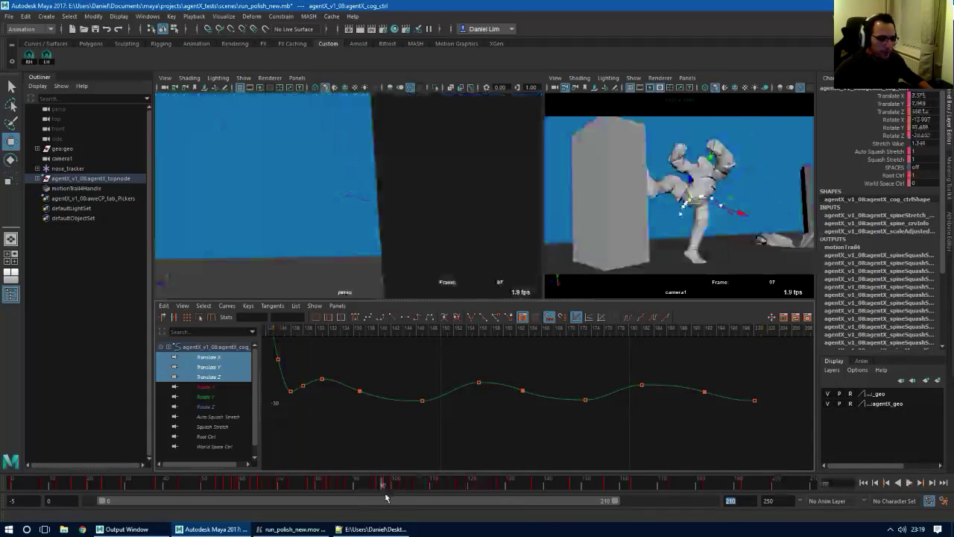
Play back the stretched breathing hold from around frame 163
left_click(635, 488)
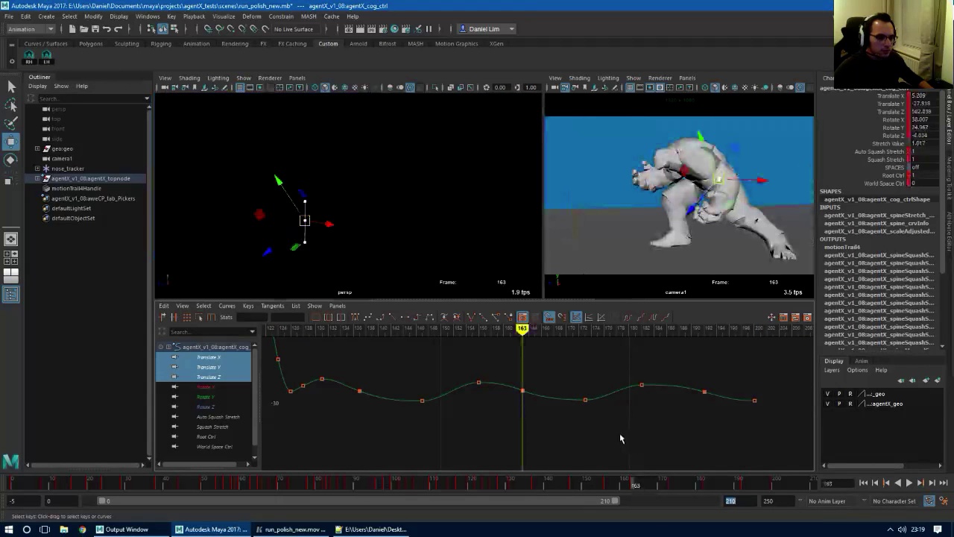
right_click_drag(550, 398, 534, 399, "alt")
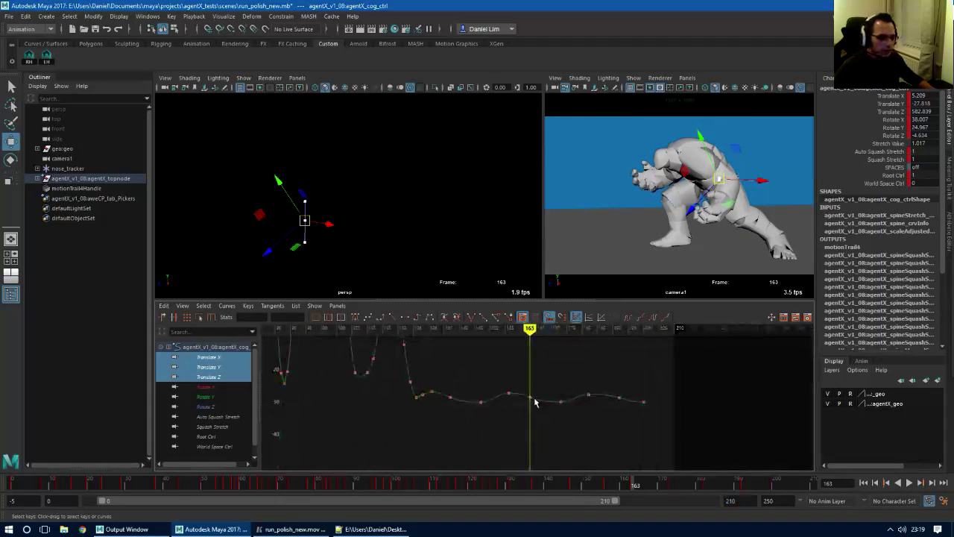
key("alt+v")
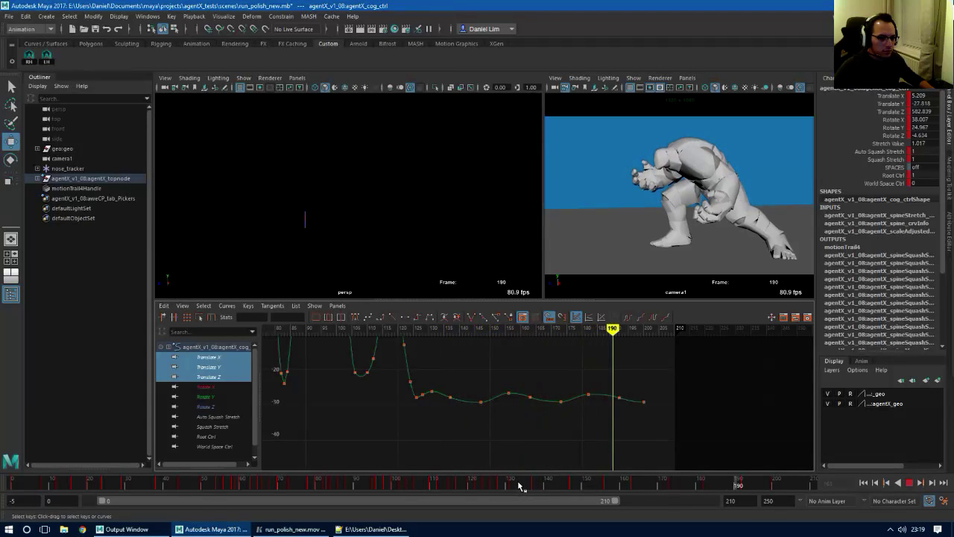
Adjust the tangents of the COG's Translate Y keys at frames 163 and 192 to smooth the two falling slopes
scroll(590, 410, "up", 6)
right_click_drag(663, 403, 639, 405, "alt+shift")
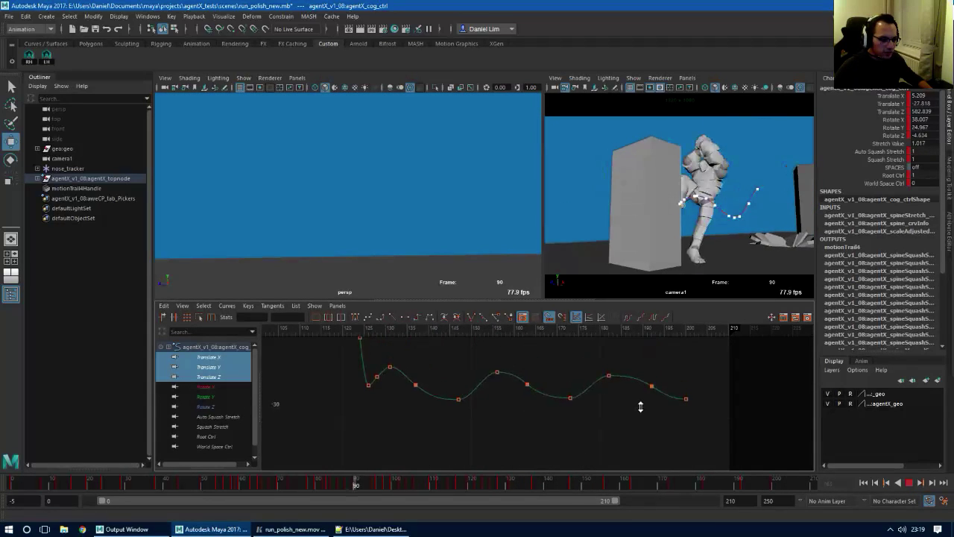
scroll(651, 393, "up", 4)
left_click_drag(508, 354, 550, 402)
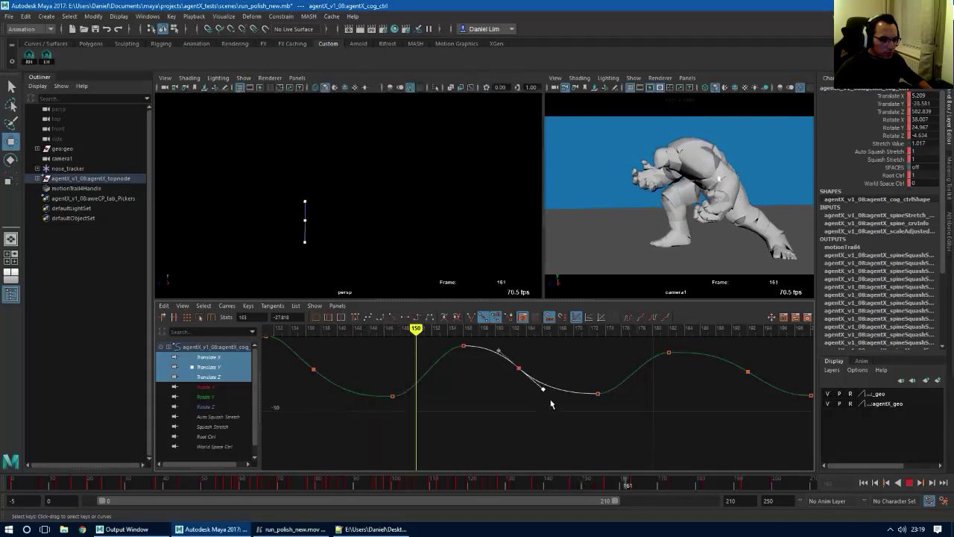
middle_click_drag(555, 405, 562, 403)
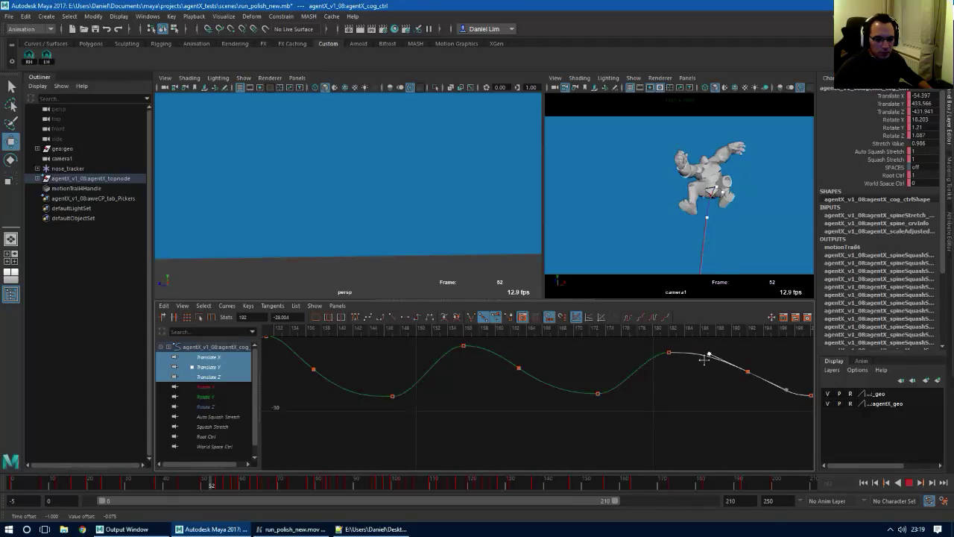
middle_click_drag(704, 360, 664, 388)
left_click(668, 386)
Adjust the tangent of the COG's Translate Y key at frame 137 on the first falling slope
scroll(664, 390, "down", 7)
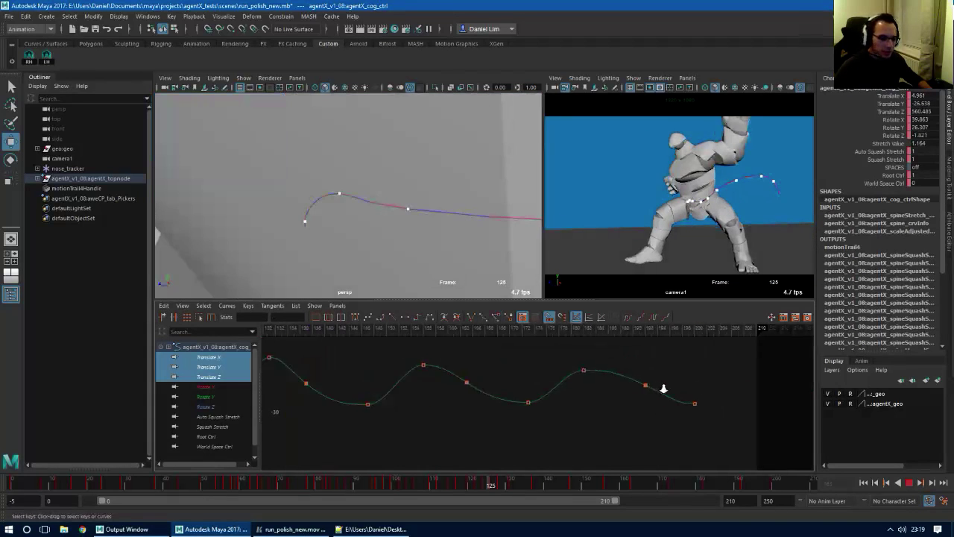
right_click_drag(659, 418, 673, 418, "alt+shift")
left_click(358, 392)
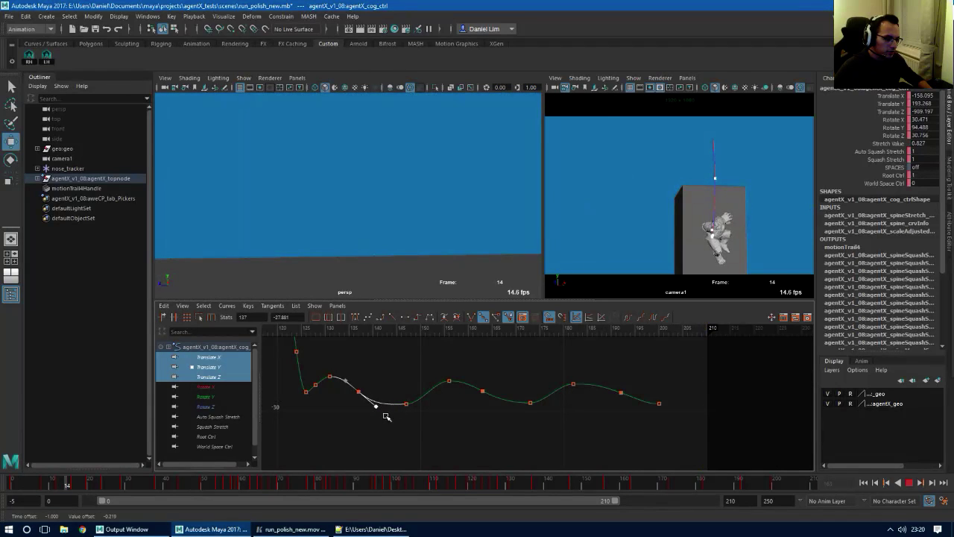
left_click(630, 430)
Play back the breathing hold to check the reshaped Translate Y curve
middle_click_drag(641, 433, 604, 437, "alt")
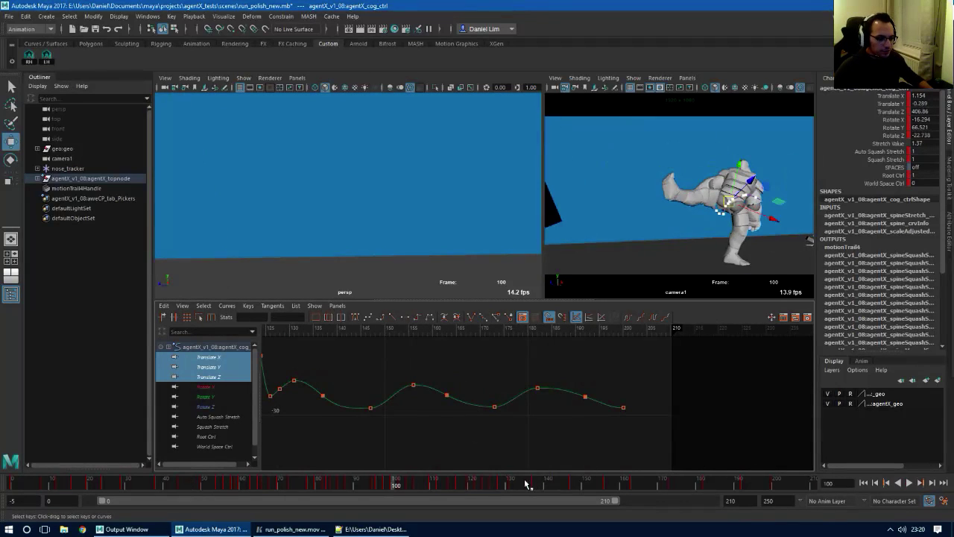
left_click_drag(526, 485, 513, 487)
key("alt+v")
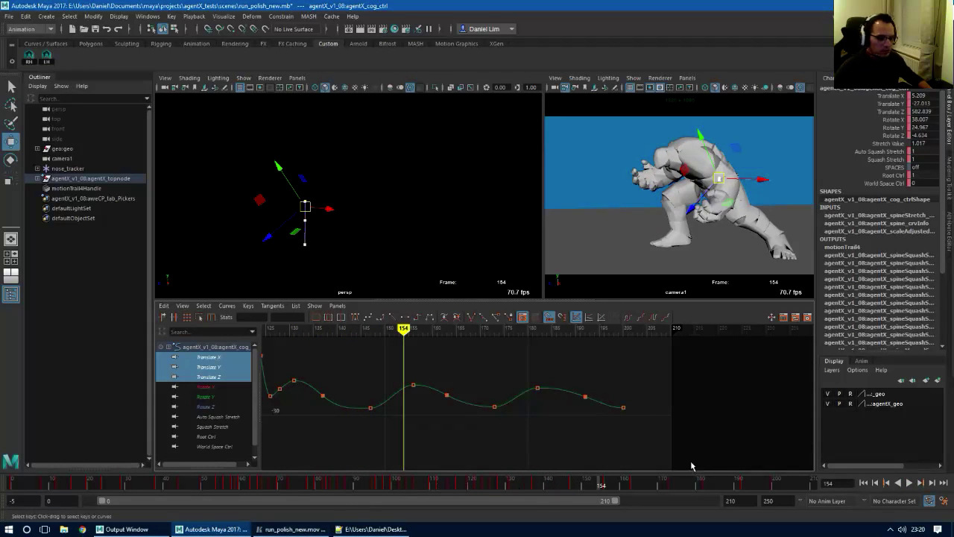
key("alt+Tab")
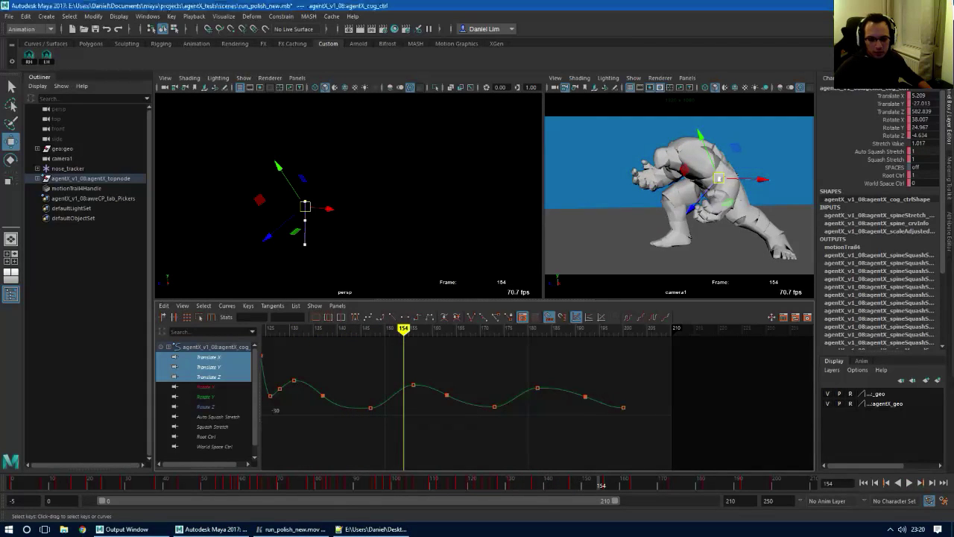
key("alt+v")
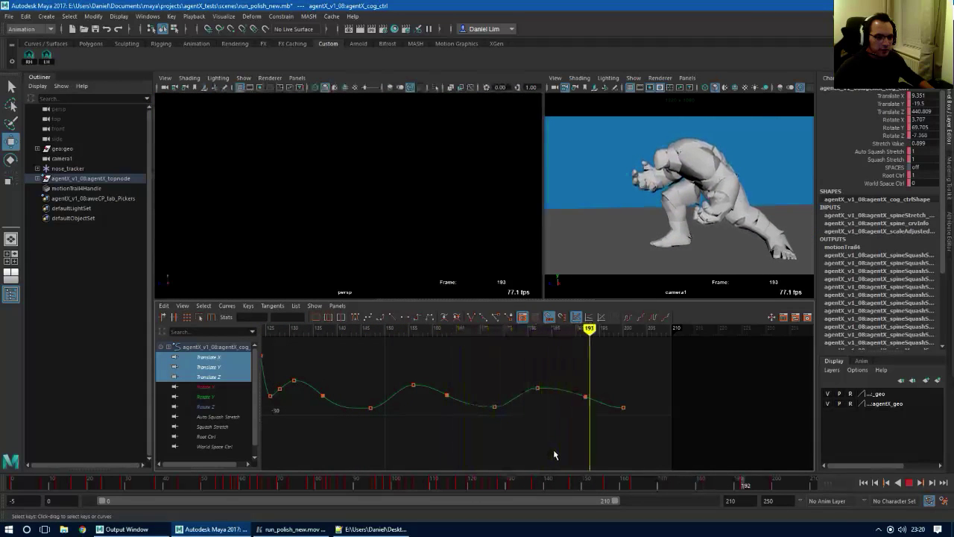
key("alt+v")
Scale the values of the last three Translate Y keys to about 0.82 around the frame 182 peak and slightly raise the frame 173 low
scroll(556, 425, "up", 3)
right_click_drag(605, 425, 571, 427, "alt+shift")
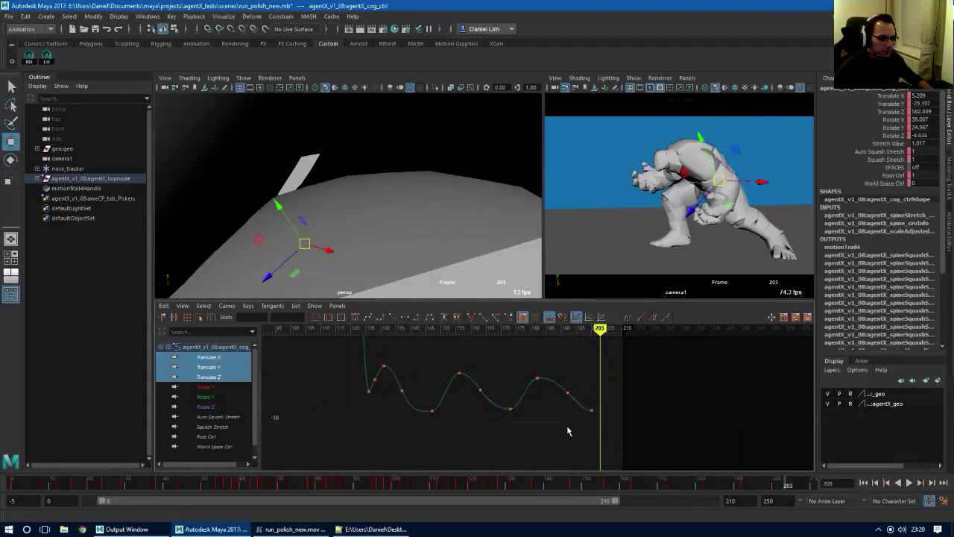
scroll(589, 431, "up", 2)
left_click_drag(500, 339, 501, 341)
key("r")
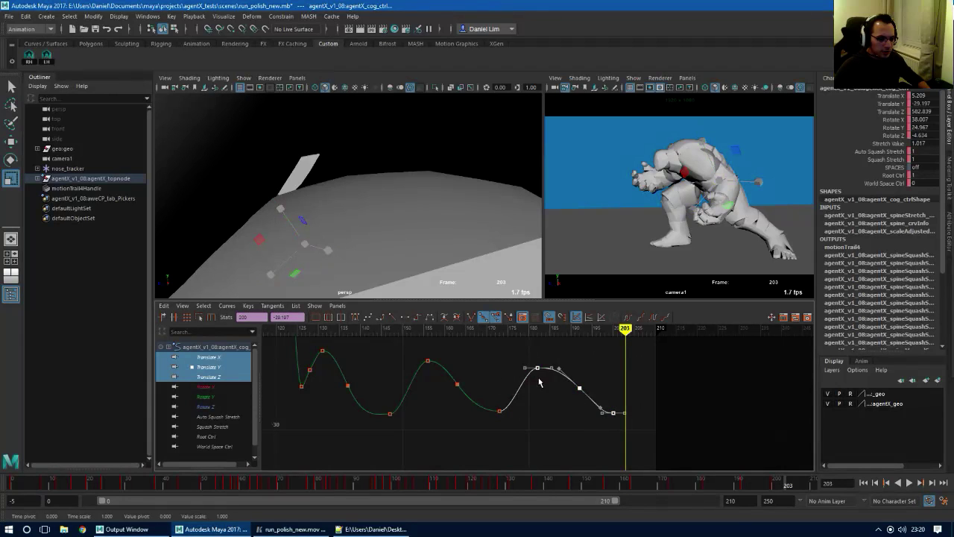
middle_click_drag(538, 368, 538, 375)
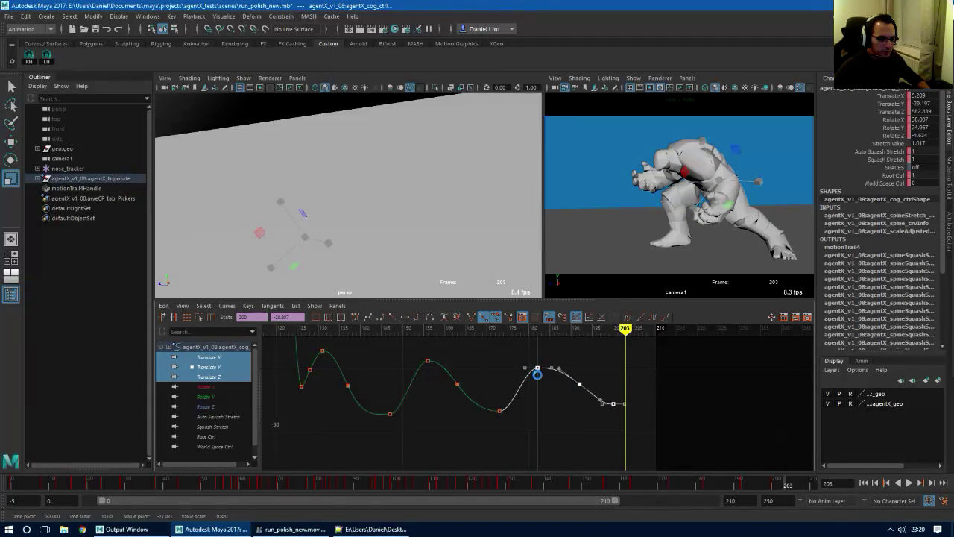
left_click(564, 424)
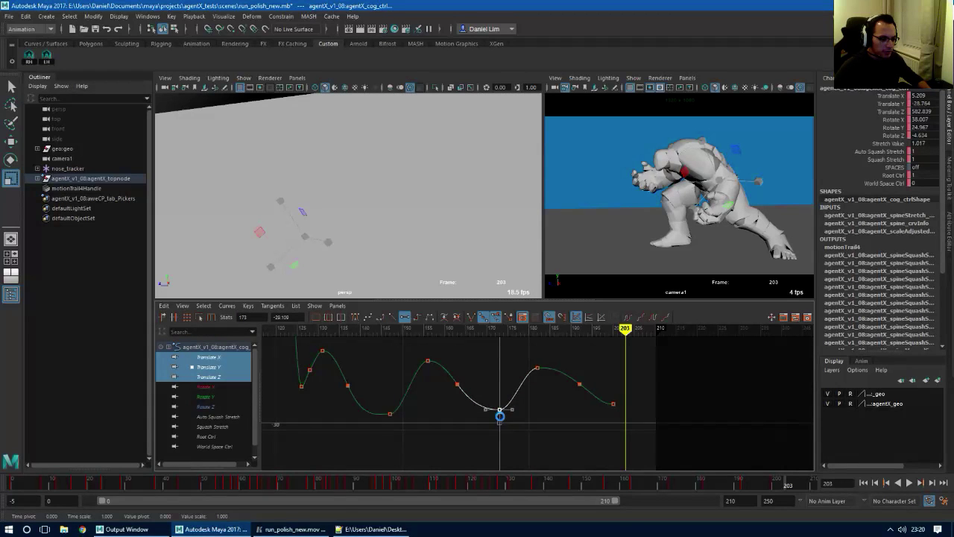
left_click(505, 434)
key("w")
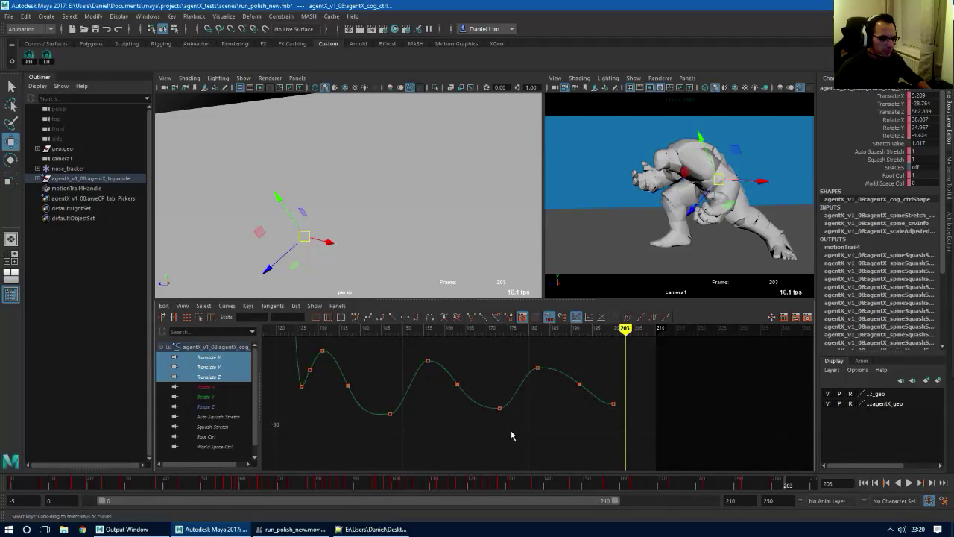
Shift the COG keys from frame 163 onward one frame later, then move those from frame 174 onward one frame earlier, checking the playback
left_click_drag(617, 483, 796, 489)
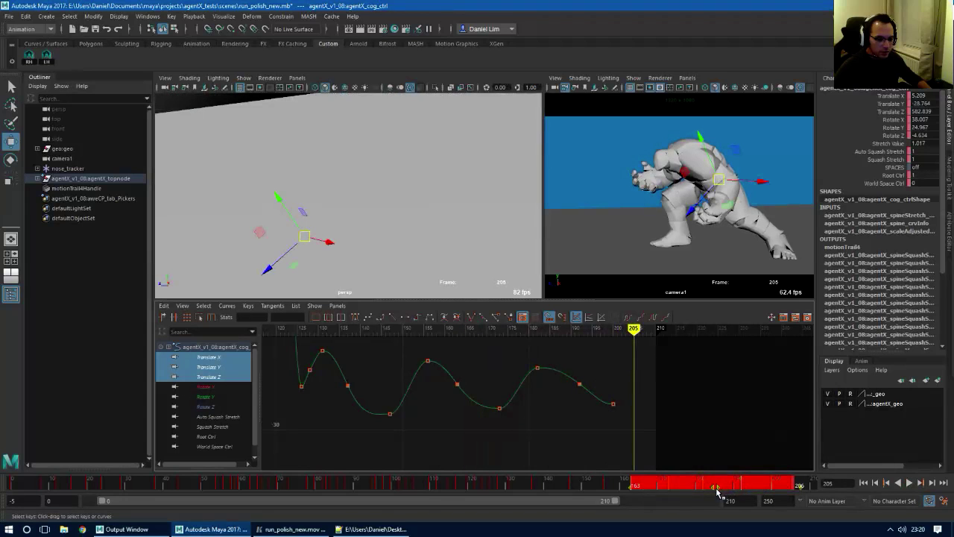
left_click_drag(720, 488, 724, 490)
key("alt+v")
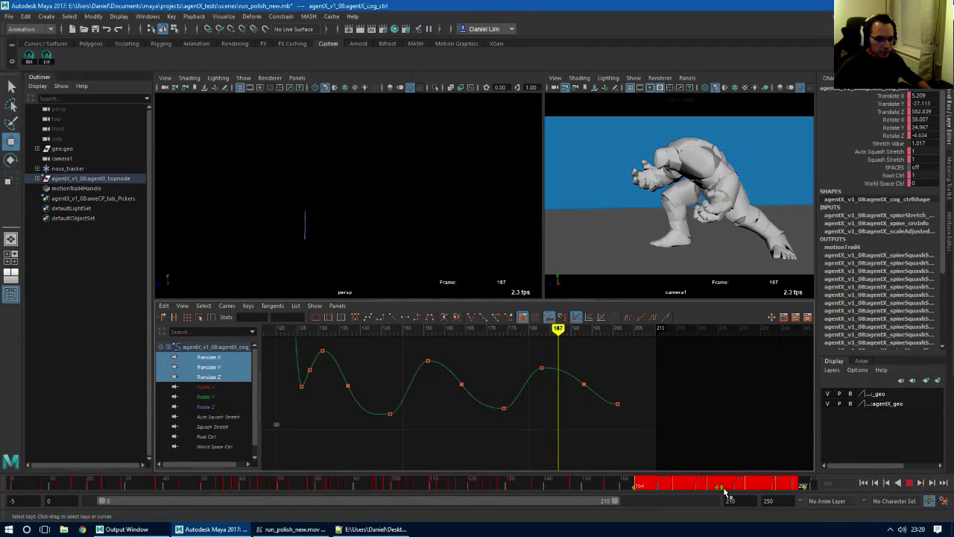
left_click_drag(611, 486, 734, 490)
key("alt+v")
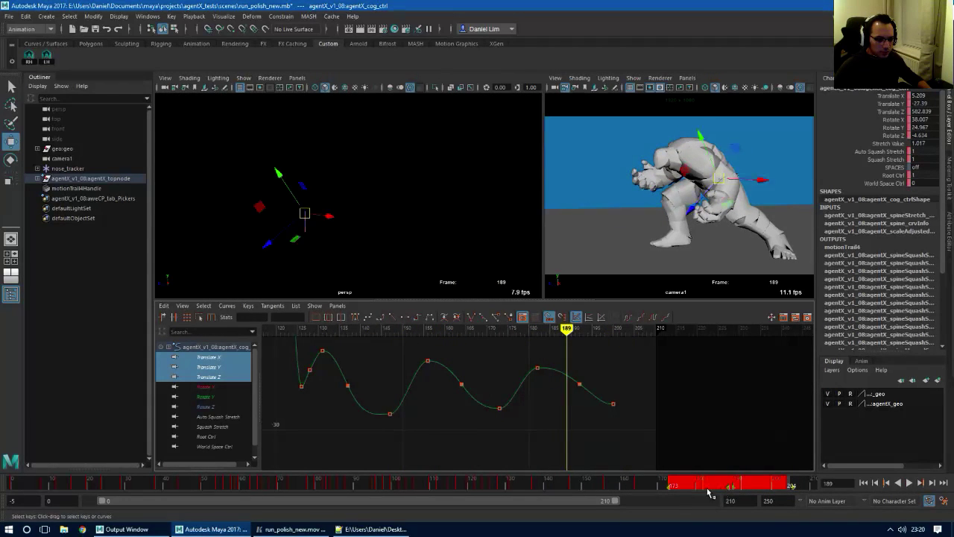
Step through the COG keys between frames 134 and 156 to examine the breathing poses
left_click_drag(578, 487, 524, 487)
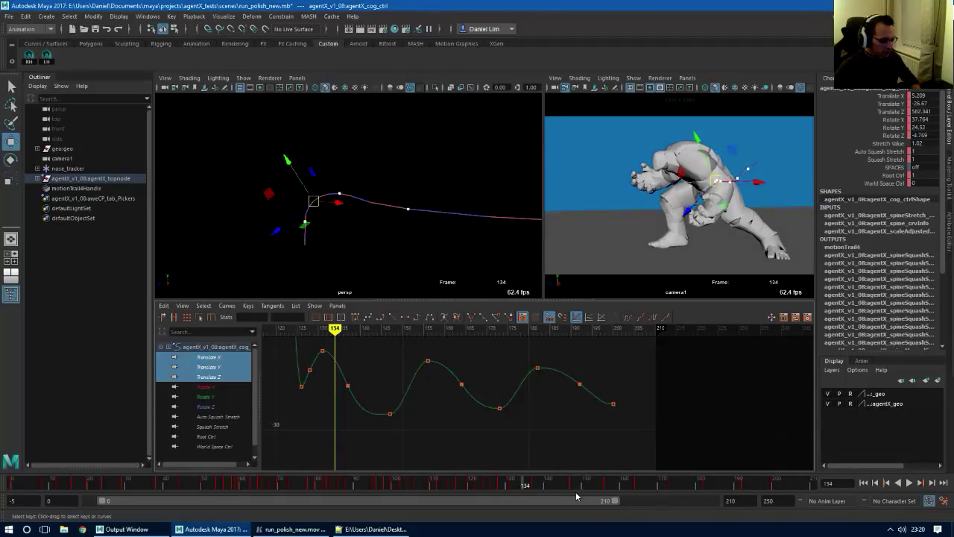
key("period")
key("comma")
key("period")
key("period")
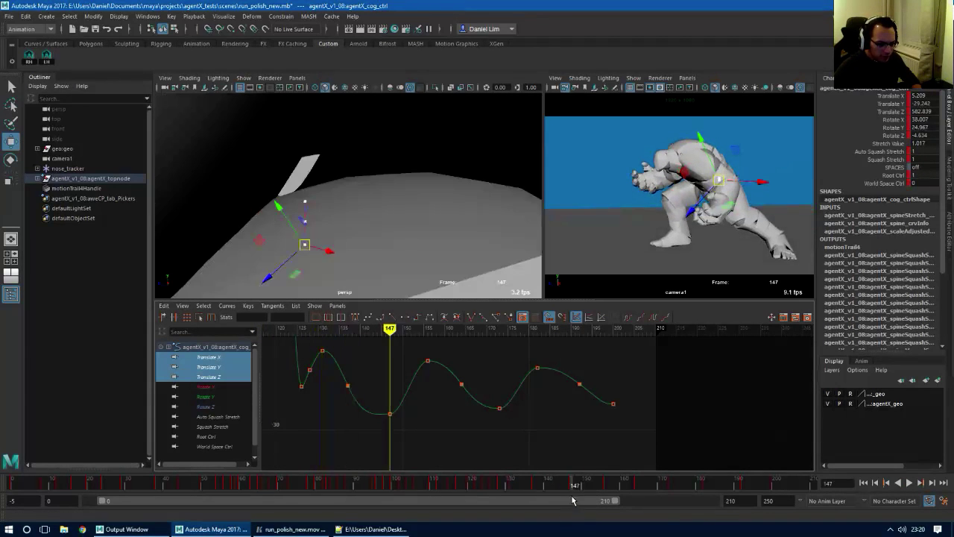
key("comma")
key("period")
key("period")
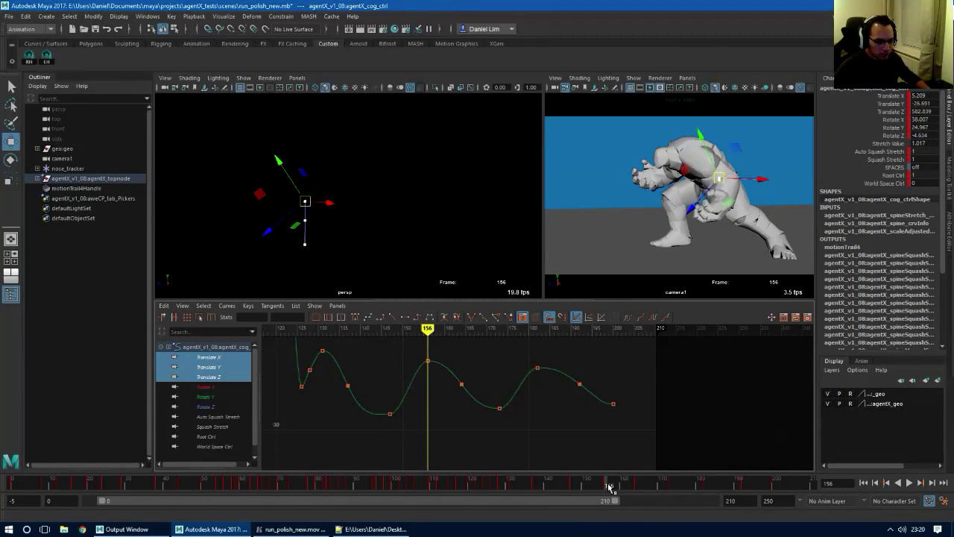
Shift the COG keys from frame 156 onward later to frames 157, 168, 177, 187, 197 and 207, and play back the hold
left_click_drag(609, 488, 786, 493, "shift")
left_click_drag(709, 490, 788, 500)
left_click_drag(713, 489, 728, 492)
left_click_drag(602, 489, 802, 491, "shift")
left_click(687, 488)
left_click(799, 489)
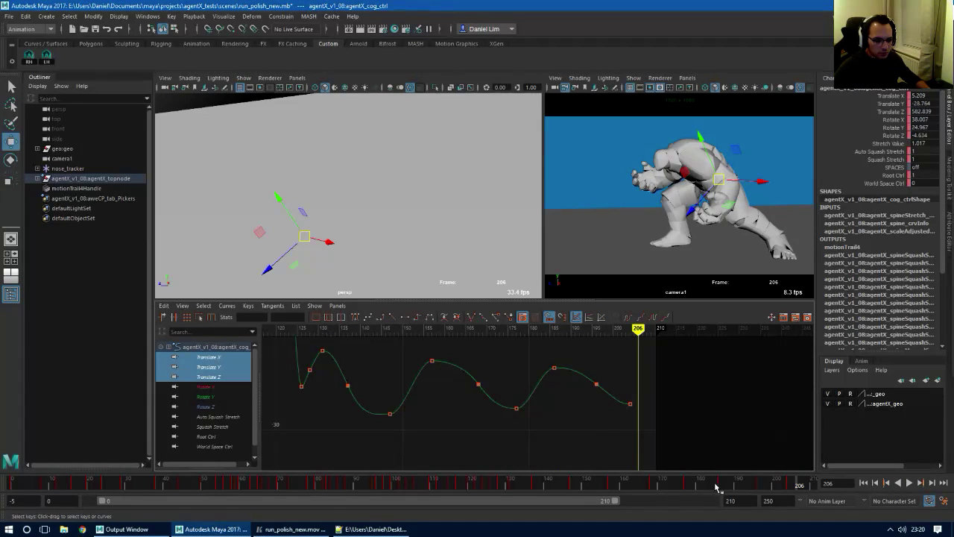
left_click_drag(716, 488, 798, 489, "shift")
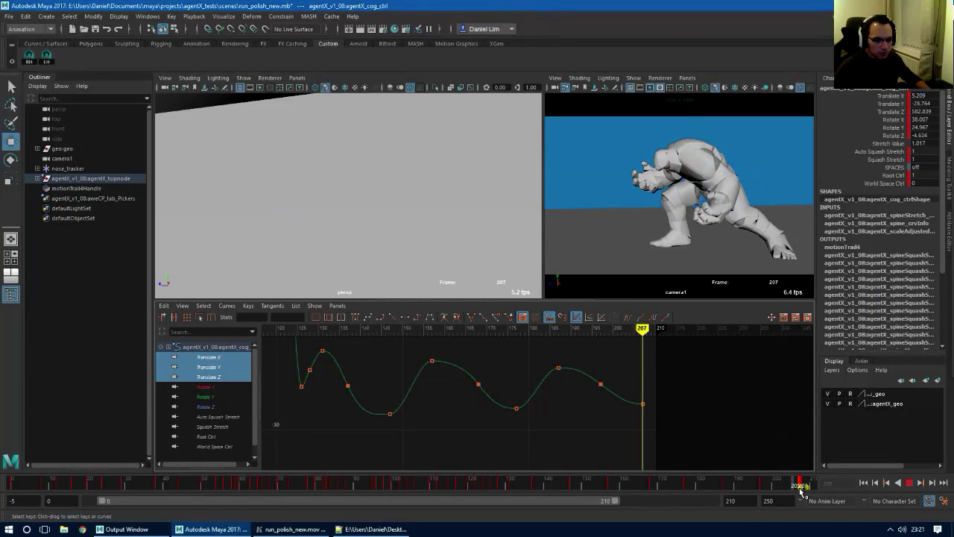
key("alt+v")
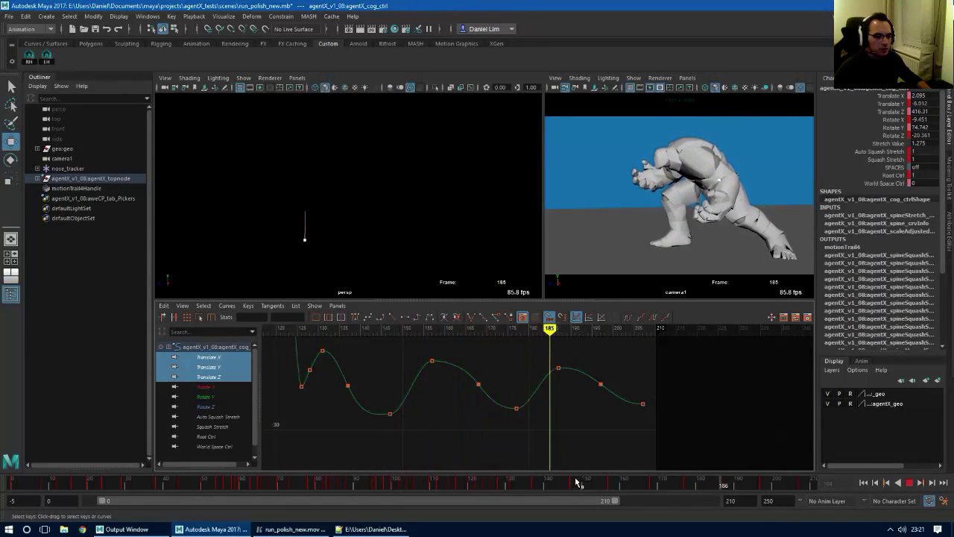
Adjust the tangents of the COG's Translate Y keys at frames 168 and 197 to smooth the falling slopes, checking during playback
left_click_drag(494, 370, 488, 415)
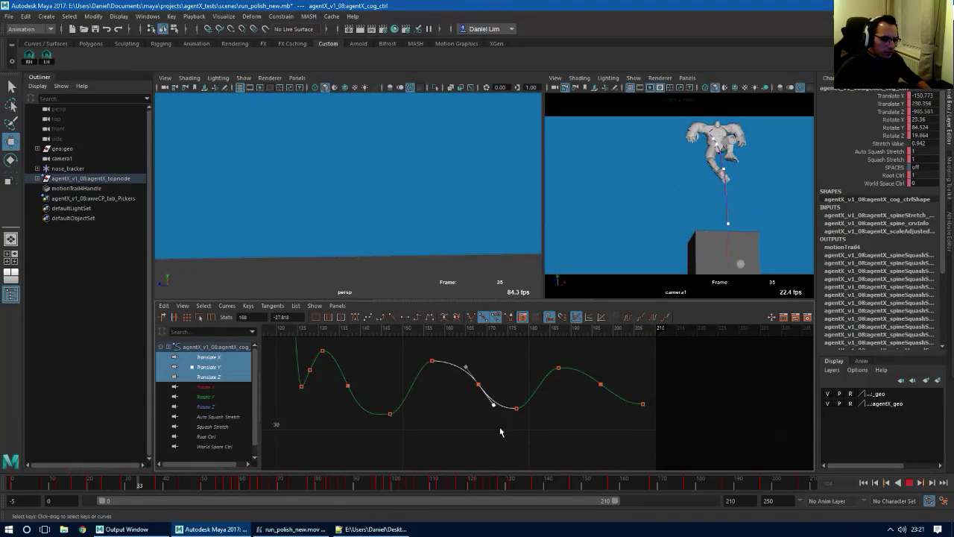
middle_click_drag(498, 427, 502, 421)
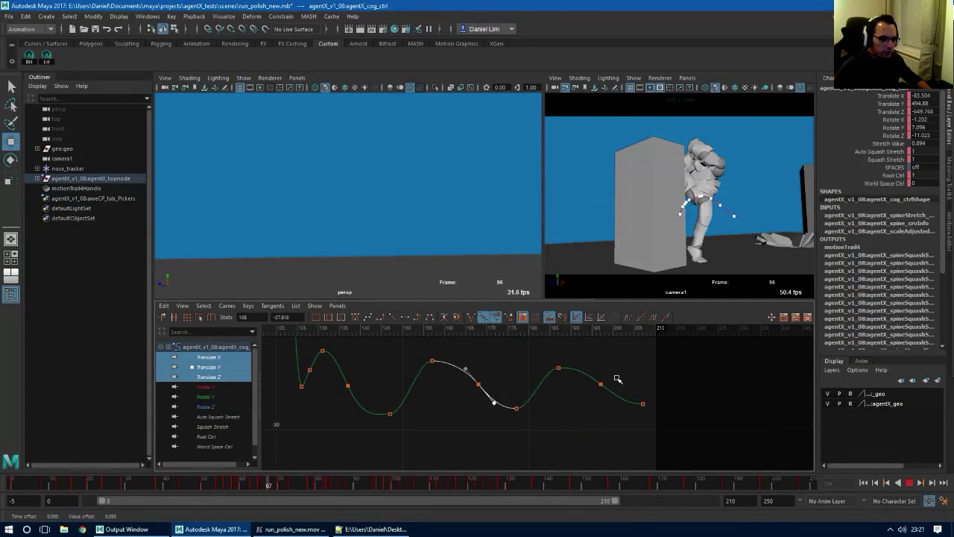
left_click_drag(616, 374, 616, 410)
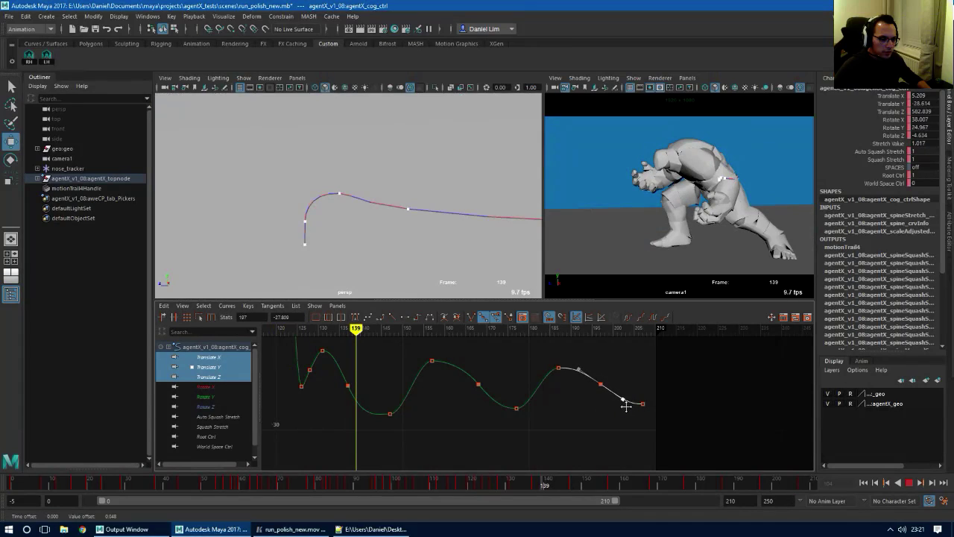
left_click(610, 434)
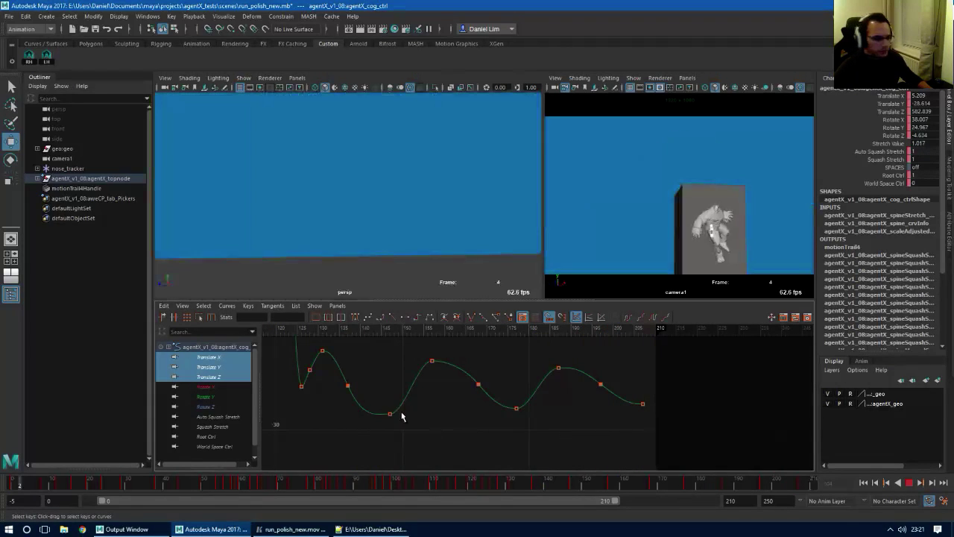
key("alt+v")
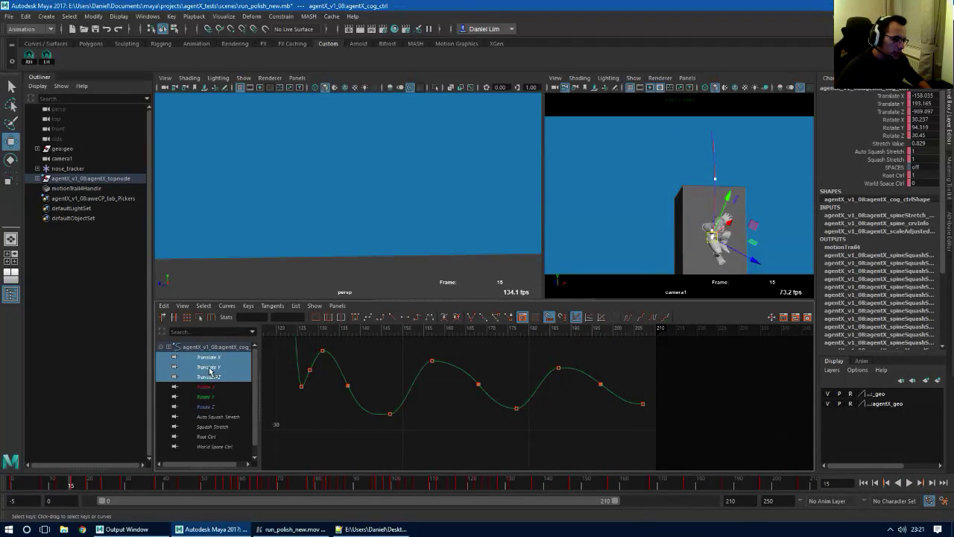
Isolate the COG's Translate Z curve and scrub around frames 135 to 137 to examine the motion trail in the perspective view
left_click(212, 359)
left_click(218, 377)
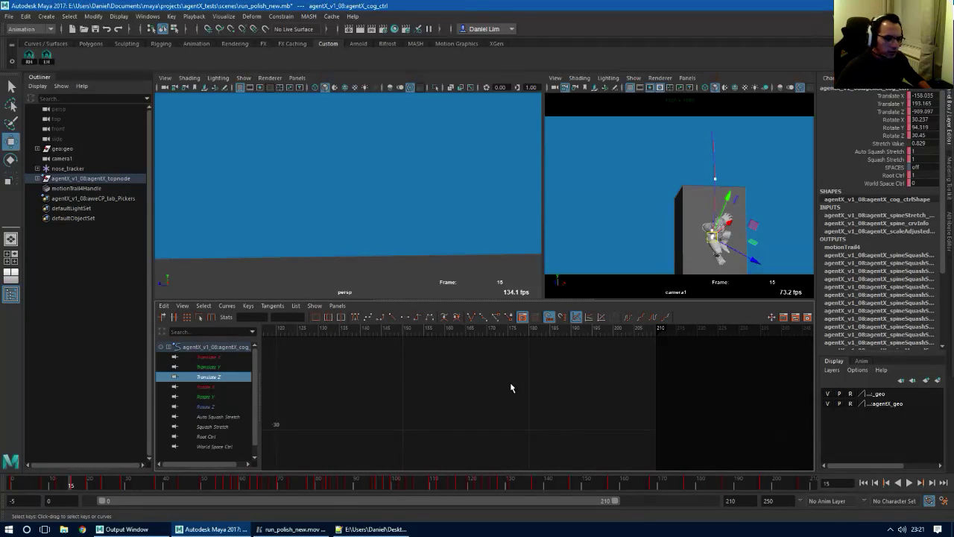
left_click_drag(597, 474, 529, 487)
left_click_drag(388, 249, 499, 261, "alt")
middle_click_drag(404, 239, 409, 229, "alt")
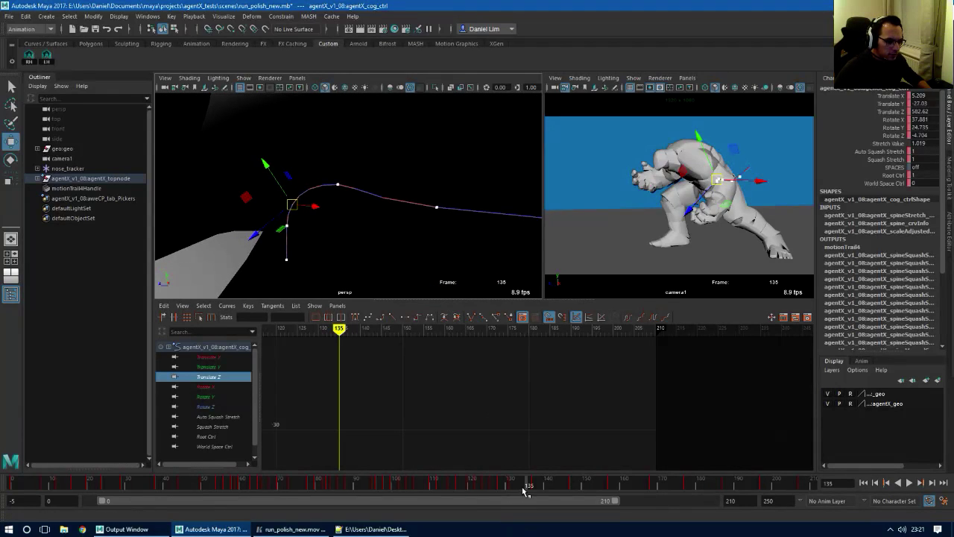
left_click_drag(525, 489, 534, 489)
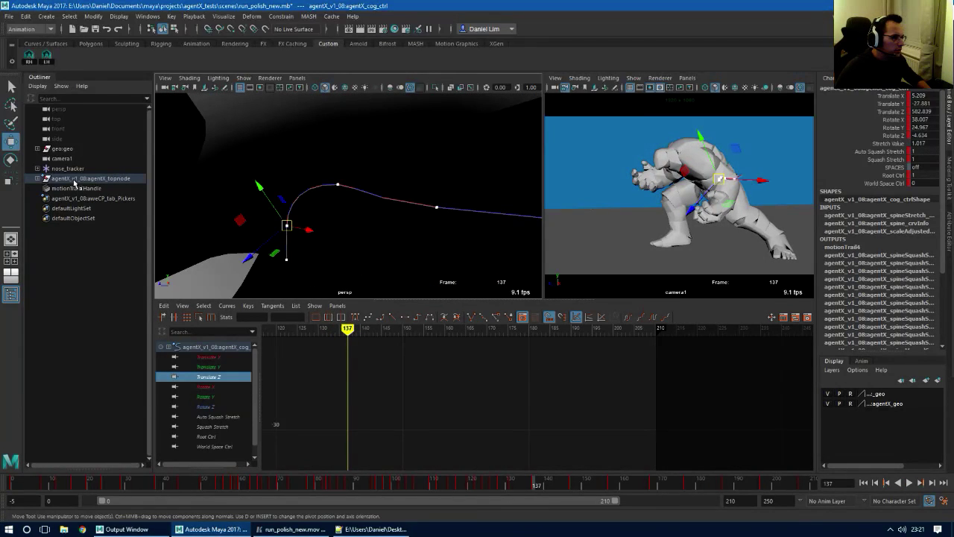
Set the COG's motion trail to draw 30 frames after the current frame and show its frame numbers
left_click(74, 169)
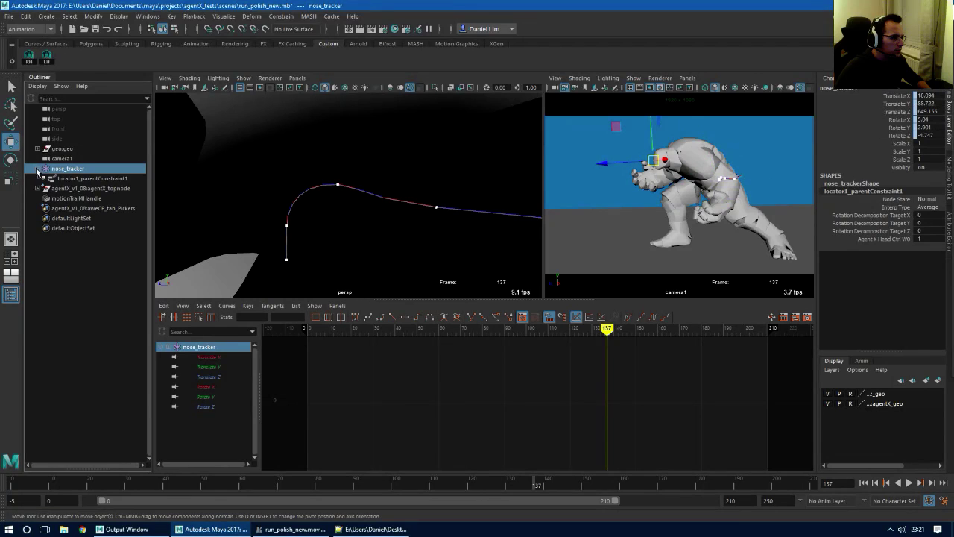
left_click(76, 187)
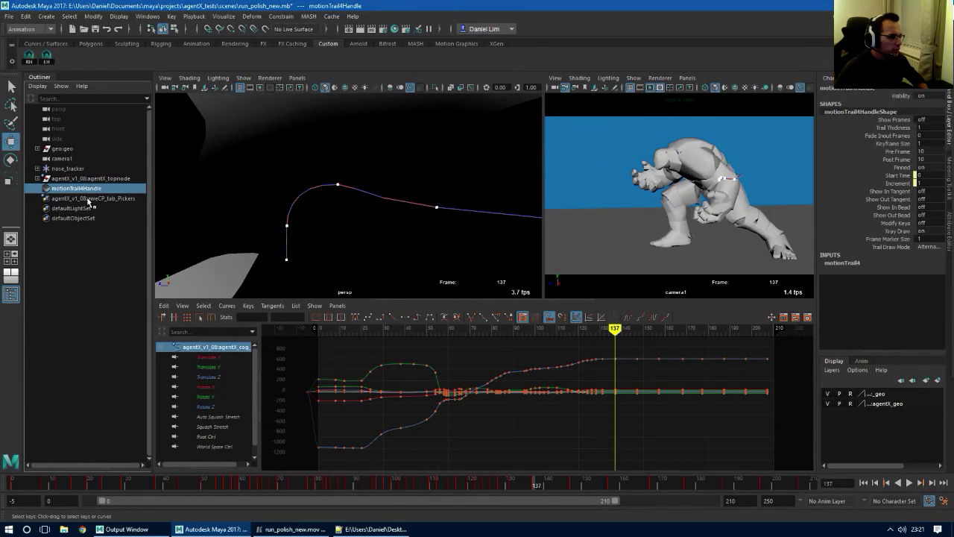
double_click(95, 191)
left_click(99, 208)
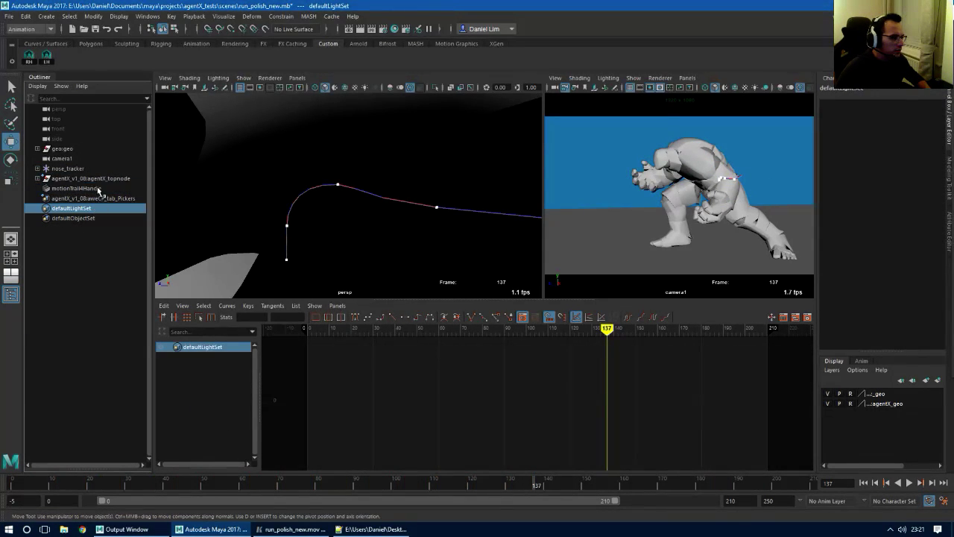
left_click(100, 188)
key("ctrl+a")
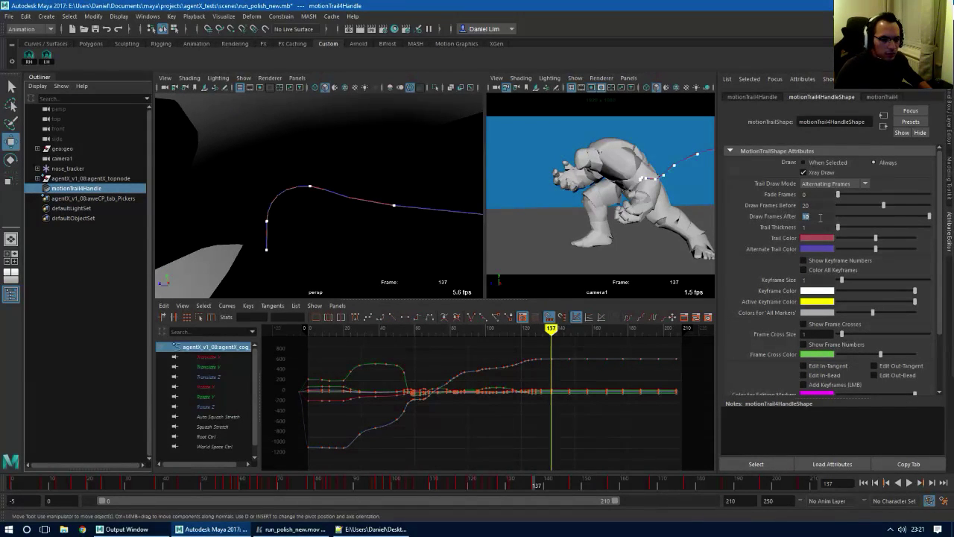
type("5")
key("Return")
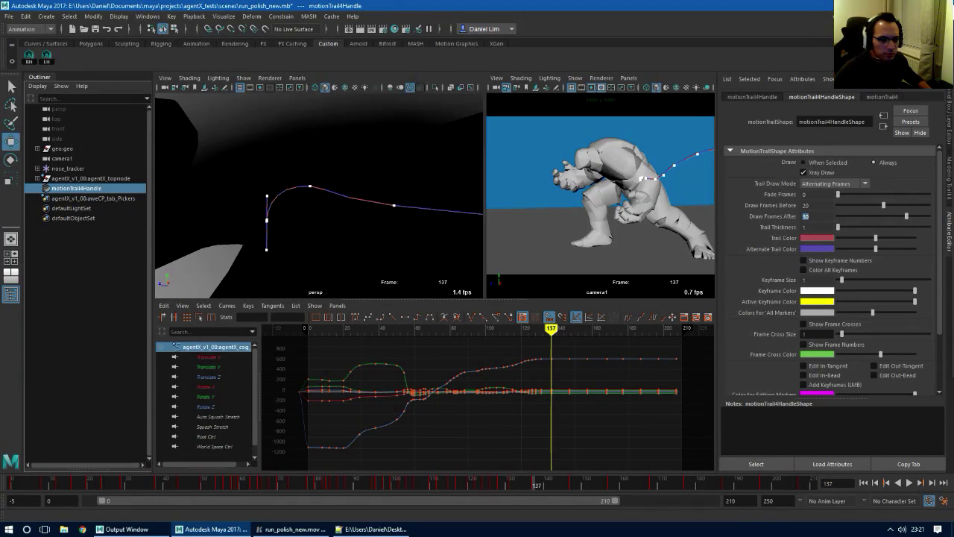
left_click_drag(522, 488, 565, 483)
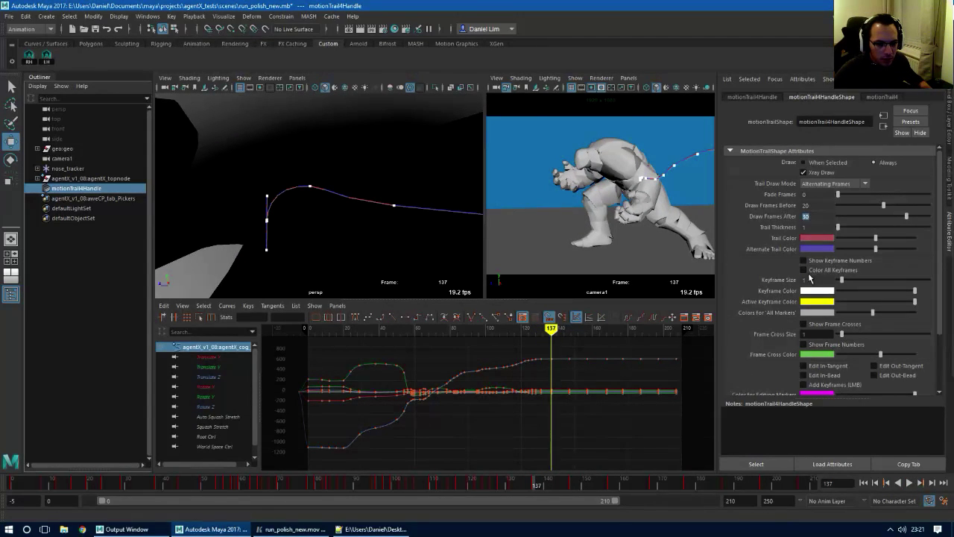
left_click(804, 345)
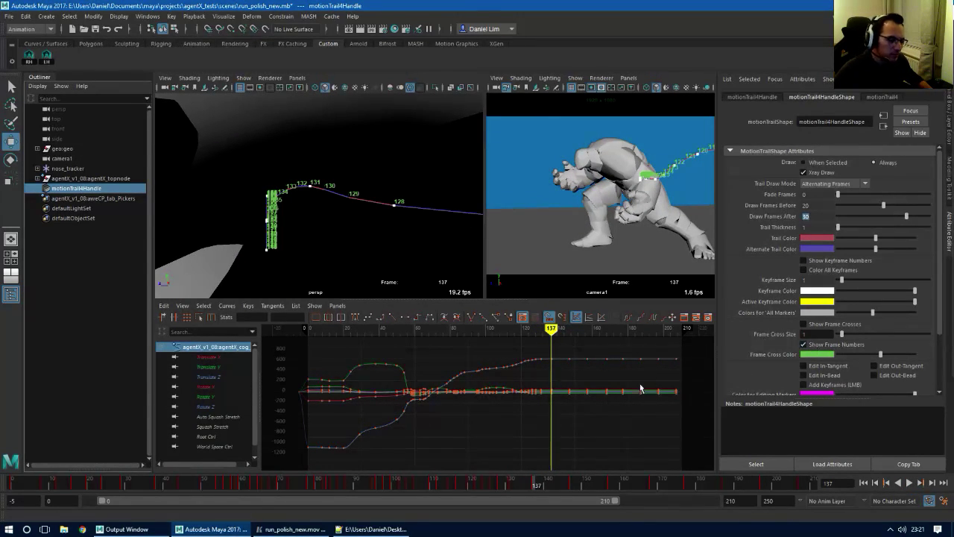
Select the COG's Translate Z key at frame 137 and scrub back to frame 127 to compare the curve with the motion trail
middle_click_drag(572, 382, 532, 428, "alt")
right_click_drag(532, 428, 620, 420, "alt")
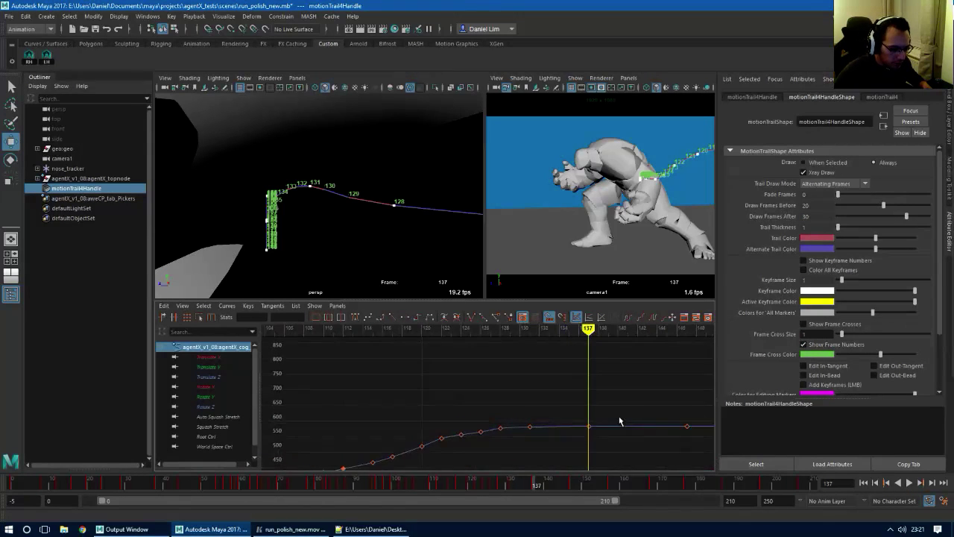
middle_click_drag(600, 407, 496, 361, "alt")
right_click_drag(495, 362, 518, 378, "alt")
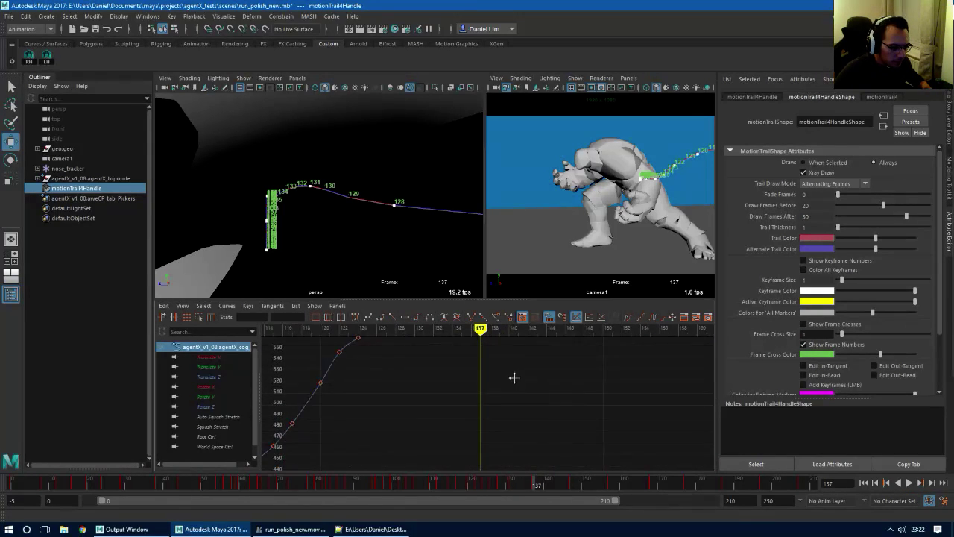
middle_click_drag(514, 377, 523, 470, "alt")
left_click_drag(487, 384, 513, 409)
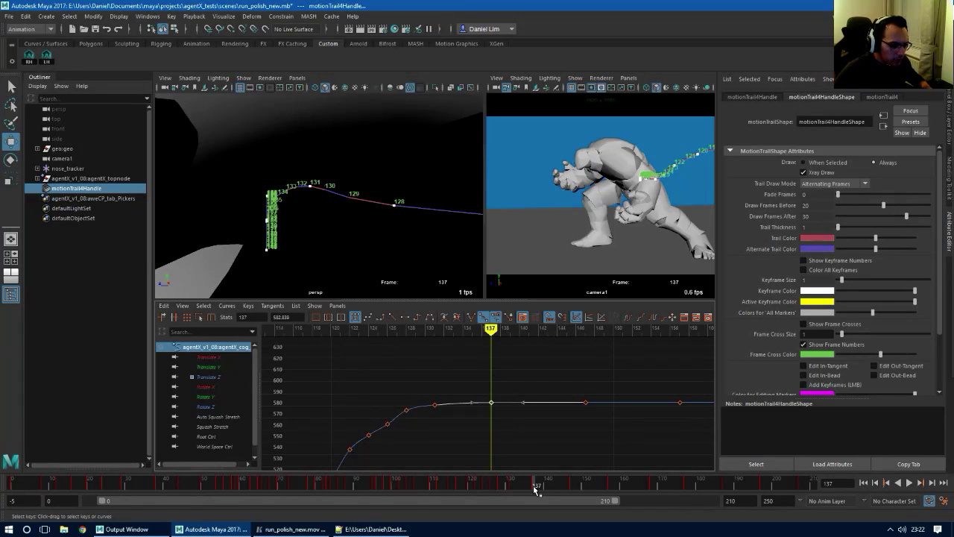
left_click_drag(535, 488, 499, 485)
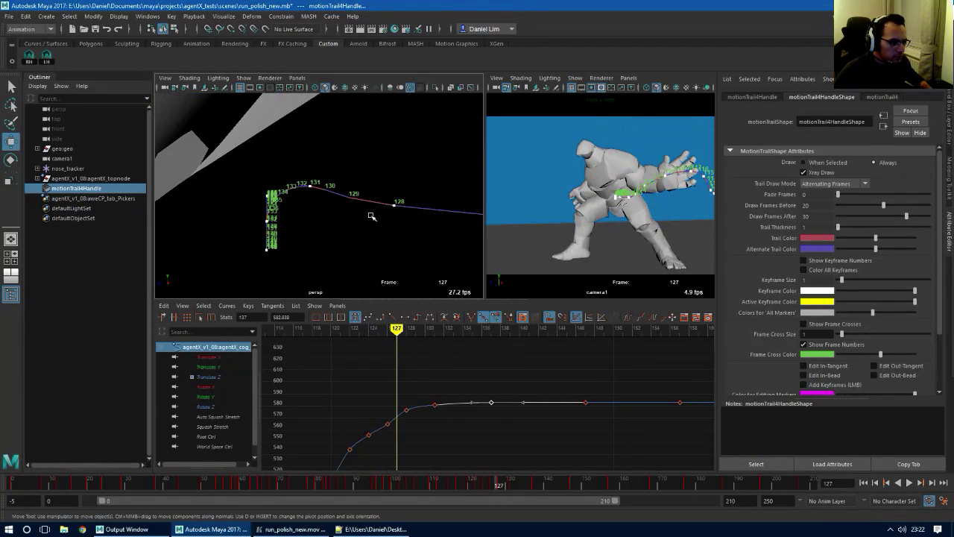
Select the character's cog control in the perspective view and frame its motion trail closely
left_click_drag(370, 216, 386, 256, "alt")
right_click_drag(386, 256, 251, 273, "alt")
left_click_drag(251, 273, 345, 228, "alt")
right_click_drag(345, 228, 322, 234, "alt")
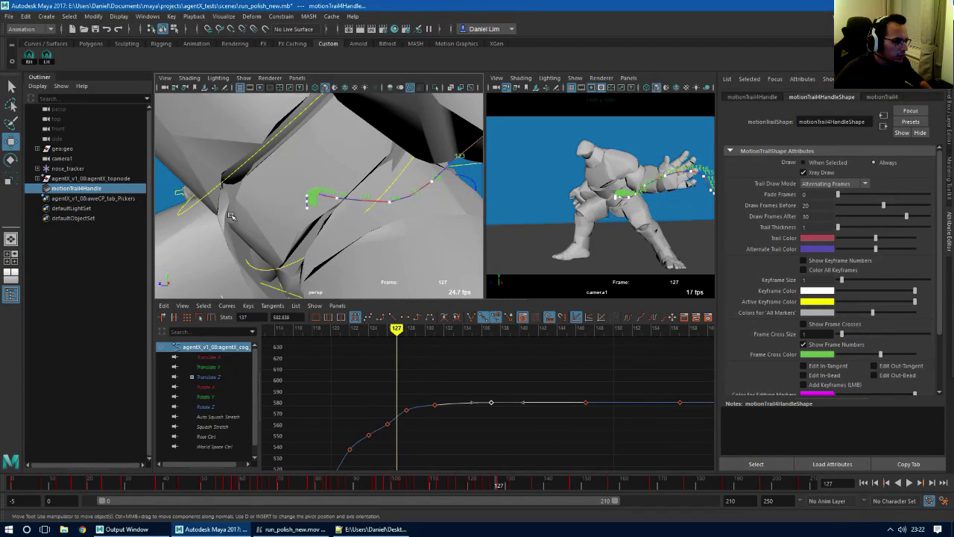
right_click_drag(231, 215, 161, 212, "alt")
left_click_drag(441, 172, 384, 166, "alt")
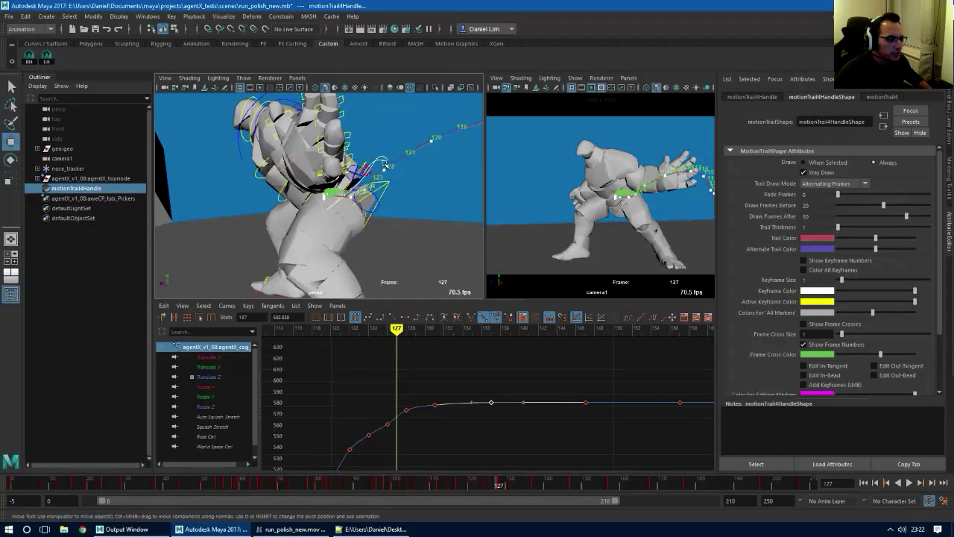
left_click(384, 163)
right_click_drag(337, 250, 567, 227, "alt")
left_click_drag(417, 235, 325, 257, "alt")
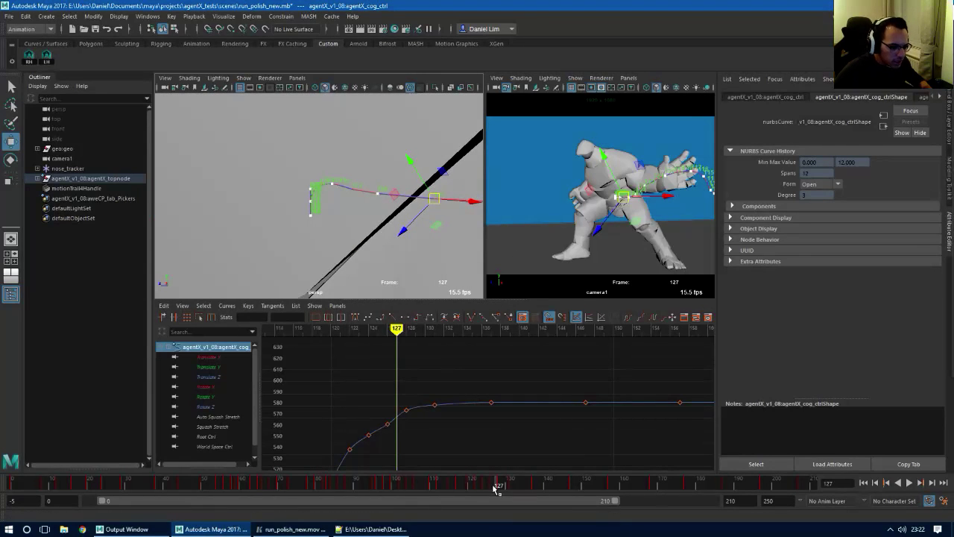
Lower the cog control's Translate Z key at frame 147 to about 580.8
left_click_drag(498, 489, 576, 488)
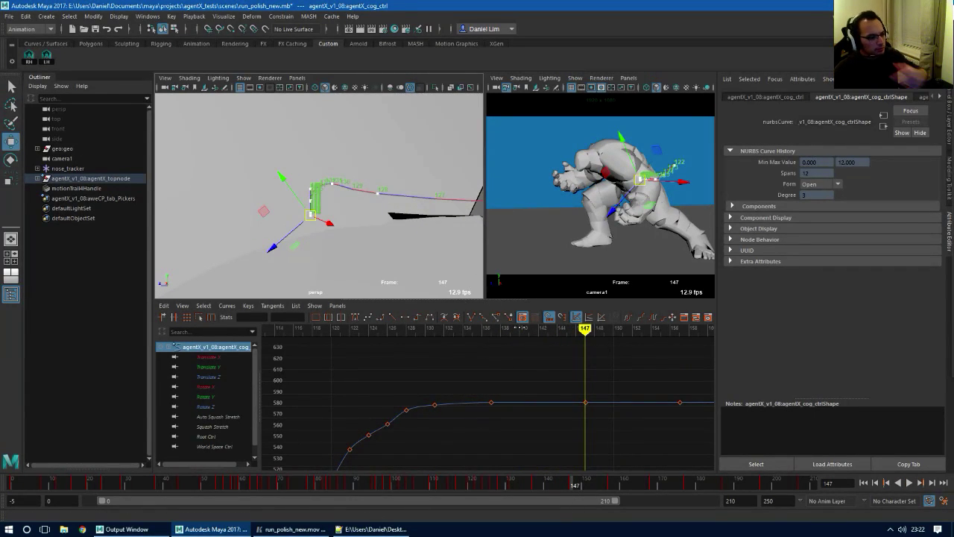
left_click_drag(563, 386, 588, 449)
middle_click_drag(583, 415, 578, 422, "shift")
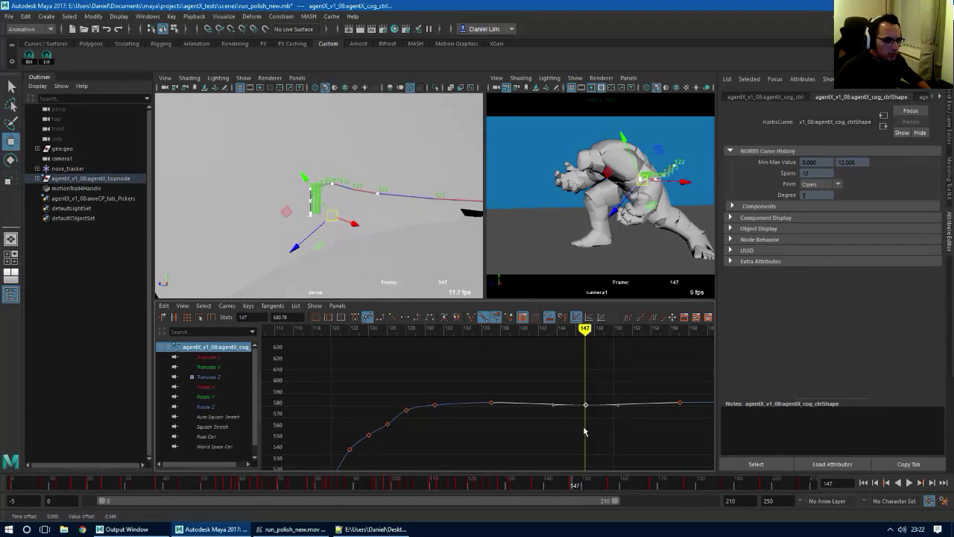
Lower the Translate Z key at frame 157 to about 581.9
scroll(606, 424, "down", 3)
middle_click_drag(603, 423, 557, 417, "alt+shift")
right_click_drag(557, 418, 510, 364, "alt+shift")
right_click_drag(509, 432, 505, 385, "alt+shift")
middle_click_drag(510, 412, 482, 387, "alt")
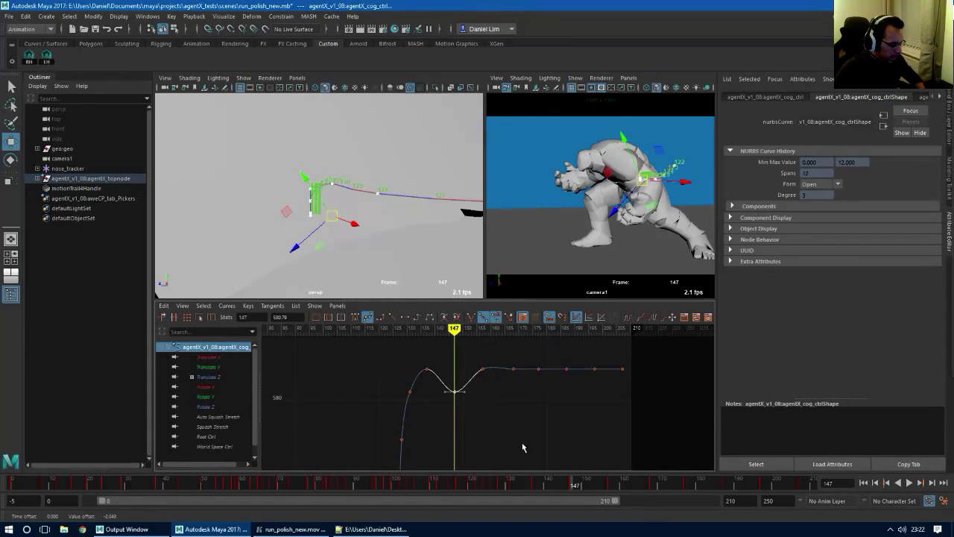
key("period")
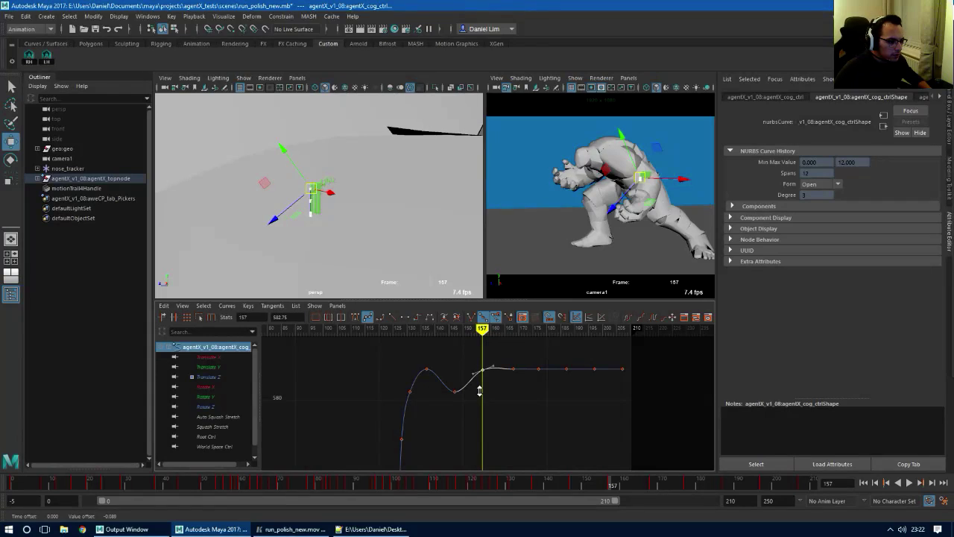
middle_click_drag(482, 382, 484, 390)
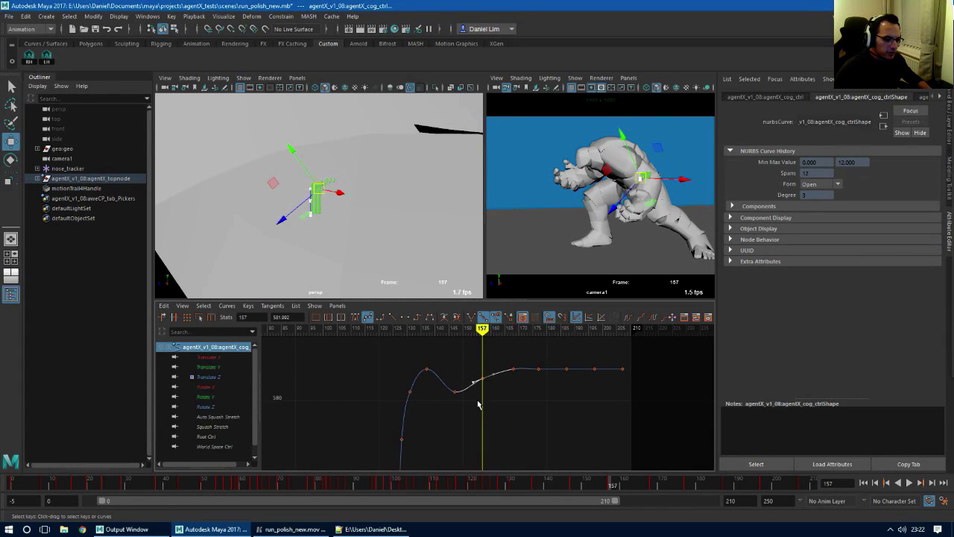
Lower the Translate Z keys at frame 177 to about 580.8 and at frame 187 to about 581.8
right_click_drag(479, 392, 493, 431, "alt")
middle_click_drag(516, 400, 481, 386, "alt")
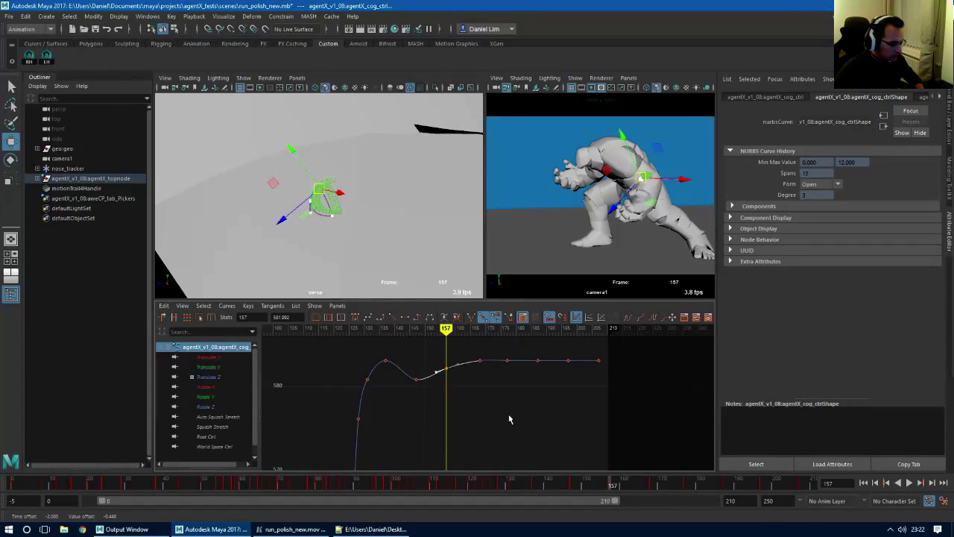
key("period")
key("period")
key("comma")
key("period")
key("comma")
key("period")
left_click_drag(498, 354, 527, 383)
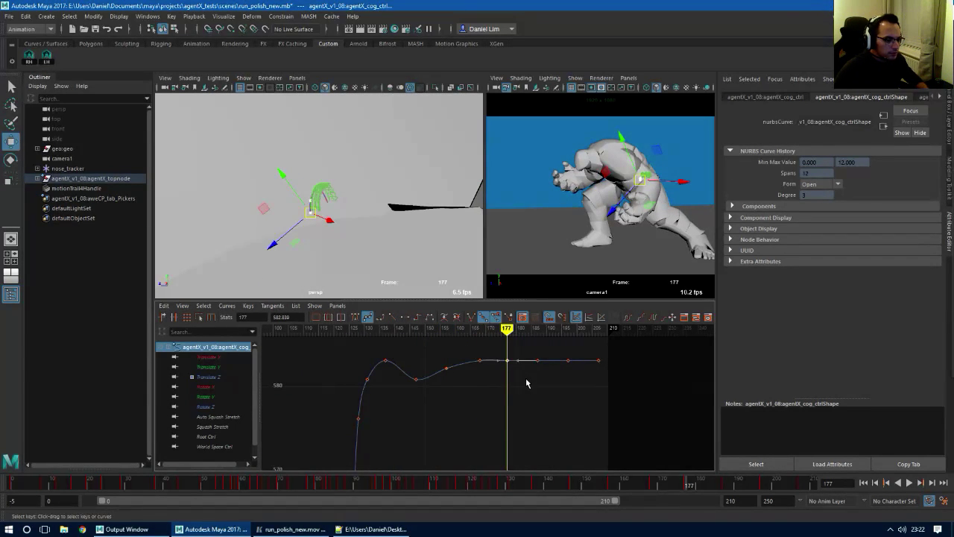
middle_click_drag(508, 385, 536, 389, "shift")
key("period")
key("period")
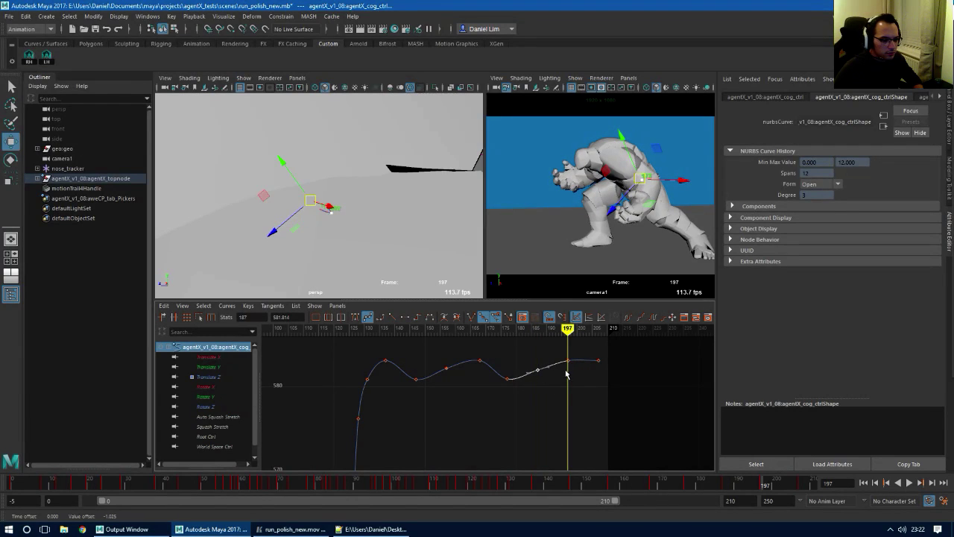
Lower the Translate Z key at frame 207 to about 580.7 and give it flat tangents
key("period")
left_click_drag(626, 372, 626, 374)
middle_click_drag(598, 396, 591, 415, "shift")
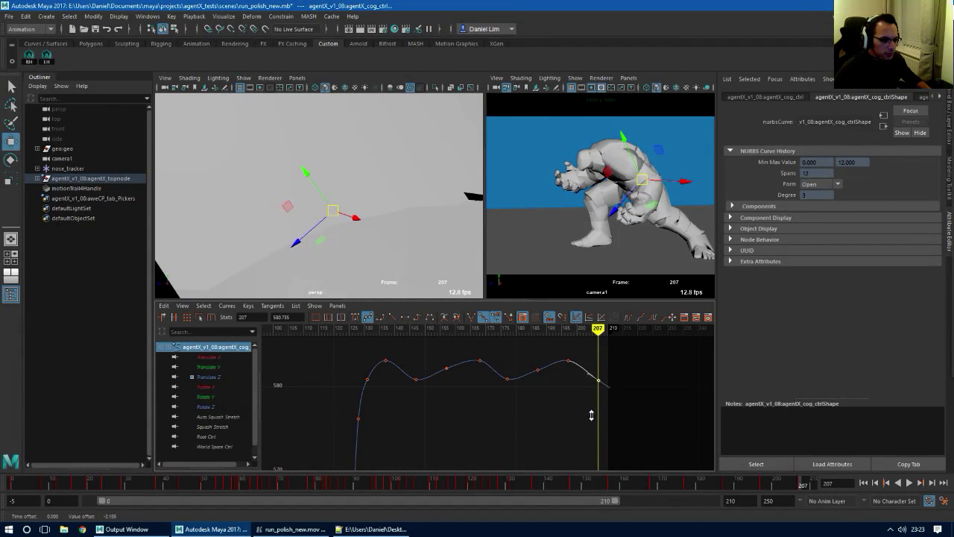
left_click(409, 318)
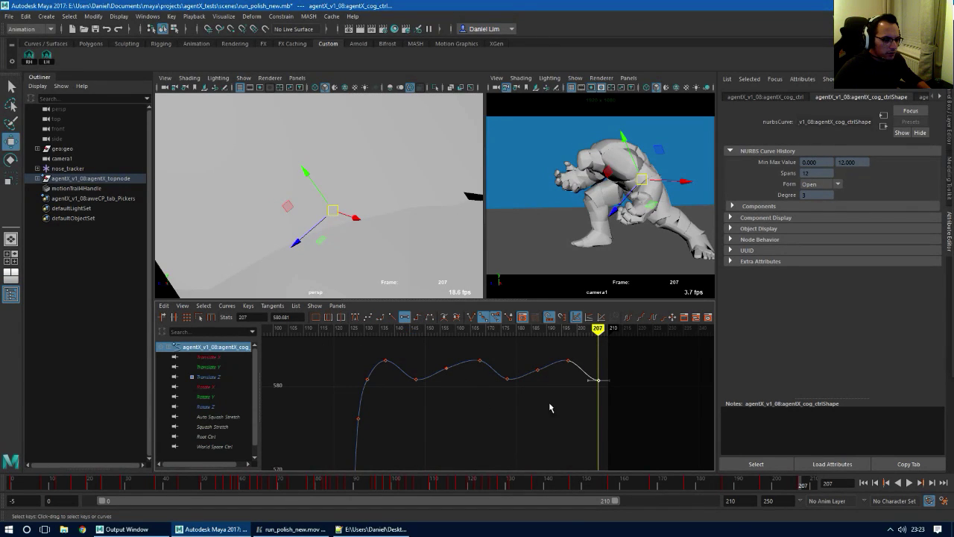
Return to frame 157 and lower its Translate Z key to about 579, below the neighbouring keys
mouse_move(600, 328)
left_mouse_down()
mouse_move(385, 310)
mouse_move(508, 309)
mouse_move(507, 328)
mouse_move(390, 328)
mouse_move(446, 329)
left_mouse_up()
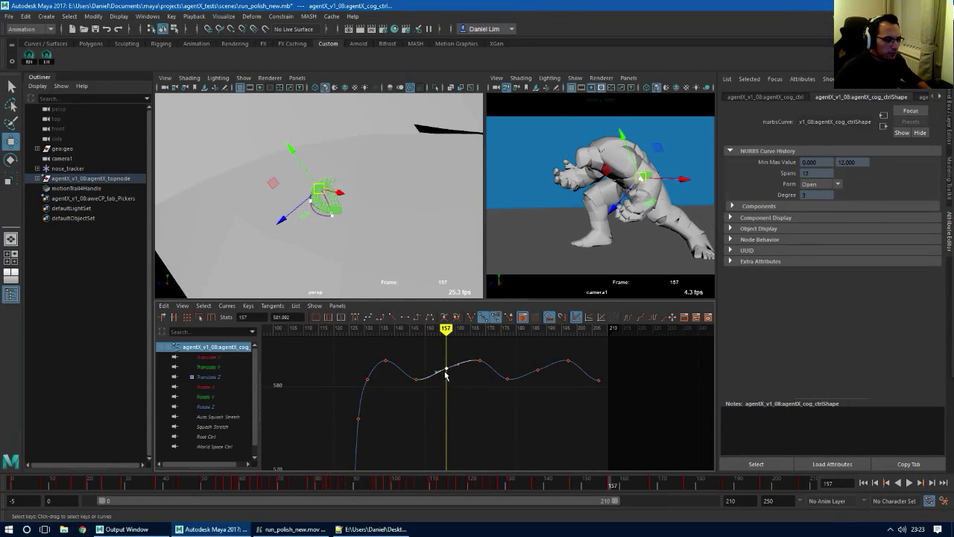
right_click_drag(471, 407, 477, 431, "alt+shift")
middle_click_drag(477, 431, 469, 403, "alt")
right_click_drag(469, 403, 474, 449, "alt+shift")
middle_click_drag(474, 449, 505, 477, "alt")
scroll(464, 395, "up", 3)
middle_click_drag(454, 337, 466, 399, "alt")
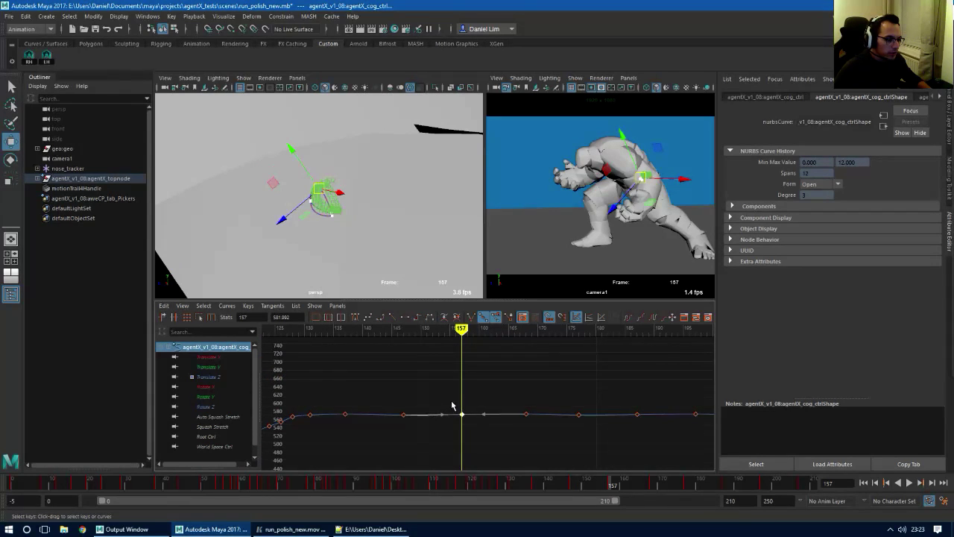
right_click_drag(454, 440, 458, 417, "alt+shift")
middle_click_drag(478, 431, 480, 387, "alt")
right_click_drag(480, 456, 487, 449, "alt+shift")
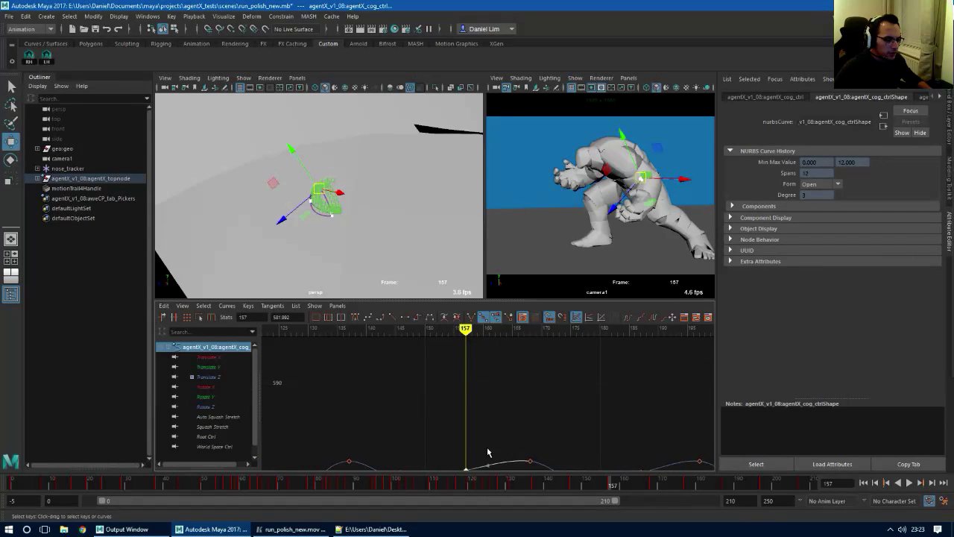
middle_click_drag(488, 455, 478, 370, "alt")
right_click_drag(479, 415, 475, 393, "alt+shift")
middle_click_drag(447, 366, 465, 468, "alt")
mouse_move(481, 426)
middle_mouse_down("alt")
mouse_move(478, 377)
mouse_move(467, 433)
middle_mouse_up("alt")
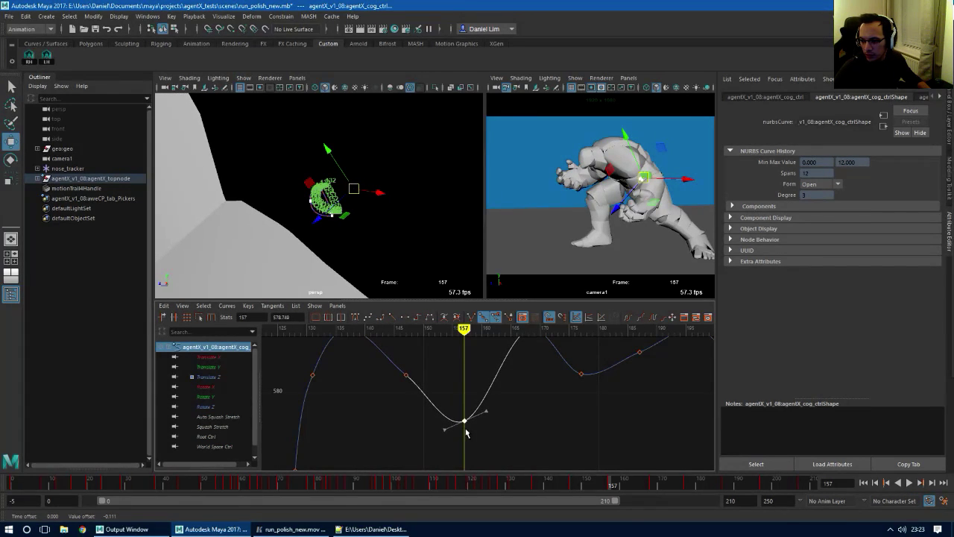
Flatten the tangents of the Translate Z key at frame 157 and steepen the downward tangent at frame 147
left_click(405, 319)
left_click(408, 375)
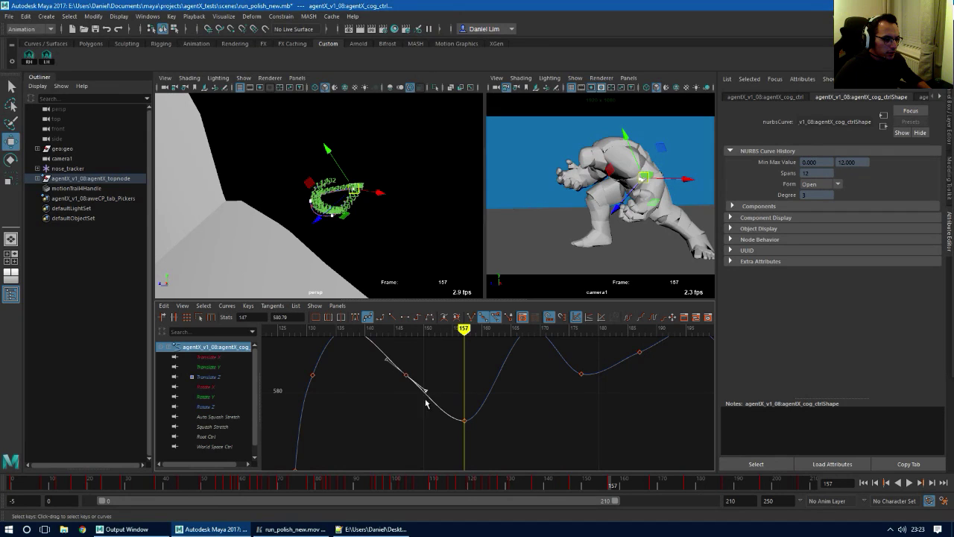
middle_click_drag(433, 412, 427, 415)
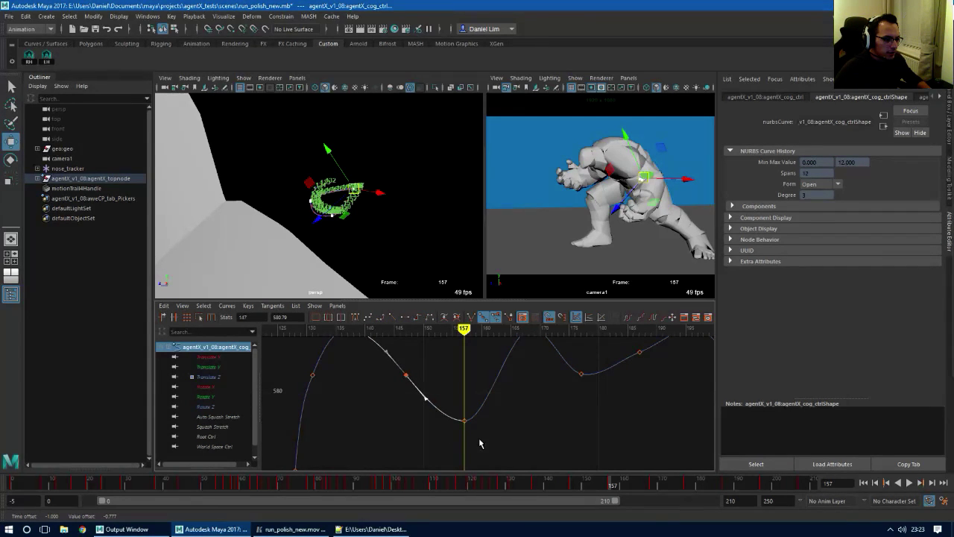
Steepen the tangent of the Translate Z key at frame 131 to smooth the rise into the first peak
middle_click_drag(509, 431, 499, 423, "alt")
mouse_move(579, 478)
left_mouse_down()
mouse_move(558, 486)
mouse_move(609, 488)
mouse_move(506, 484)
left_mouse_up()
middle_click_drag(462, 387, 462, 415, "alt+shift")
right_click_drag(459, 404, 459, 411, "alt+shift")
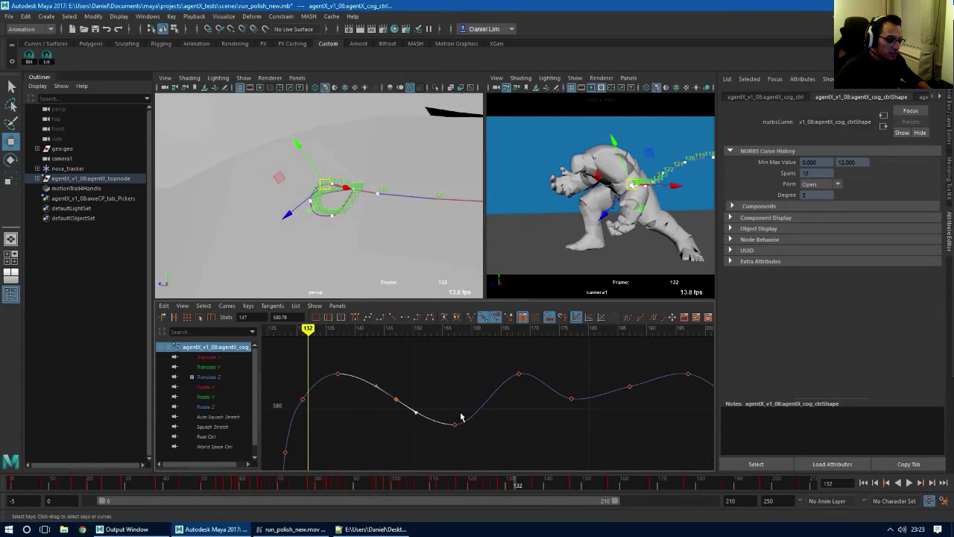
middle_click_drag(442, 400, 478, 376, "alt")
left_click_drag(321, 365, 350, 394)
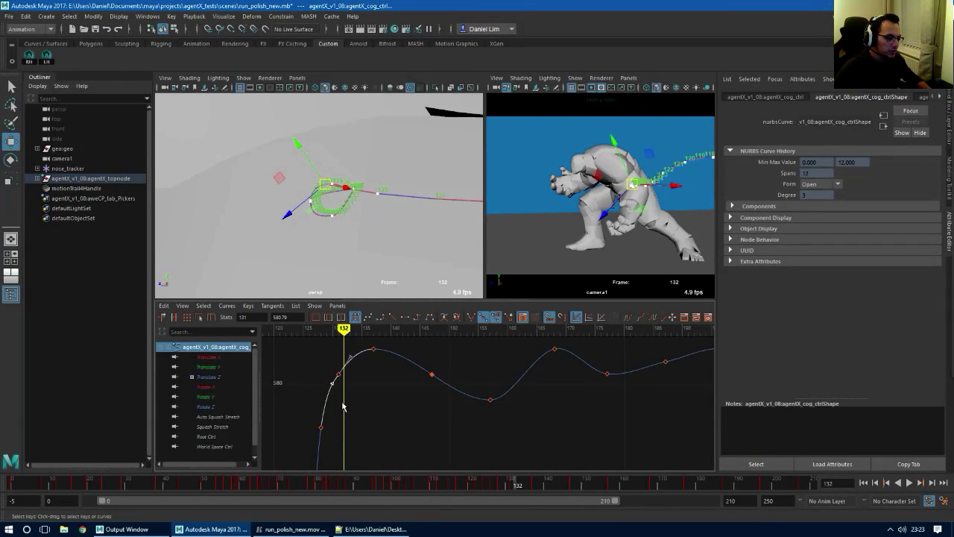
middle_click_drag(334, 405, 334, 410)
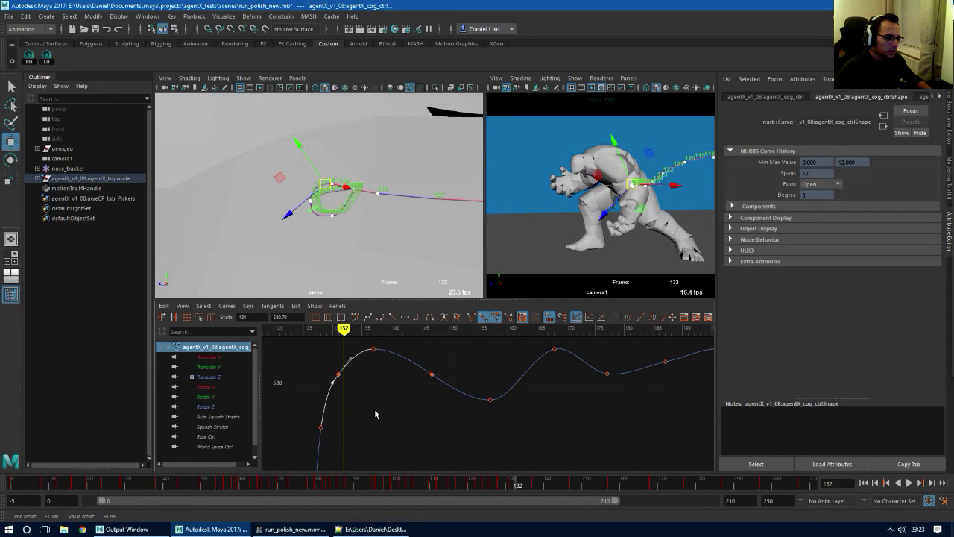
left_click(478, 426)
Lower the second peak's Translate Z key at frame 168 to about 582.5
middle_click_drag(537, 398, 513, 402, "alt")
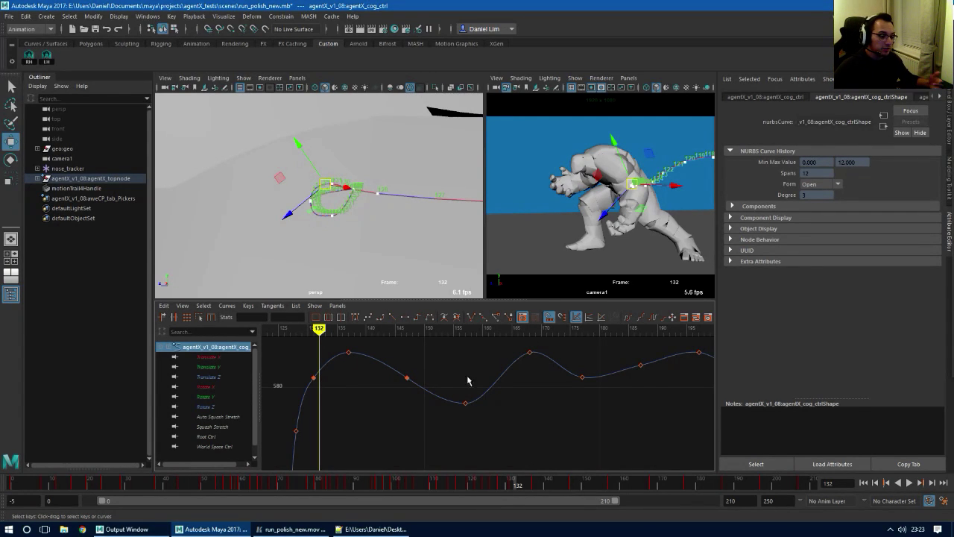
left_click_drag(419, 364, 398, 410)
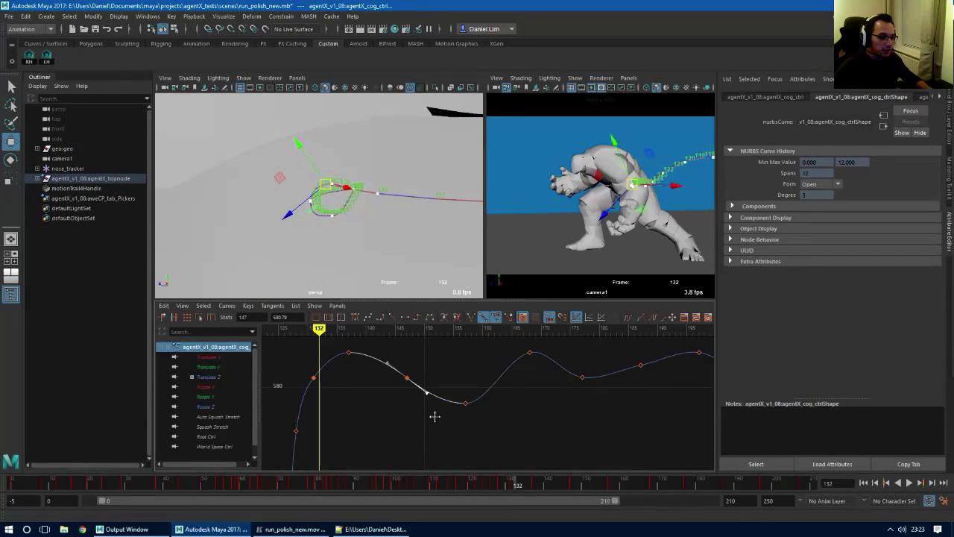
left_click_drag(457, 375, 468, 387)
key("period")
key("period")
key("period")
key("period")
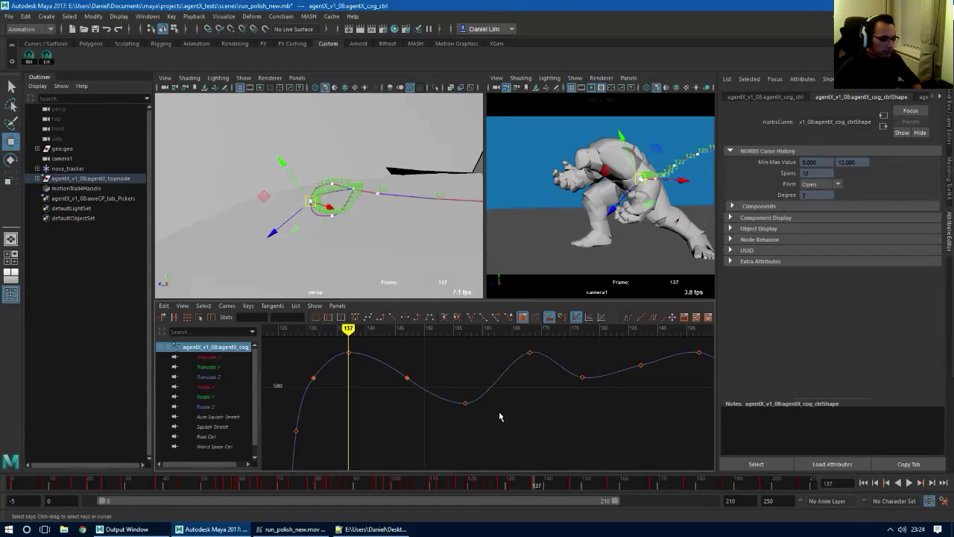
left_click(530, 352)
middle_click_drag(528, 385, 524, 399, "shift")
Lower the Translate Z key at frame 187 to about 579 to form the second valley
right_click_drag(529, 406, 551, 427, "alt+shift")
middle_click_drag(533, 442, 536, 419, "alt")
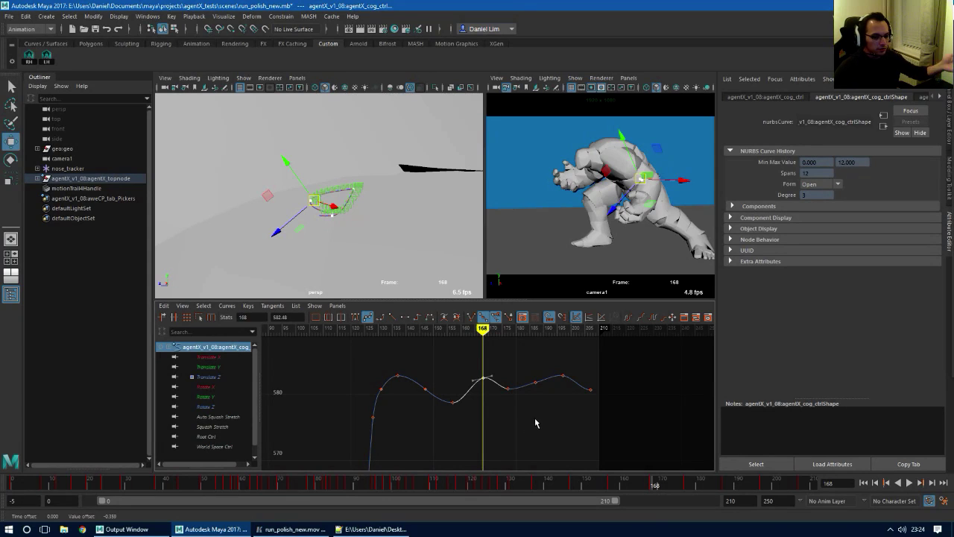
right_click_drag(515, 414, 545, 405, "alt")
middle_click_drag(545, 404, 548, 433, "alt")
mouse_move(548, 433)
right_mouse_down("alt+shift")
mouse_move(537, 426)
mouse_move(556, 437)
right_mouse_up("alt+shift")
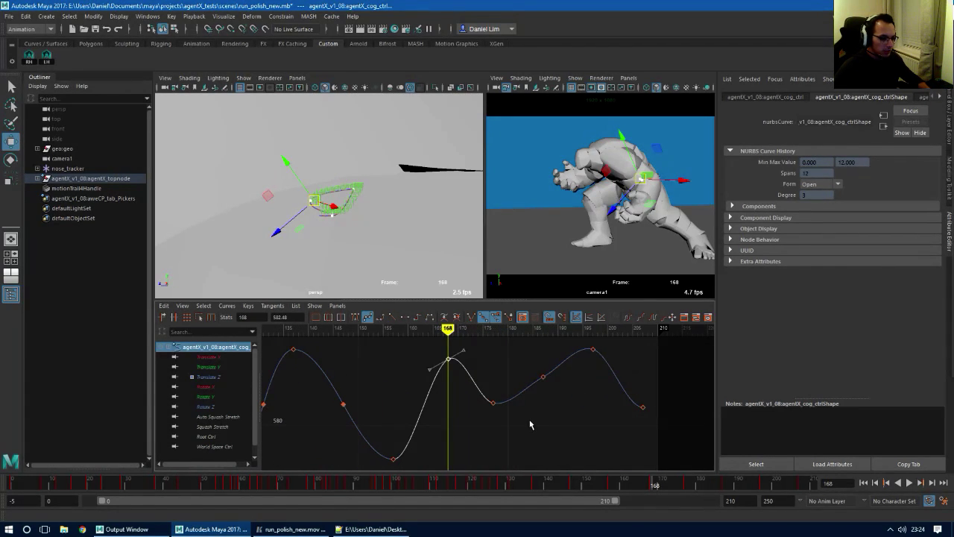
key("period")
key("period")
key("comma")
key("period")
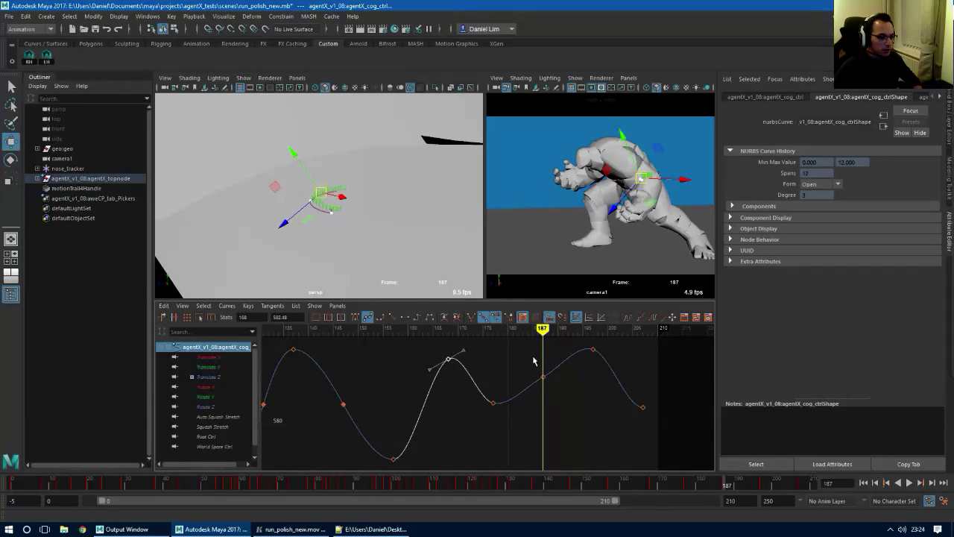
left_click_drag(533, 358, 547, 395)
middle_click_drag(547, 399, 554, 481, "shift")
Flatten the tangents of the Translate Z key at frame 187 and steepen the downward tangent at frame 177
middle_click_drag(558, 424, 547, 392, "alt")
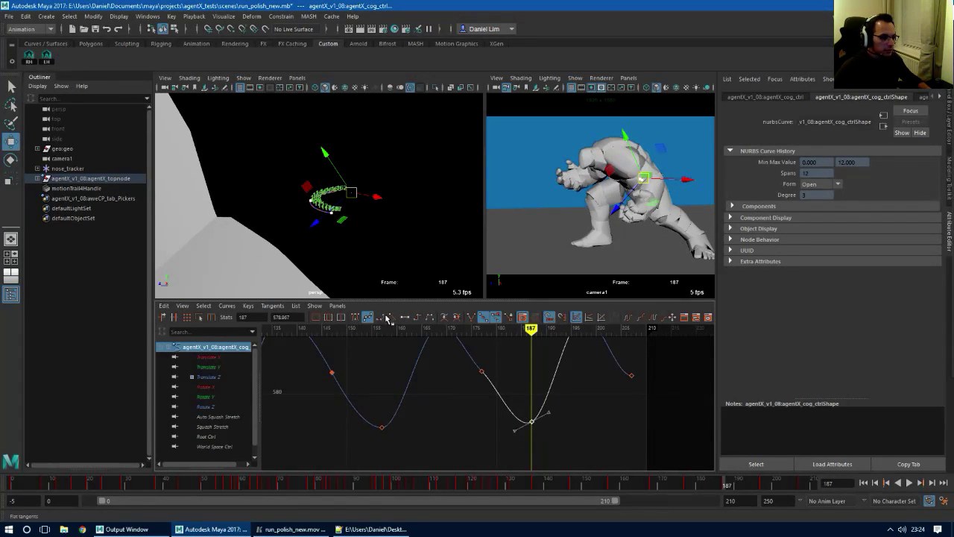
left_click(409, 318)
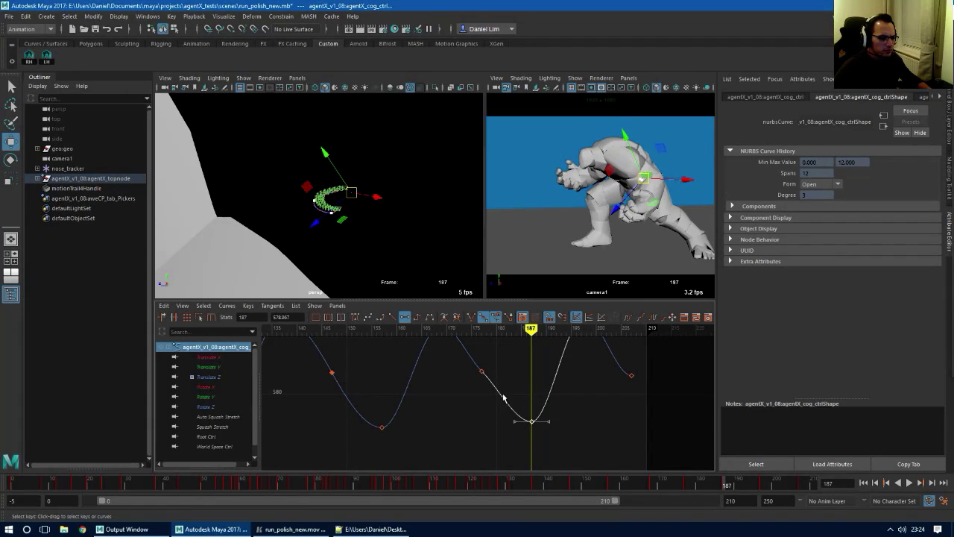
left_click_drag(474, 356, 504, 385)
middle_click_drag(507, 422, 499, 421)
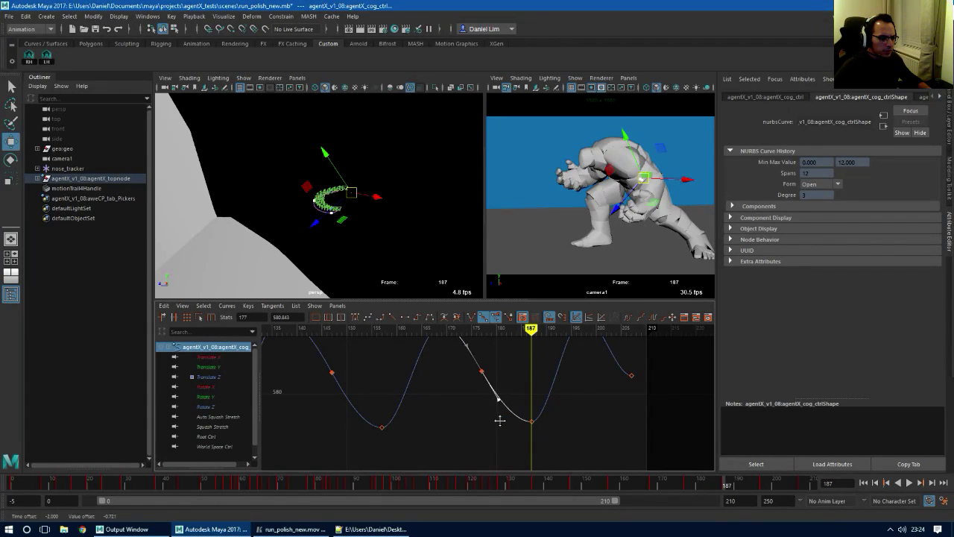
Lower the last peak's Translate Z key at frame 197 to about 582.3
middle_click_drag(574, 390, 552, 432, "alt")
right_click_drag(567, 390, 571, 421, "alt+shift")
key("period")
key("period")
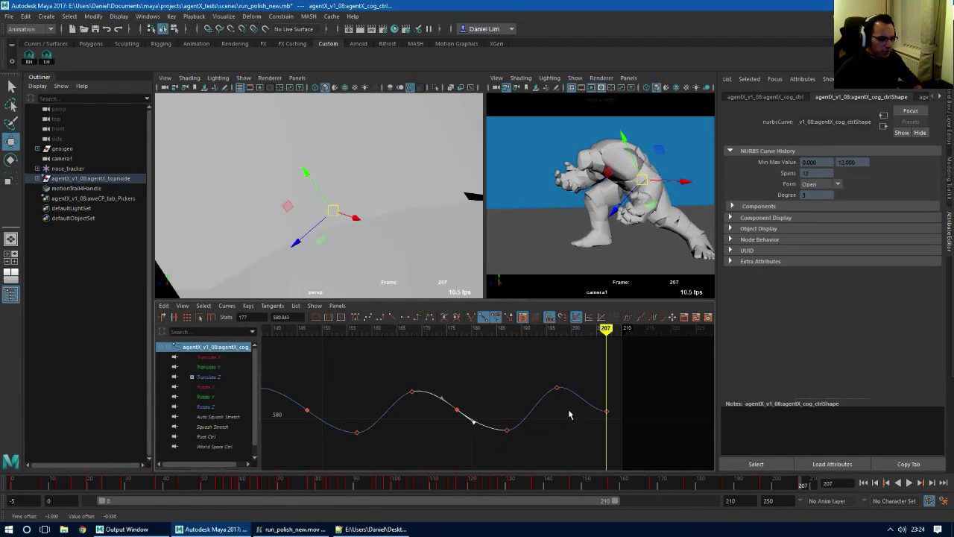
key("comma")
left_click_drag(543, 378, 577, 406)
middle_click_drag(575, 401, 573, 410, "shift")
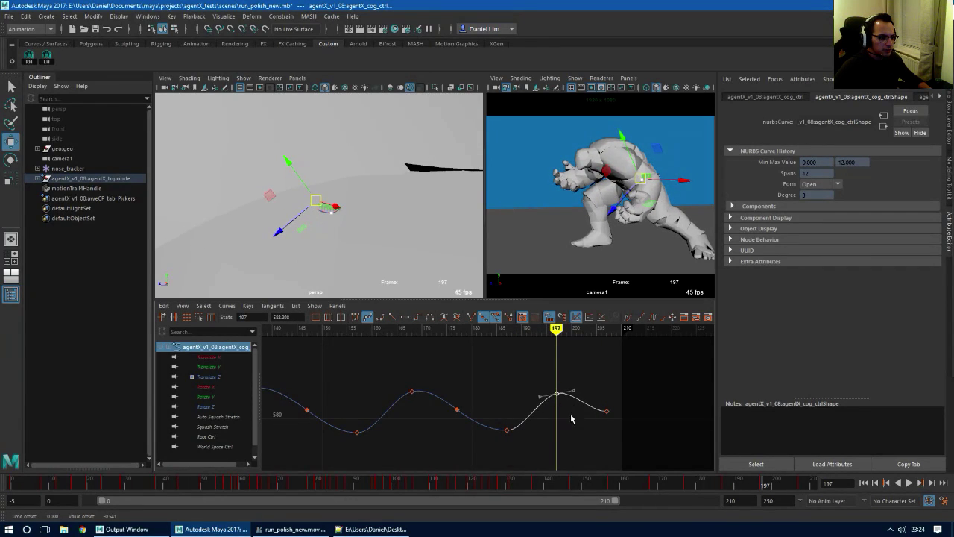
Play back the animation to review the cog control's motion trail and Translate Z curve
right_click_drag(367, 252, 327, 234, "alt")
key("alt+v")
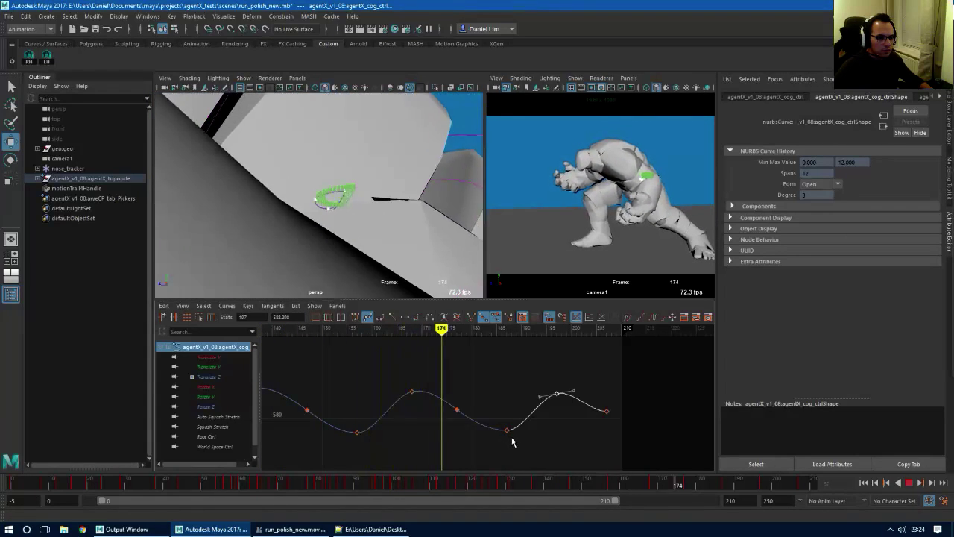
key("alt+v")
right_click_drag(572, 432, 531, 431, "alt")
middle_click_drag(532, 431, 554, 393, "alt")
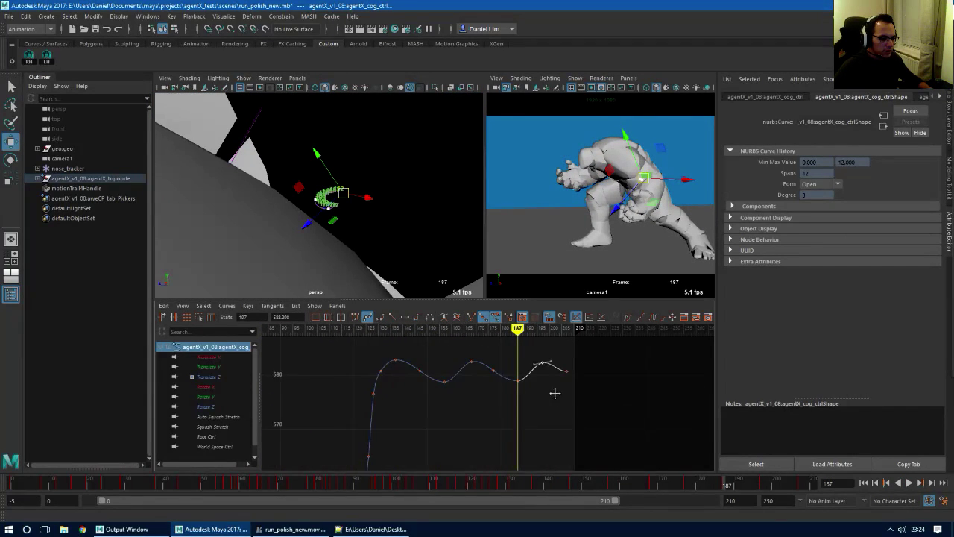
Examine the cog control's remaining curves at the end of the animation and scrub the timeline back to frame 130
right_click_drag(554, 393, 545, 423, "alt+shift")
middle_click_drag(545, 423, 564, 386, "alt")
right_click_drag(563, 386, 572, 441, "alt+shift")
right_click_drag(598, 438, 532, 440, "alt")
middle_click_drag(532, 440, 548, 391, "alt")
right_click_drag(548, 391, 543, 467, "alt")
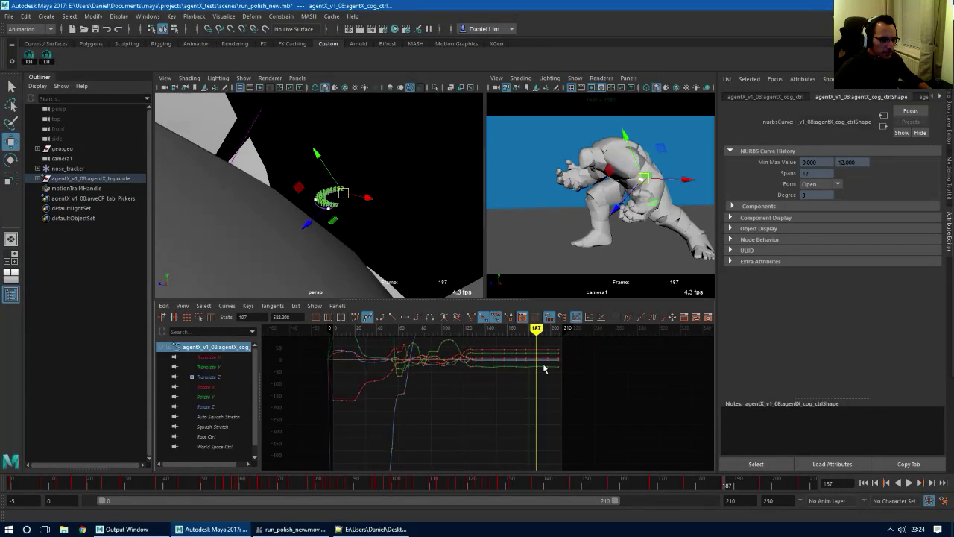
middle_click_drag(544, 368, 525, 410, "alt")
right_click_drag(526, 410, 586, 423, "alt")
middle_click_drag(561, 442, 527, 415, "alt")
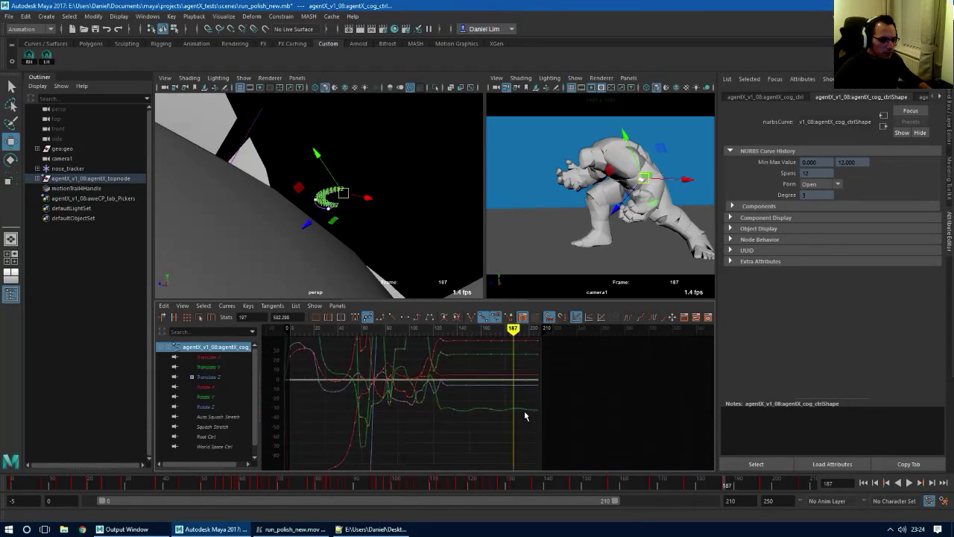
right_click_drag(526, 416, 548, 419, "alt")
left_click_drag(566, 483, 533, 486)
left_click_drag(522, 491, 510, 484)
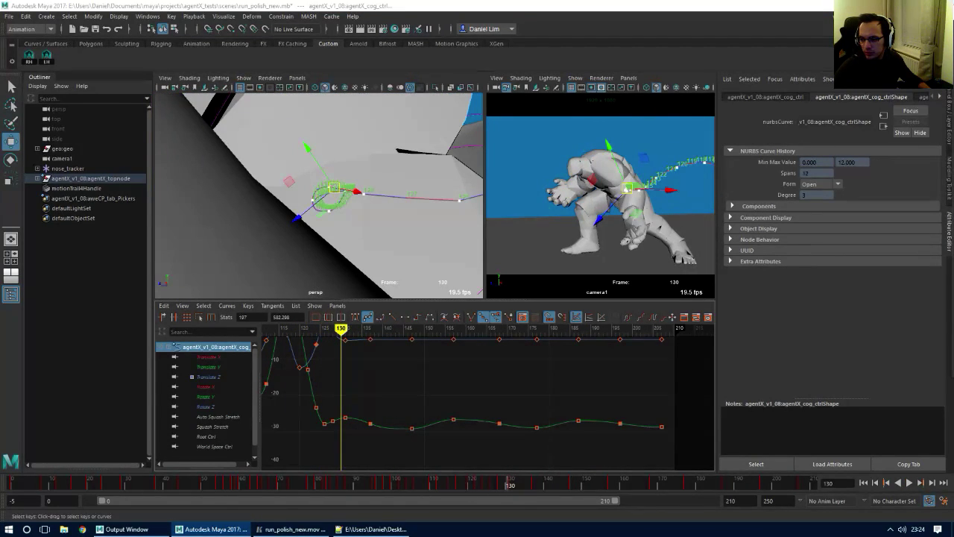
Switch to the Chrome window with Polycount's Animation Guidelines and read the contest's creation, delivery and judging requirements
left_click_drag(953, 217, 625, 30)
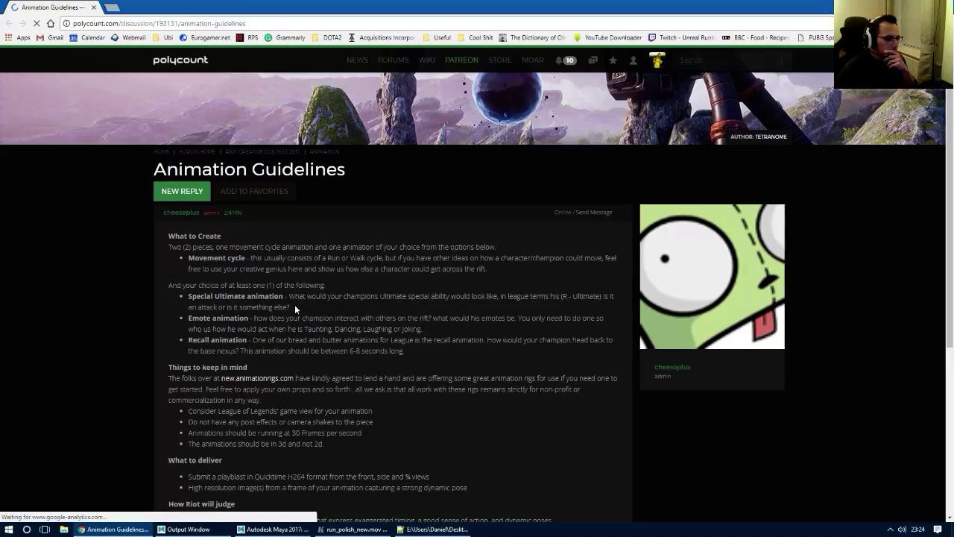
scroll(298, 315, "down", 2)
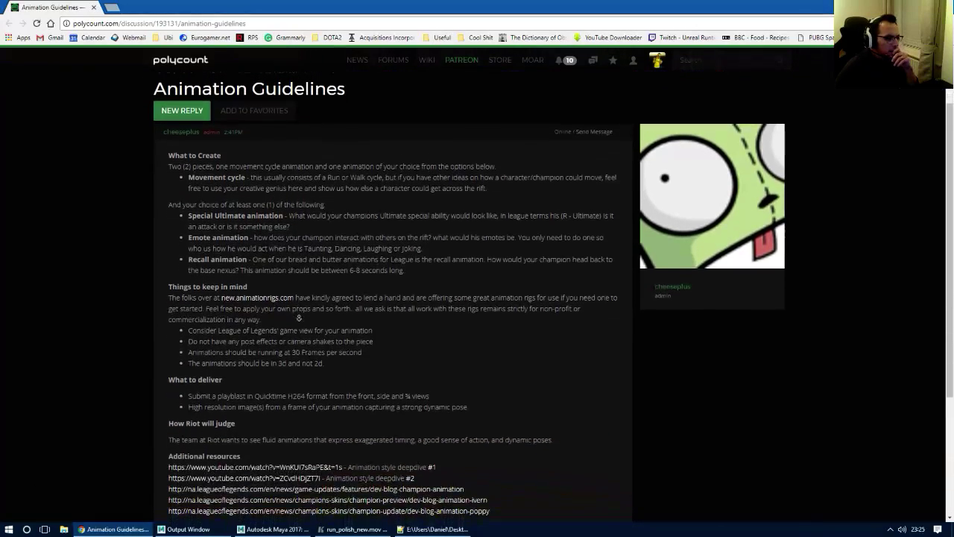
scroll(299, 317, "down", 1)
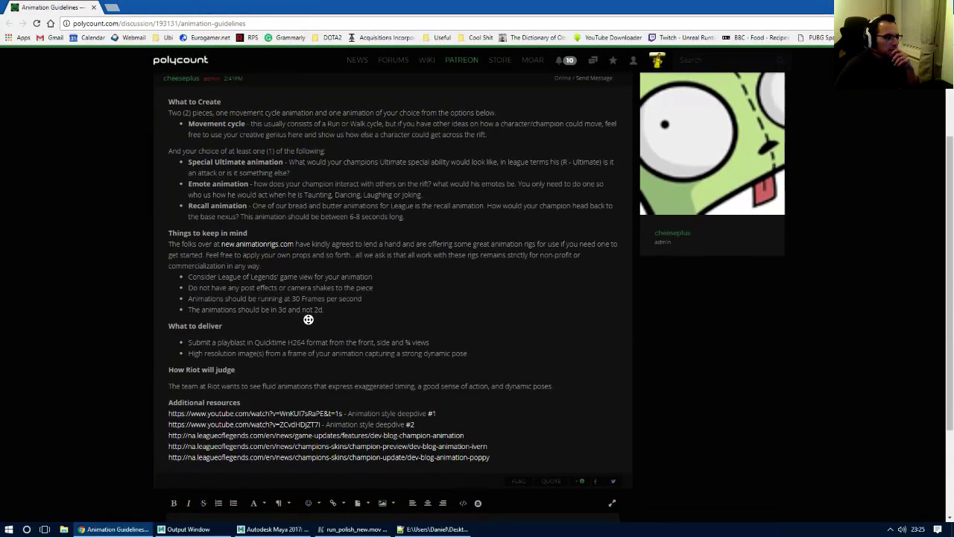
scroll(307, 319, "down", 1)
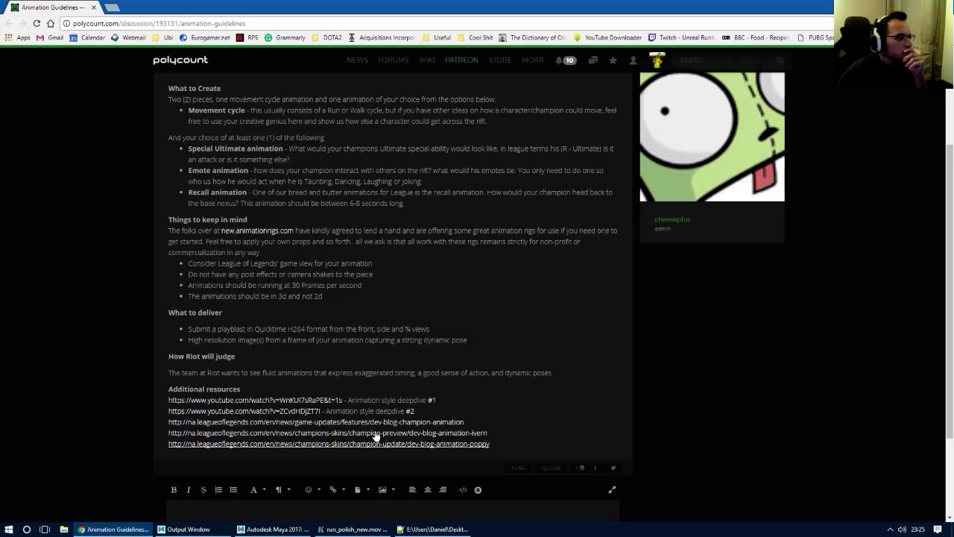
scroll(425, 317, "up", 1)
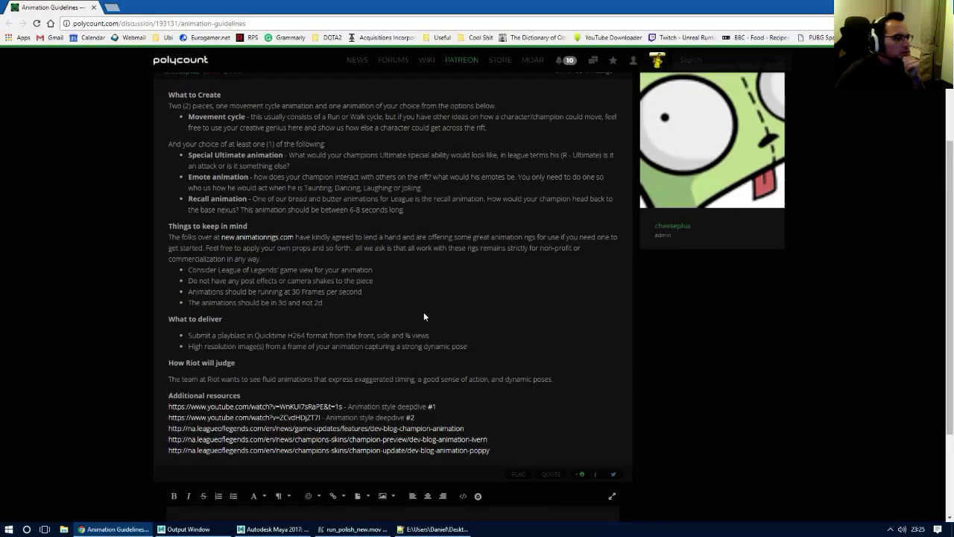
scroll(428, 313, "up", 1)
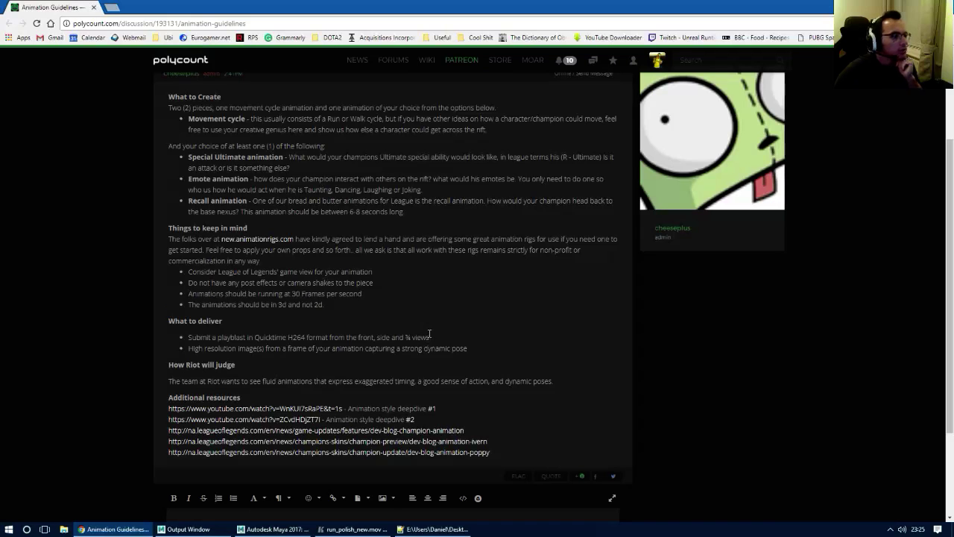
middle_click_drag(425, 312, 424, 310)
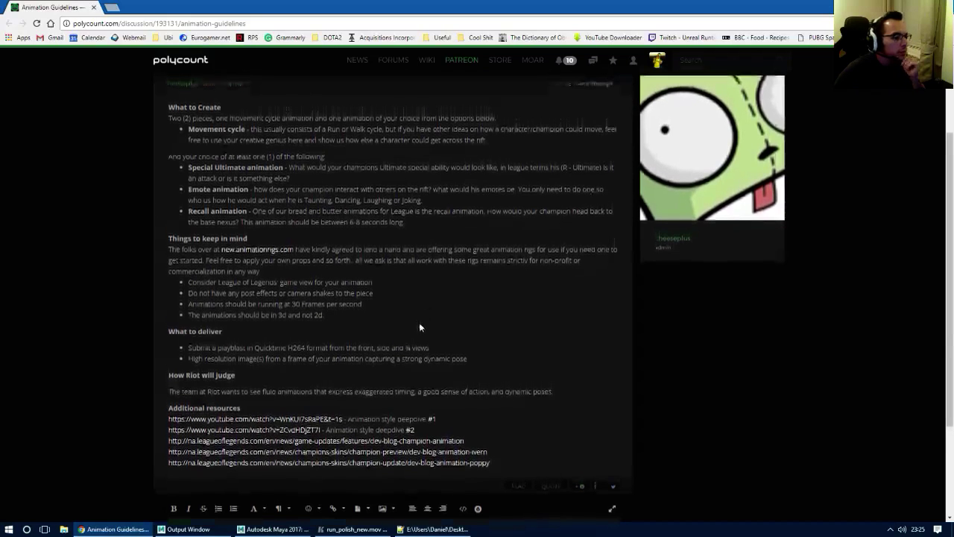
scroll(427, 328, "down", 1)
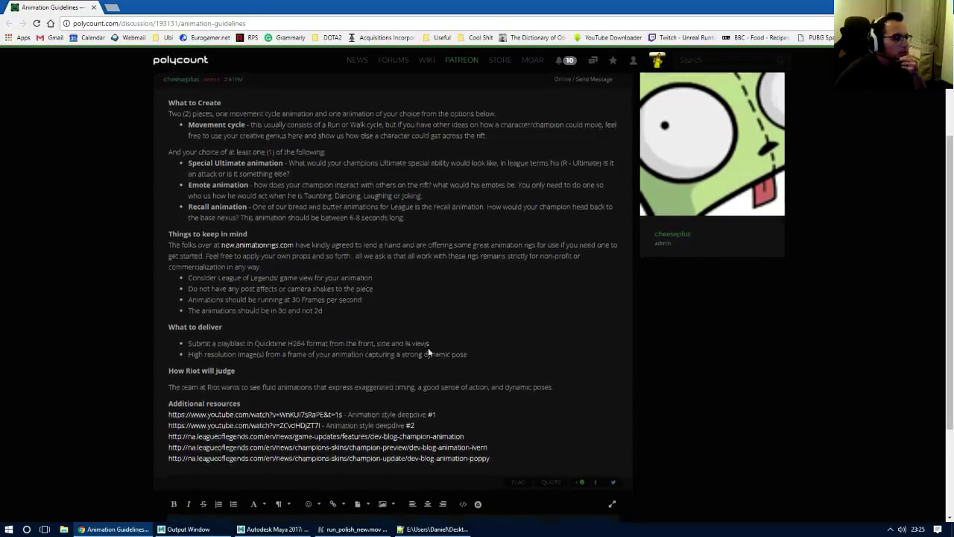
middle_click_drag(432, 352, 434, 335)
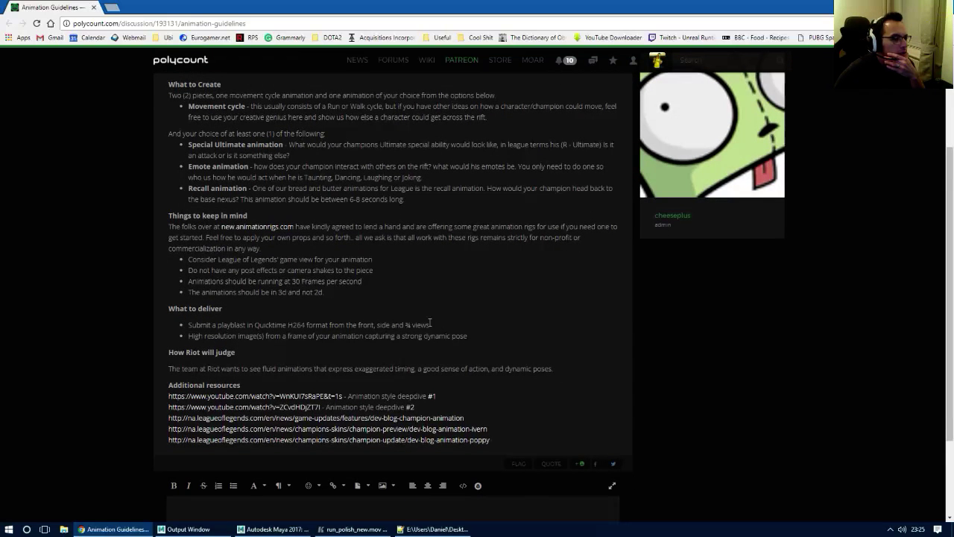
scroll(433, 328, "down", 1)
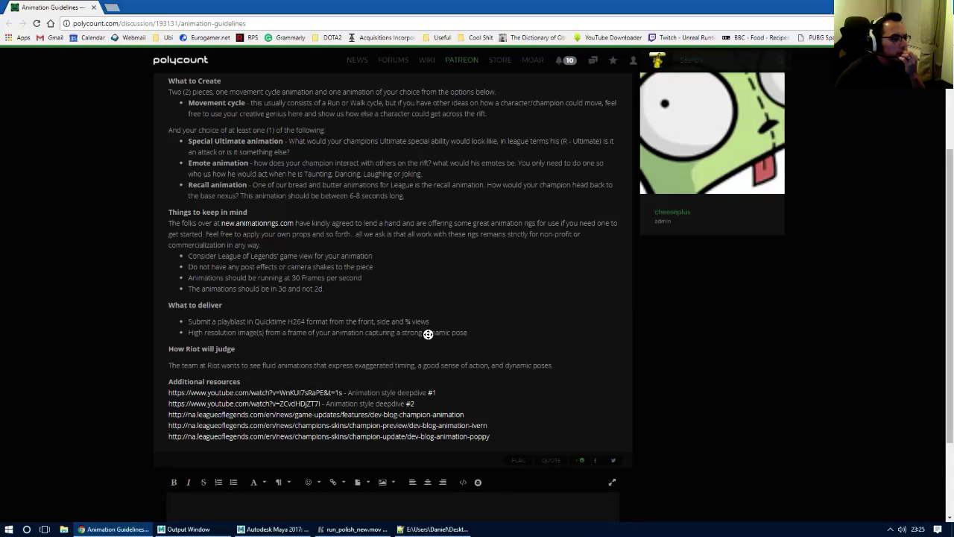
scroll(429, 342, "down", 1)
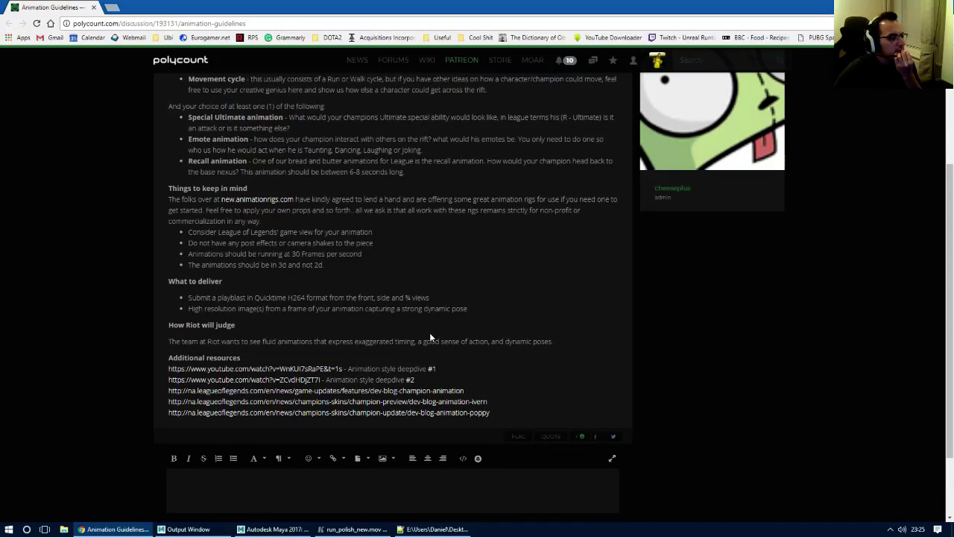
middle_click(434, 348)
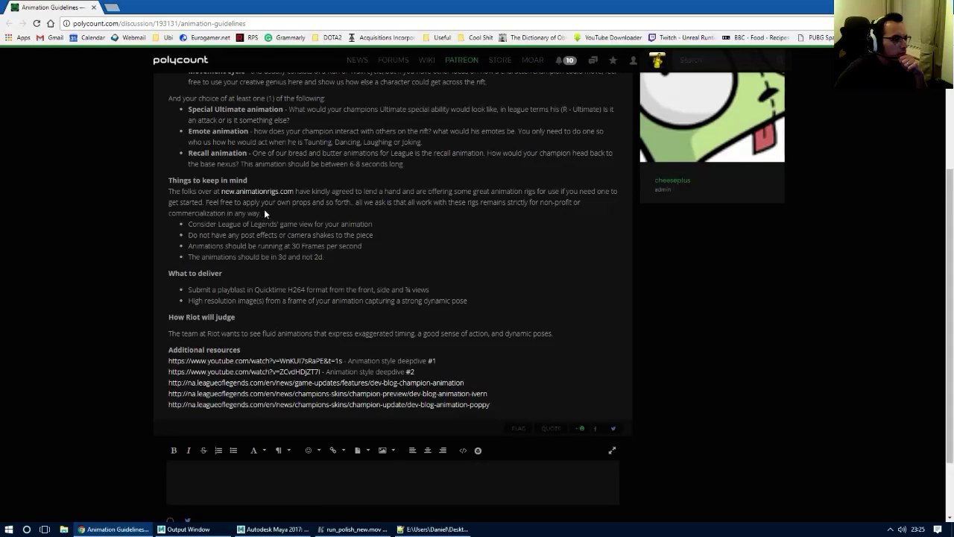
Open the new.animationrigs.com link from the guidelines in a new tab and go to the site's Anim-Mates page
middle_click(272, 196)
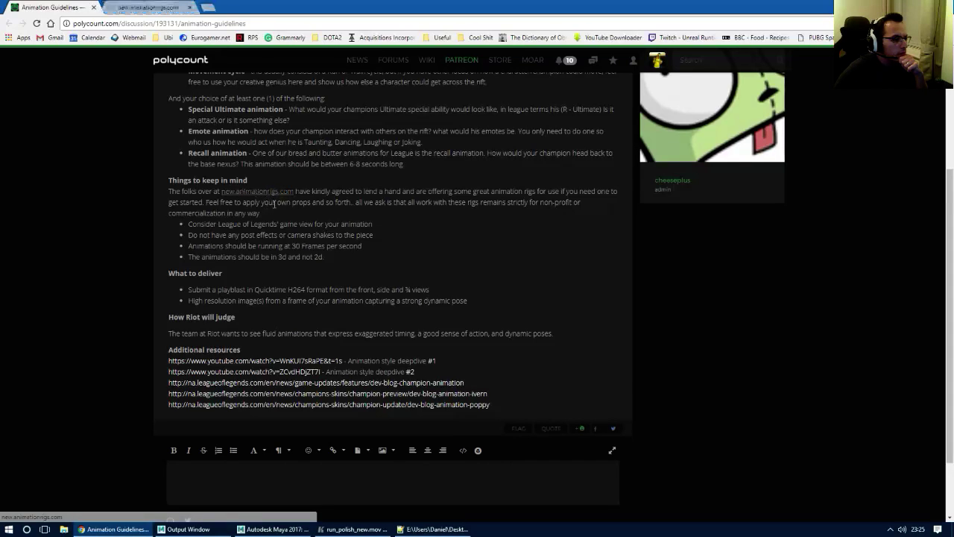
left_click(143, 9)
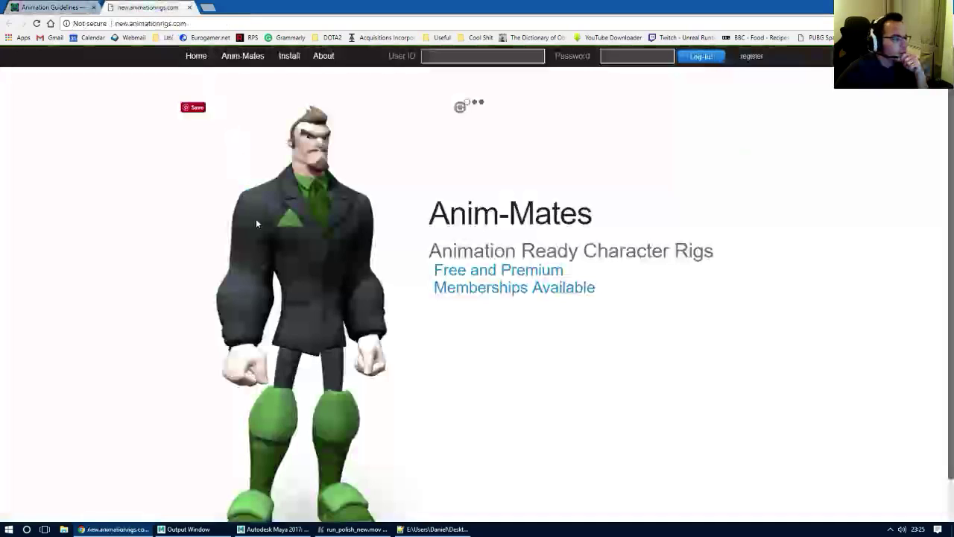
middle_click_drag(260, 244, 261, 264)
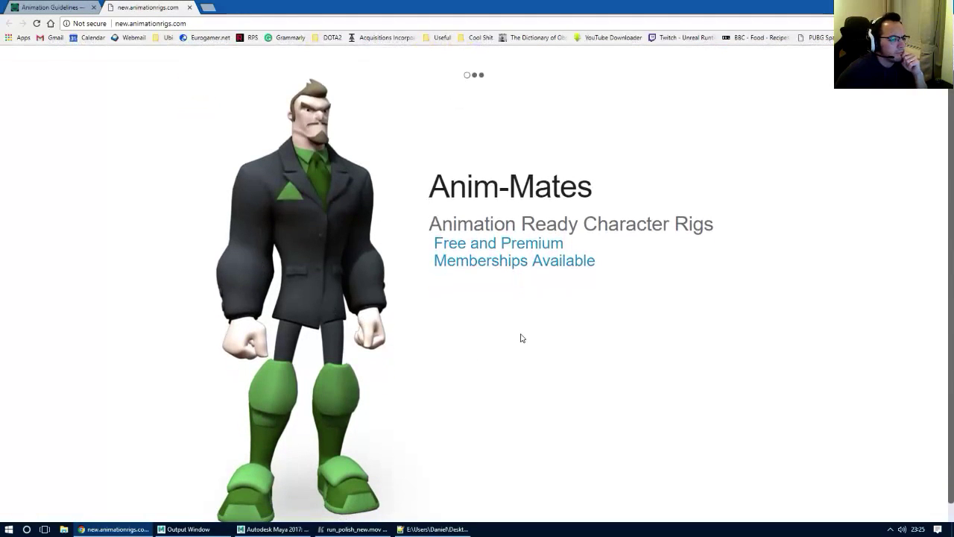
scroll(519, 360, "down", 1)
scroll(515, 363, "up", 2)
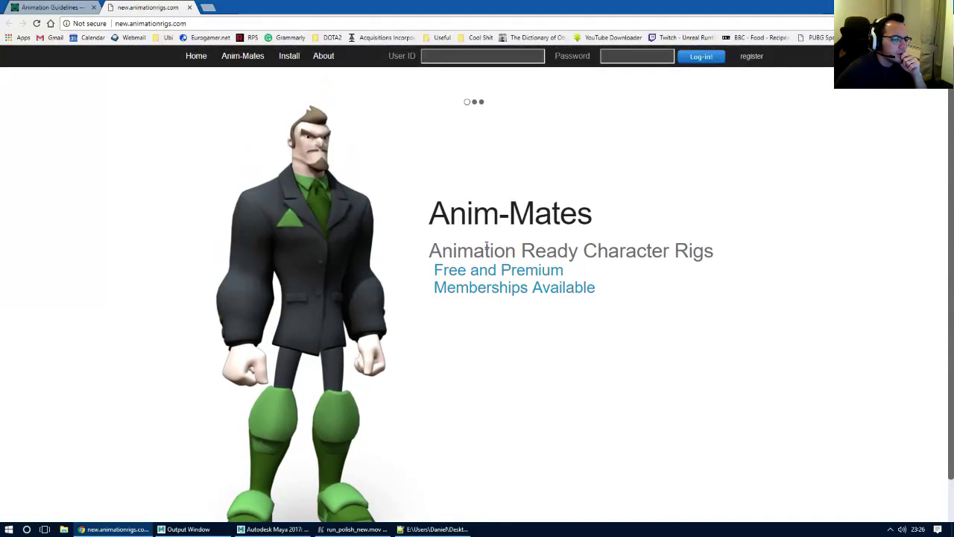
left_click(243, 57)
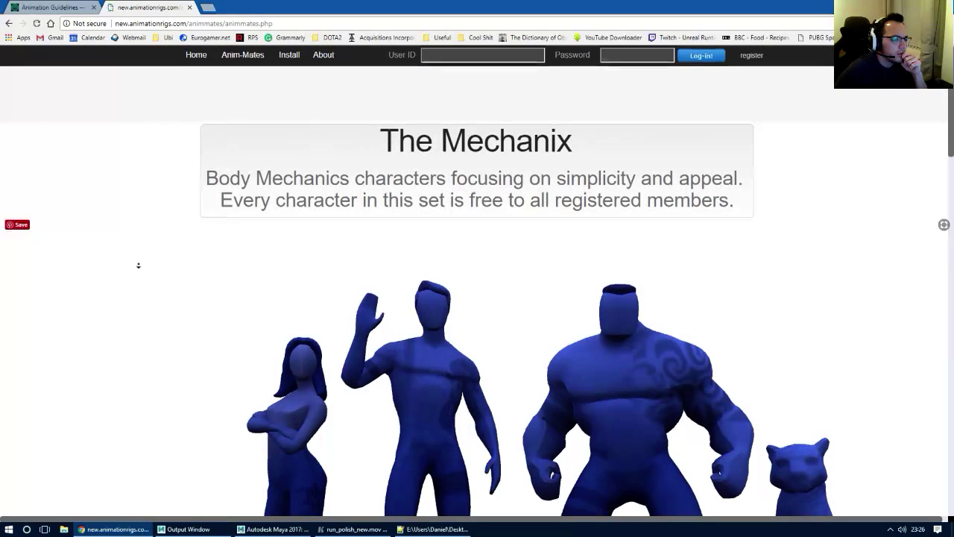
Browse the available character rigs on the Anim-Mates page, including The Mechanix, The Luchas and the Everyone! list
scroll(139, 276, "down", 2)
scroll(149, 275, "down", 2)
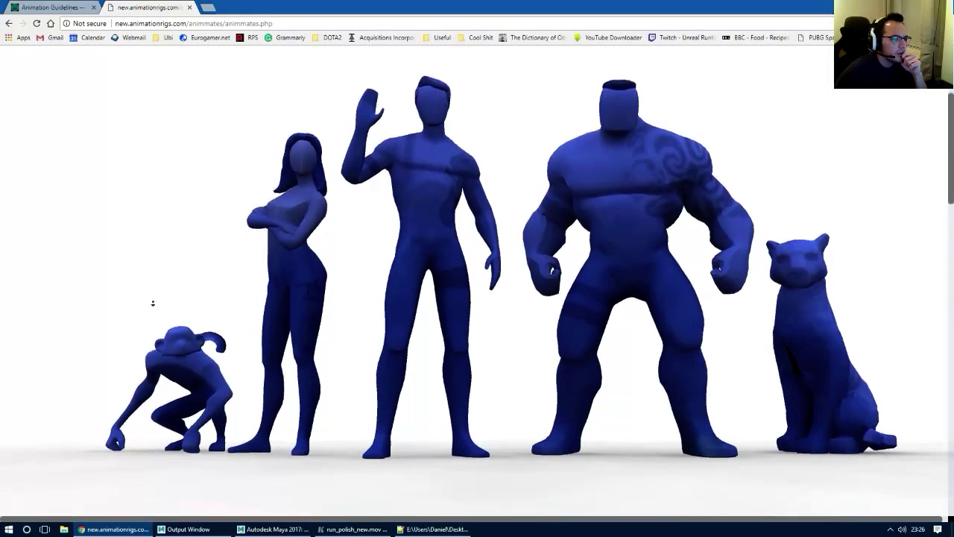
scroll(153, 298, "down", 3)
scroll(154, 290, "down", 5)
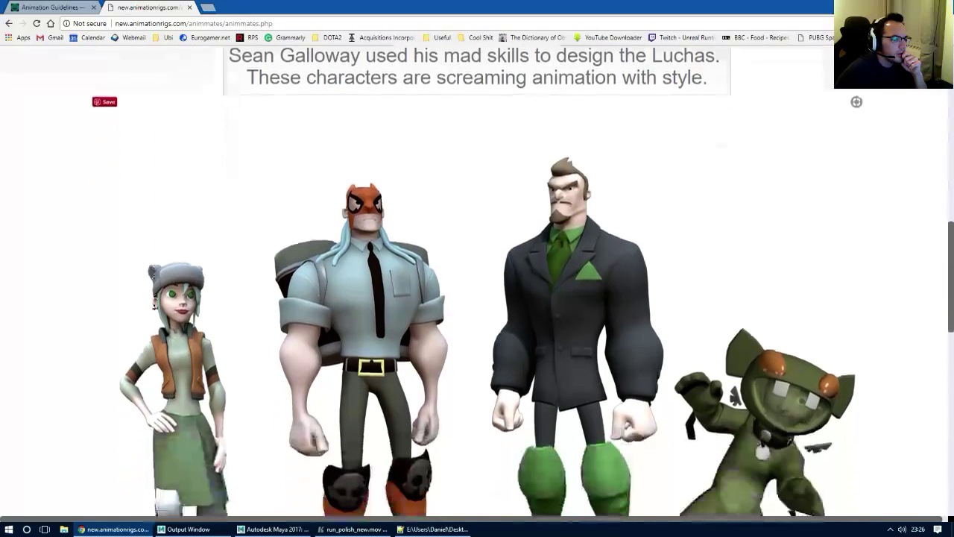
scroll(156, 283, "up", 3)
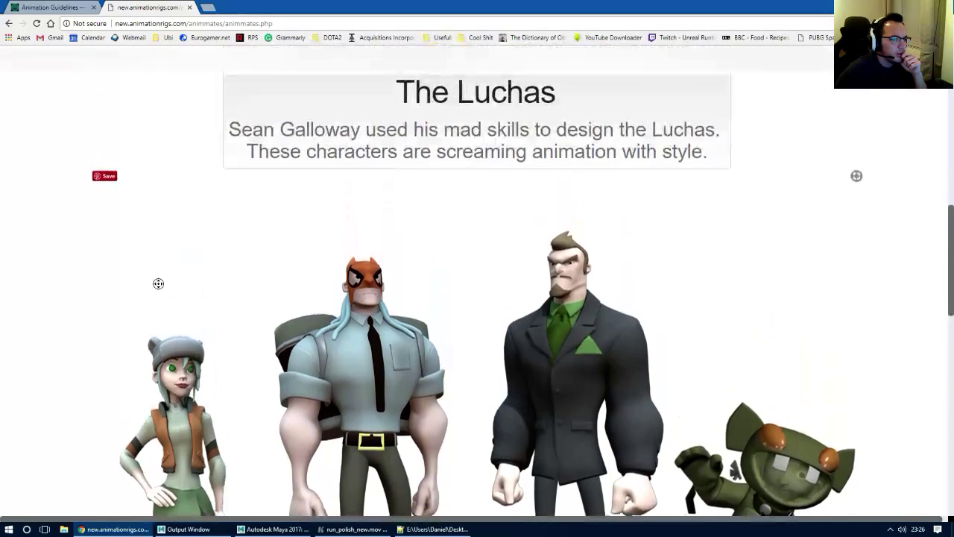
scroll(156, 305, "down", 2)
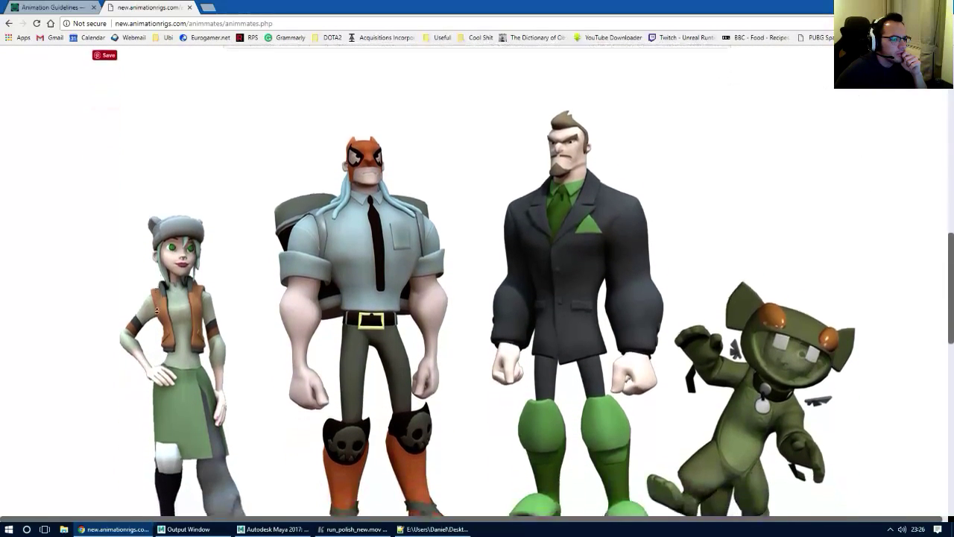
scroll(156, 306, "down", 5)
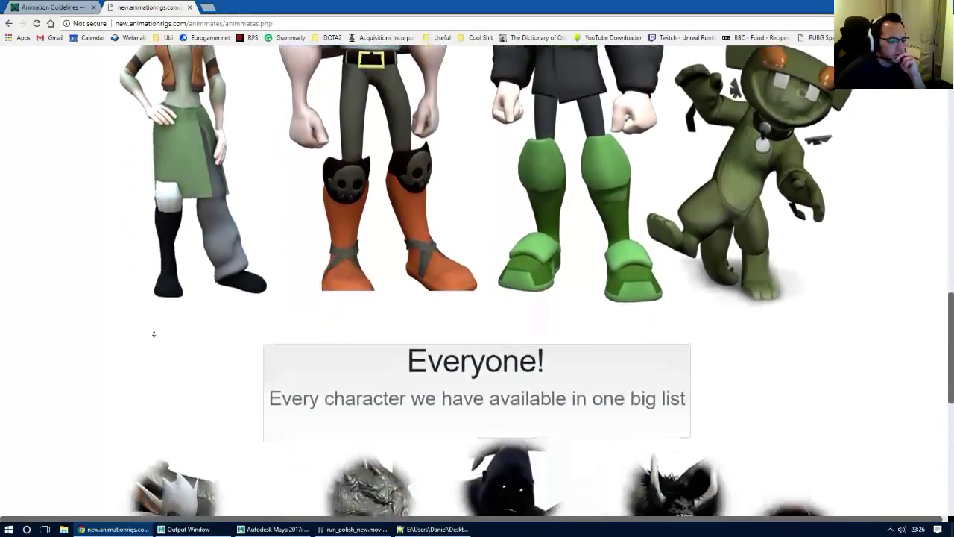
scroll(156, 306, "down", 5)
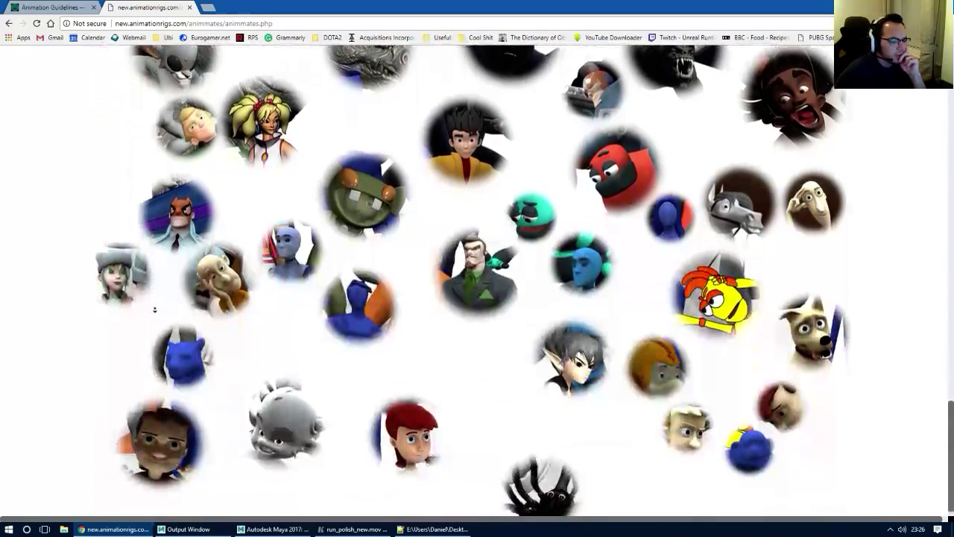
scroll(156, 309, "up", 20)
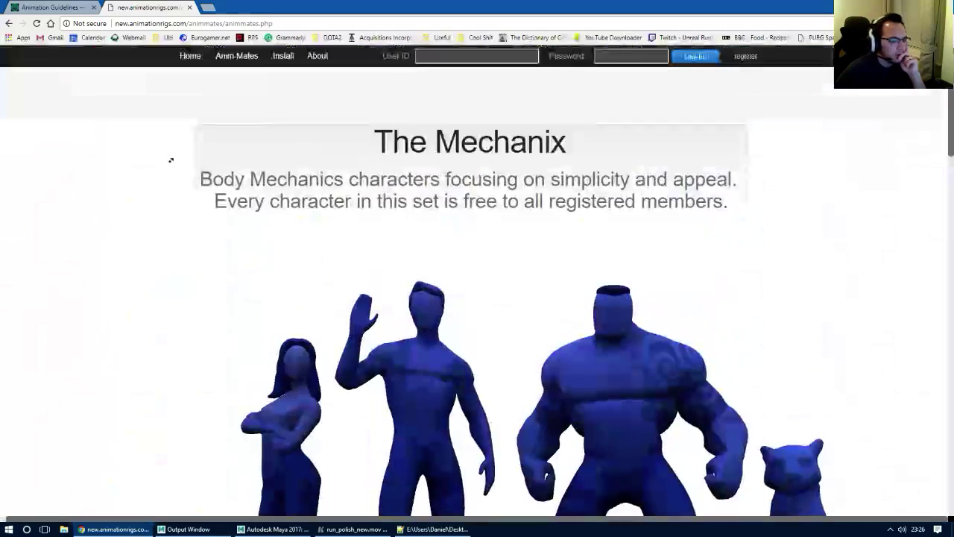
scroll(183, 207, "down", 3)
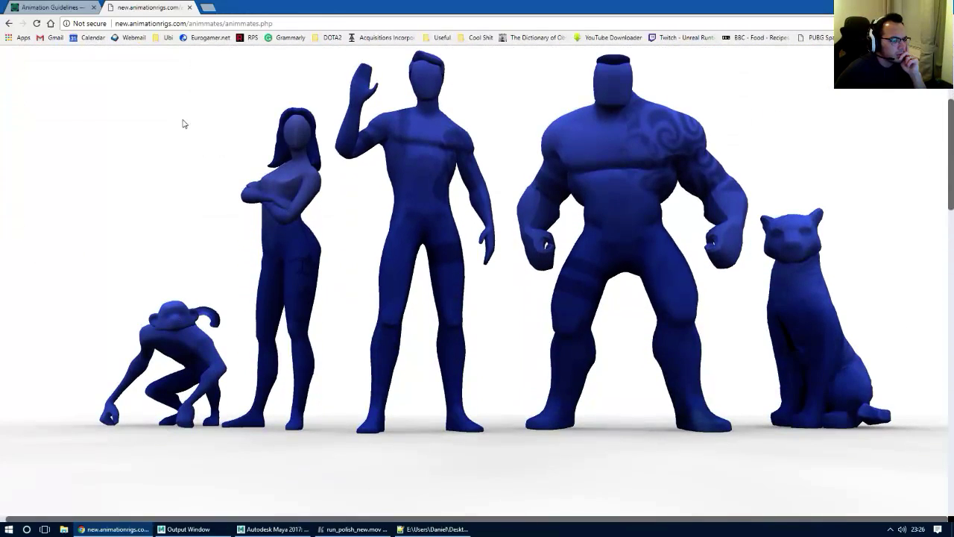
Return to the Animation Guidelines page and reread the rule on post effects and camera shakes, the deliverables and the additional resources
left_click(77, 7)
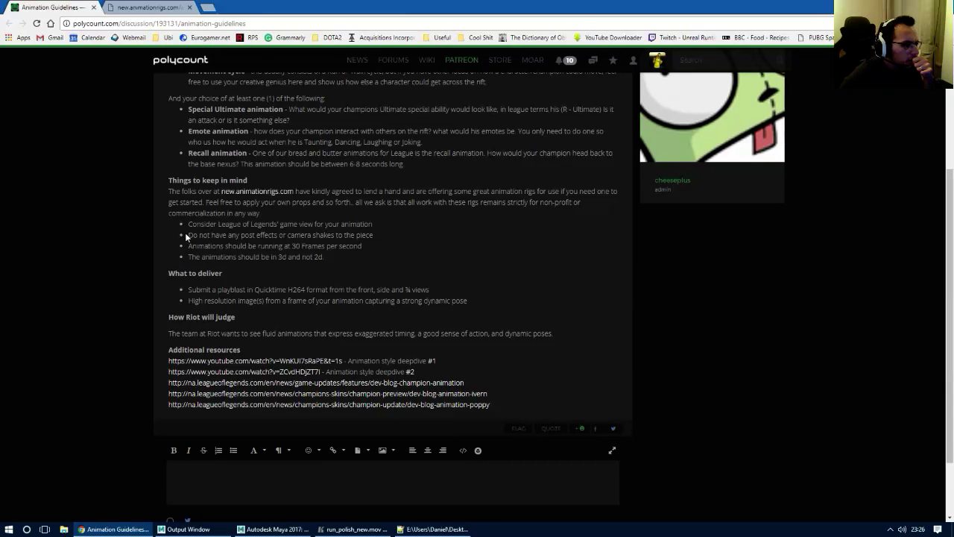
left_click_drag(188, 235, 210, 235)
left_click(228, 237)
left_click_drag(373, 235, 177, 238)
left_click(194, 236)
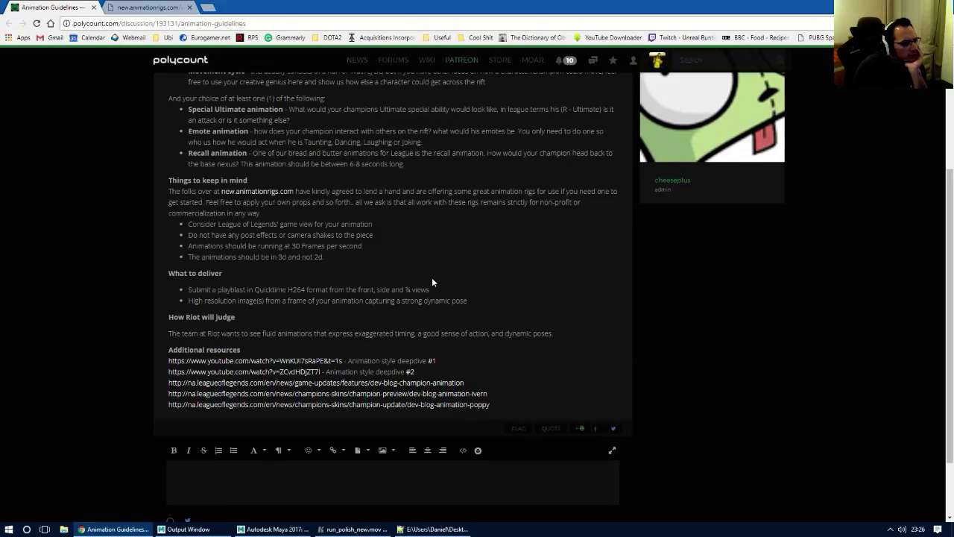
scroll(396, 267, "down", 1)
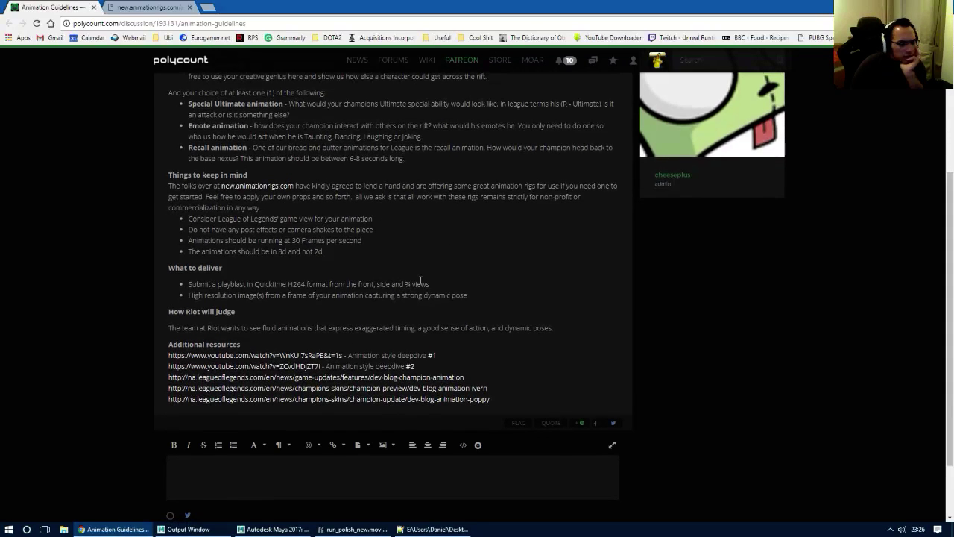
middle_click(426, 264)
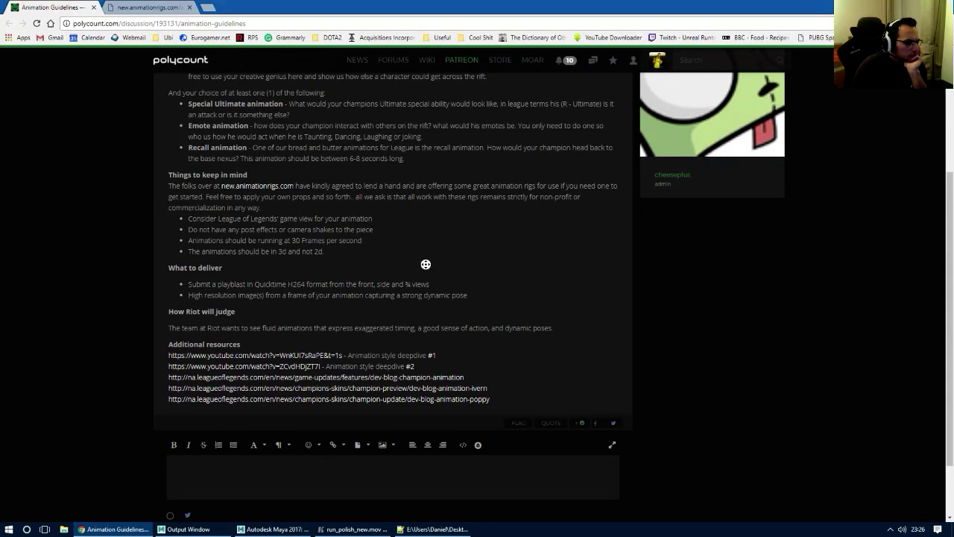
middle_click(432, 280)
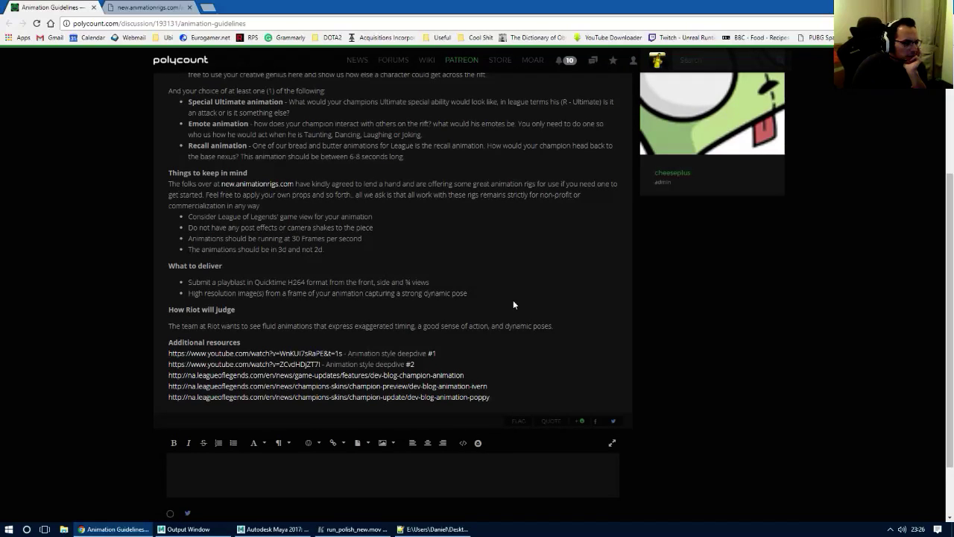
scroll(513, 298, "down", 1)
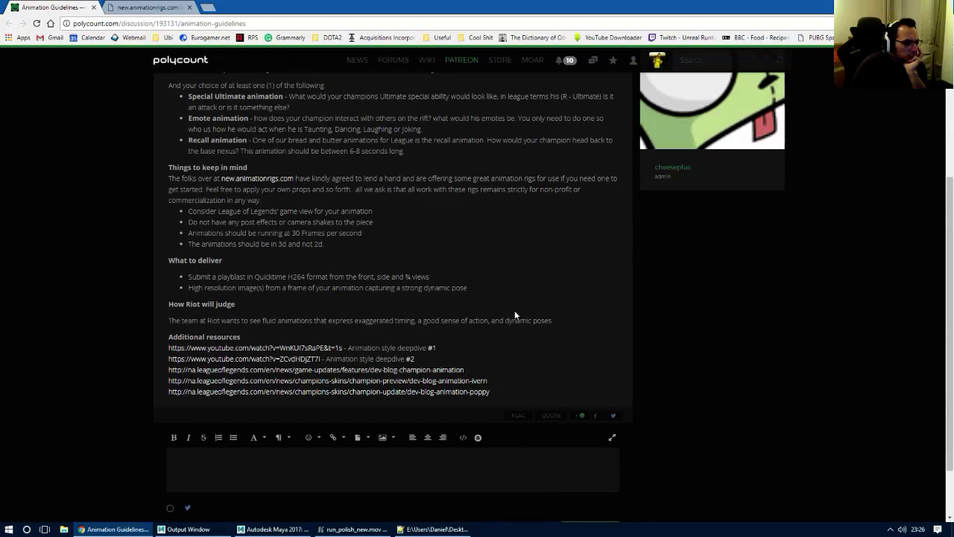
scroll(530, 313, "down", 1)
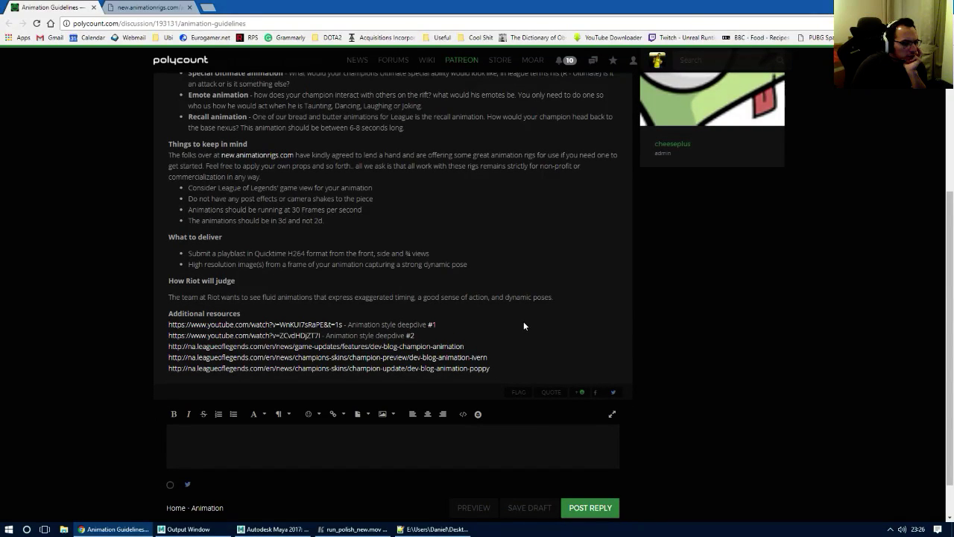
Open the Animation style deepdive #1 video from the guidelines' additional resources, adjust its volume and watch the Braum animation breakdown
middle_click_drag(527, 327, 505, 385)
middle_click_drag(348, 449, 353, 422)
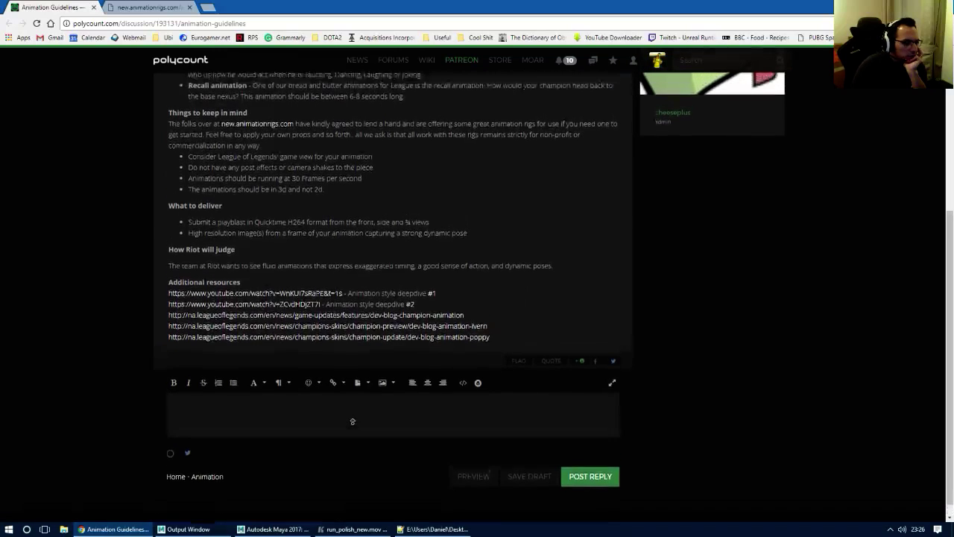
scroll(353, 421, "up", 2)
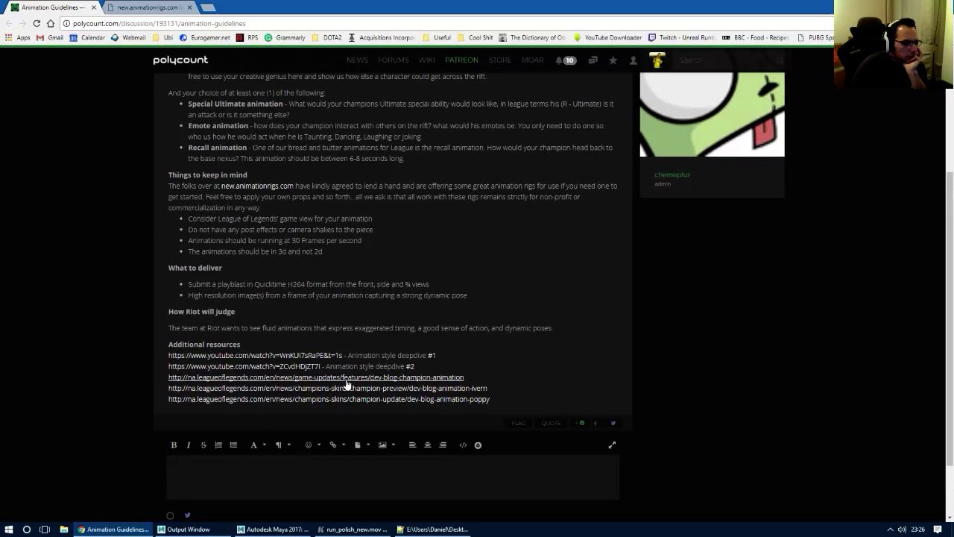
left_click(283, 357)
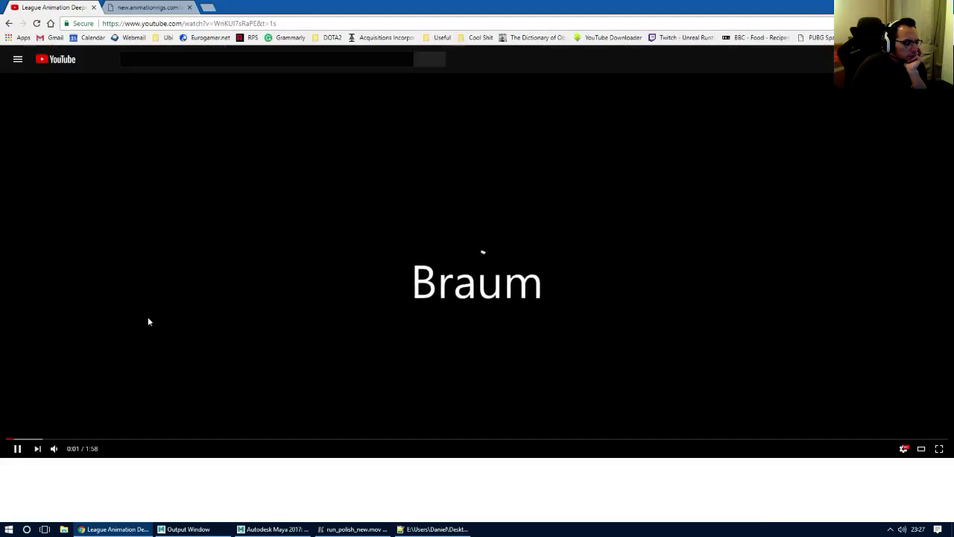
mouse_move(55, 450)
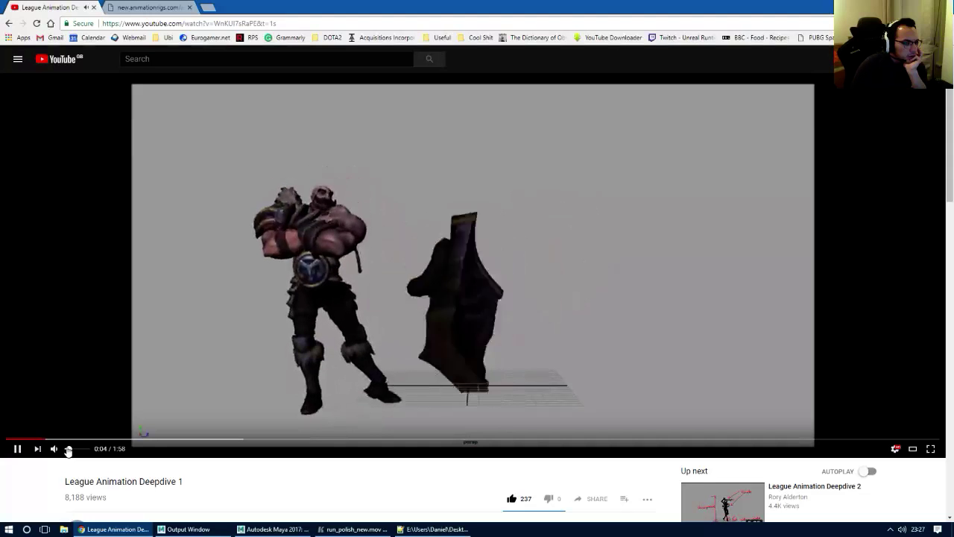
left_click_drag(68, 451, 73, 450)
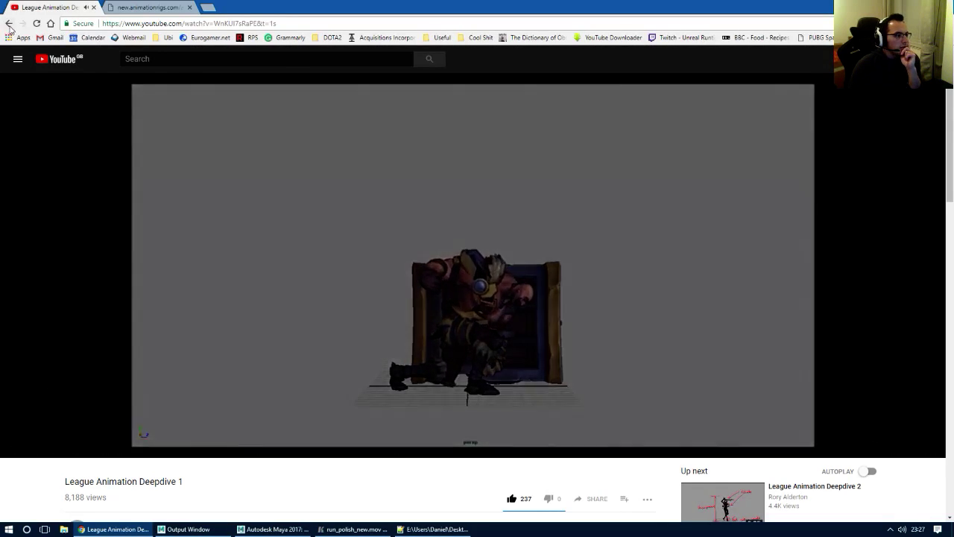
Return to the guidelines, open the Animation style deepdive #2 video and skim through its annotated animation breakdowns
left_click(9, 24)
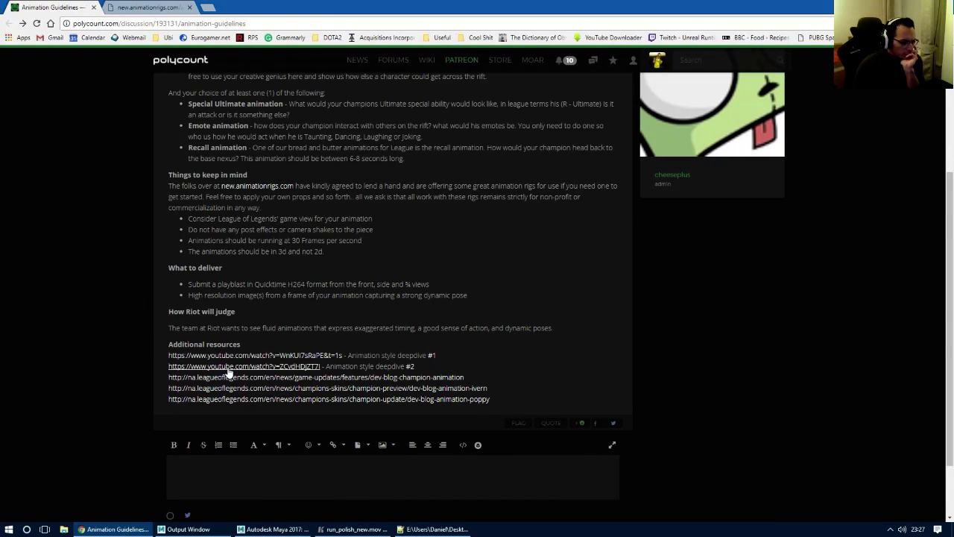
left_click(233, 367)
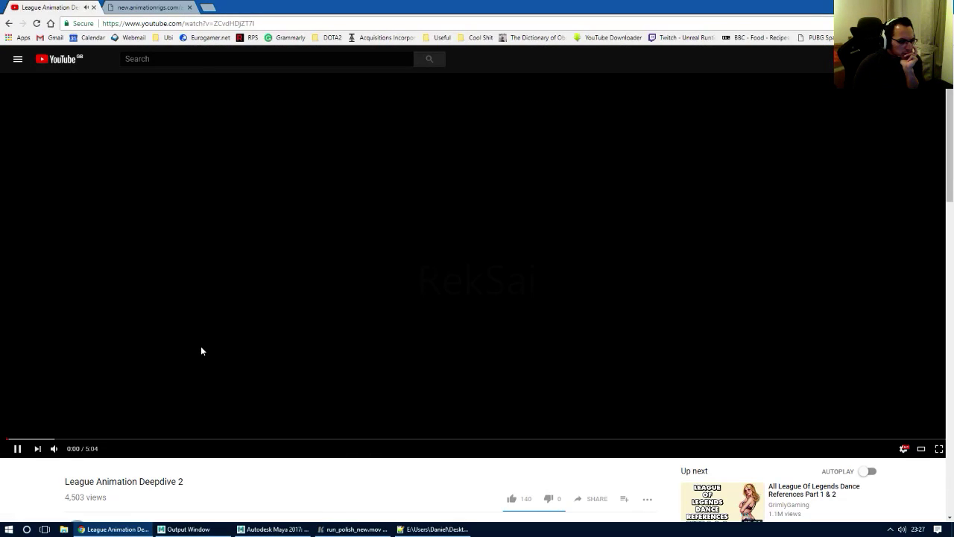
mouse_move(52, 449)
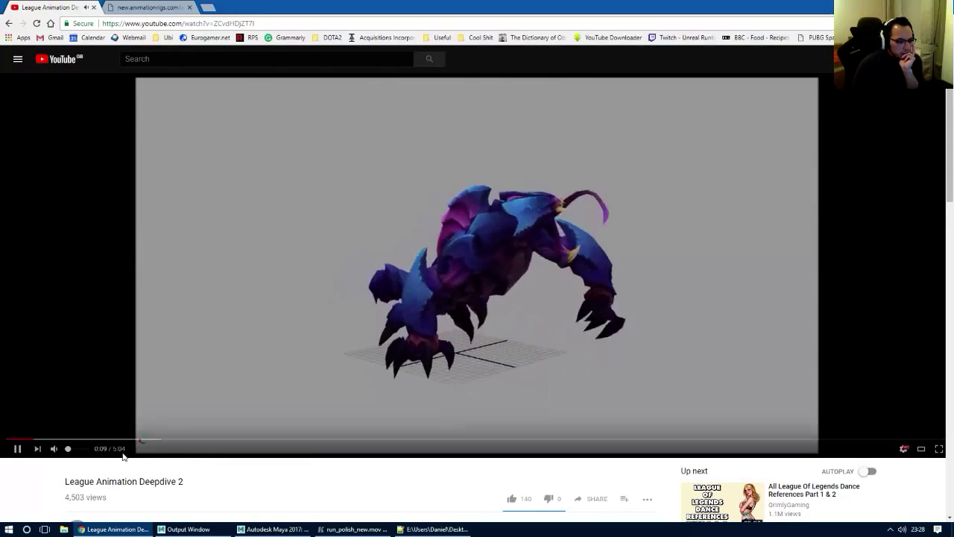
left_click(70, 441)
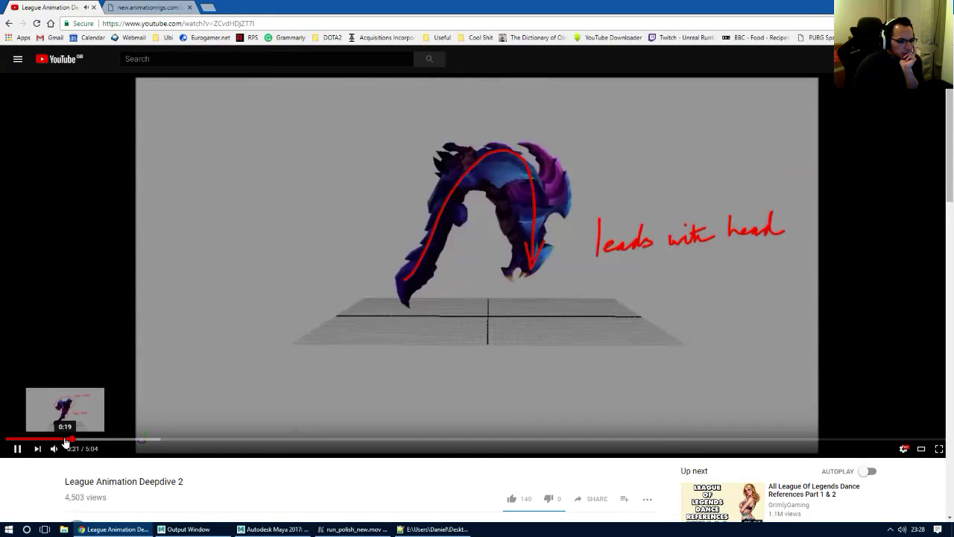
left_click(54, 439)
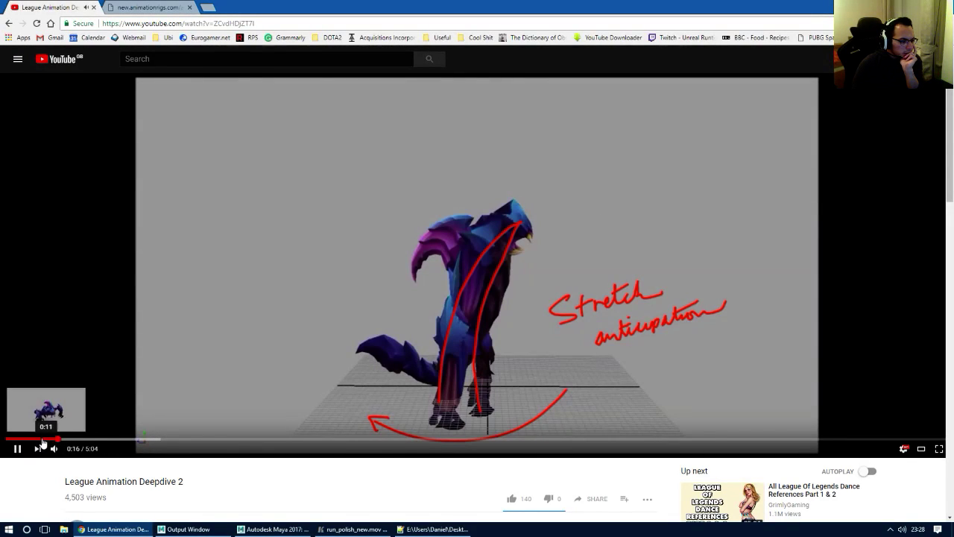
left_click(37, 443)
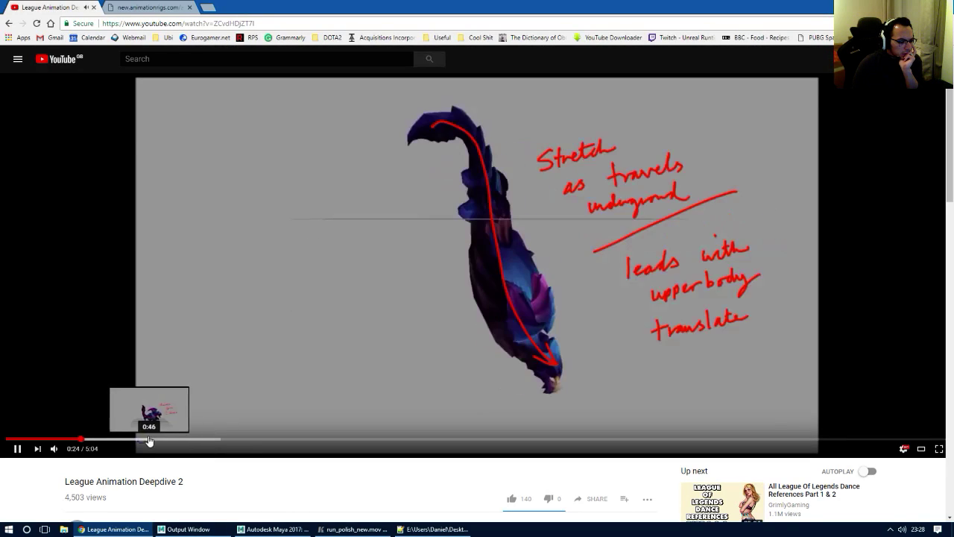
left_click(339, 441)
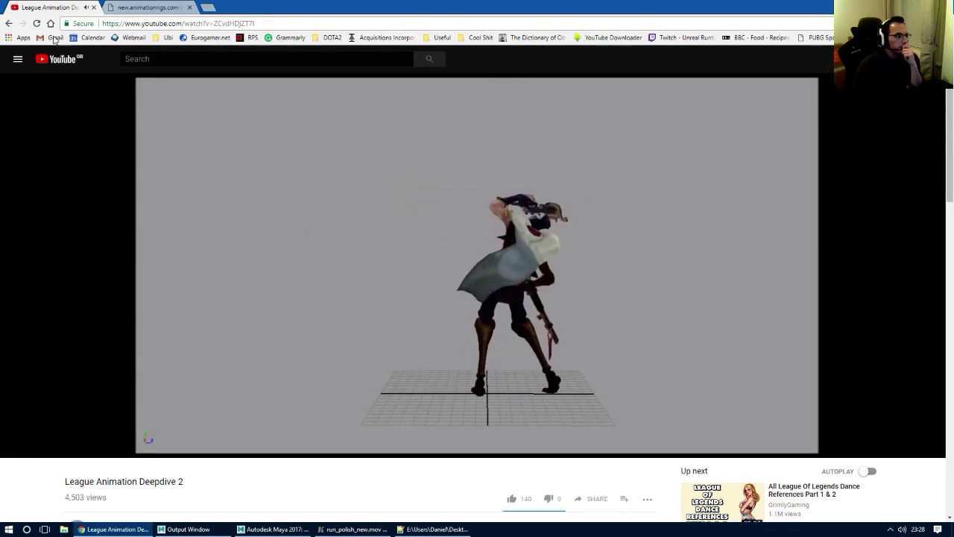
Go back to the Animation Guidelines page and reread the creation requirements and the playblast and image deliverables
right_click(8, 23)
left_click(89, 38)
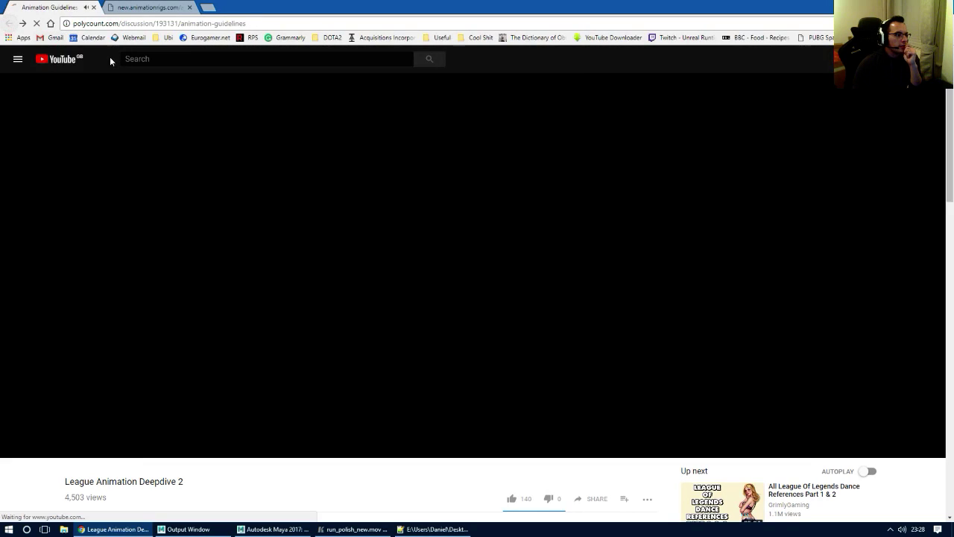
scroll(203, 311, "up", 1)
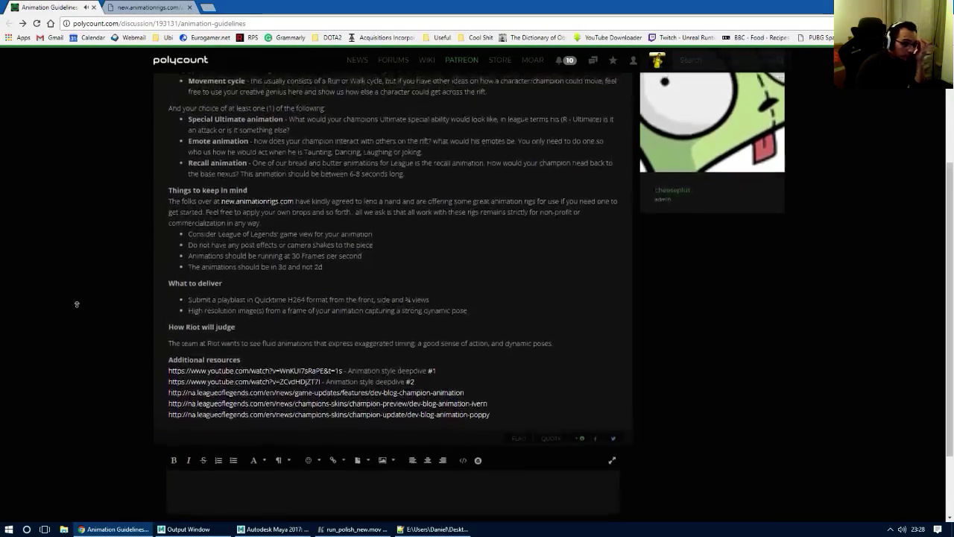
middle_click(84, 305)
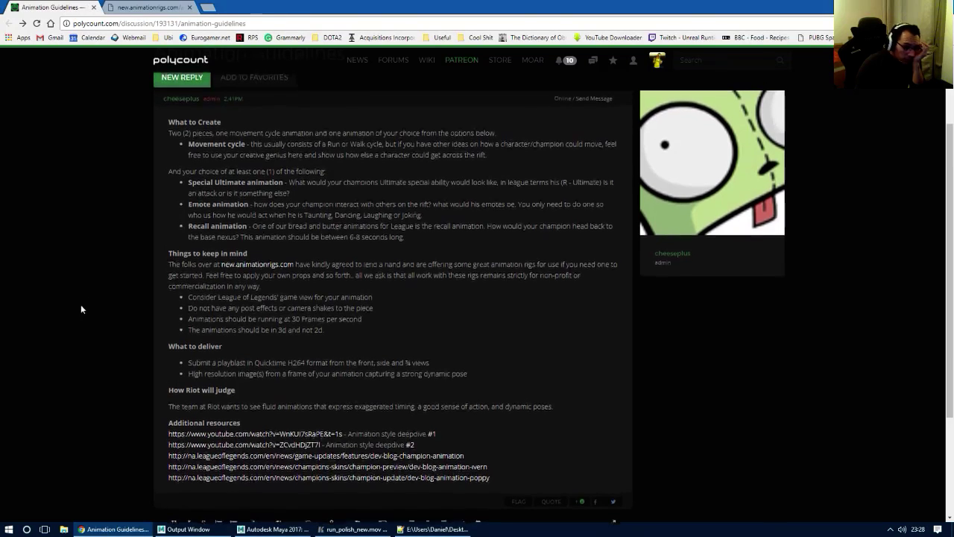
middle_click(93, 354)
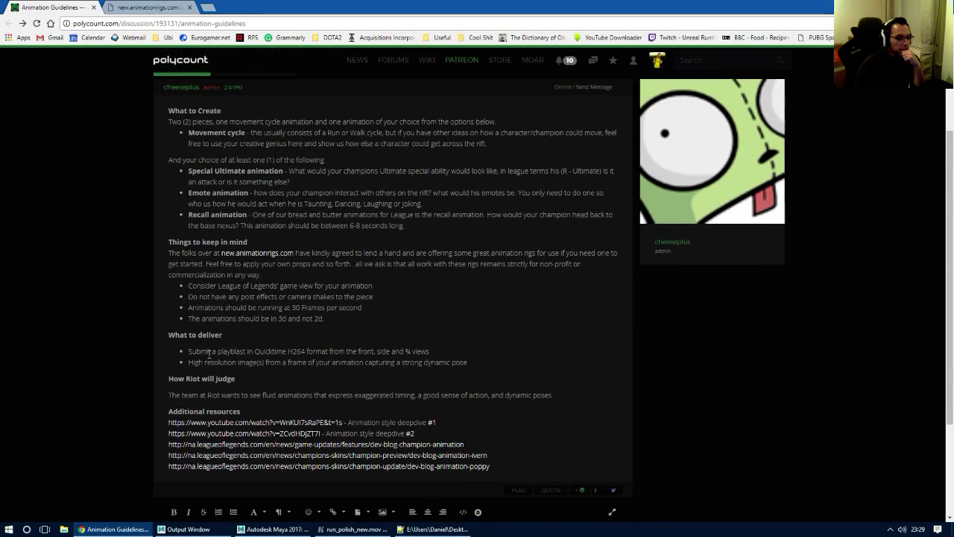
left_click_drag(210, 355, 440, 353)
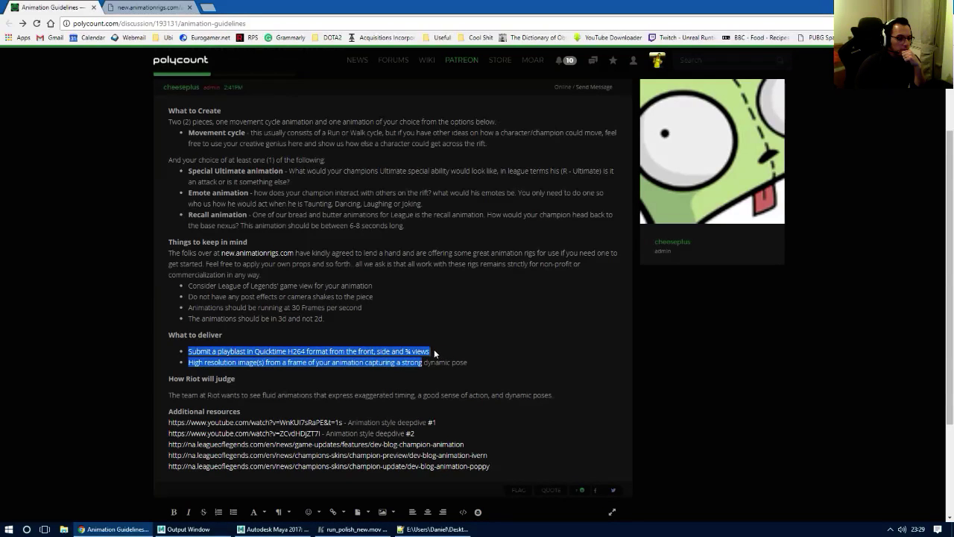
left_click(433, 354)
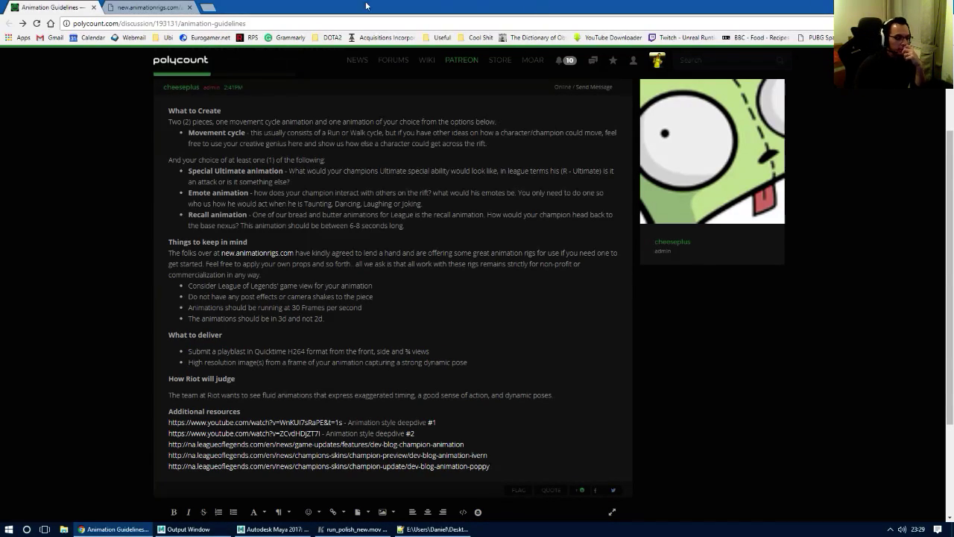
scroll(58, 335, "down", 3)
scroll(86, 421, "up", 5)
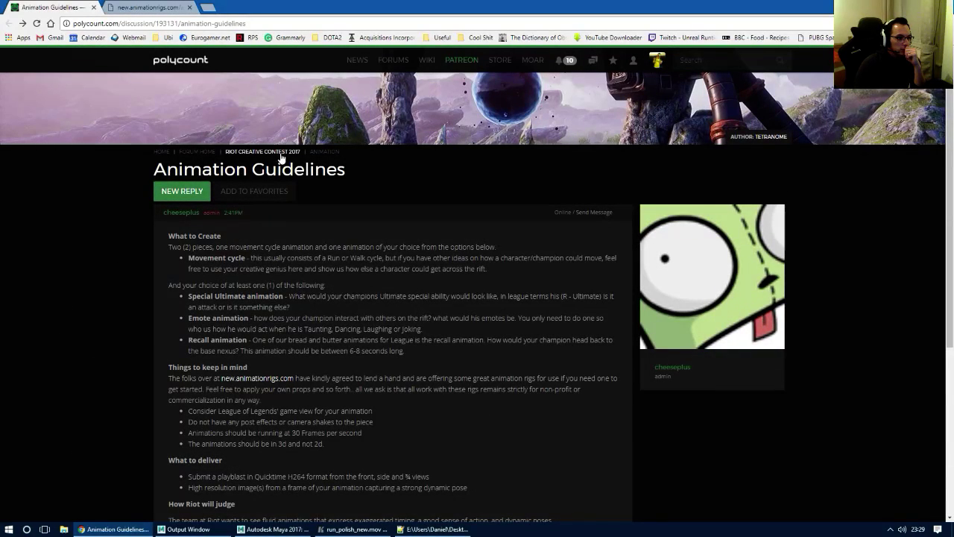
Go to the Riot Creative Contest 2017 forum, check the topics in its Animation section and return to the category list
left_click(281, 153)
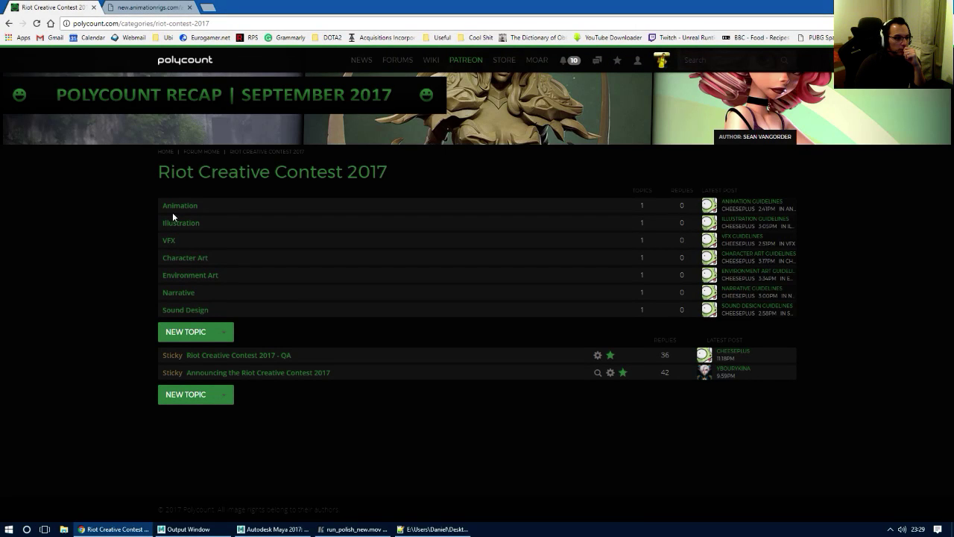
left_click(171, 212)
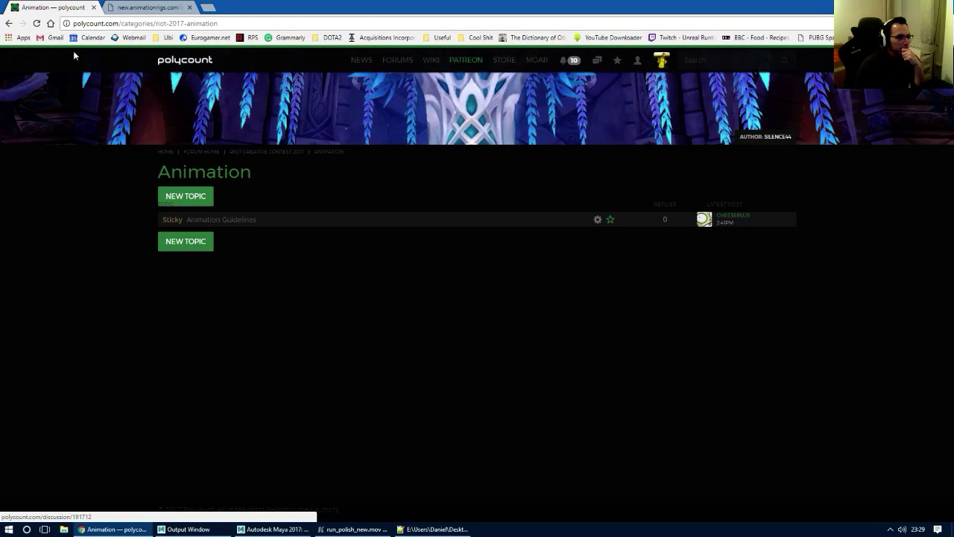
left_click(8, 23)
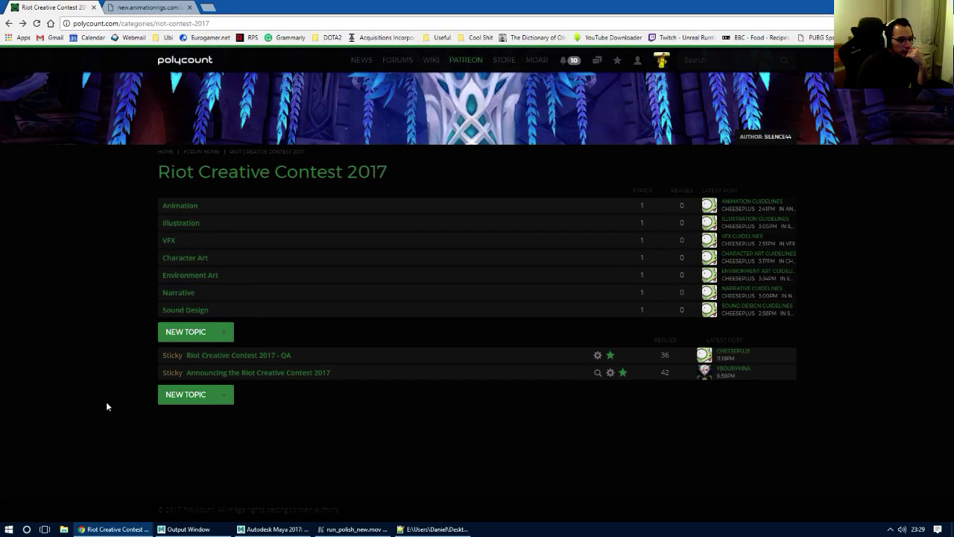
Switch back to Maya and move the animation to frame 132
double_click(277, 10)
left_click_drag(321, 11, 310, 46)
left_click(667, 41)
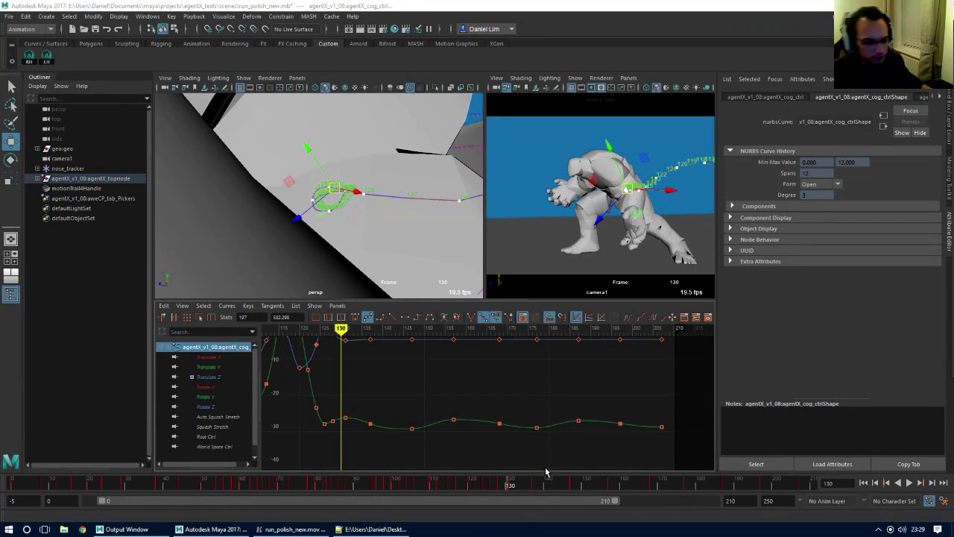
mouse_move(506, 480)
left_mouse_down()
mouse_move(463, 482)
mouse_move(518, 483)
left_mouse_up()
Isolate and frame the cog control's Translate Z curve in the Graph Editor, and scrub through the idle motion to frame 148
middle_click_drag(498, 359, 510, 405, "alt+shift")
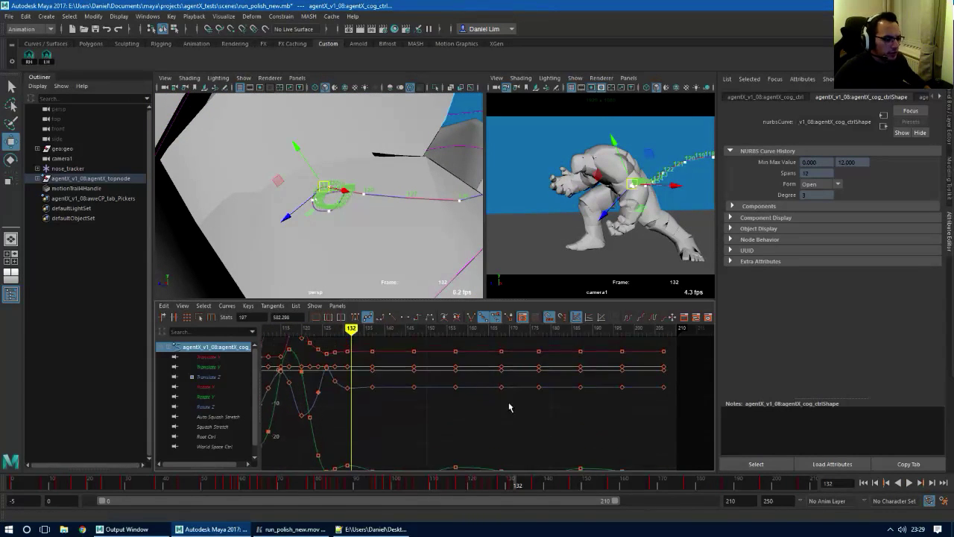
right_click_drag(509, 405, 520, 426, "alt+shift")
left_click(210, 378)
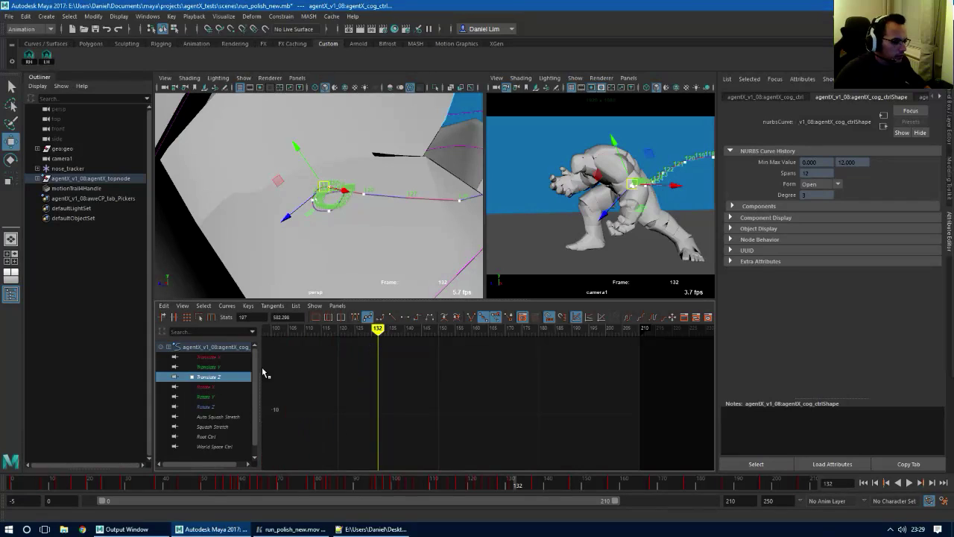
key("f")
right_click_drag(574, 415, 449, 434, "alt")
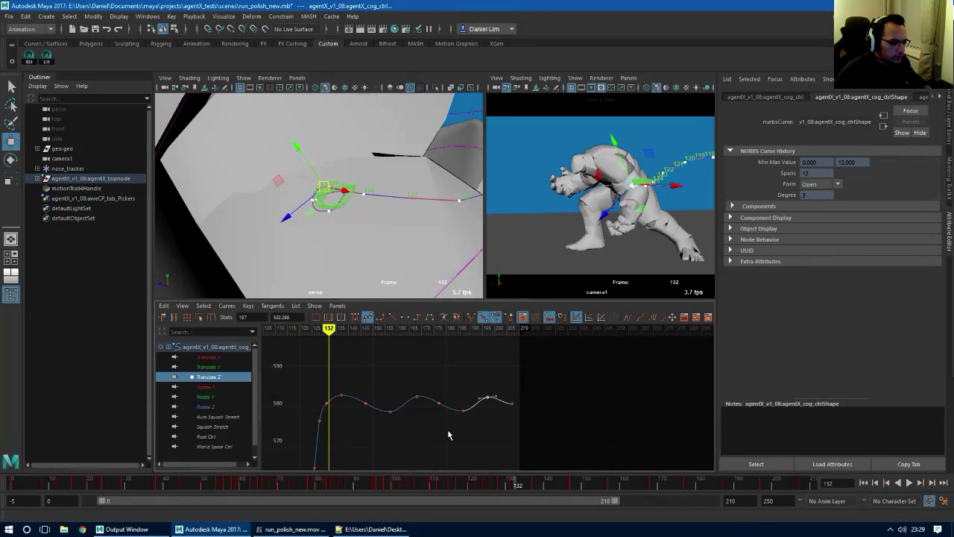
middle_click_drag(449, 435, 505, 405, "alt")
right_click_drag(505, 405, 588, 388, "alt")
middle_click_drag(588, 388, 422, 415, "alt")
left_click_drag(357, 487, 575, 486)
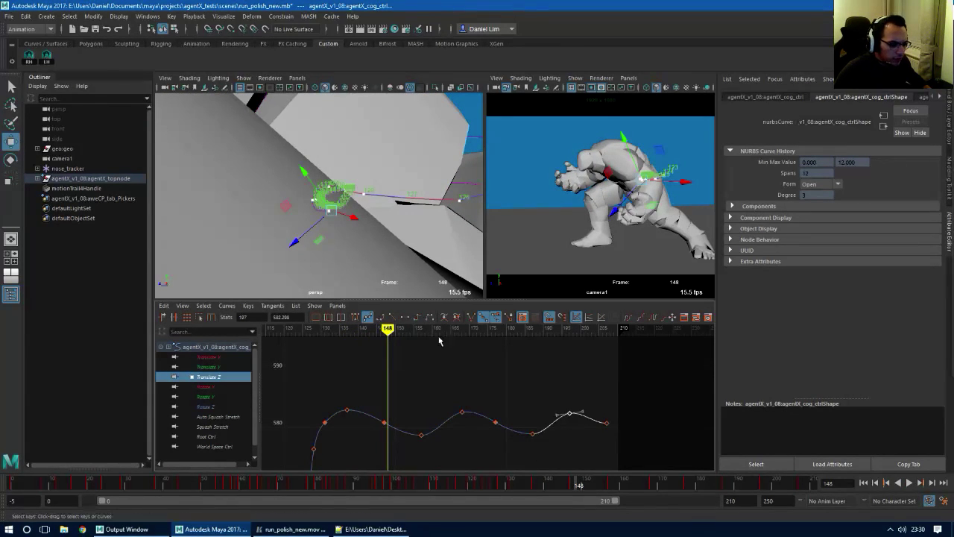
Reposition the cog control at frames 147 and 157 to reshape its motion trail in the perspective view
key("comma")
left_click_drag(328, 213, 322, 212)
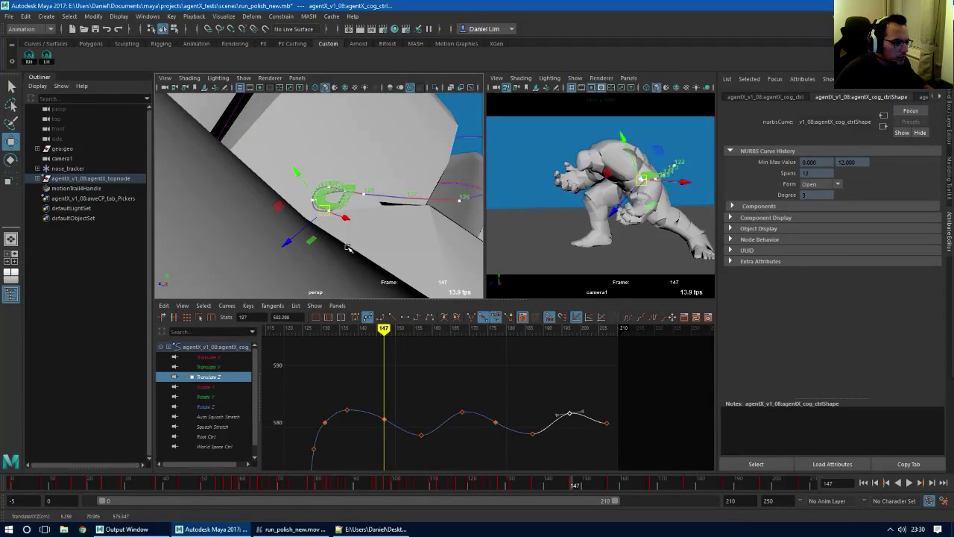
key("alt+period")
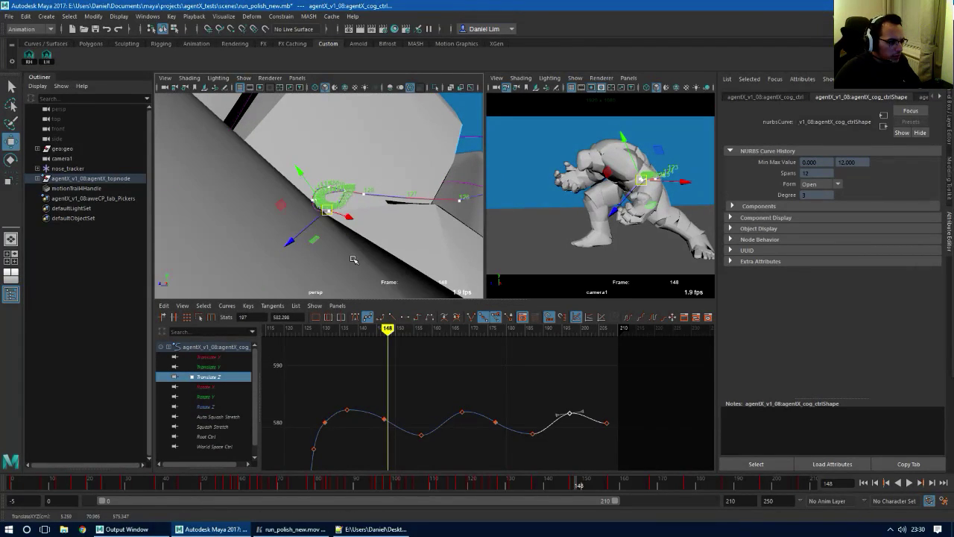
key("period")
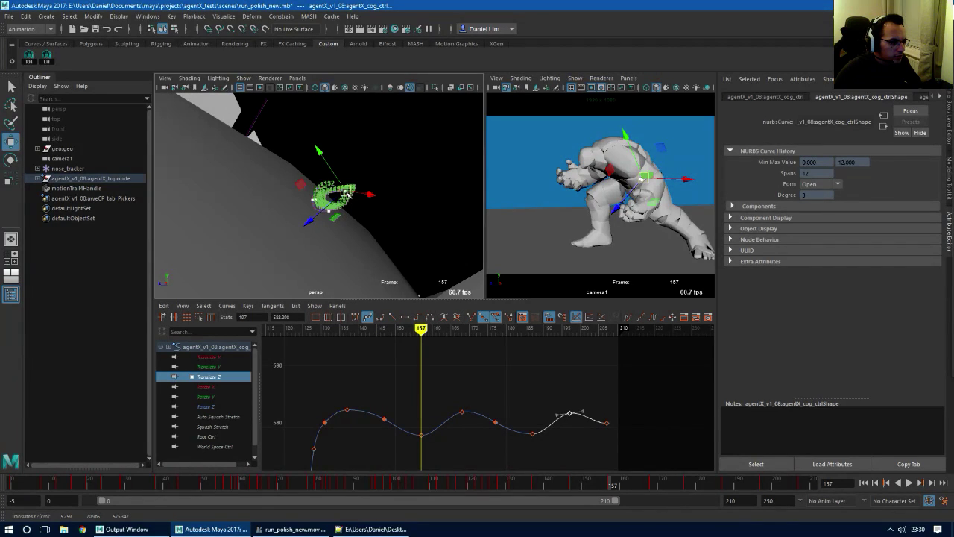
left_click_drag(346, 195, 357, 197)
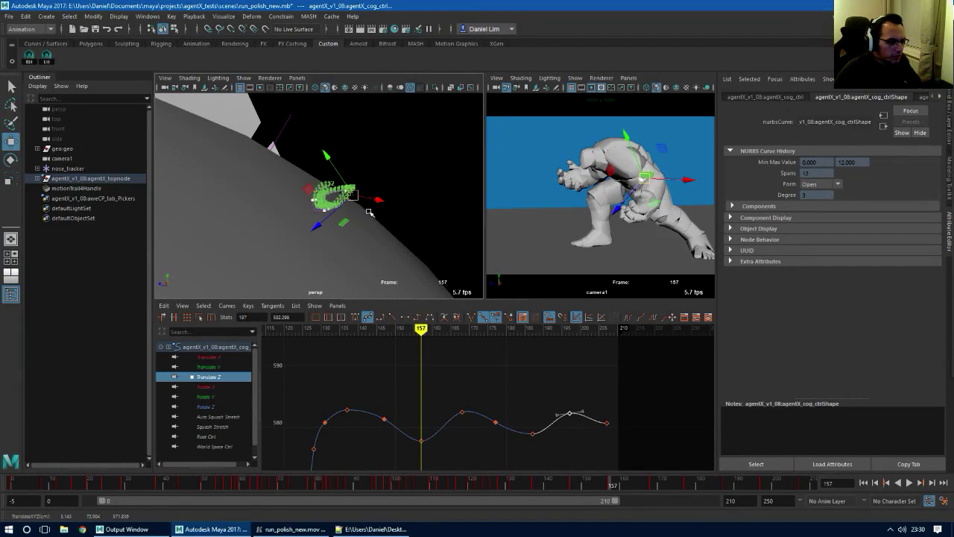
Reposition the cog control at frames 168, 177 and 187 to reshape its motion trail in the perspective view
key(".")
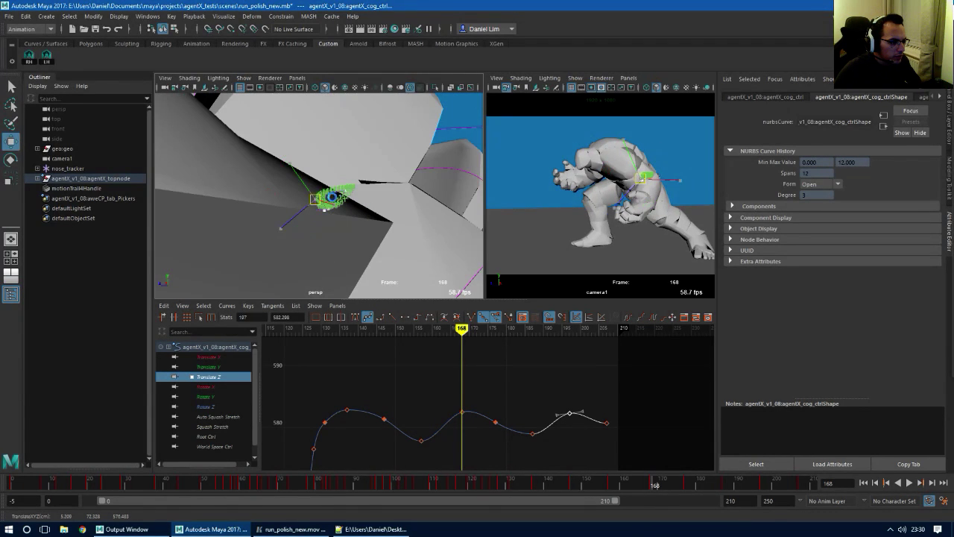
left_click_drag(315, 200, 364, 202)
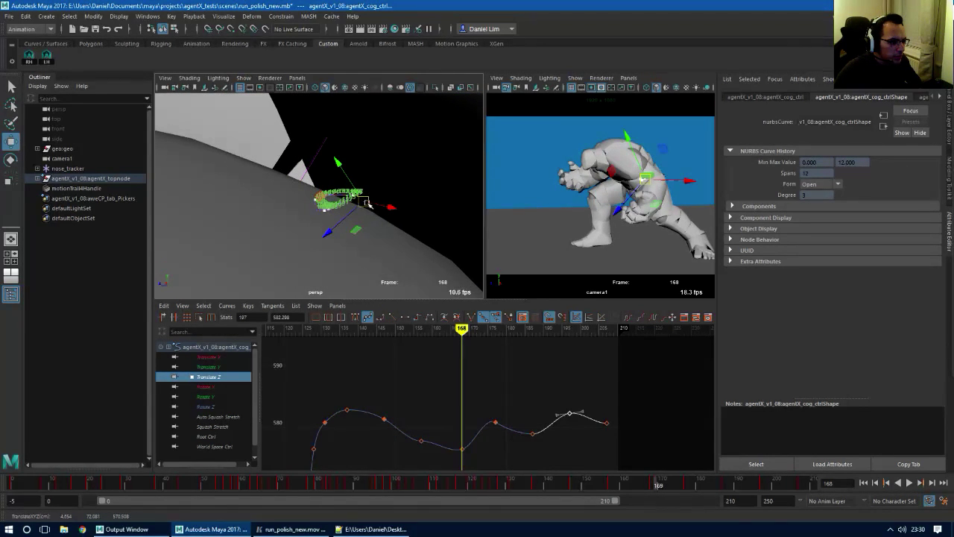
key("alt+period")
key(".")
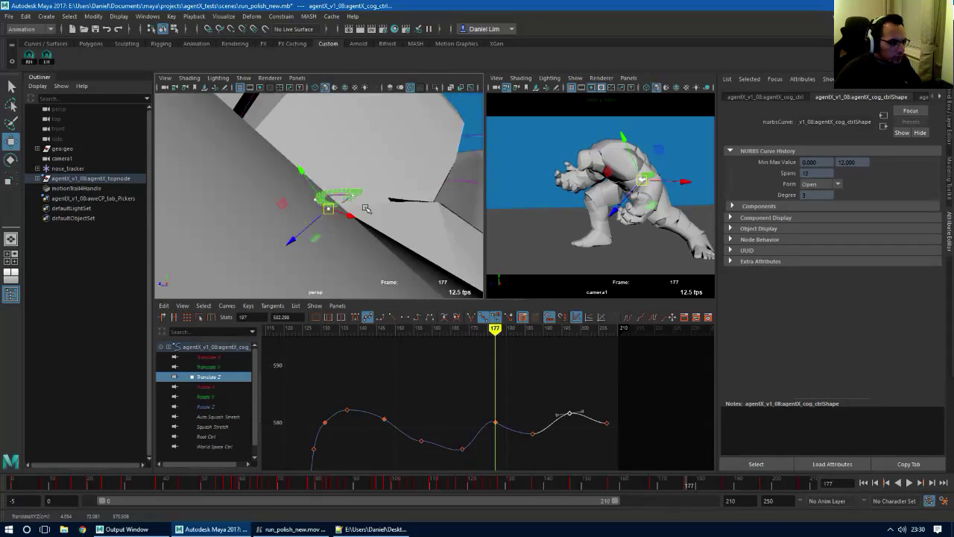
mouse_move(329, 209)
left_mouse_down()
mouse_move(359, 208)
mouse_move(326, 192)
left_mouse_up()
key(".")
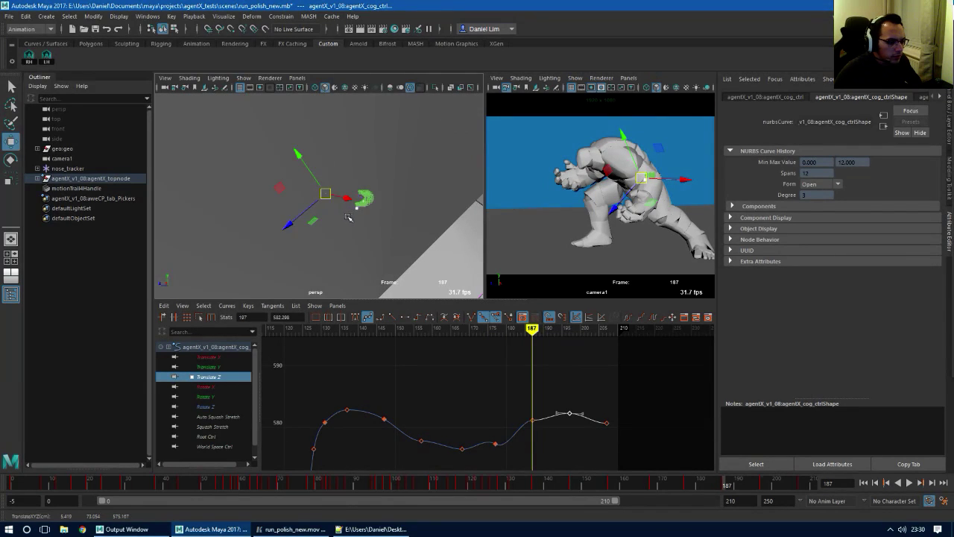
key(".")
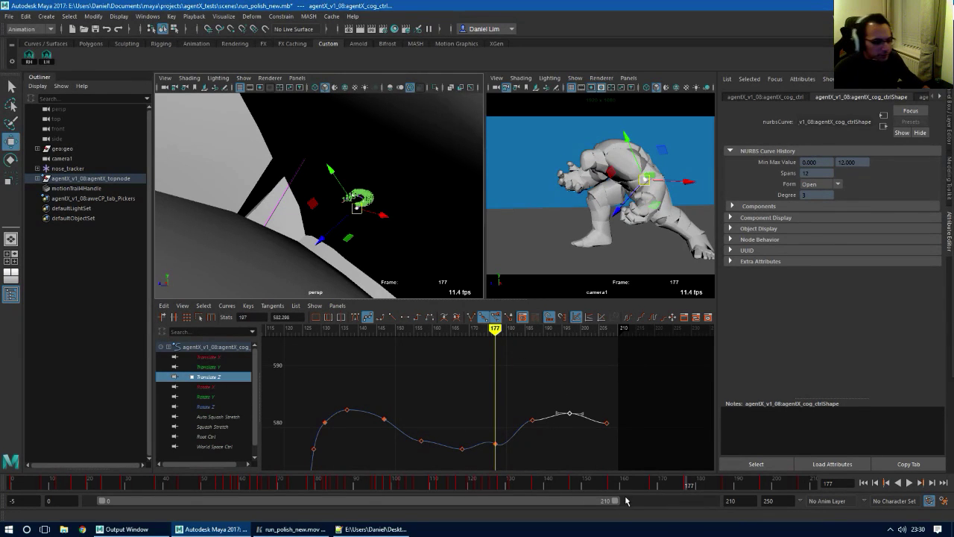
Return to frame 168 and tilt the cog's Translate Z tangent at frame 157 downward to smooth the descent
mouse_move(622, 489)
left_mouse_down()
mouse_move(471, 483)
mouse_move(650, 475)
left_mouse_up()
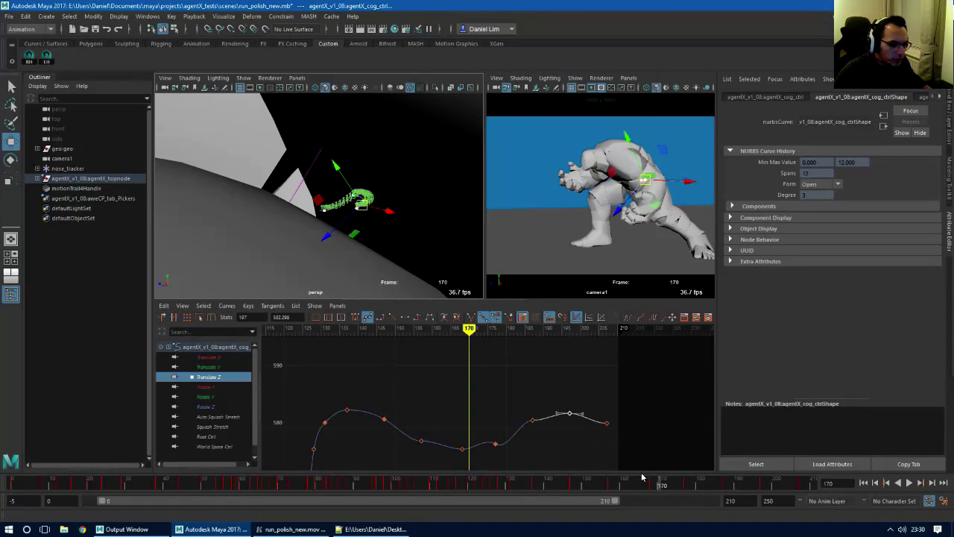
left_click(654, 484)
middle_click_drag(500, 460, 503, 420, "alt")
scroll(502, 386, "up", 5)
left_click_drag(473, 419, 349, 397)
left_click(407, 319)
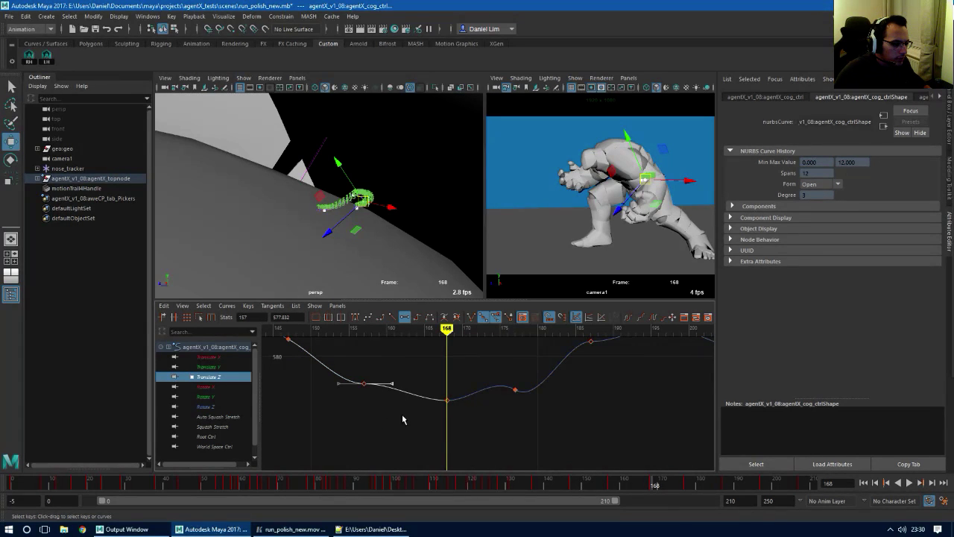
middle_click_drag(402, 415, 393, 438)
Tilt the Translate Z tangents at frames 177 and 187 upward to smooth the rise, and review the motion through frame 210
left_click_drag(503, 353, 526, 407)
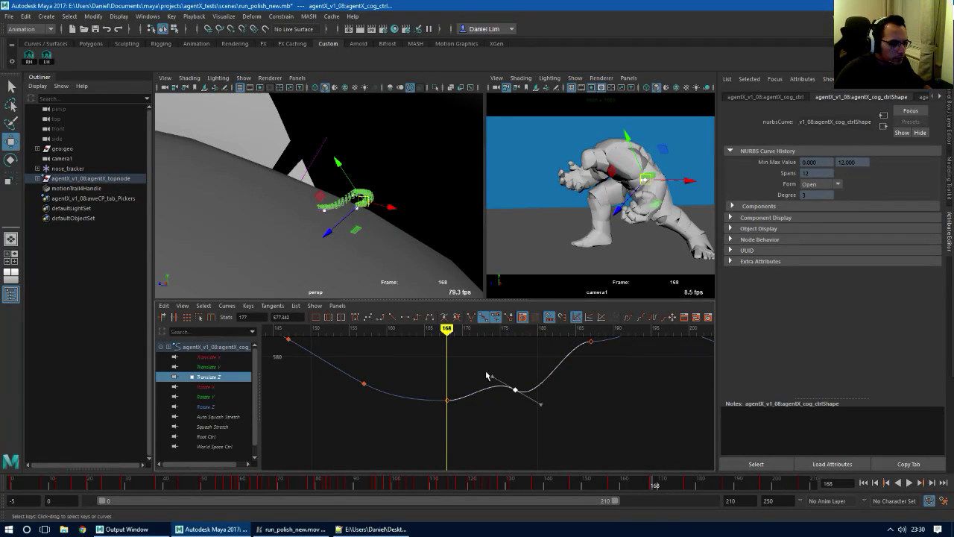
middle_click_drag(493, 391, 500, 449)
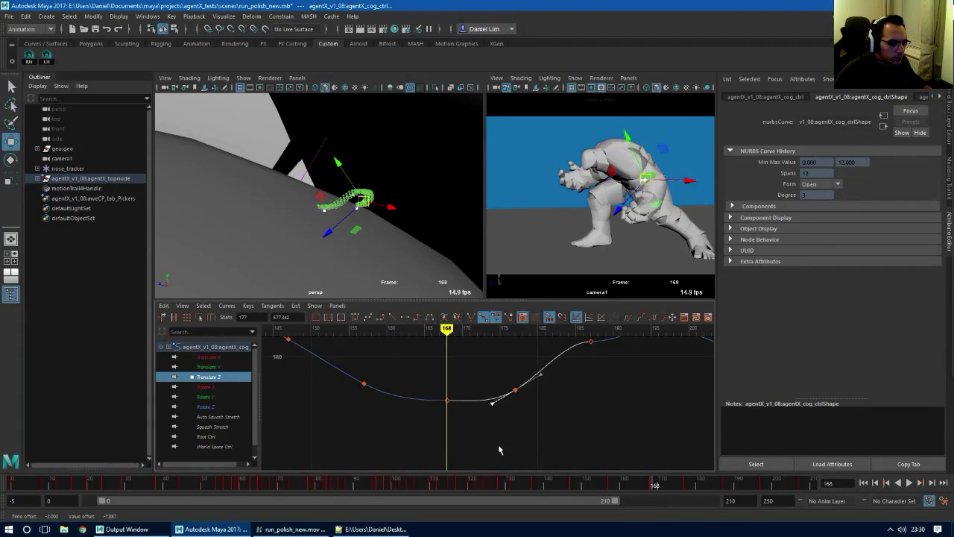
middle_click_drag(600, 335, 485, 419, "alt")
left_click_drag(485, 420, 462, 441)
mouse_move(446, 457)
middle_mouse_down("alt")
mouse_move(455, 406)
mouse_move(444, 450)
middle_mouse_up("alt")
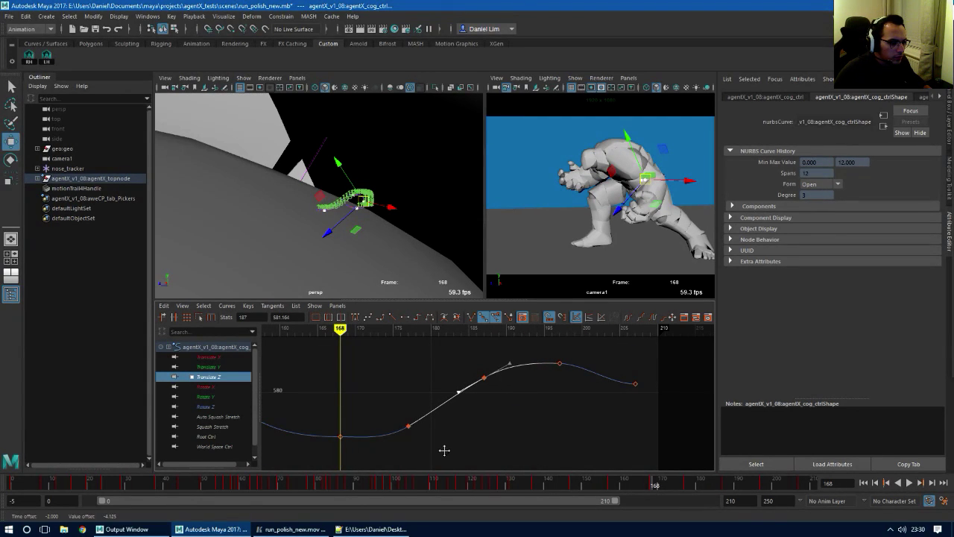
key("alt+v")
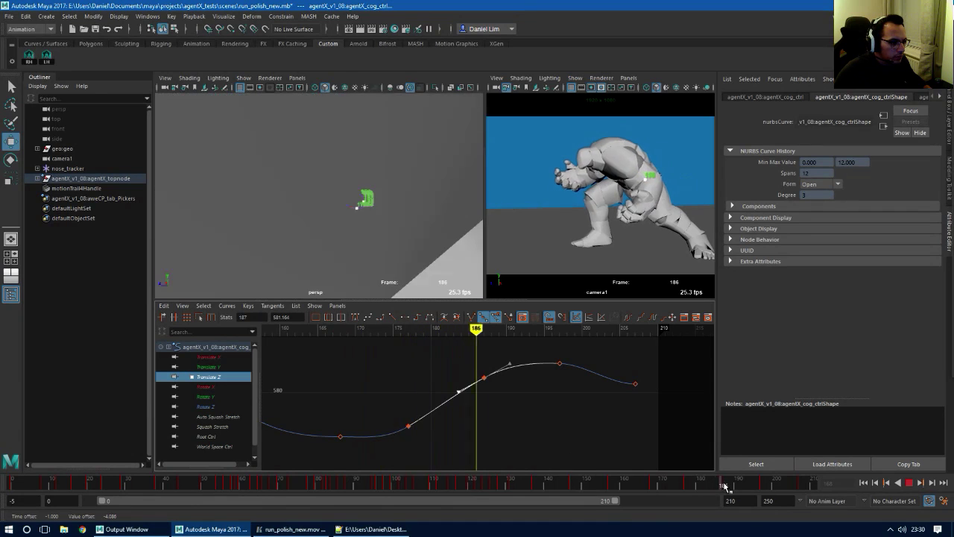
left_click_drag(780, 497, 822, 499)
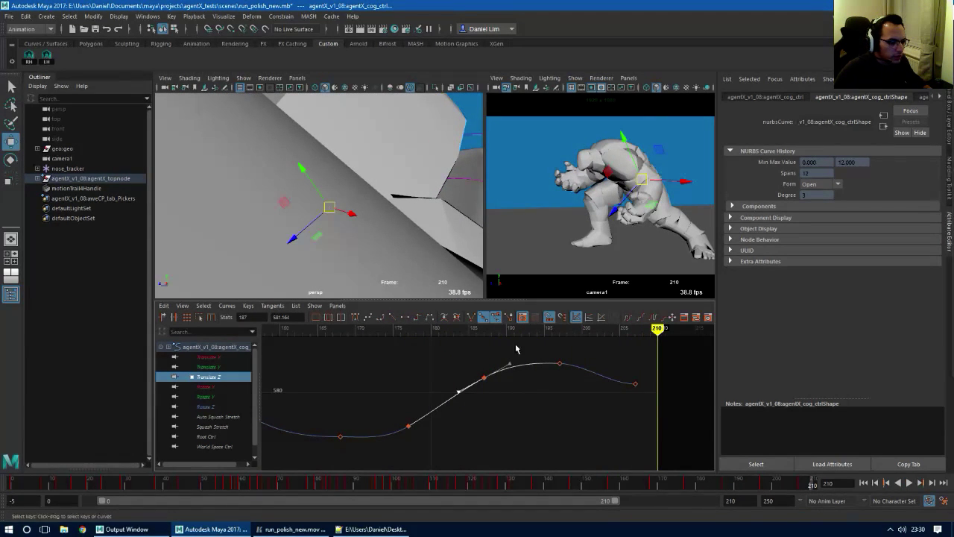
Delete the existing motion trail, motionTrail4Handle, from the scene
left_click(103, 188)
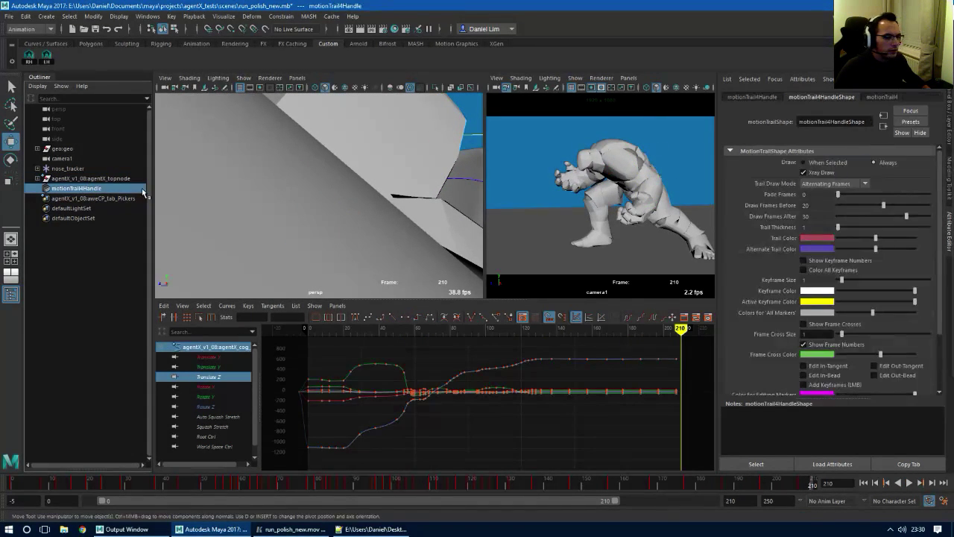
mouse_move(938, 250)
left_mouse_down()
mouse_move(951, 343)
mouse_move(950, 227)
mouse_move(950, 258)
mouse_move(946, 240)
left_mouse_up()
left_click(228, 17)
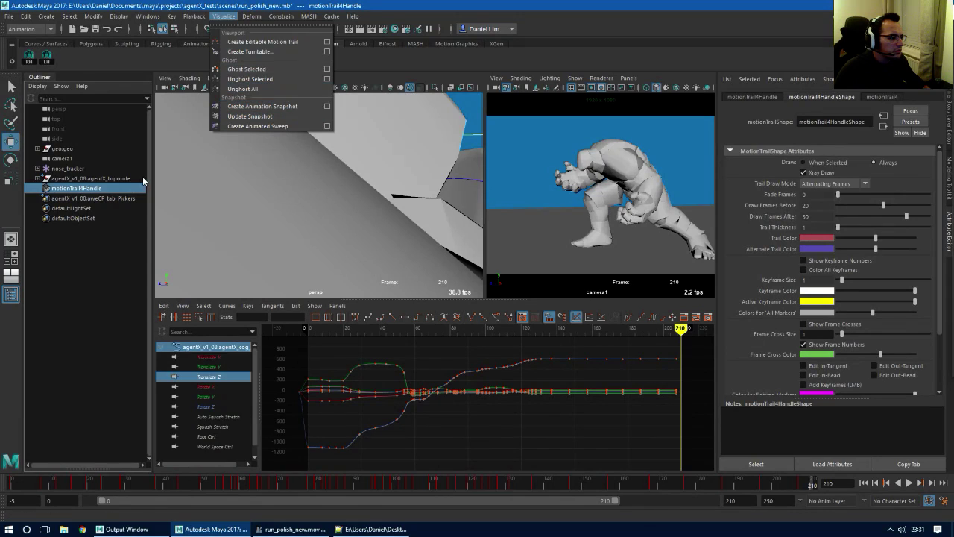
left_click(91, 254)
left_click(87, 190)
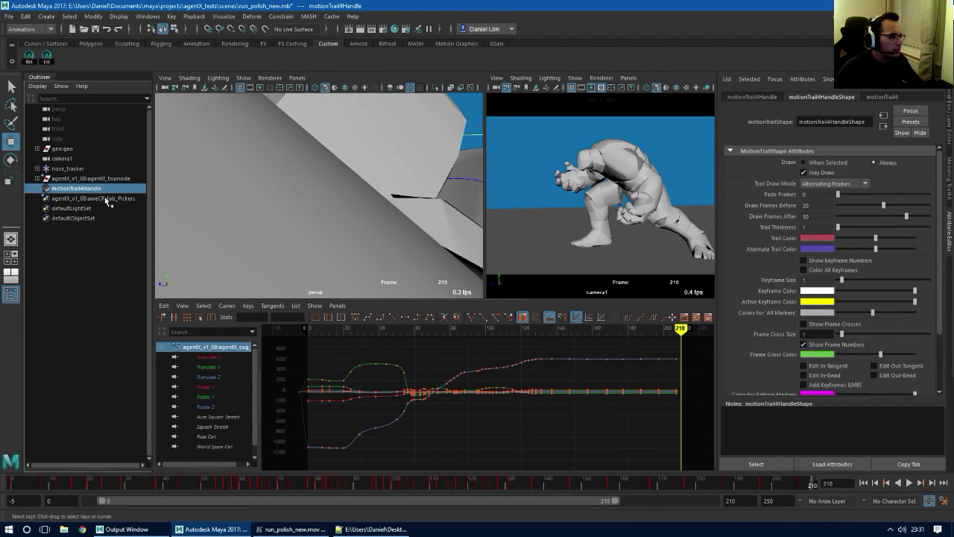
right_click(105, 192)
left_click(85, 187)
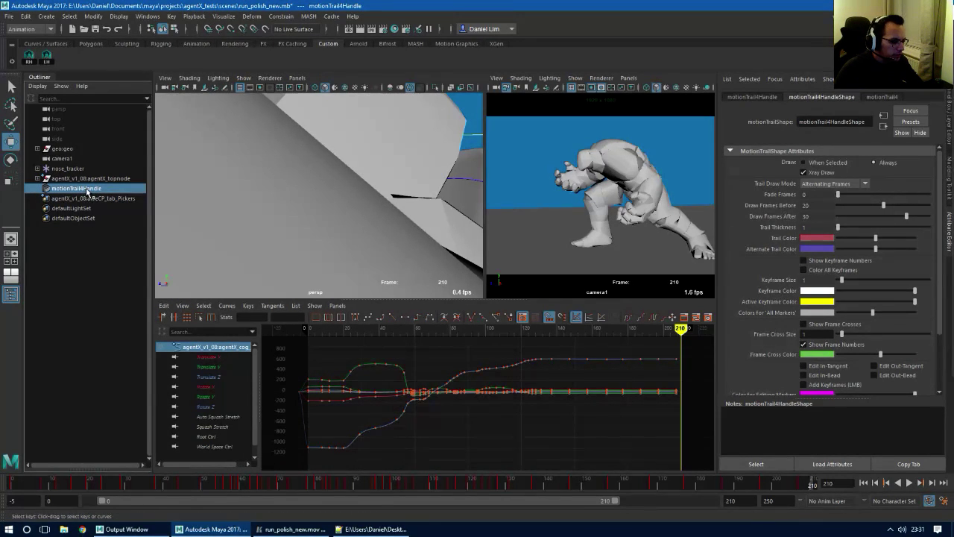
left_click(25, 16)
left_click(59, 123)
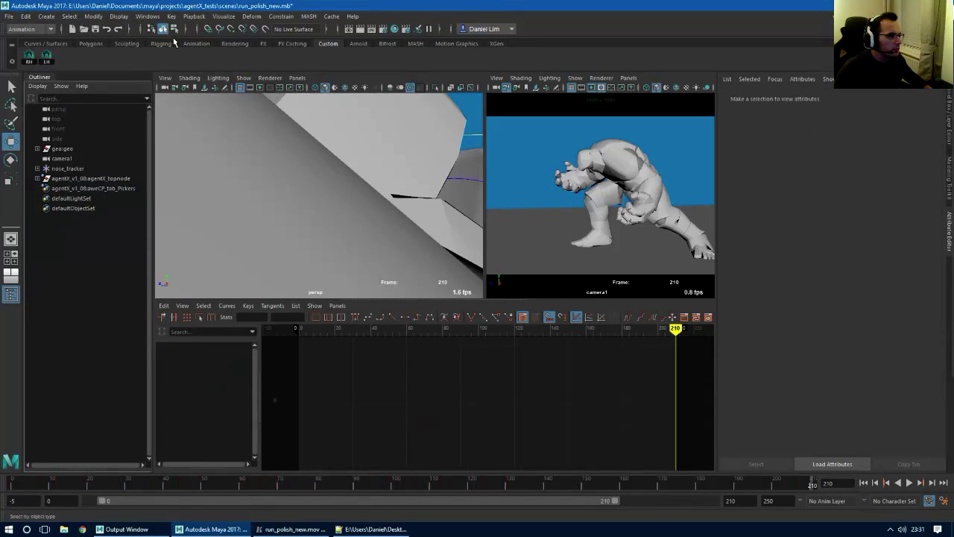
Create a new editable motion trail for the cog control at the character's hips
right_click_drag(405, 187, 186, 197, "alt")
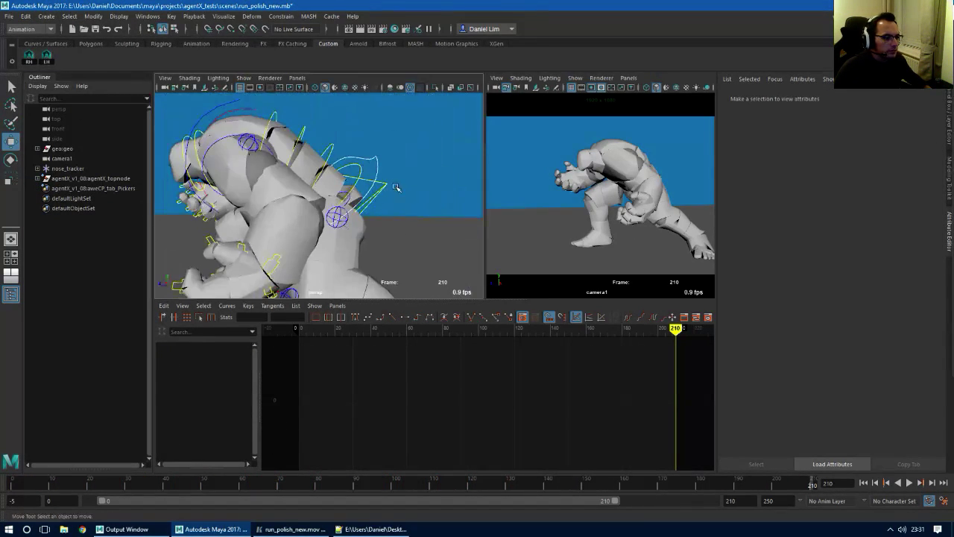
left_click(374, 162)
left_click(242, 16)
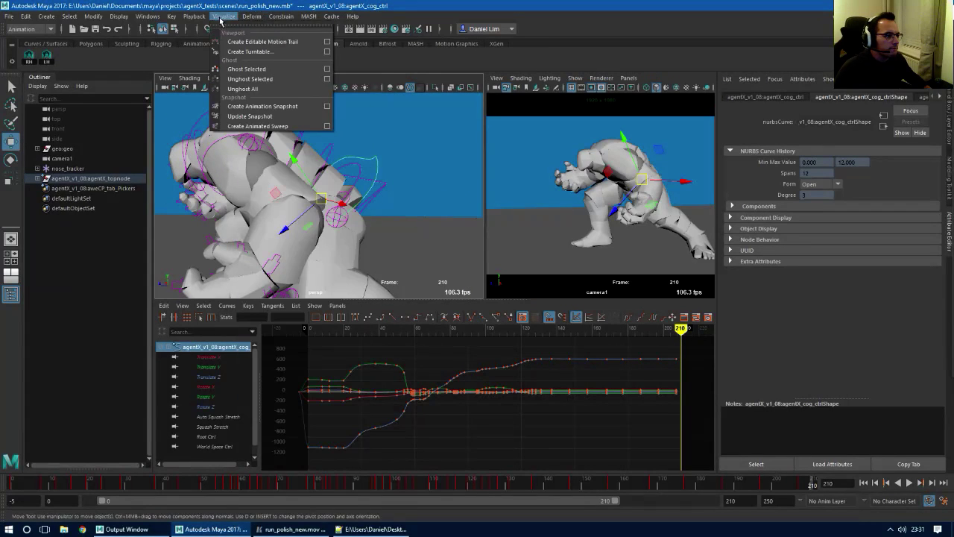
left_click(253, 42)
Set the new motion trail to Alternating Frames with 50 draw frames after and frame numbers shown, and switch to the Channel Box
left_click(94, 189)
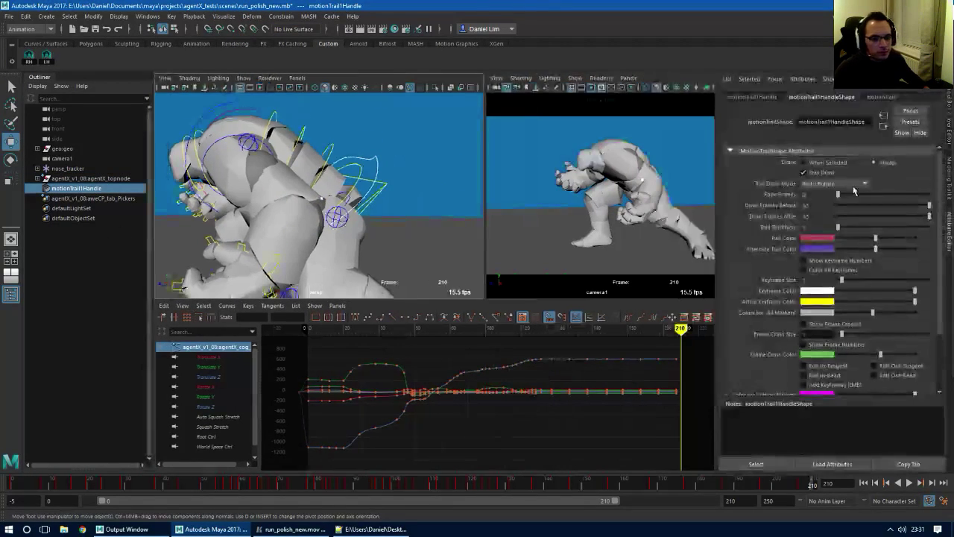
left_click(821, 185)
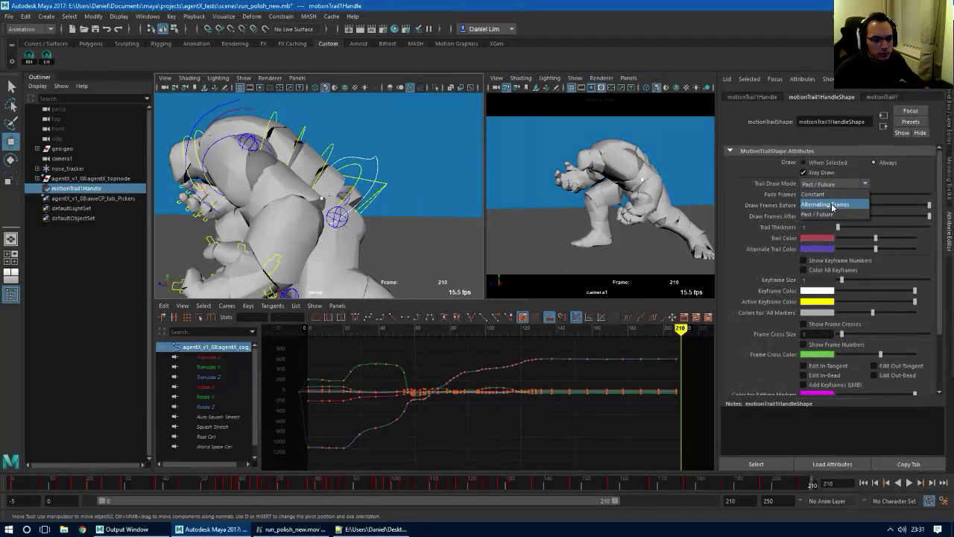
left_click(831, 205)
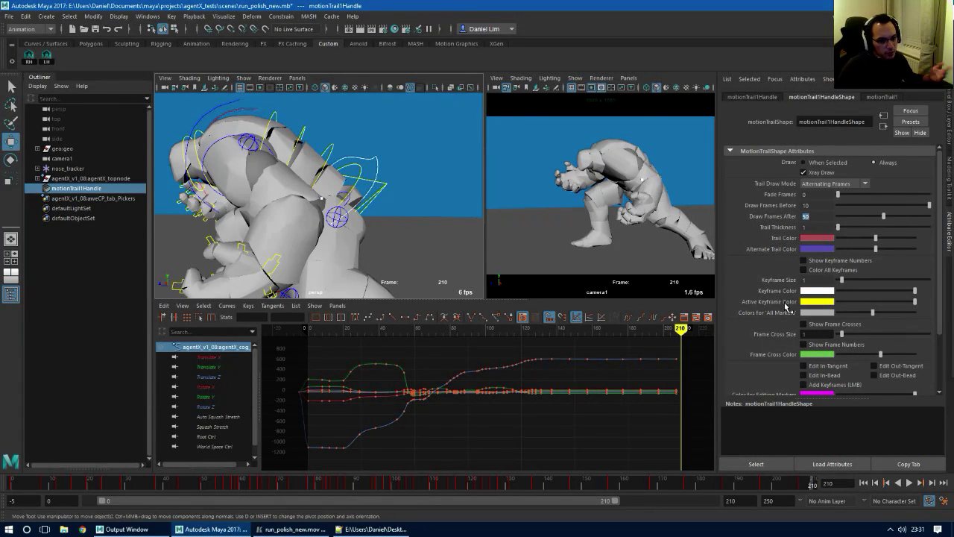
left_click(818, 344)
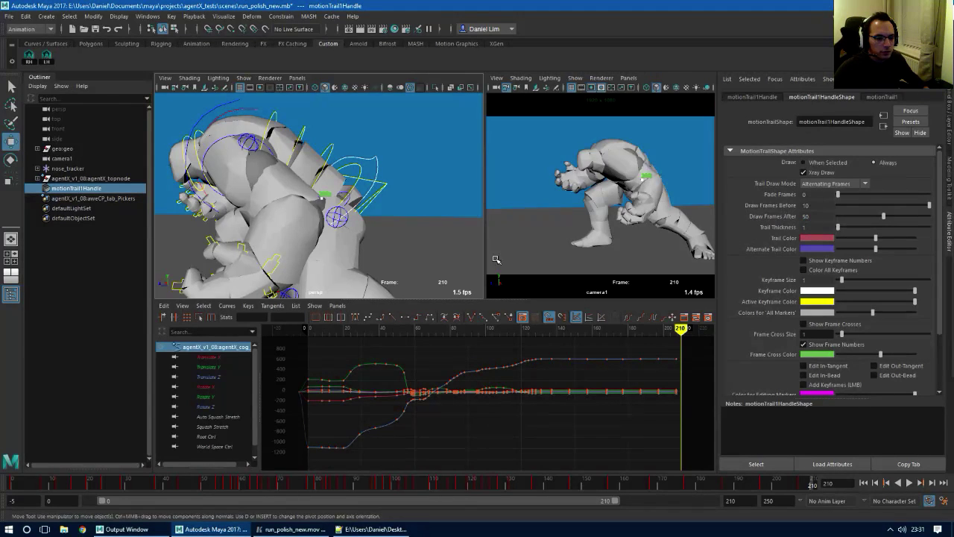
left_click(654, 439)
key("ctrl+a")
key("ctrl+a")
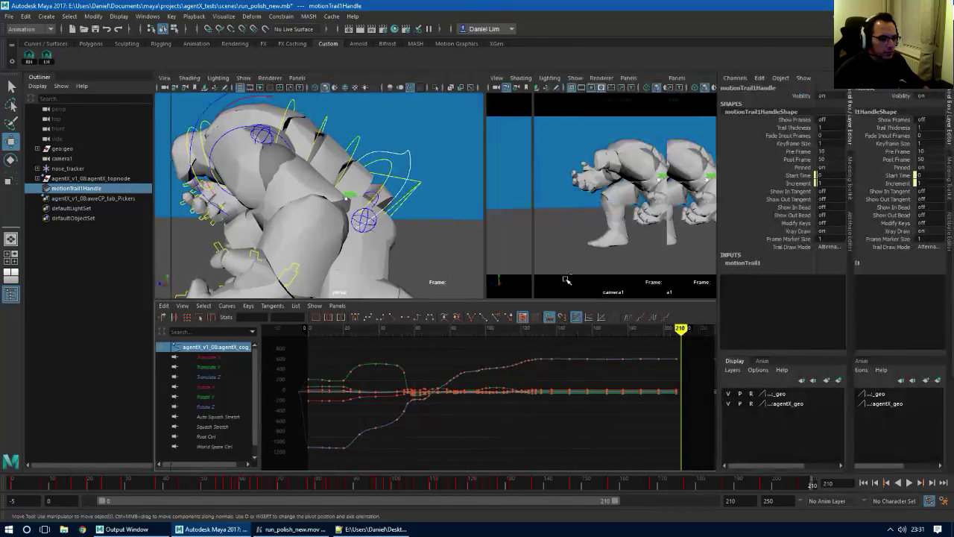
key("ctrl+a")
Examine the shape of the cog's new motion trail up close while scrubbing back to frame 131
scroll(487, 231, "up", 15)
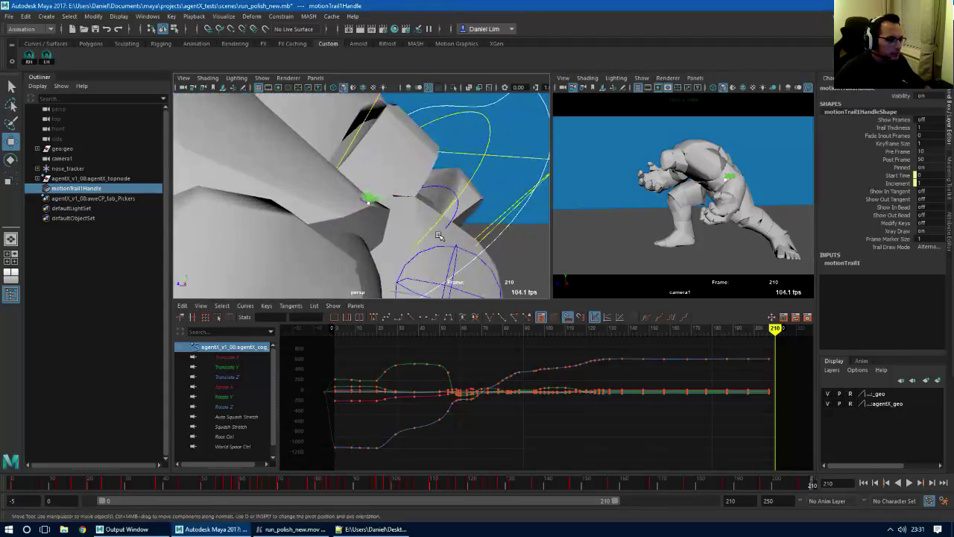
left_click_drag(471, 243, 471, 262, "alt")
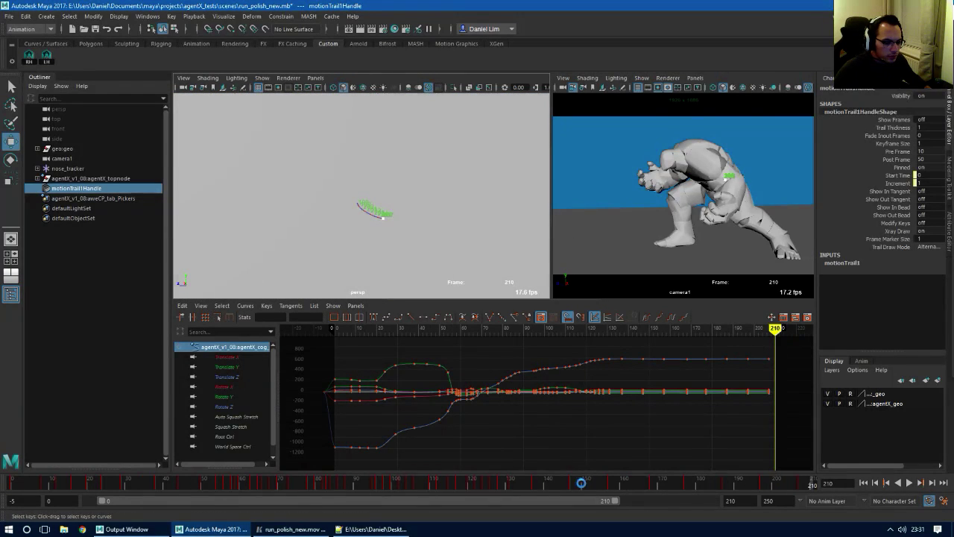
mouse_move(582, 483)
left_mouse_down()
mouse_move(439, 476)
mouse_move(444, 460)
mouse_move(716, 481)
mouse_move(514, 482)
mouse_move(598, 483)
mouse_move(571, 483)
left_mouse_up()
left_click_drag(447, 240, 444, 220, "alt")
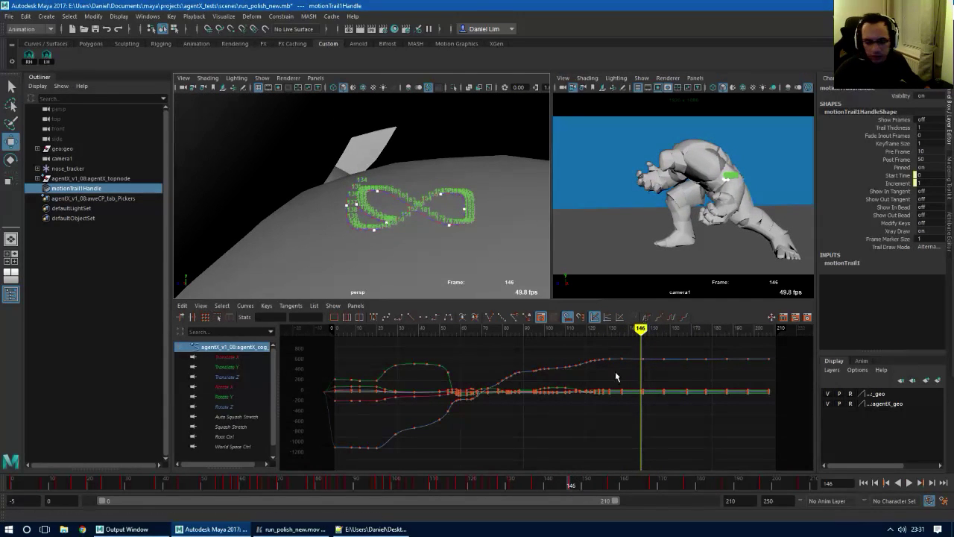
mouse_move(563, 484)
left_mouse_down()
mouse_move(449, 486)
mouse_move(510, 488)
mouse_move(504, 478)
left_mouse_up()
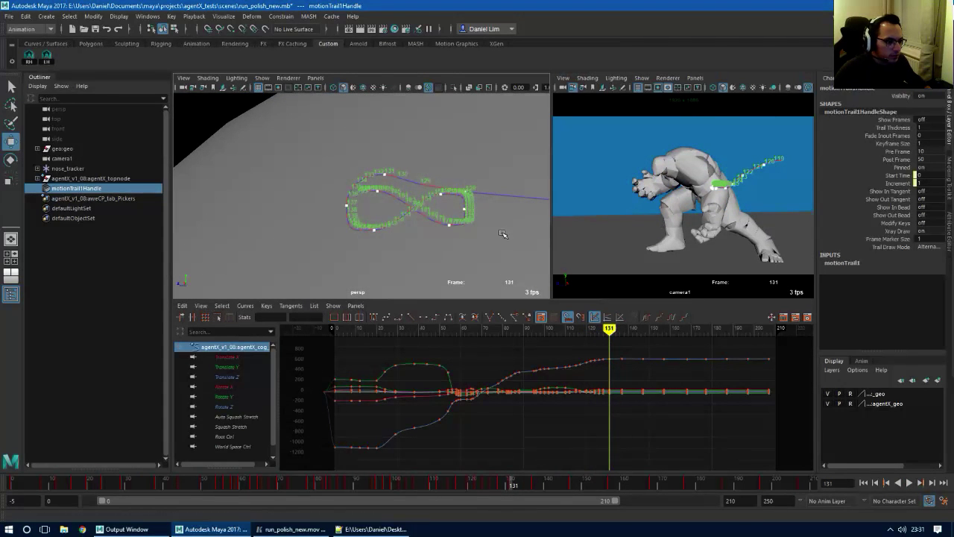
Select the cog control in the perspective view and move the animation to frame 147
right_click_drag(417, 233, 245, 234, "alt")
left_click(500, 114)
right_click_drag(469, 209, 544, 242, "alt")
right_click_drag(432, 267, 495, 277, "alt")
mouse_move(582, 488)
left_mouse_down()
mouse_move(487, 489)
mouse_move(579, 492)
mouse_move(556, 484)
mouse_move(573, 481)
left_mouse_up()
Isolate the cog's translate curves in the Graph Editor and raise the Translate Z key at frame 147 to 581.728
middle_click_drag(695, 377, 558, 396, "alt")
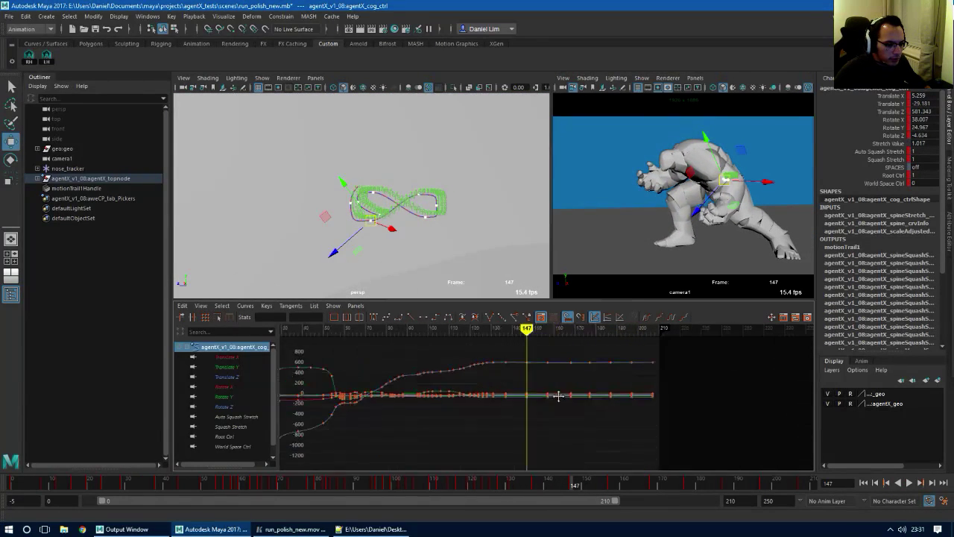
right_click_drag(551, 396, 600, 394, "alt")
right_click_drag(520, 361, 603, 384, "alt")
middle_click_drag(487, 360, 543, 439, "alt")
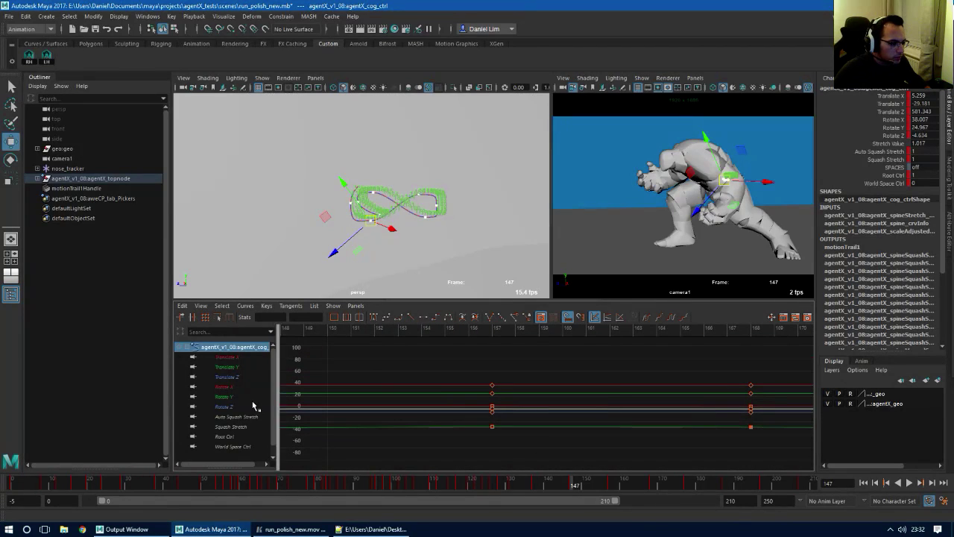
left_click_drag(235, 360, 239, 377)
key("f")
middle_click_drag(657, 376, 542, 410, "alt")
right_click_drag(542, 410, 596, 395, "alt")
right_click_drag(597, 396, 546, 377, "alt+shift")
middle_click_drag(520, 342, 519, 401, "alt")
right_click_drag(520, 400, 564, 428, "alt")
middle_click_drag(522, 456, 531, 416, "alt")
right_click_drag(531, 416, 560, 422, "alt")
left_click_drag(478, 345, 516, 380)
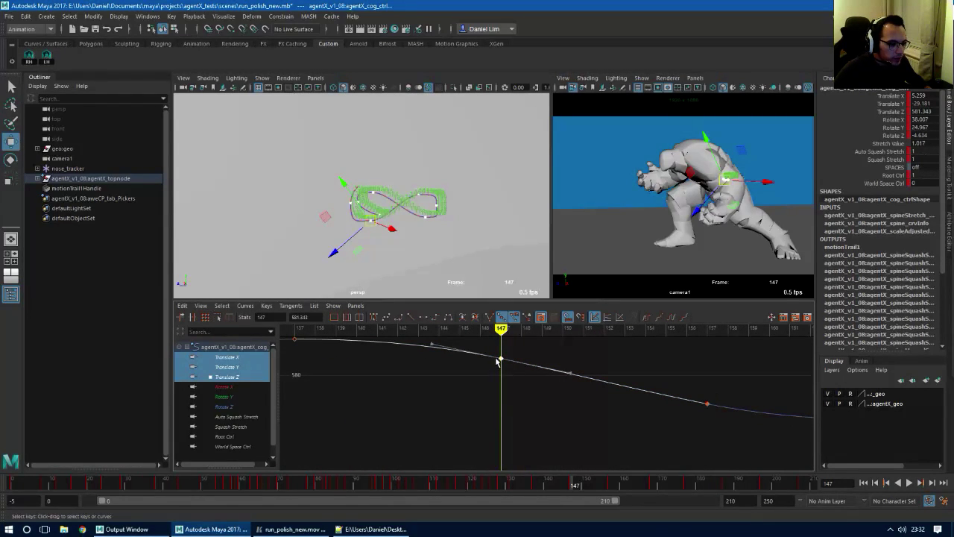
middle_click_drag(501, 358, 501, 354, "shift")
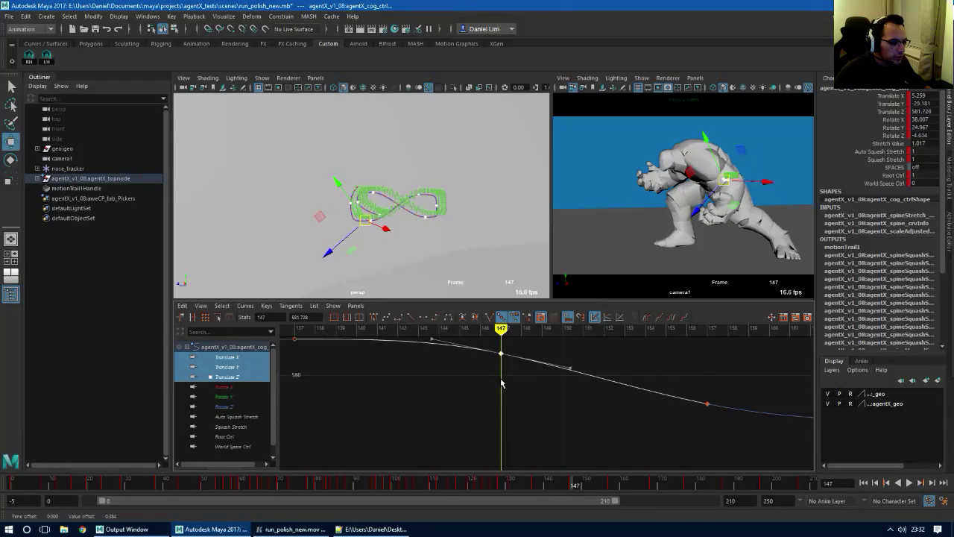
Go to frame 137 and raise the cog's Translate Z key there to 583.47
right_click_drag(537, 399, 572, 425, "alt")
right_click_drag(569, 388, 543, 372, "alt")
middle_click_drag(544, 381, 552, 432, "alt")
right_click_drag(566, 397, 499, 381, "alt+shift")
key("comma")
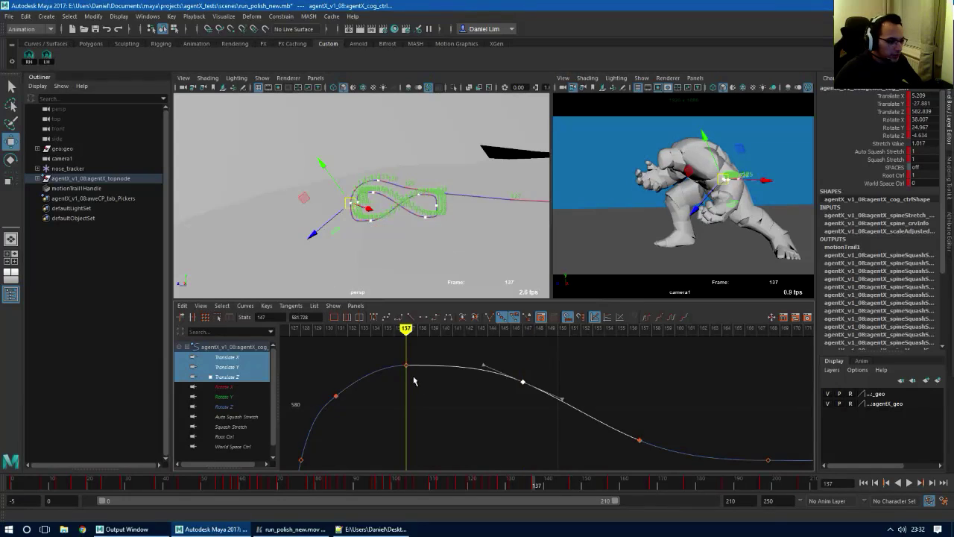
left_click_drag(391, 358, 415, 382)
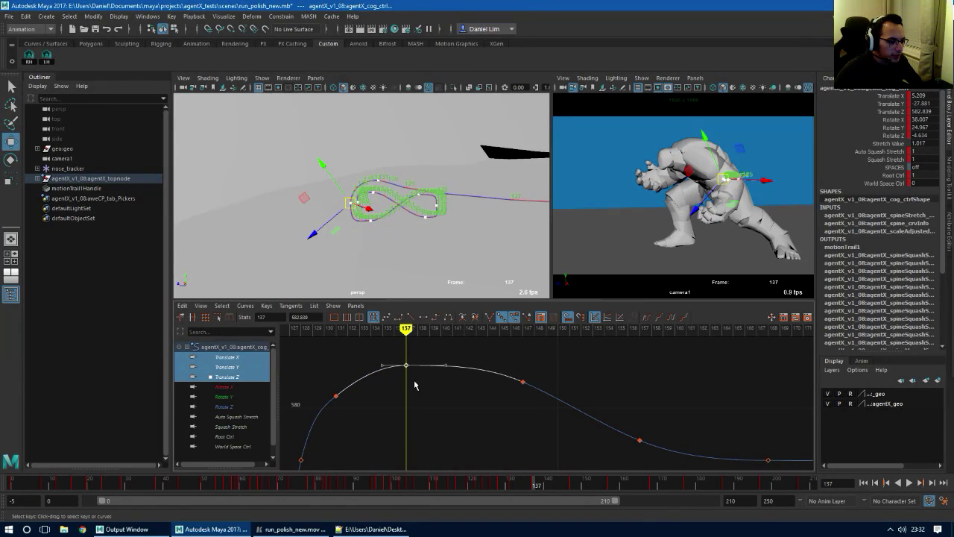
middle_click_drag(406, 401, 405, 390, "shift")
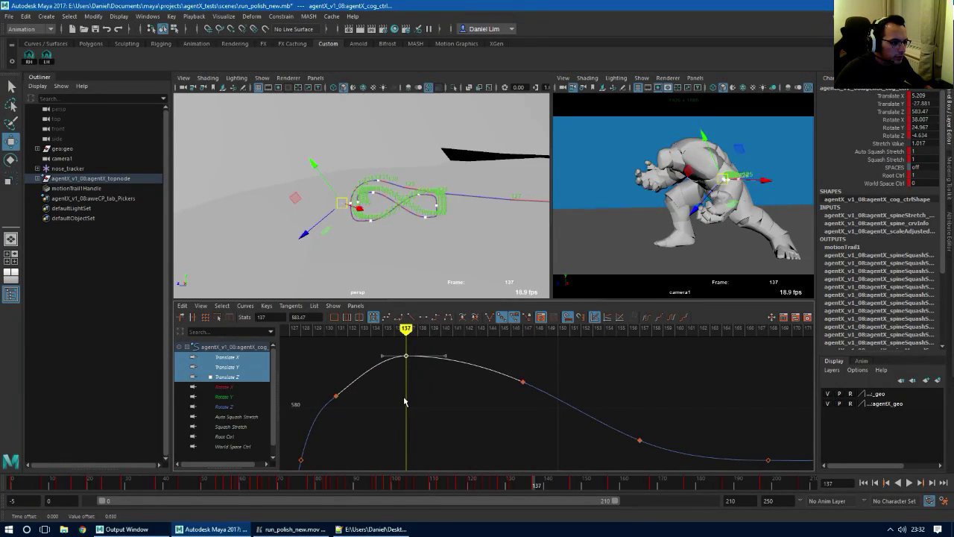
Delete the cog's Translate Z key at frame 131 and reshape the tangent of the key at frame 128
left_click(335, 396)
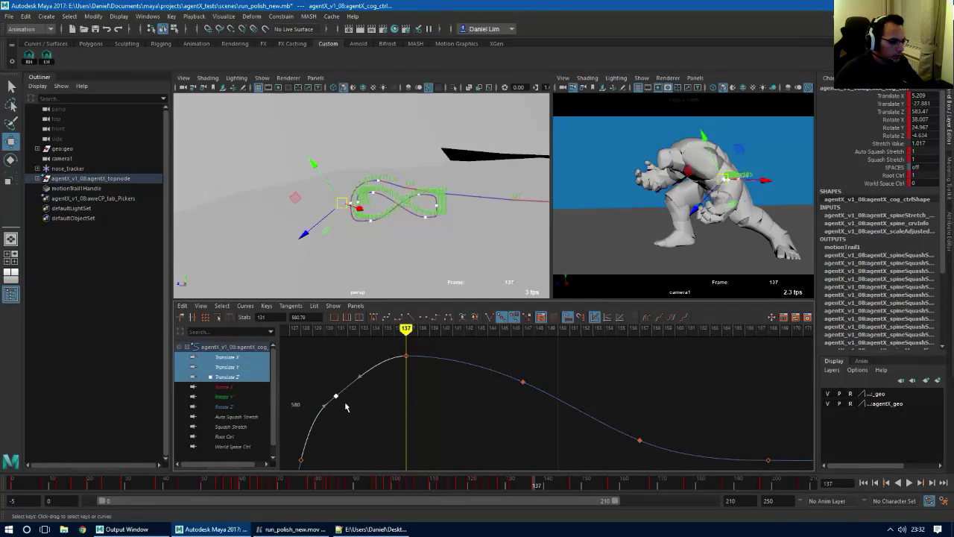
key("Delete")
middle_click_drag(372, 420, 478, 387, "alt")
right_click_drag(469, 386, 475, 403, "alt+shift")
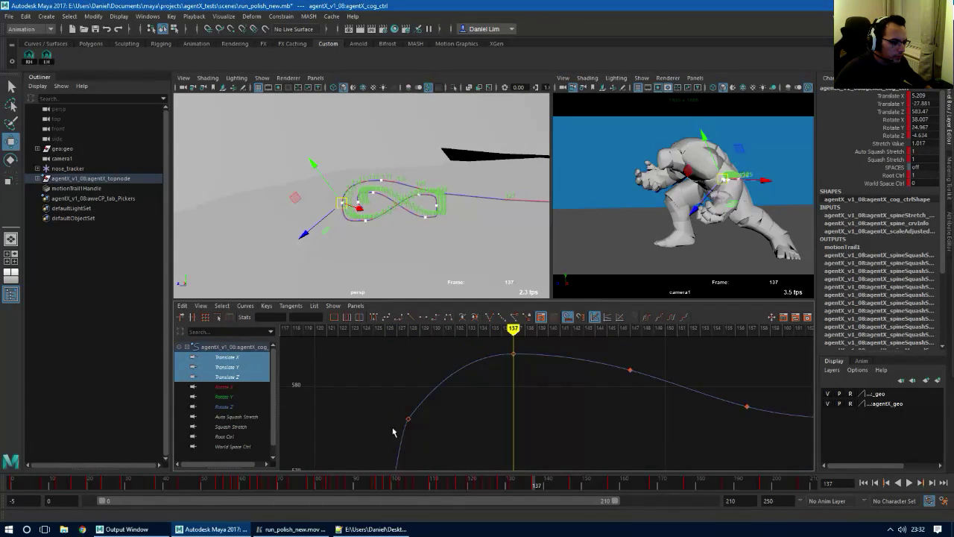
left_click_drag(433, 431, 397, 410)
middle_click_drag(399, 448, 399, 454)
Adjust the tangent of the cog's Translate Z key at frame 147 to smooth the descent from the peak
middle_click_drag(548, 415, 507, 402, "alt")
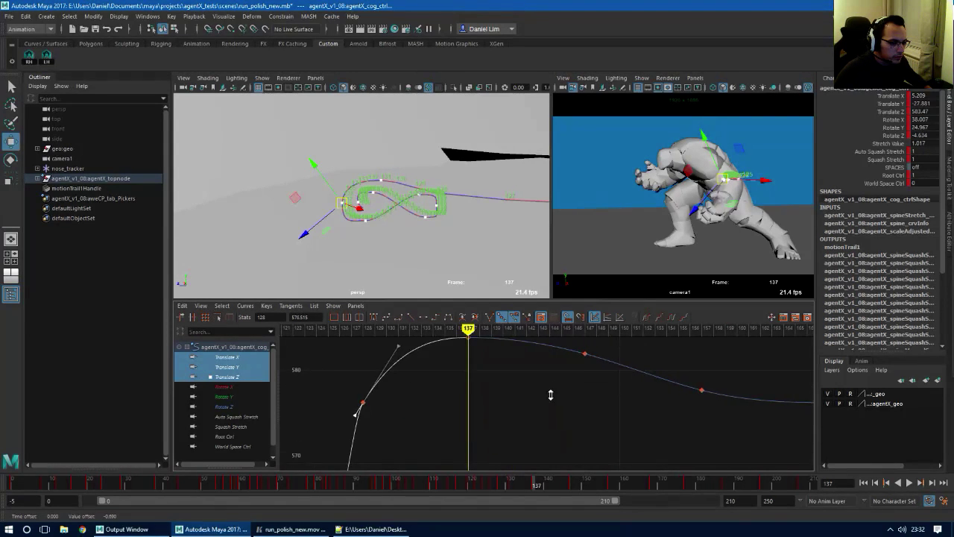
right_click_drag(550, 395, 565, 404, "alt")
left_click_drag(563, 354, 592, 391)
middle_click_drag(603, 405, 604, 406)
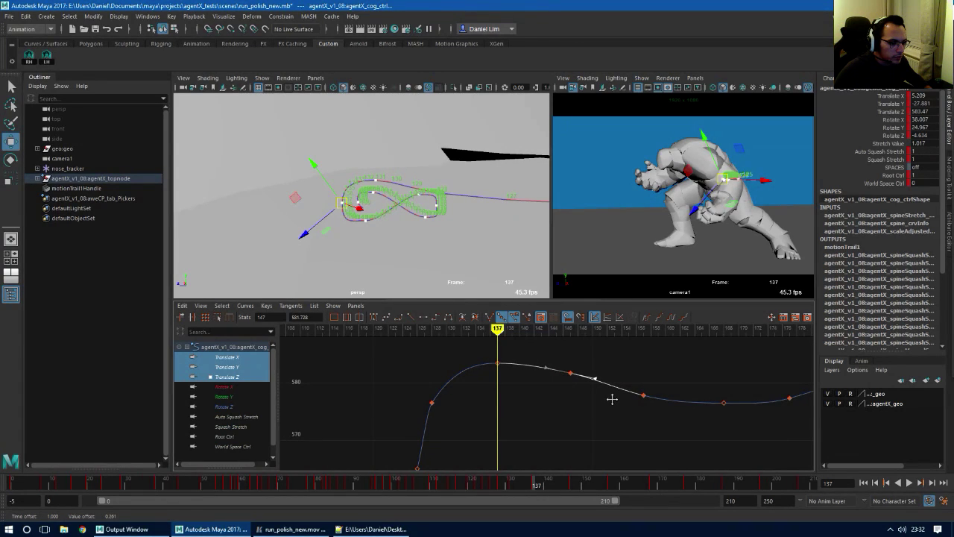
Make the tangent of the Translate Z key at frame 157 slightly shallower
middle_click_drag(682, 426, 535, 430, "alt")
left_click_drag(488, 391, 513, 413)
right_click_drag(535, 419, 565, 420, "alt")
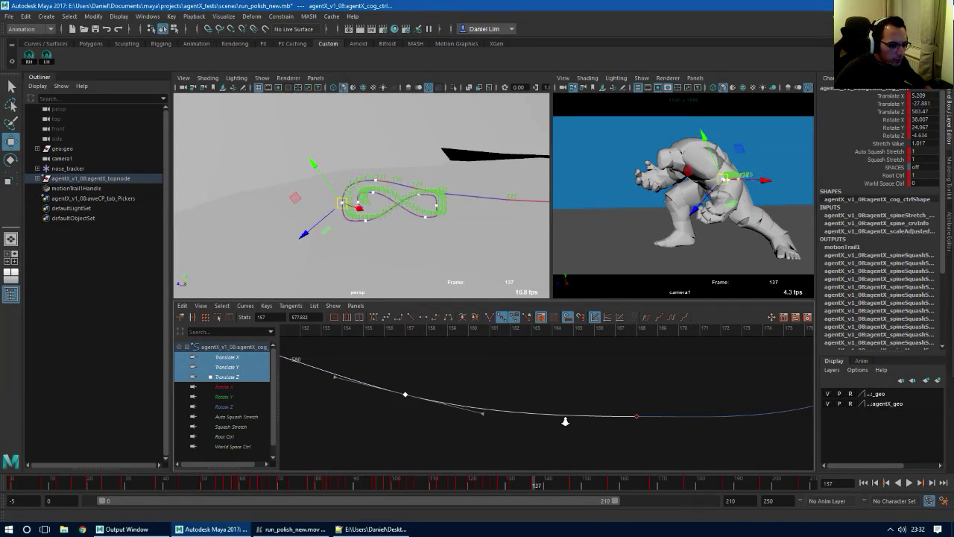
left_click_drag(504, 397, 477, 432)
middle_click_drag(501, 439, 515, 428)
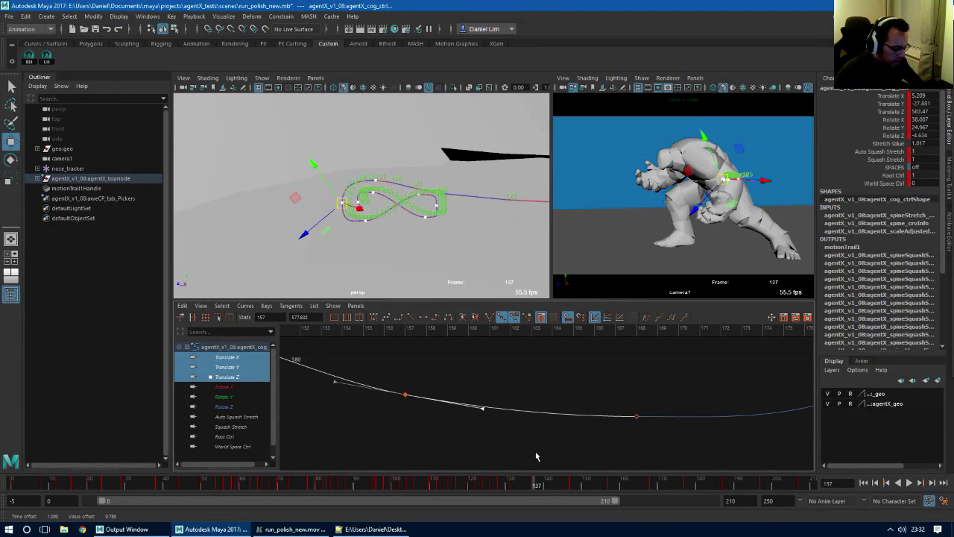
Lower the Translate Z key at frame 168 to 575.537 and adjust its incoming tangent while checking the motion trail
left_click(575, 480)
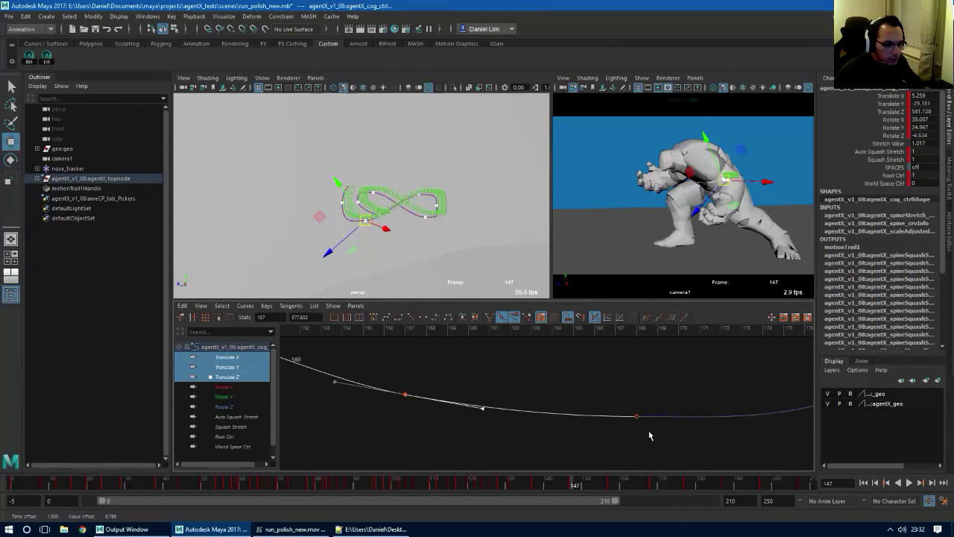
left_click_drag(618, 399, 651, 434)
middle_click_drag(636, 426, 636, 439, "shift")
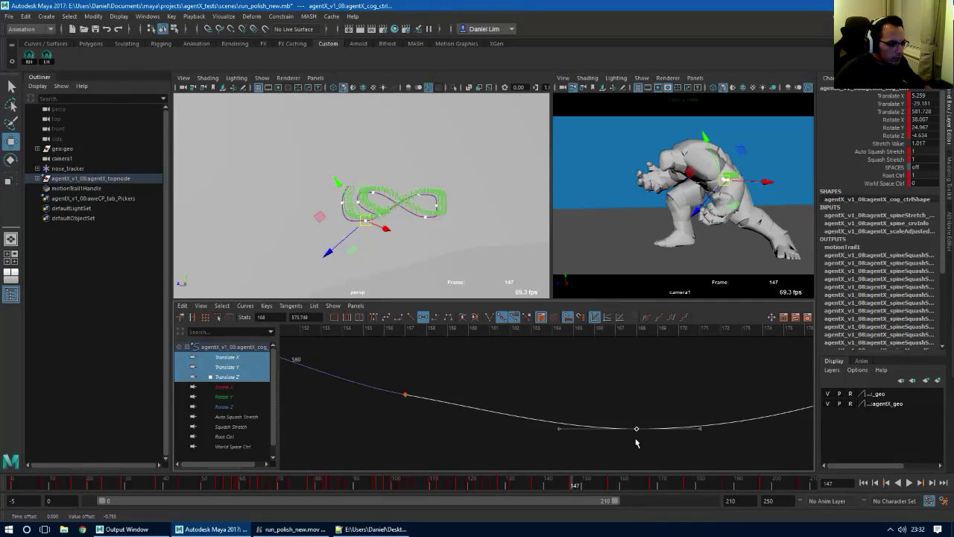
left_click(636, 332)
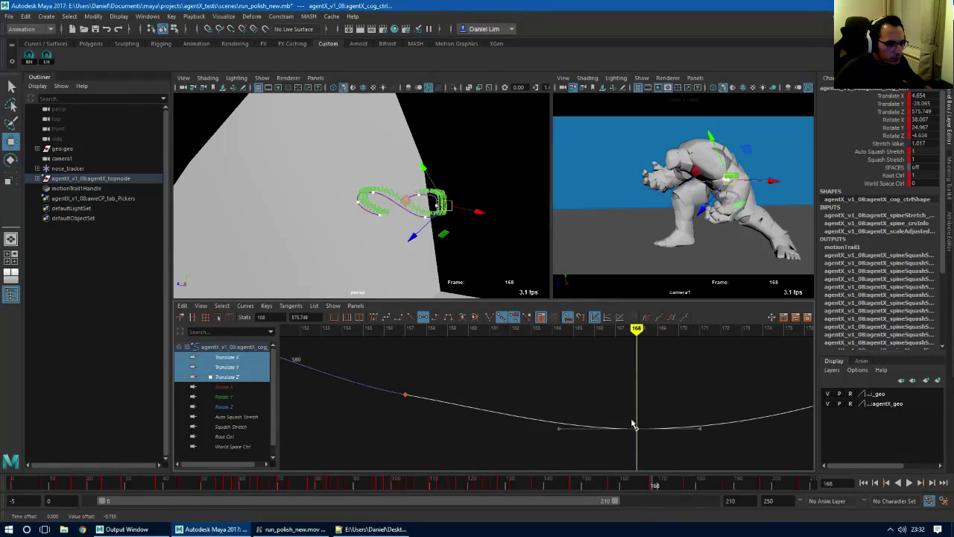
middle_click_drag(638, 458, 633, 446, "shift")
left_click_drag(555, 446, 557, 447)
middle_click_drag(536, 443, 536, 442)
Refine the tangents of the Translate Z keys at frames 157 and 187, making the one at 187 shallower
scroll(507, 439, "down", 5)
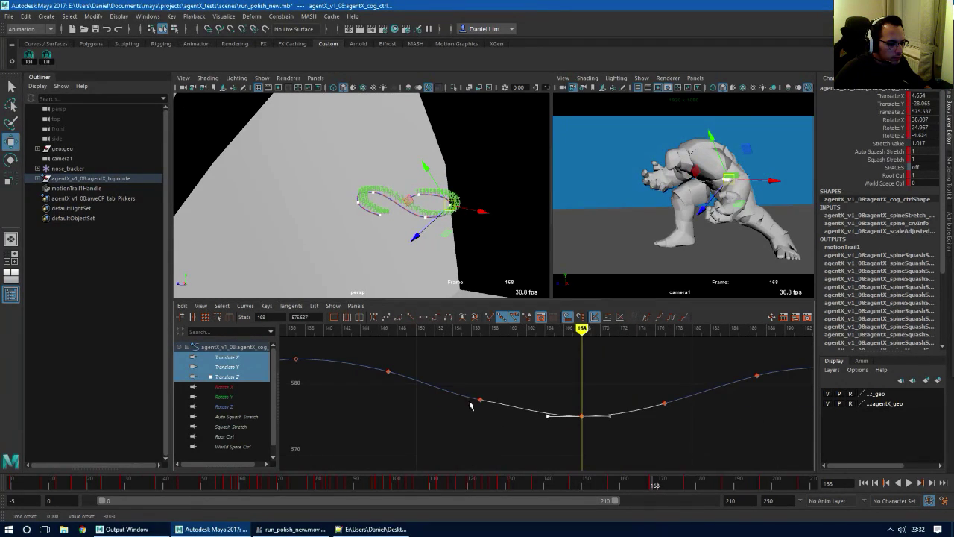
left_click(480, 400)
middle_click_drag(521, 430, 616, 421)
right_click_drag(616, 421, 550, 442, "alt")
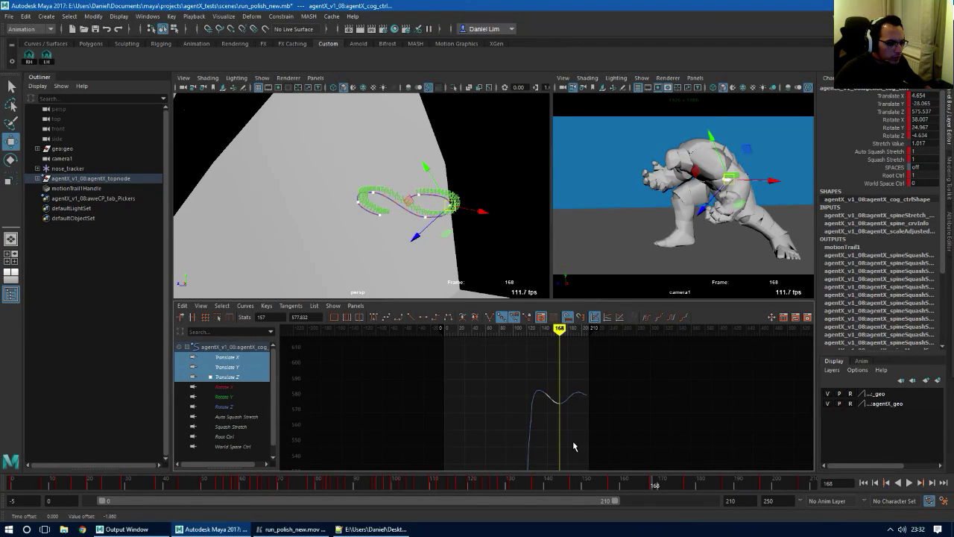
middle_click_drag(605, 424, 536, 403, "alt")
right_click_drag(481, 409, 544, 406, "alt")
middle_click_drag(446, 435, 595, 399, "alt")
right_click_drag(479, 415, 524, 418, "alt")
middle_click_drag(499, 412, 525, 419, "alt")
left_click_drag(492, 351, 553, 405)
left_click_drag(490, 381, 508, 410)
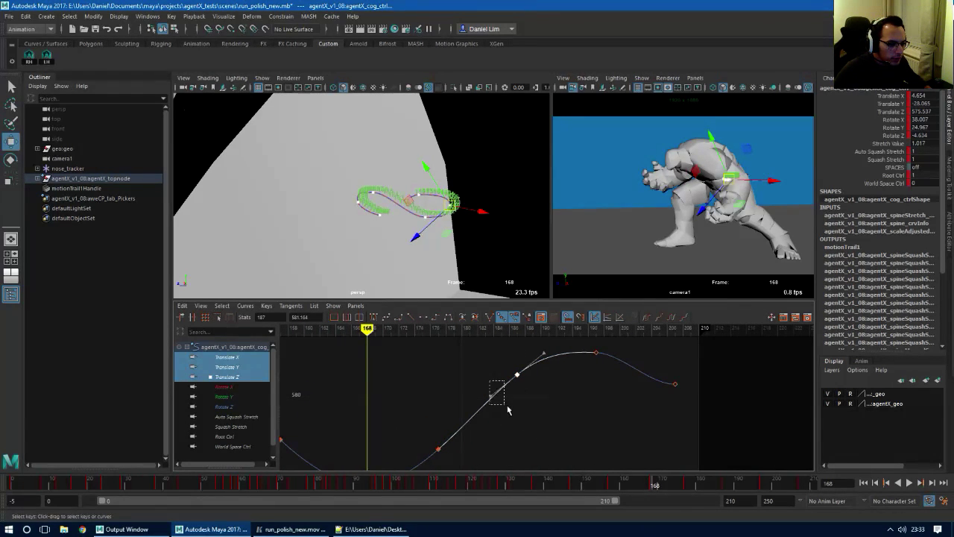
middle_click_drag(479, 417, 471, 420)
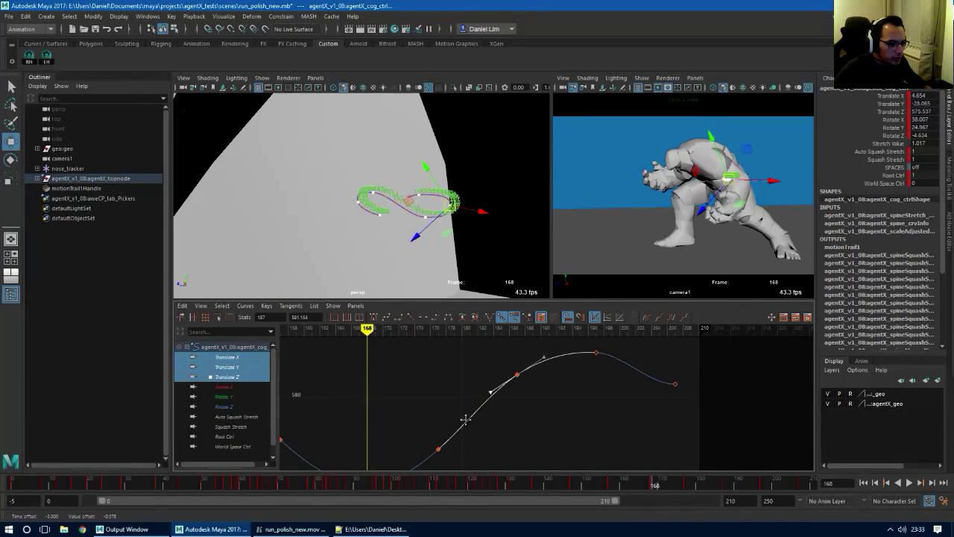
Play back the animation to review the cog's motion, select its last Translate Z key and go to frame 207
left_click(596, 352)
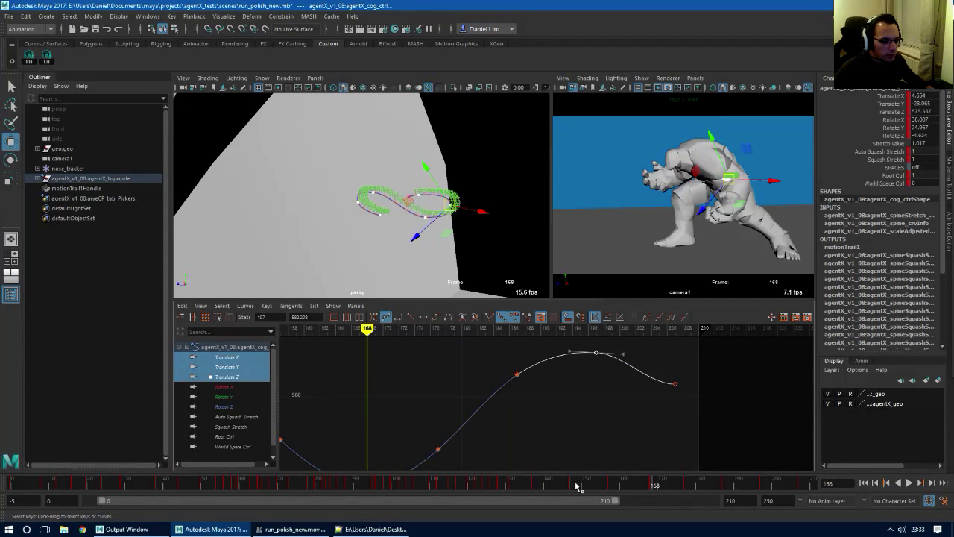
key("alt+v")
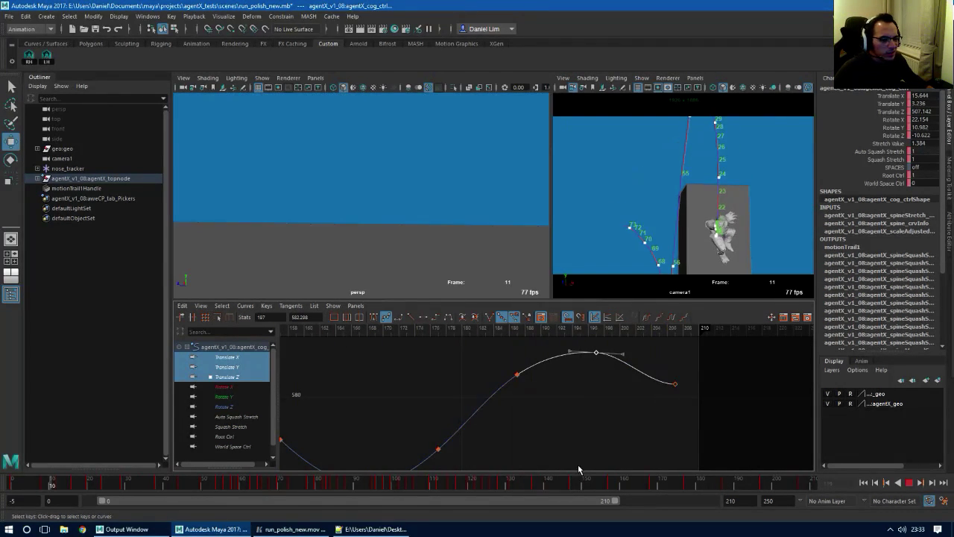
right_click_drag(637, 441, 626, 423, "alt")
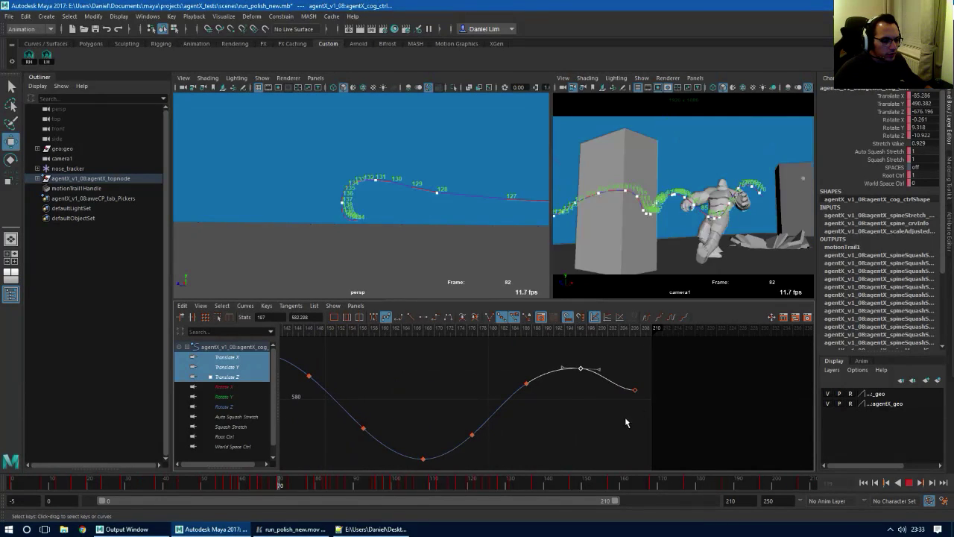
left_click_drag(644, 378, 622, 415)
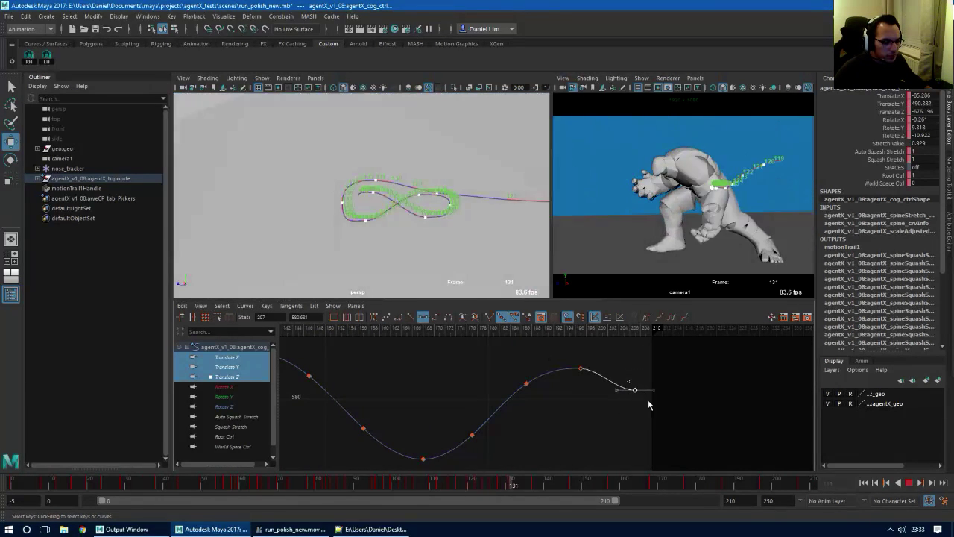
left_click(803, 486)
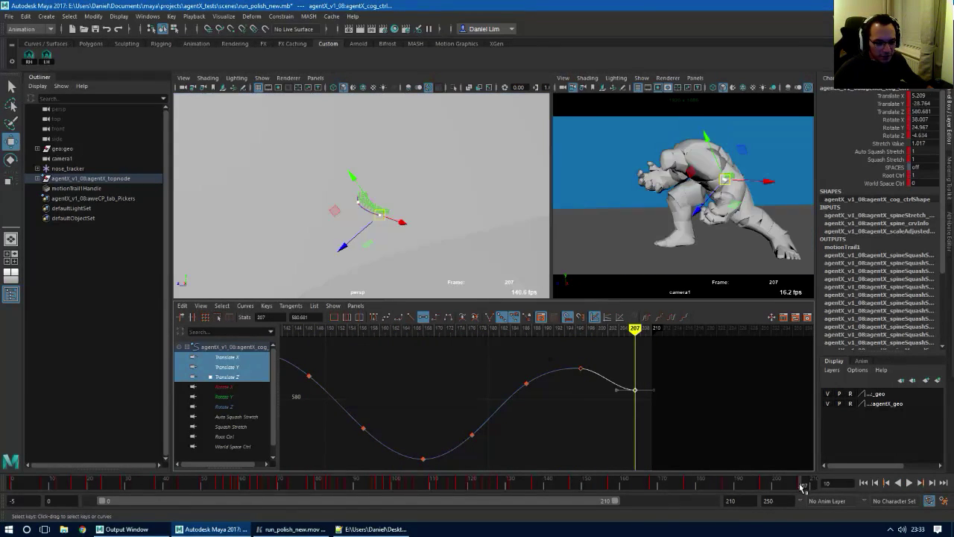
Try to shift the cog's last keys from frame 207 to the end of the playback range in the timeline
left_click_drag(801, 484, 810, 485)
key("alt+comma")
key("alt+comma")
key("alt+comma")
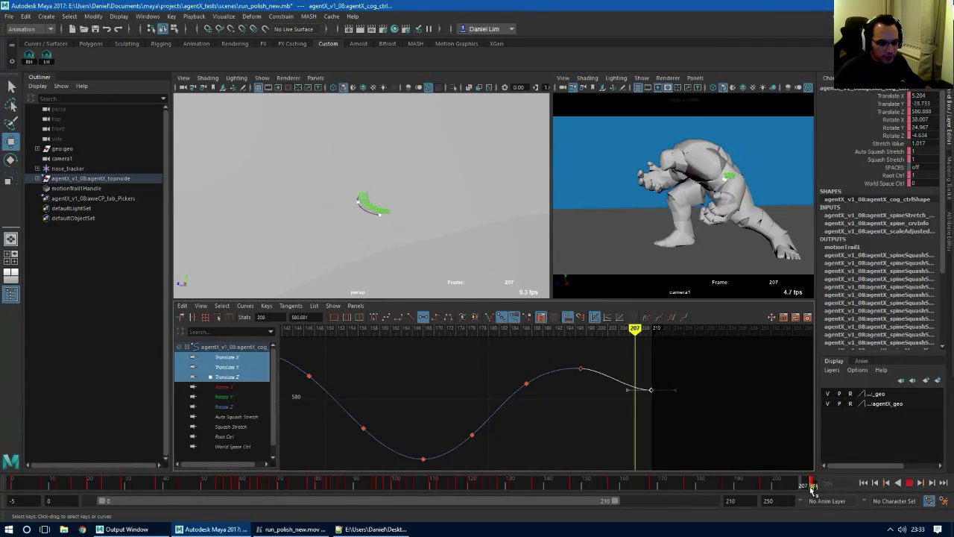
left_click_drag(811, 490, 813, 489)
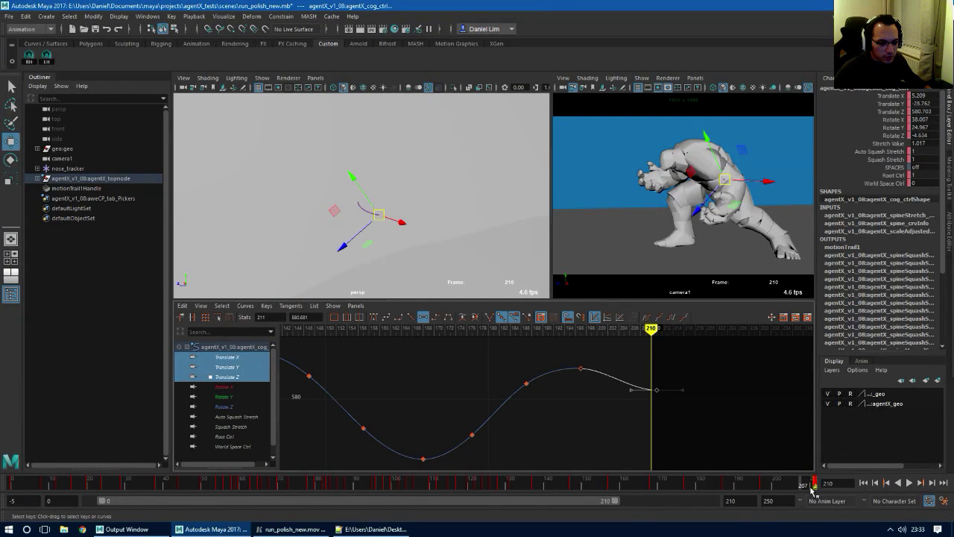
double_click(797, 488)
left_click_drag(796, 488, 810, 488)
Extend the playback range to frame 228 and move the cog's keys at frame 211 to frame 210
left_click_drag(618, 502, 662, 500)
left_click(780, 484)
left_click(744, 484)
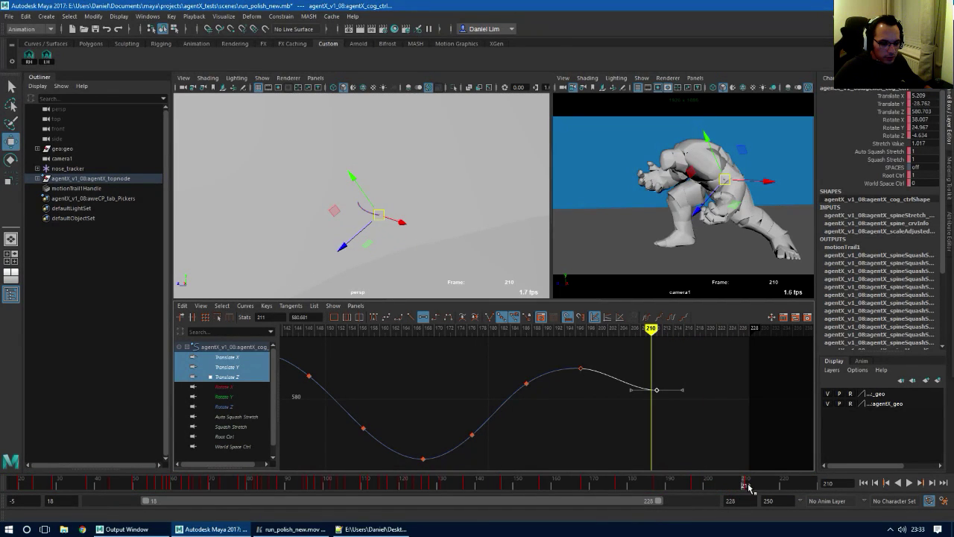
left_click(751, 485, "shift")
double_click(749, 484)
left_click(748, 486, "shift")
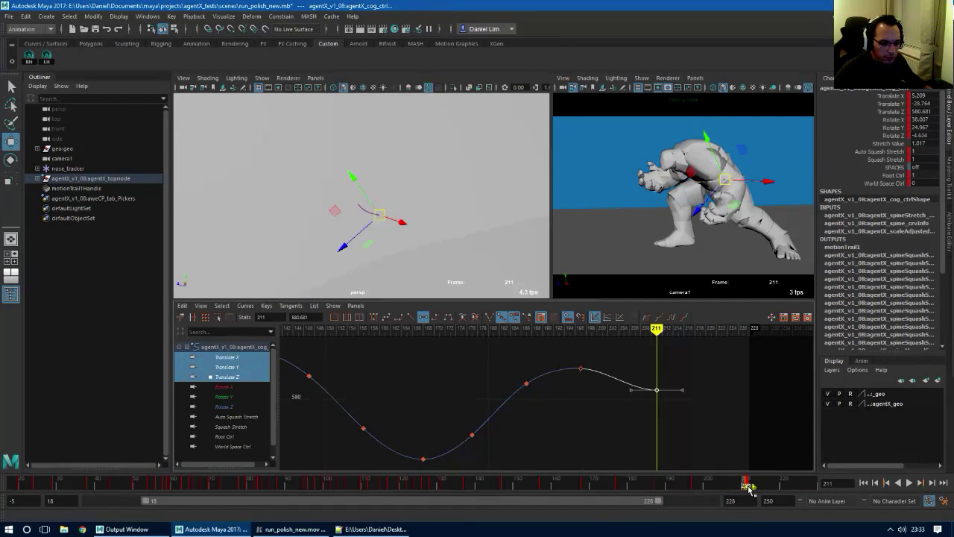
left_click_drag(744, 487, 744, 487)
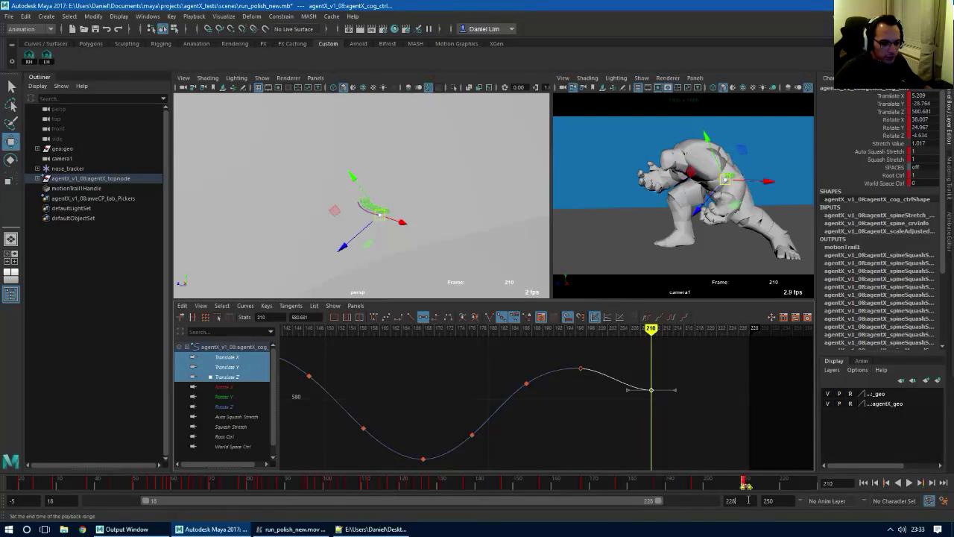
Set the playback range to start at frame 0 and end at frame 210
type("210")
key("Return")
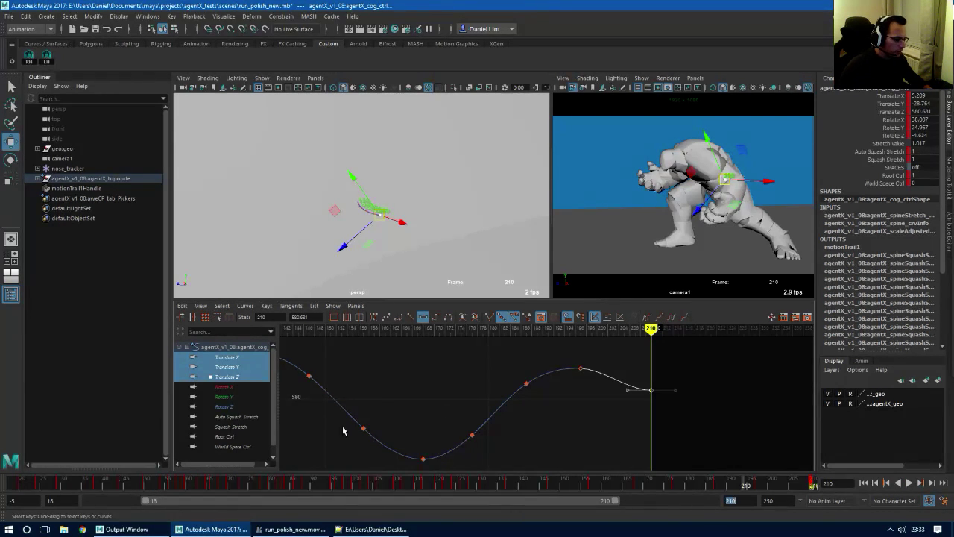
double_click(51, 502)
type("0")
key("Return")
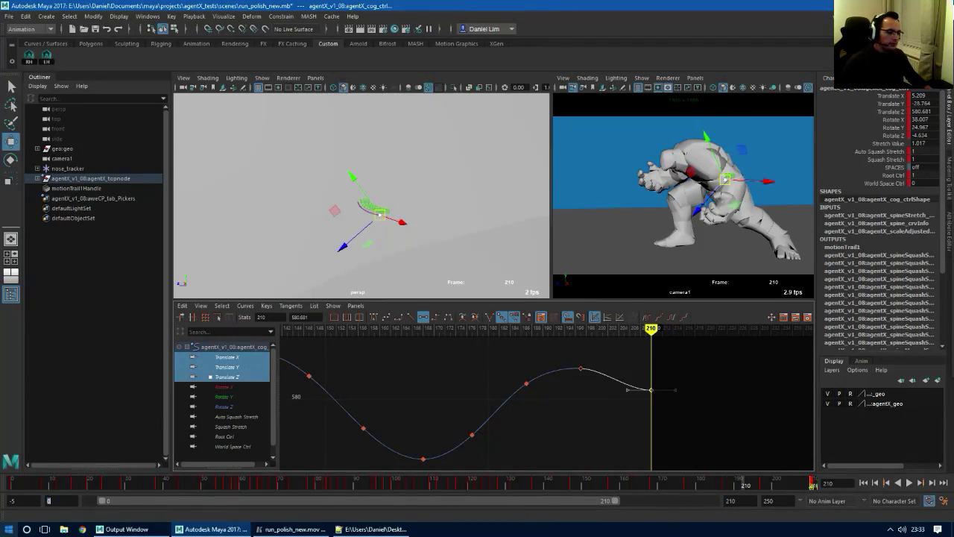
Isolate the cog's Translate Y curve and frame its keys from the landing through frame 210
right_click_drag(641, 417, 434, 441, "alt")
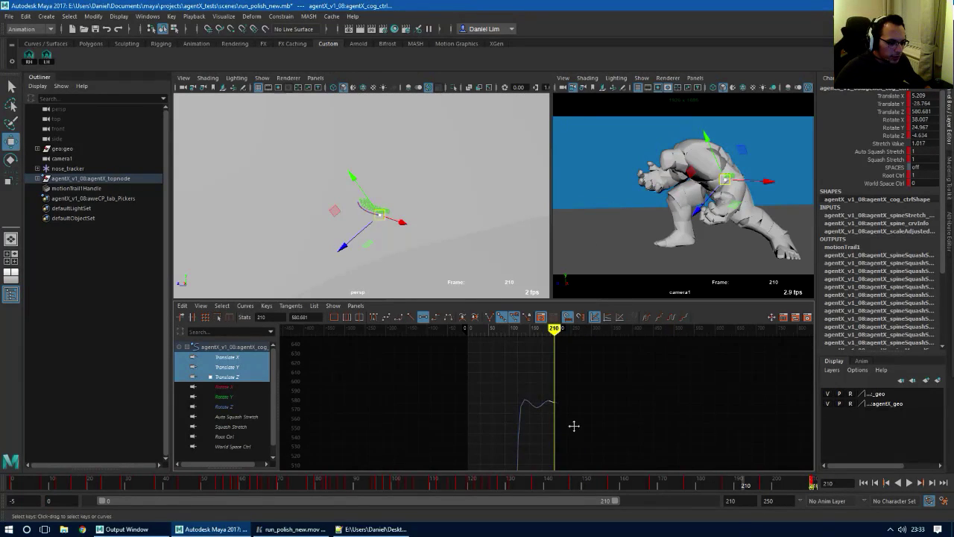
middle_click_drag(573, 426, 525, 349, "alt")
middle_click_drag(512, 423, 490, 423, "alt")
right_click_drag(491, 423, 488, 448, "alt+shift")
right_click_drag(437, 422, 477, 433, "alt+shift")
middle_click_drag(457, 440, 533, 379, "alt")
left_click(234, 368)
key("f")
right_click_drag(532, 379, 562, 433, "alt")
left_click_drag(548, 483, 434, 494)
key("f")
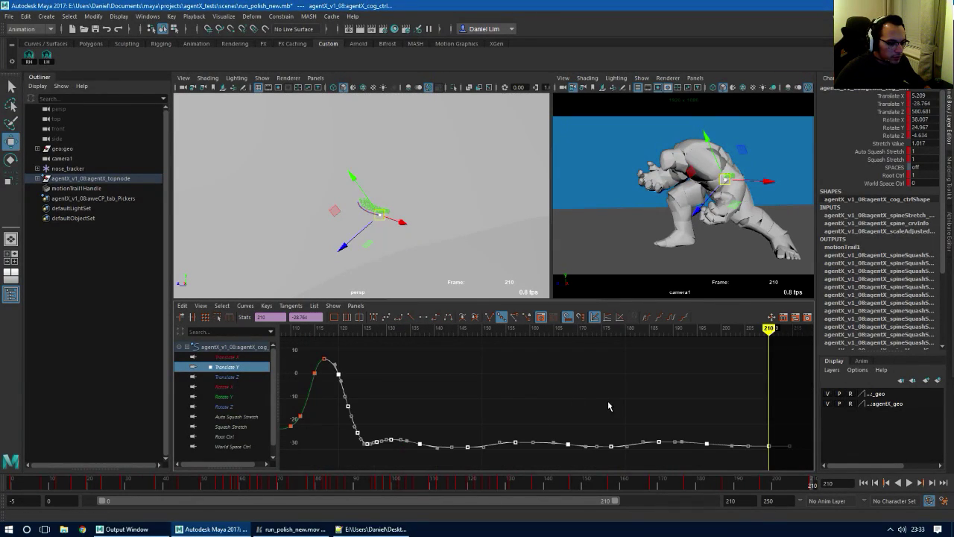
Hide the Outliner, enlarge the Graph Editor and frame the idle section of the Translate Y curve
left_click(11, 295)
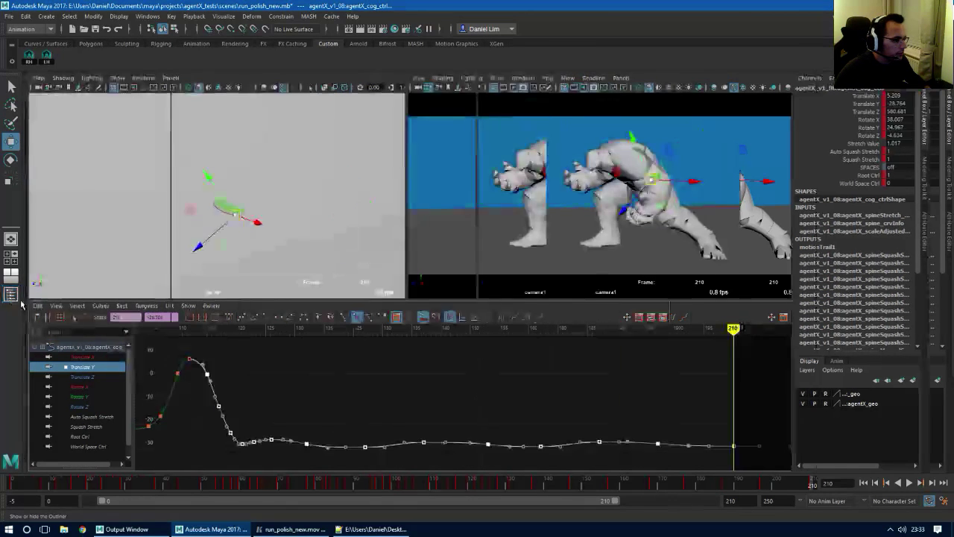
left_click_drag(451, 300, 451, 229)
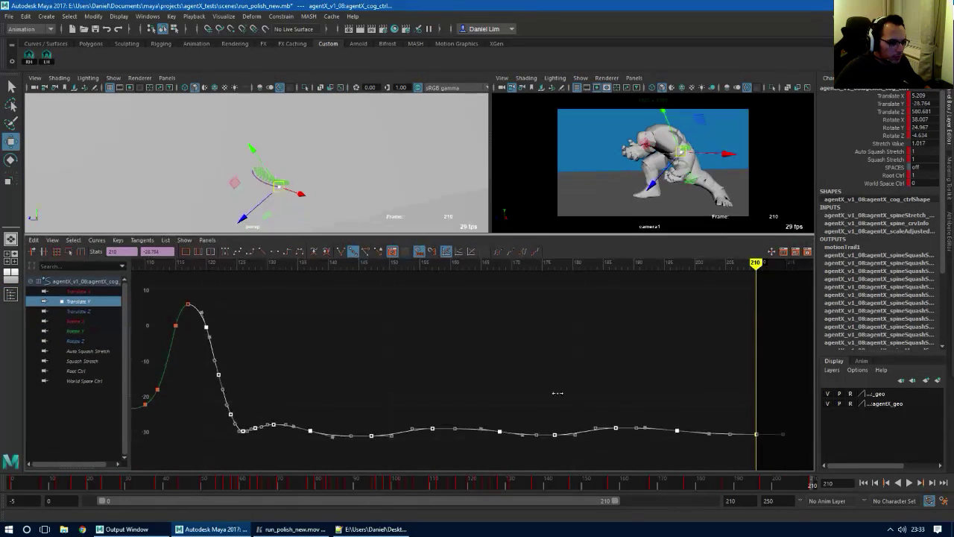
right_click_drag(558, 392, 488, 416, "alt")
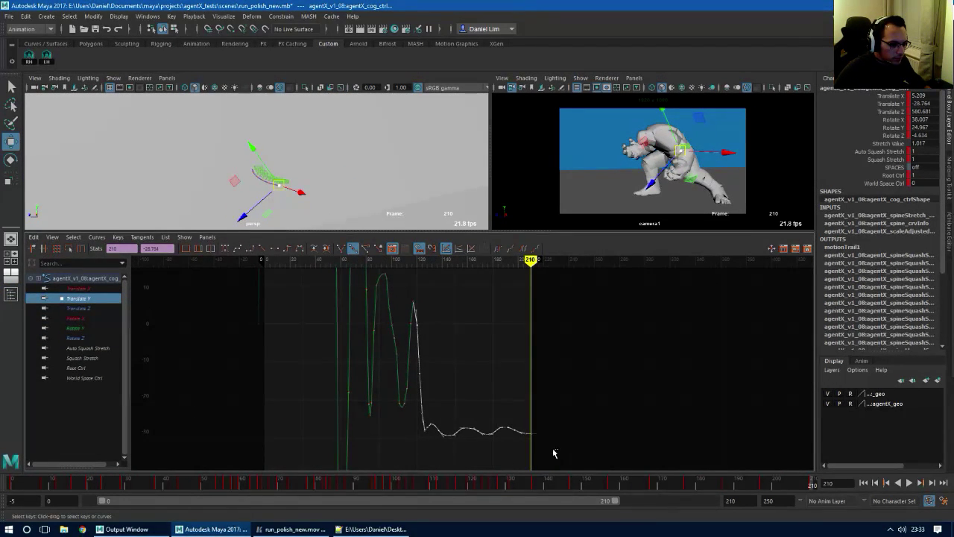
left_click_drag(428, 407, 428, 406)
key("f")
left_click(489, 455)
Steepen the tangent of the Translate Y key at frame 137 while checking the motion trail at frame 136
middle_click_drag(400, 396, 462, 400, "alt")
left_click_drag(356, 360, 298, 439)
left_click_drag(351, 392, 333, 448)
middle_click_drag(363, 439, 381, 438)
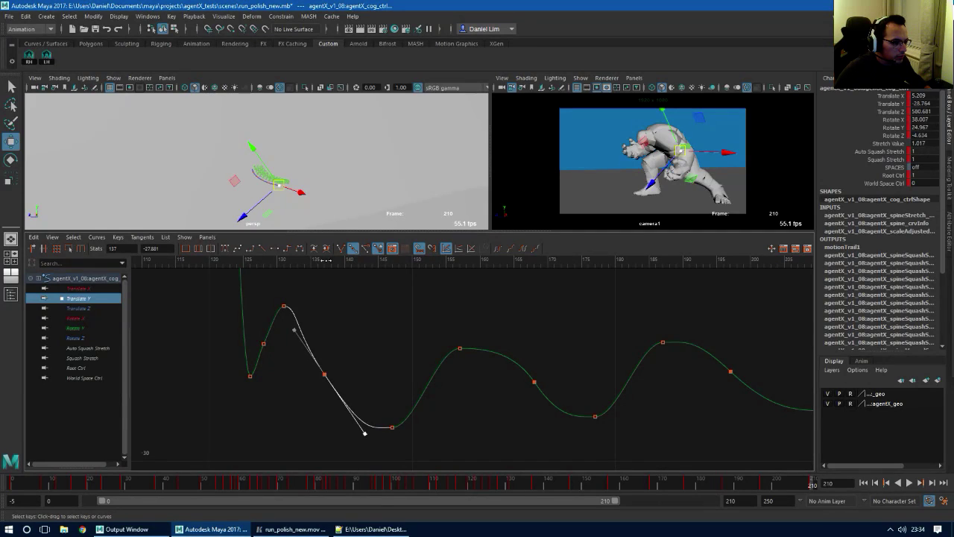
left_click_drag(326, 260, 318, 261)
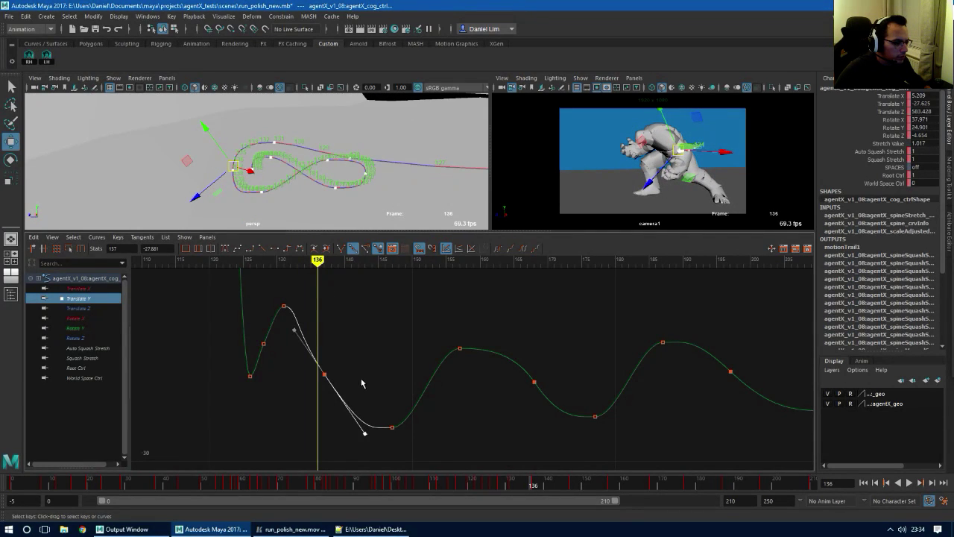
mouse_move(366, 460)
middle_mouse_down()
mouse_move(359, 465)
mouse_move(364, 459)
middle_mouse_up()
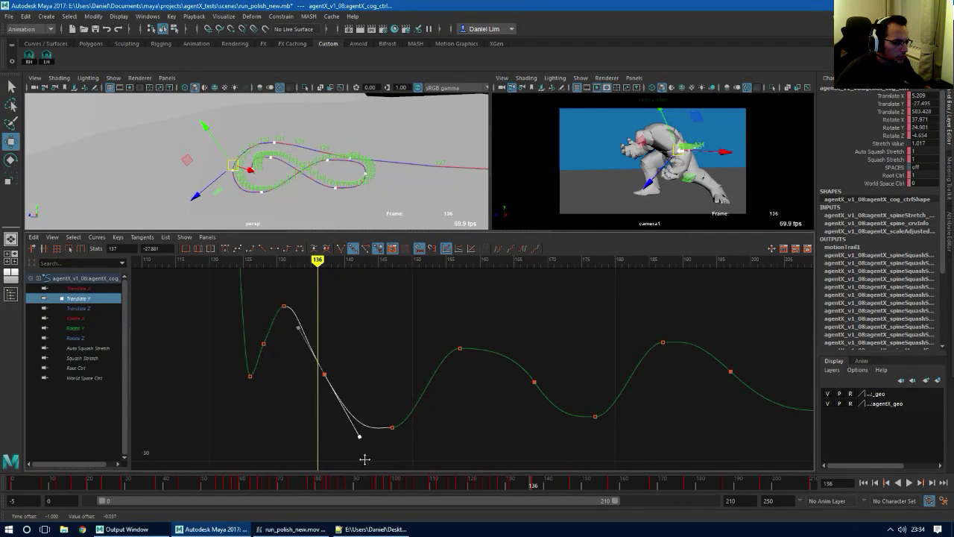
Steepen the tangent of the Translate Y key at frame 128 to round the rise toward the peak
left_click_drag(252, 333, 278, 358)
left_click(260, 358)
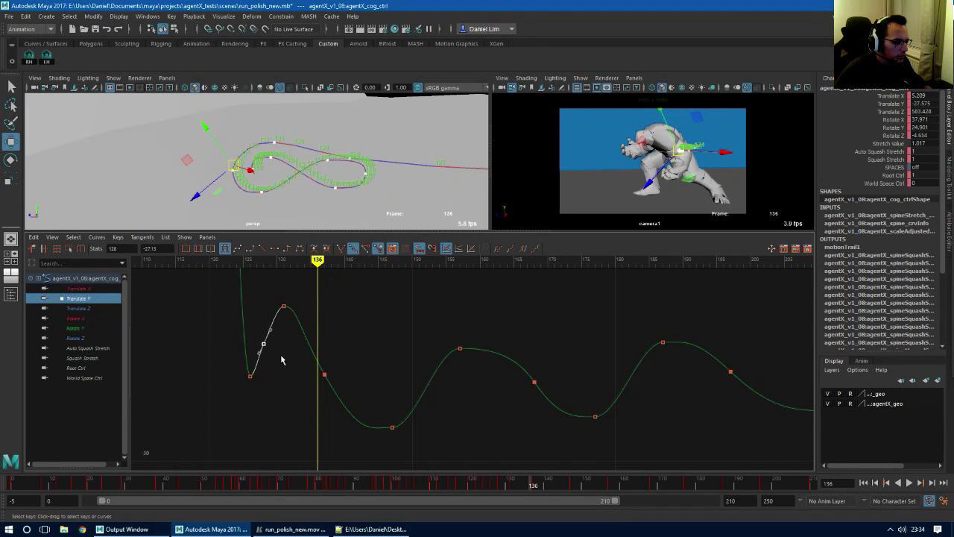
middle_click_drag(273, 331, 270, 326)
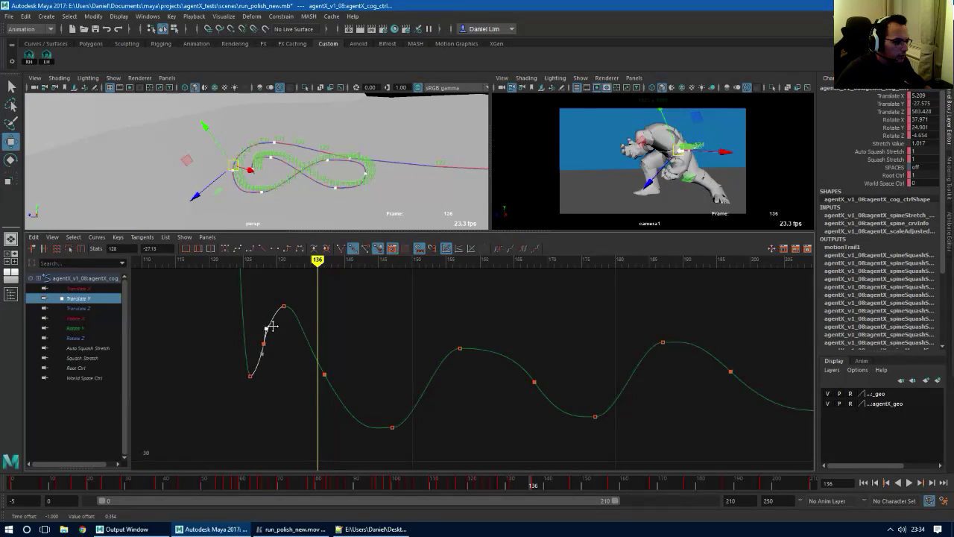
Flatten the tangent of the Translate Y key at frame 168 and refine the tangent of the key at frame 197
left_click_drag(433, 335, 513, 364)
left_click_drag(572, 349, 528, 407)
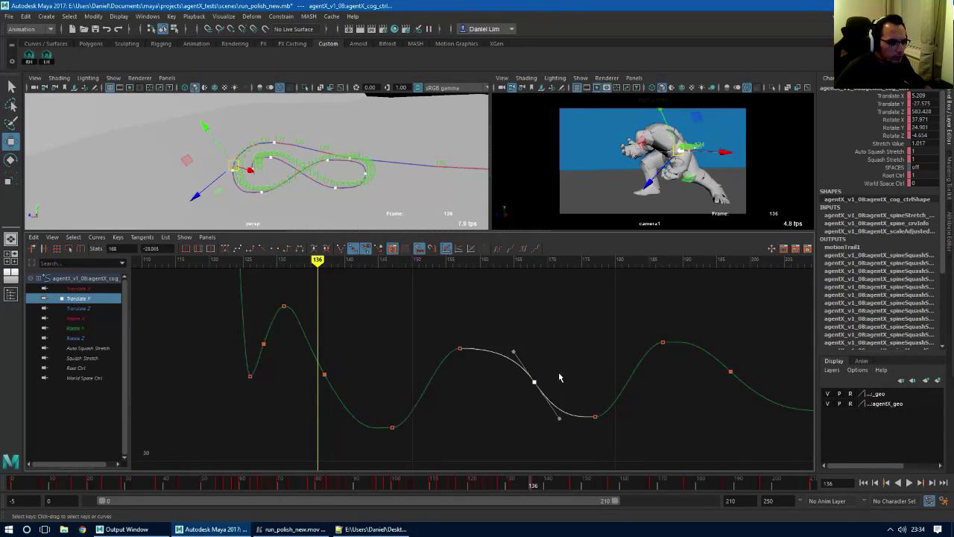
mouse_move(566, 433)
middle_mouse_down()
mouse_move(581, 424)
mouse_move(532, 452)
mouse_move(560, 422)
mouse_move(557, 430)
mouse_move(586, 426)
mouse_move(575, 432)
mouse_move(565, 416)
middle_mouse_up()
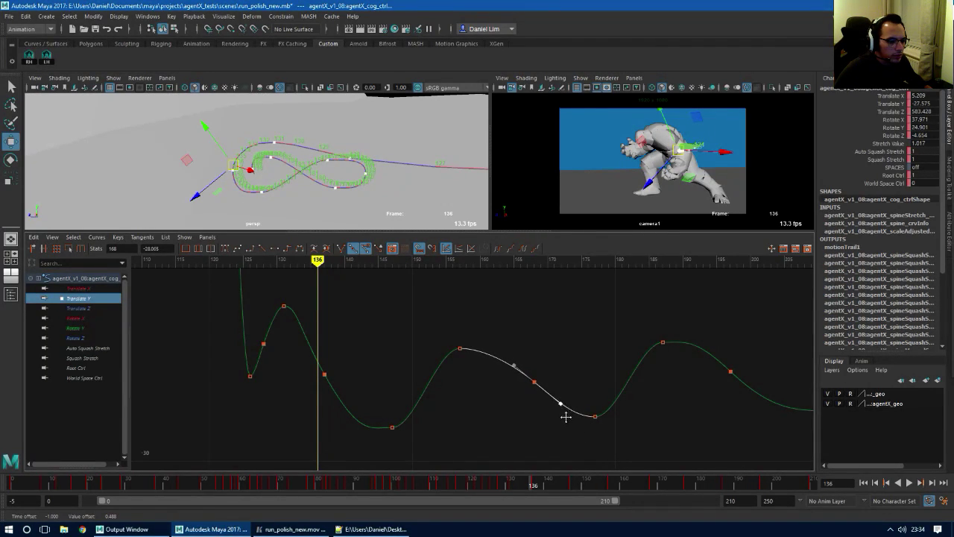
middle_click_drag(652, 416, 511, 422, "alt")
left_click_drag(607, 360, 576, 414)
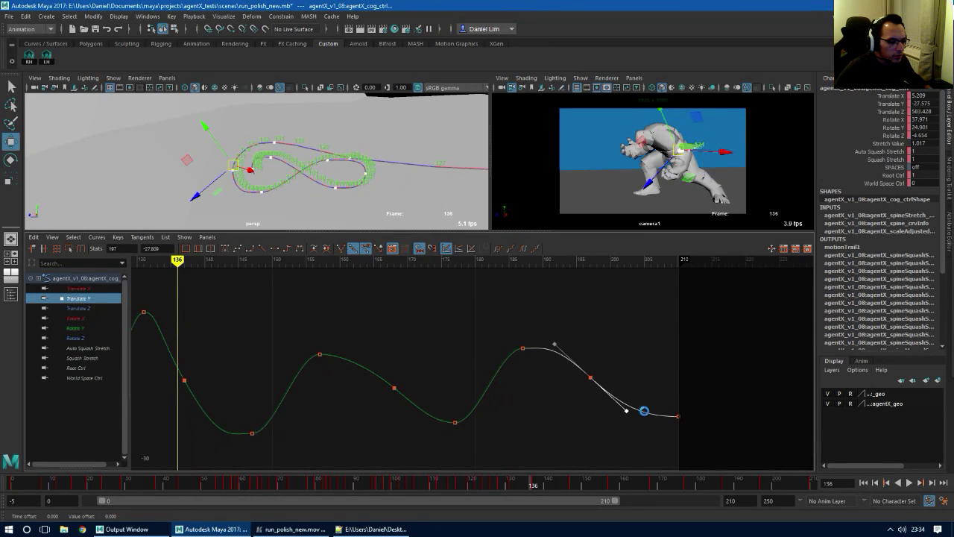
mouse_move(644, 411)
middle_mouse_down()
mouse_move(628, 422)
mouse_move(635, 417)
middle_mouse_up()
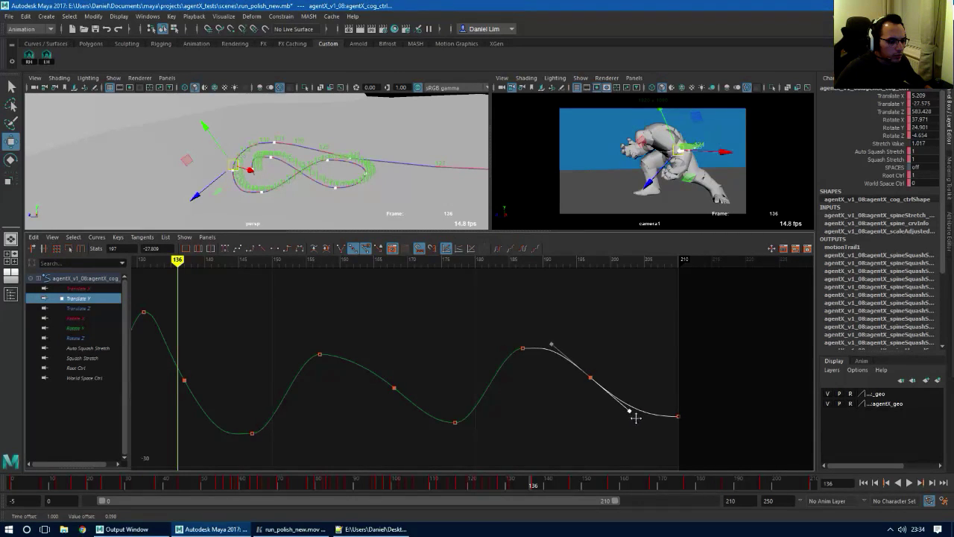
Scale the values of the Translate Y keys at frames 187, 197 and 210 to about 0.7 around the frame 197 key
left_click_drag(673, 416, 500, 303)
key("r")
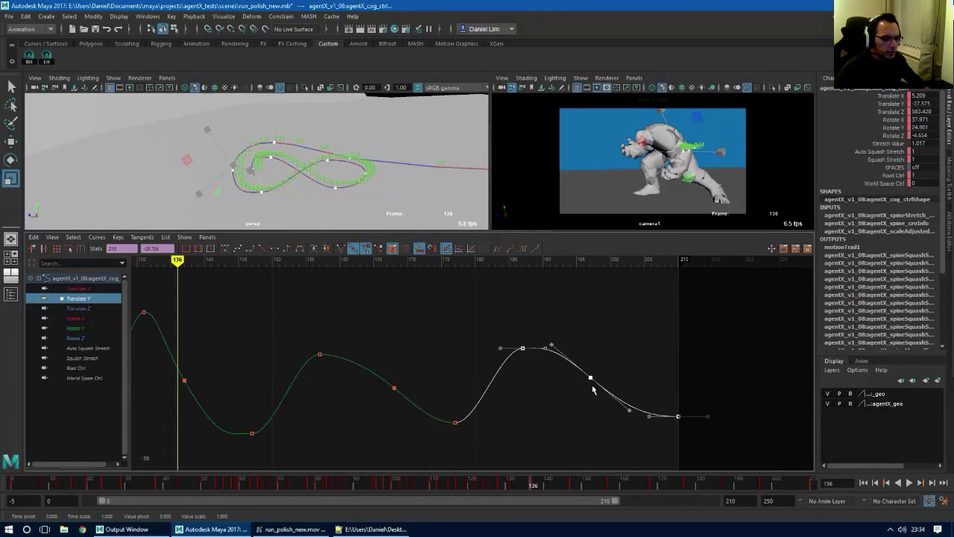
middle_click_drag(590, 382, 589, 388)
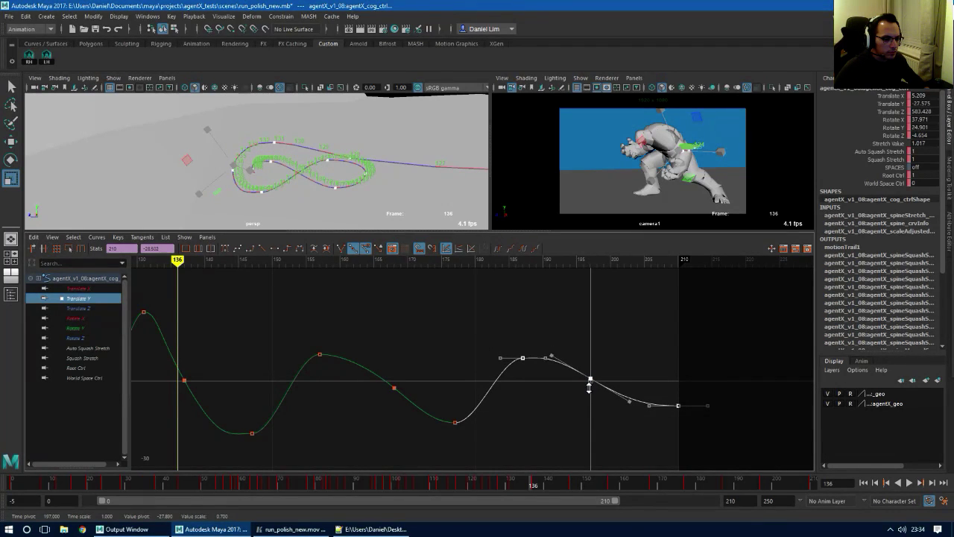
middle_click_drag(493, 443, 492, 444, "shift")
Adjust the height of the Translate Y low key at frame 177 and raise the low key at frame 147 slightly
left_click_drag(470, 449, 425, 409)
key("w")
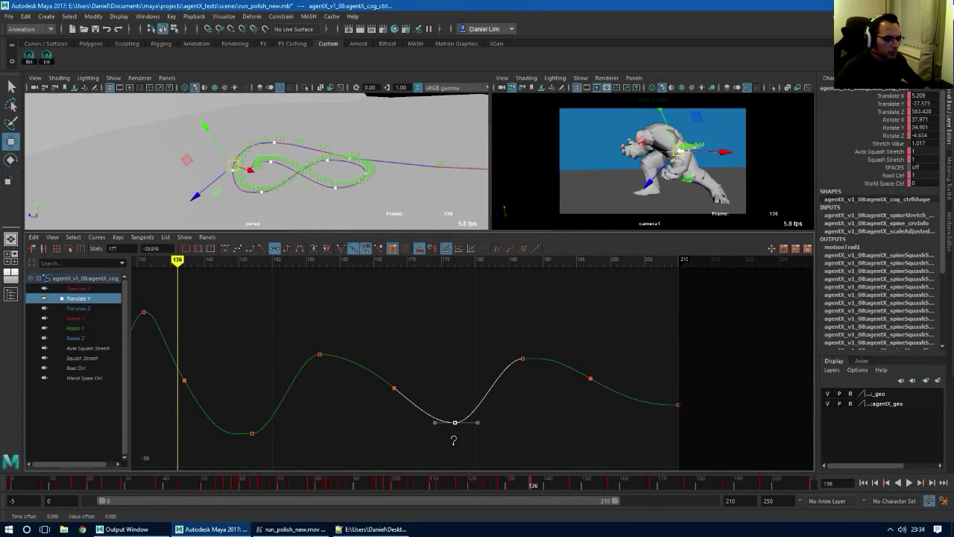
middle_click_drag(453, 444, 460, 441, "shift")
left_click_drag(280, 446, 214, 422)
middle_click_drag(244, 450, 244, 446, "shift")
Make the tangent of the Translate Y key at frame 137 slightly less steep
left_click_drag(191, 343, 175, 409)
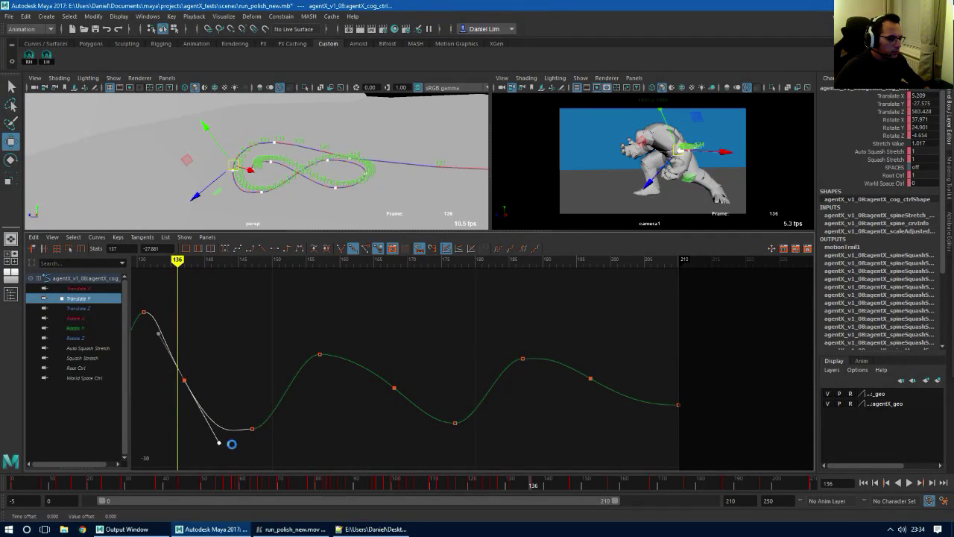
middle_click_drag(232, 445, 235, 443)
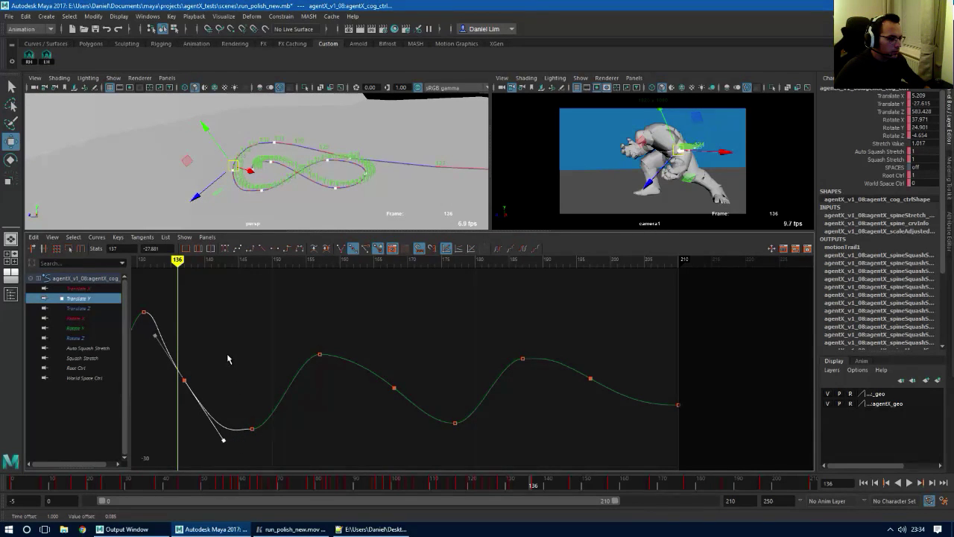
middle_click_drag(228, 356, 325, 349, "alt")
right_click_drag(332, 349, 332, 375, "alt+shift")
Isolate the cog's Translate Z curve and frame its idle keys from frame 137 through frame 210
left_click(90, 308)
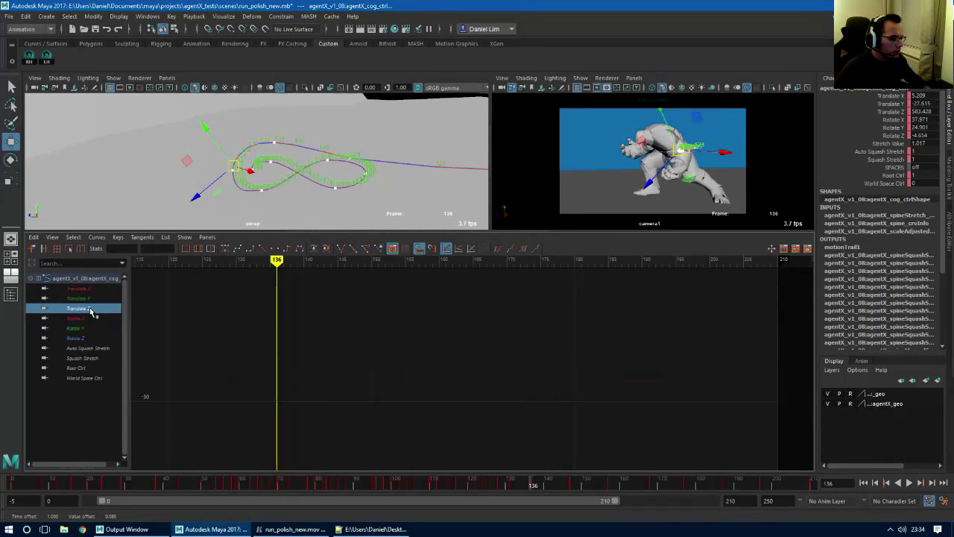
key("a")
middle_click_drag(592, 305, 437, 368, "alt")
key("f")
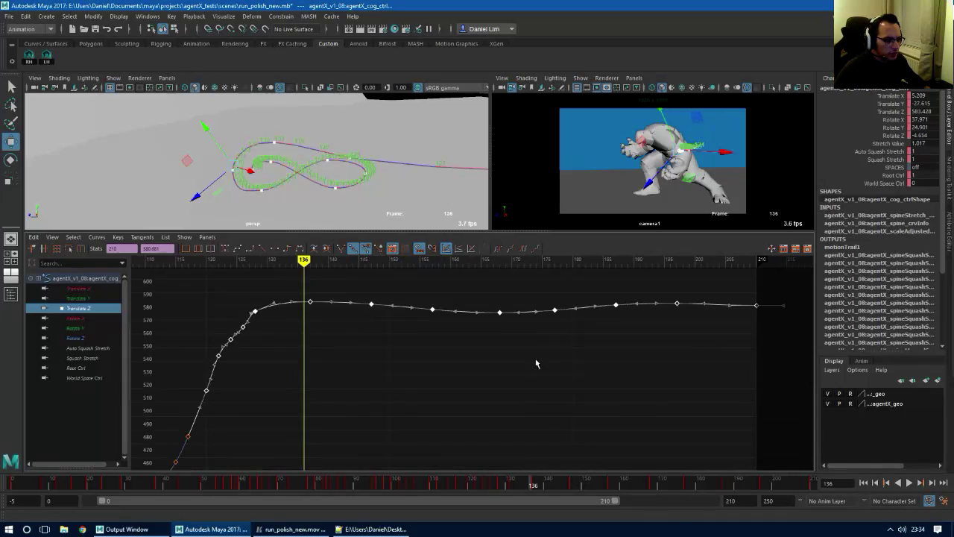
middle_click_drag(547, 340, 558, 391, "alt")
right_click_drag(636, 395, 595, 403, "alt+shift")
left_click_drag(429, 412, 428, 413, "ctrl+alt")
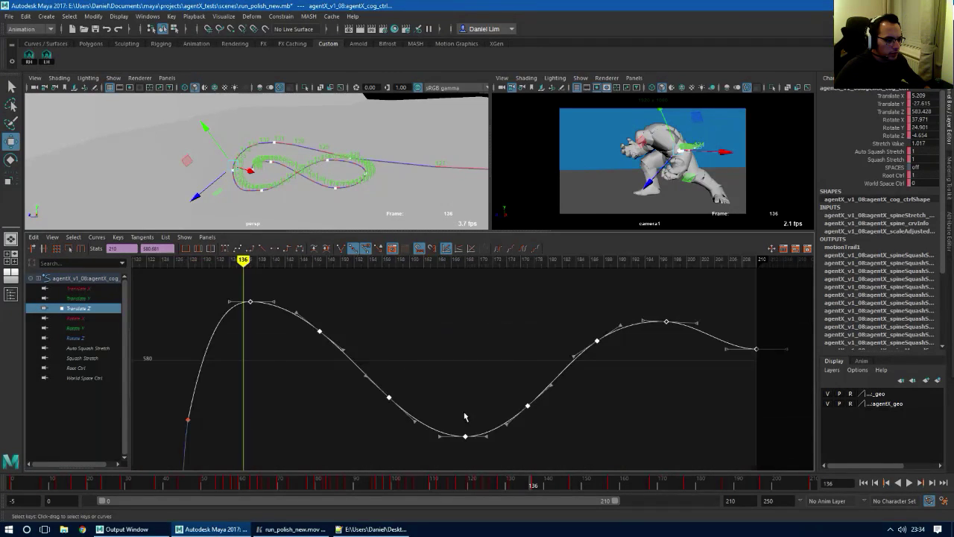
Play back the animation and hide motion trails in the camera1 view
left_click_drag(384, 485, 277, 484)
key("alt+v")
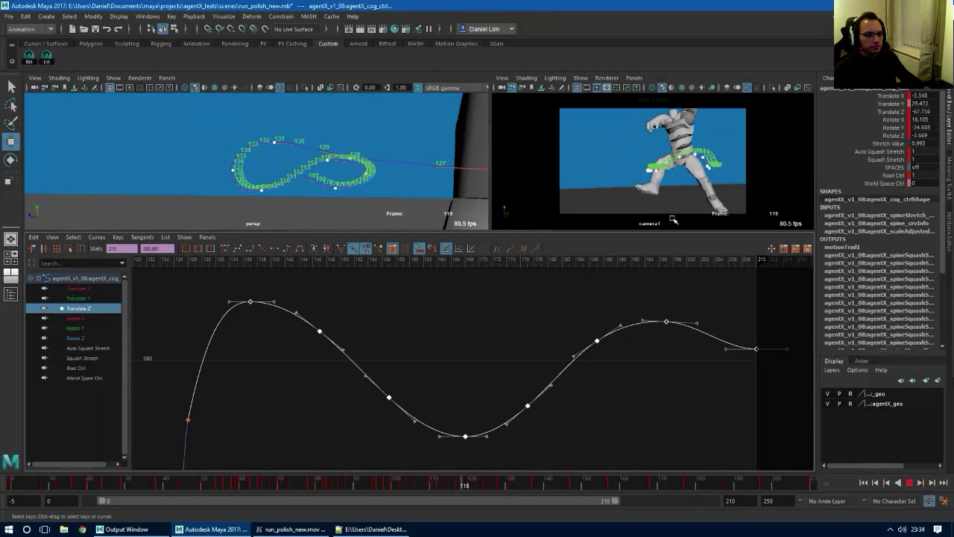
left_click(580, 78)
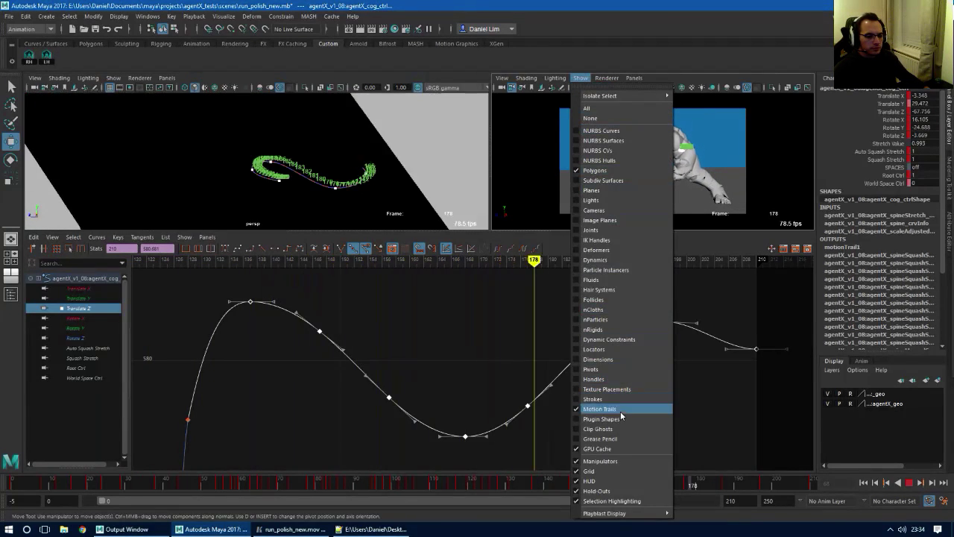
left_click(623, 410)
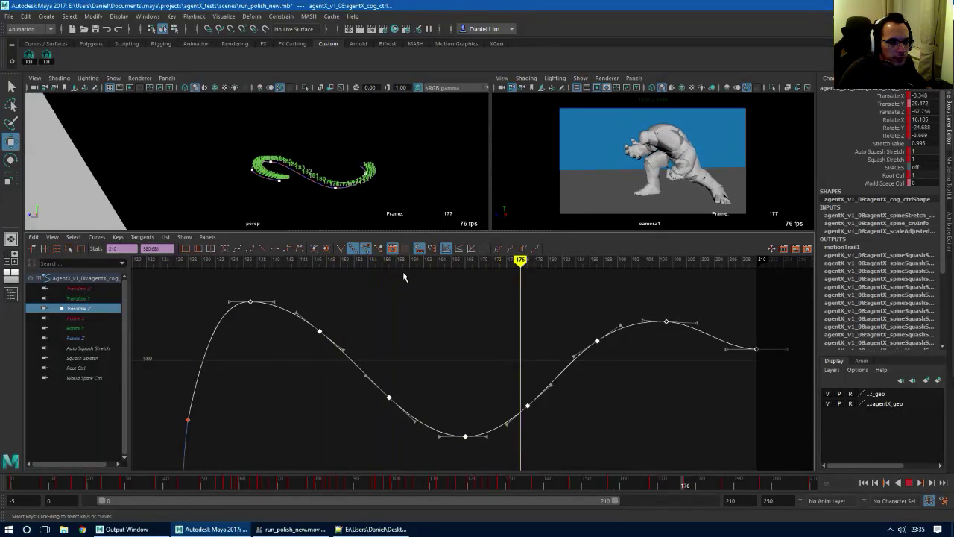
Review the landing and idle playback in a maximized camera1 view, restore the multi-panel layout and stop playback
key("space")
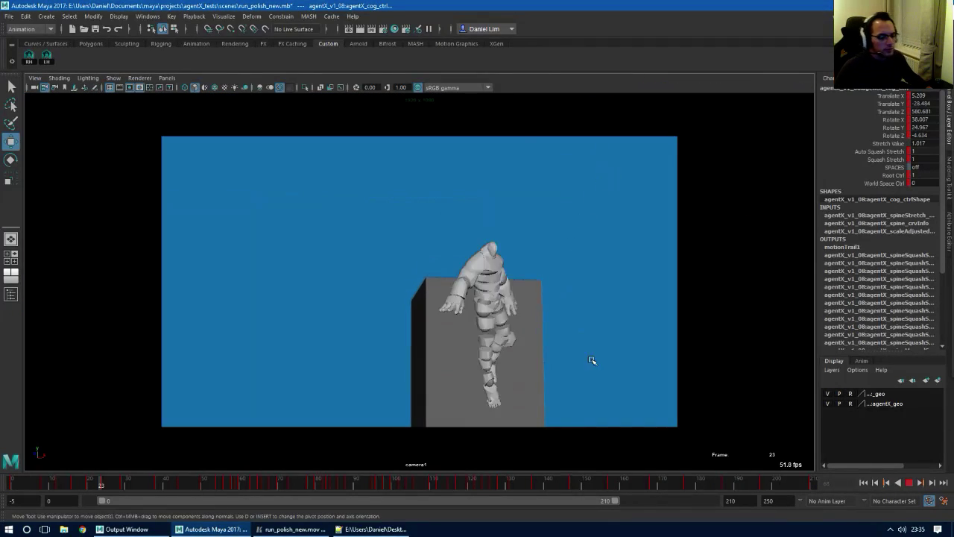
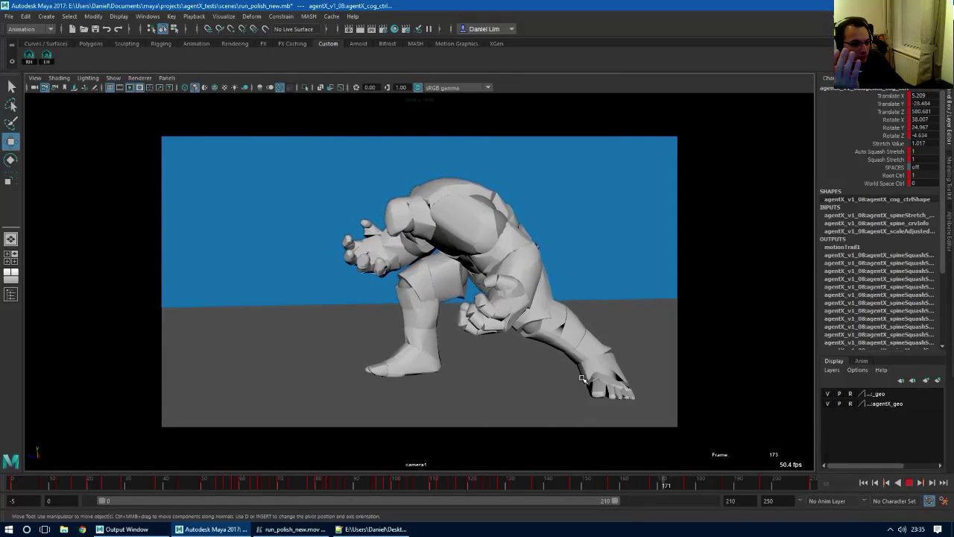
left_click(553, 485)
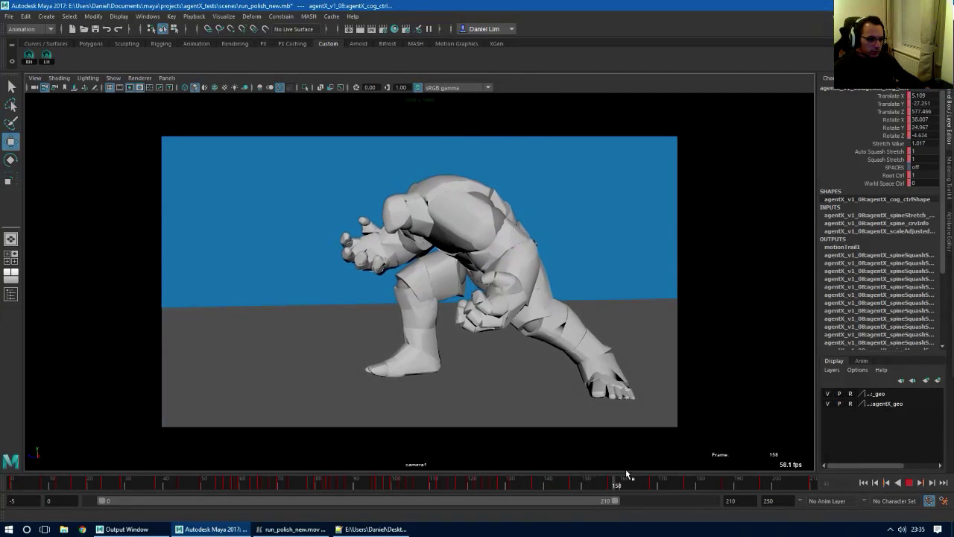
left_click(432, 483)
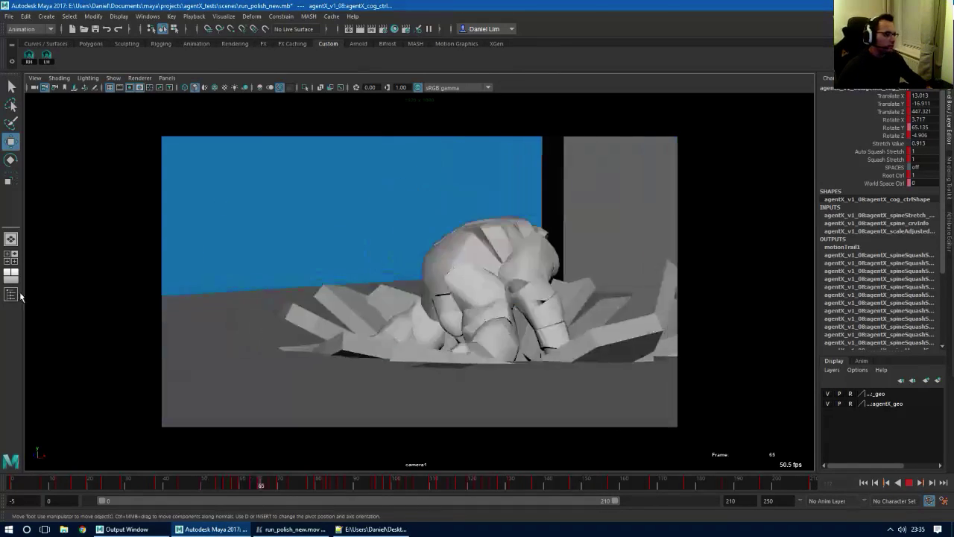
key("space")
right_click_drag(546, 384, 572, 400, "alt")
key("alt+v")
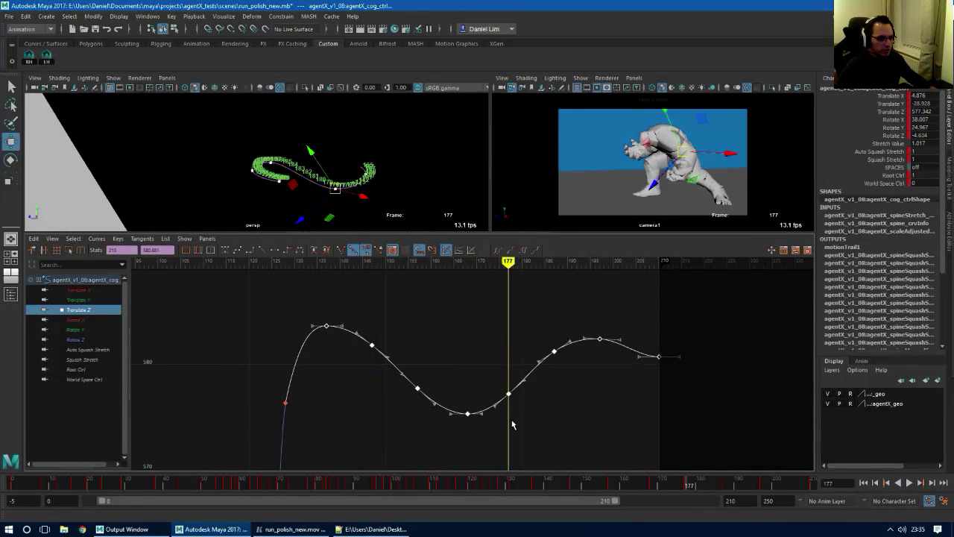
Scale the values of the Translate Z keys from frame 157 to 197 to about 0.74 around the frame 197 key
mouse_move(683, 482)
left_mouse_down()
mouse_move(603, 484)
mouse_move(653, 485)
left_mouse_up()
left_click(508, 436)
left_click_drag(608, 318, 610, 320)
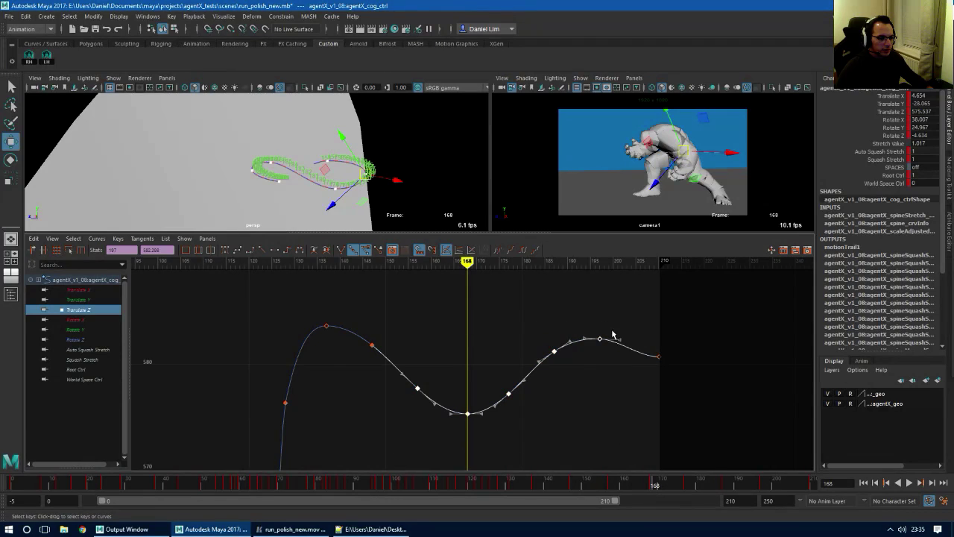
key("r")
middle_click_drag(600, 340, 595, 343)
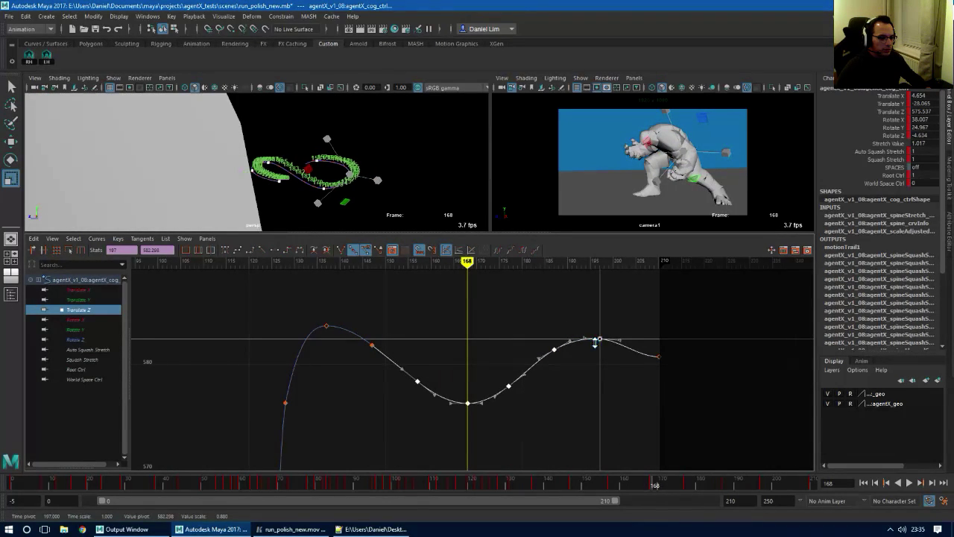
left_click_drag(596, 342, 589, 352)
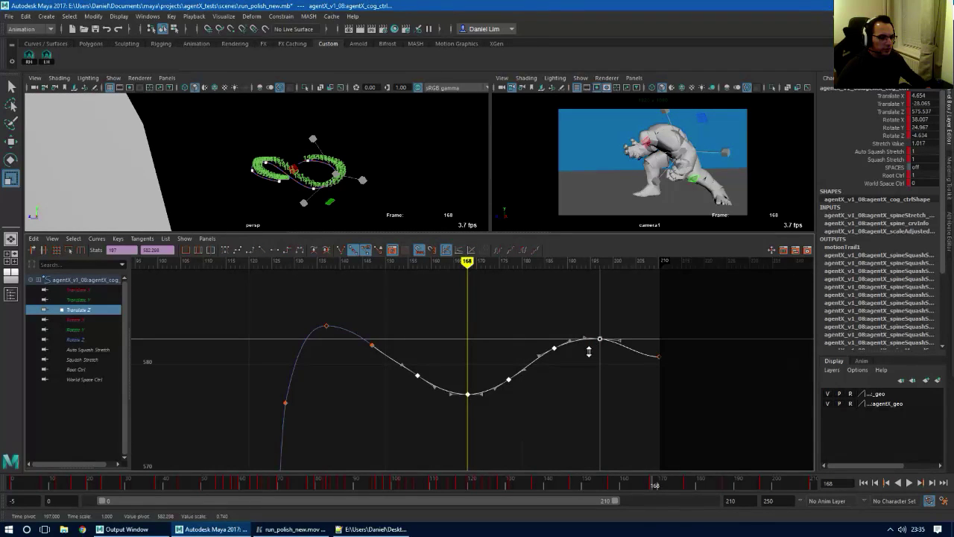
Scale the values of the Translate Z keys at frames 187 and 197 to about 0.88 around the frame 210 key
left_click(618, 327)
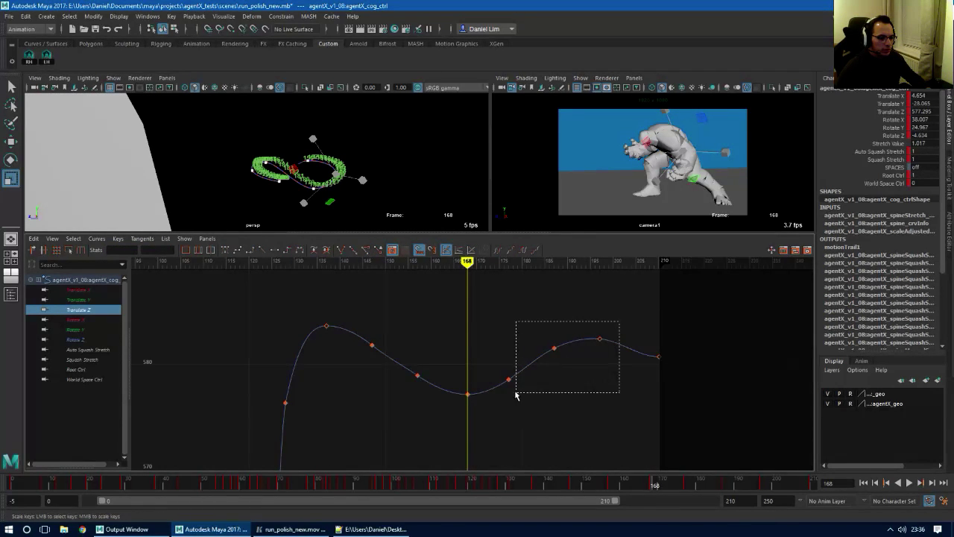
left_click_drag(576, 366, 543, 376)
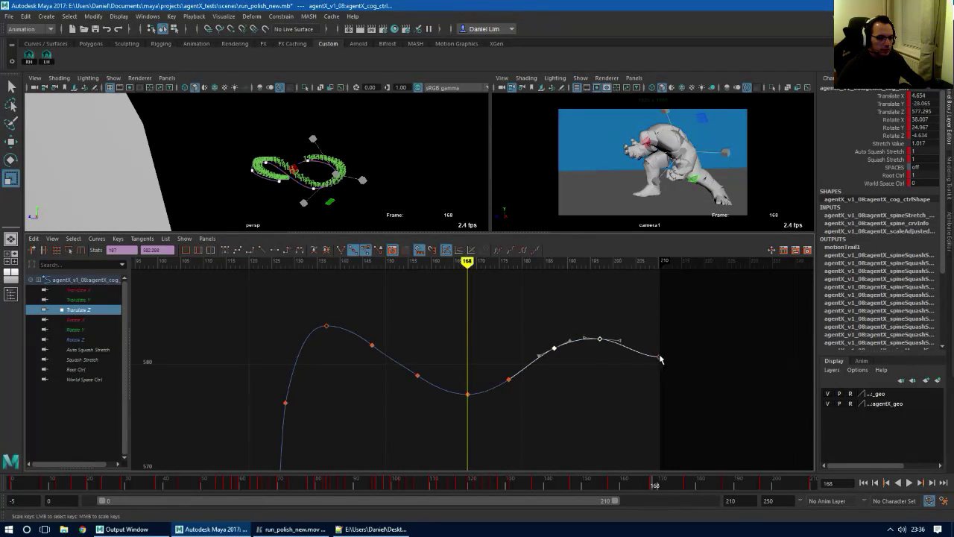
left_click_drag(661, 359, 662, 357)
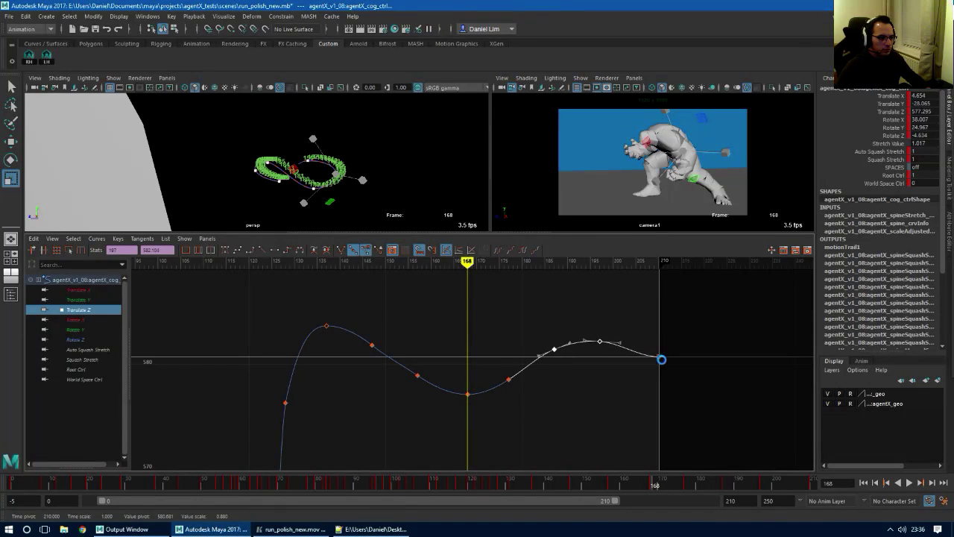
Go to frame 147 and raise its Translate Z key to about 581.8
left_click(372, 345)
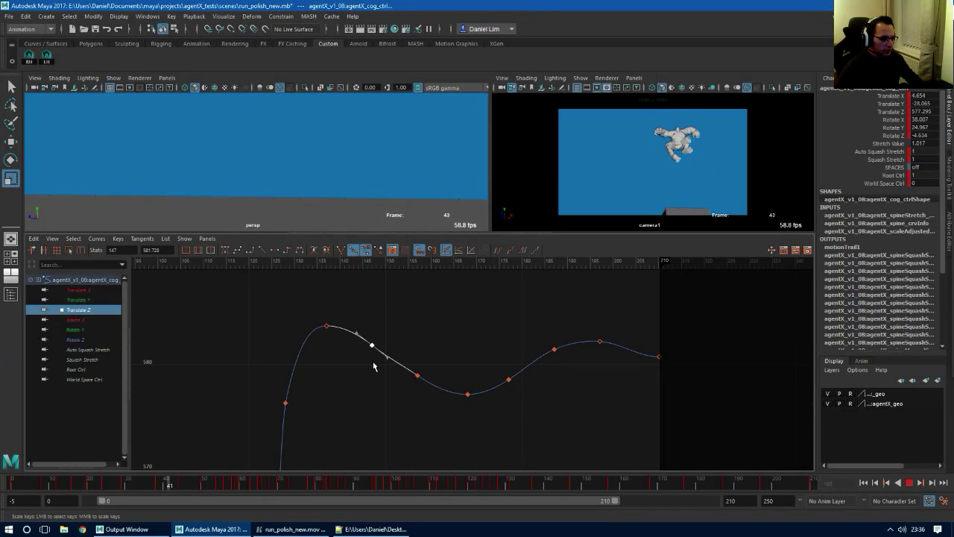
key("alt+v")
left_click(372, 262)
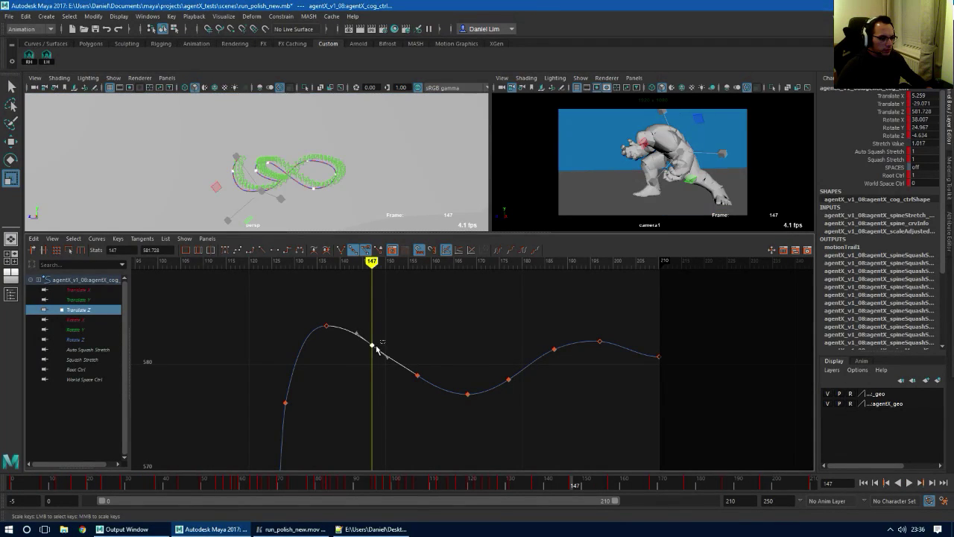
mouse_move(372, 365)
middle_mouse_down()
mouse_move(373, 356)
mouse_move(374, 365)
middle_mouse_up()
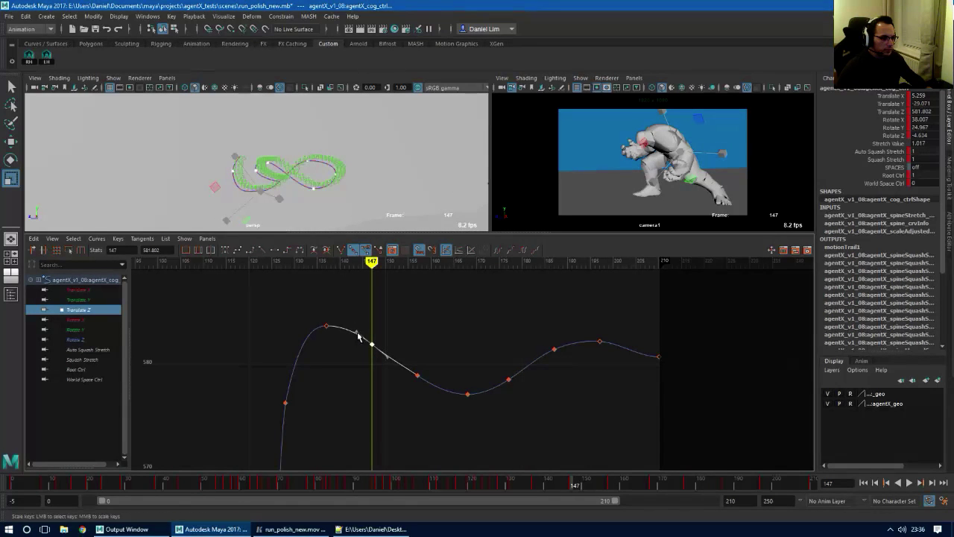
Go to frame 157 and lower its Translate Z key to about 578.9
key("w")
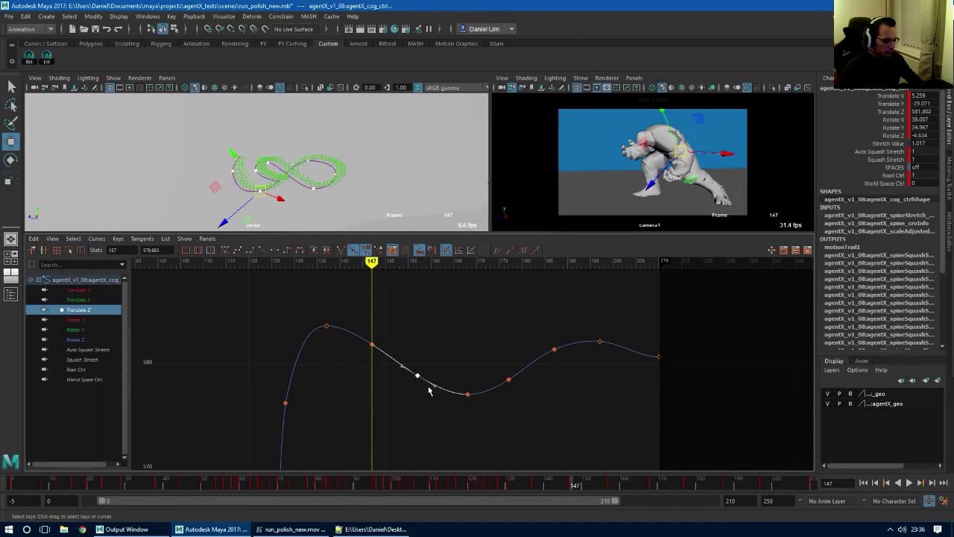
key("period")
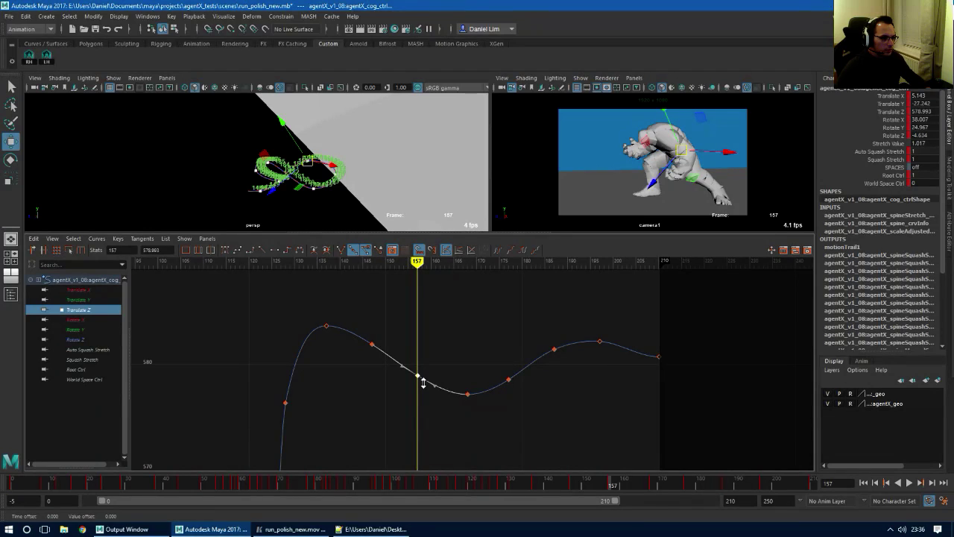
middle_click_drag(424, 383, 423, 384, "shift")
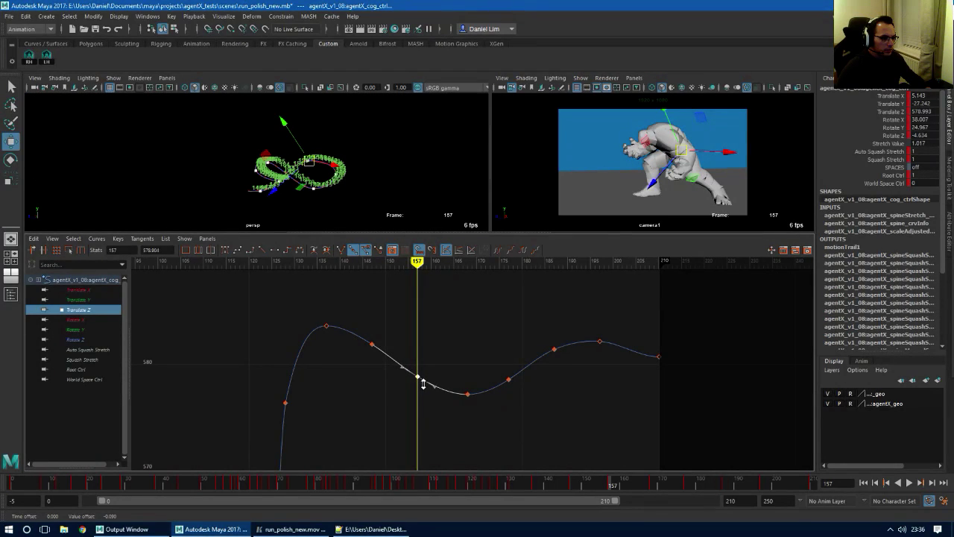
Isolate the Translate Y curve again and frame its keys from the landing through frame 210
right_click_drag(448, 392, 518, 427, "alt+shift")
middle_click_drag(518, 427, 356, 361, "alt")
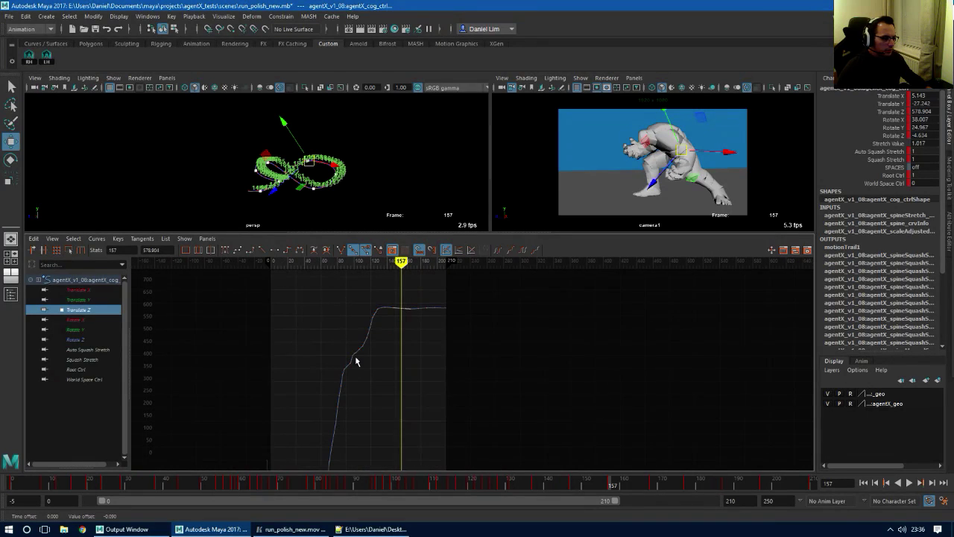
left_click(86, 301)
key("a")
middle_click_drag(719, 382, 513, 359, "alt")
right_click_drag(513, 359, 497, 436, "alt+shift")
middle_click_drag(496, 438, 486, 357, "alt+shift")
right_click_drag(487, 356, 475, 335, "alt+shift")
middle_click_drag(475, 334, 488, 459, "alt")
right_click_drag(488, 459, 483, 361, "alt+shift")
middle_click_drag(420, 445, 437, 393, "alt")
mouse_move(437, 392)
right_mouse_down("alt+shift")
mouse_move(452, 404)
mouse_move(438, 395)
right_mouse_up("alt+shift")
middle_click_drag(437, 396, 495, 391, "alt")
Steepen the tangents of the Translate Y key at frame 137 and adjust those of the key at frame 168
left_click_drag(284, 346, 321, 391)
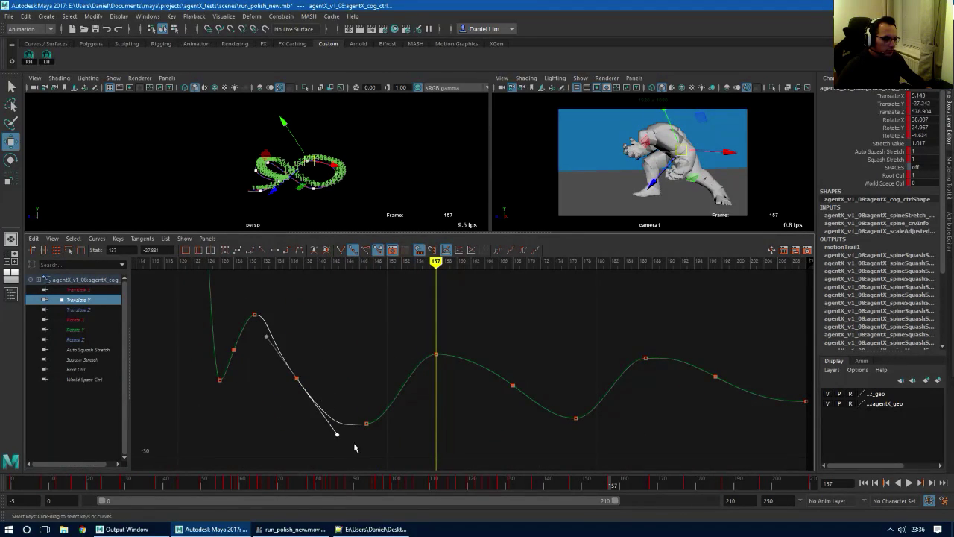
middle_click_drag(337, 449, 336, 445)
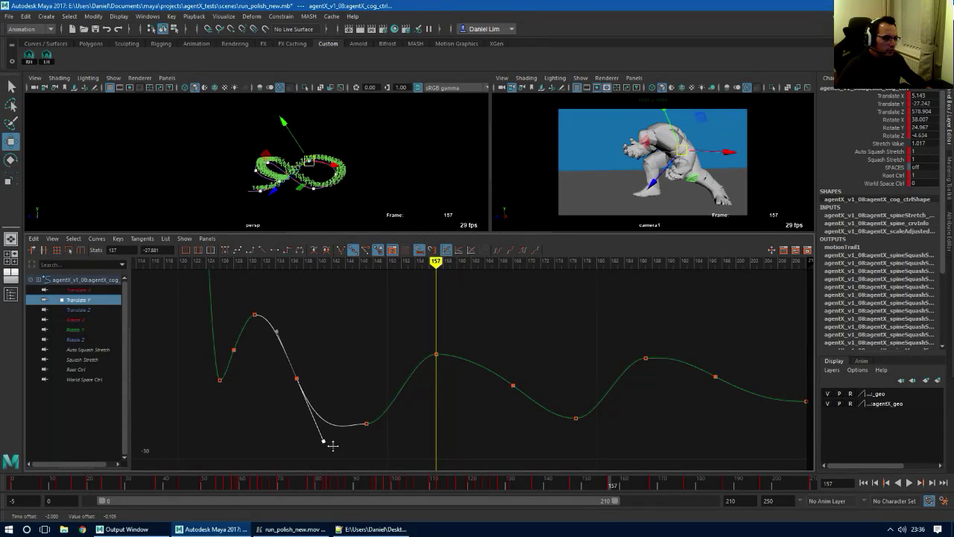
middle_click_drag(528, 404, 476, 411, "alt")
left_click_drag(477, 370, 444, 433)
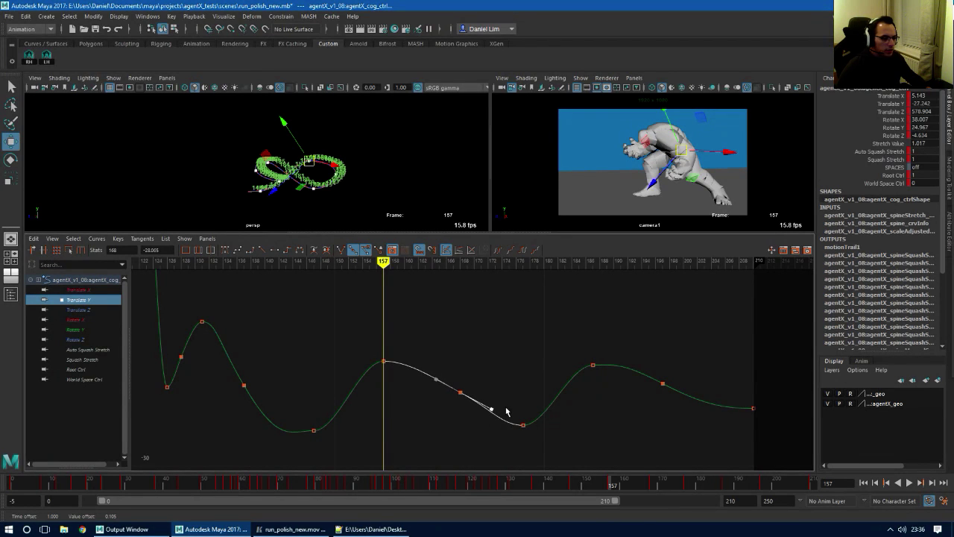
Go to frame 137 and raise its Translate Y key to about -27.44
left_click_drag(333, 442, 341, 444)
key("comma")
key("comma")
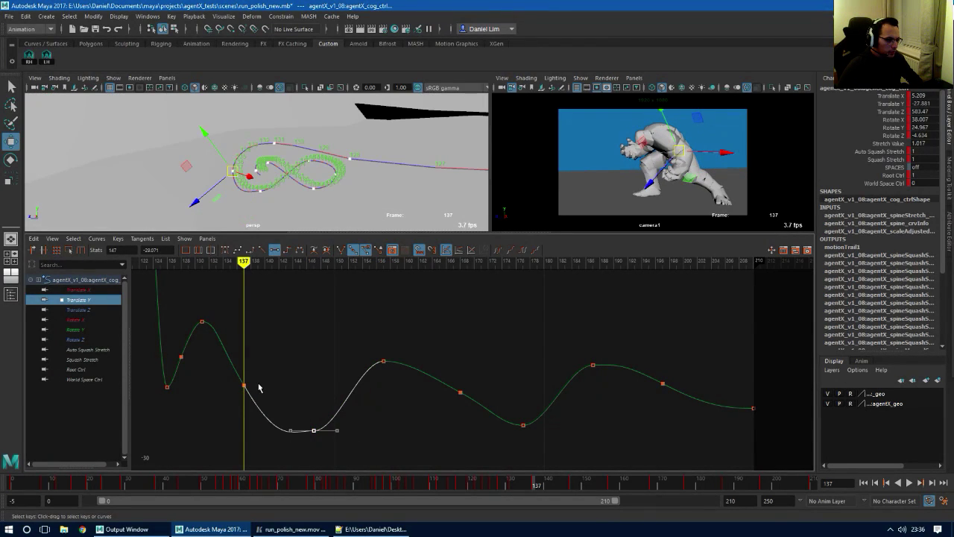
middle_click_drag(246, 403, 246, 387, "shift")
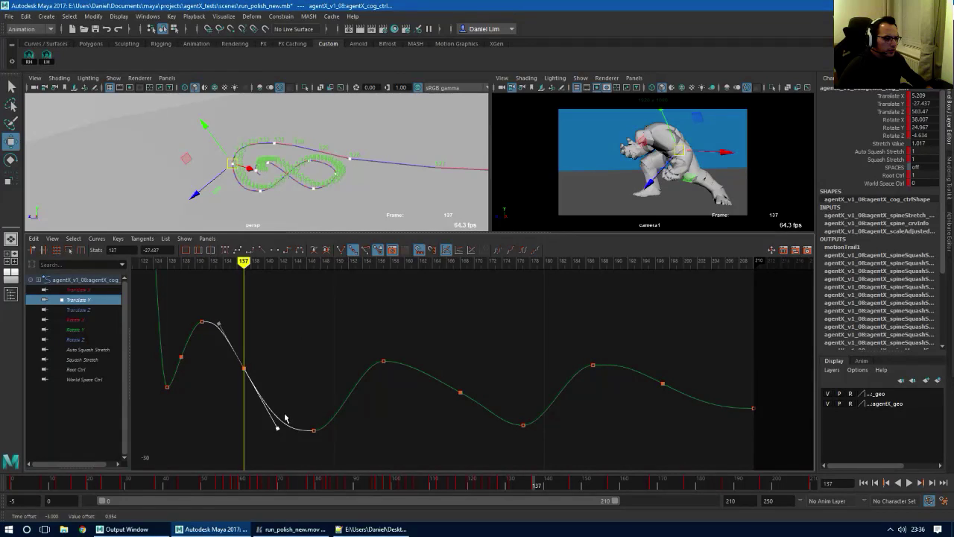
Raise the Translate Y key at frame 147 to about -28.68
right_click(279, 432)
left_click(319, 403)
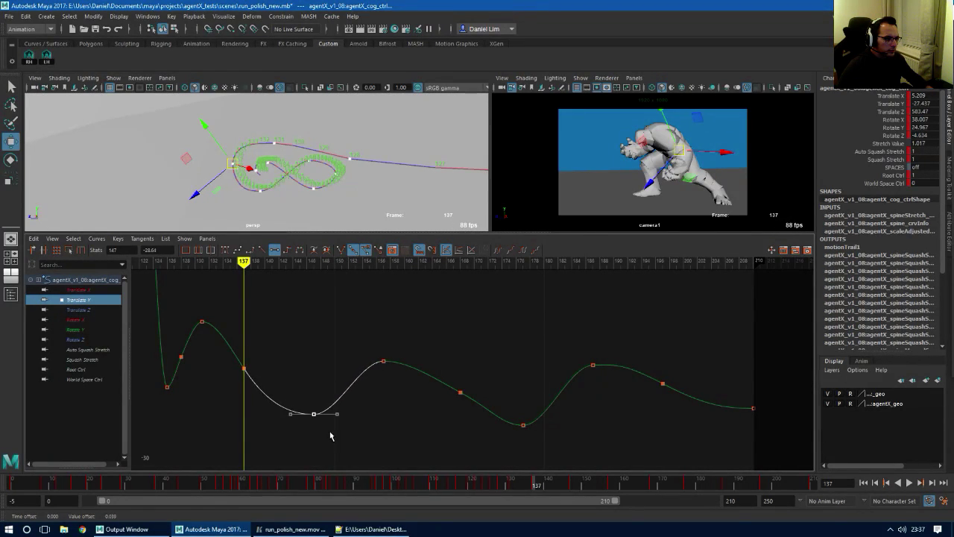
middle_click_drag(330, 435, 329, 437)
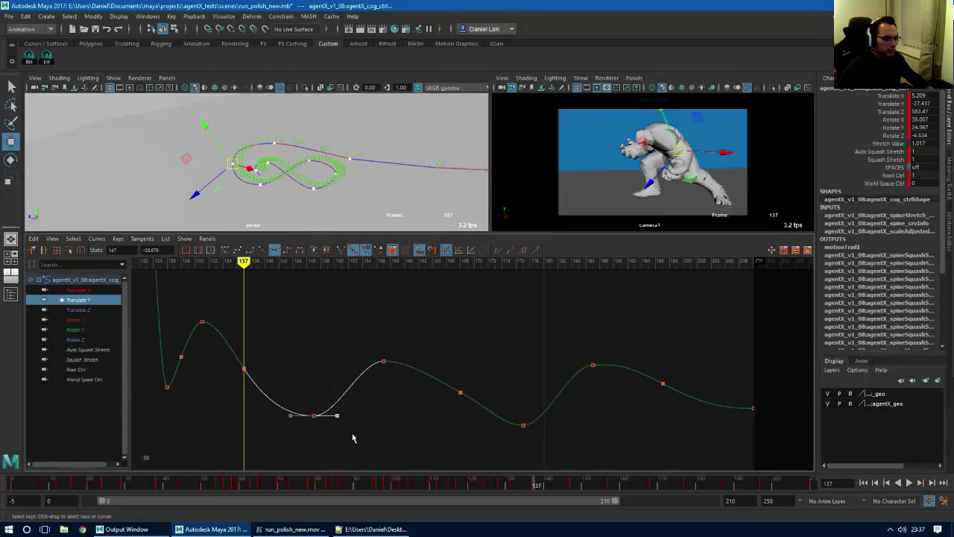
Play the animation and steepen the tangents of the Translate Y key at frame 168 during playback
key("alt+v")
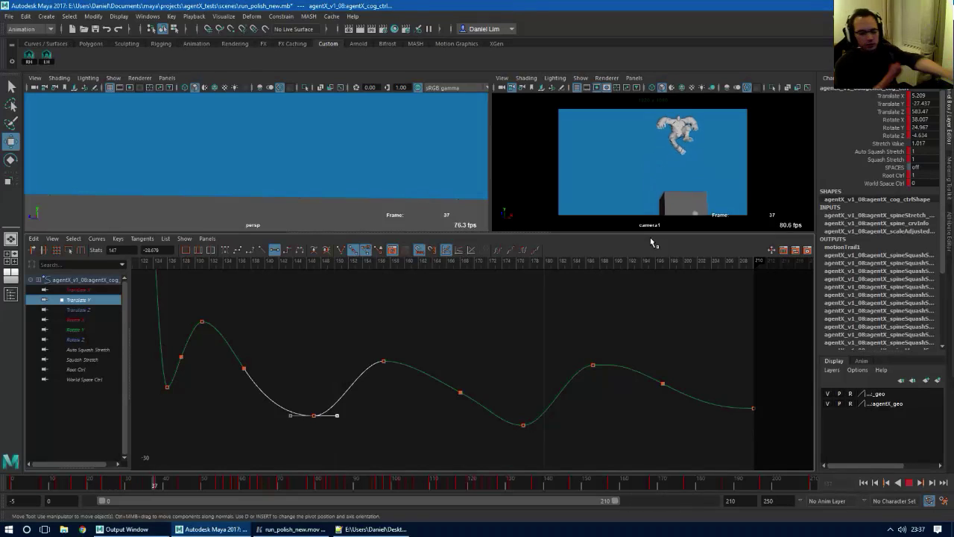
left_click_drag(442, 370, 489, 423)
middle_click_drag(502, 415, 498, 427)
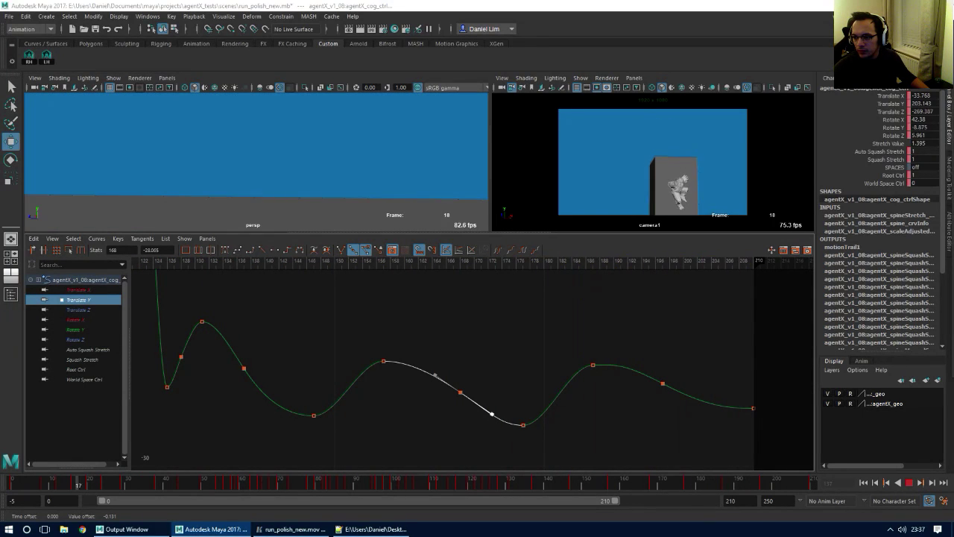
Review the playback through the landing and enlarge the viewports by shrinking the Graph Editor area
scroll(604, 396, "down", 4)
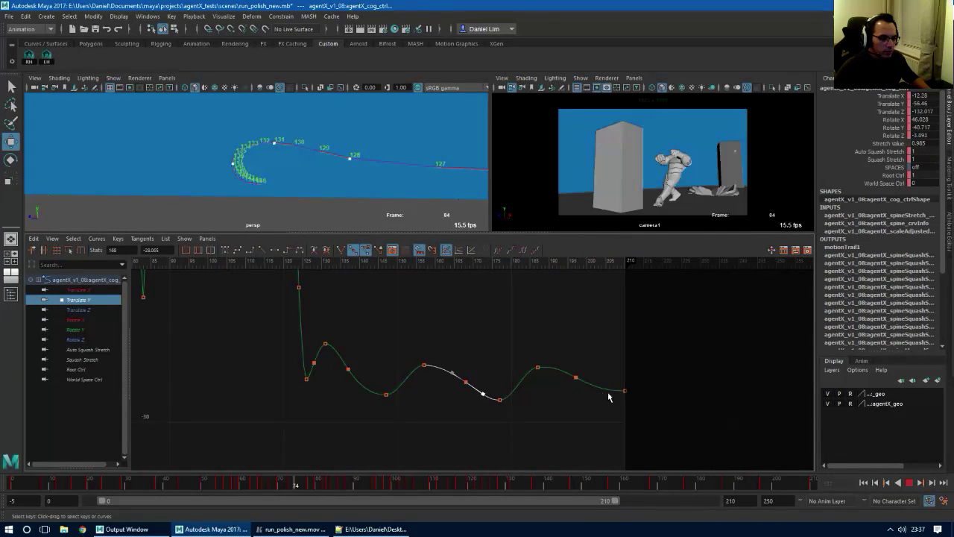
middle_click_drag(649, 396, 502, 397, "alt")
middle_click_drag(424, 377, 513, 377, "alt")
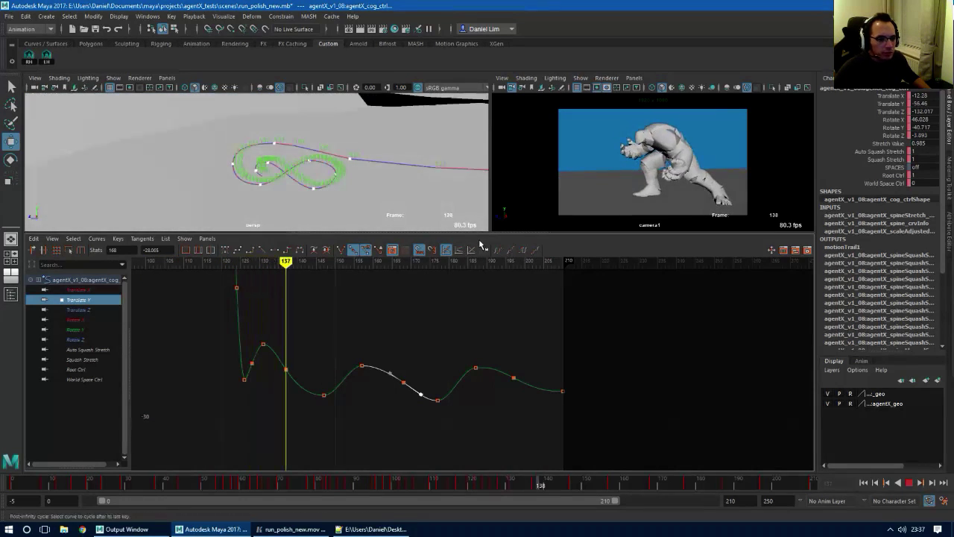
key("space")
key("space")
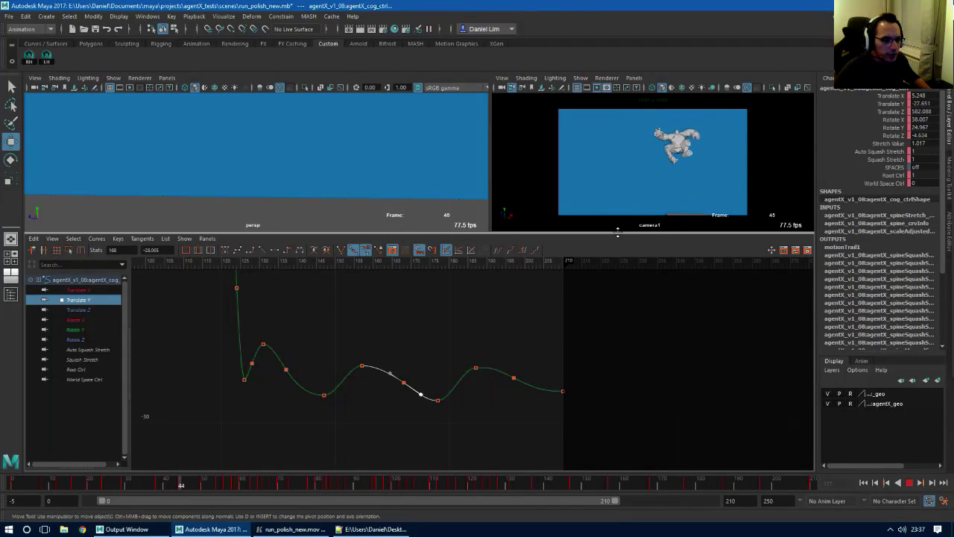
left_click_drag(619, 231, 619, 321)
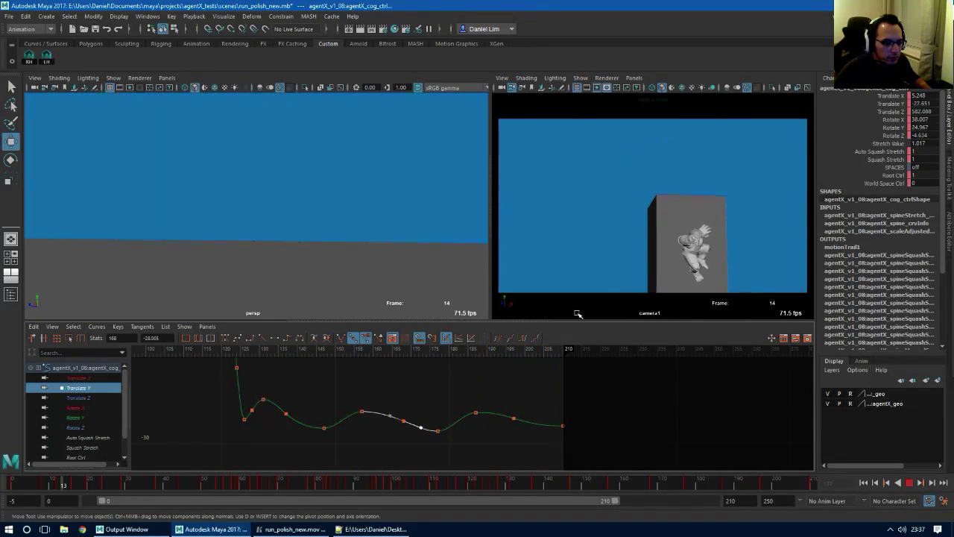
Isolate the Translate Y curve again, frame its keys from the landing to frame 210, and stop playback
left_click(95, 400)
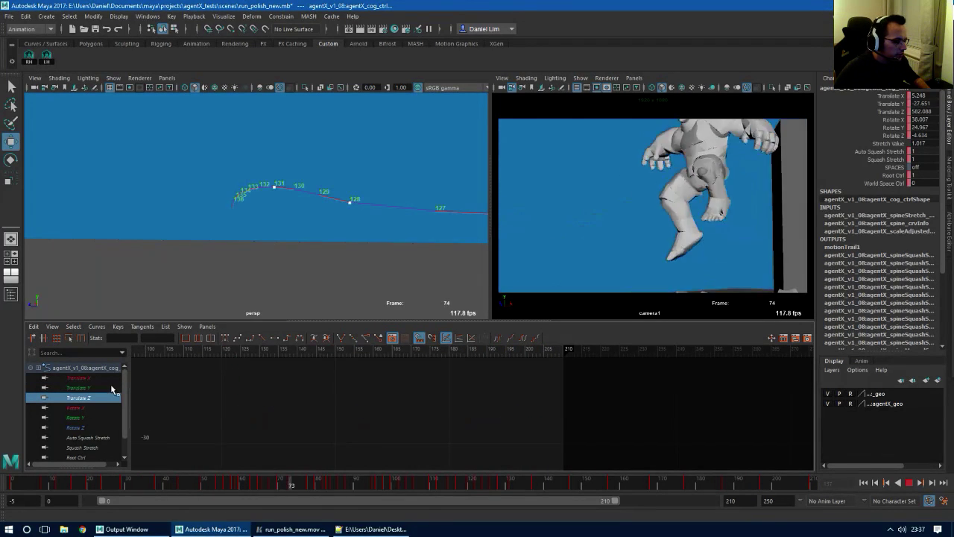
left_click(111, 388)
middle_click_drag(462, 416, 492, 390, "alt")
right_click_drag(490, 409, 509, 411, "alt+shift")
middle_click_drag(515, 362, 518, 401, "alt")
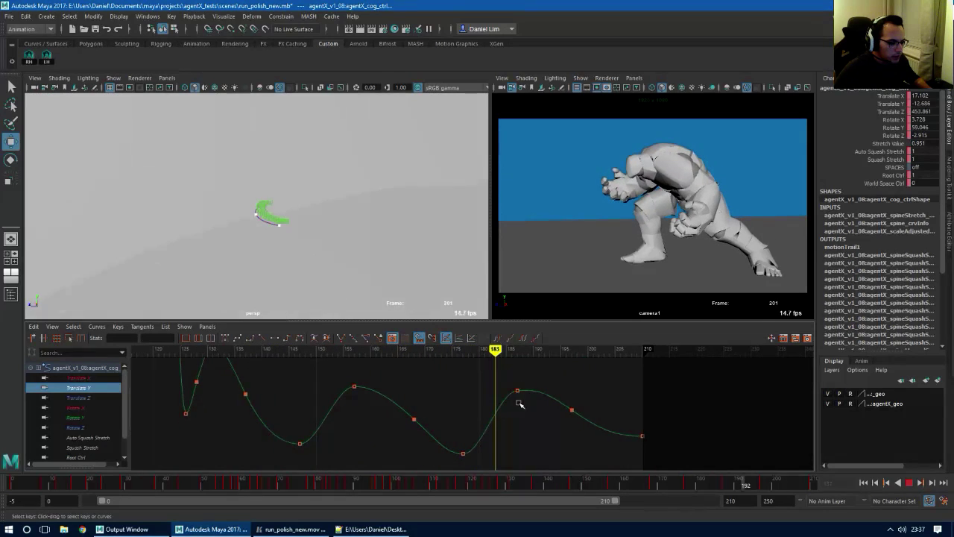
key("alt+v")
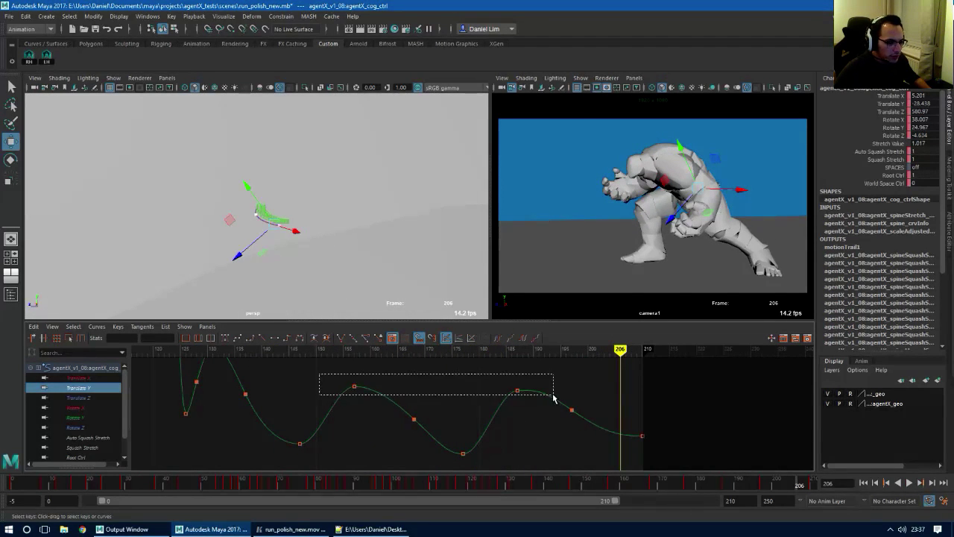
Lower the Translate Y keys at frames 157 and 187 by about 0.56 and adjust the tangents of the frame 168 key
left_click_drag(552, 397, 553, 396)
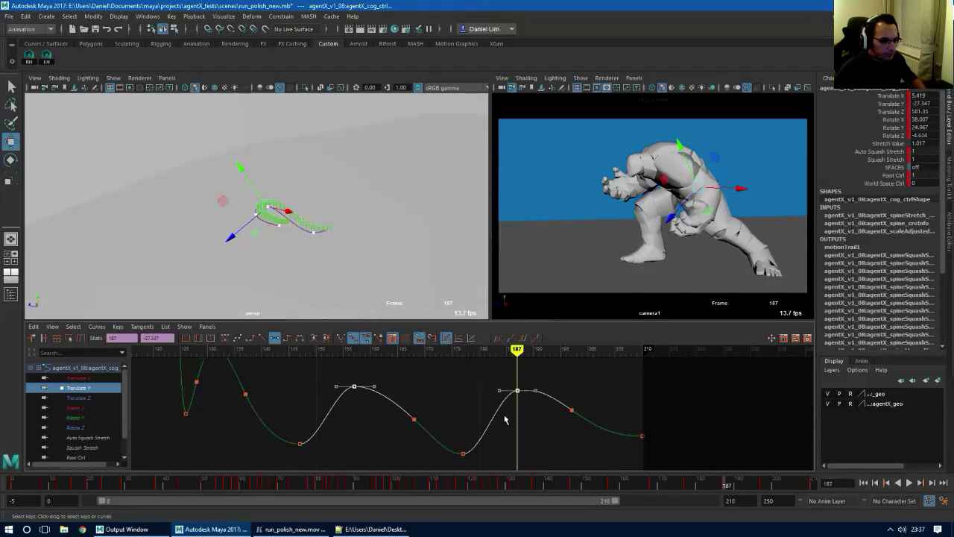
middle_click_drag(513, 416, 520, 439, "shift")
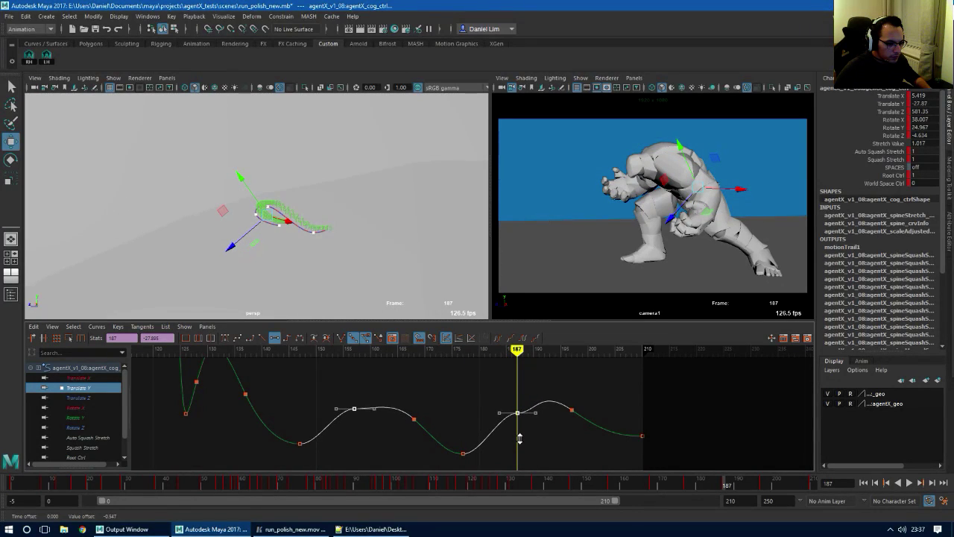
left_click(414, 419)
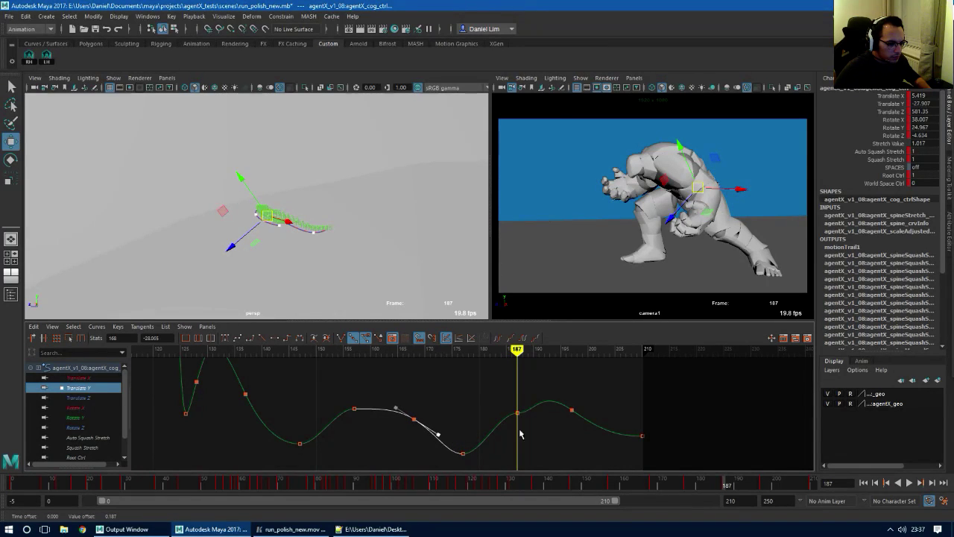
Go to frame 197, lower its Translate Y key to about -28.07, and flatten its tangents
key("period")
key("period")
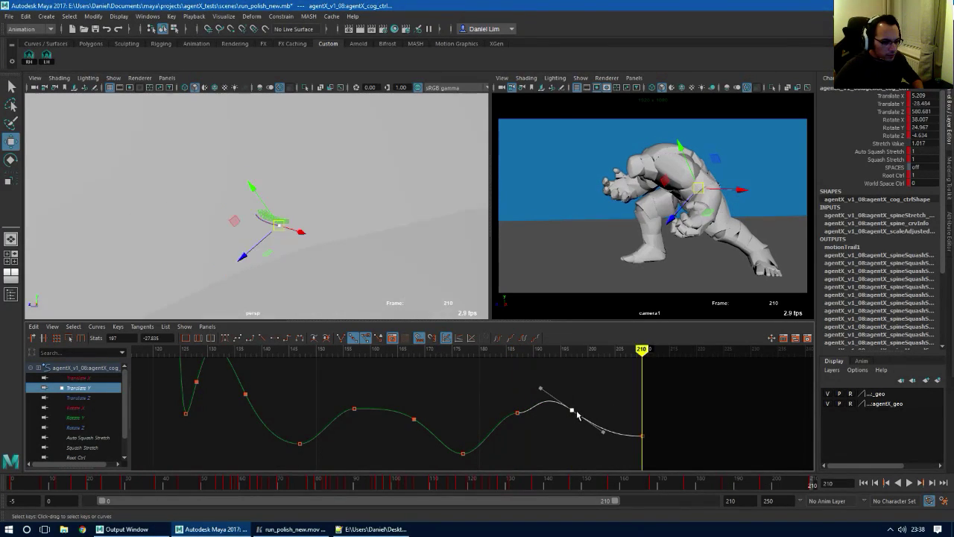
key("comma")
middle_click_drag(574, 415, 507, 417, "shift")
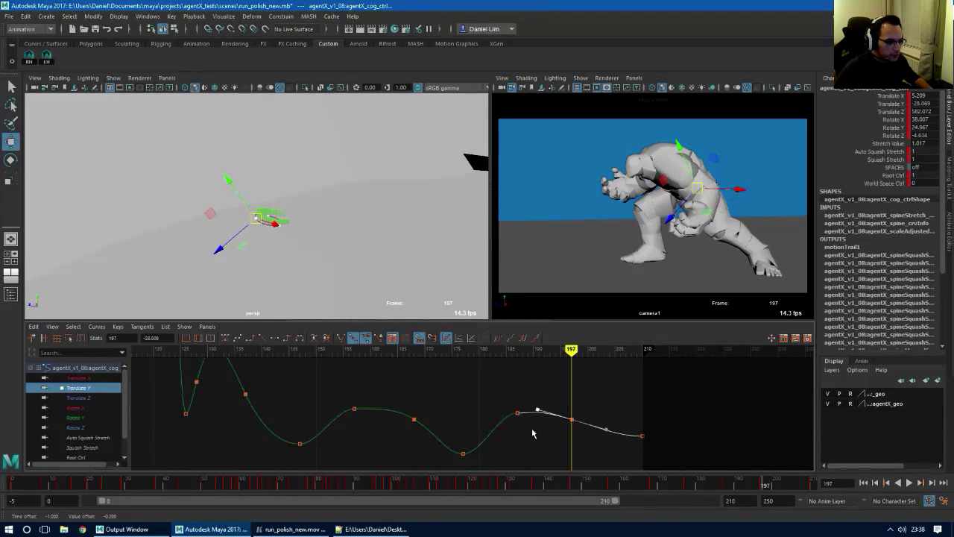
Play back the animation, then at frame 188 raise the Translate Y keys at frames 187 and 197 together by about 0.09
key("alt+v")
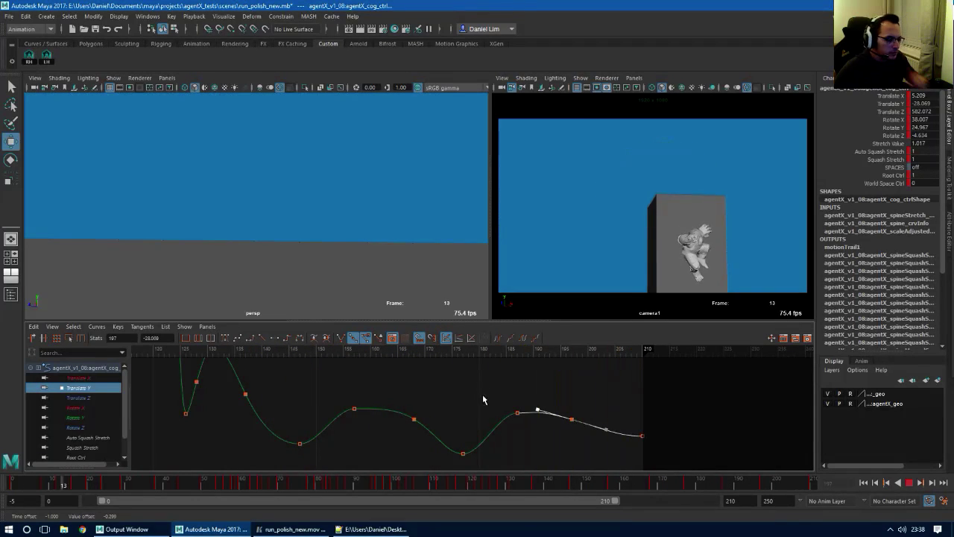
left_click_drag(598, 438, 507, 399)
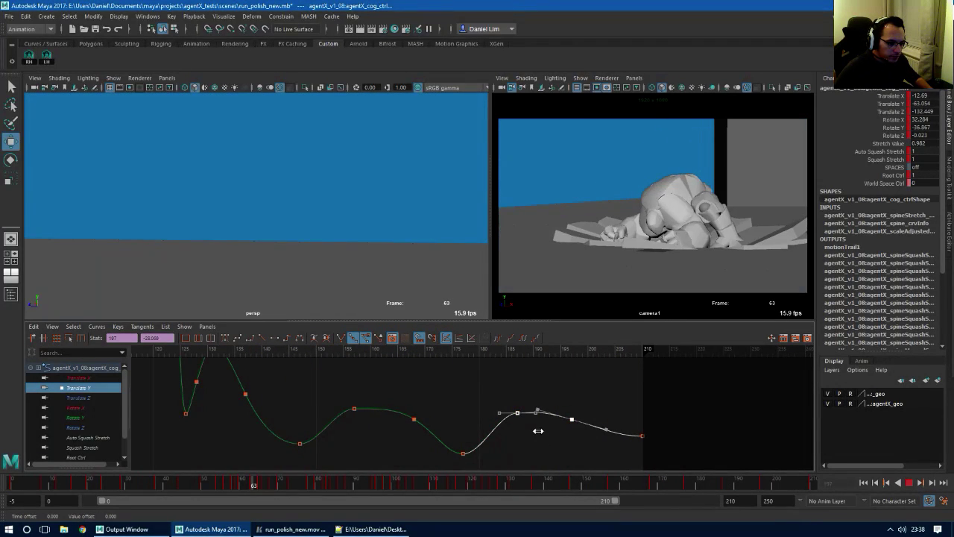
key("alt+v")
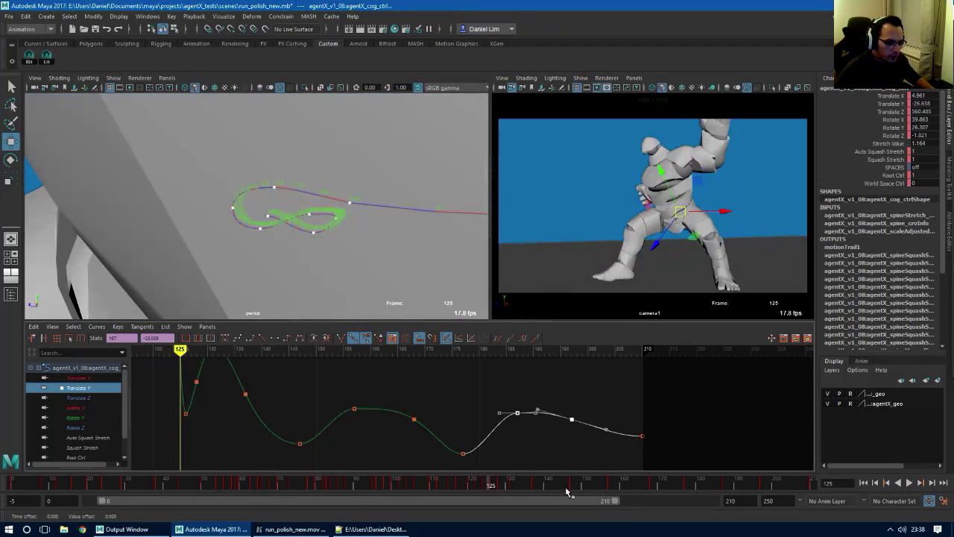
left_click_drag(569, 486, 730, 488)
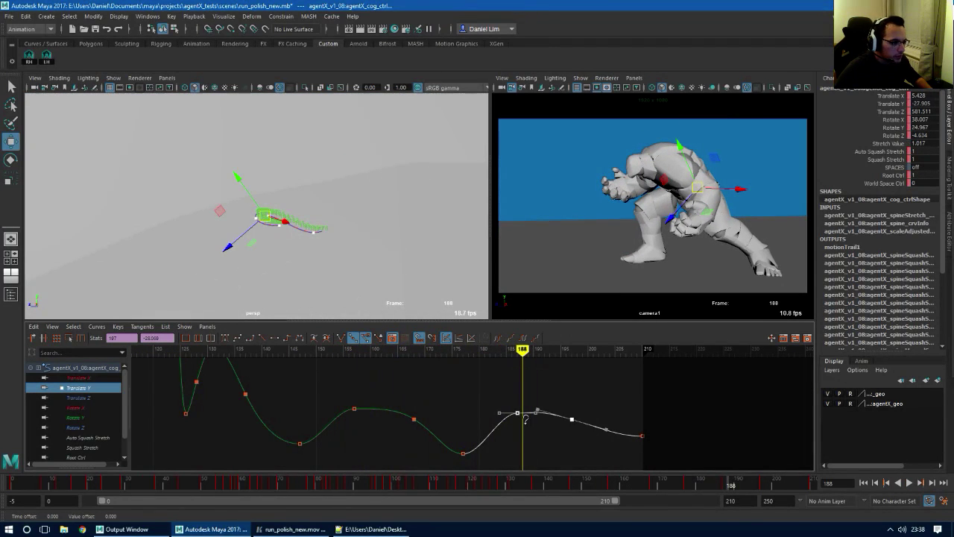
middle_click_drag(525, 419, 521, 419, "shift")
Raise the Translate Y key at frame 187 to about -27.56, comparing it with the previous value through undo and redo
left_click_drag(506, 402, 528, 418)
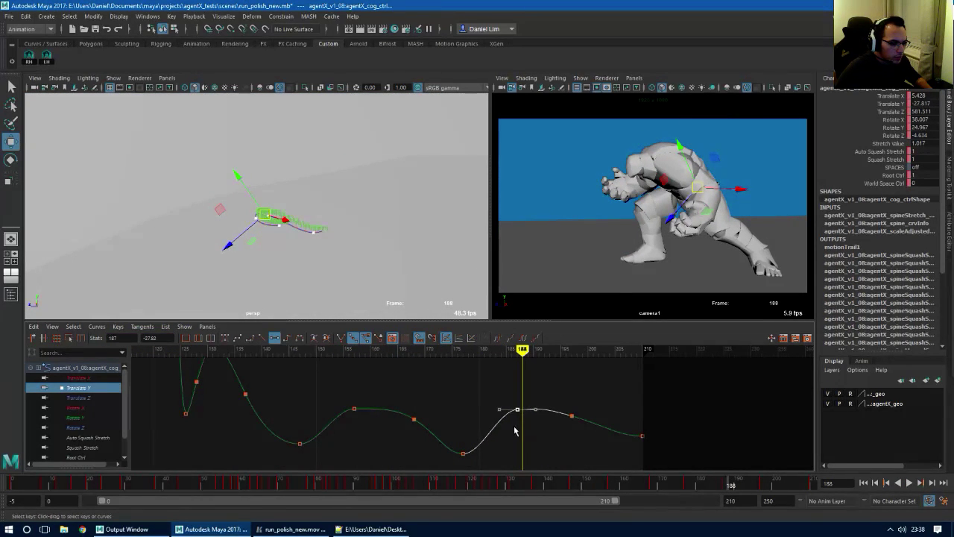
middle_click_drag(514, 428, 511, 417, "shift")
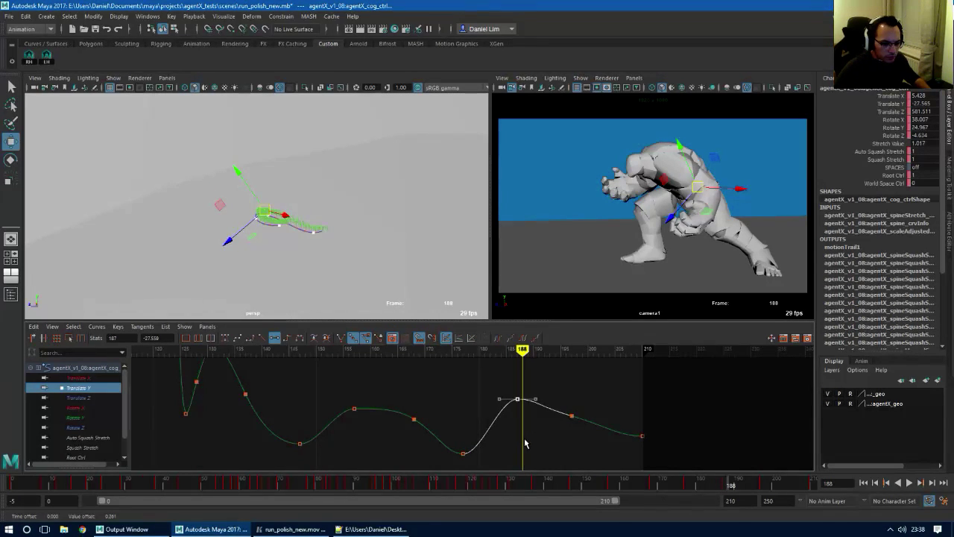
key("ctrl+z")
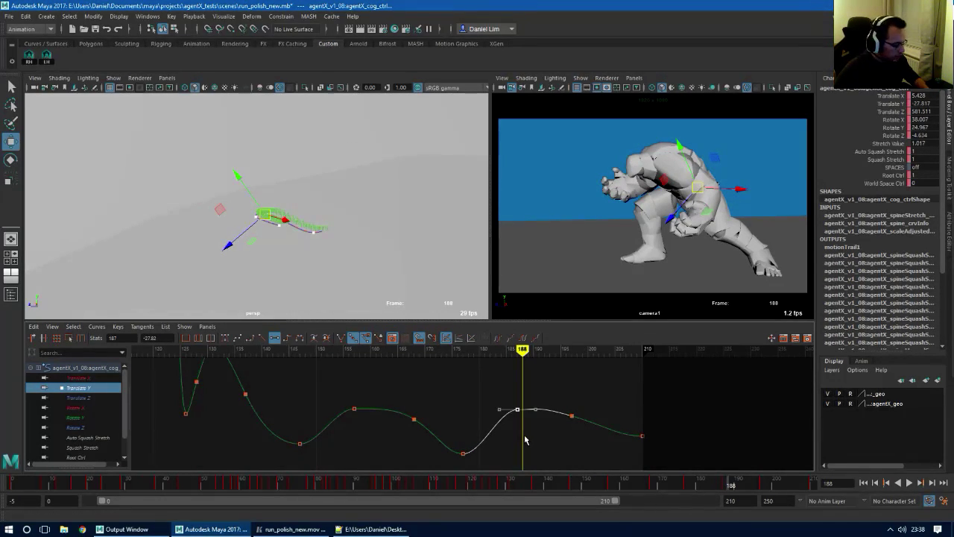
key("shift+z")
Step through the keyed poses between frames 168 and 210 to examine the cog's vertical motion
key("comma")
key("comma")
key("comma")
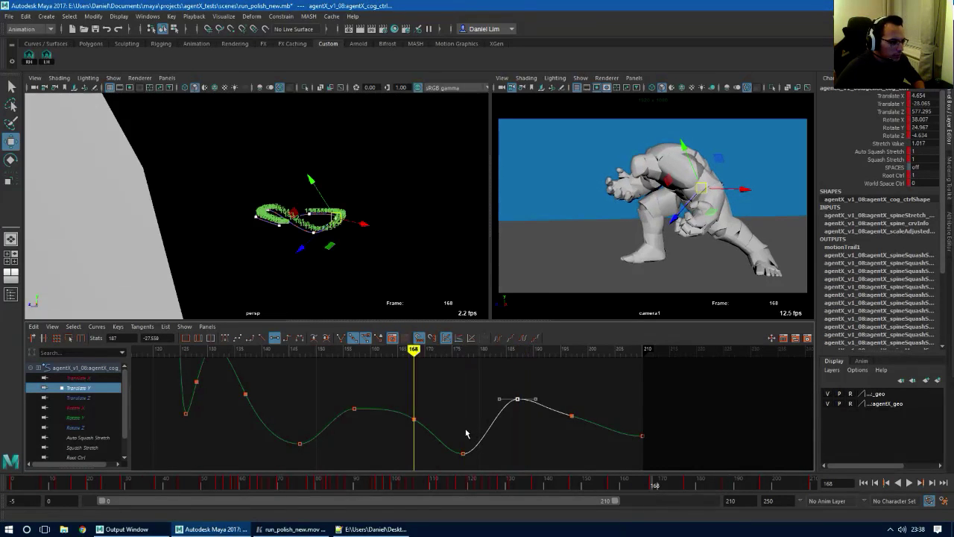
key("period")
key("period")
key("period")
key("period")
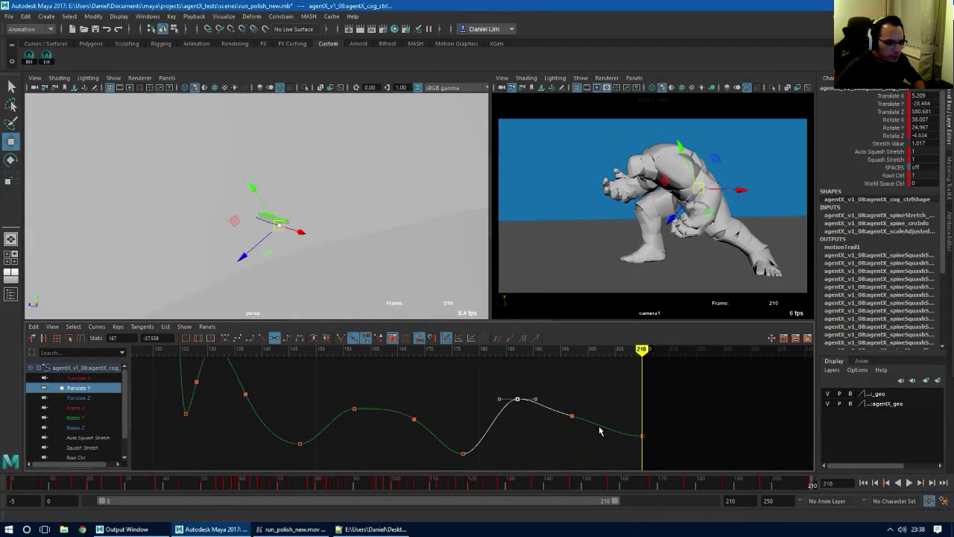
key("comma")
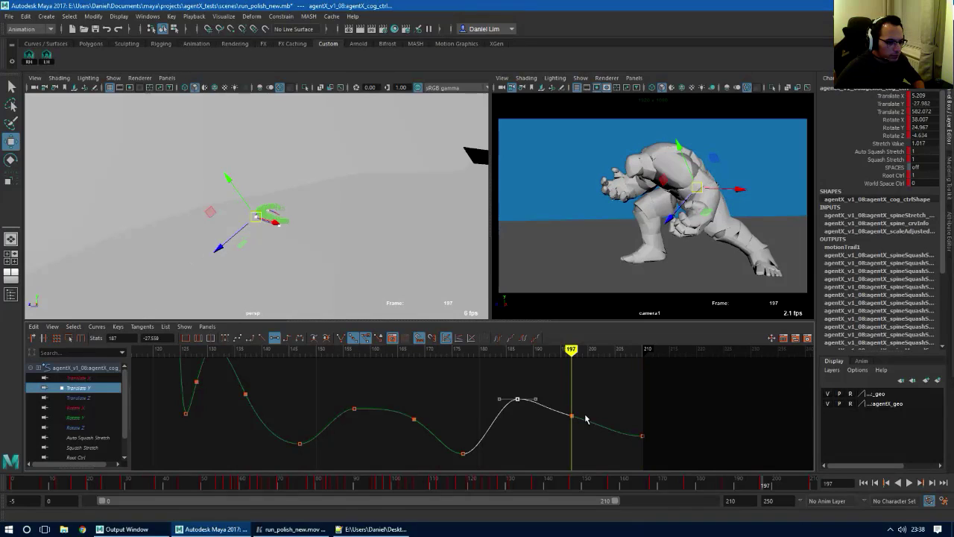
Steepen the tangents of the Translate Y key at frame 197 and check the neighbouring keyed poses back to frame 177
left_click_drag(562, 406, 585, 432)
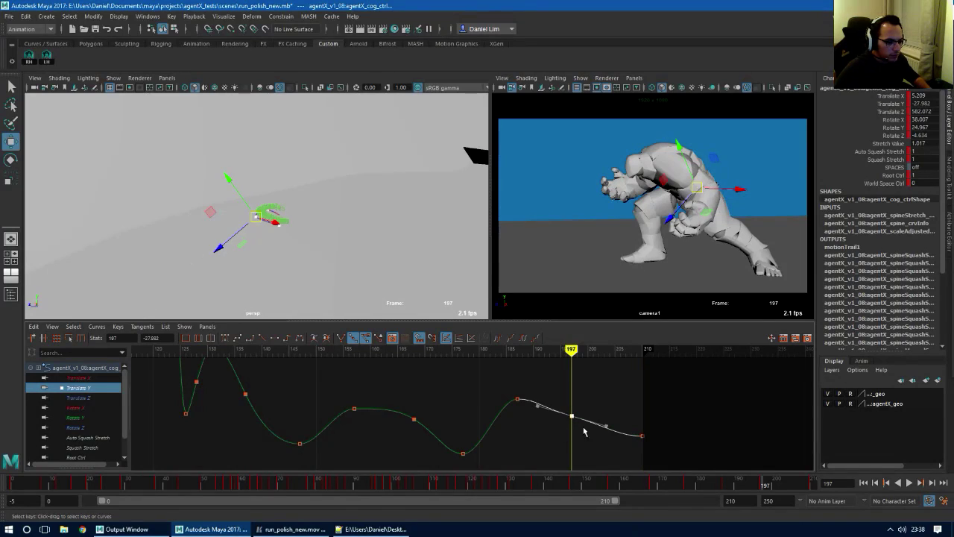
middle_click_drag(611, 444, 586, 442)
key("comma")
key("comma")
key("comma")
key("period")
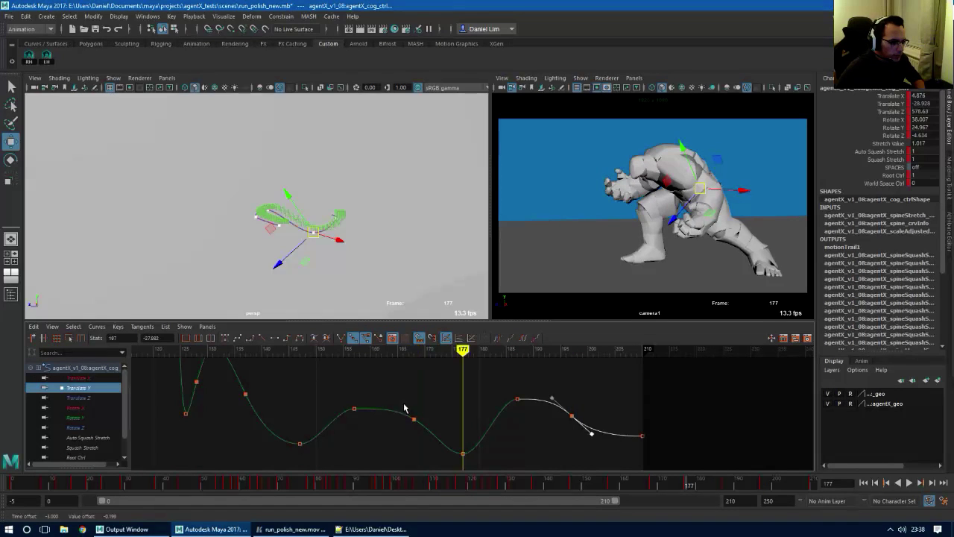
Go to frame 157 and raise its Translate Y key to about -27.59
key("comma")
key("comma")
key("comma")
key("period")
left_click_drag(345, 398, 376, 425)
middle_click_drag(356, 443, 359, 425)
Steepen the tangents of the Translate Y key at frame 168 slightly and check the earlier keyed poses
left_click_drag(405, 408, 447, 428)
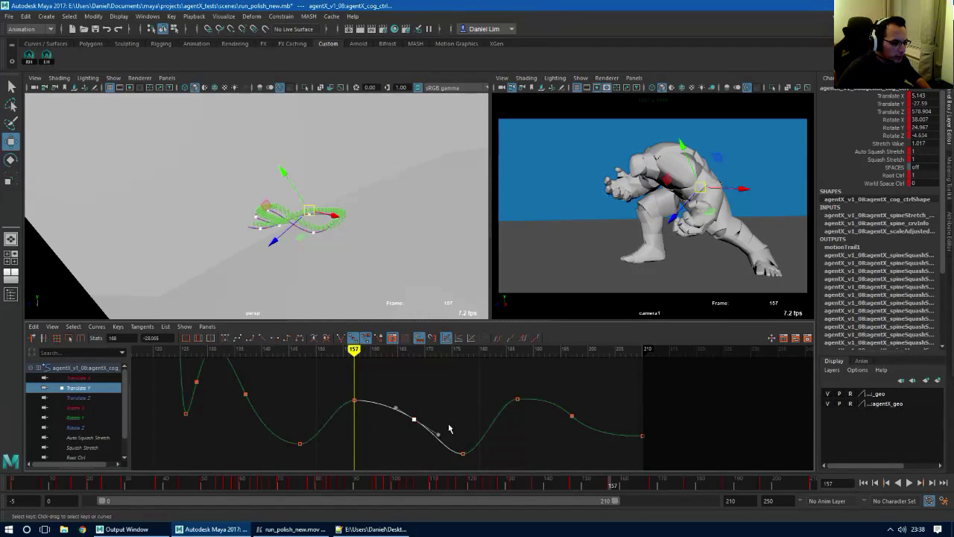
middle_click_drag(439, 440, 446, 444)
key("comma")
key("period")
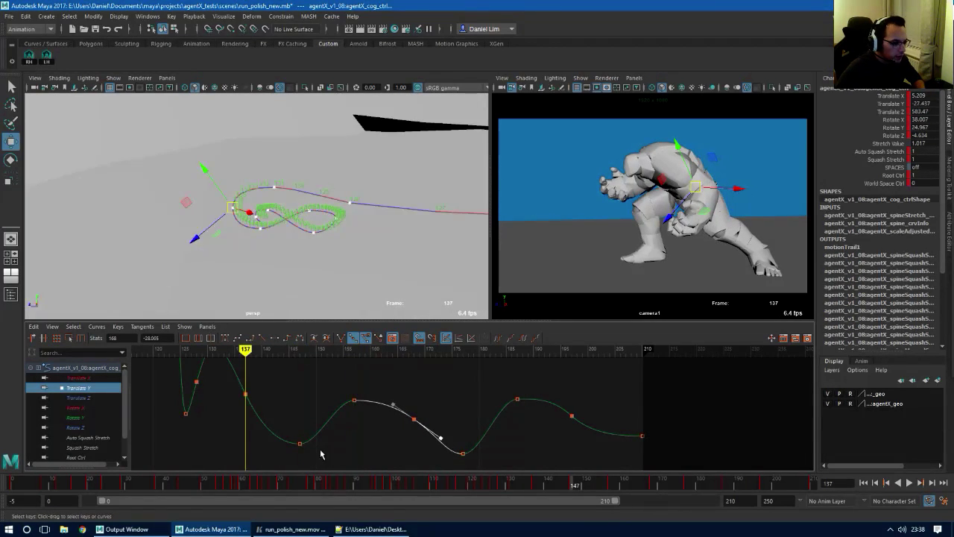
Step through the keyed poses from frame 137 to frame 197 to examine the cog's vertical motion
key("comma")
key("period")
key("period")
key("period")
key("period")
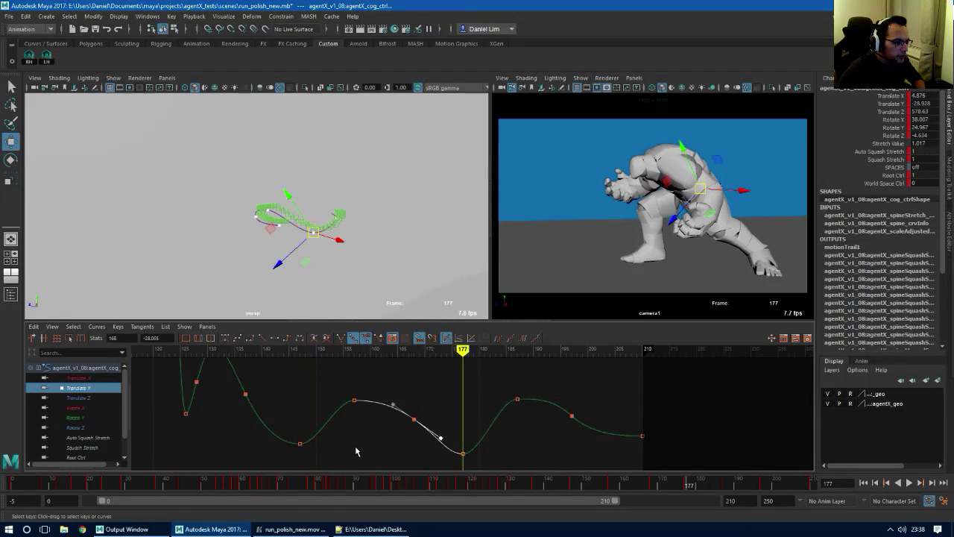
key("period")
key("comma")
key("comma")
key("period")
key("period")
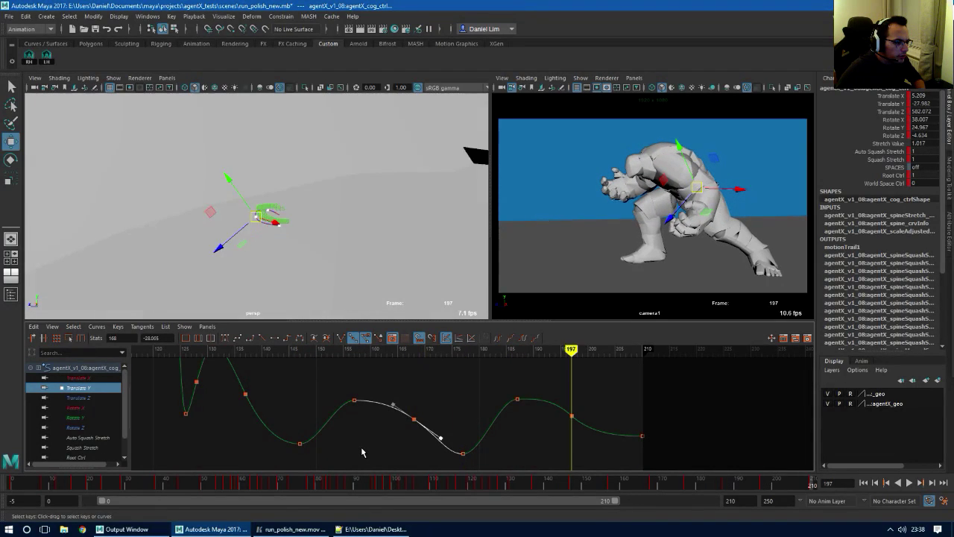
Lower the Translate Y keys at frames 187 and 197 together, bringing frame 187 to about -27.82
left_click(517, 399)
middle_click_drag(515, 413, 515, 412, "shift")
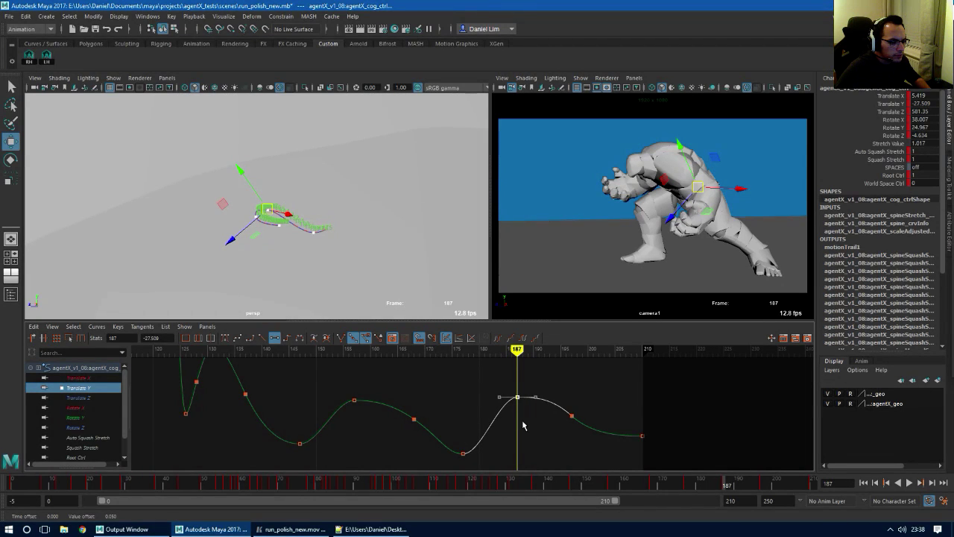
left_click_drag(496, 391, 610, 430)
middle_click_drag(531, 433, 531, 446, "shift")
Flatten the tangents of the Translate Y key at frame 197 and raise that key to about -28.26
left_click_drag(589, 422, 553, 444)
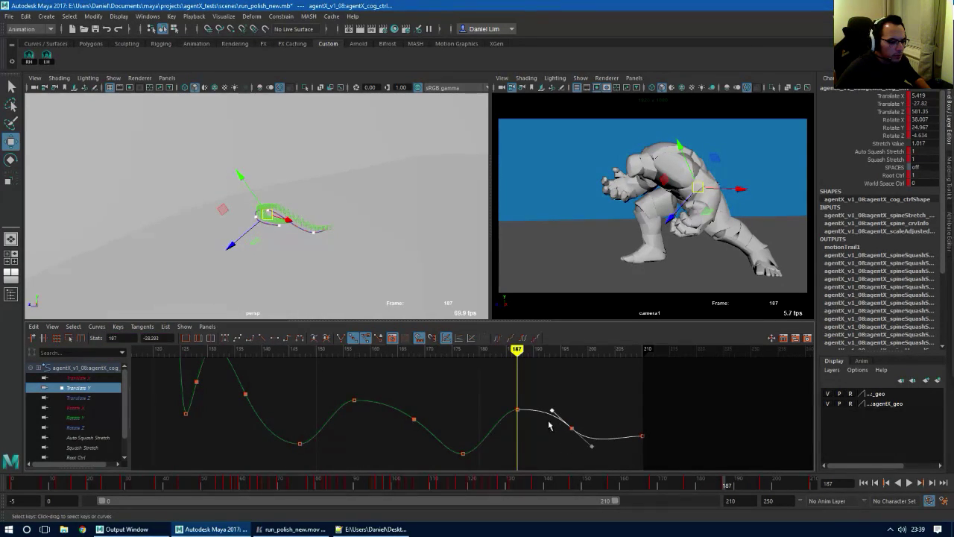
middle_click_drag(541, 406, 536, 415)
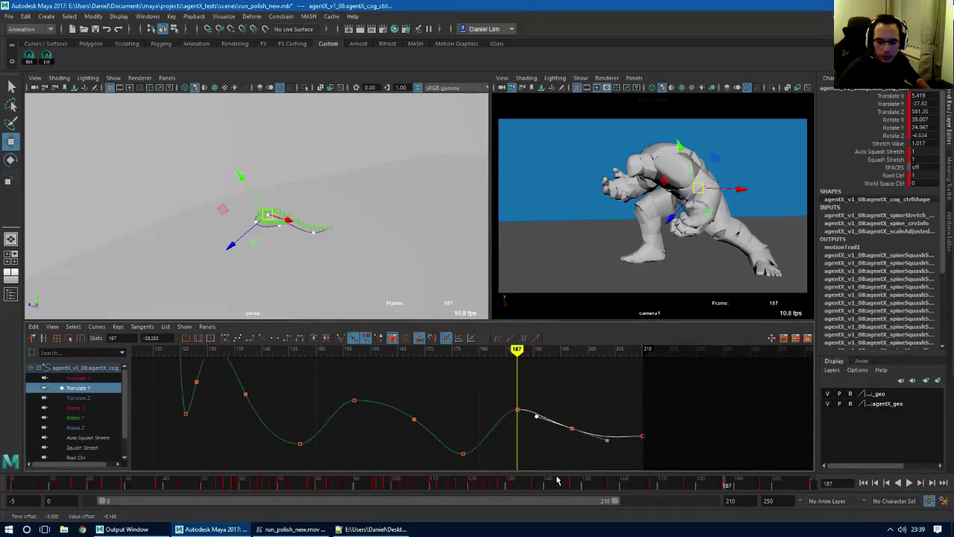
left_click(544, 428)
left_click_drag(578, 412, 564, 445)
mouse_move(571, 439)
middle_mouse_down()
mouse_move(569, 427)
mouse_move(569, 436)
middle_mouse_up()
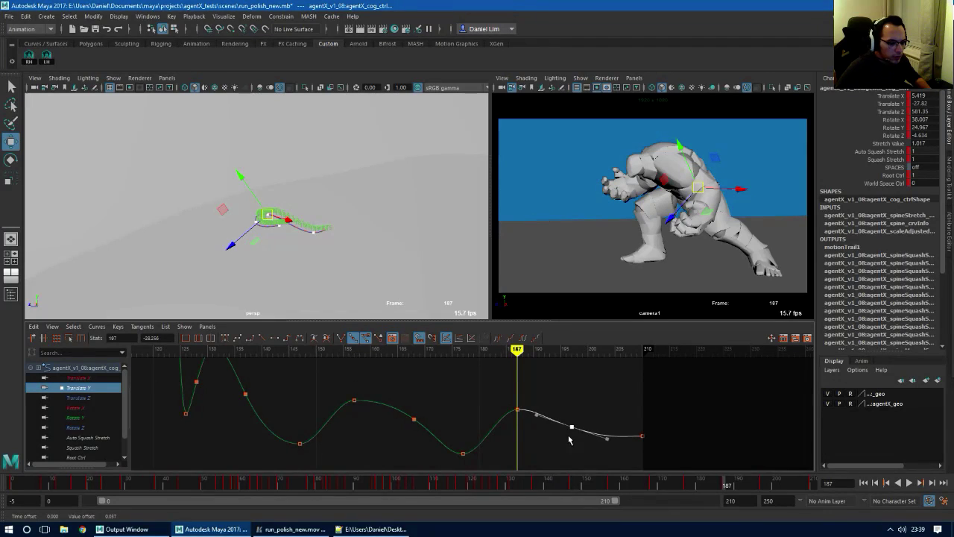
Play back the animation to check the settle and go to frame 137
key("alt+v")
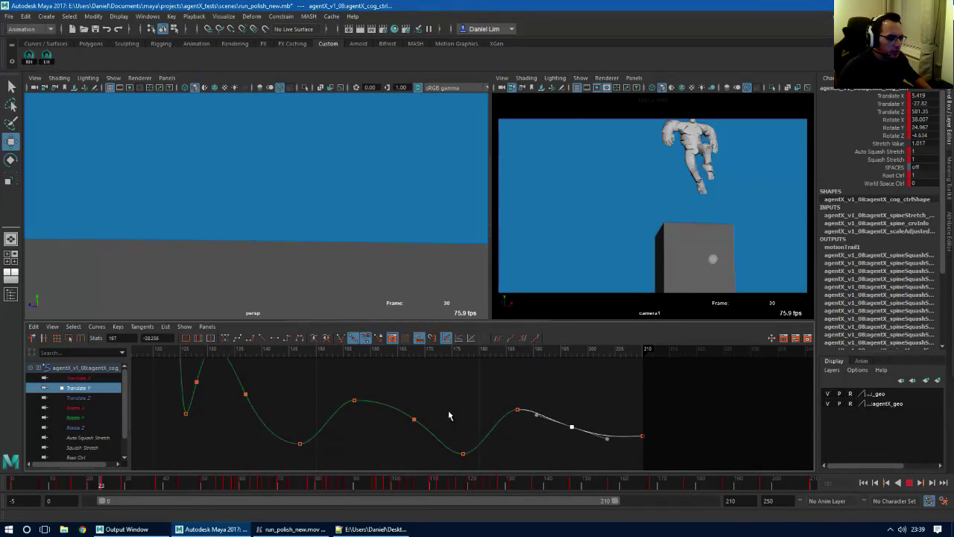
scroll(450, 415, "down", 5)
mouse_move(540, 486)
left_mouse_down()
mouse_move(552, 487)
mouse_move(535, 485)
left_mouse_up()
double_click(537, 486)
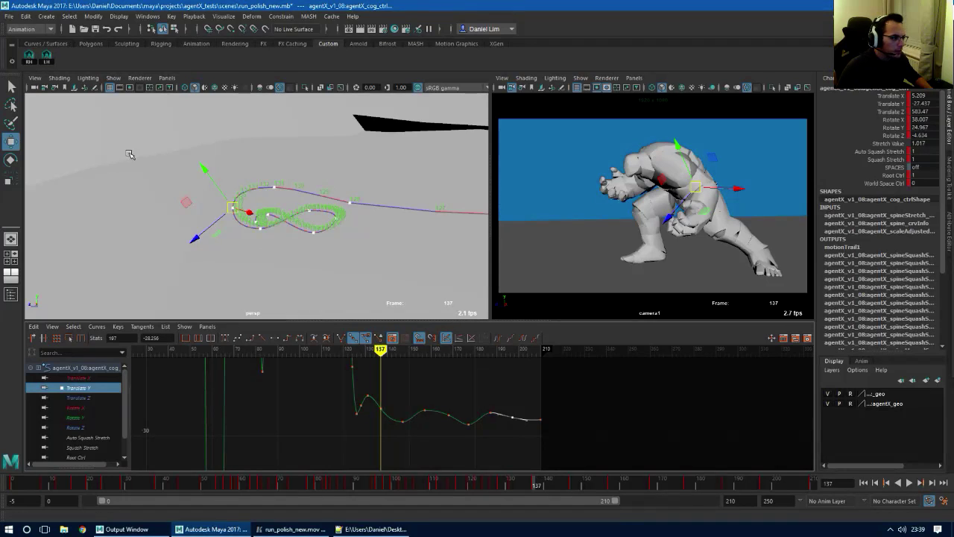
Try to box-select all of the character's rig controls in the perspective view
right_click_drag(414, 208, 105, 181, "alt")
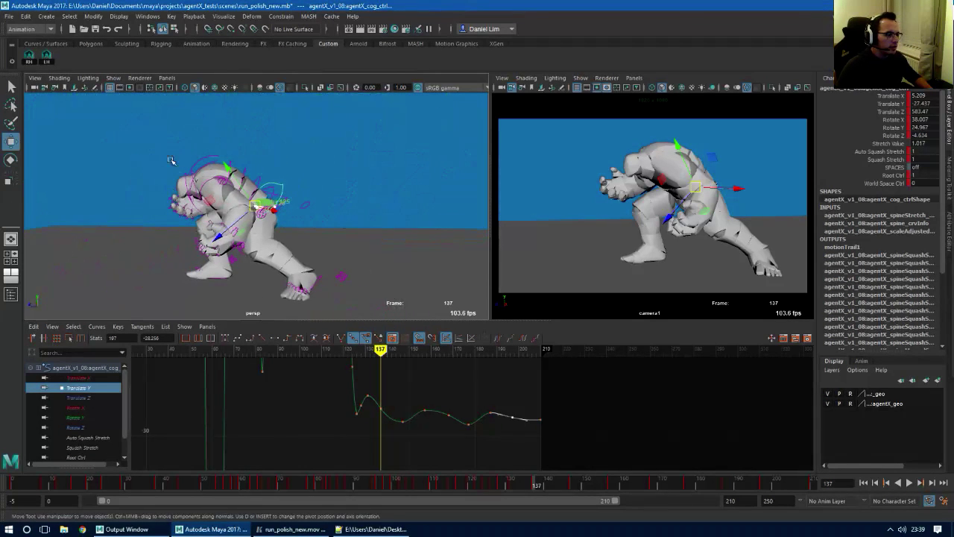
left_click_drag(163, 148, 269, 284)
left_click(335, 267)
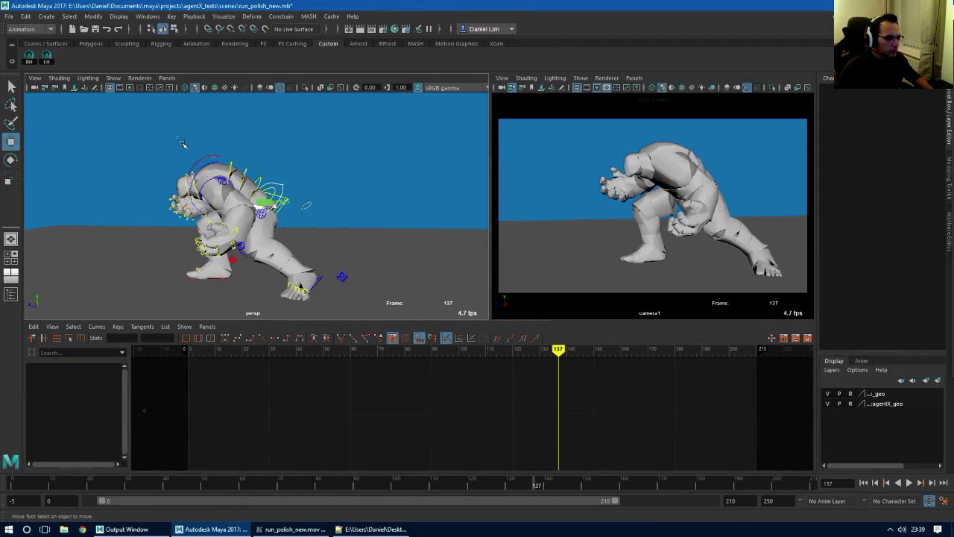
left_click_drag(184, 145, 203, 203)
left_click(326, 213)
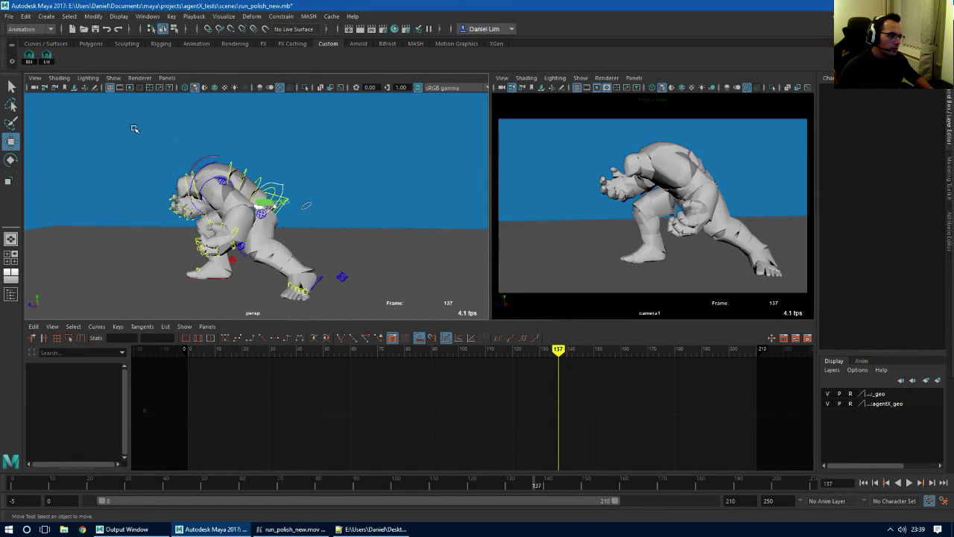
left_click_drag(124, 142, 456, 316)
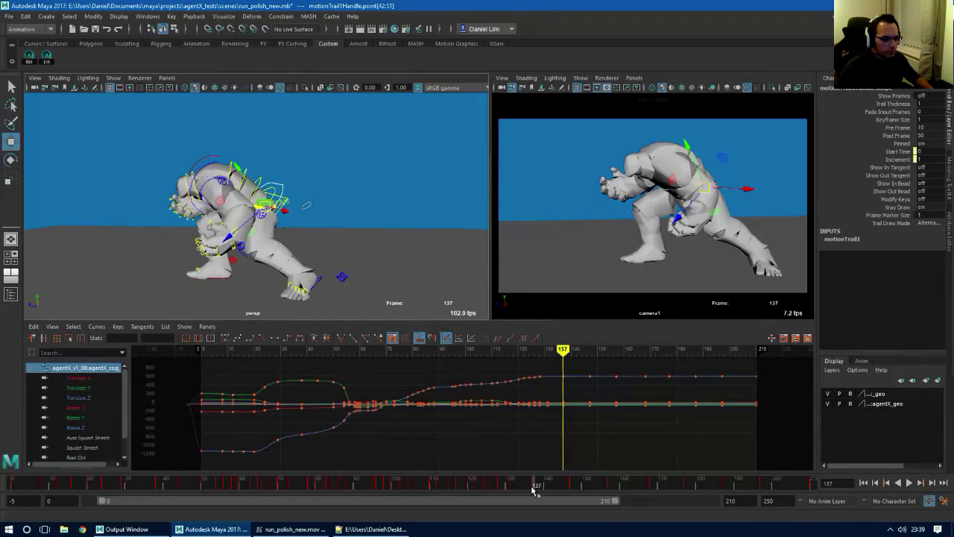
right_click_drag(336, 283, 279, 261, "alt")
mouse_move(279, 261)
left_mouse_down("alt")
mouse_move(273, 228)
mouse_move(279, 258)
left_mouse_up("alt")
left_click_drag(168, 138, 357, 281)
Show the Outliner and hide motionTrail1Handle
left_click(11, 295)
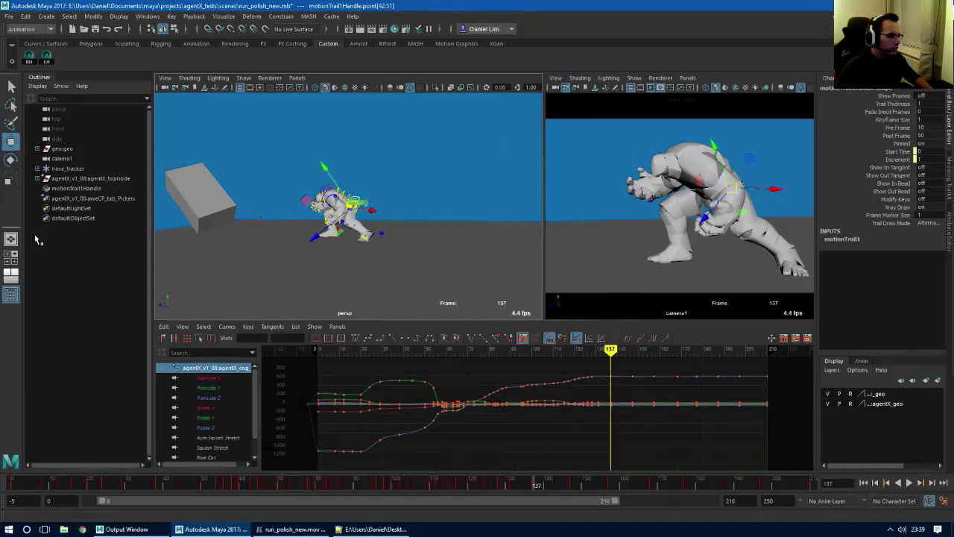
left_click(69, 190)
key("ctrl+h")
Select all of the character's controls, shift their keys from frames 137 to 210 four frames later, and play back
left_click_drag(267, 150, 426, 279)
right_click_drag(426, 278, 395, 243, "alt")
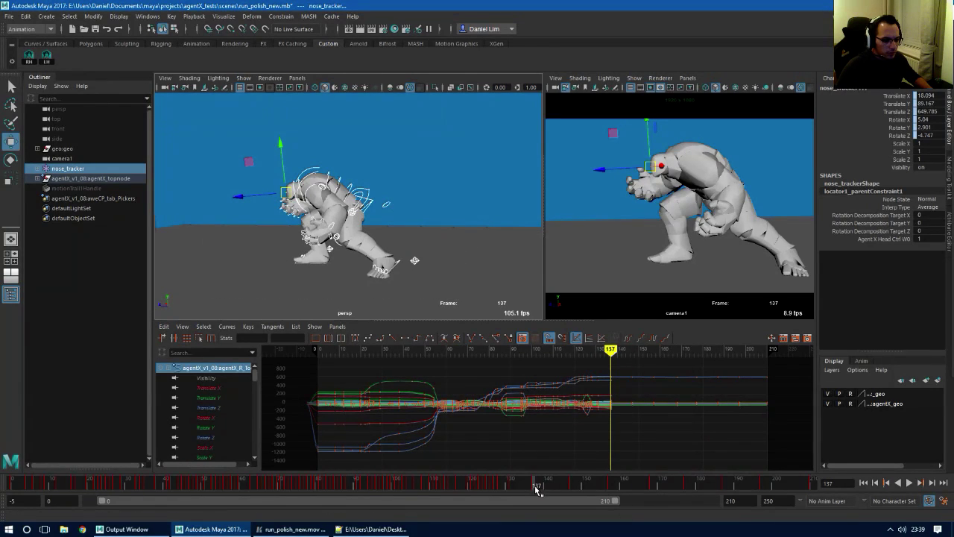
left_click_drag(536, 488, 815, 489, "shift")
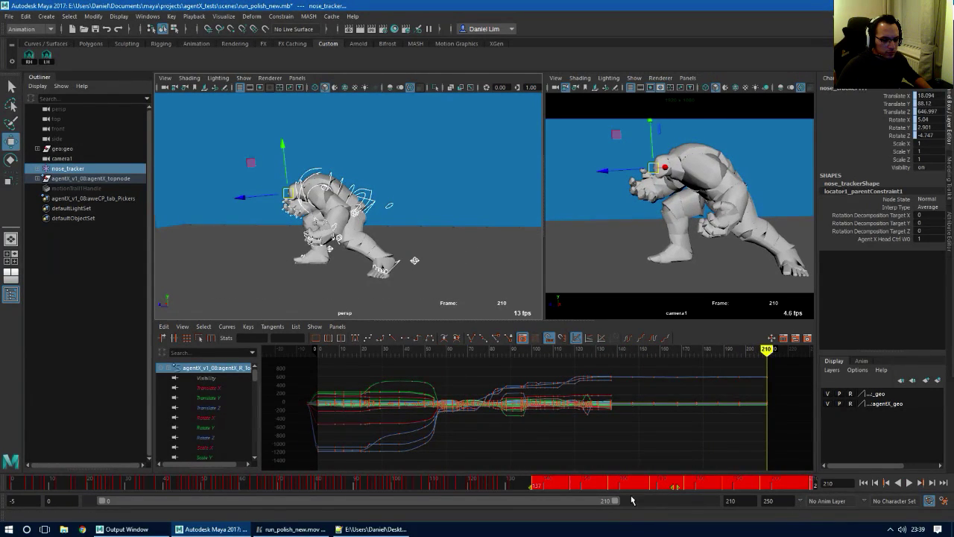
left_click(679, 489)
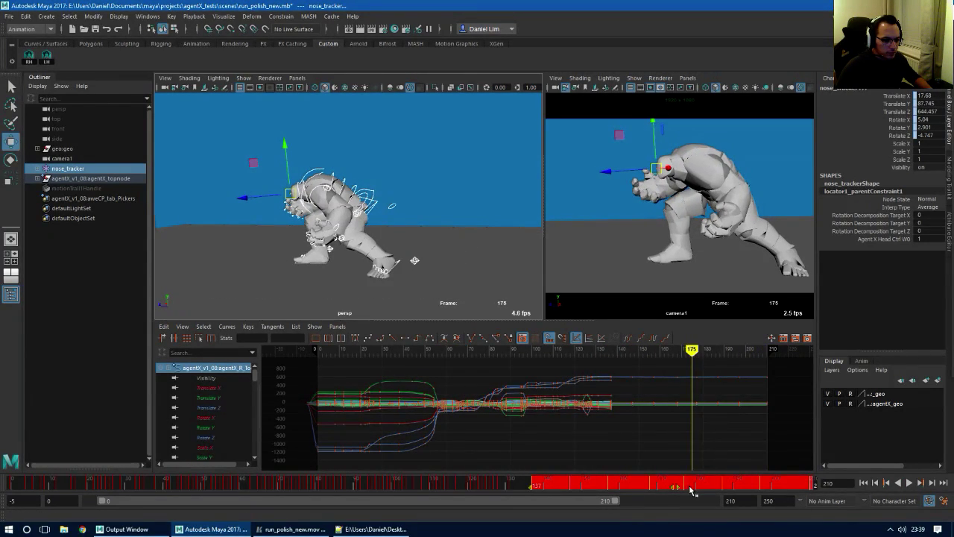
key("alt+v")
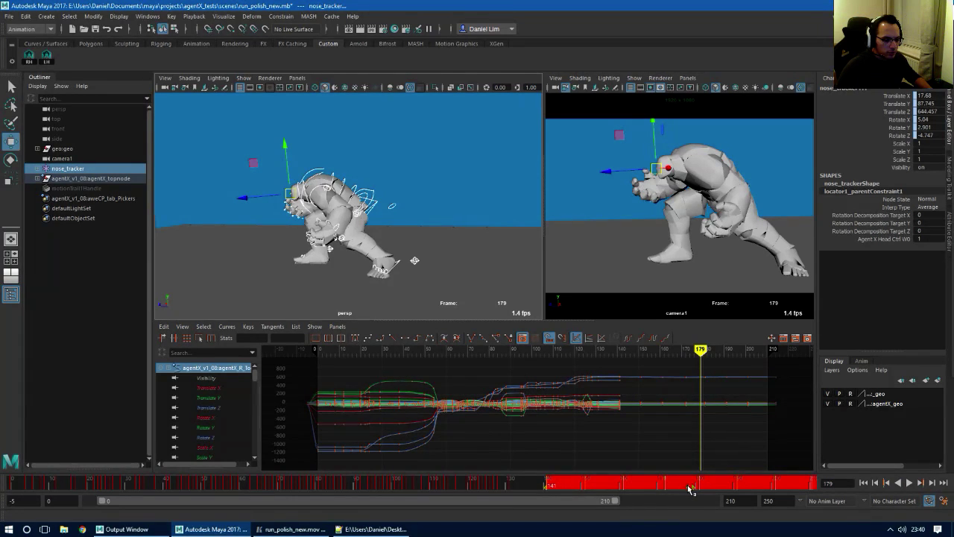
Test different offsets for the shifted key range with playback, settling on a range that starts at frame 140
left_click_drag(692, 490, 690, 490)
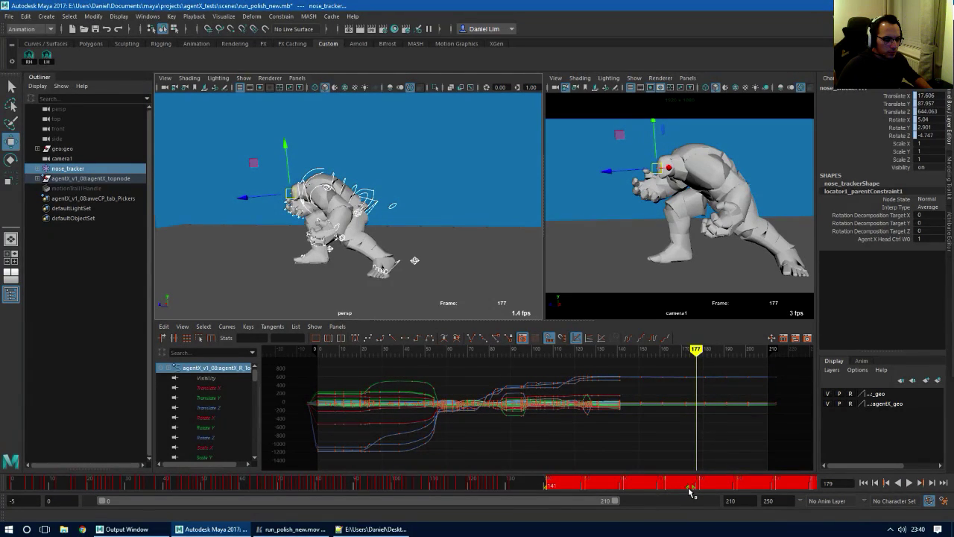
key("alt+v")
left_click_drag(688, 490, 691, 488)
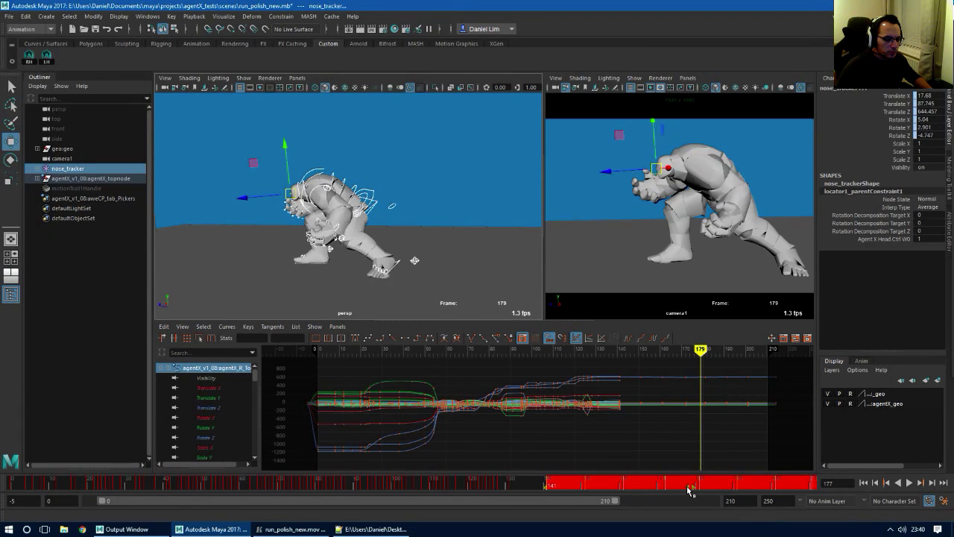
key("alt+v")
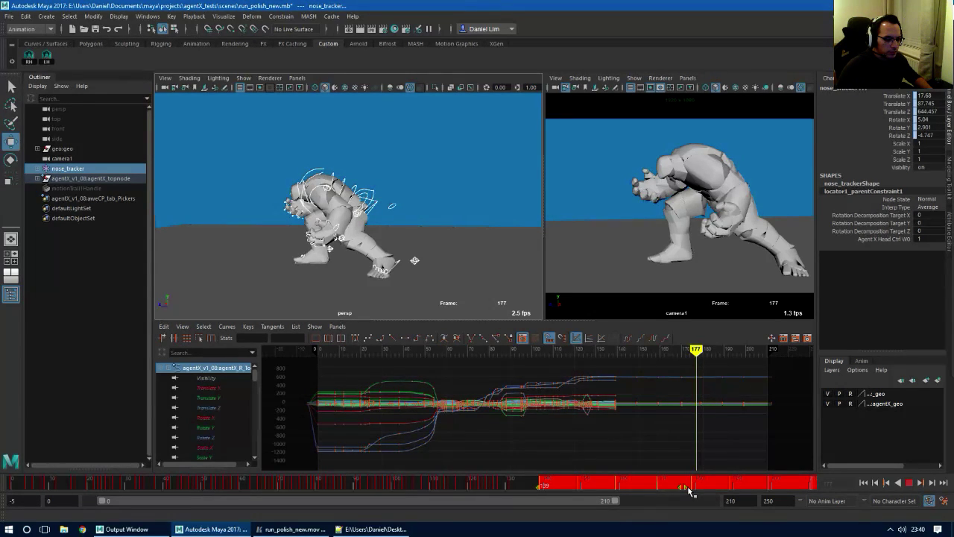
left_click_drag(688, 488, 690, 490)
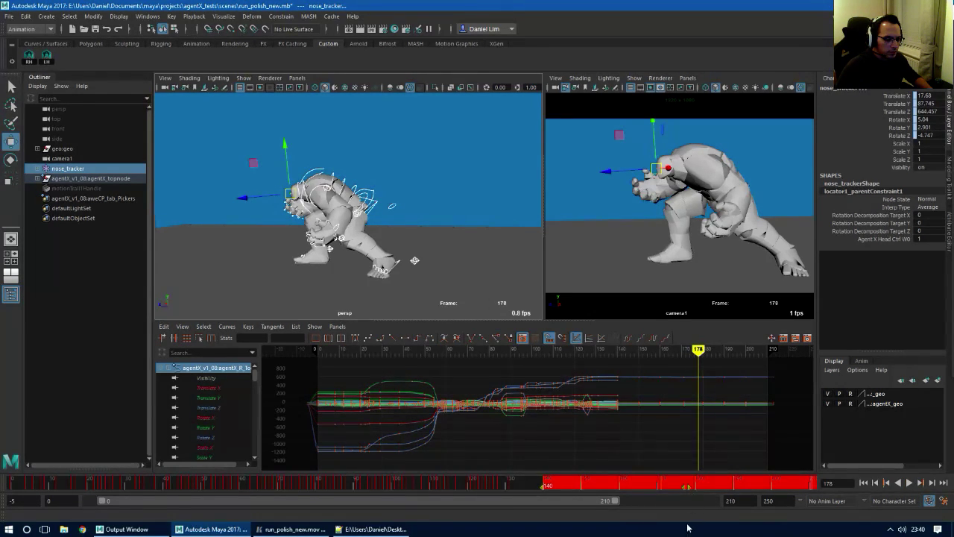
Play back the retimed animation, select the cog control and go to frame 140
left_click_drag(525, 487, 571, 479)
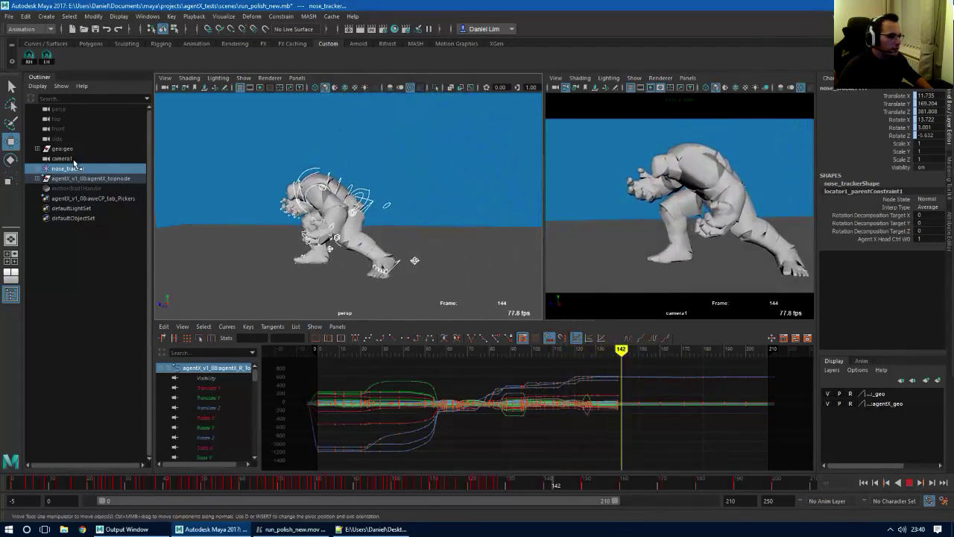
left_click(370, 193)
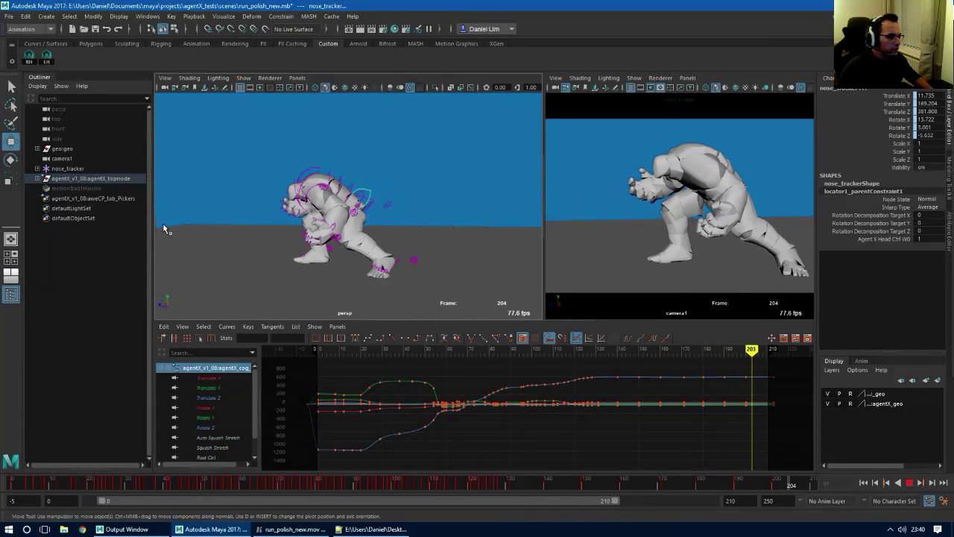
left_click(588, 390)
middle_click_drag(631, 386, 524, 438, "alt")
scroll(507, 433, "up", 8)
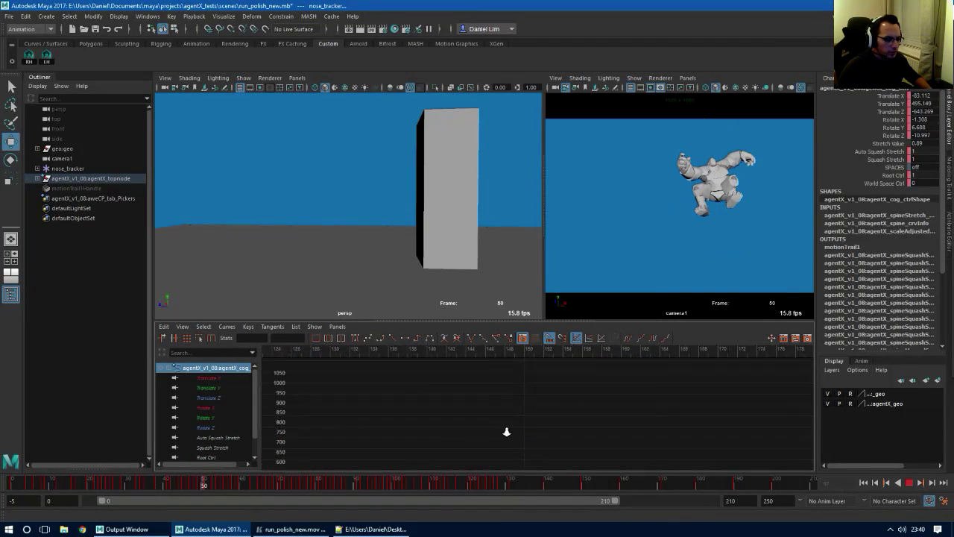
left_click_drag(533, 490, 547, 485)
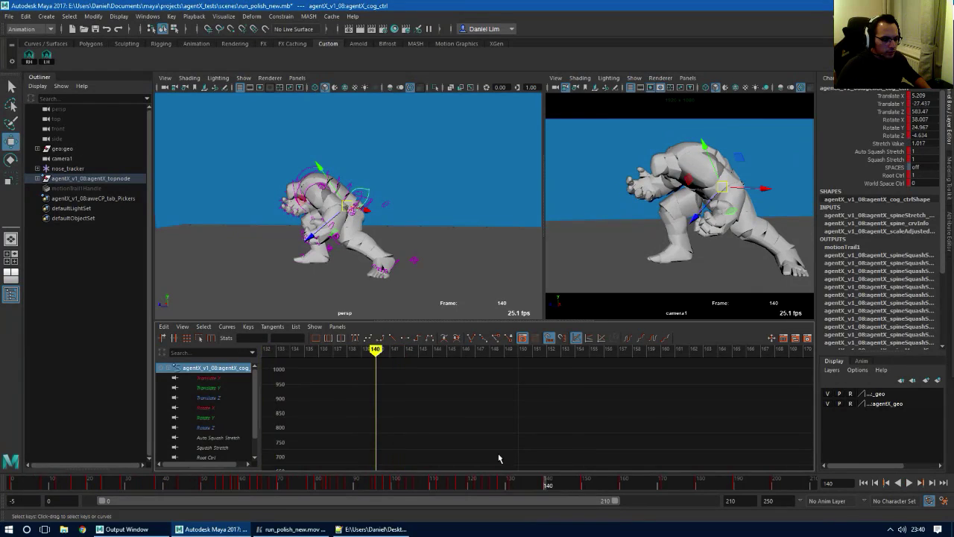
Isolate the cog's Translate X, Y and Z curves and frame the end of the Translate Z curve
key("a")
middle_click_drag(604, 398, 530, 425, "alt")
right_click_drag(530, 425, 552, 449, "alt")
left_click_drag(207, 380, 223, 397)
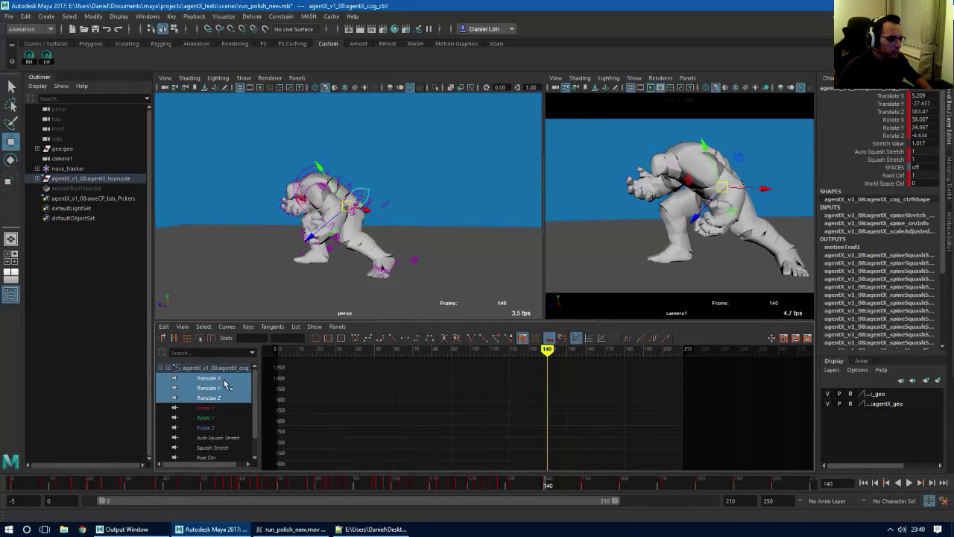
key("f")
middle_click_drag(655, 362, 592, 390, "alt")
right_click_drag(553, 409, 576, 370, "alt+shift")
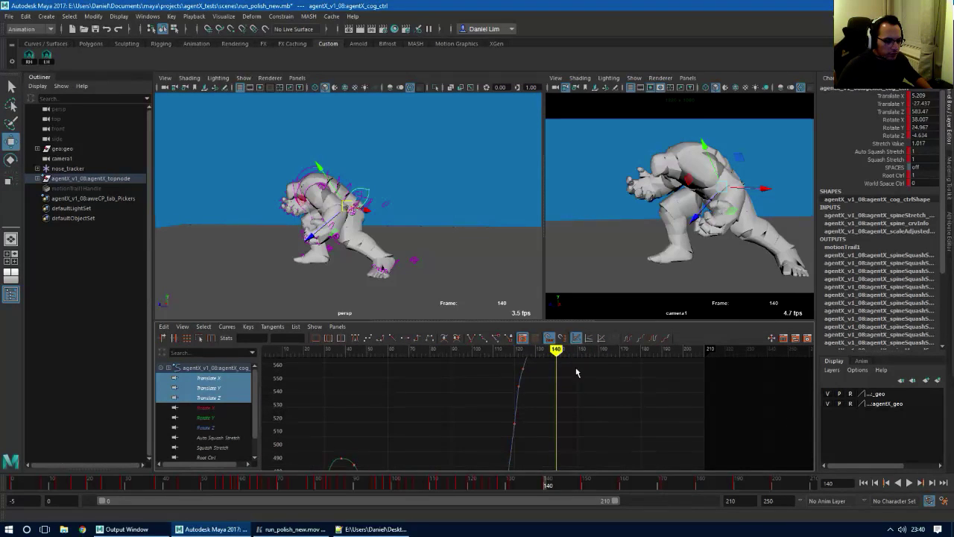
middle_click_drag(565, 373, 554, 458, "alt")
right_click_drag(554, 458, 582, 382, "alt")
middle_click_drag(579, 376, 556, 411, "alt")
right_click_drag(618, 416, 579, 431, "alt")
Raise all Translate Z keys from frame 140 onward by about 5.73, bringing frame 140 to about 589.2
left_click_drag(667, 448, 675, 443)
right_click_drag(562, 420, 596, 437, "alt")
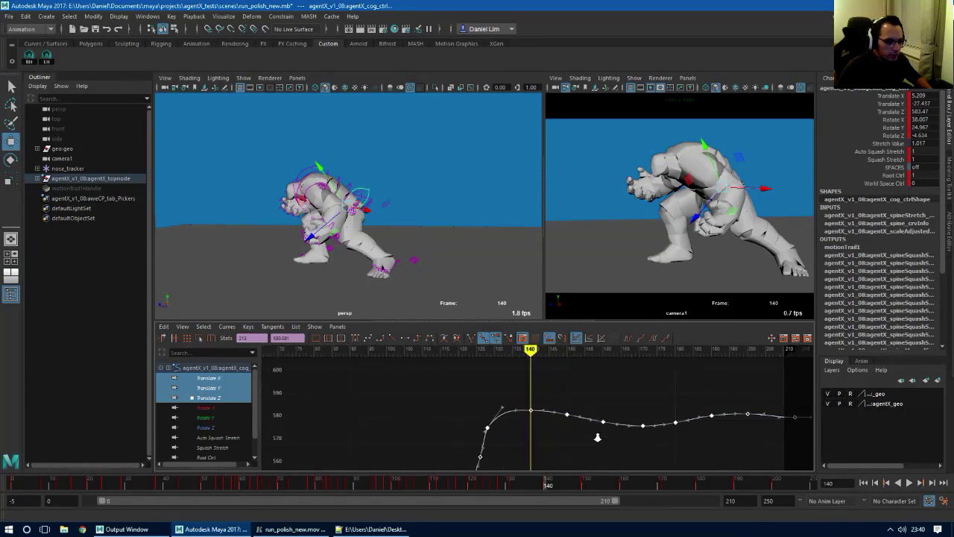
middle_click_drag(661, 433, 568, 427, "alt")
left_click_drag(731, 447, 417, 372)
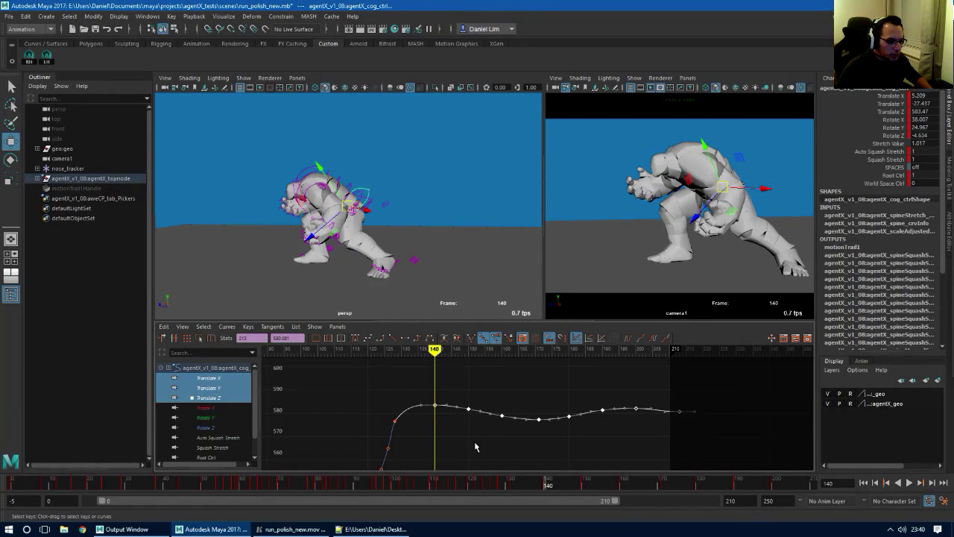
middle_click_drag(475, 443, 470, 427, "shift")
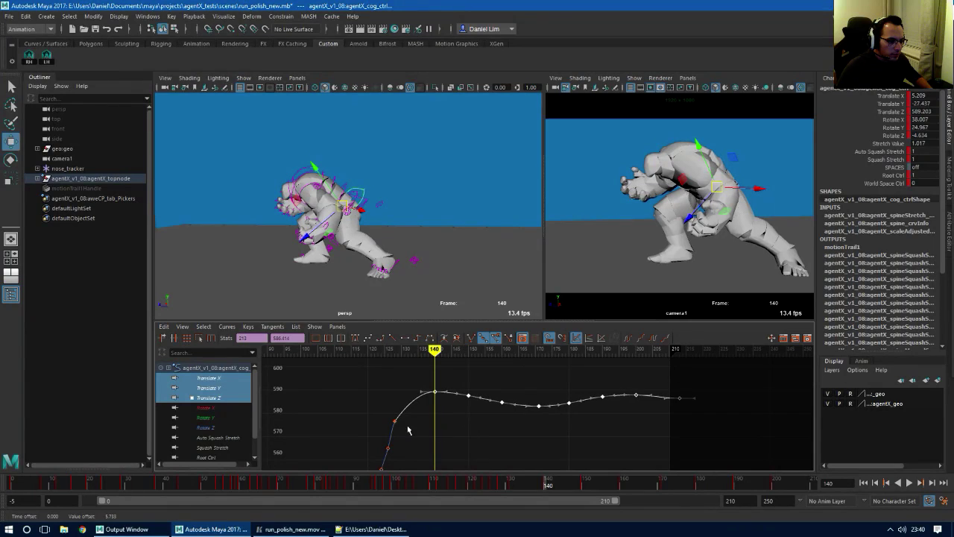
Steepen the tangents of the Translate Z key at frame 128 and play back the result
key("q")
left_click_drag(385, 410, 404, 439)
key("w")
key("q")
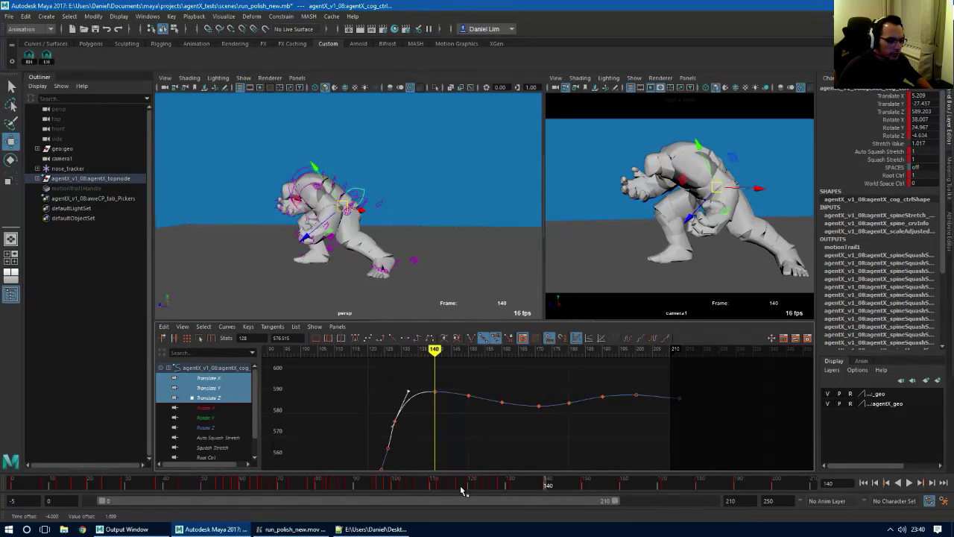
key("alt+v")
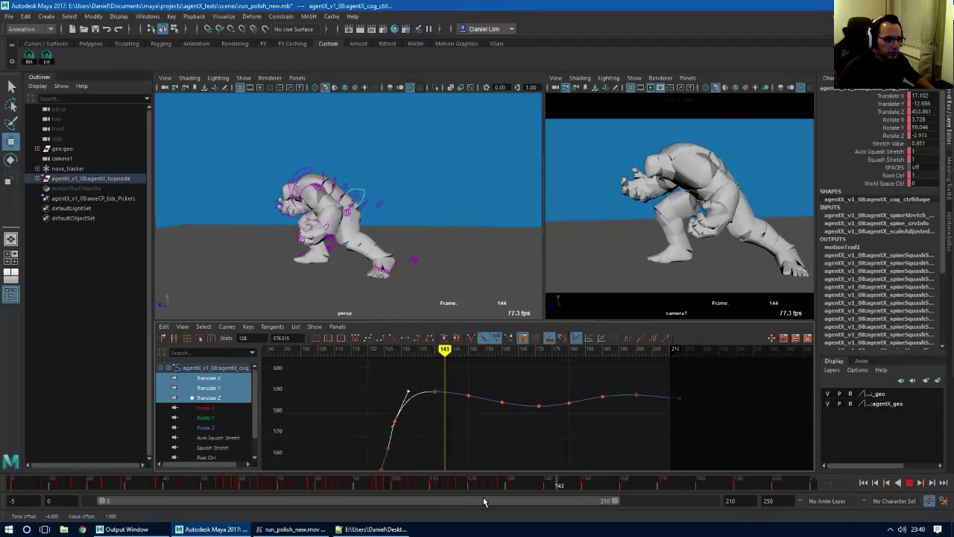
key("alt+v")
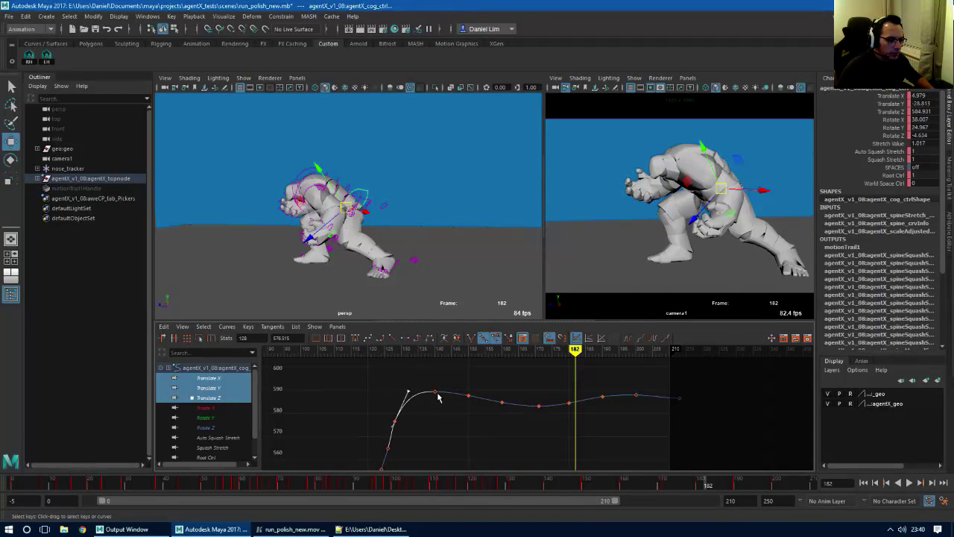
Select the Translate Z keys from frame 140 onward and extend the playback range to frame 219
left_click_drag(683, 422, 683, 421)
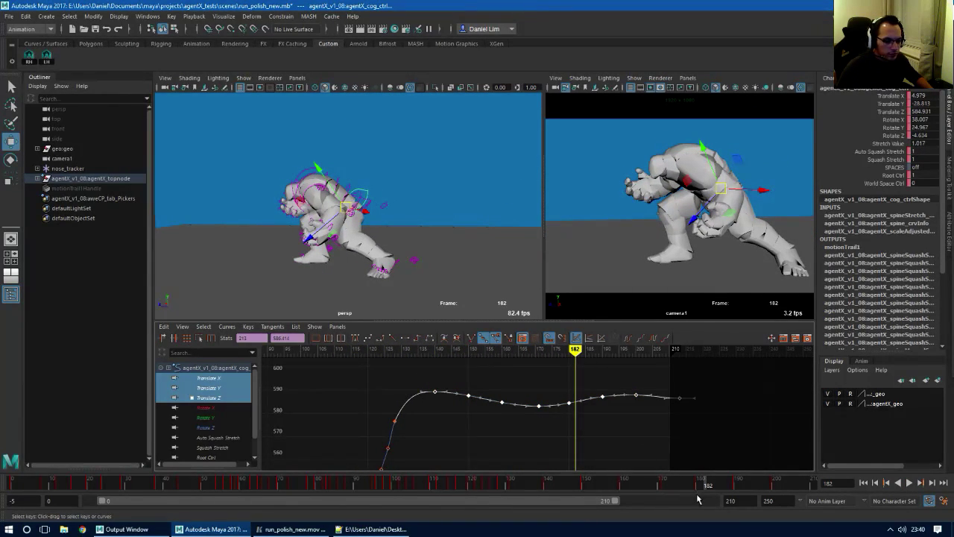
left_click_drag(620, 502, 641, 505)
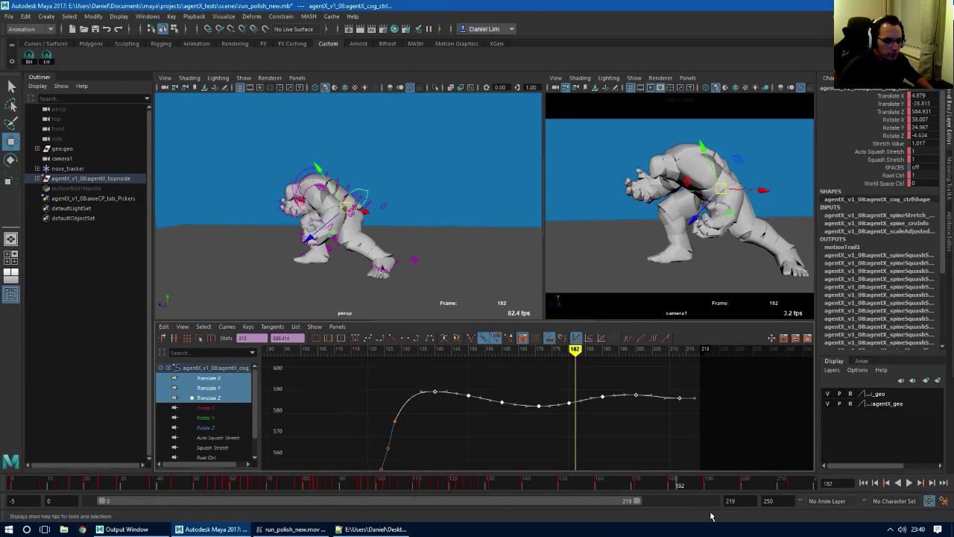
Set the playback range to end at frame 220 and play back the animation
left_click_drag(738, 502, 651, 512)
key("Return")
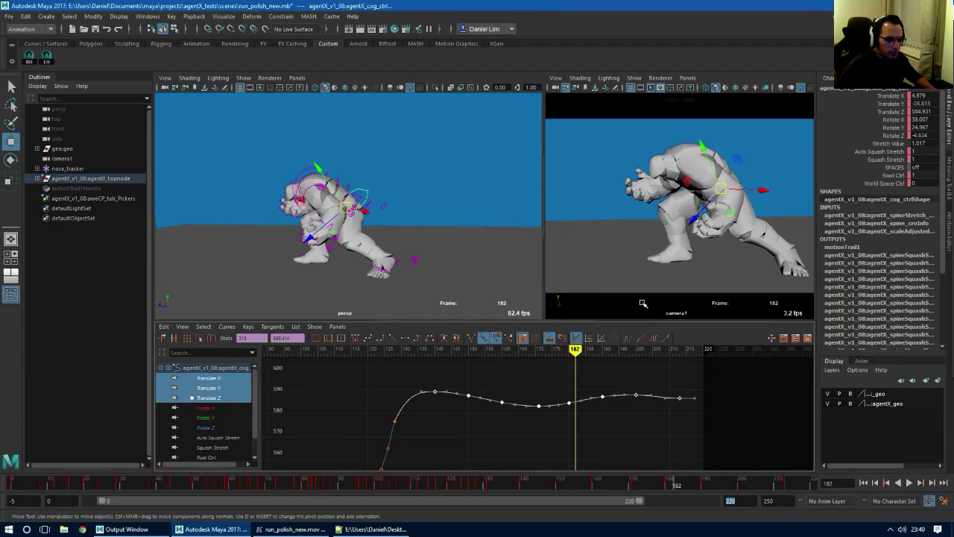
left_click_drag(407, 351, 281, 352)
key("alt+v")
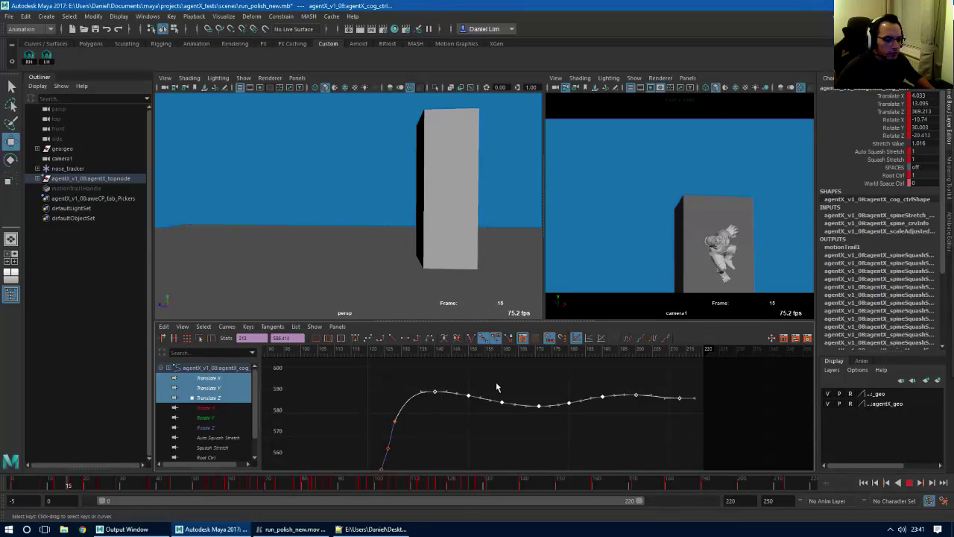
key("alt+v")
Move the cog's last key from frame 213 to 215 and end the playback range at frame 215
left_click(789, 486)
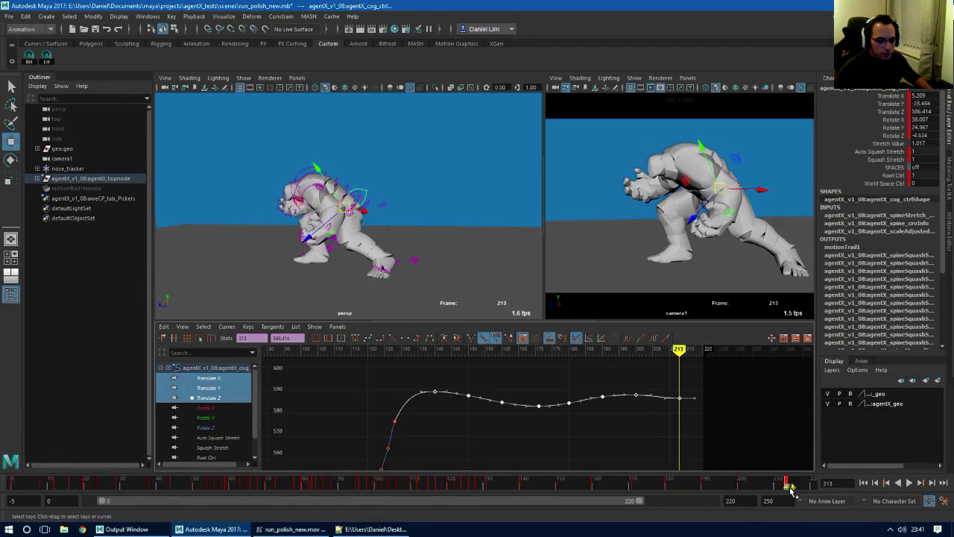
left_click_drag(790, 488, 794, 487)
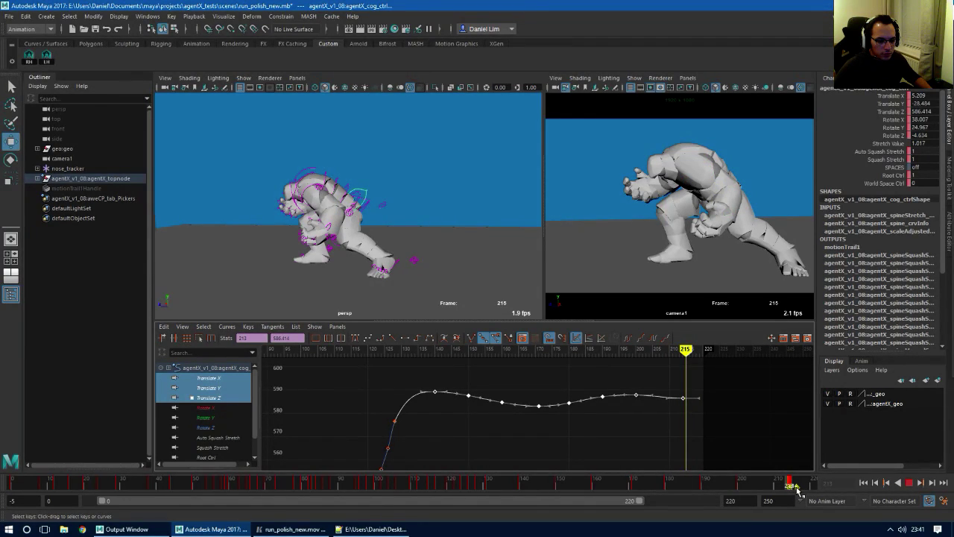
left_click_drag(797, 487, 799, 489)
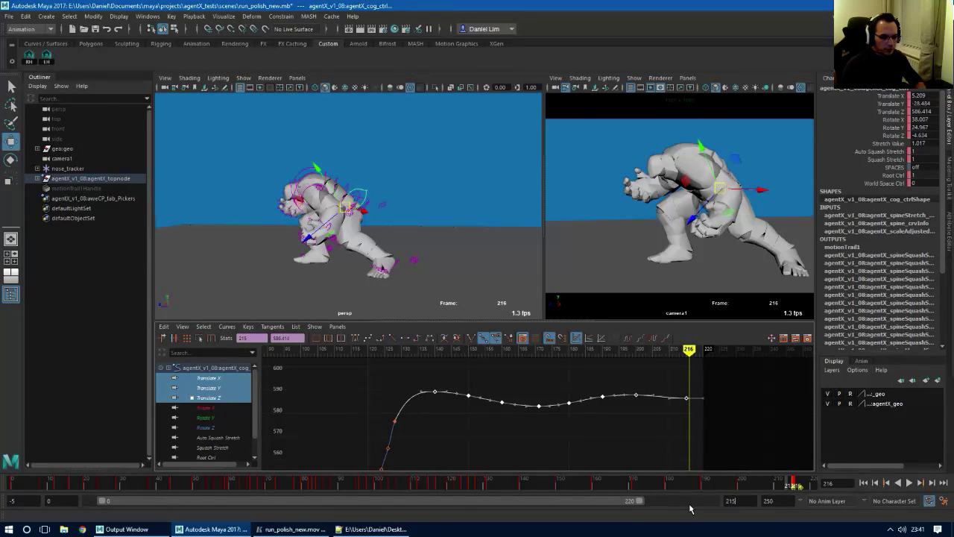
key("Return")
left_click(573, 453)
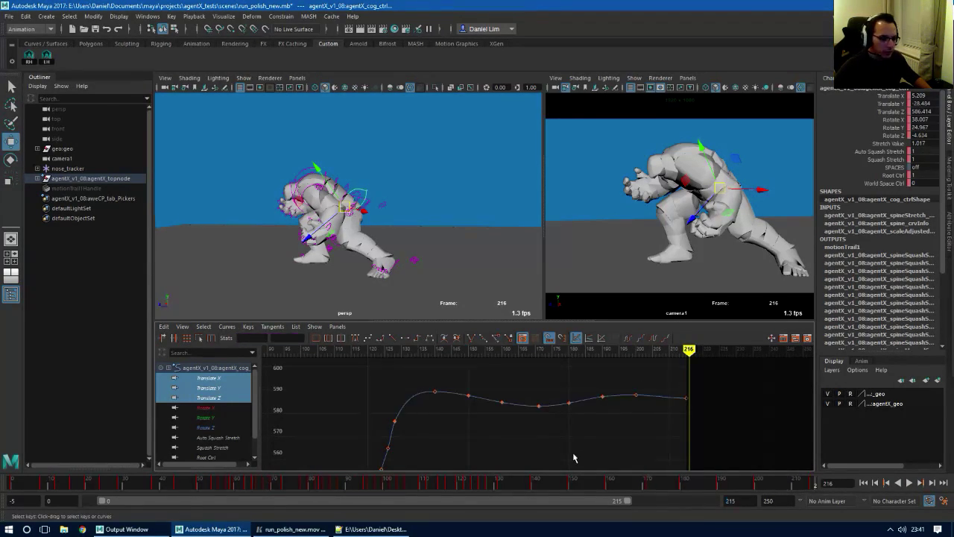
Isolate the cog's Translate Y curve and examine how it settles after frame 125, scrubbing back to frame 134
scroll(570, 428, "down", 8)
middle_click_drag(564, 425, 558, 384, "alt")
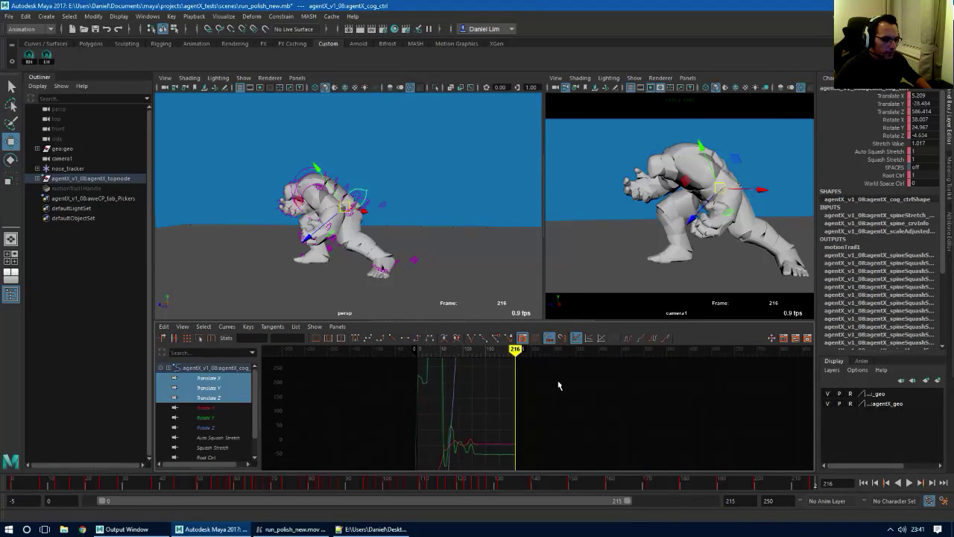
right_click_drag(571, 415, 552, 448, "alt+shift")
scroll(534, 444, "up", 6)
middle_click_drag(530, 443, 572, 422, "alt")
left_click(209, 388)
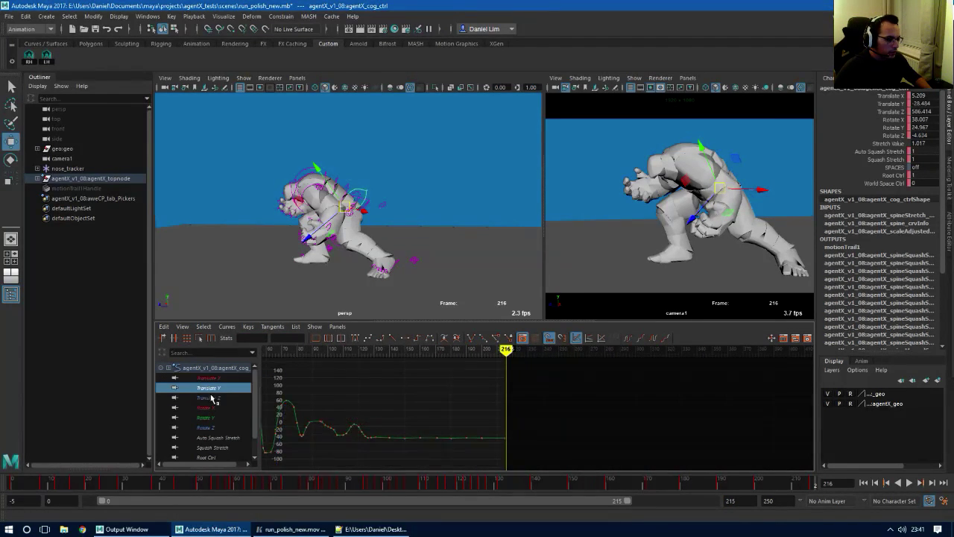
key("f")
middle_click_drag(756, 466, 660, 431, "alt")
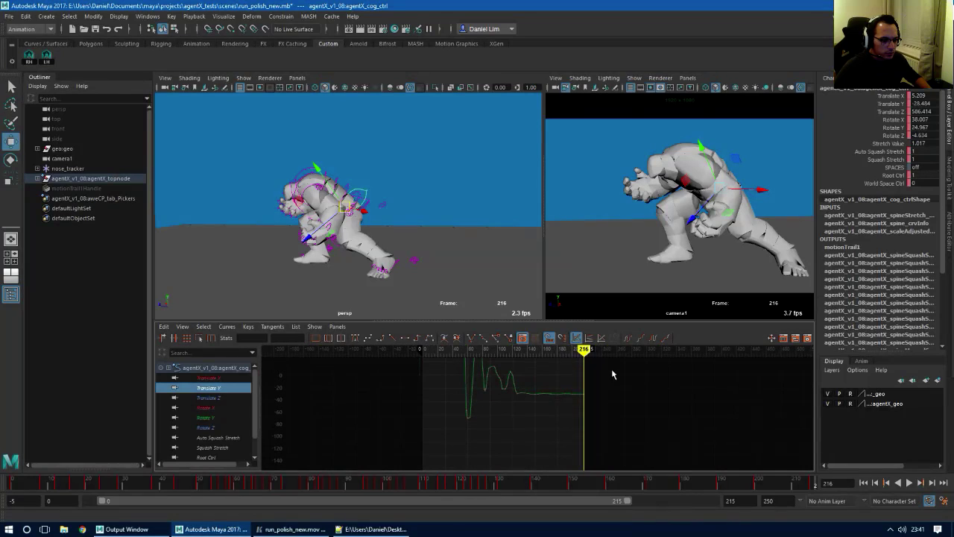
left_click_drag(516, 429, 515, 428)
key("f")
left_click(590, 440)
middle_click_drag(485, 455, 543, 417, "alt")
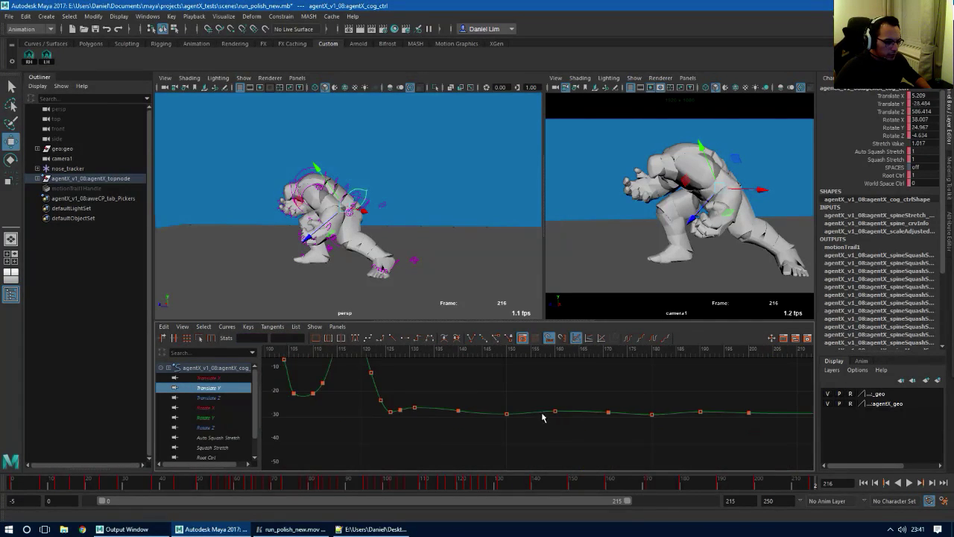
right_click_drag(473, 429, 520, 389, "alt+shift")
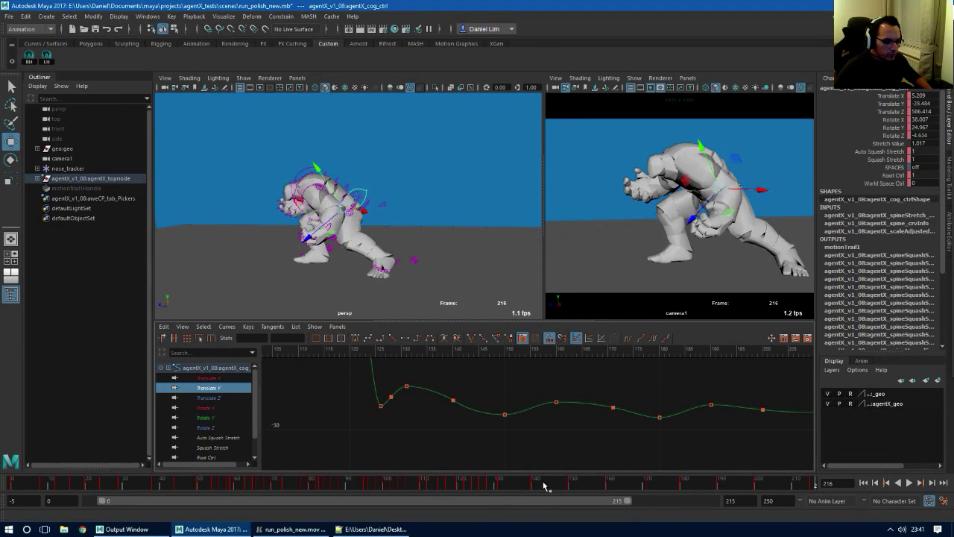
left_click_drag(543, 487, 513, 482)
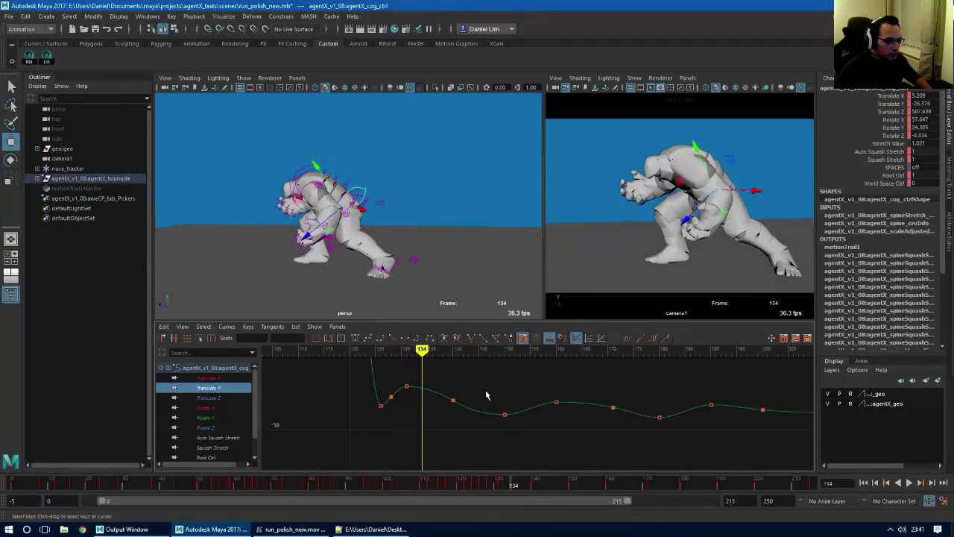
Show the cog's motion trail in the perspective view and examine its settling loop up close around frame 140
left_click(76, 189)
right_click_drag(352, 229, 432, 234, "alt")
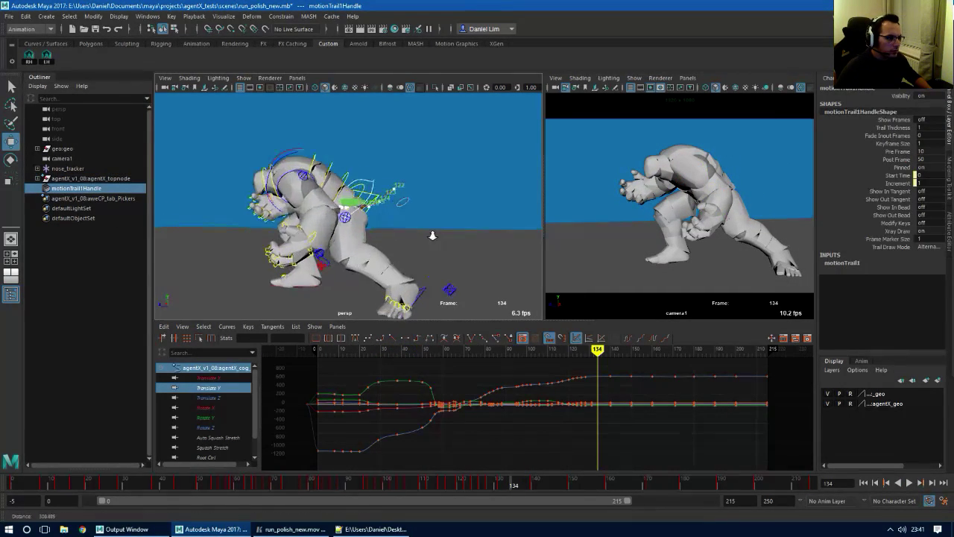
left_click(11, 294)
right_click_drag(284, 241, 503, 245, "alt")
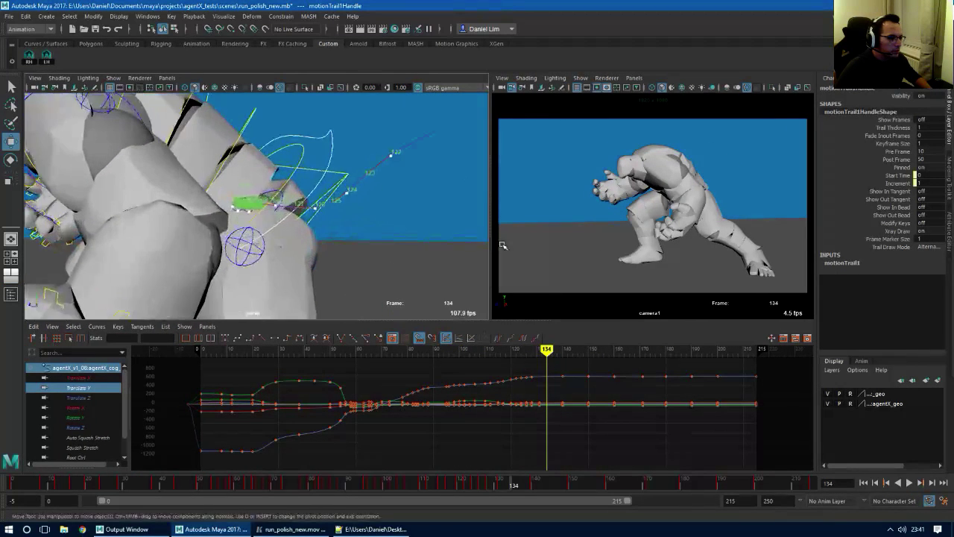
right_click_drag(300, 276, 384, 288, "alt")
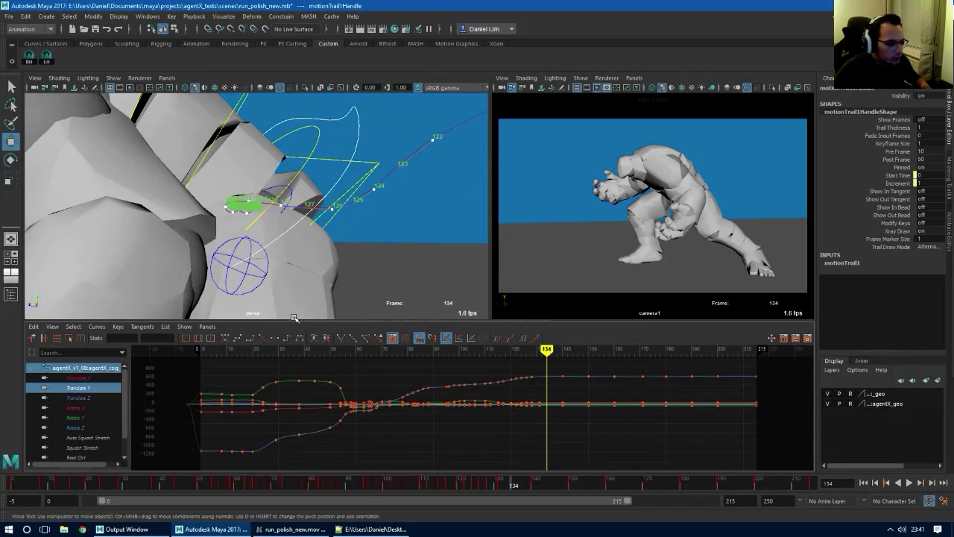
right_click_drag(282, 250, 435, 261, "alt")
right_click_drag(299, 284, 378, 289, "alt")
middle_click_drag(257, 288, 369, 301, "alt")
mouse_move(533, 482)
left_mouse_down()
mouse_move(481, 482)
mouse_move(526, 492)
left_mouse_up()
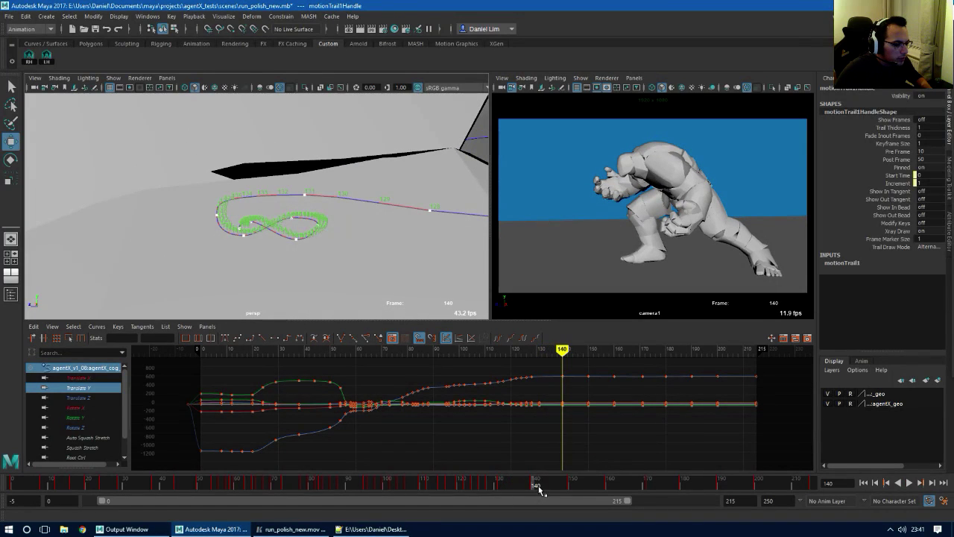
Reselect the cog control and bring its motion trail back into close view in the perspective view
left_click(10, 295)
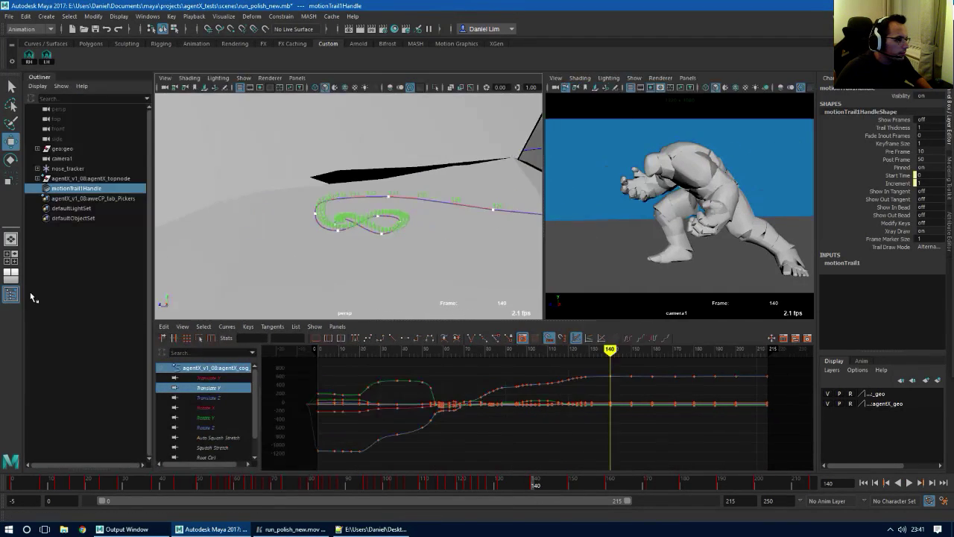
left_click(11, 294)
left_click(556, 226)
key("space")
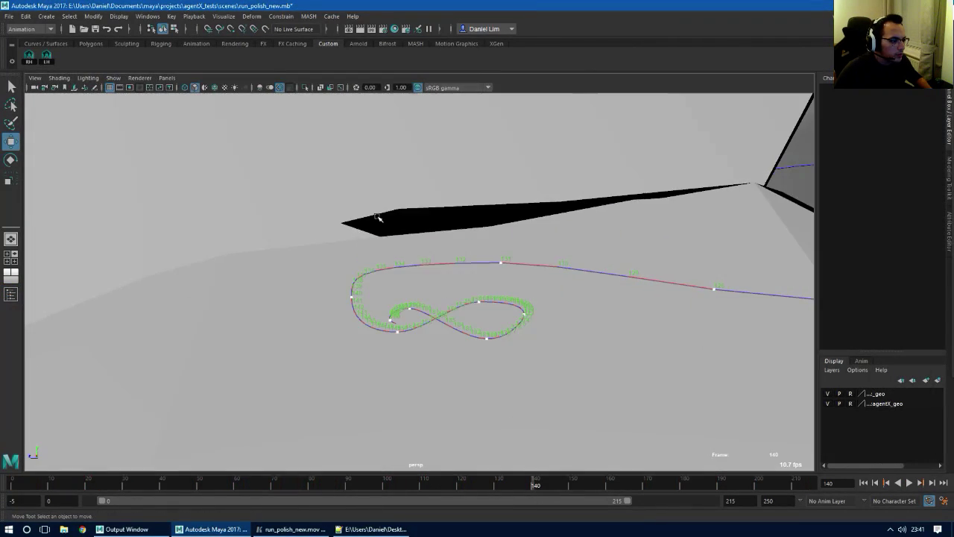
right_click_drag(378, 217, 97, 280, "alt")
right_click_drag(666, 239, 585, 156, "alt")
left_click(628, 159)
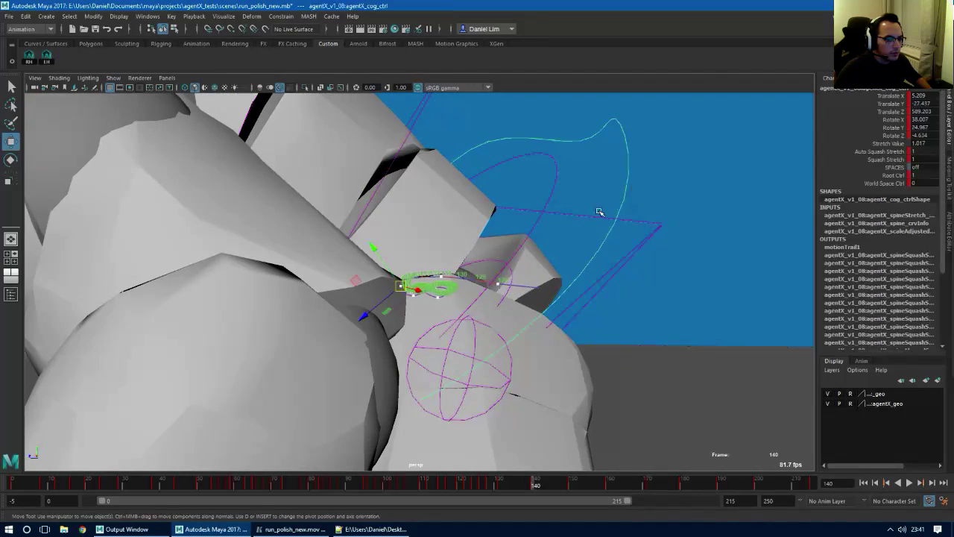
key("space")
right_click_drag(302, 271, 531, 269, "alt")
right_click_drag(395, 270, 502, 273, "alt")
Isolate the Translate Z curve and raise its key at frame 140 to about 589.83
left_click(94, 387)
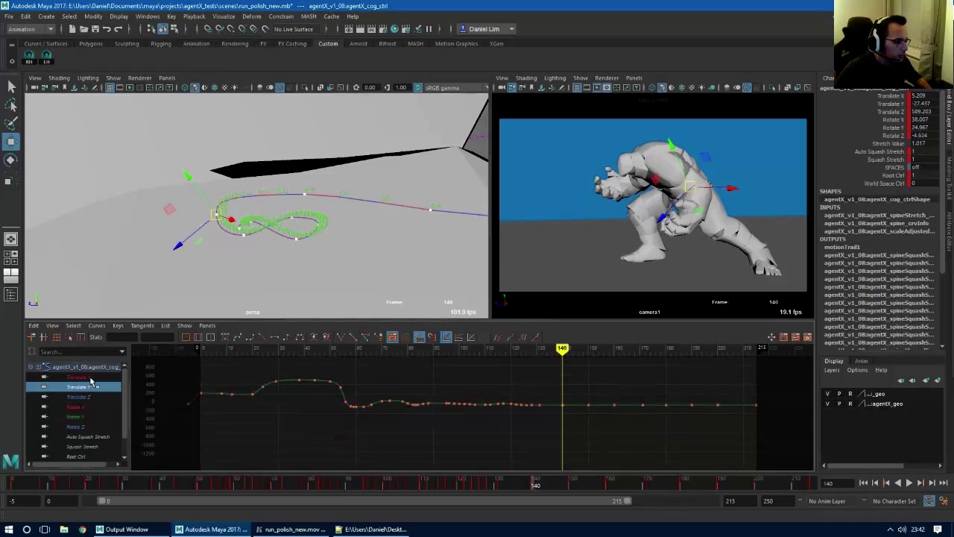
left_click(95, 396)
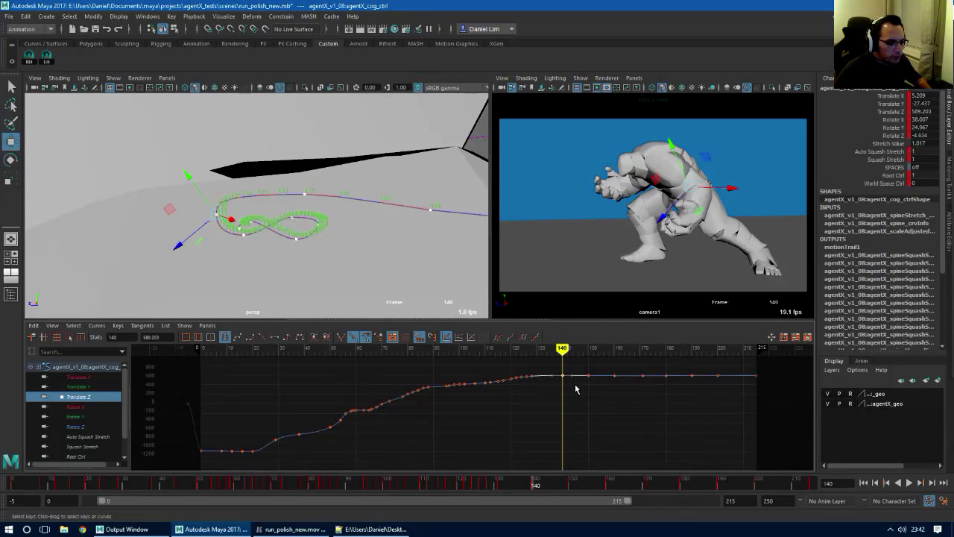
key("f")
right_click_drag(556, 394, 477, 436, "alt")
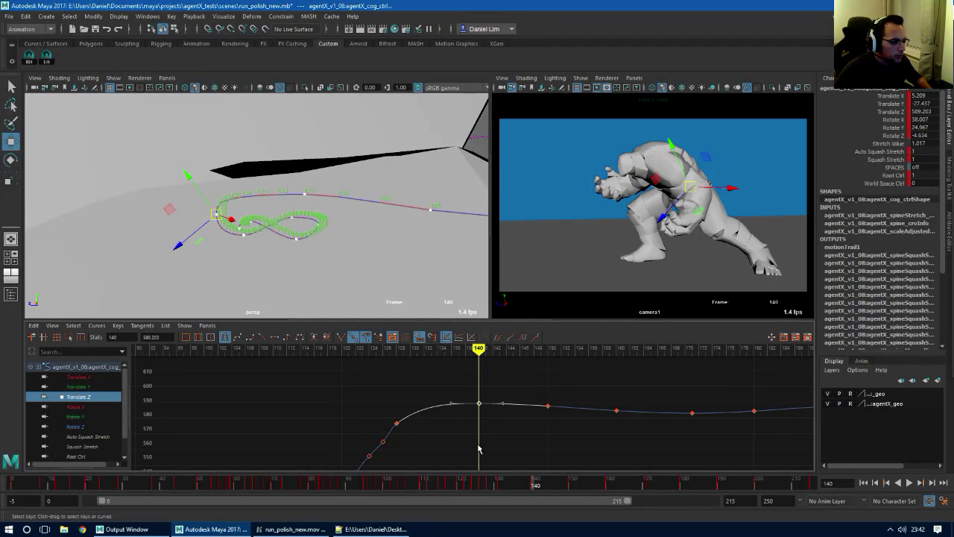
middle_click_drag(479, 434, 477, 436, "shift")
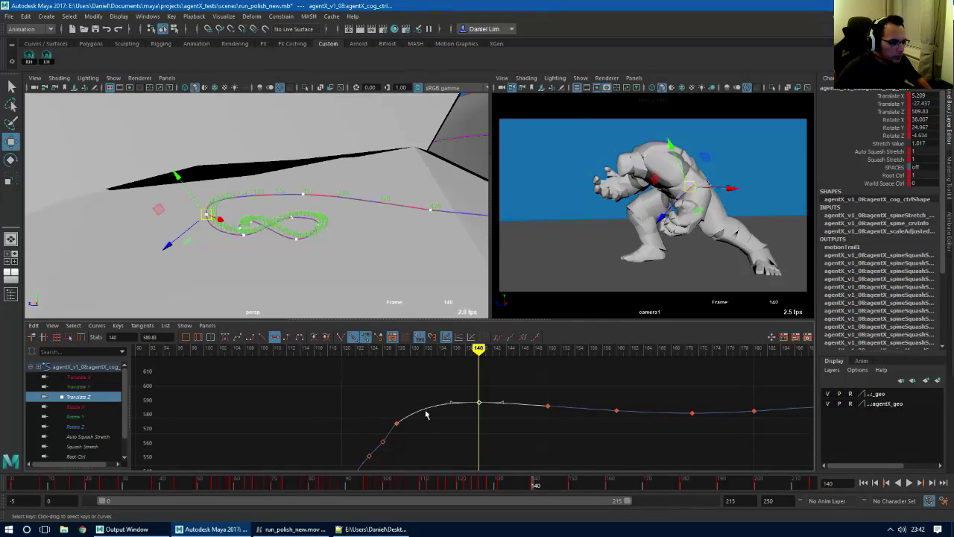
Lower the Translate Z key at frame 128 to about 573.85 to smooth the ease into the settle
right_click_drag(427, 413, 445, 419, "alt")
left_click_drag(296, 426, 327, 446)
middle_click_drag(358, 424, 433, 388, "alt")
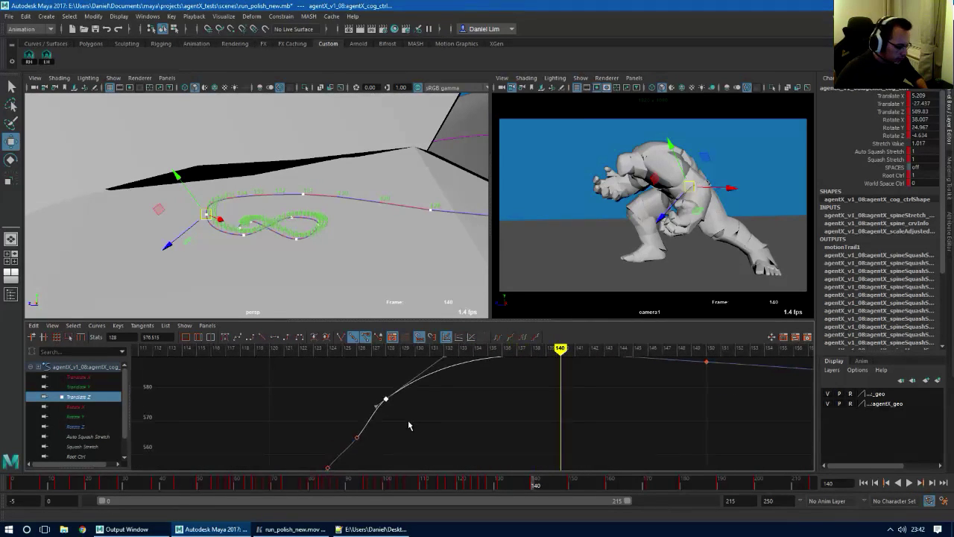
key("comma")
key("comma")
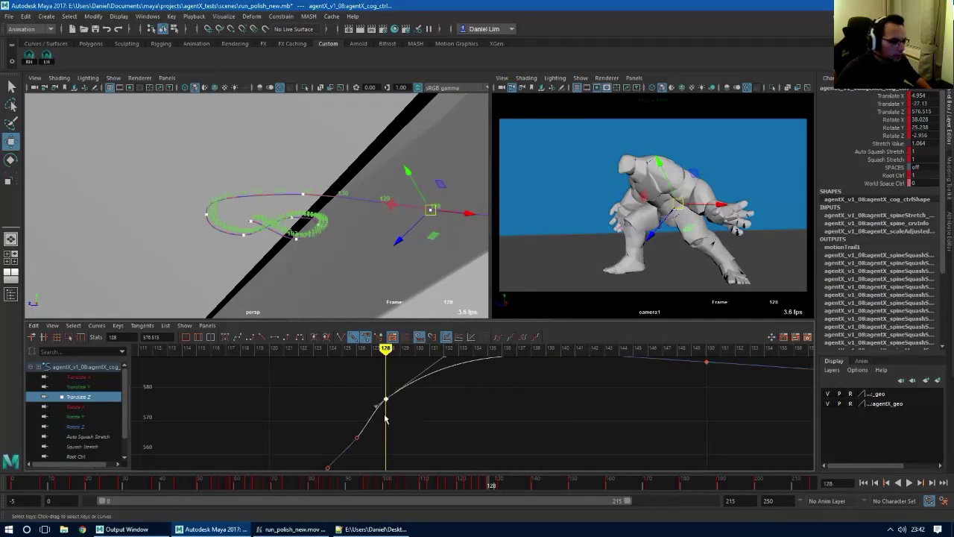
middle_click_drag(386, 417, 373, 430, "shift")
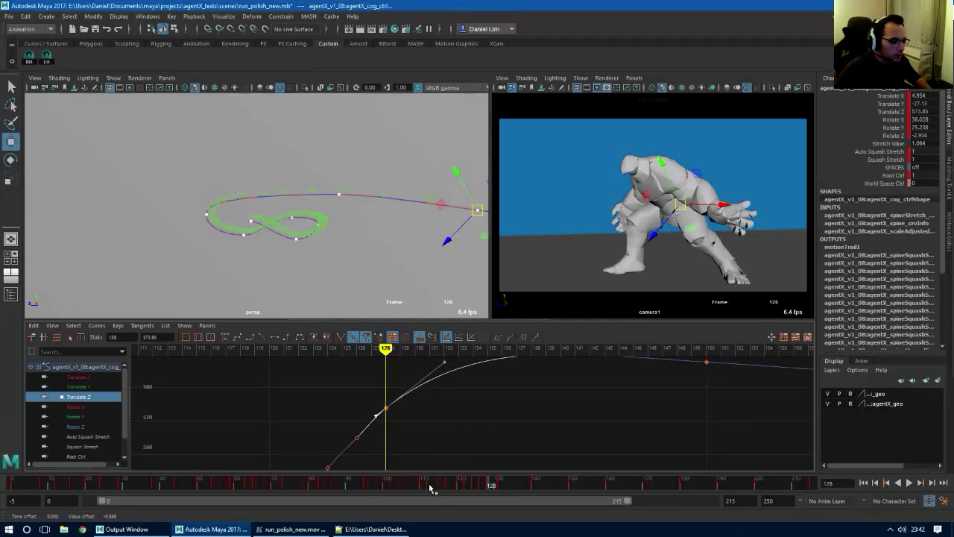
Play back the animation, isolate the Translate X curve, and examine the cog's motion trail from the front
left_click_drag(451, 488, 842, 495)
key("alt+v")
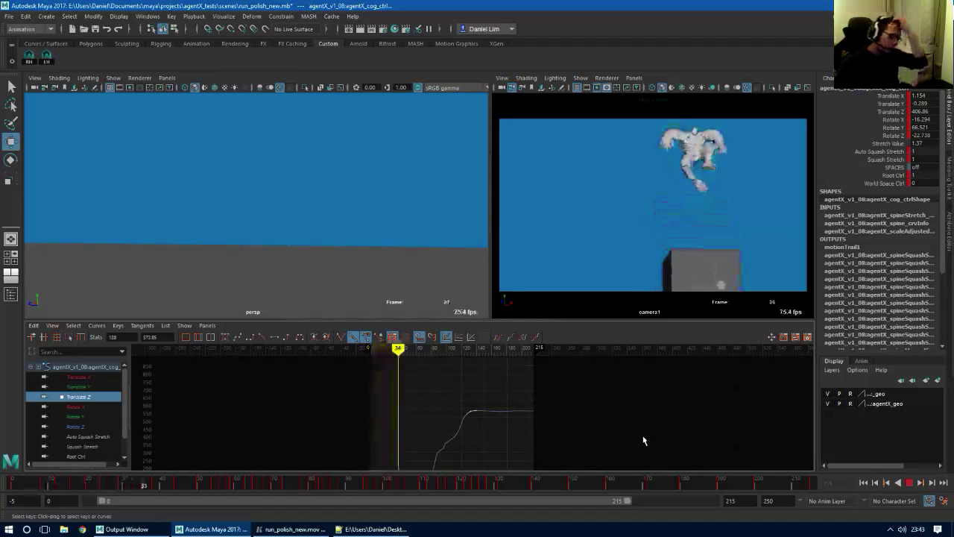
left_click(100, 378)
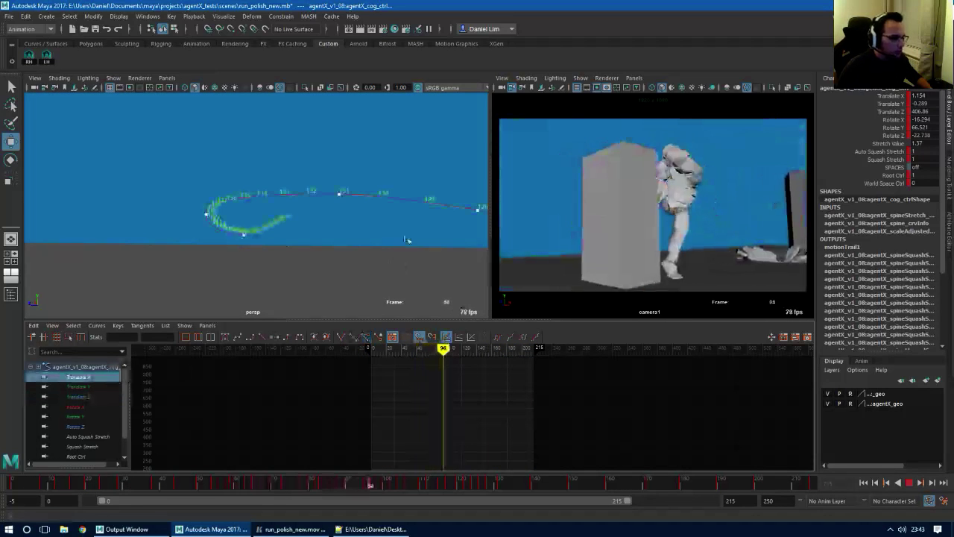
right_click_drag(373, 251, 237, 273, "alt")
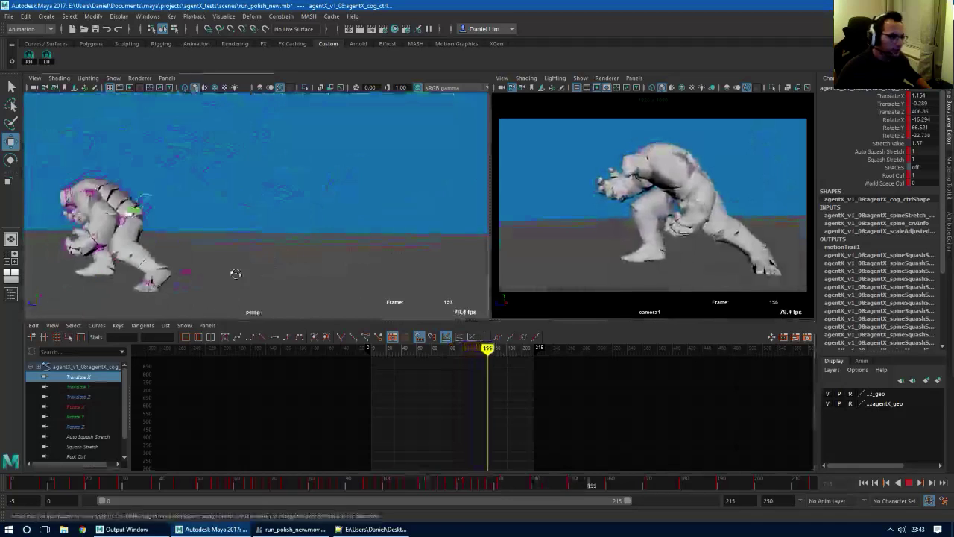
left_click_drag(257, 273, 328, 265, "alt")
mouse_move(329, 266)
right_mouse_down("alt")
mouse_move(379, 273)
mouse_move(422, 260)
right_mouse_up("alt")
right_click_drag(335, 262, 448, 259, "alt")
right_click_drag(336, 265, 369, 273, "alt")
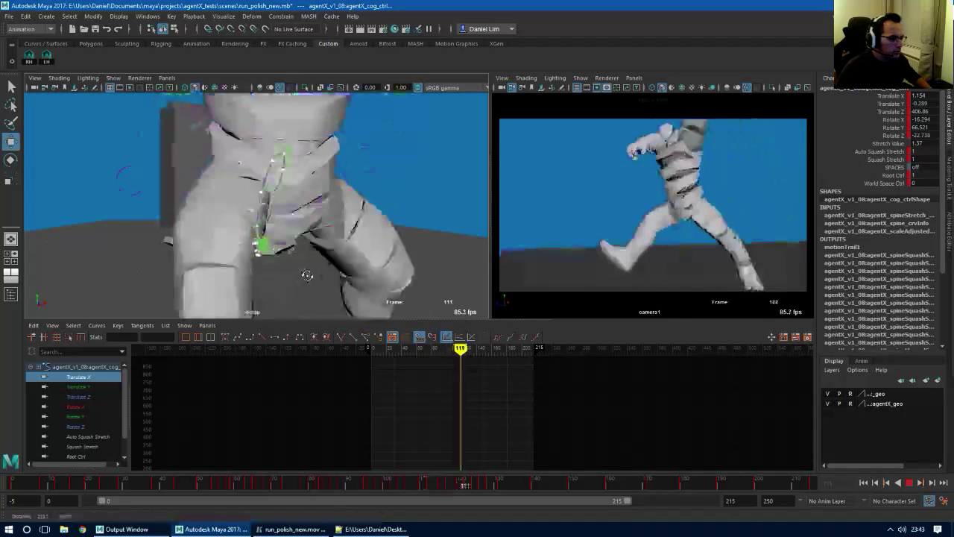
right_click_drag(306, 275, 317, 277, "alt")
key("space")
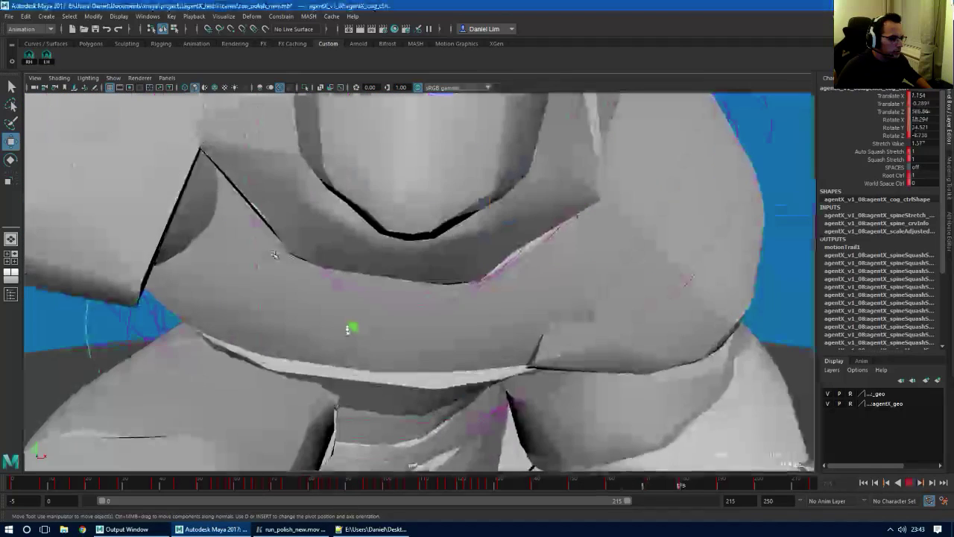
right_click_drag(389, 302, 427, 351, "alt")
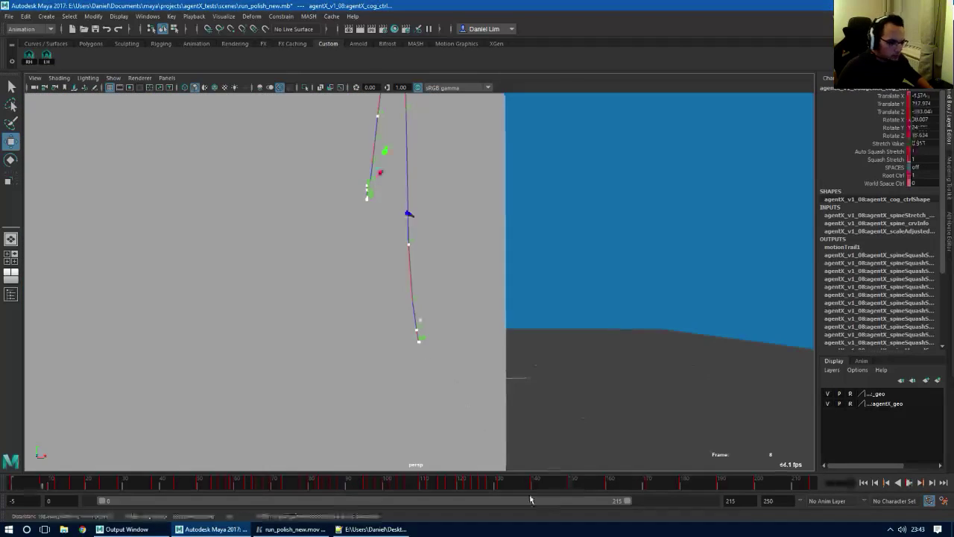
Narrow the playback range to the end of the animation, from about frame 98 to frame 220
left_click_drag(106, 501, 195, 496)
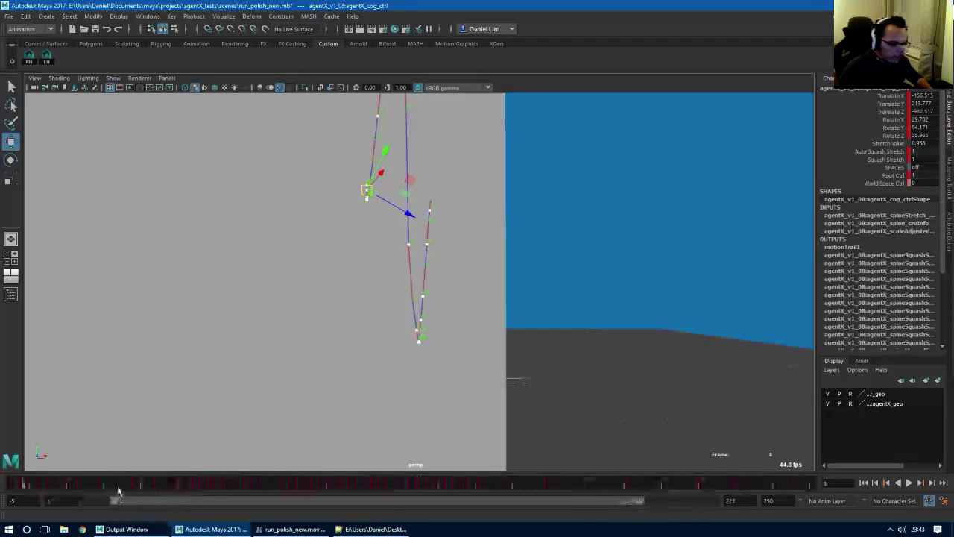
left_click_drag(118, 491, 347, 494)
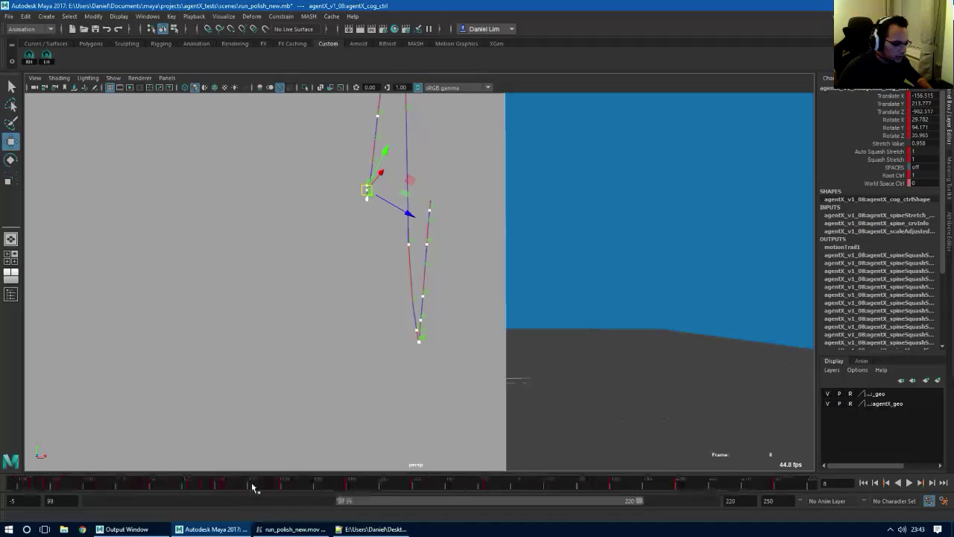
Set the playback range to start at frame 126 and pull the view back around the character's torso
left_click_drag(254, 488, 191, 494)
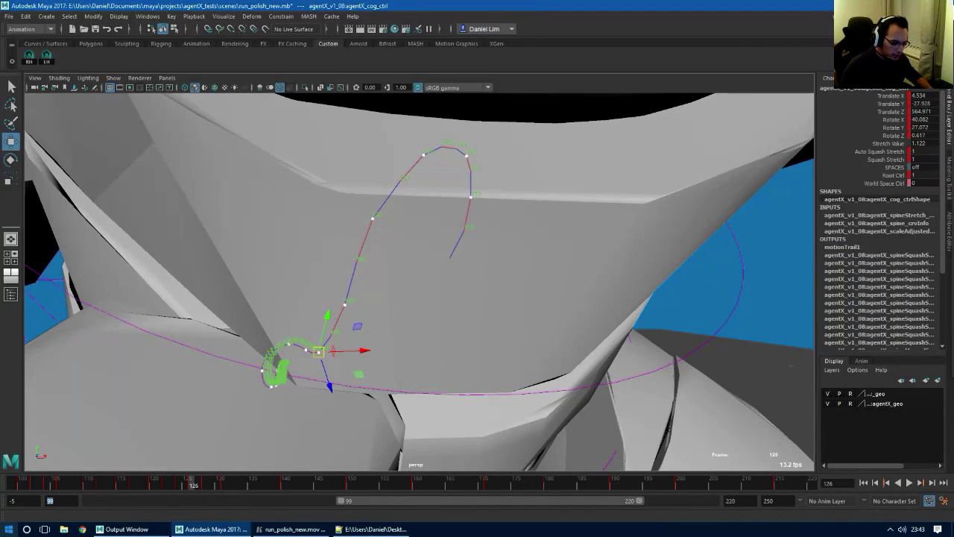
type("126")
key("Return")
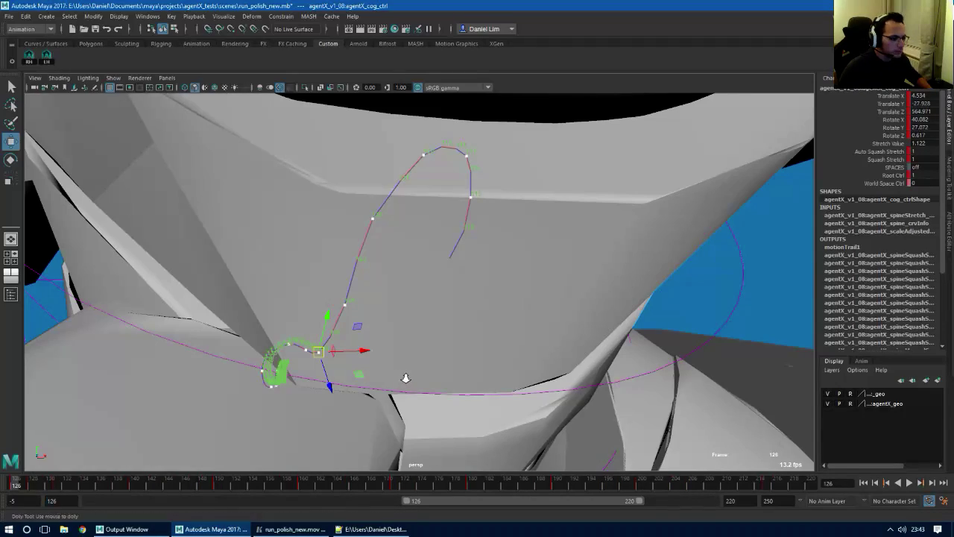
right_click_drag(405, 377, 363, 358, "alt")
left_click_drag(364, 359, 371, 461, "alt")
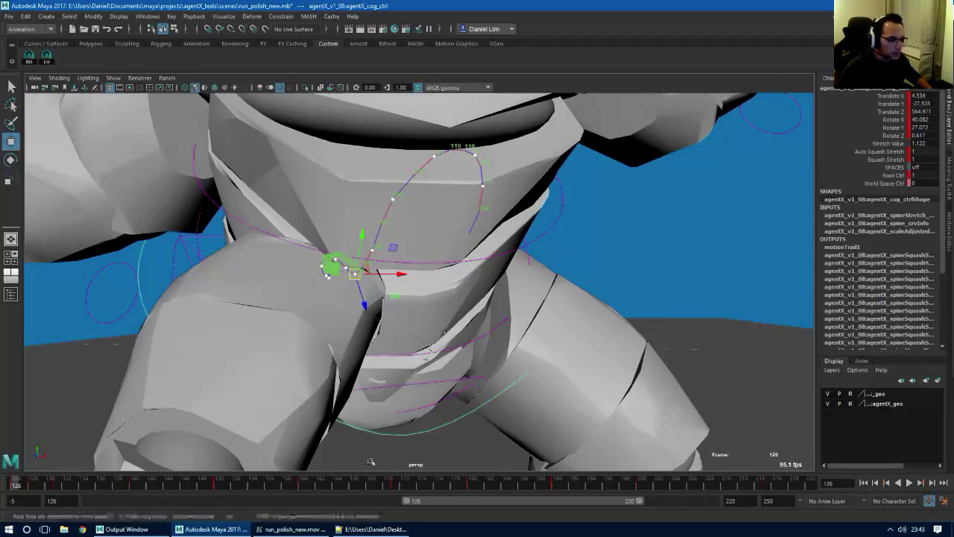
Switch to the layout combining perspective view, camera view and Graph Editor, and go to frame 132
left_click_drag(18, 487, 185, 472)
key("space")
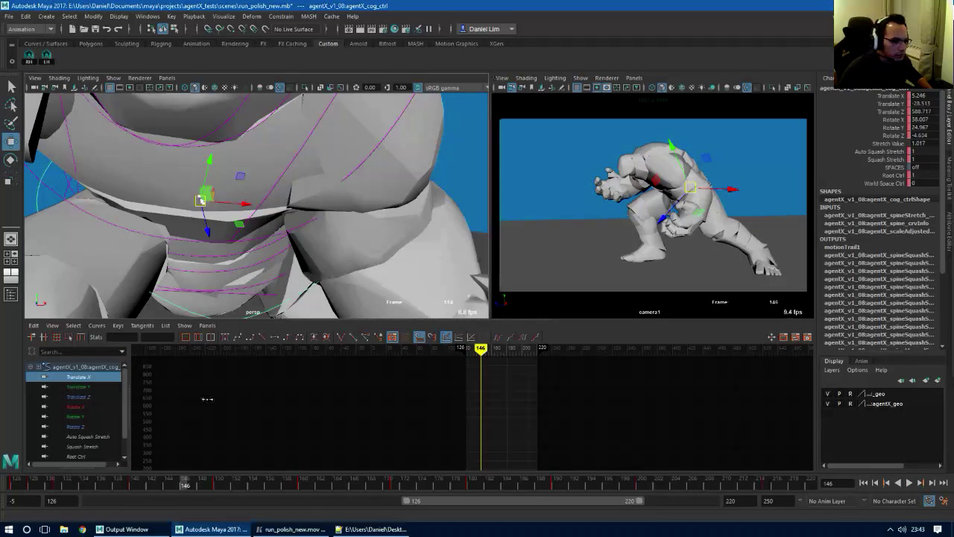
left_click_drag(38, 486, 67, 487)
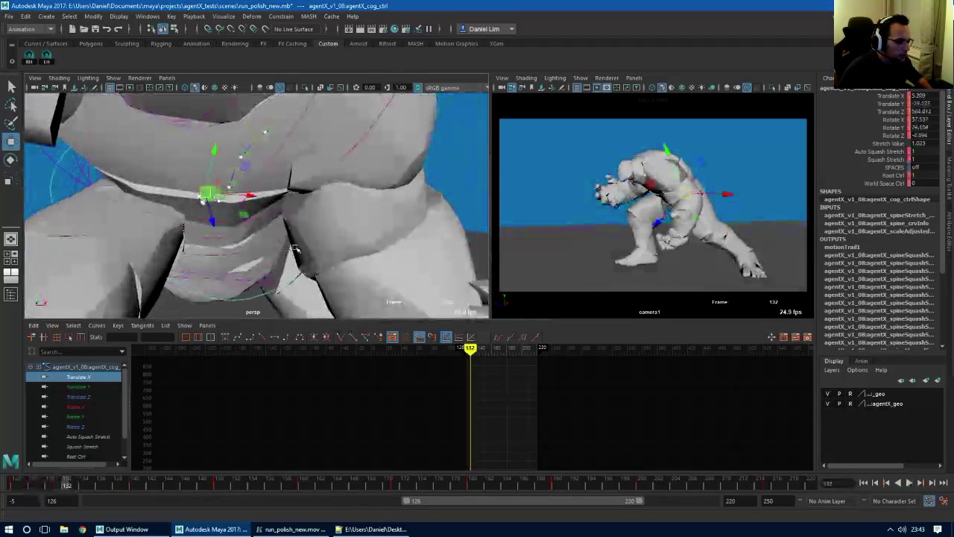
middle_click_drag(283, 229, 446, 244, "alt")
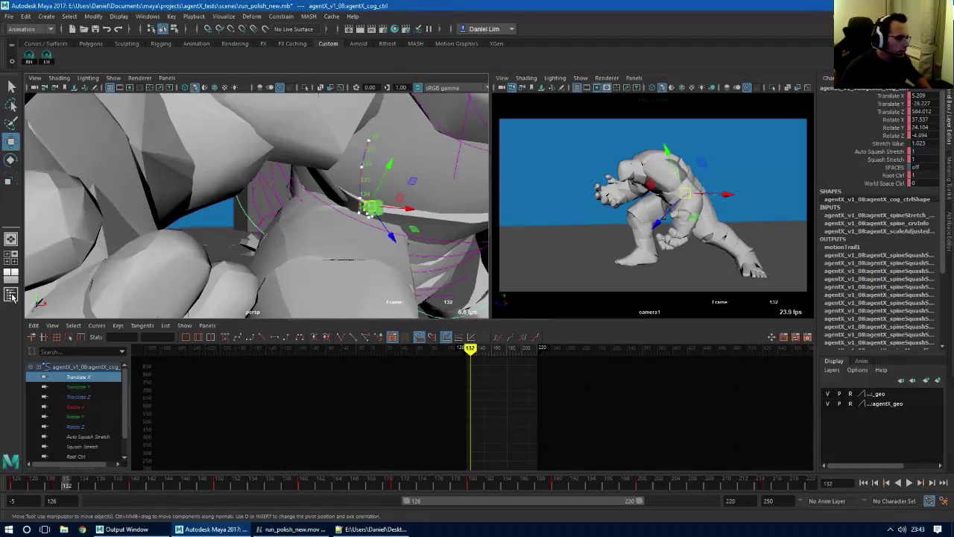
Open the attributes of motionTrail1Handle and hide its frame numbers and frame crosses
left_click(11, 296)
left_click(112, 191)
key("ctrl+a")
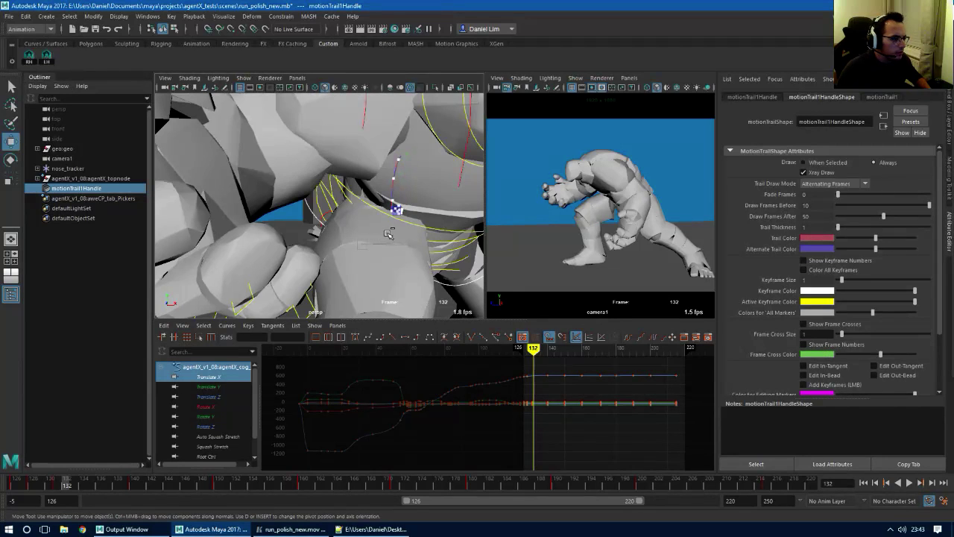
left_click(10, 296)
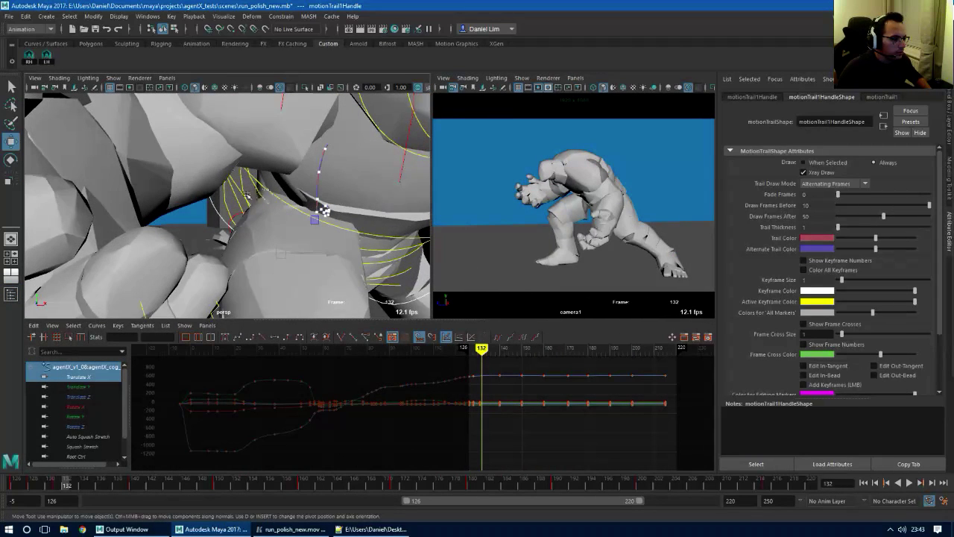
Select the character's COG control again in the perspective view
left_click_drag(217, 208, 158, 210, "alt")
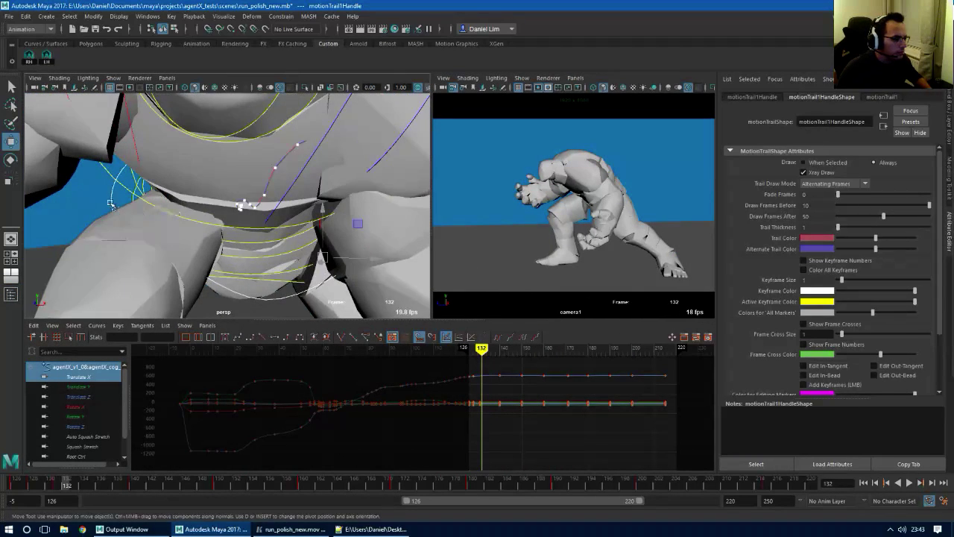
left_click(158, 210)
right_click_drag(225, 210, 313, 226, "alt")
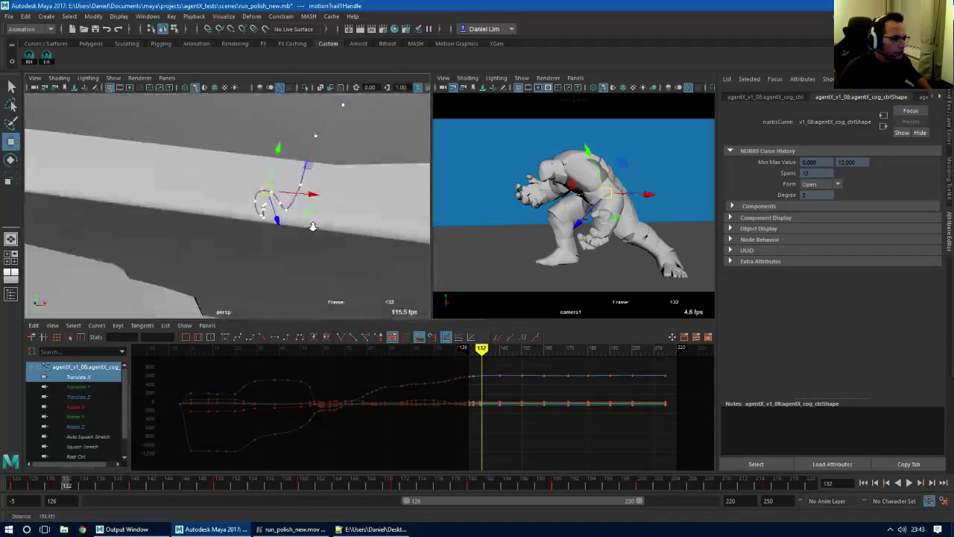
middle_click_drag(384, 235, 337, 252, "alt")
mouse_move(337, 252)
left_mouse_down("alt")
mouse_move(348, 237)
mouse_move(335, 241)
left_mouse_up("alt")
right_click_drag(353, 226, 143, 218, "alt")
Change the perspective view to a front view and frame the COG control's motion trail closely
key("space")
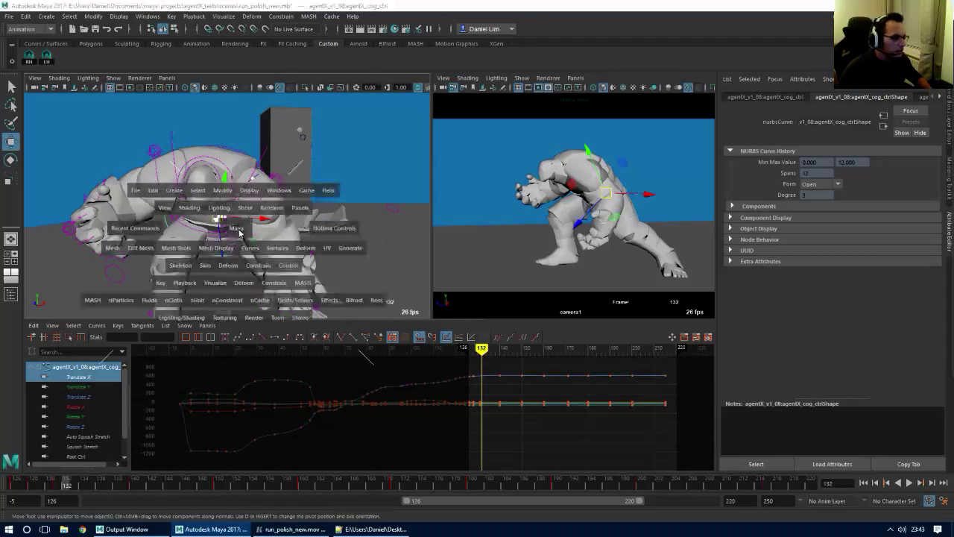
left_click(234, 231)
left_click_drag(260, 213, 236, 255)
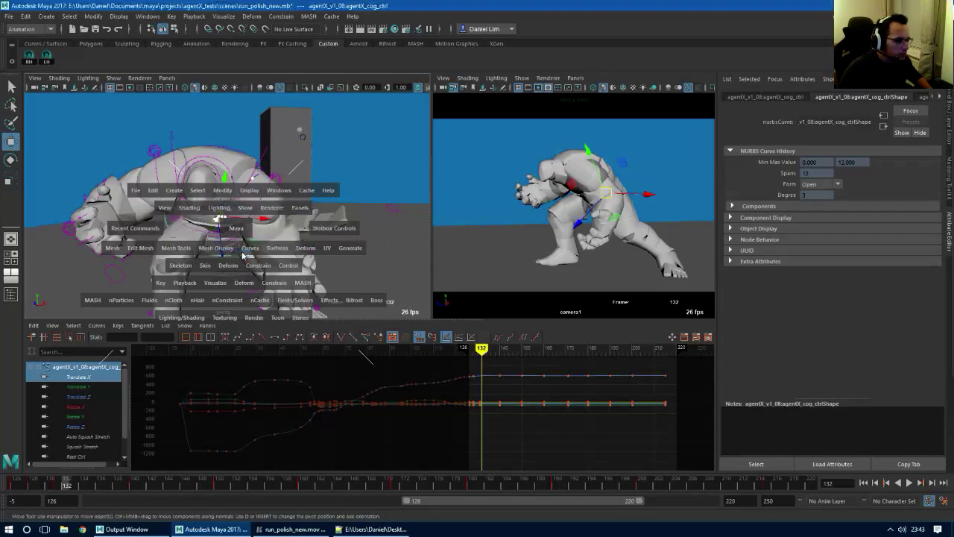
key("f")
right_click_drag(281, 254, 427, 274, "alt")
right_click_drag(295, 273, 386, 277, "alt")
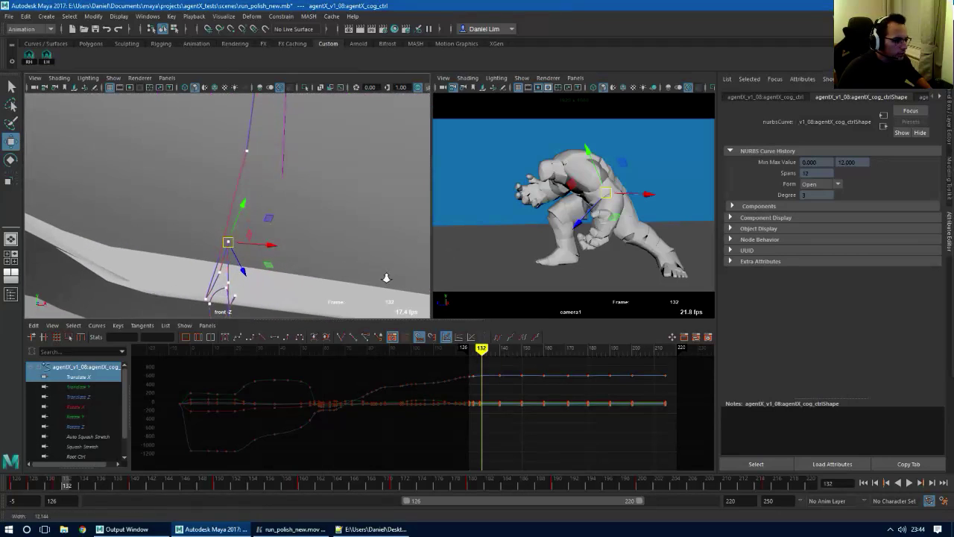
middle_click_drag(276, 277, 296, 211, "alt")
right_click_drag(294, 253, 384, 270, "alt")
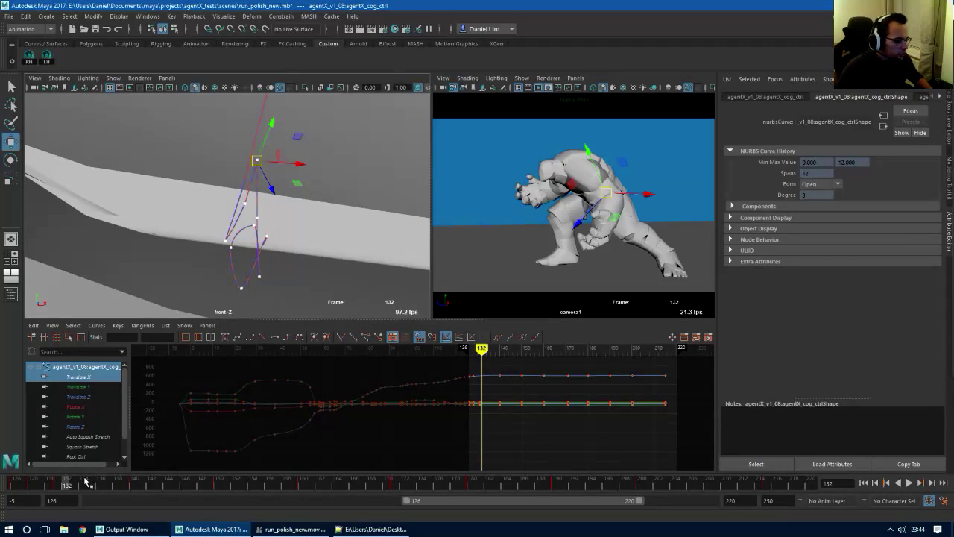
Isolate the Translate X curve and shift the COG control slightly sideways along X at frame 140 to round its trail
mouse_move(84, 482)
left_mouse_down()
mouse_move(4, 485)
mouse_move(137, 487)
left_mouse_up()
left_click(112, 377)
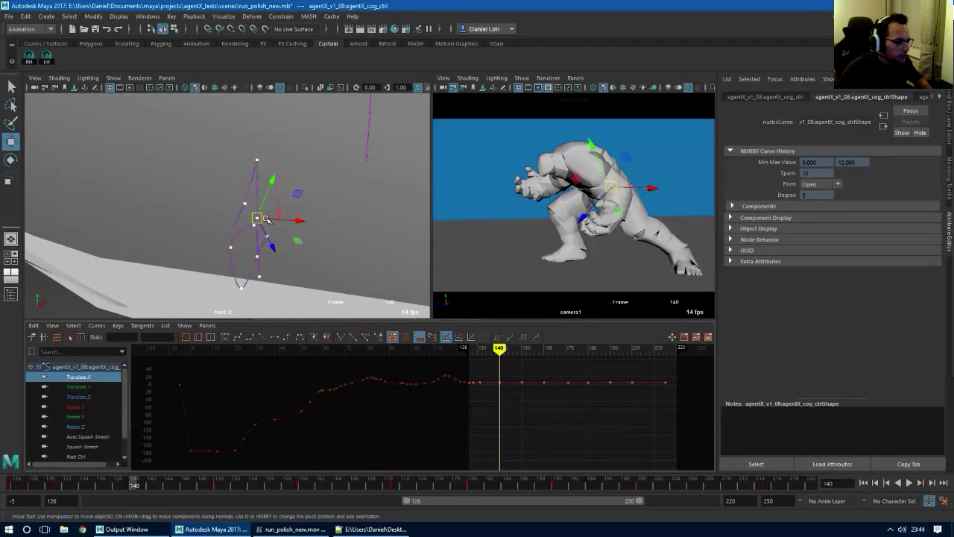
left_click_drag(259, 219, 266, 219)
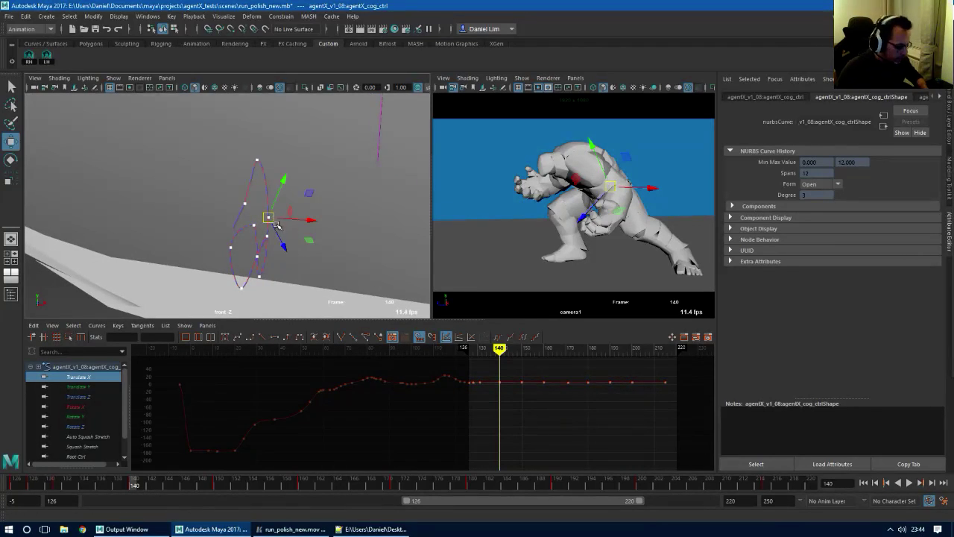
Reposition the COG control at the keys on frames 160 and 171 to clean up its motion trail arc
key("period")
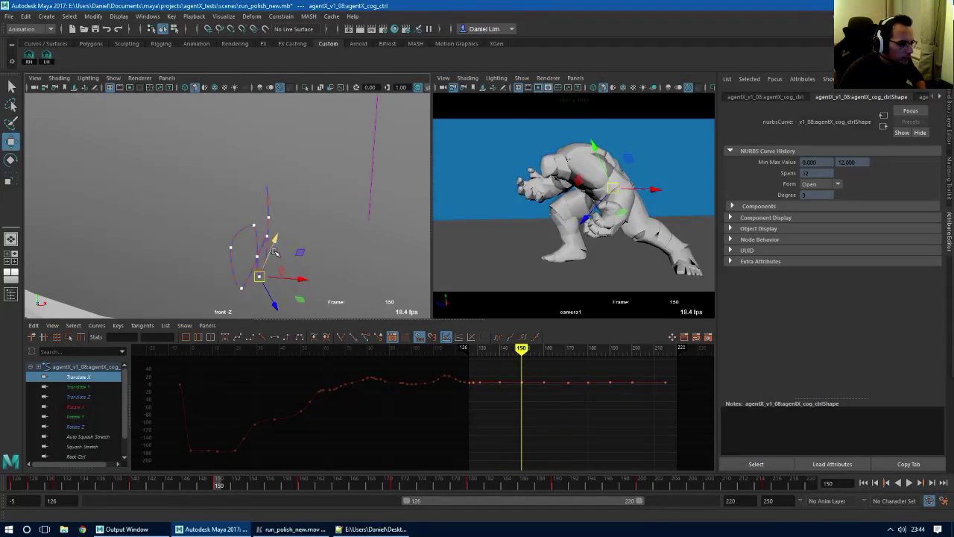
key(".")
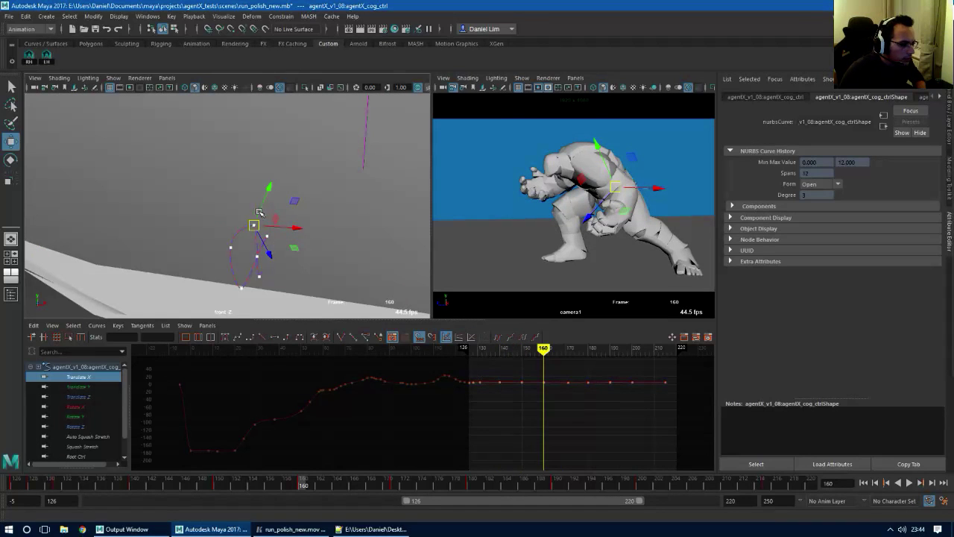
left_click_drag(254, 224, 248, 226)
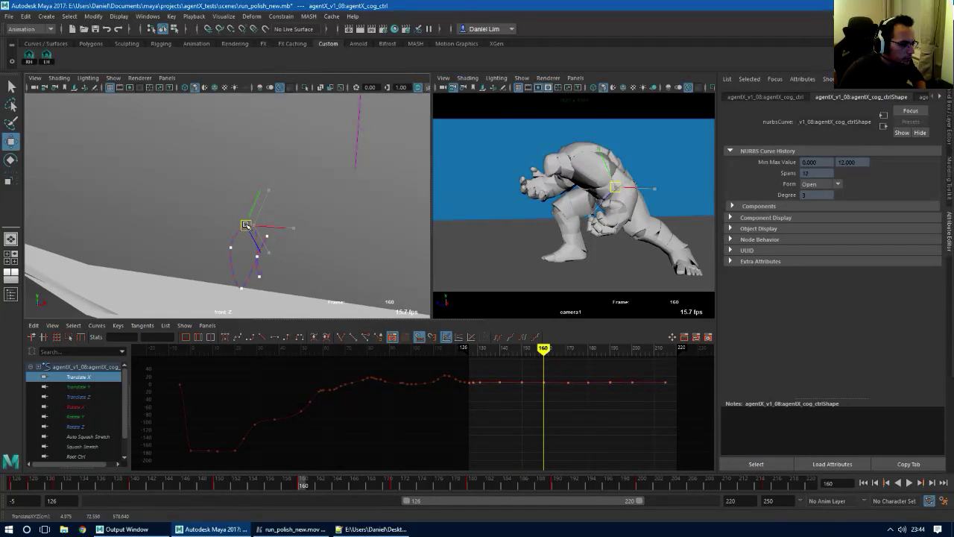
key(".")
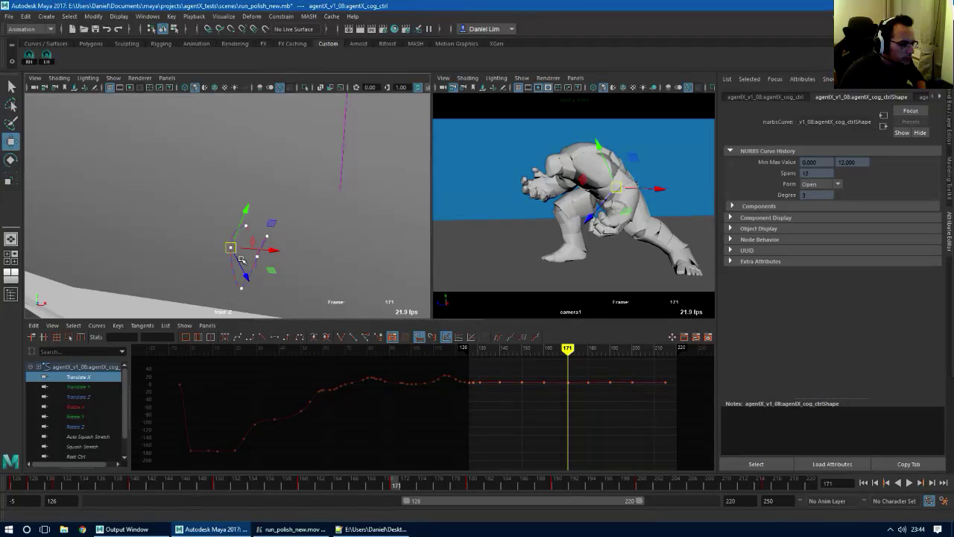
left_click_drag(233, 247, 274, 244)
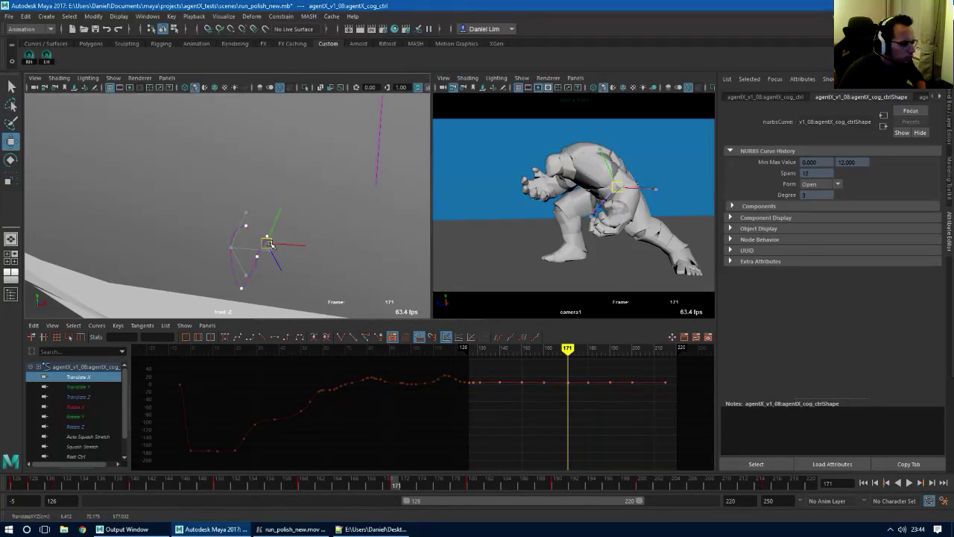
Reposition the COG control at the keys on frames 180, 190 and 200 to tighten its motion trail
key(".")
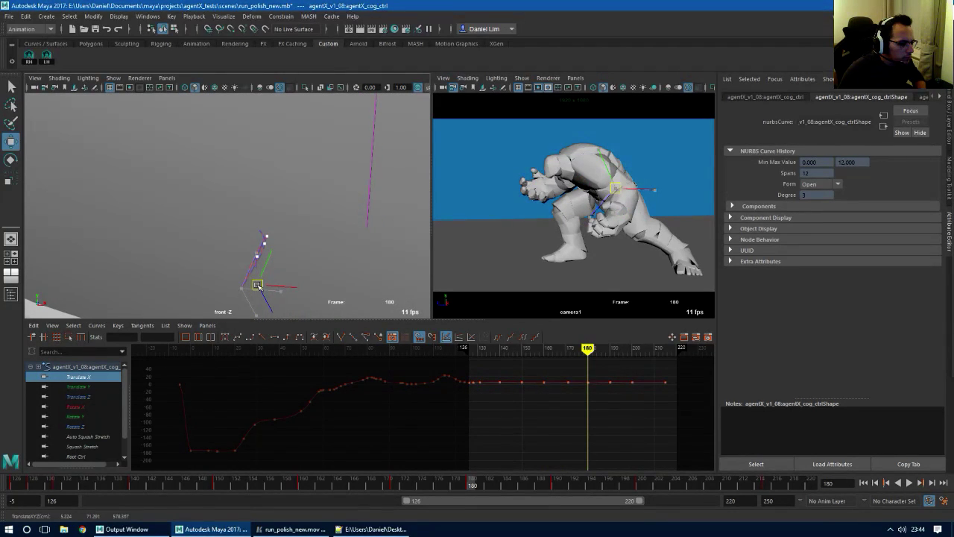
key(".")
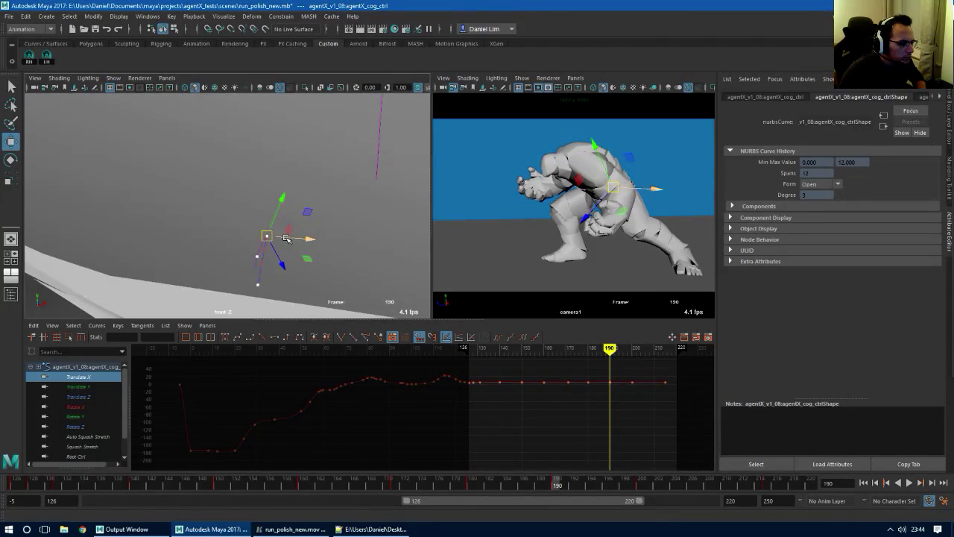
left_click_drag(267, 236, 248, 242)
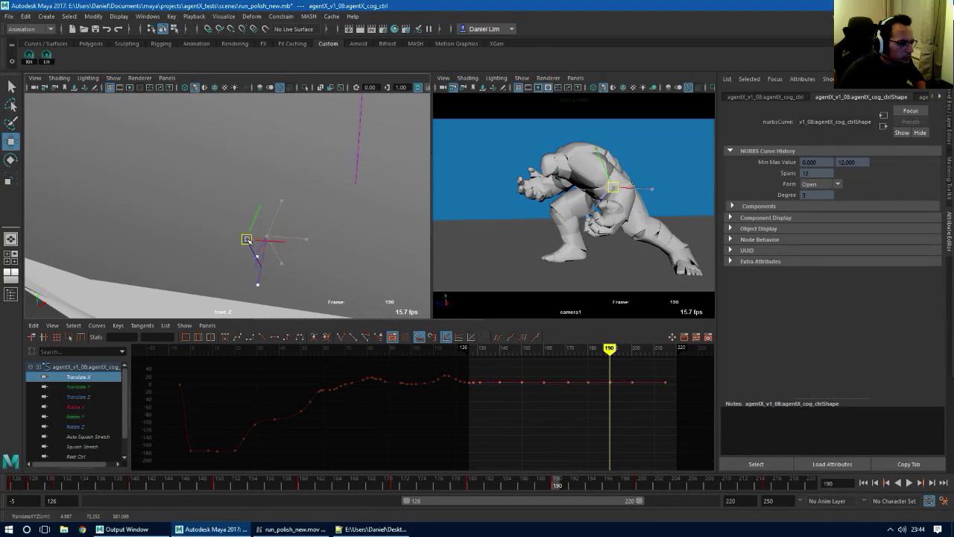
key(".")
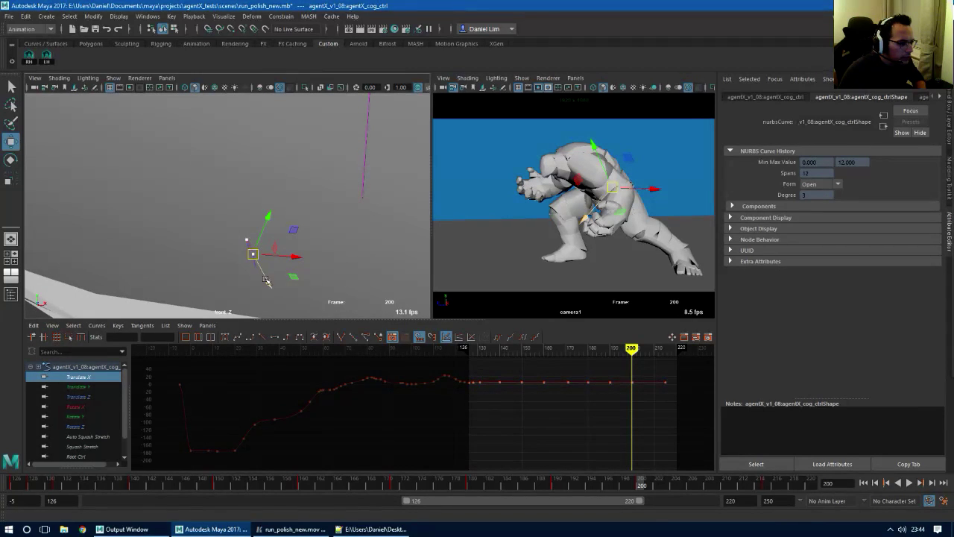
Play back the animation and frame the Translate X keys from frame 126 onward in the Graph Editor
key("alt+v")
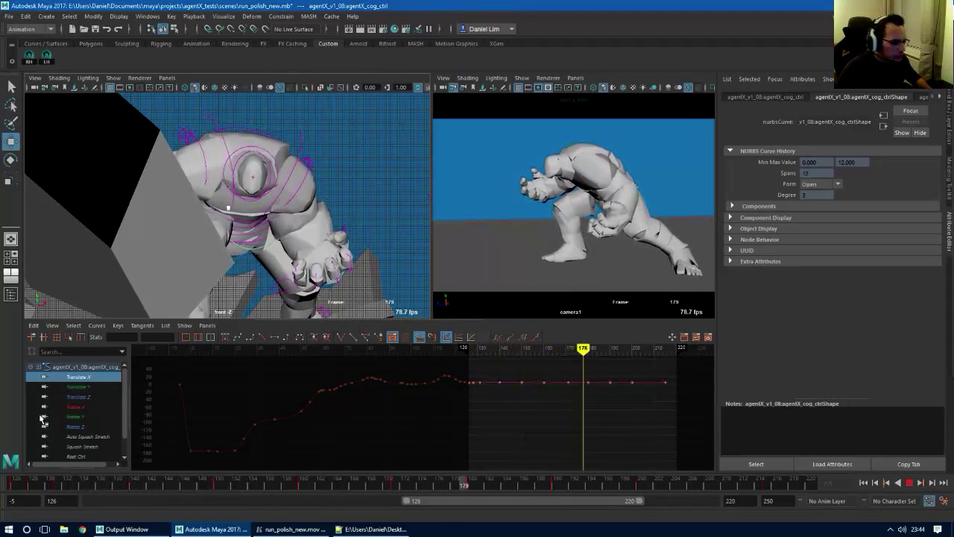
left_click(82, 388, "shift")
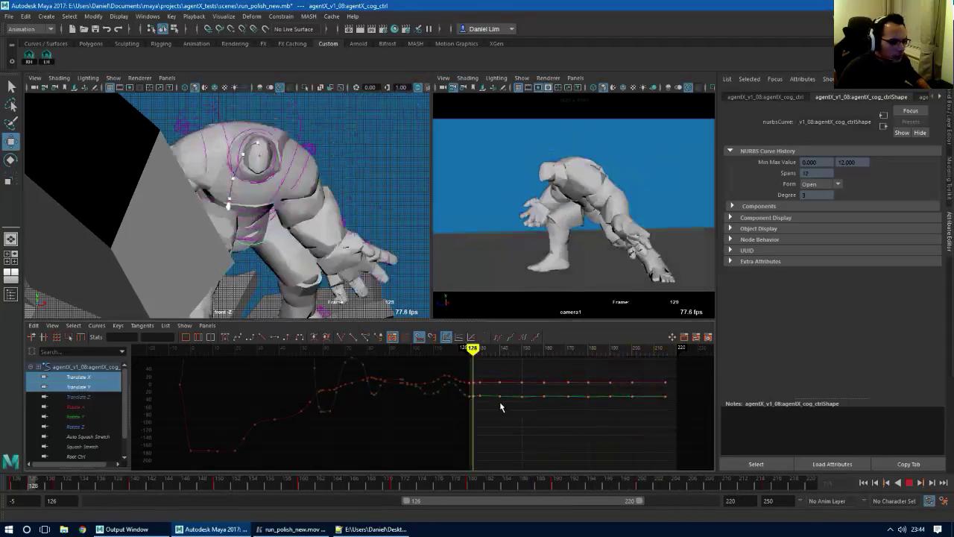
left_click(89, 378)
key("alt+v")
left_click_drag(470, 401, 471, 402)
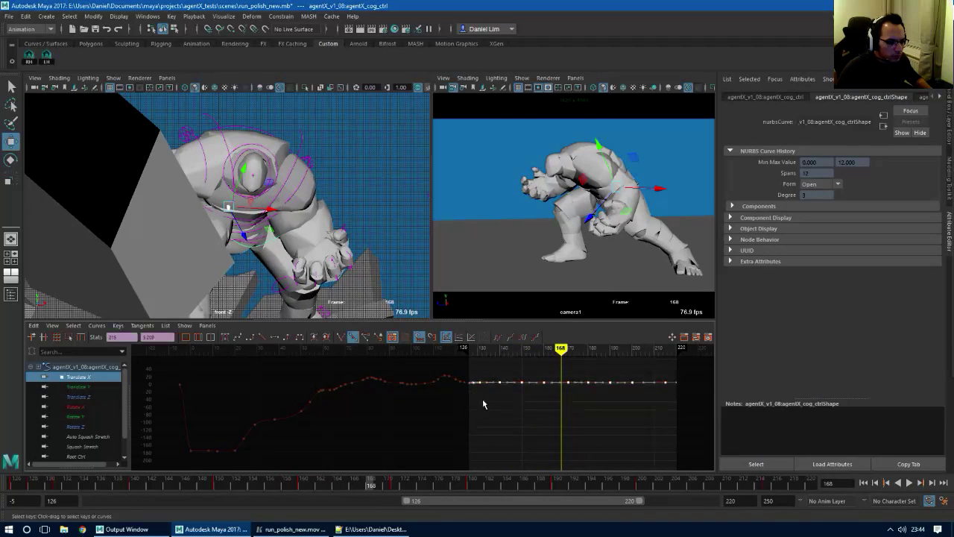
key("f")
scroll(457, 439, "up", 3)
scroll(454, 439, "down", 3)
middle_click_drag(348, 439, 452, 426, "alt")
Raise the Translate X key at frame 131 slightly and smooth its tangents into a rounded rise
left_click(284, 401)
middle_click_drag(323, 395, 328, 407, "alt")
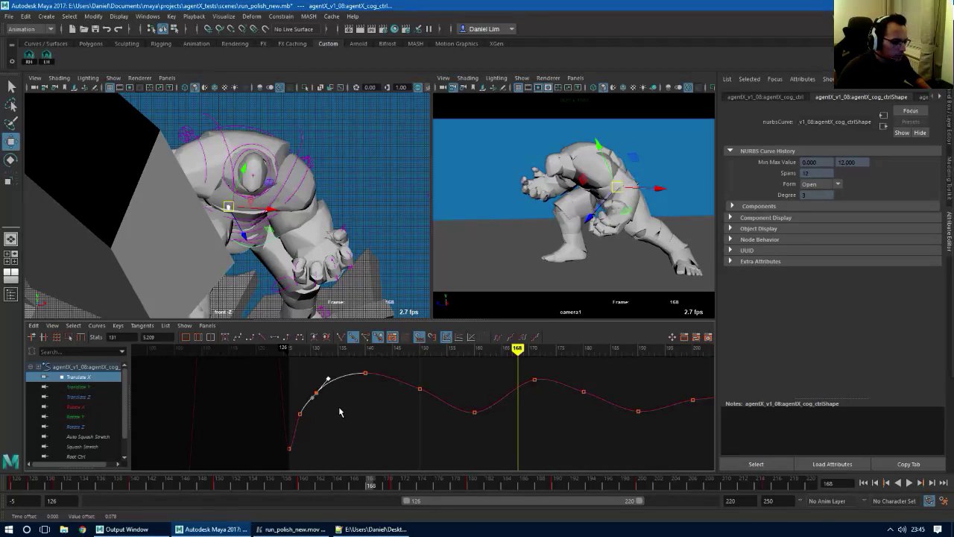
key("comma")
key("comma")
key("comma")
key("comma")
key("comma")
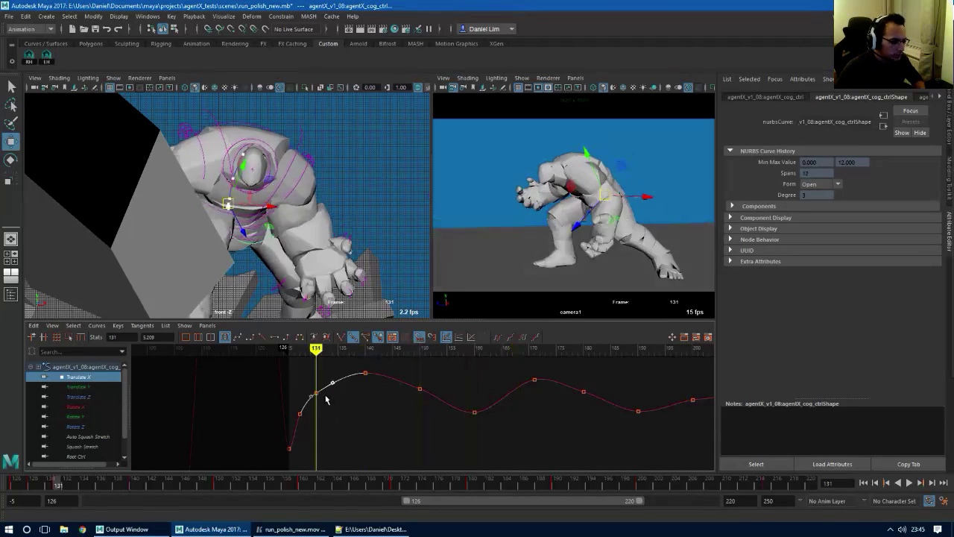
key("period")
left_click(314, 408)
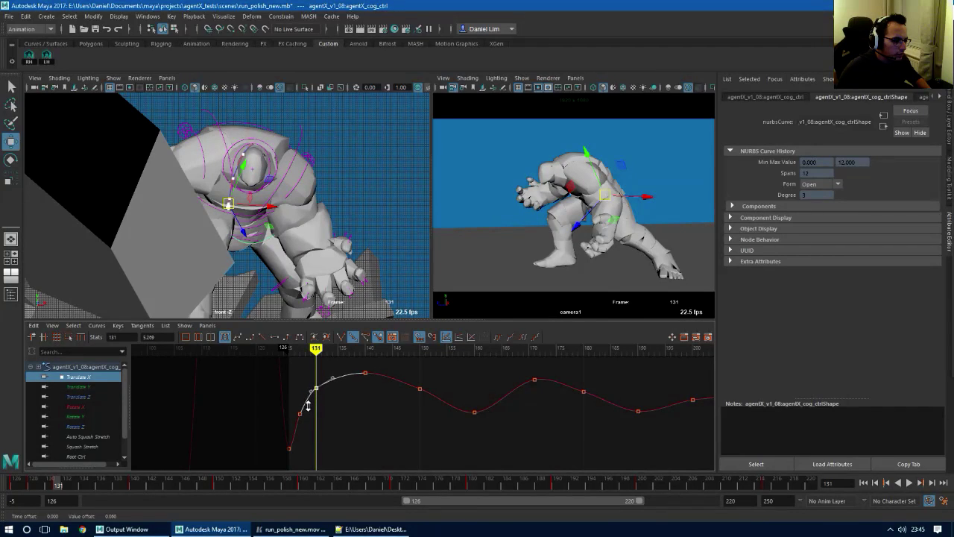
key("q")
middle_click_drag(302, 409, 302, 412)
Smooth the tangents of the Translate X keys at frames 150 and 180
middle_click_drag(418, 409, 398, 417, "alt")
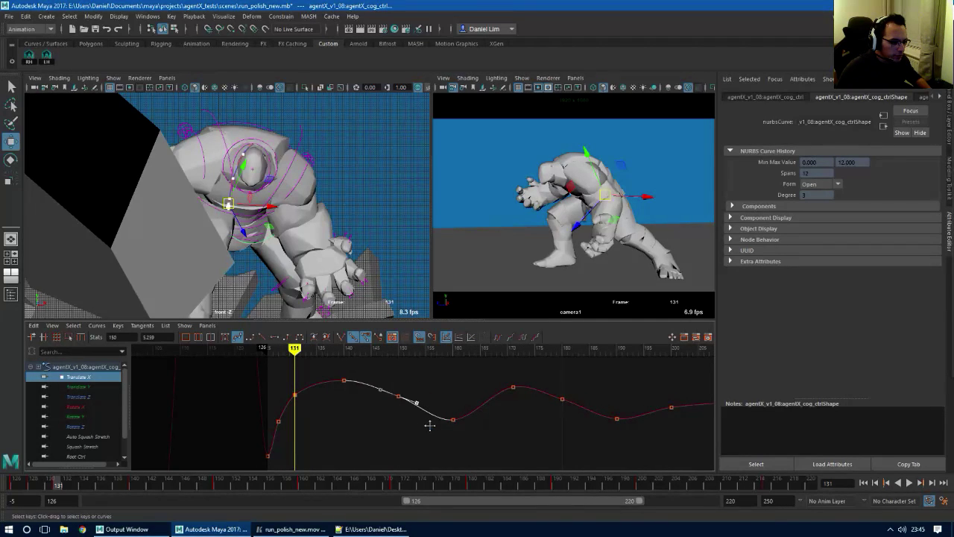
middle_click_drag(488, 426, 419, 424, "alt")
key("period")
key("period")
key("period")
key("period")
key("period")
left_click_drag(504, 390, 489, 407)
middle_click_drag(522, 426, 469, 436)
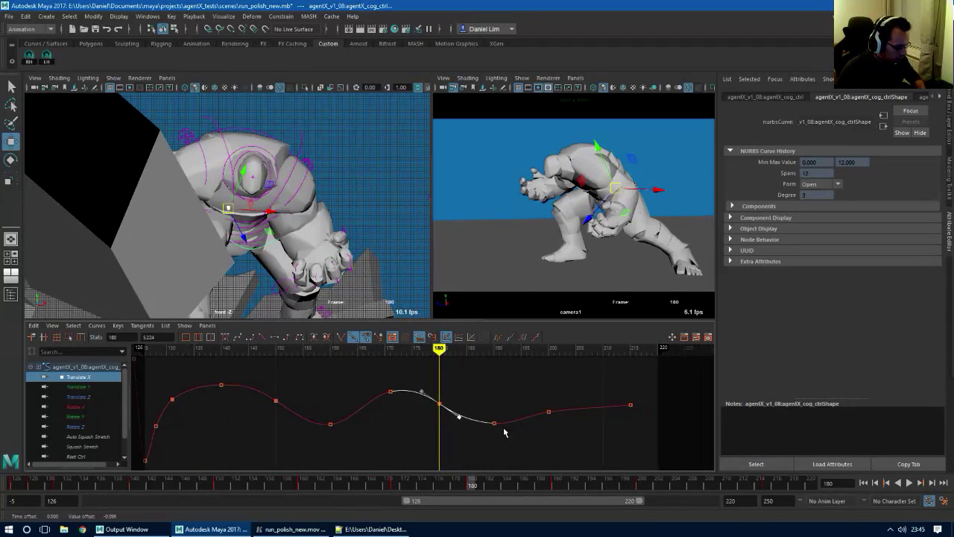
Adjust the Translate X key at frame 200 and give the last key at frame 215 flat tangents
key("period")
key("period")
left_click_drag(541, 404, 563, 419)
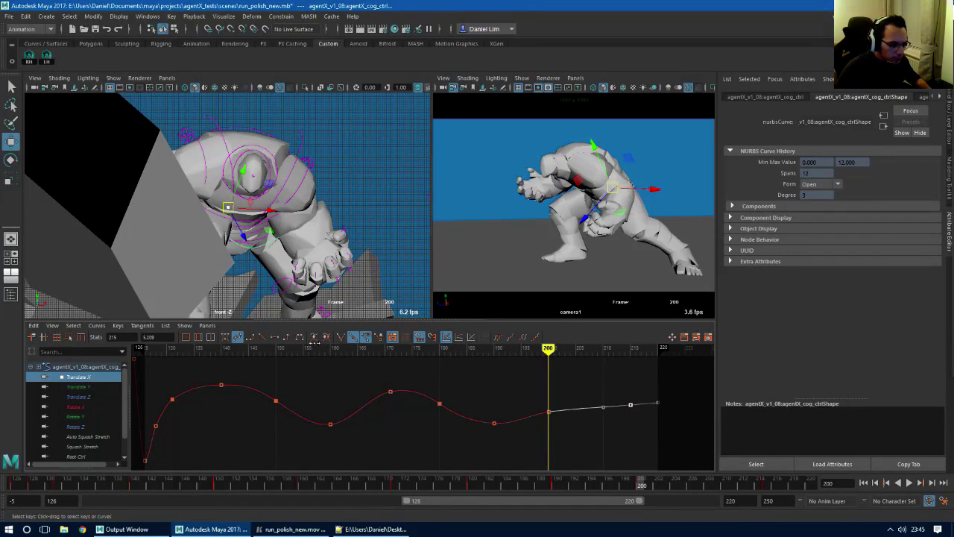
left_click(276, 338)
middle_click_drag(548, 411, 446, 404, "alt")
right_click_drag(446, 403, 524, 407, "alt")
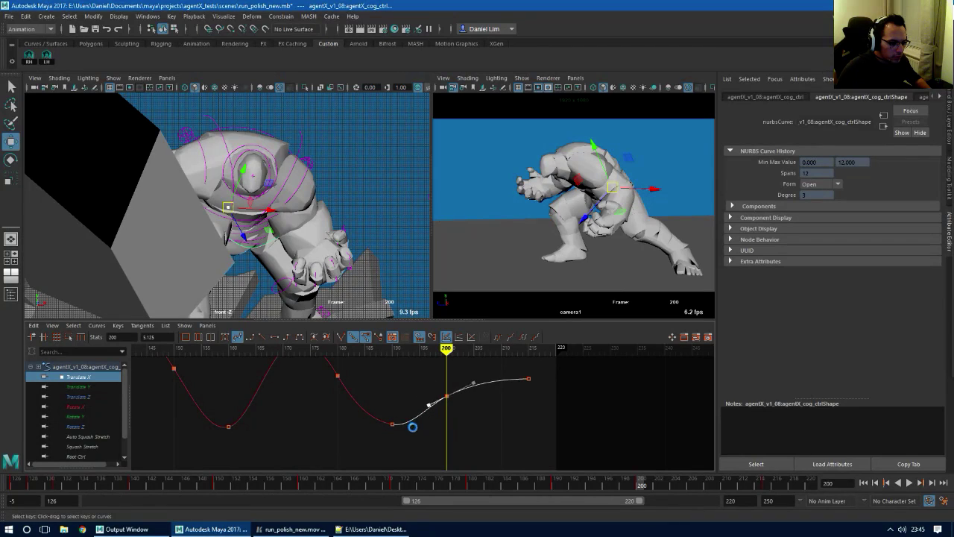
Adjust the incoming tangent of the Translate X key at frame 200 and start playing back the animation
middle_click_drag(413, 427, 408, 428)
scroll(432, 428, "down", 4)
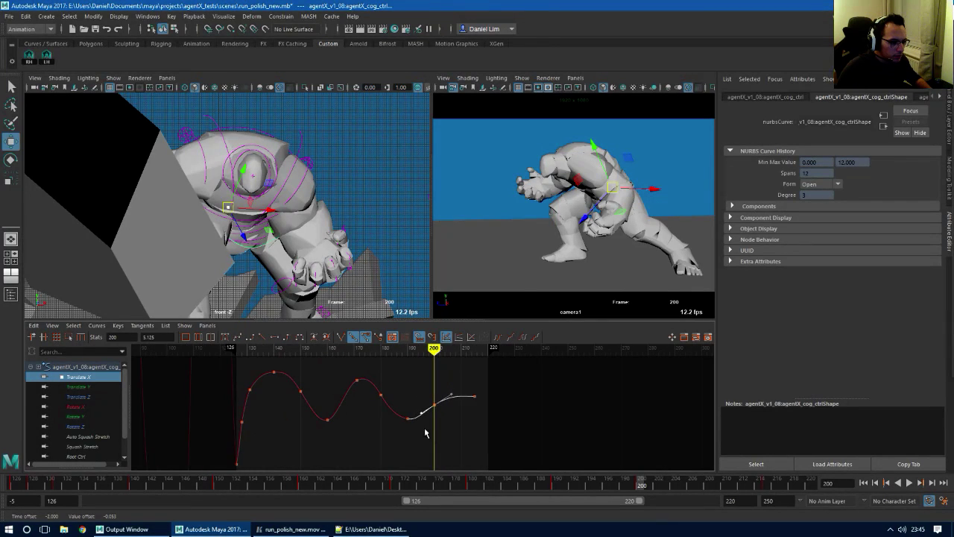
key("alt+v")
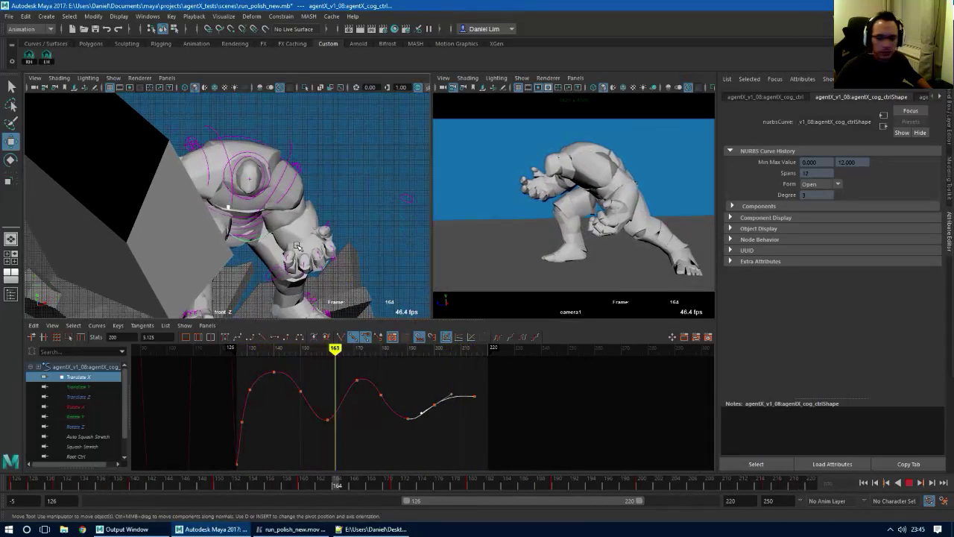
Switch the front viewport to the perspective view and examine the character's playback from the side
key("space")
left_click_drag(305, 197, 304, 212)
key("alt+v")
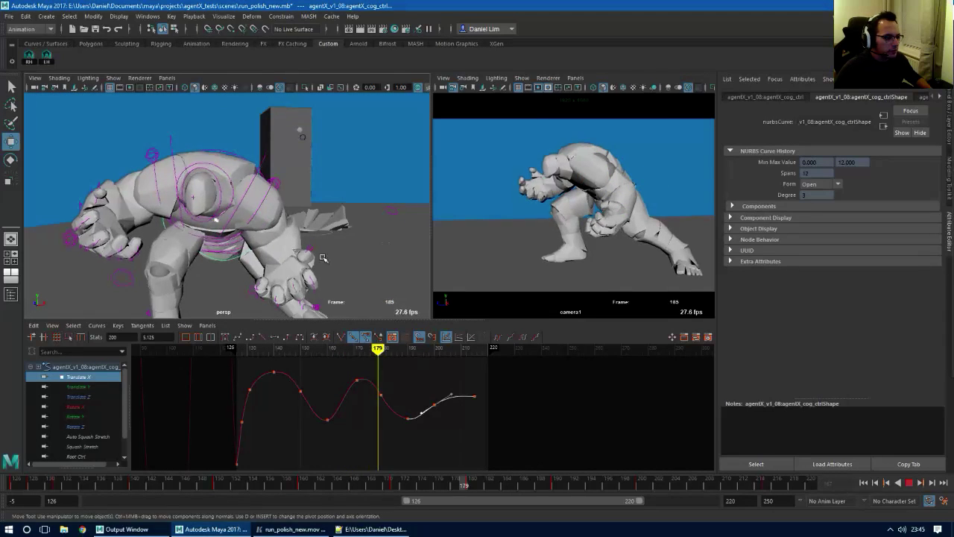
left_click_drag(340, 268, 267, 252, "alt")
key("f")
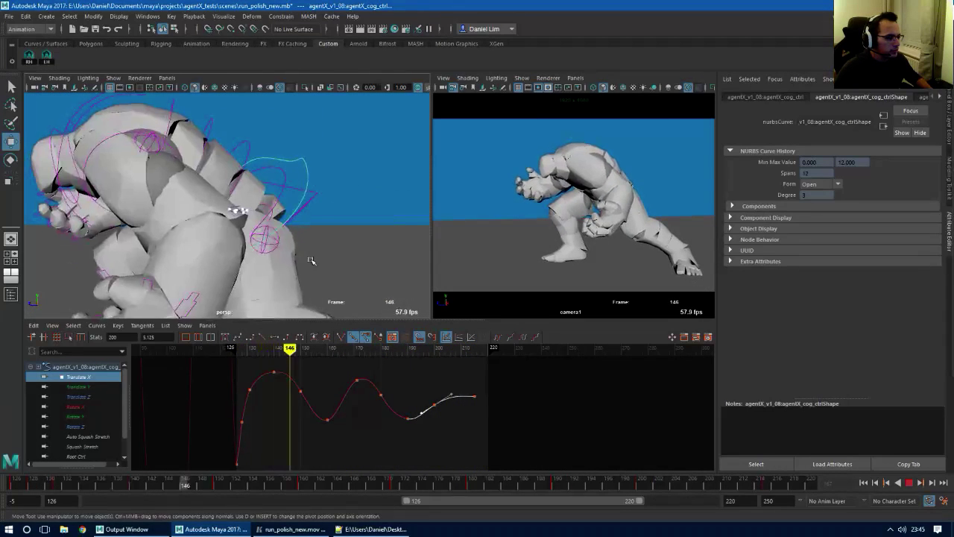
right_click_drag(311, 260, 254, 267, "alt")
left_click_drag(254, 267, 279, 266, "alt")
middle_click_drag(279, 267, 340, 261, "alt")
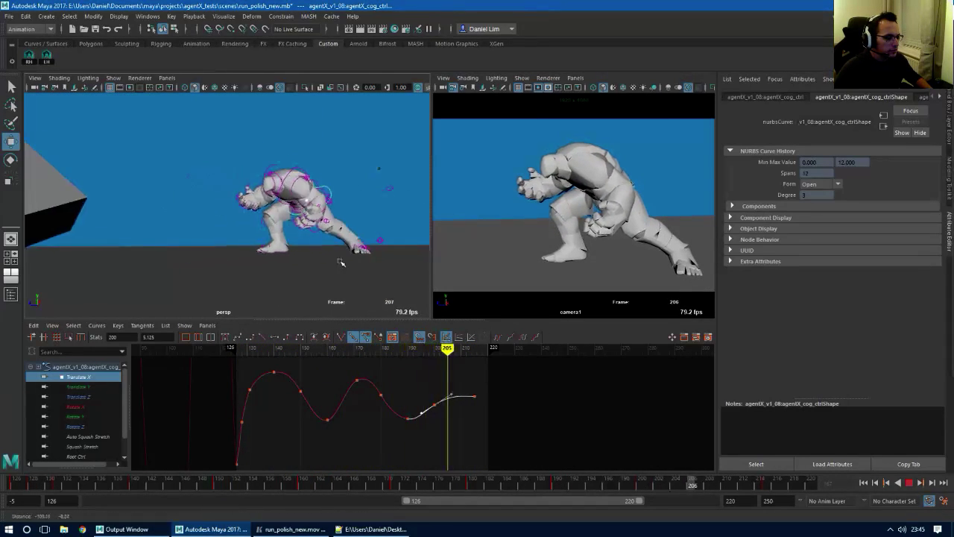
right_click_drag(341, 262, 356, 271, "alt")
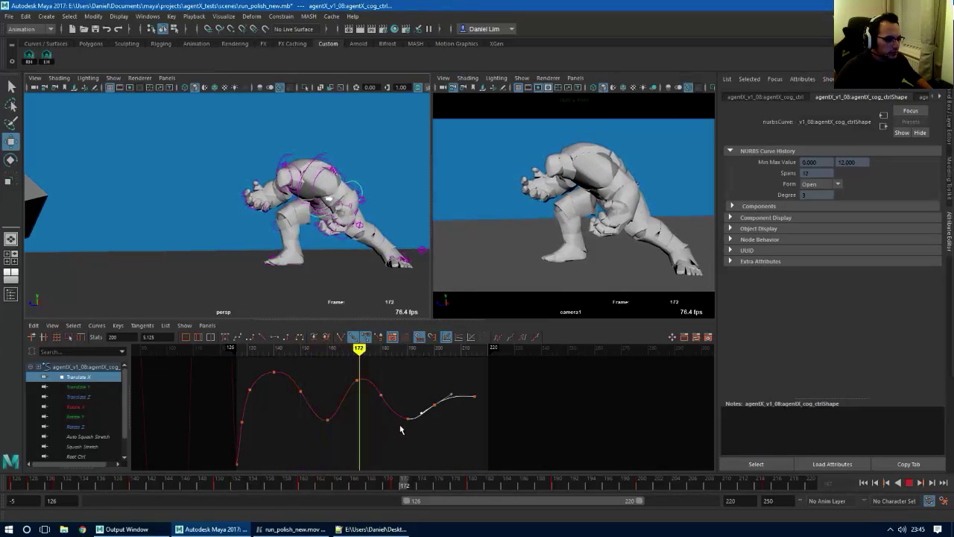
Raise the Translate X keys at frames 190 and 200 slightly and flatten the outgoing tangent at frame 200
left_click_drag(399, 427, 446, 395)
middle_click_drag(407, 439, 405, 441, "shift")
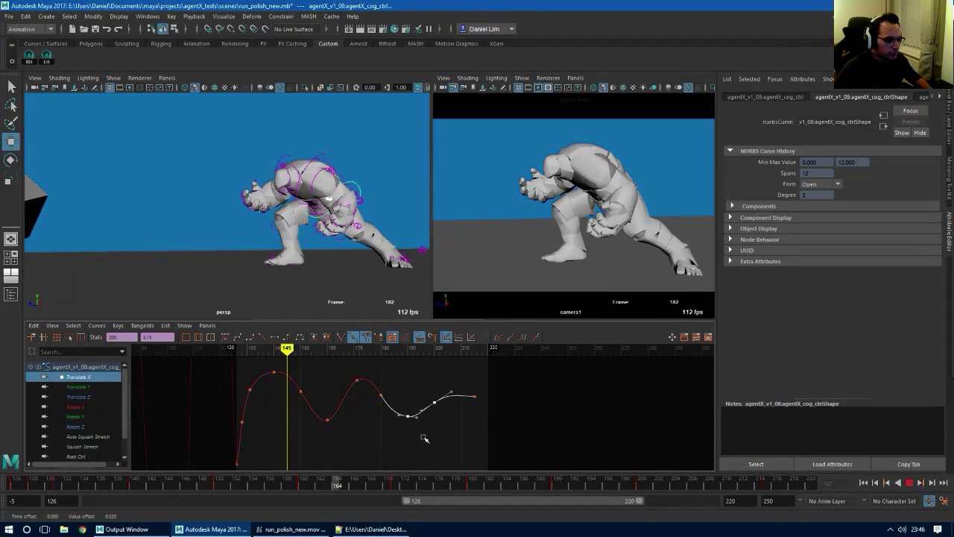
left_click(423, 438)
left_click(452, 395)
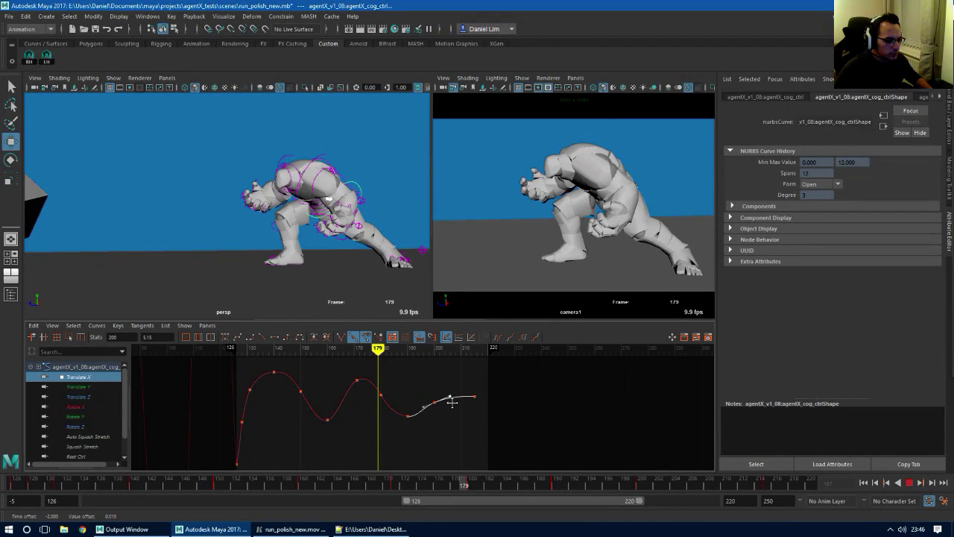
Isolate the COG control's Translate Z curve, frame its keys from frame 126 onward, and stop the playback
right_click_drag(350, 233, 466, 245, "alt")
middle_click_drag(417, 216, 294, 235, "alt")
right_click_drag(293, 235, 232, 260, "alt")
left_click_drag(335, 298, 284, 263, "alt")
right_click_drag(284, 262, 396, 258, "alt")
left_click_drag(395, 258, 293, 273, "alt")
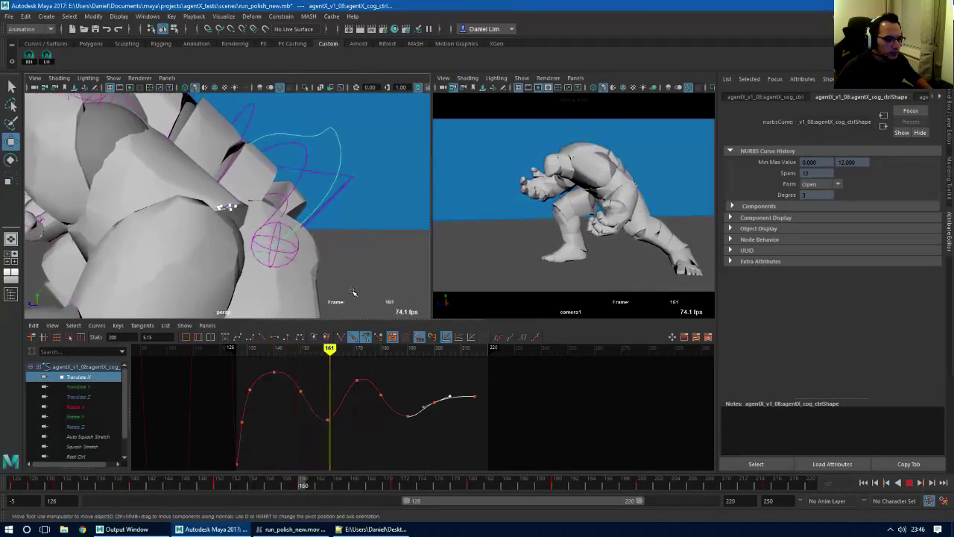
left_click(94, 398)
key("a")
middle_click_drag(576, 390, 475, 426, "alt")
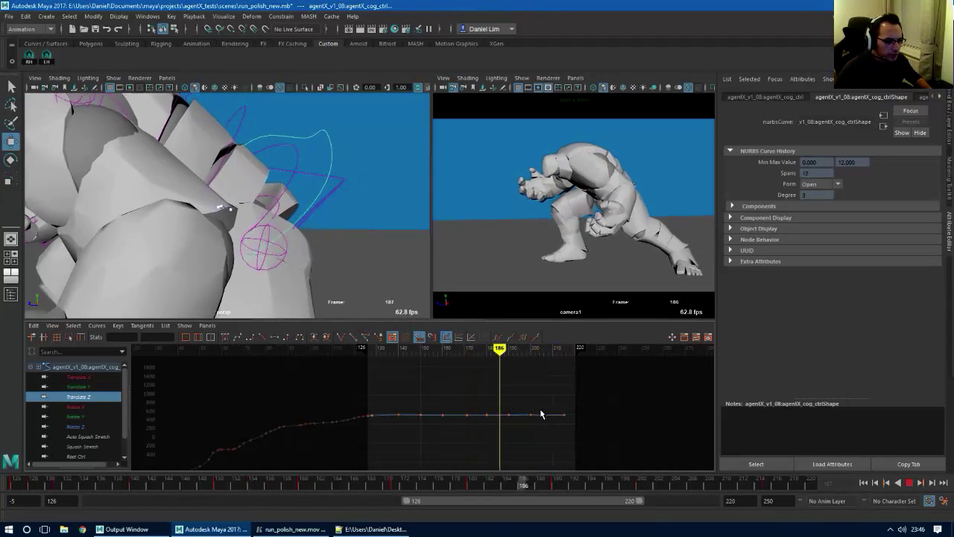
left_click_drag(587, 436, 377, 399)
key("f")
right_click_drag(511, 385, 450, 401, "alt")
scroll(490, 417, "up", 5)
middle_click_drag(450, 401, 447, 454, "alt")
key("alt+v")
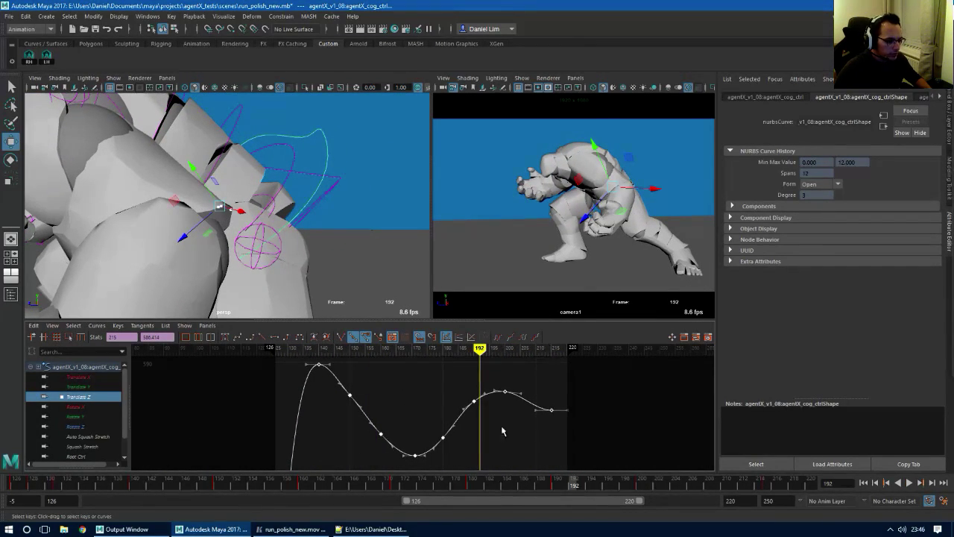
Go to frame 140 and examine the COG control's motion trail up close in the perspective view
left_click(577, 464)
left_click_drag(336, 366, 310, 359)
left_click_drag(247, 237, 303, 225, "alt")
right_click_drag(303, 225, 412, 255, "alt")
middle_click_drag(413, 256, 302, 262, "alt")
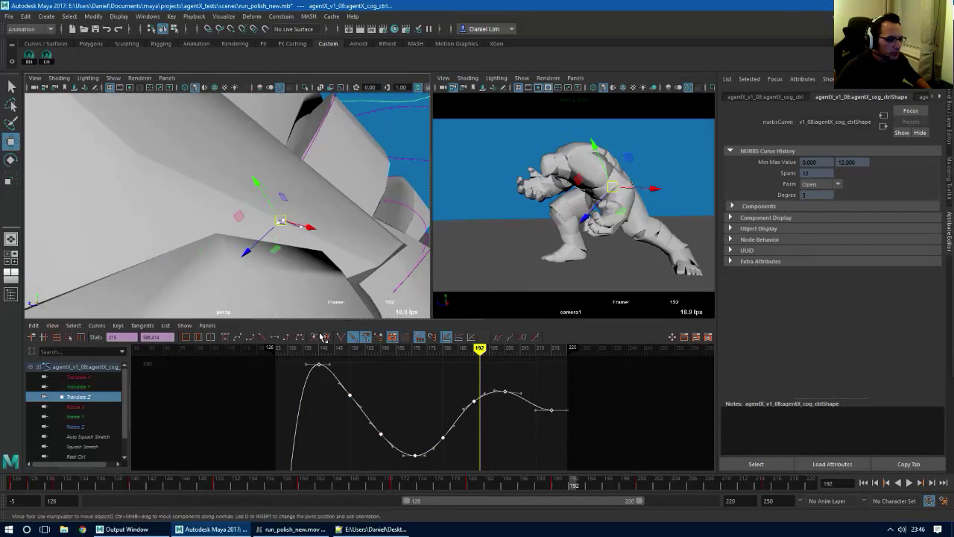
left_click_drag(310, 349, 319, 348)
right_click_drag(311, 248, 428, 249, "alt")
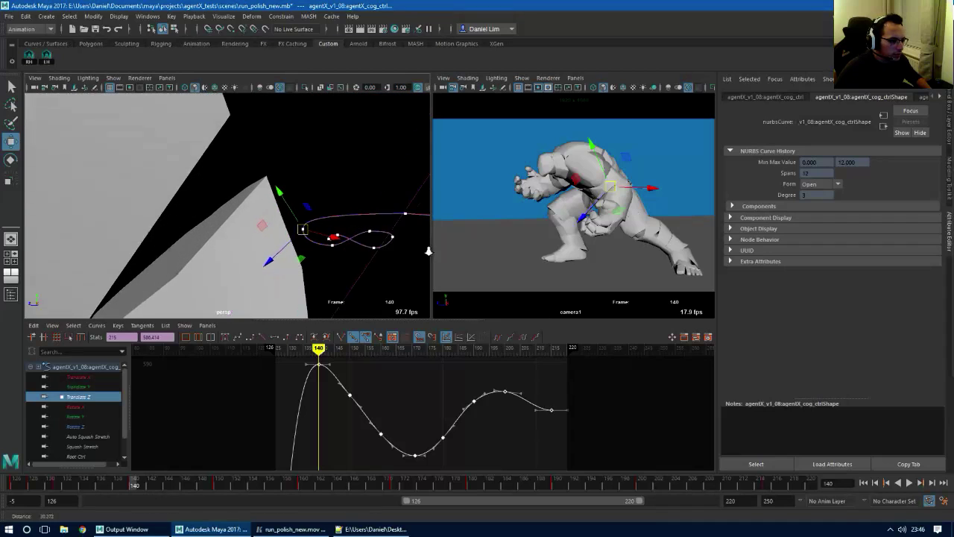
middle_click_drag(352, 257, 300, 259, "alt")
Scale the Translate Z keys after frame 140 vertically toward the frame 140 value, play back the result, and save the scene
key("r")
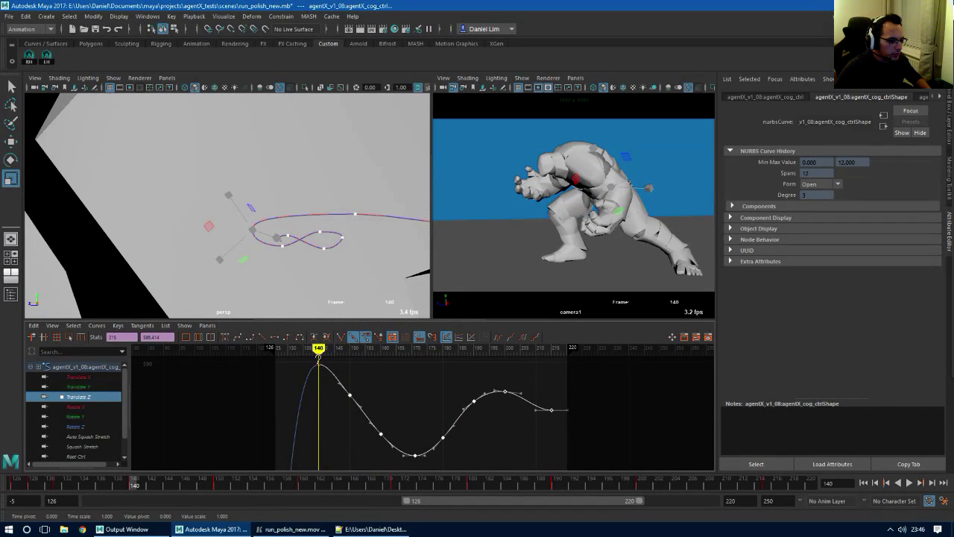
middle_click_drag(319, 368, 319, 389)
key("alt+v")
key("w")
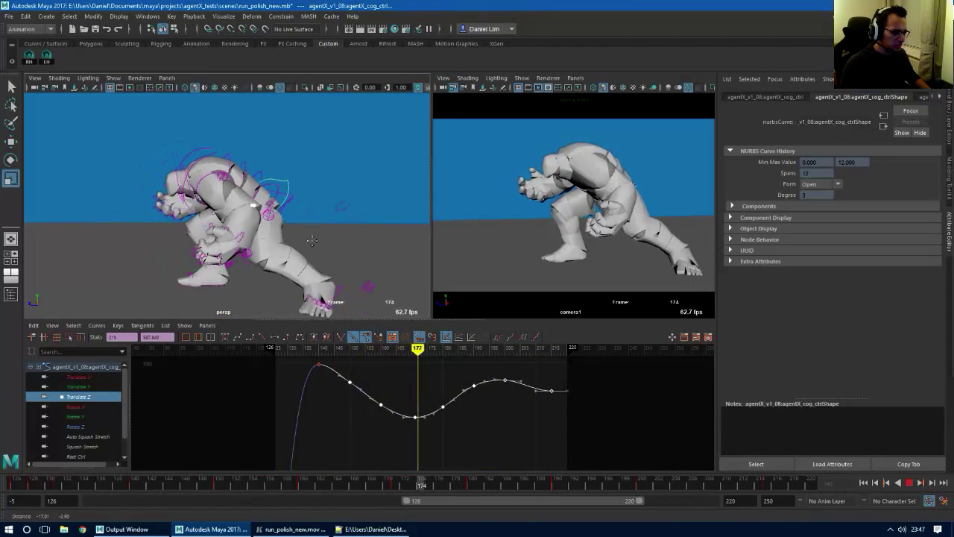
key("alt+v")
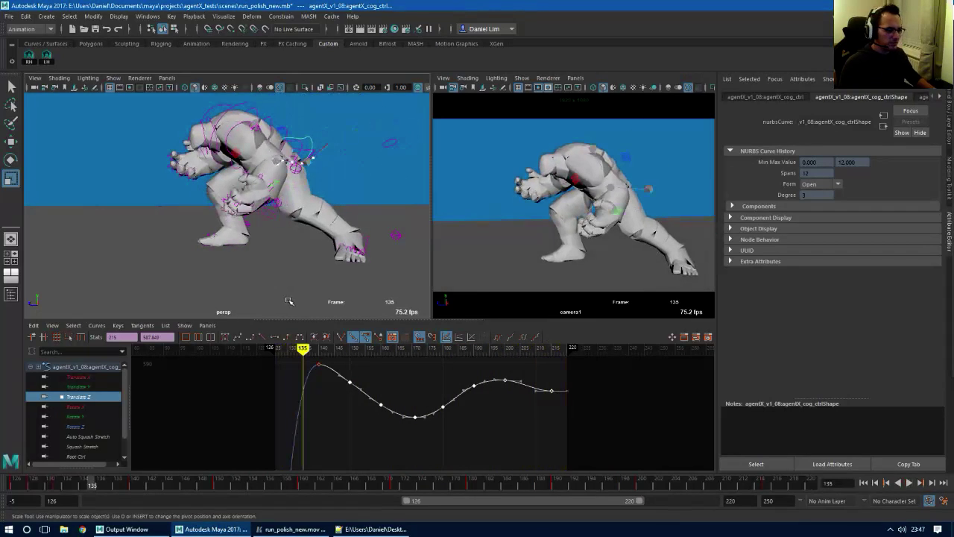
key("ctrl+s")
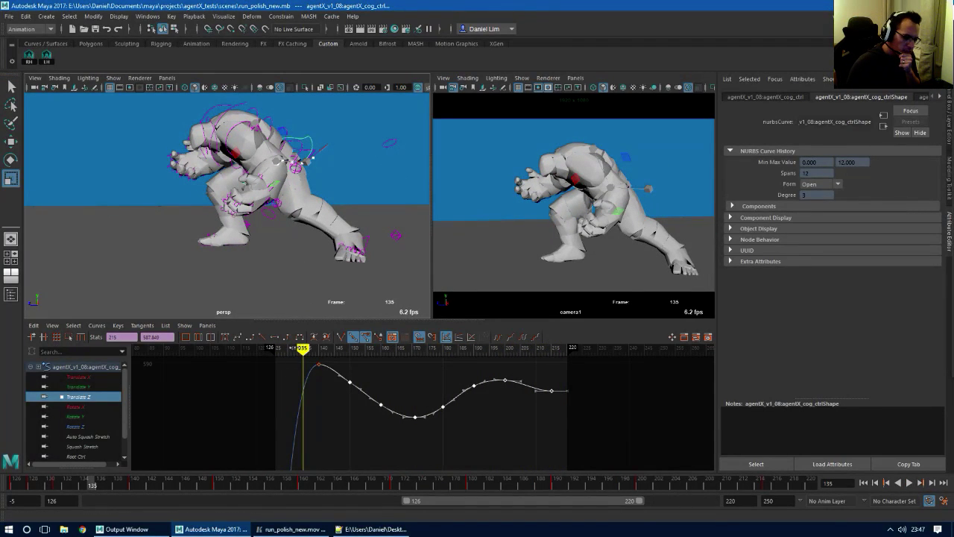
Select the right heel IK control, show its attributes in the Channel Box, and inspect the bent leg at frame 140
left_click(248, 226)
key("ctrl+a")
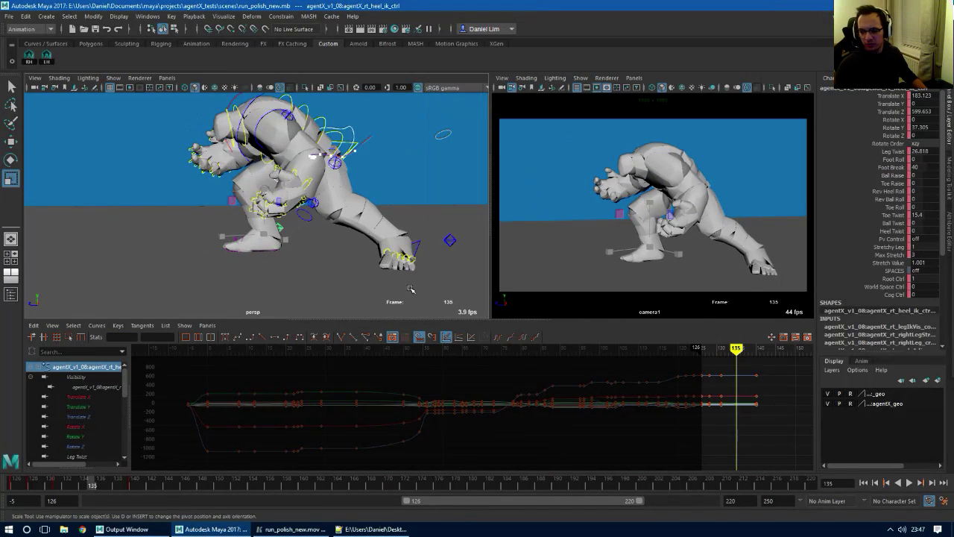
left_click_drag(311, 266, 362, 264, "alt")
right_click_drag(316, 271, 390, 277, "alt")
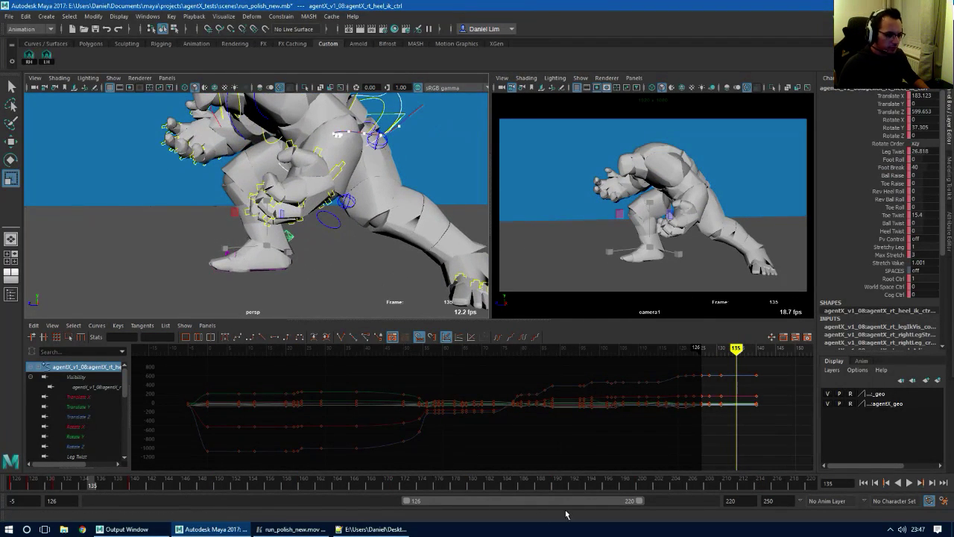
left_click_drag(91, 483, 135, 489)
right_click_drag(278, 248, 316, 249, "alt")
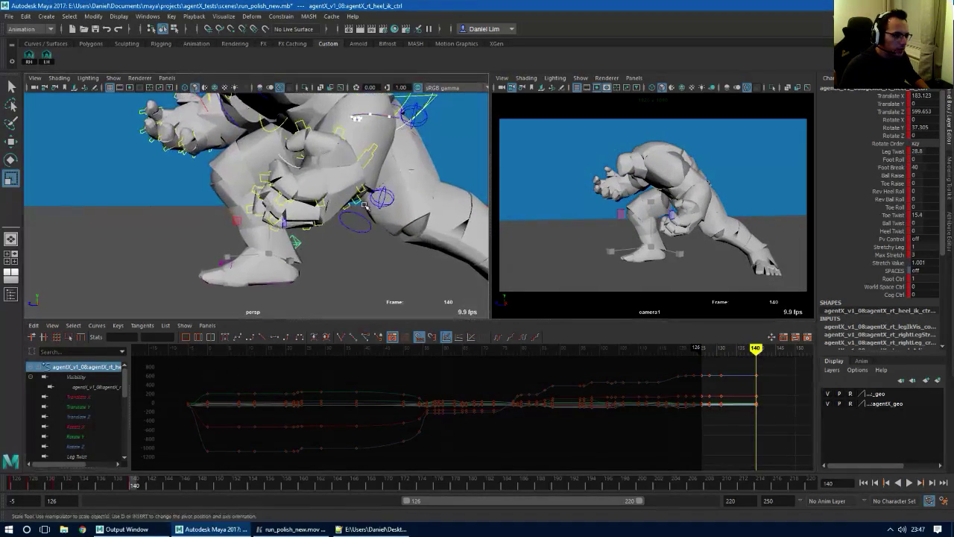
mouse_move(317, 249)
left_mouse_down("alt")
mouse_move(322, 238)
mouse_move(307, 230)
mouse_move(328, 237)
left_mouse_up("alt")
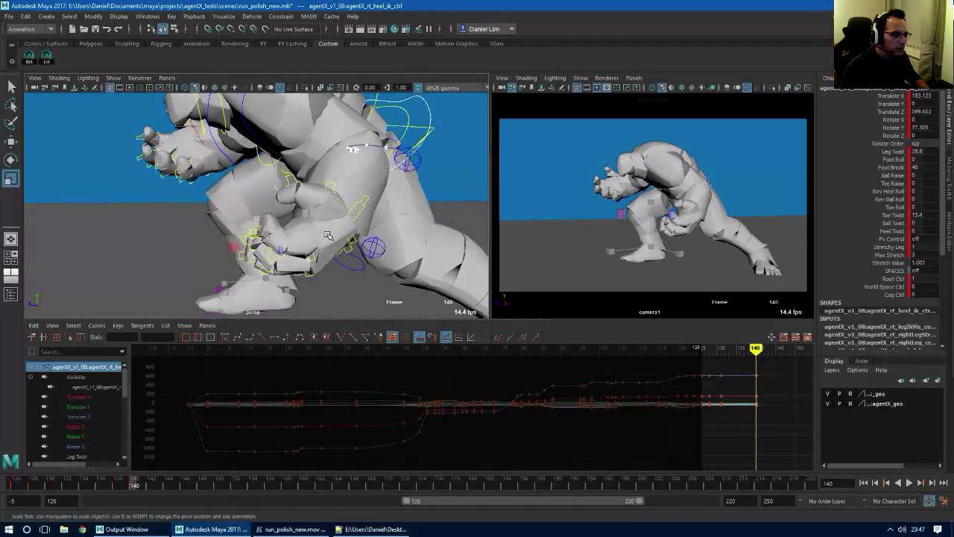
key("w")
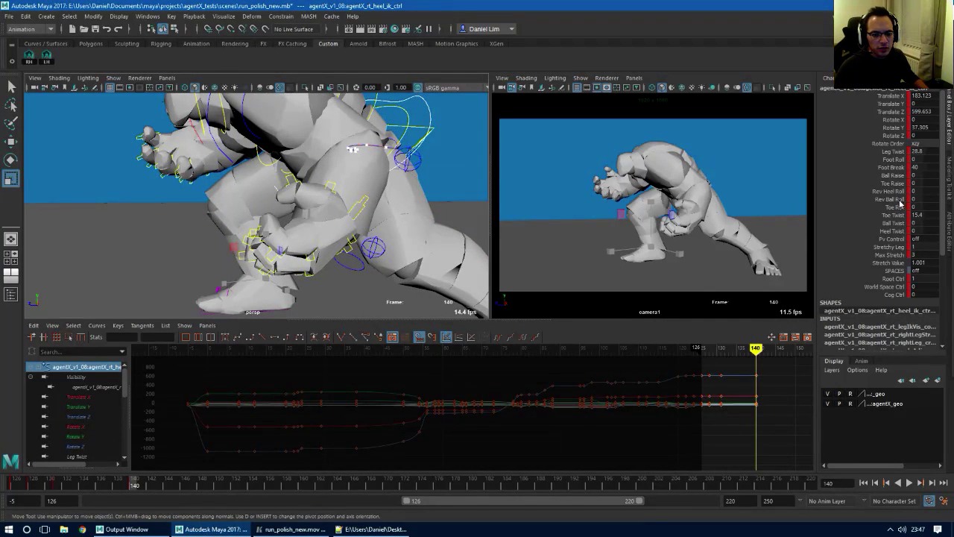
Select the master spine control and save the scene
right_click_drag(320, 224, 128, 226, "alt")
left_click(306, 178)
key("w")
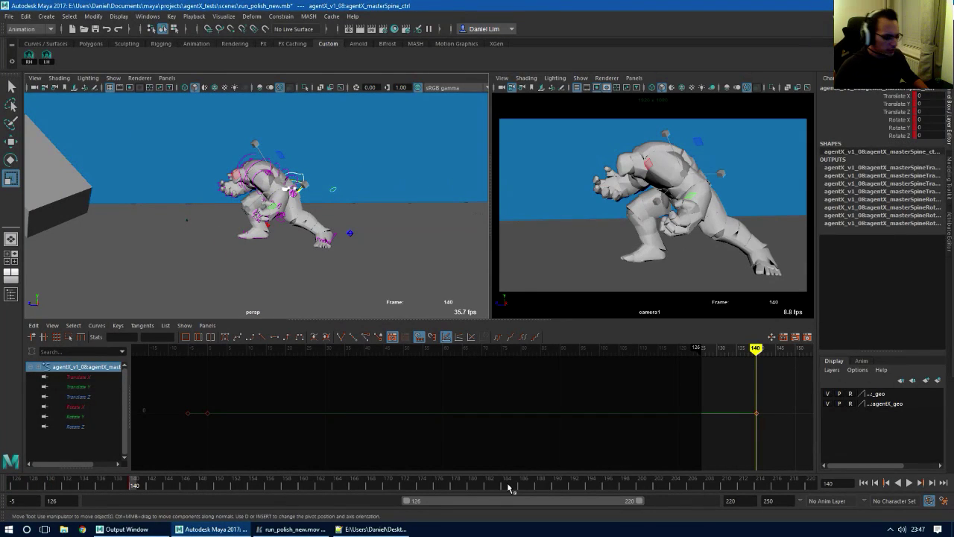
key("ctrl+s")
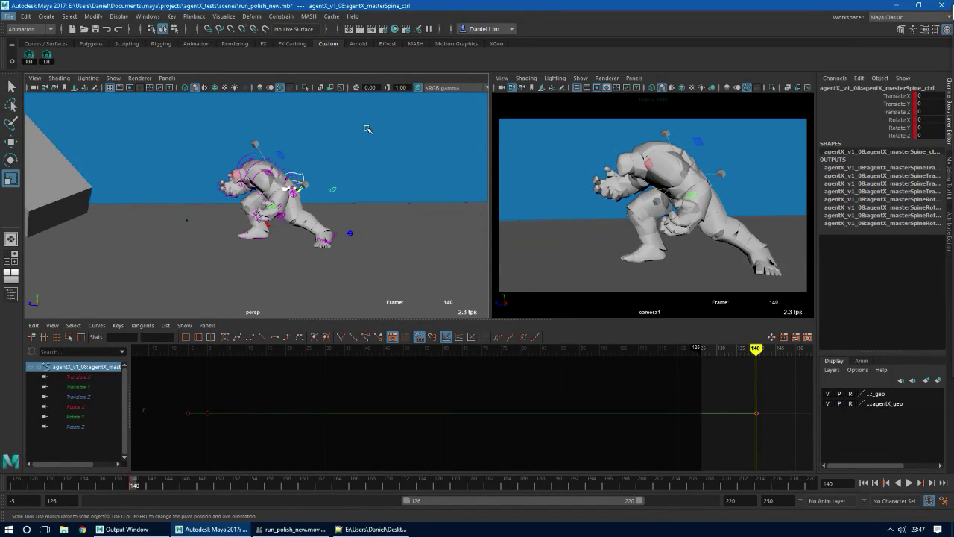
Select the character's visibility control to view its attributes, and reselect the COG control
left_click_drag(332, 184, 424, 156, "alt")
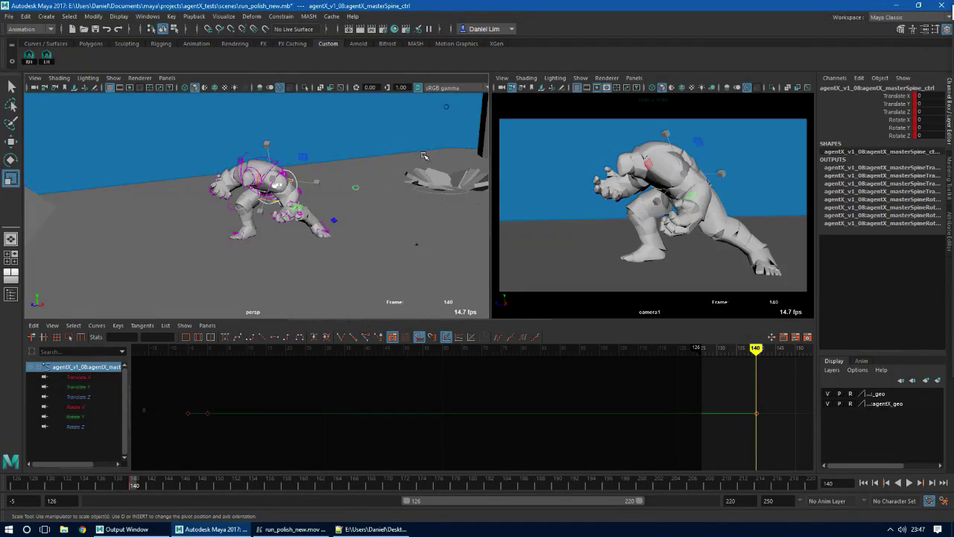
left_click(446, 107)
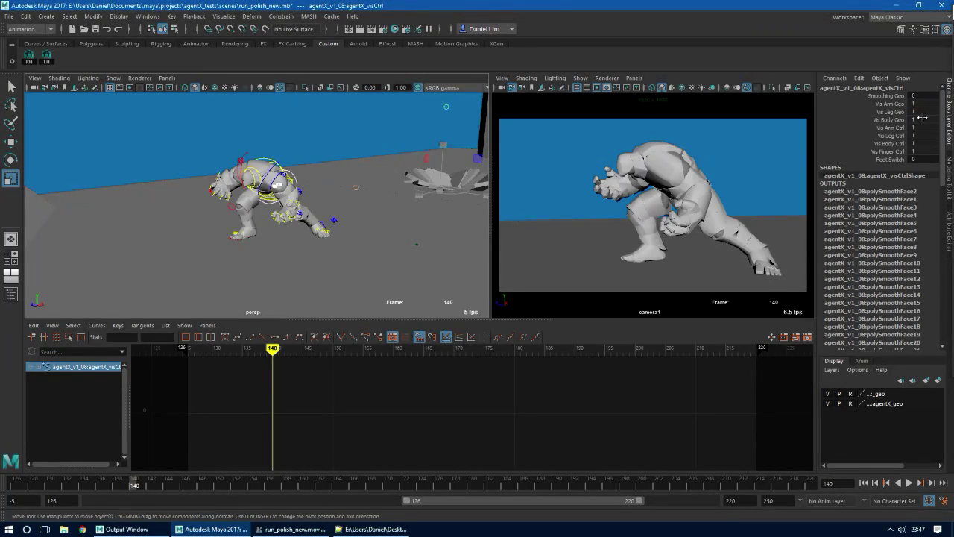
left_click_drag(328, 213, 347, 214, "alt")
right_click_drag(347, 214, 366, 222, "alt")
left_click_drag(365, 222, 365, 181, "alt")
left_click(365, 154)
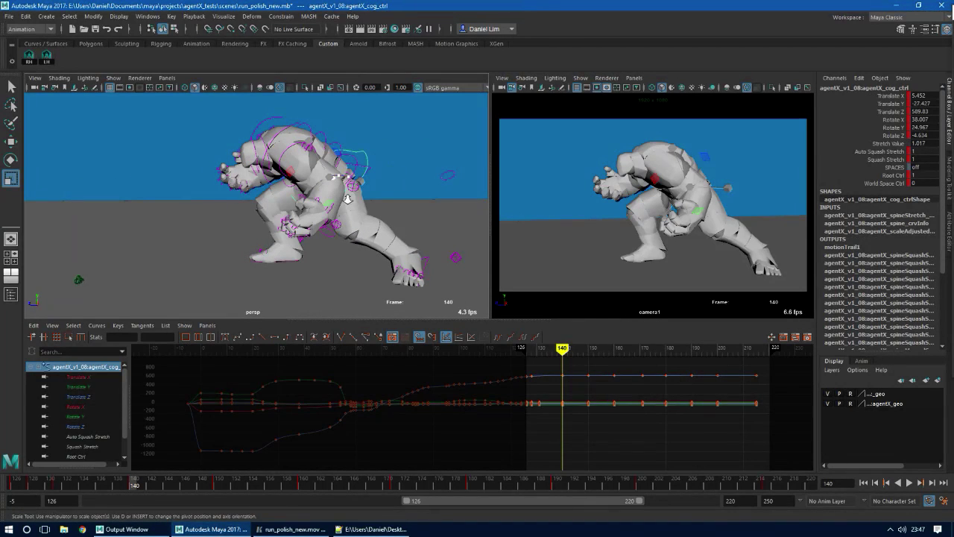
Select the right heel IK control and examine the front leg and knee at frame 138
right_click_drag(348, 199, 408, 201, "alt")
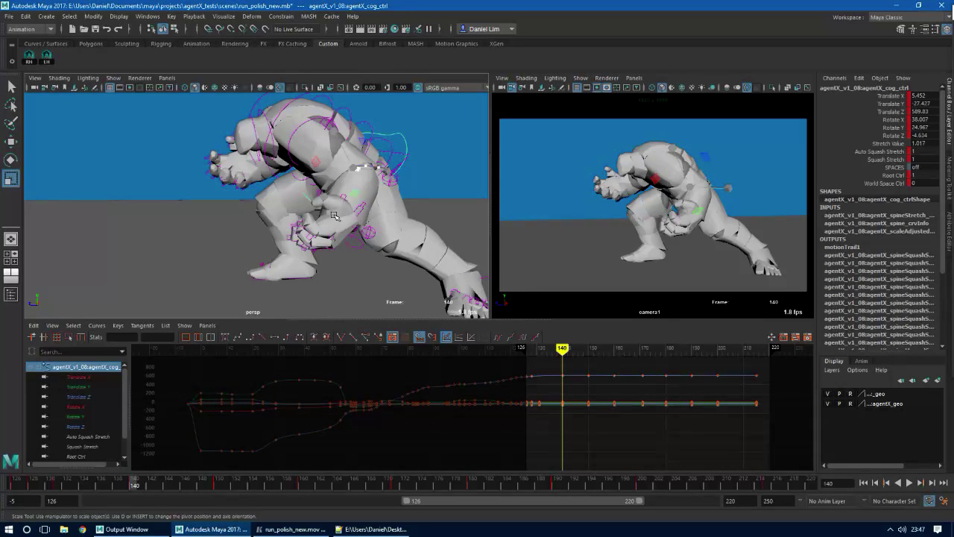
right_click_drag(342, 260, 382, 290, "alt")
middle_click_drag(383, 289, 345, 269, "alt")
left_click_drag(345, 269, 335, 268, "alt")
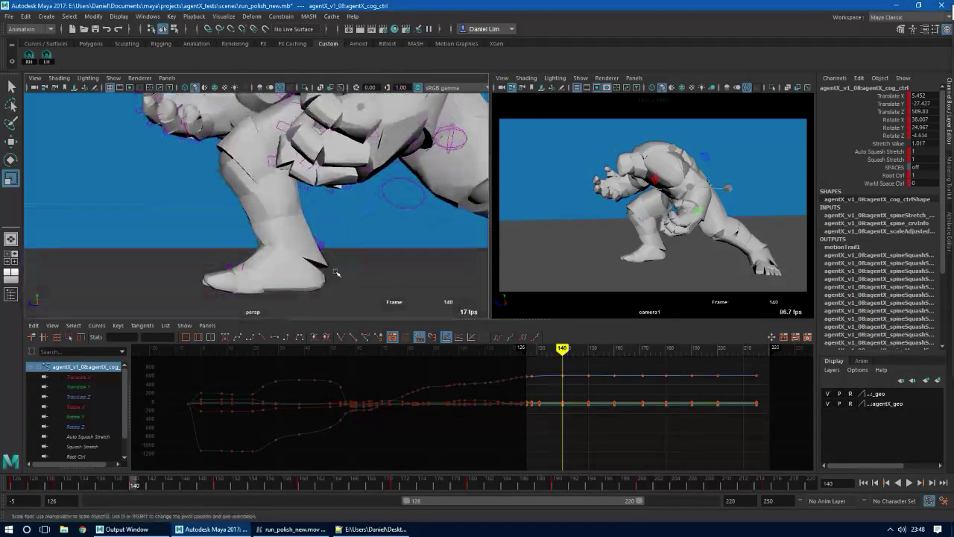
left_click(320, 244)
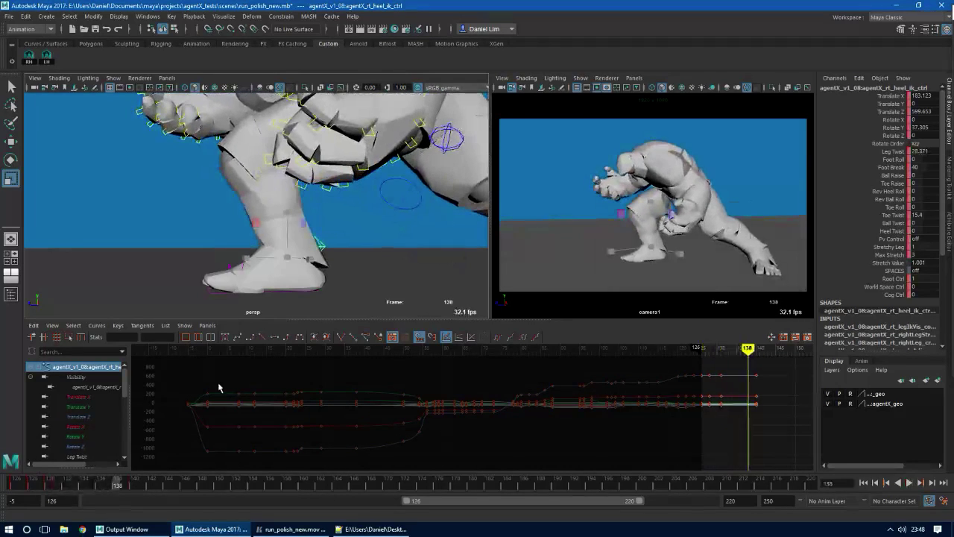
middle_click_drag(352, 207, 326, 284, "alt")
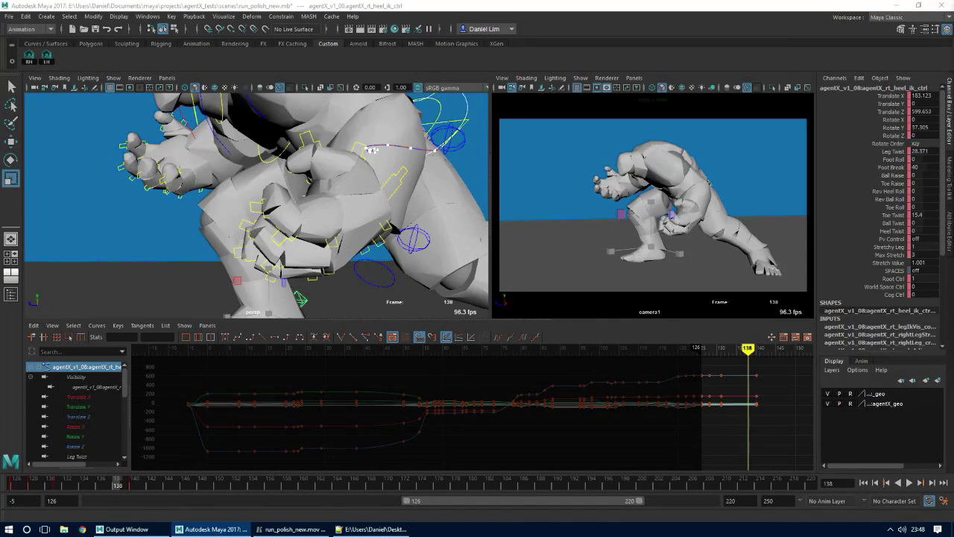
Switch the camera1 viewport to the orthographic side view
left_click_drag(953, 83, 953, 7)
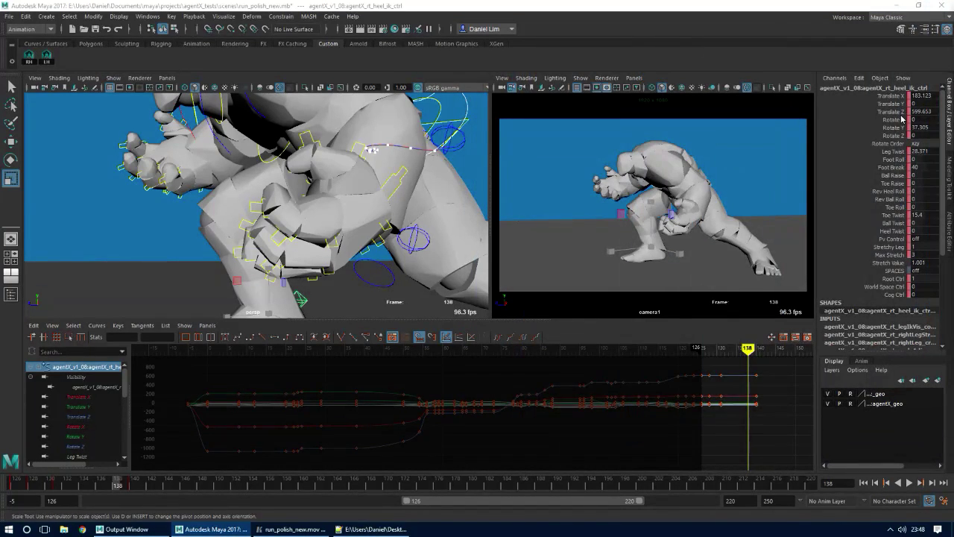
left_click(583, 79)
left_click(607, 129)
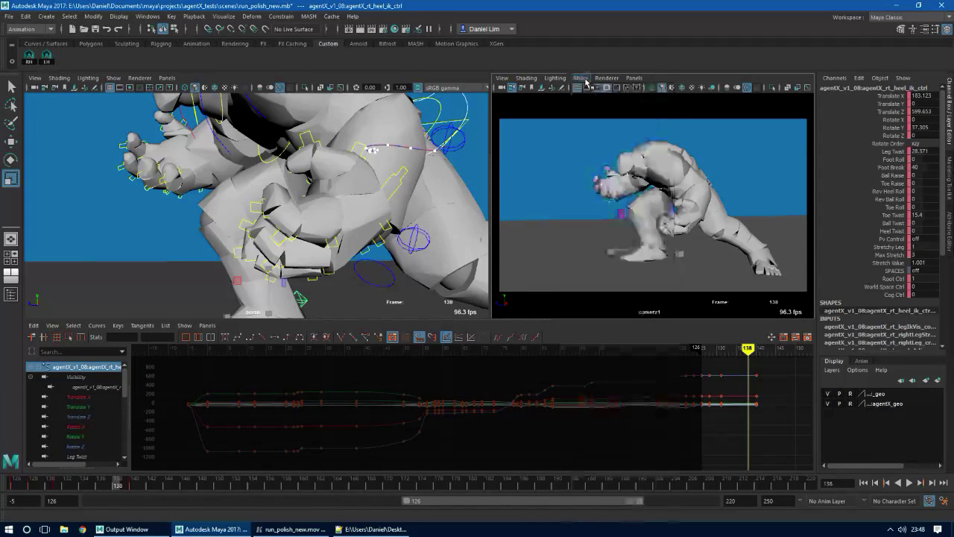
key("space")
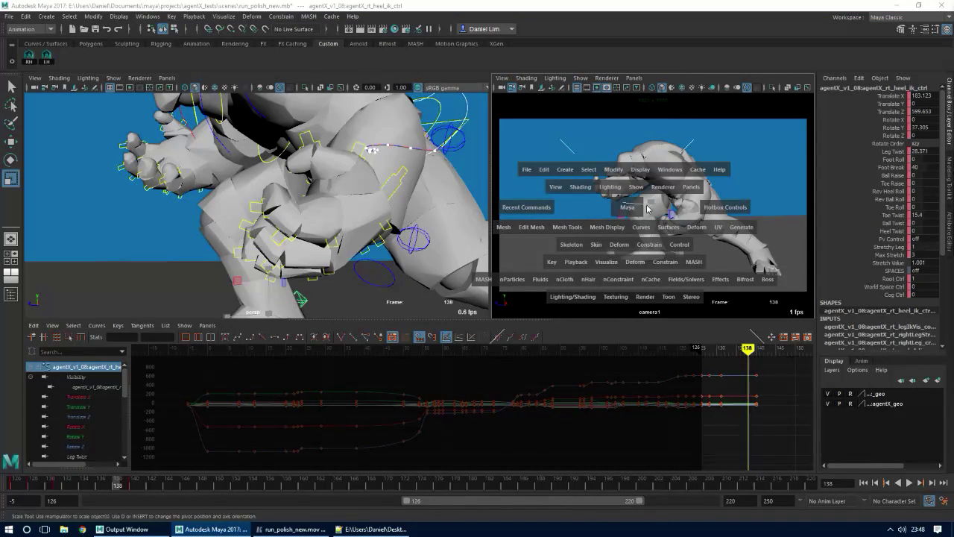
left_click_drag(623, 203, 680, 205)
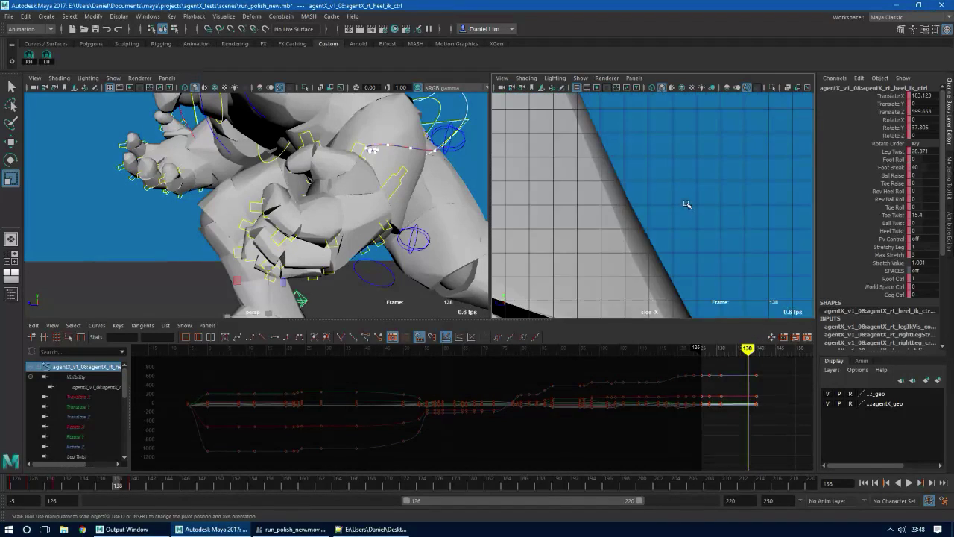
Frame the character's right leg in the side view and show motion trails there
right_click_drag(687, 205, 624, 227, "alt")
middle_click_drag(624, 229, 656, 267, "alt")
middle_click_drag(673, 125, 700, 189, "alt")
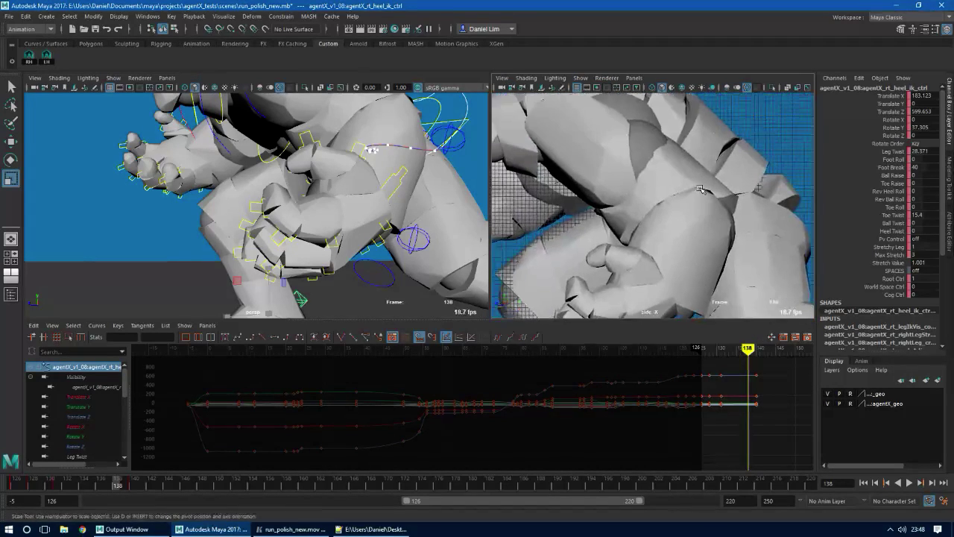
left_click(581, 78)
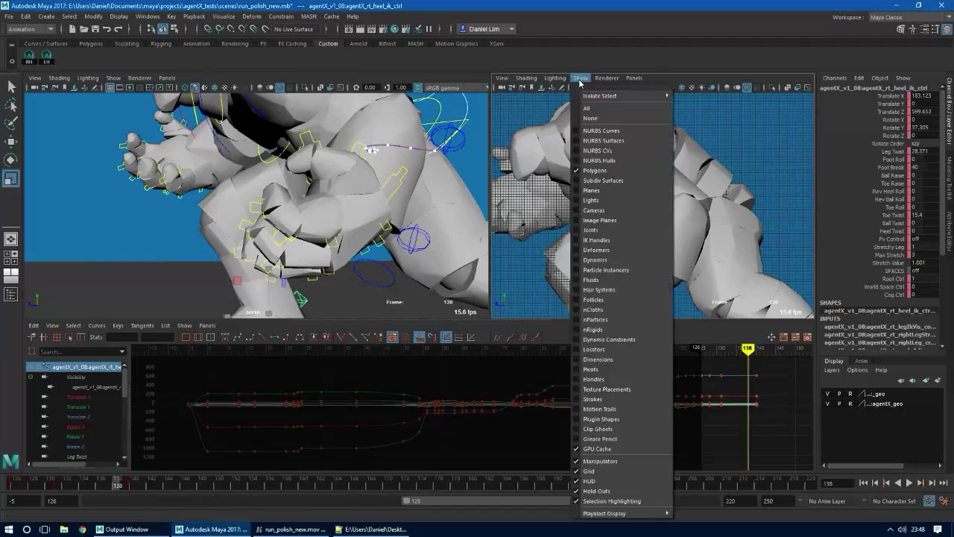
left_click(604, 409)
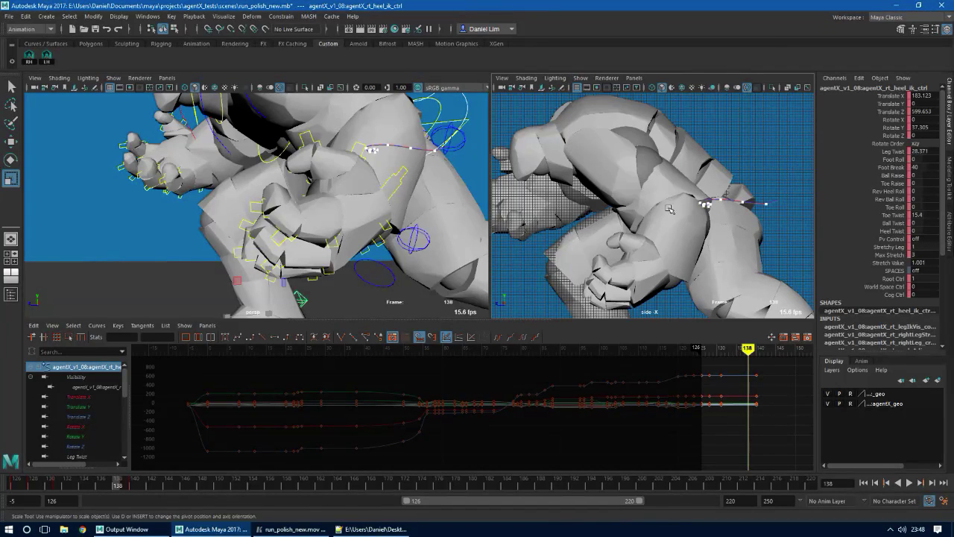
Set the side view to wireframe display, hide its grid and frame the right foot and leg
key("4")
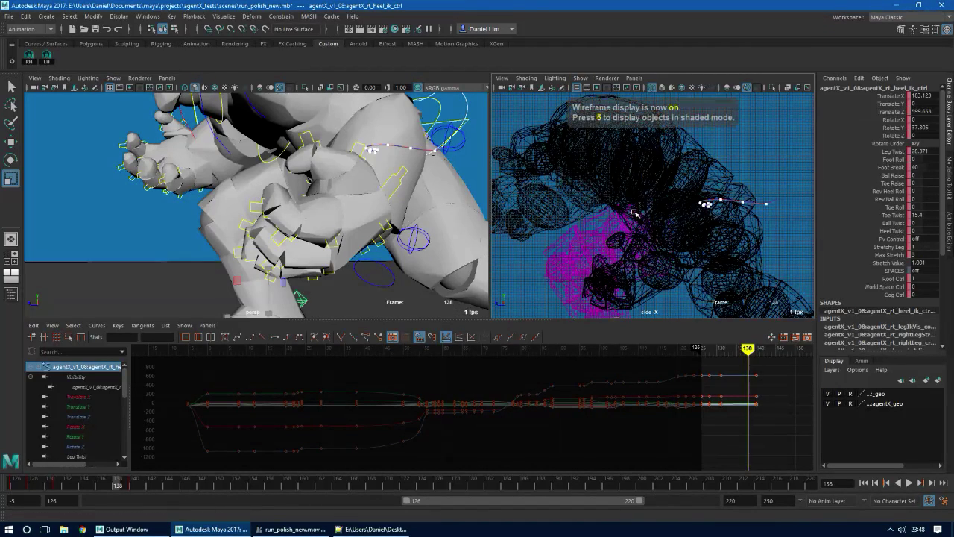
left_click(528, 78)
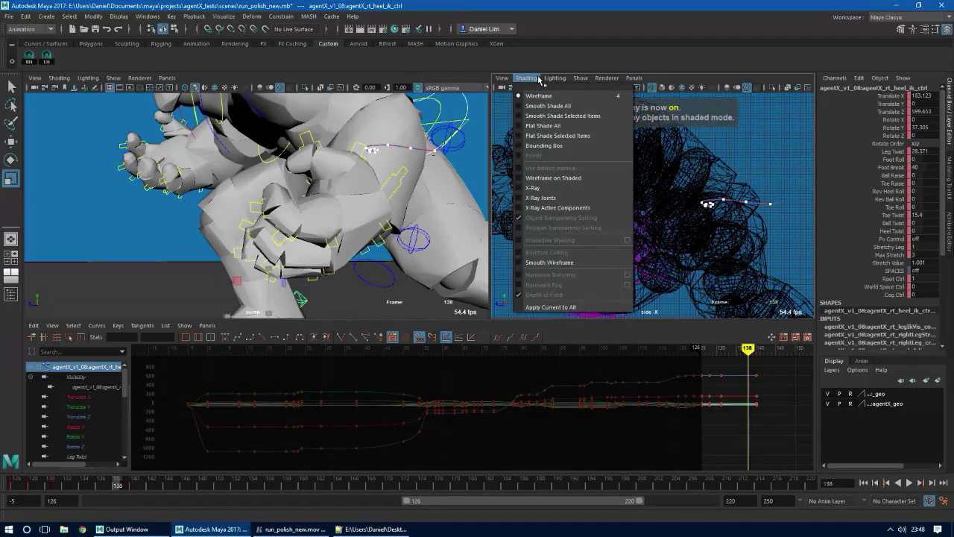
mouse_move(582, 80)
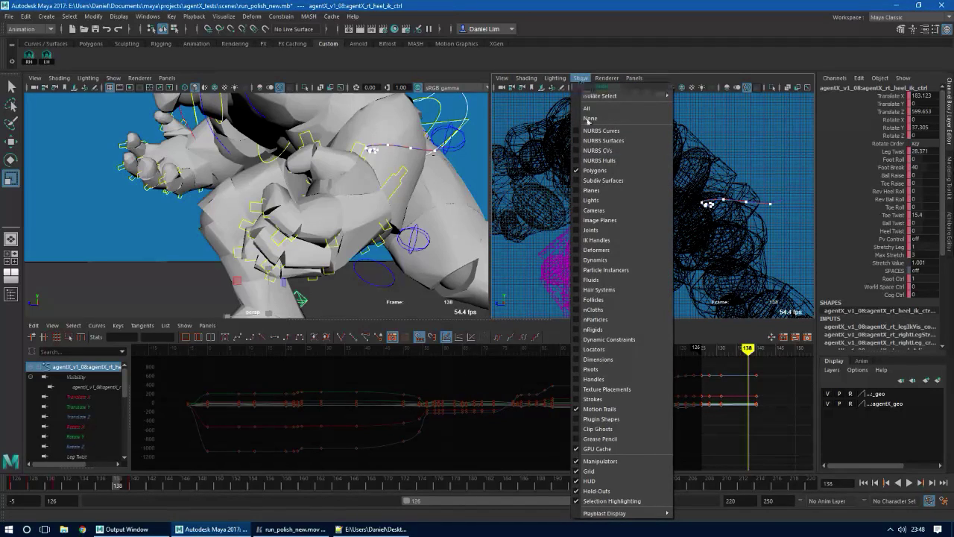
left_click(605, 472)
middle_click_drag(663, 276, 644, 180, "alt")
left_click_drag(315, 301, 283, 304, "alt")
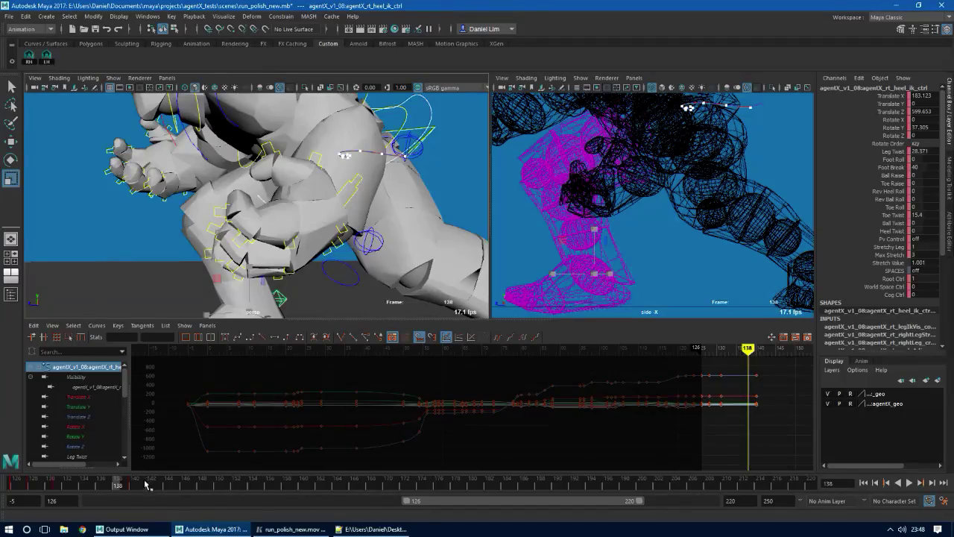
Set the right heel IK control's Ball Raise to 2 at frame 140
mouse_move(146, 485)
left_mouse_down()
mouse_move(50, 485)
mouse_move(144, 485)
left_mouse_up()
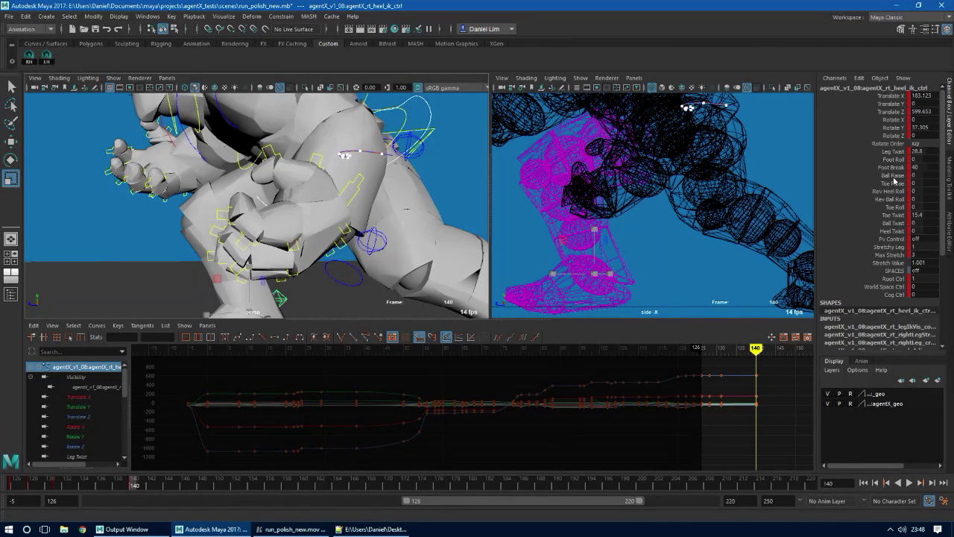
left_click(893, 177)
mouse_move(714, 274)
middle_mouse_down()
mouse_move(735, 267)
mouse_move(703, 258)
middle_mouse_up()
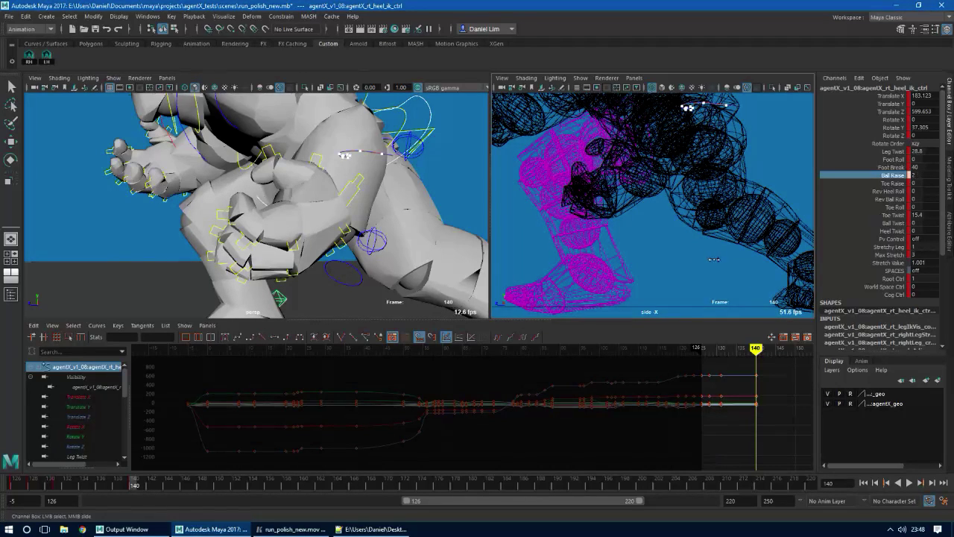
Set Ball Raise to -2 at frame 145 and play back the foot motion
mouse_move(136, 483)
left_mouse_down()
mouse_move(78, 483)
mouse_move(82, 495)
mouse_move(143, 497)
mouse_move(224, 487)
mouse_move(64, 501)
mouse_move(211, 498)
mouse_move(100, 493)
mouse_move(177, 499)
left_mouse_up()
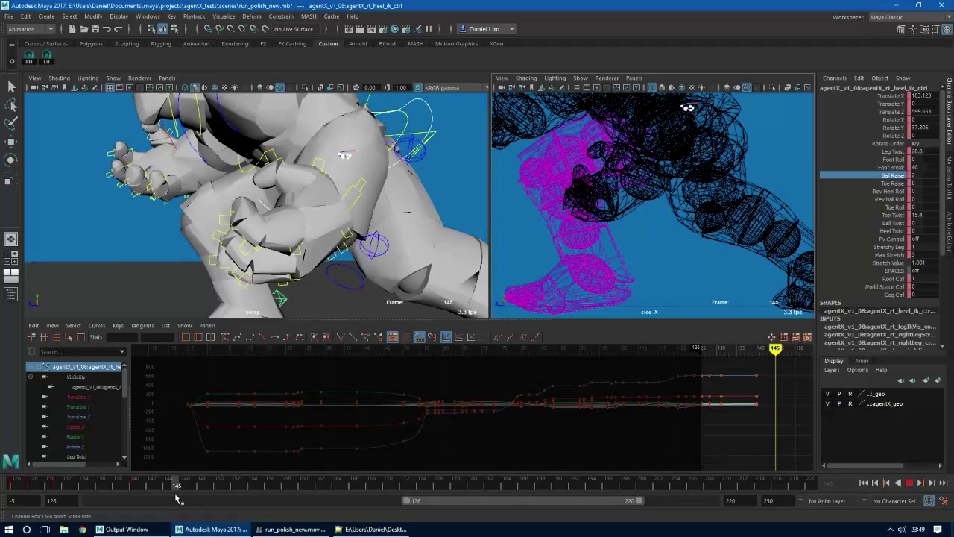
left_click(922, 174)
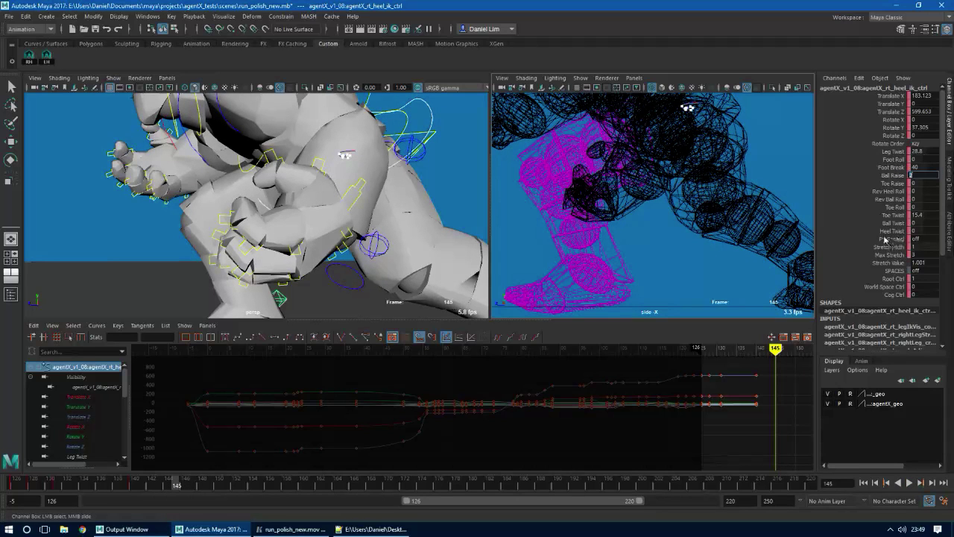
left_click(894, 176)
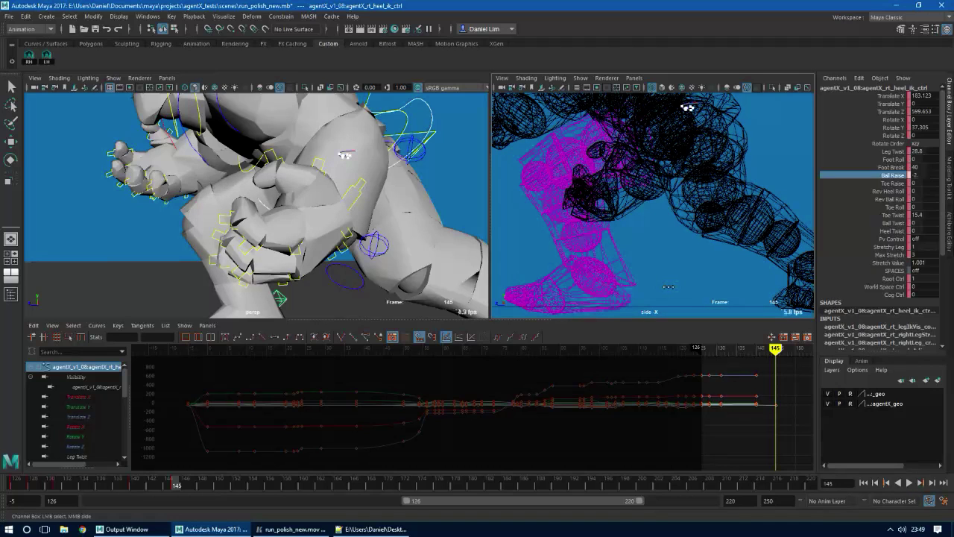
key("alt+v")
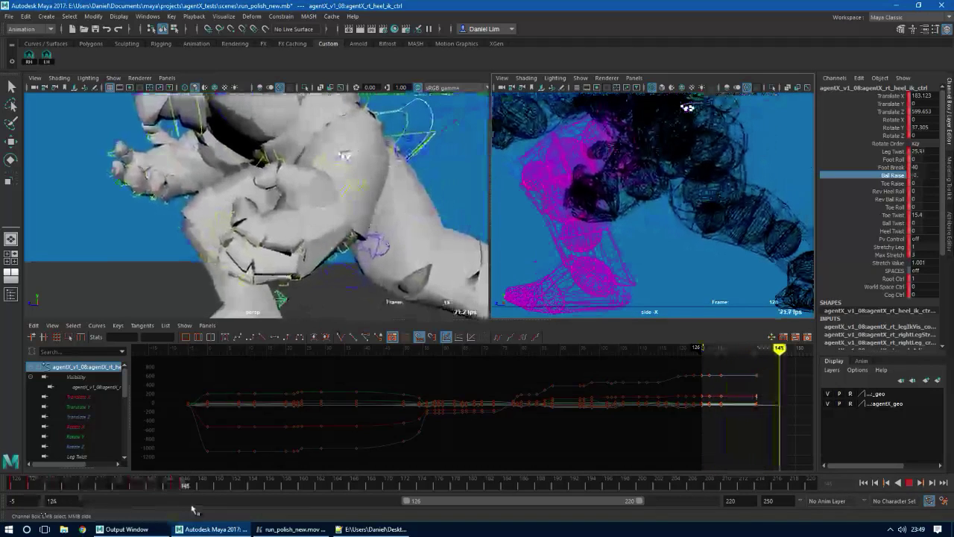
Try a Ball Raise of 1 at frame 140, review the motion, and reduce the value to 0.4
left_click_drag(172, 505, 134, 508)
left_click(915, 175)
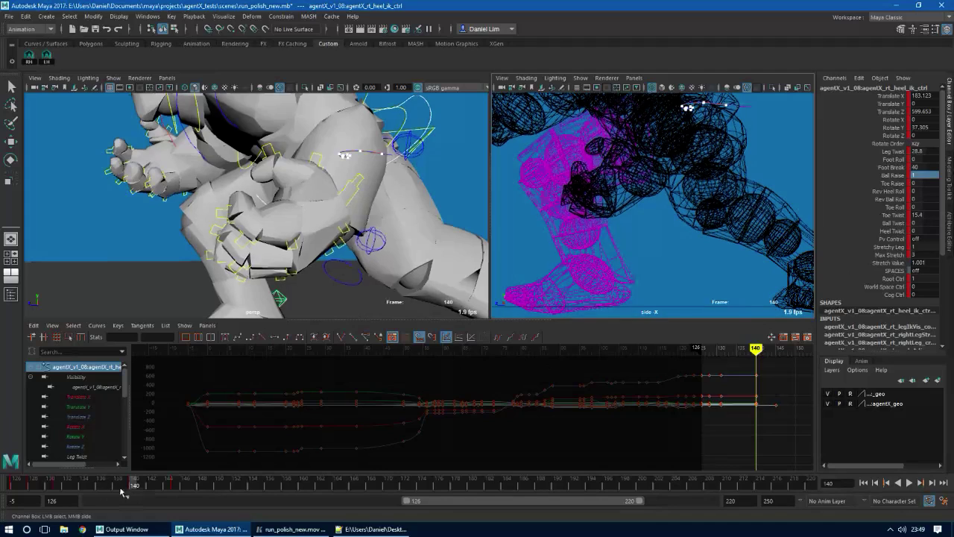
mouse_move(121, 490)
left_mouse_down()
mouse_move(45, 492)
mouse_move(268, 498)
mouse_move(1, 488)
mouse_move(231, 485)
mouse_move(117, 488)
left_mouse_up()
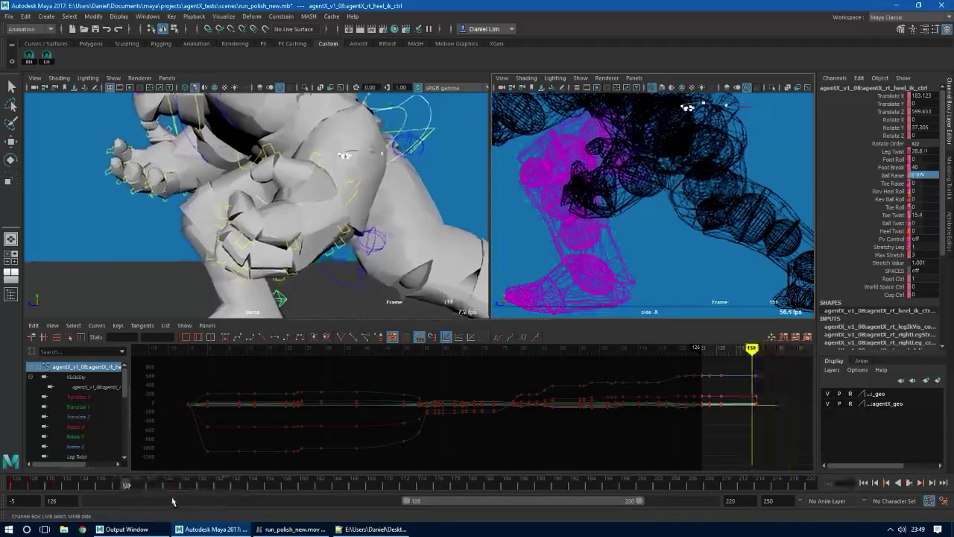
key("alt+period")
left_click(893, 176)
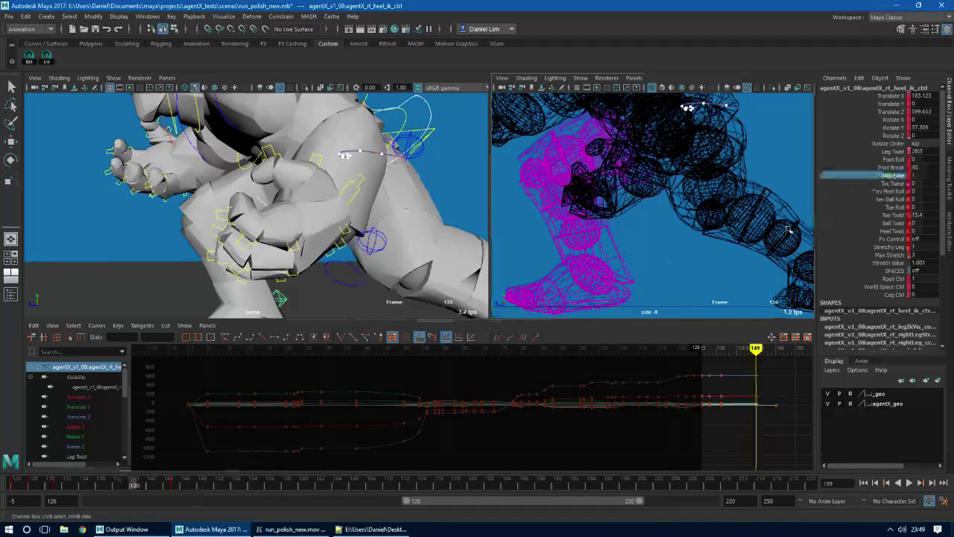
middle_click_drag(734, 247, 736, 246)
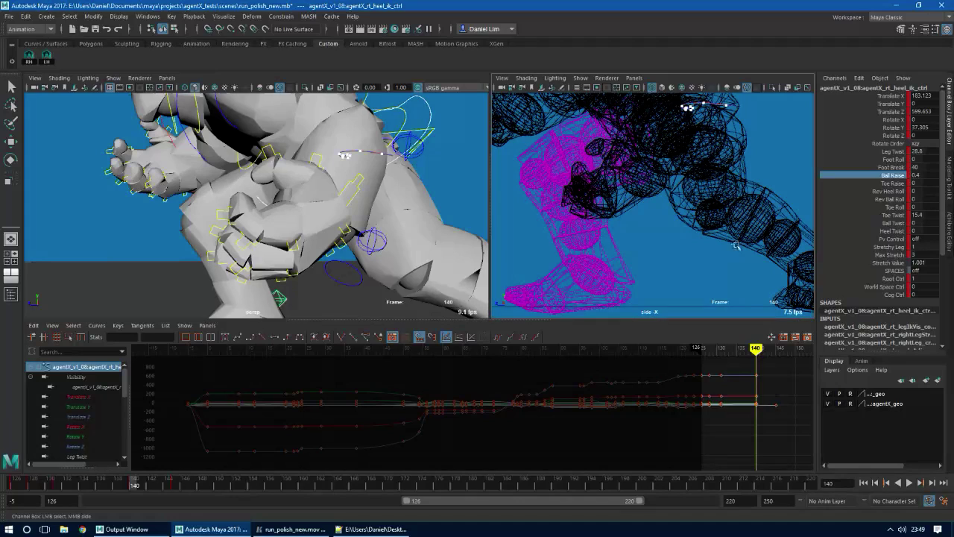
Move the Ball Raise key from frame 145 to frame 150, review the playback, and set its value to -2
mouse_move(132, 486)
left_mouse_down()
mouse_move(23, 483)
mouse_move(142, 491)
left_mouse_up()
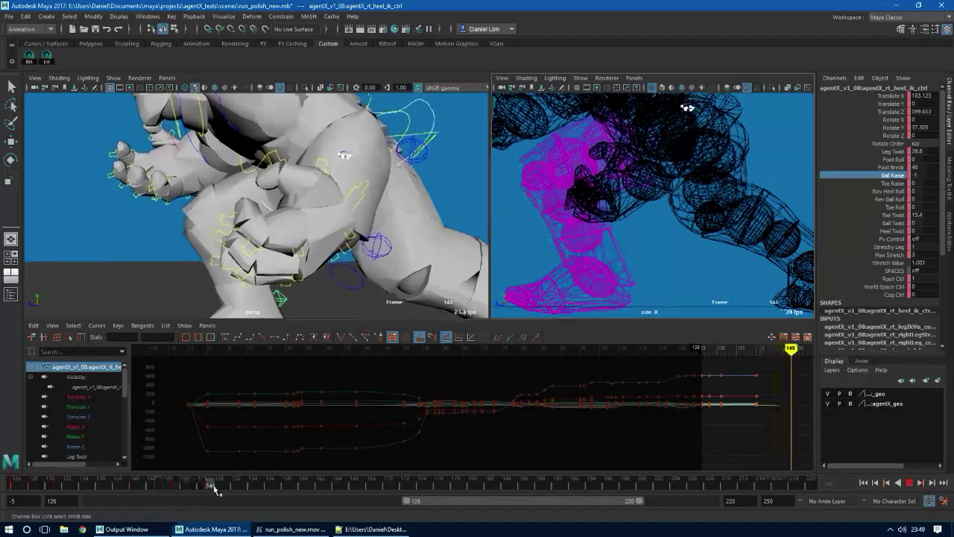
left_click_drag(257, 490, 224, 489)
left_click(176, 490, "shift")
key("alt+v")
left_click_drag(76, 486, 253, 486)
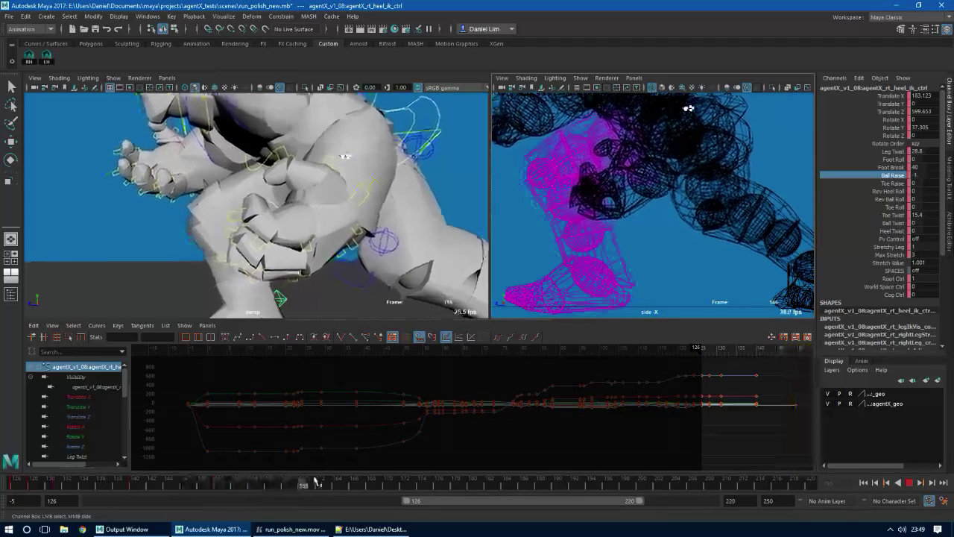
left_click_drag(314, 480, 401, 477)
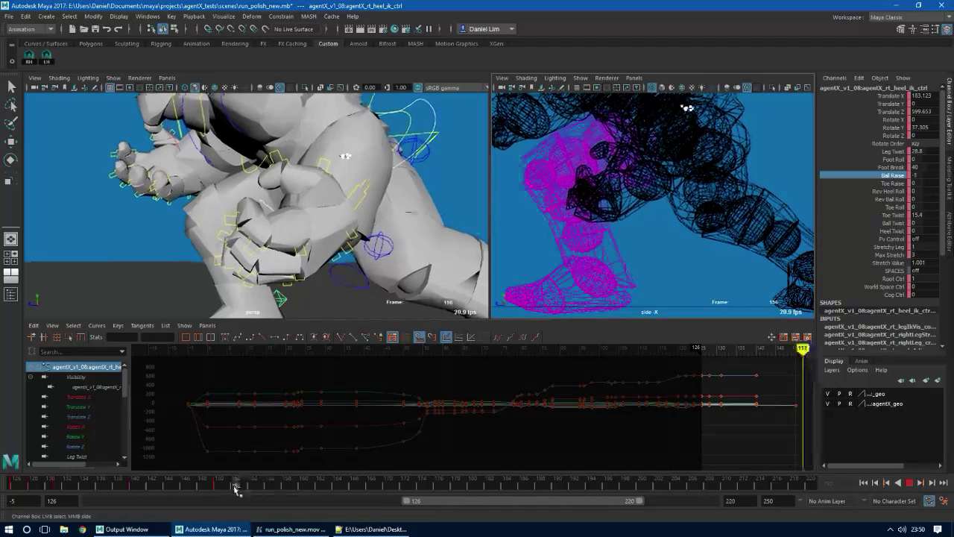
left_click_drag(221, 490, 217, 489)
left_click(922, 176)
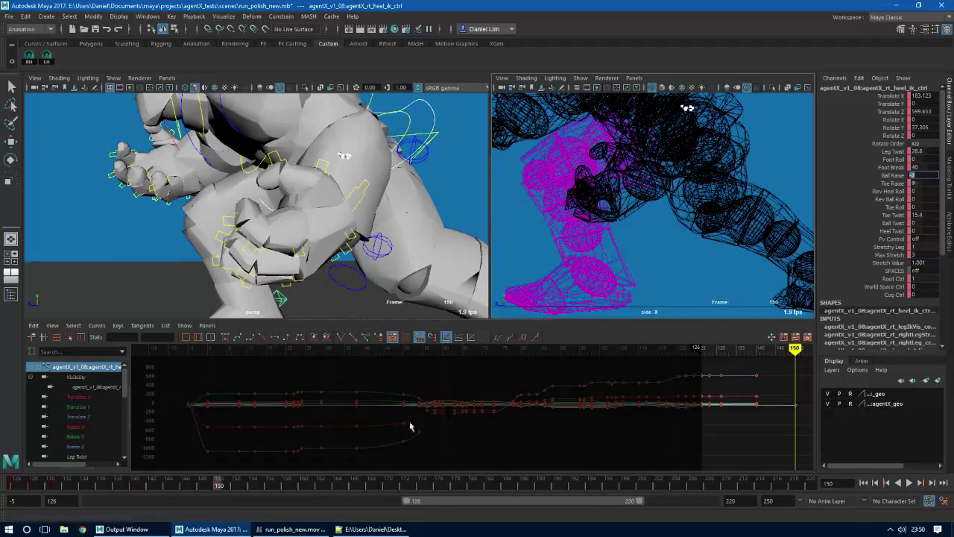
Set Ball Raise to 0.4 at frame 165
left_click_drag(220, 486, 299, 498)
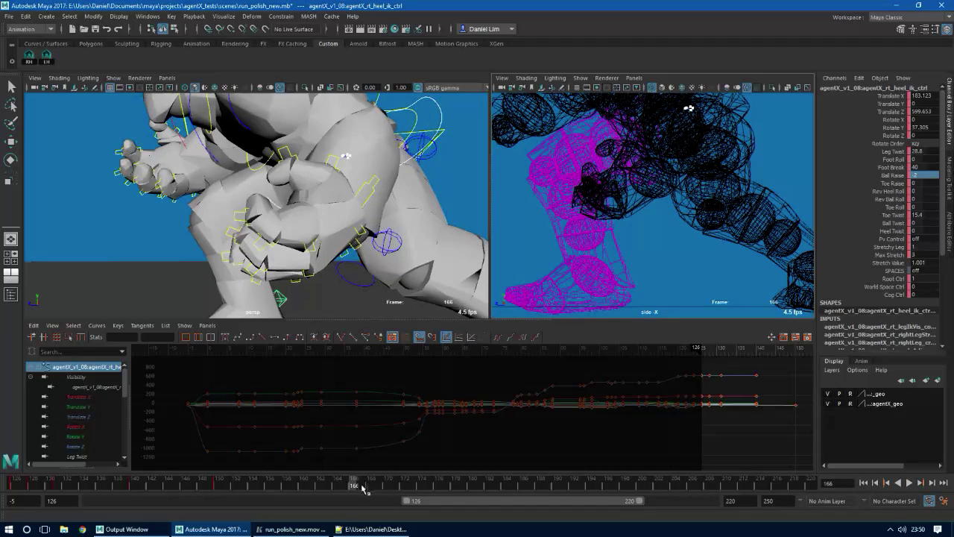
left_click(891, 176)
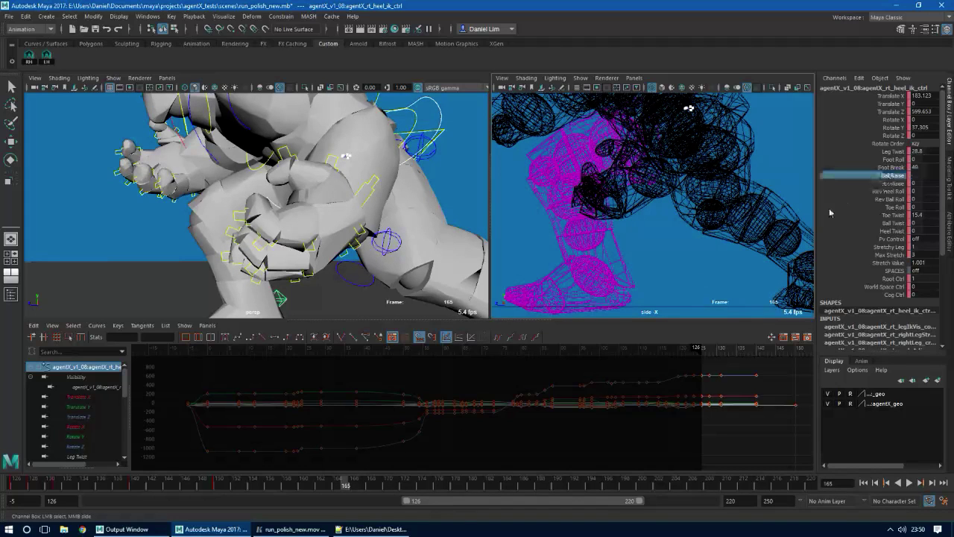
left_click(927, 174)
type("1")
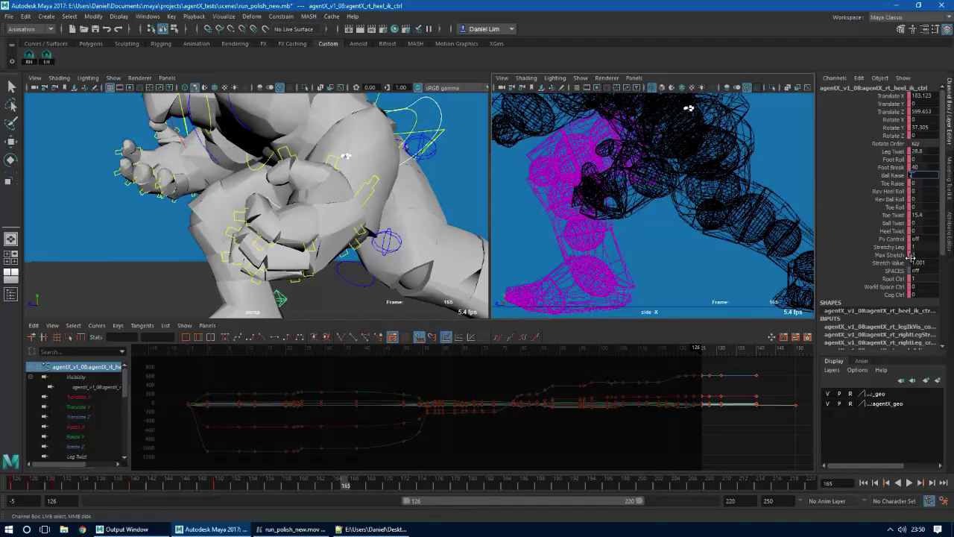
type("0")
key("Return")
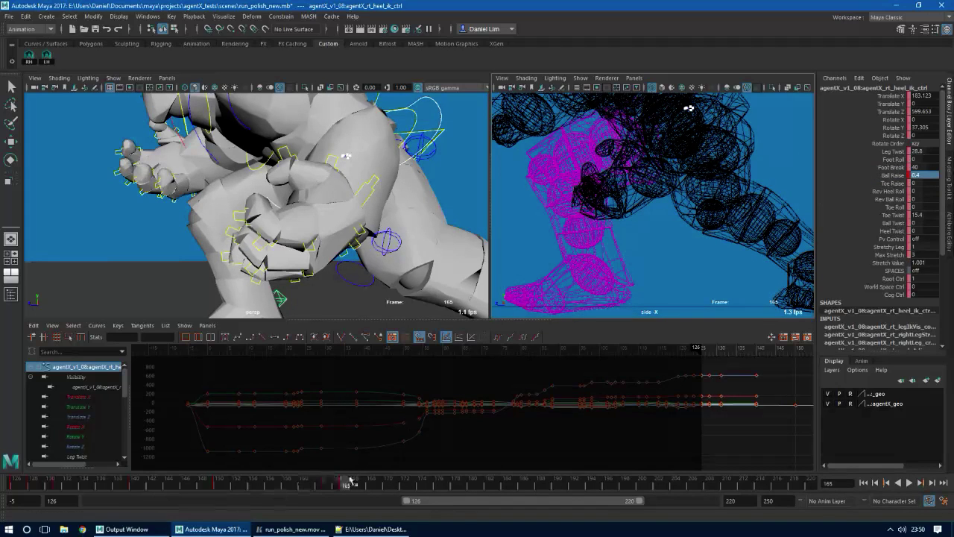
Scrub and play back from frame 126 to examine how the right foot and knee settle
left_click_drag(350, 481, 241, 493)
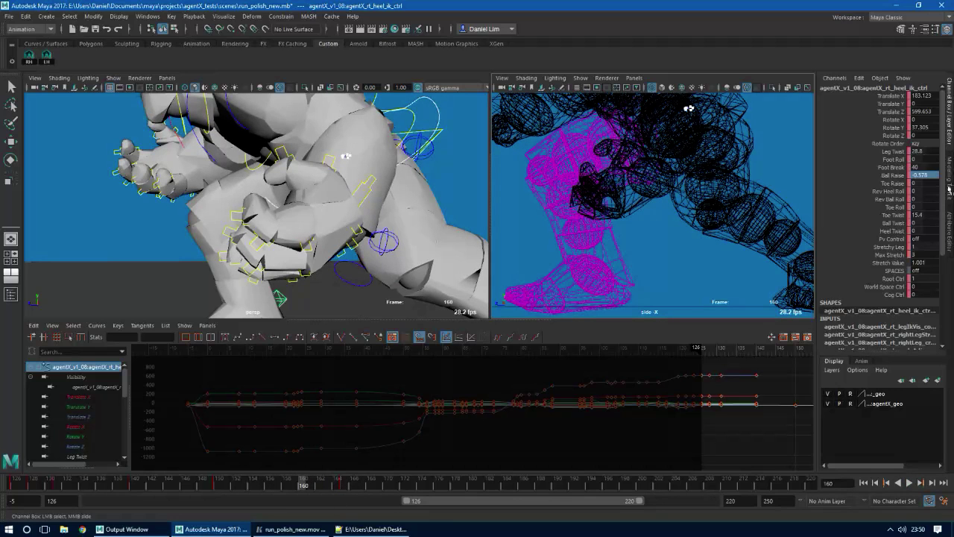
left_click_drag(207, 485, 286, 490)
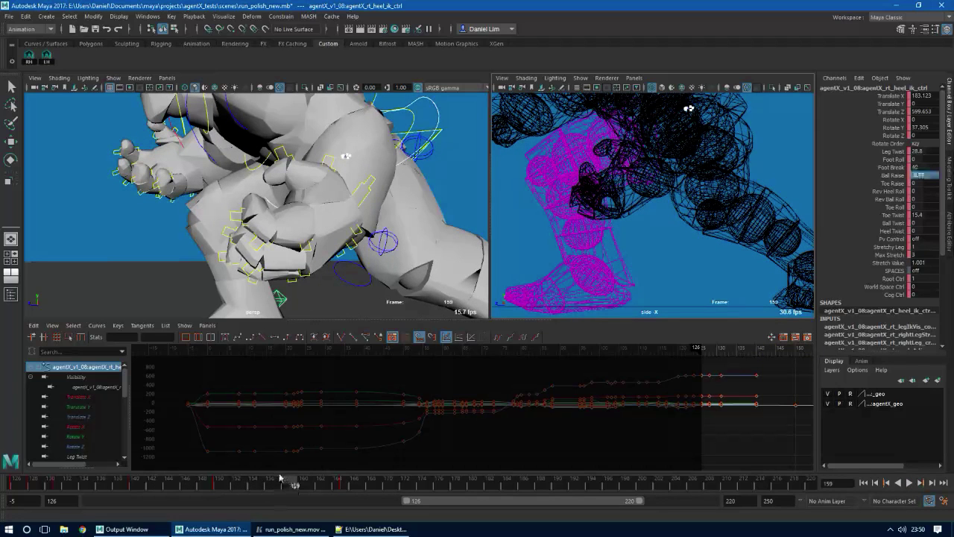
mouse_move(214, 490)
left_mouse_down()
mouse_move(307, 488)
mouse_move(63, 486)
left_mouse_up()
key("alt+v")
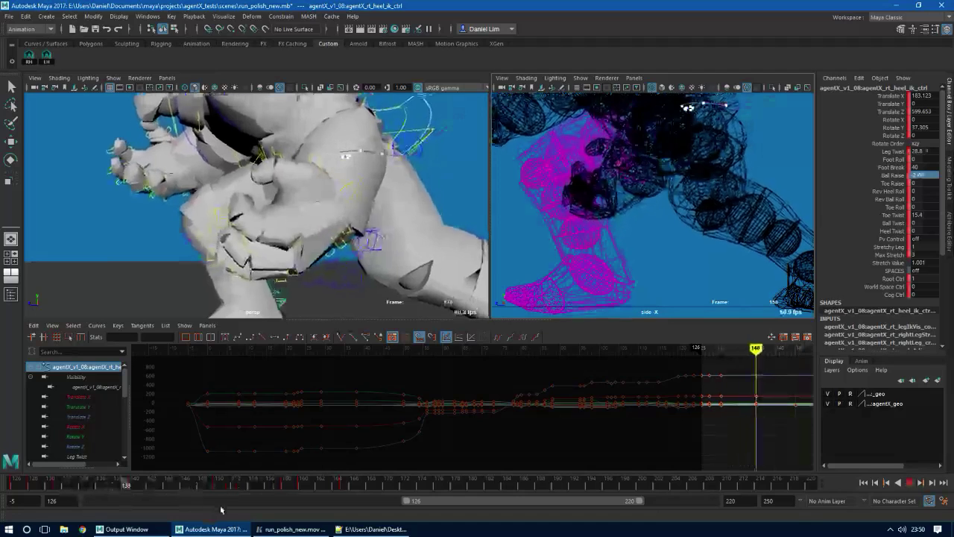
key("alt+v")
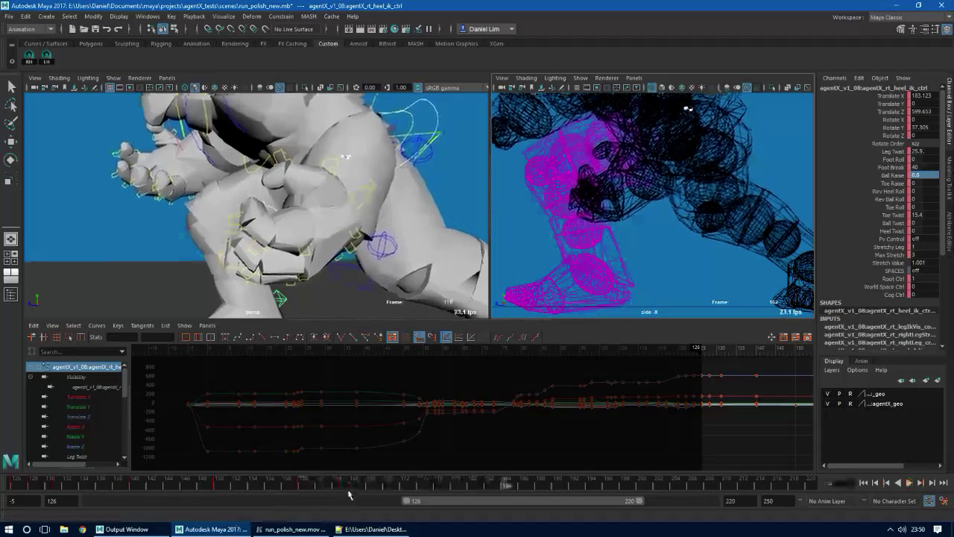
Move the Ball Raise key at frame 165 to frame 170 and replay the motion
key("alt+v")
left_click_drag(345, 487, 13, 492)
key("alt+v")
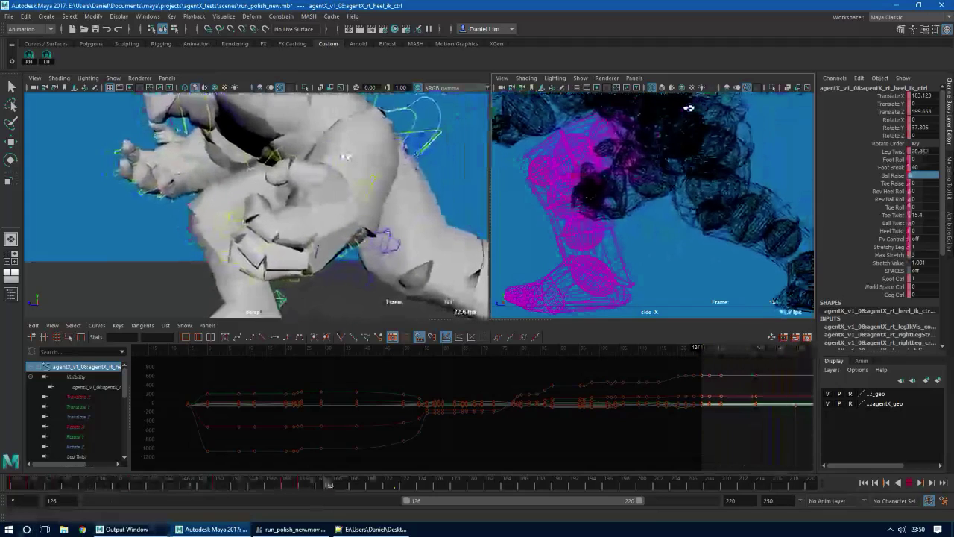
key("alt+v")
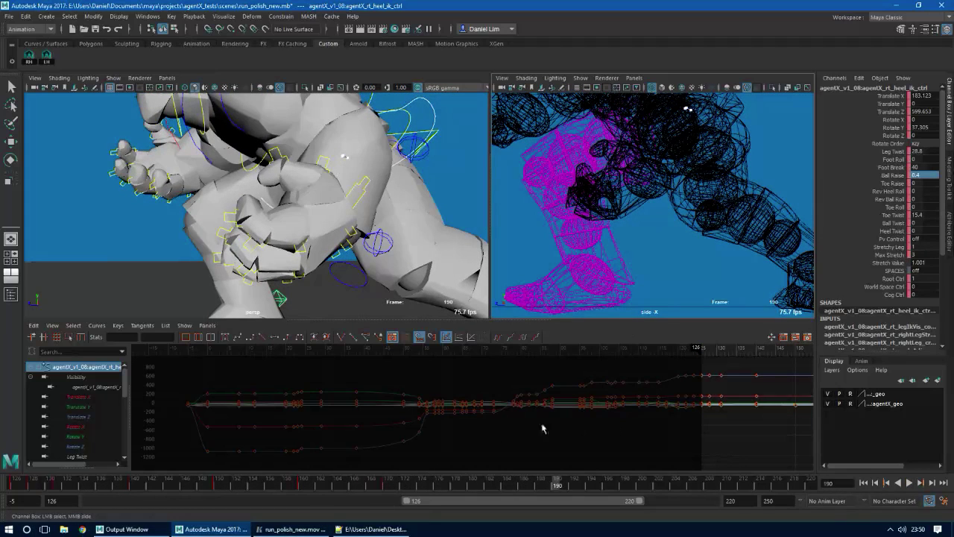
Delete the right heel control's keys from frame 150 through frame 170 and replay the animation
left_click_drag(387, 486, 393, 489)
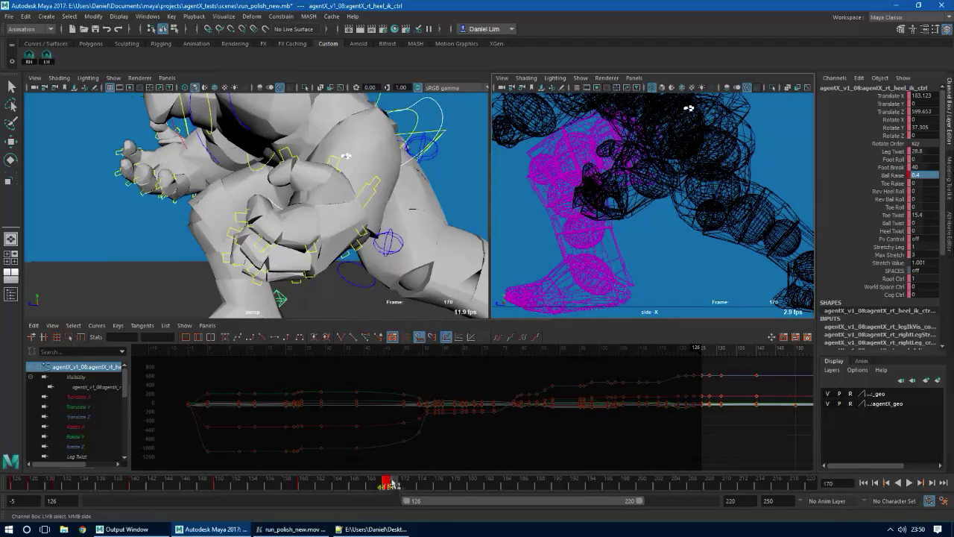
right_click(396, 486)
left_click(450, 369)
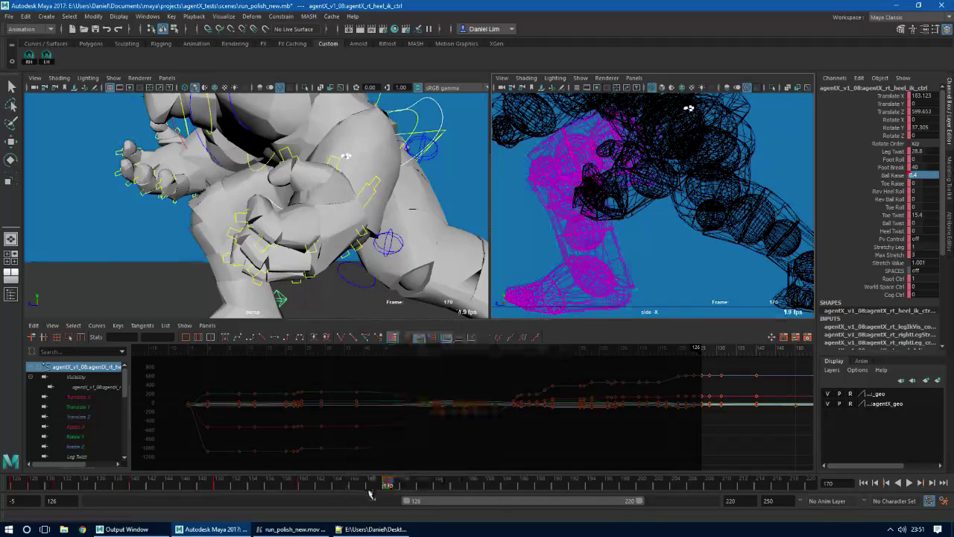
left_click_drag(352, 483, 4, 494, "shift")
right_click(246, 484)
left_click(289, 368)
key("alt+v")
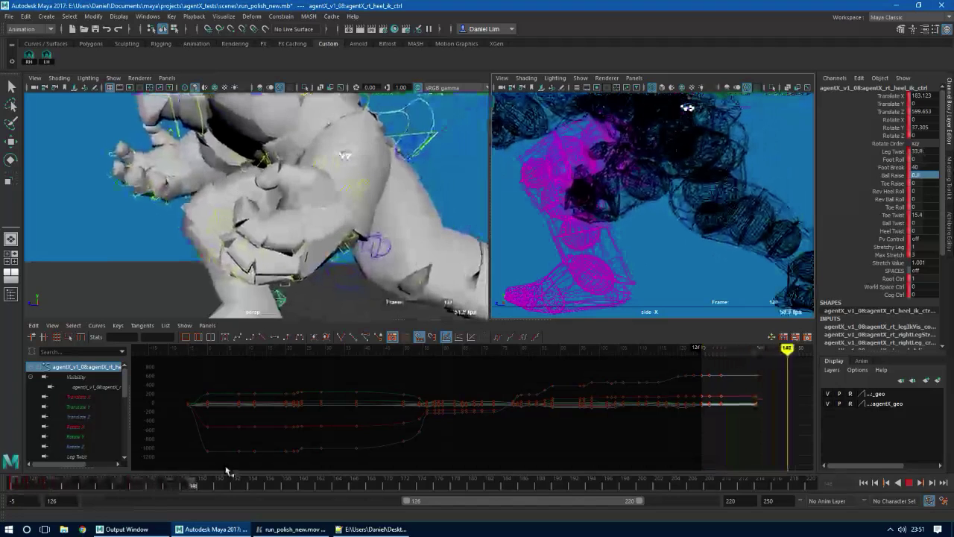
Delete the right heel control's key at frame 140
left_click_drag(160, 486, 138, 486)
right_click(138, 486)
left_click(165, 365)
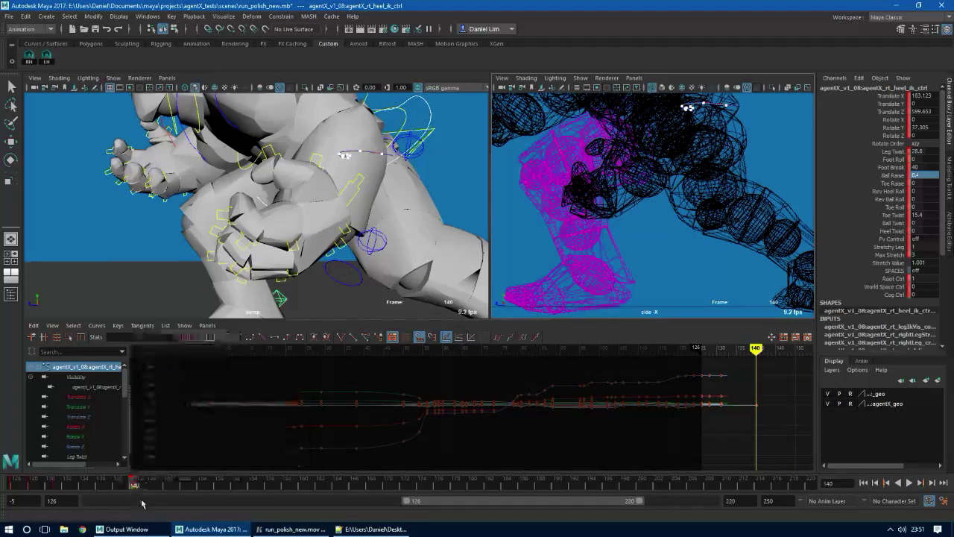
Clear the right heel control's remaining keys at frame 140 and replay the animation from its end section
right_click(135, 488)
left_click(161, 371)
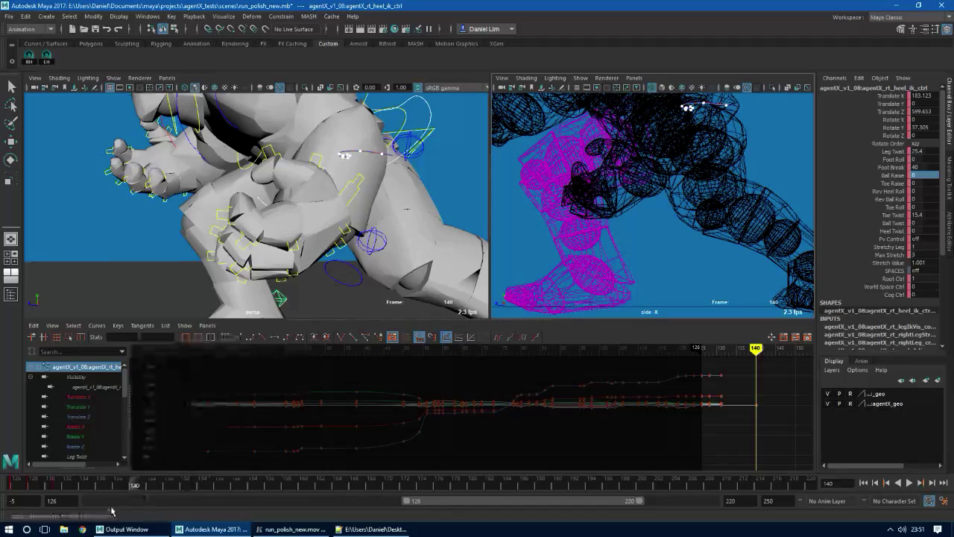
left_click_drag(114, 488, 32, 487)
key("alt+v")
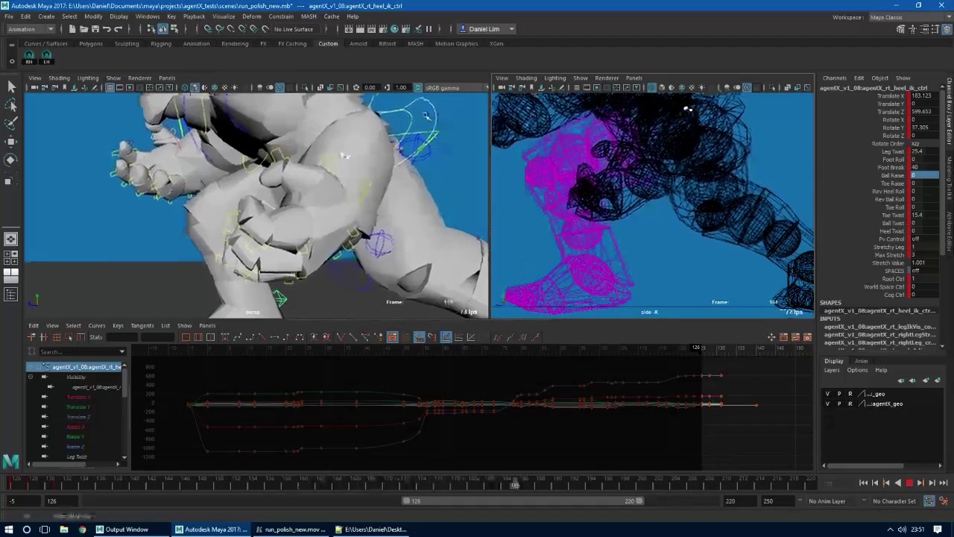
Select the COG control and display its Rotate X, Y and Z curves around frames 126 to 220
left_click(426, 116)
left_click_drag(88, 408, 85, 427)
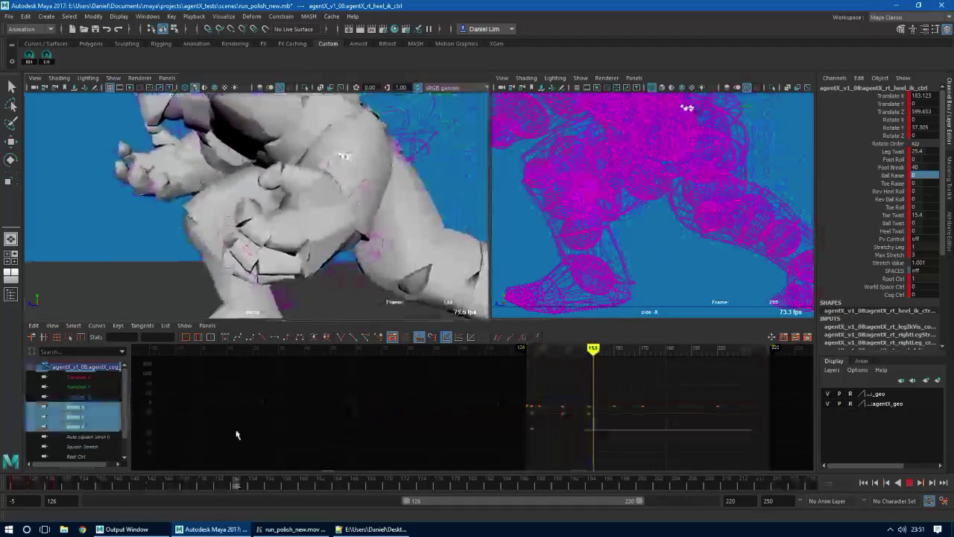
key("r")
middle_click_drag(557, 393, 422, 404, "alt")
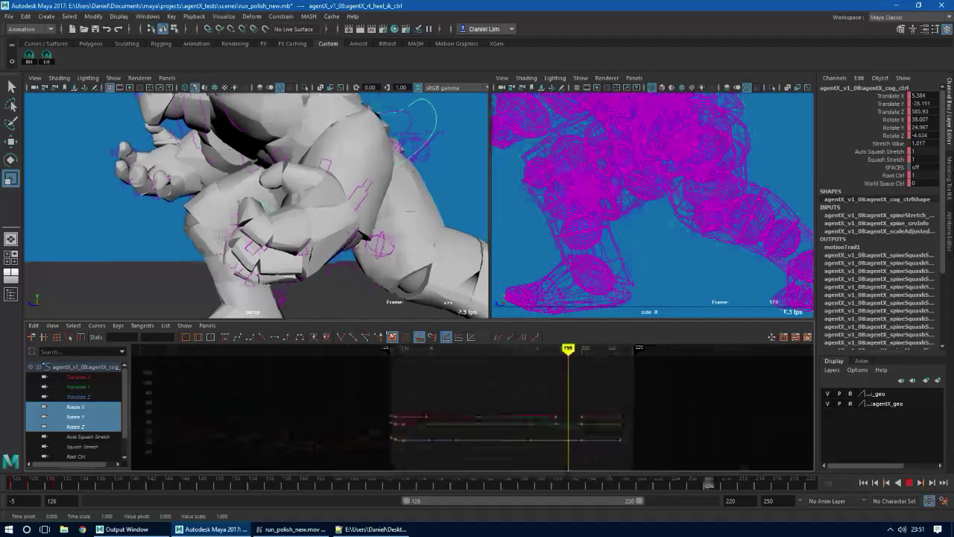
key("e")
key("alt+v")
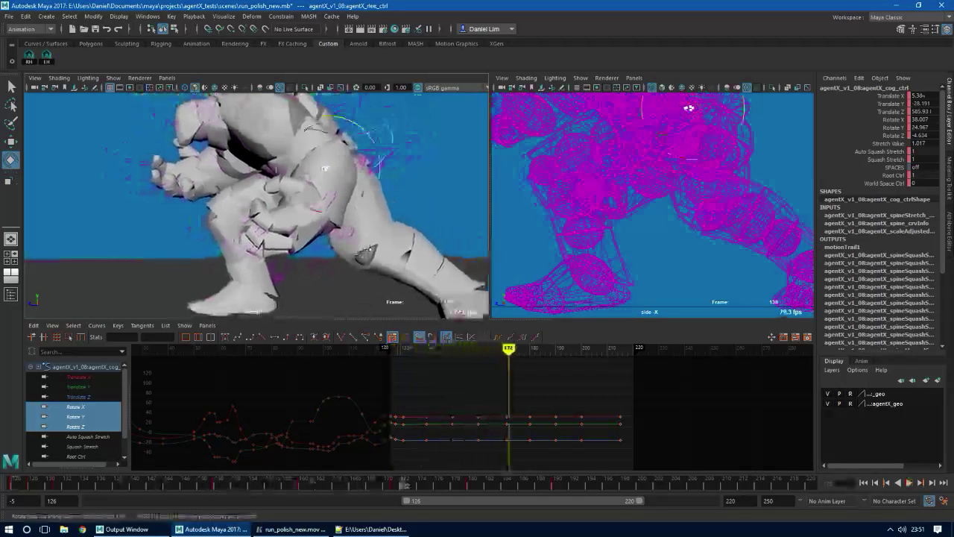
Reselect the COG control and isolate its Rotate X curve, framed on the keys after frame 126
left_click(439, 167)
left_click(393, 135)
left_click(78, 406)
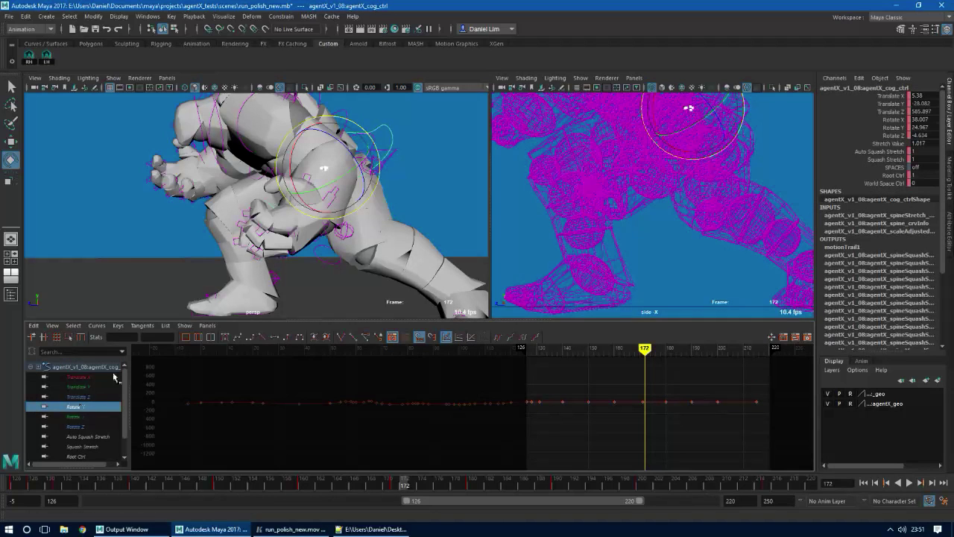
middle_click_drag(595, 407, 454, 418, "alt")
right_click_drag(528, 419, 522, 378, "alt+shift")
middle_click_drag(526, 382, 511, 432, "alt")
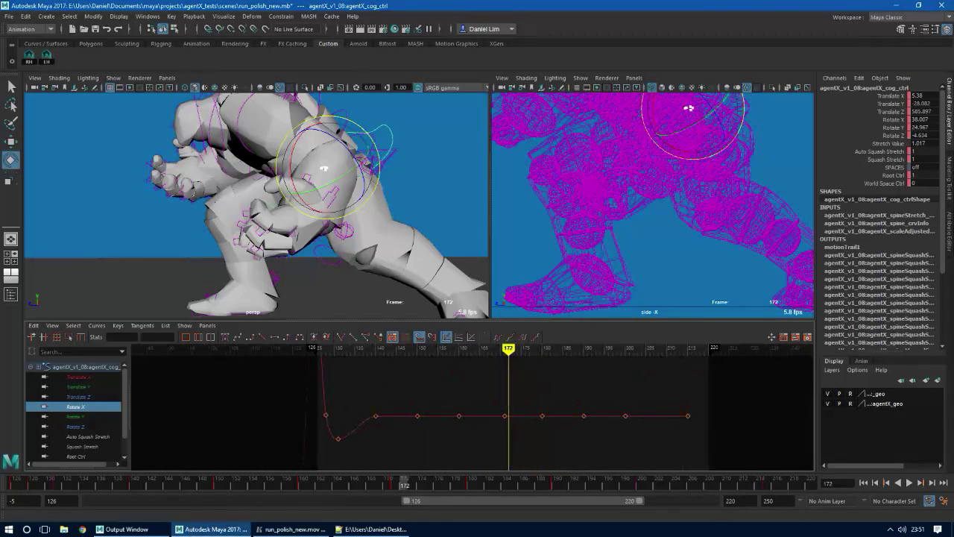
Raise the COG's Rotate X key at frame 140 to about 38.25 and lower the frame 150 key to 36.88
mouse_move(111, 482)
left_mouse_down()
mouse_move(32, 478)
mouse_move(128, 483)
left_mouse_up()
left_click_drag(370, 398, 386, 427)
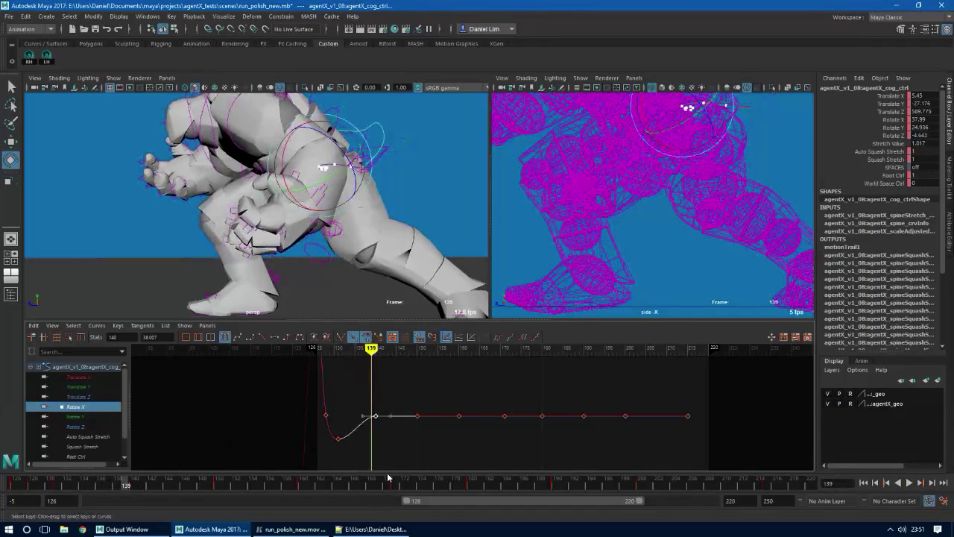
key("period")
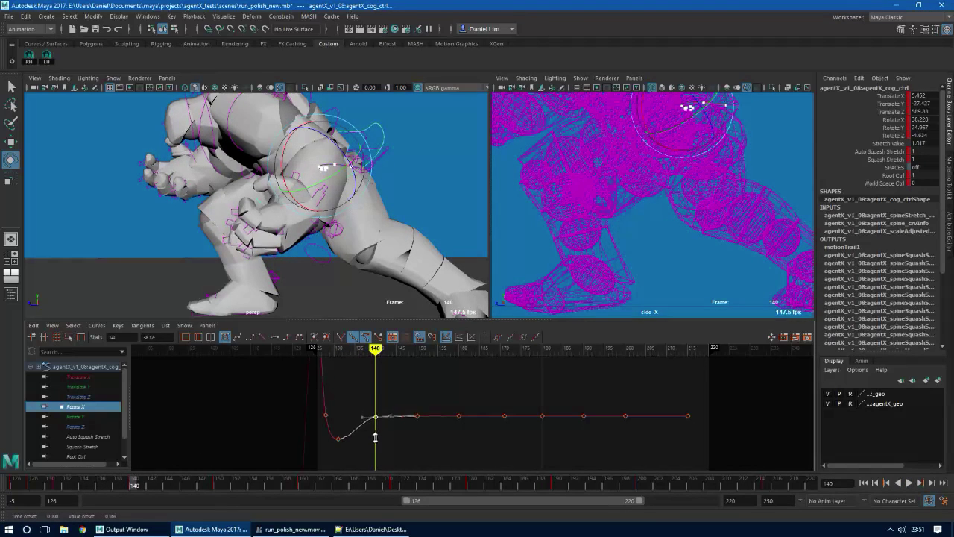
middle_click_drag(375, 437, 373, 428, "shift")
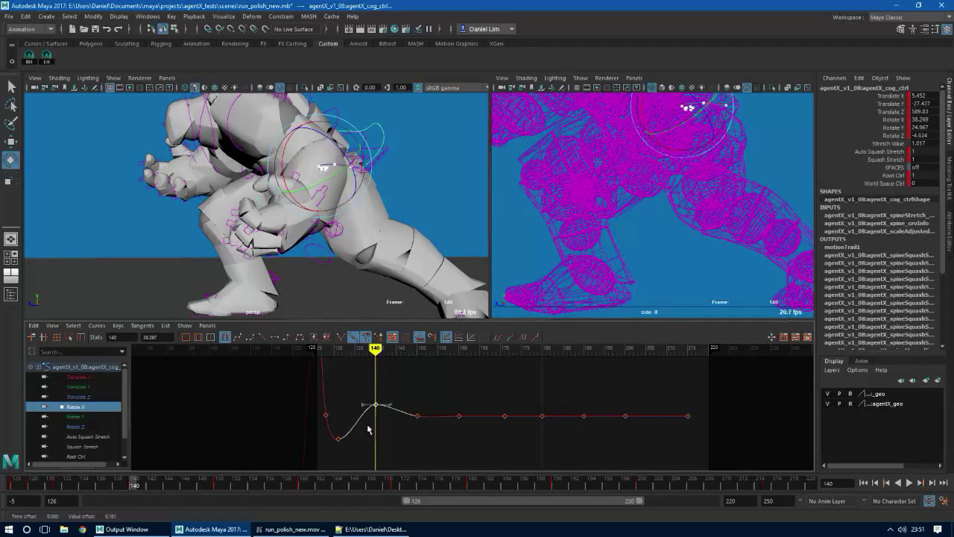
mouse_move(134, 490)
left_mouse_down()
mouse_move(56, 488)
mouse_move(221, 478)
left_mouse_up()
left_click(417, 415)
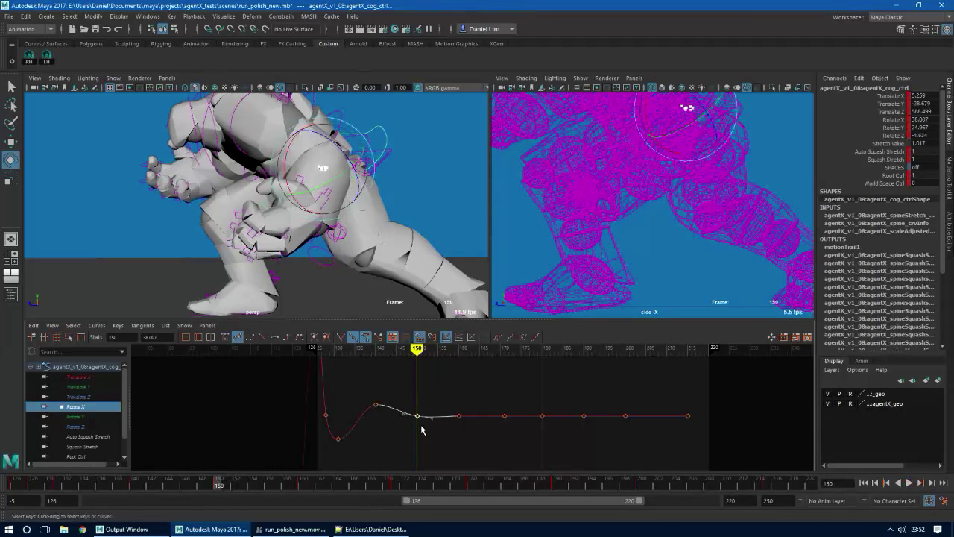
mouse_move(418, 440)
middle_mouse_down()
mouse_move(419, 461)
mouse_move(425, 415)
mouse_move(421, 424)
middle_mouse_up()
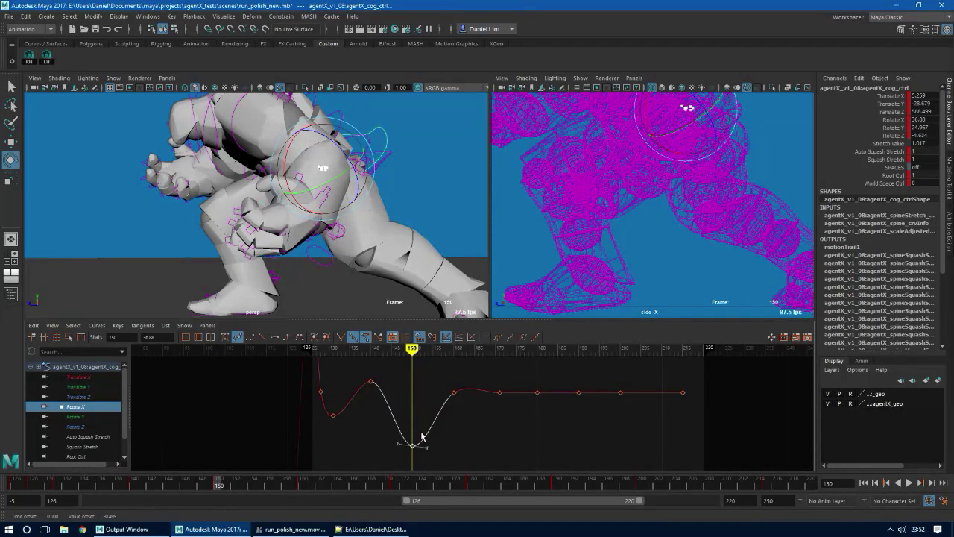
Raise the COG's Rotate X key at frame 160 to about 38.49
key("period")
key("comma")
key("period")
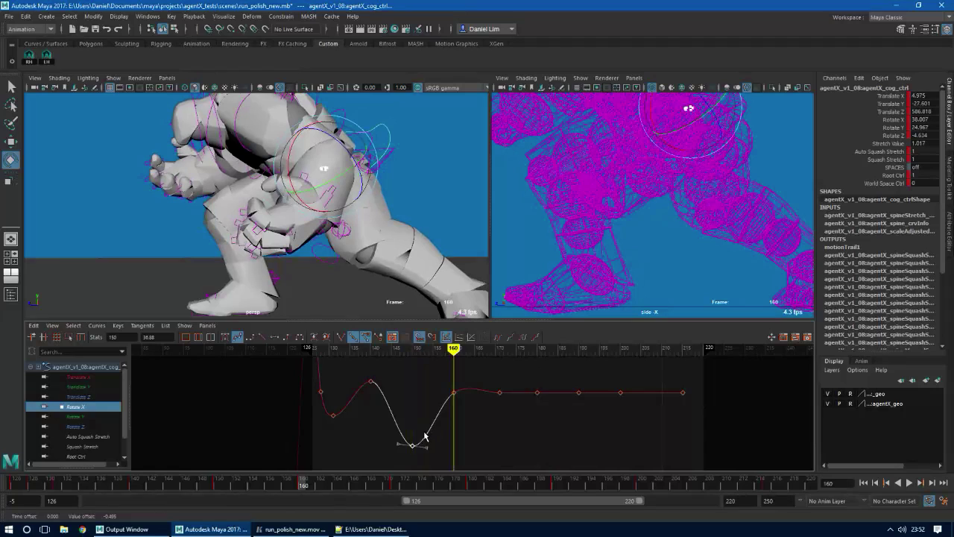
key("period")
left_click_drag(446, 385, 473, 405)
key("w")
mouse_move(452, 420)
middle_mouse_down("shift")
mouse_move(449, 401)
mouse_move(440, 409)
middle_mouse_up("shift")
Lower the COG's Rotate X key at frame 171 to about 37.14 and raise the frame 180 key to about 38.37
key("period")
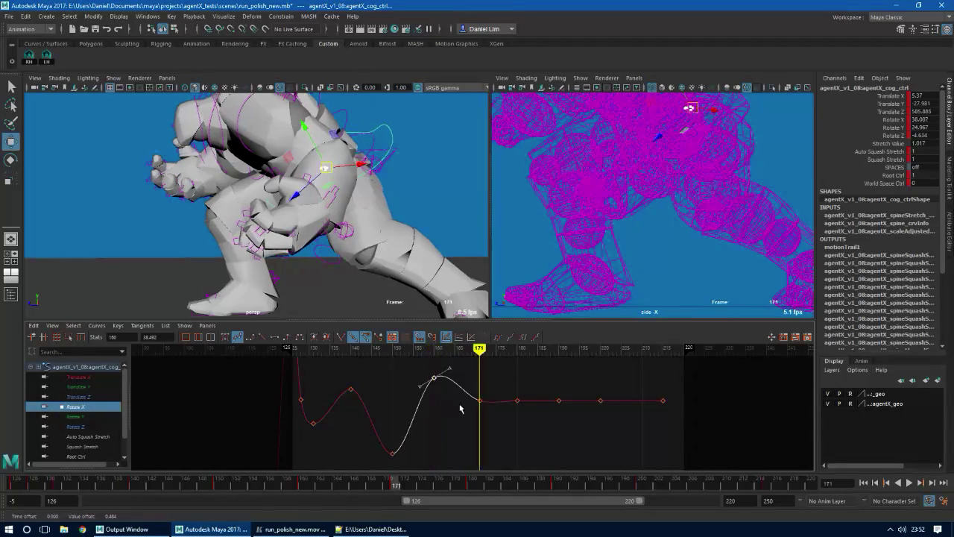
left_click_drag(484, 406, 486, 409)
middle_click_drag(482, 419, 455, 440, "shift")
key("period")
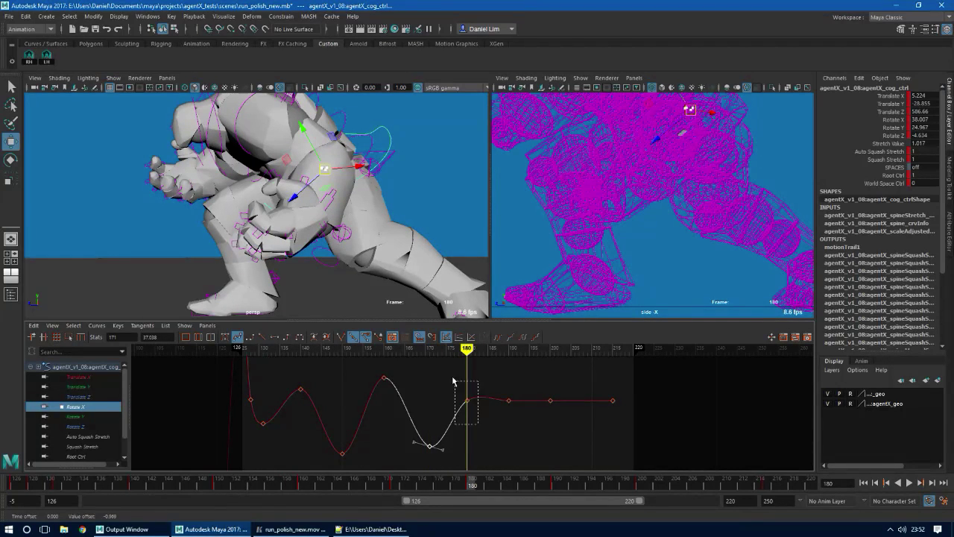
left_click_drag(453, 381, 452, 380)
mouse_move(481, 430)
middle_mouse_down("shift")
mouse_move(478, 407)
mouse_move(472, 425)
middle_mouse_up("shift")
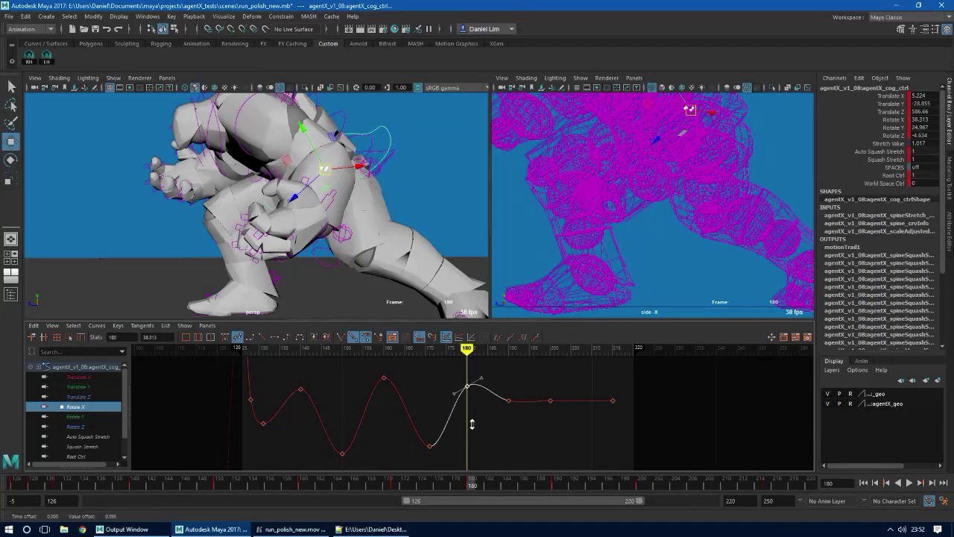
left_click_drag(438, 460, 422, 439)
middle_click_drag(422, 445, 421, 439, "shift")
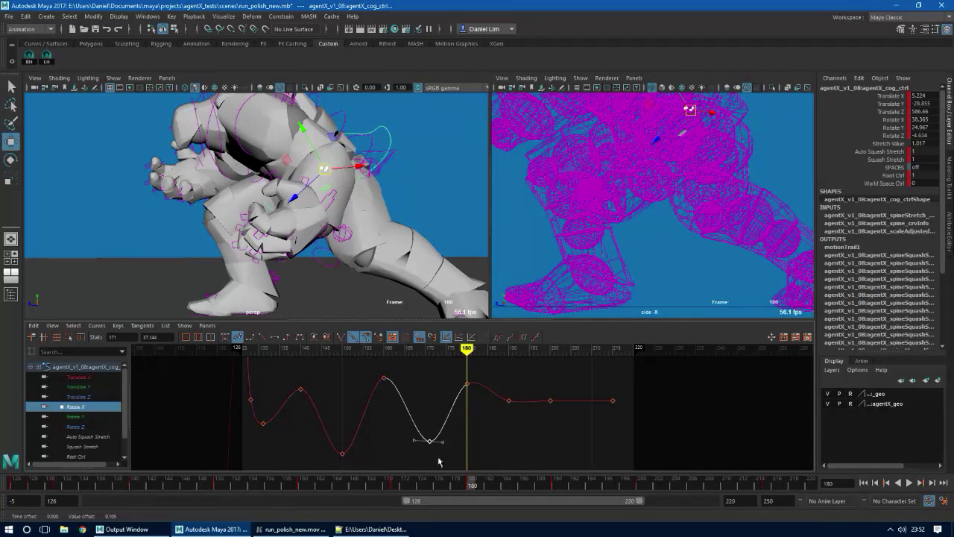
Lower the COG's Rotate X key at frame 190 to about 37.38 and raise the frame 200 key to about 38.23
key("period")
key("period")
key("comma")
left_click_drag(500, 391, 521, 420)
middle_click_drag(510, 424, 509, 452, "shift")
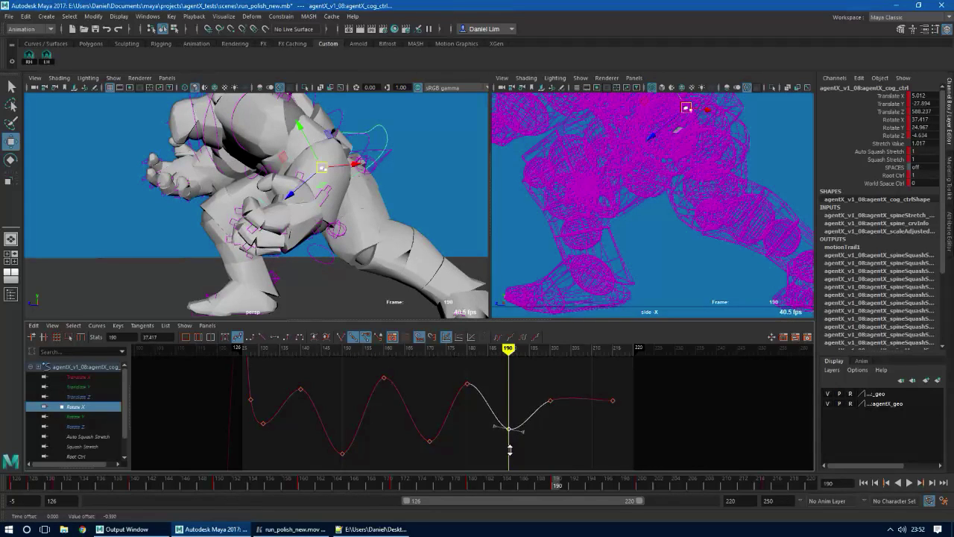
key("period")
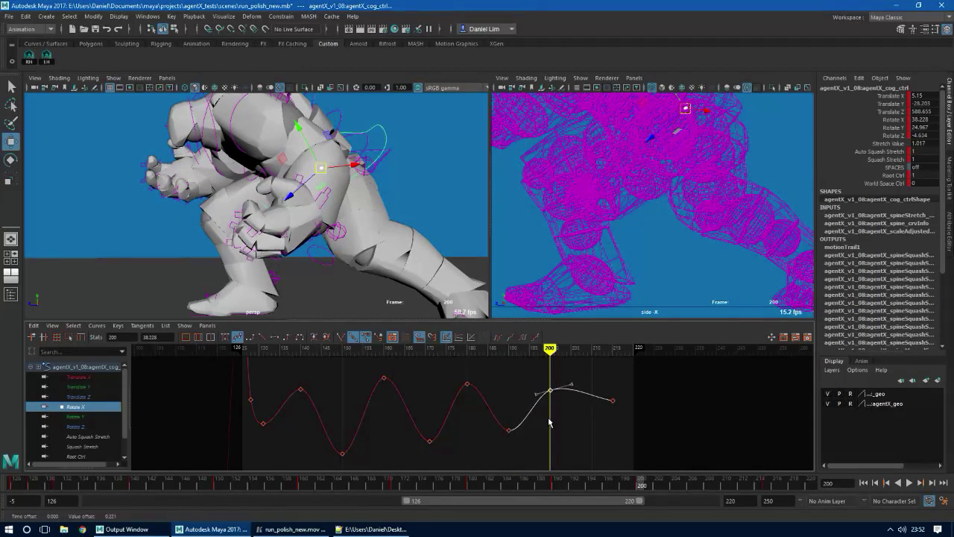
Flatten the tangents of the COG's Rotate X keys from frame 140 to the last key and replay the motion
left_click_drag(300, 383, 288, 372)
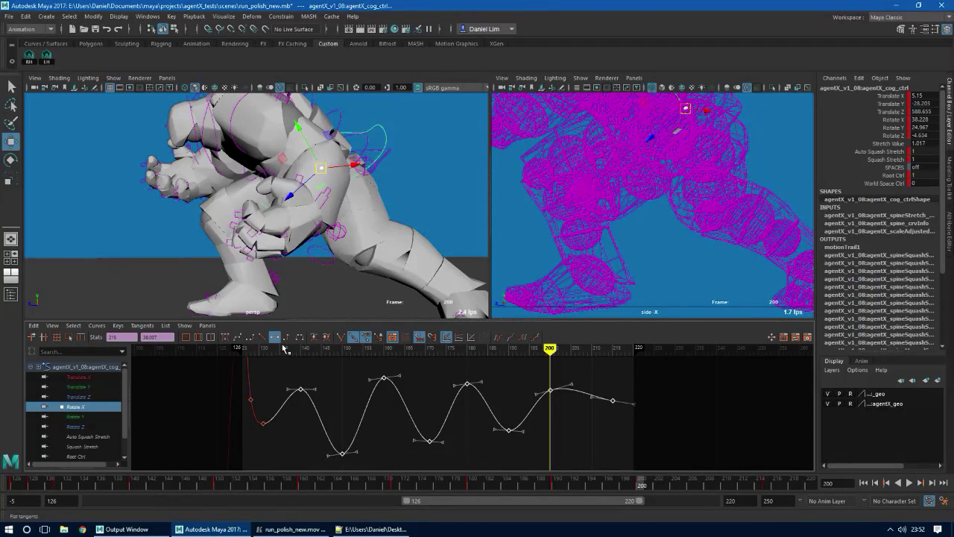
left_click(276, 338)
left_click_drag(296, 482, 25, 485)
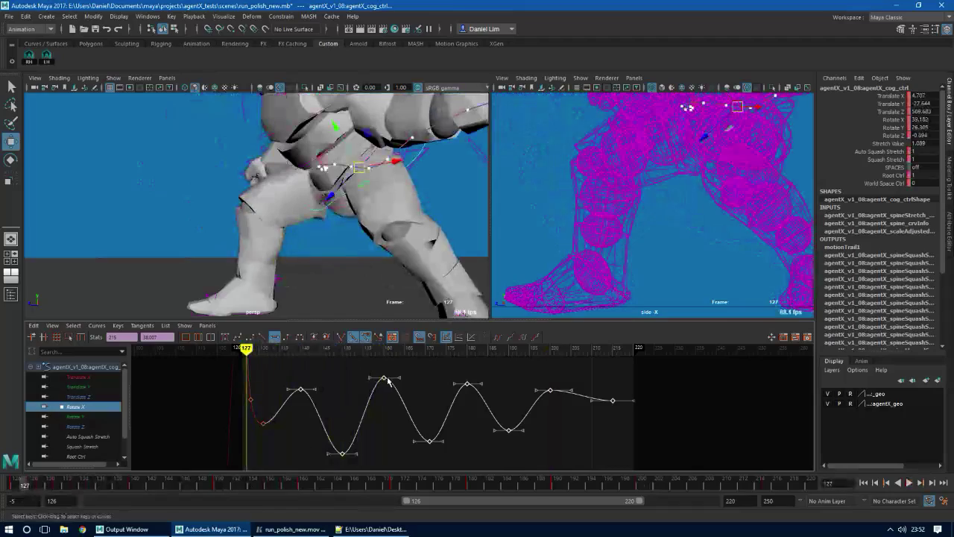
key("alt+v")
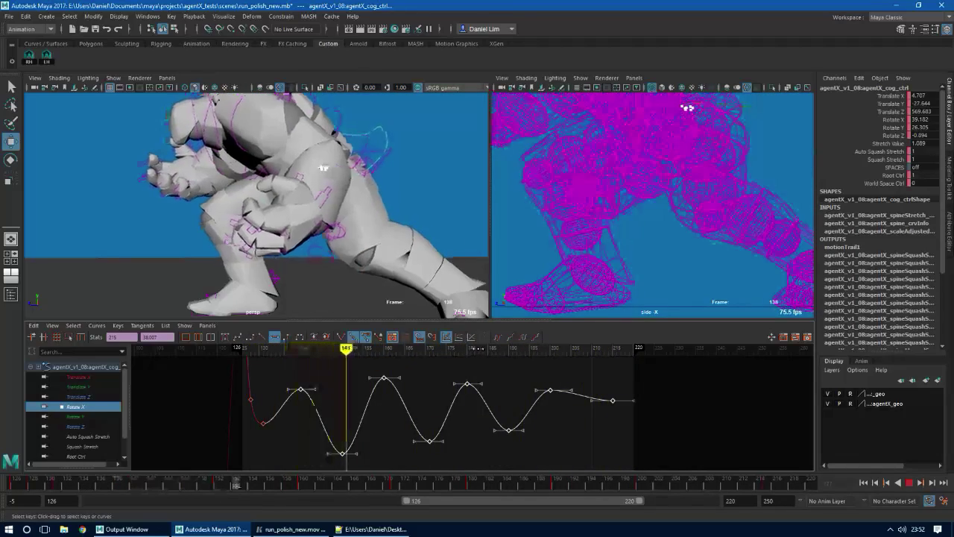
key("alt+v")
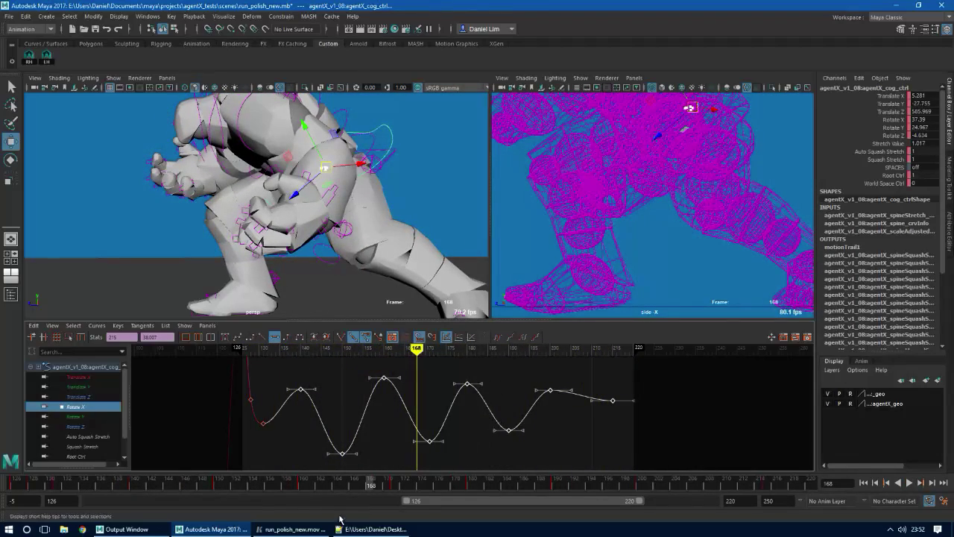
left_click_drag(322, 489, 58, 501)
key("alt+v")
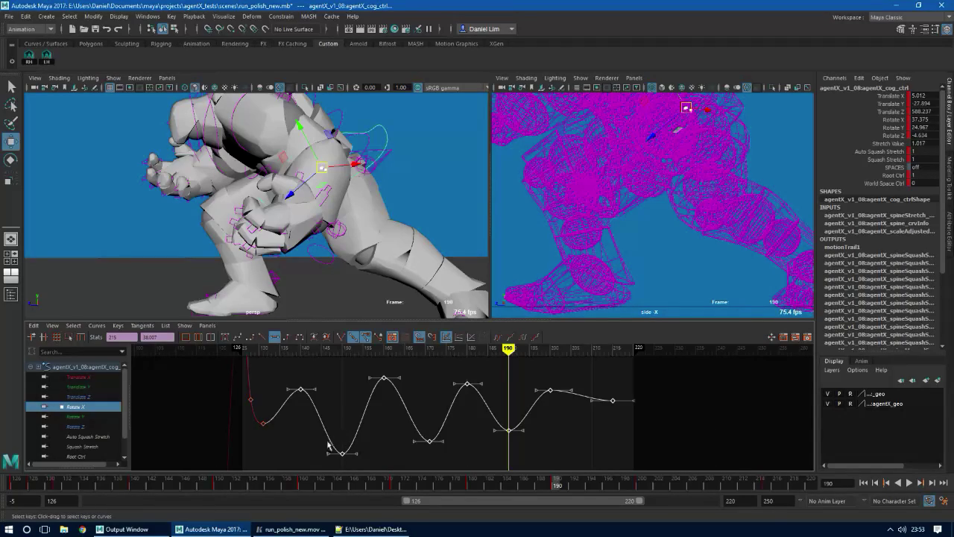
Raise the COG's Rotate X key at frame 150 to about 38.56, tilt the frame 140 tangent upward and replay
mouse_move(147, 488)
left_mouse_down()
mouse_move(25, 489)
mouse_move(219, 485)
left_mouse_up()
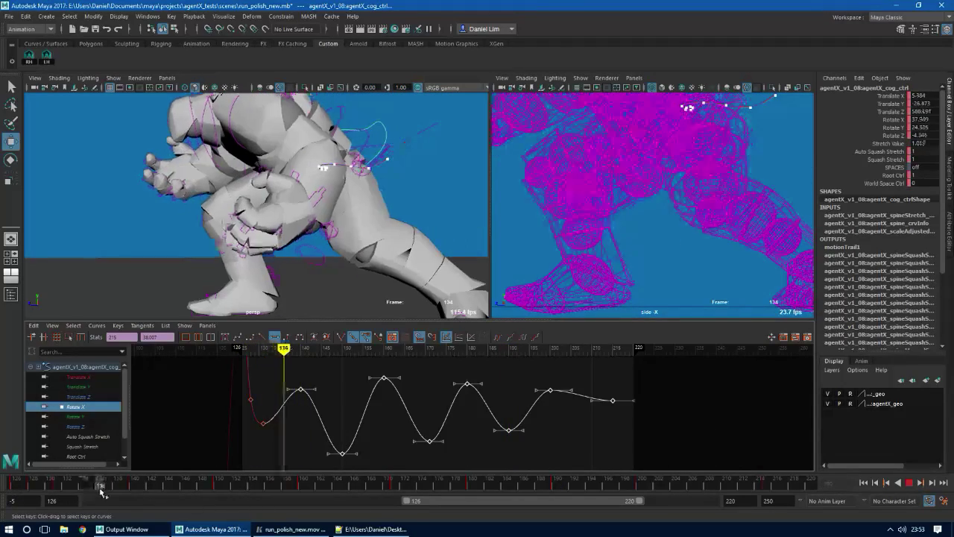
left_click(343, 456)
middle_click_drag(343, 454, 347, 420, "shift")
middle_click_drag(349, 466, 338, 403)
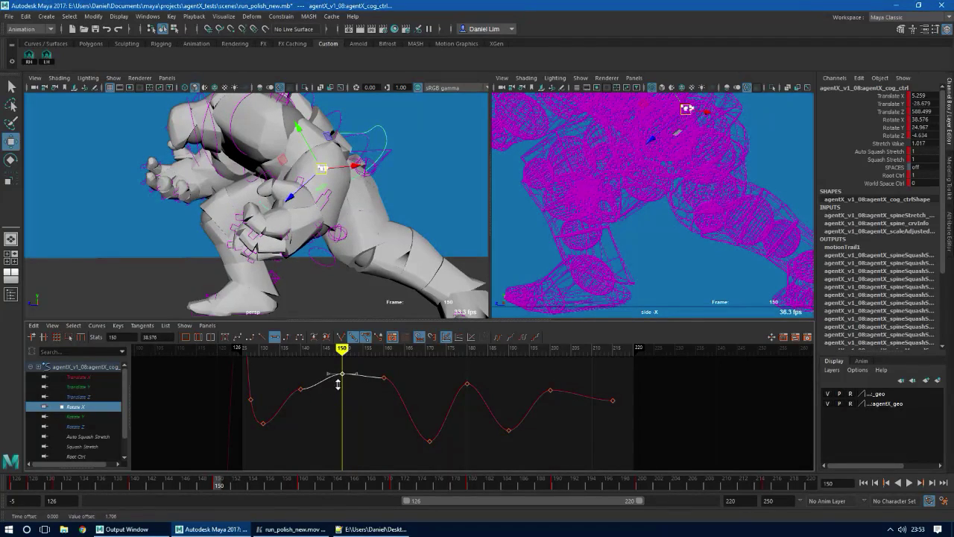
key("comma")
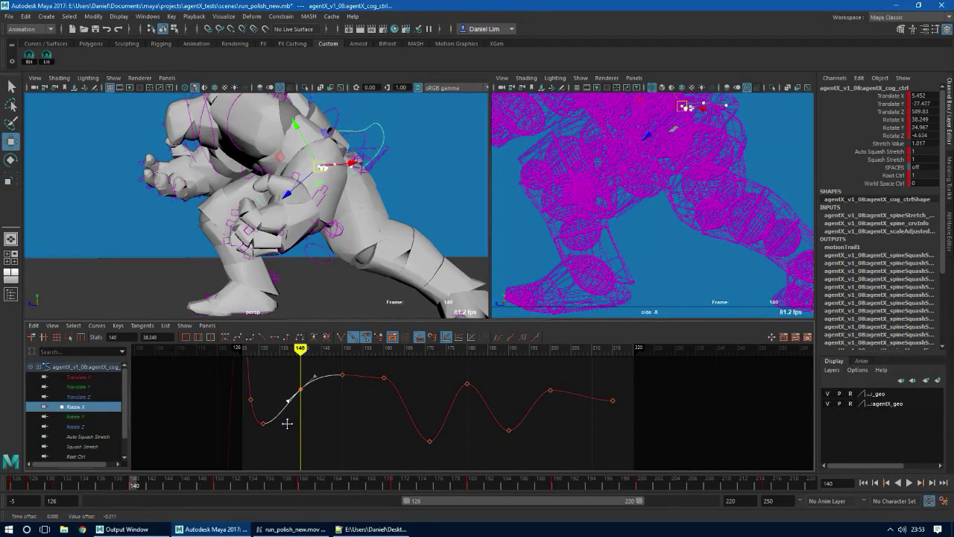
key("alt+v")
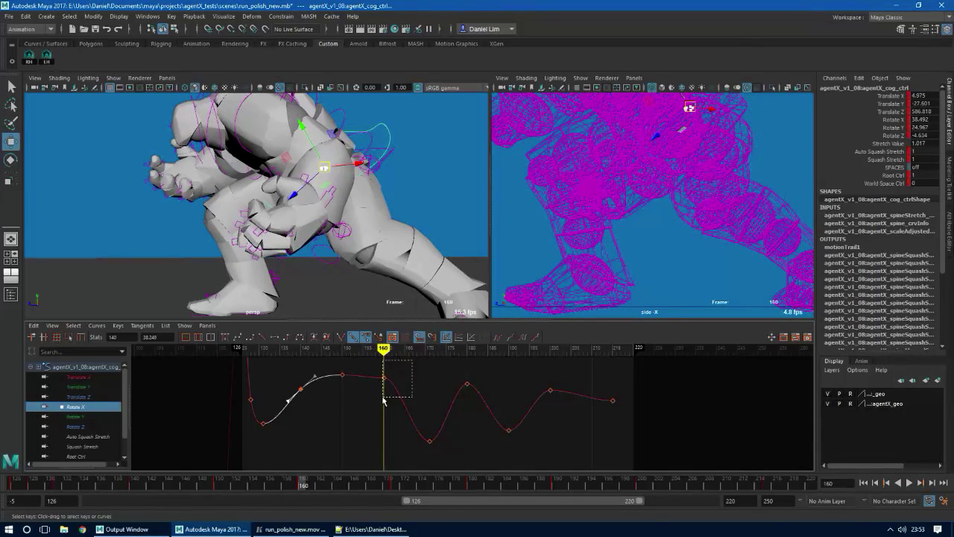
Raise the COG's Rotate X key at frame 160 to 39.64 as the peak of the sway
left_click_drag(383, 400, 376, 398)
middle_click_drag(386, 392, 389, 405, "shift")
right_click_drag(383, 392, 388, 419, "alt+shift")
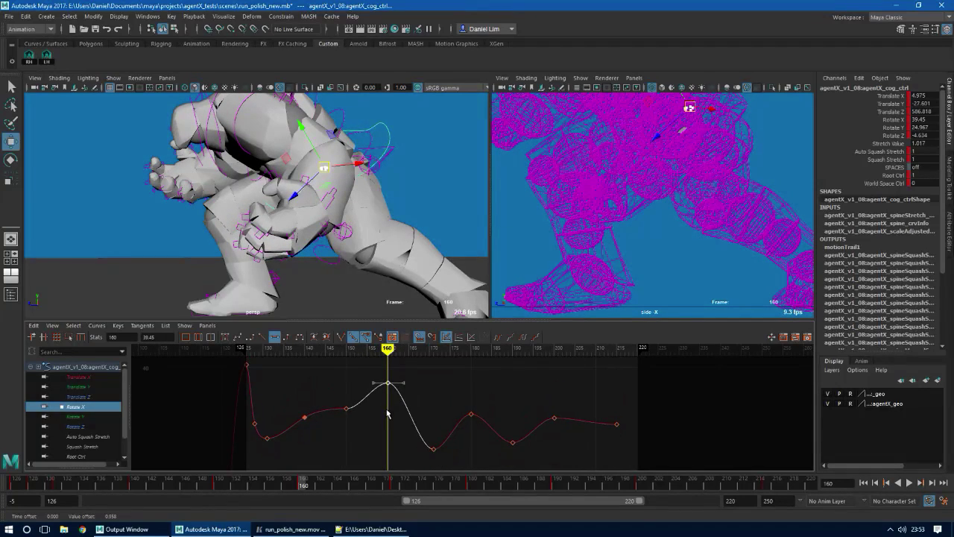
middle_click_drag(394, 421, 394, 417, "shift")
Raise the COG's Rotate X key at frame 150 to about 38.72 and steepen its tangent toward frame 160
key("comma")
key("comma")
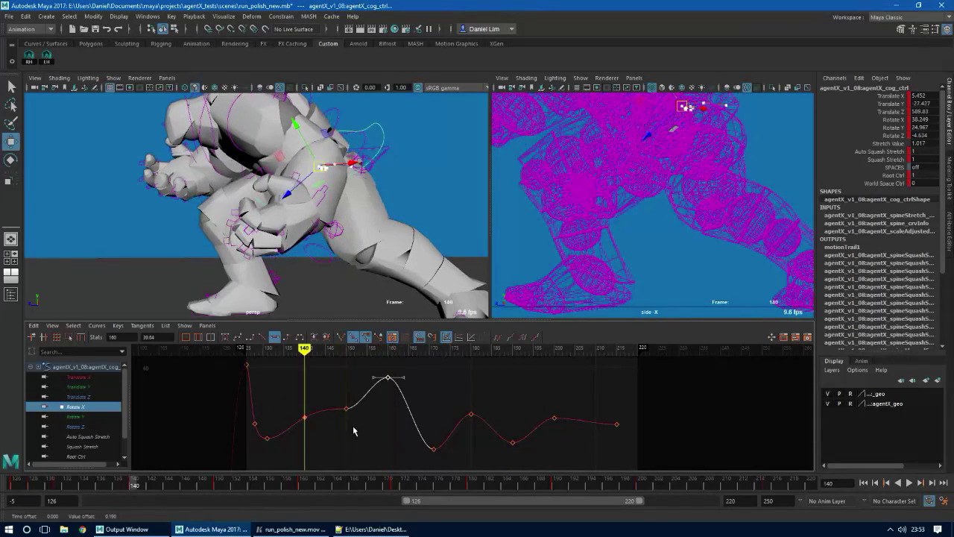
key("period")
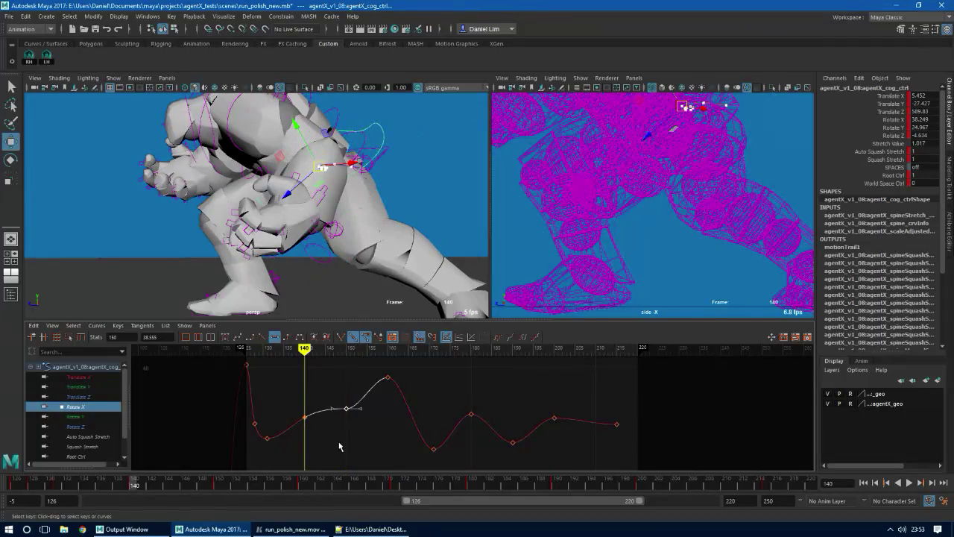
mouse_move(135, 484)
left_mouse_down()
mouse_move(75, 485)
mouse_move(342, 474)
mouse_move(288, 462)
mouse_move(297, 463)
left_mouse_up()
key("comma")
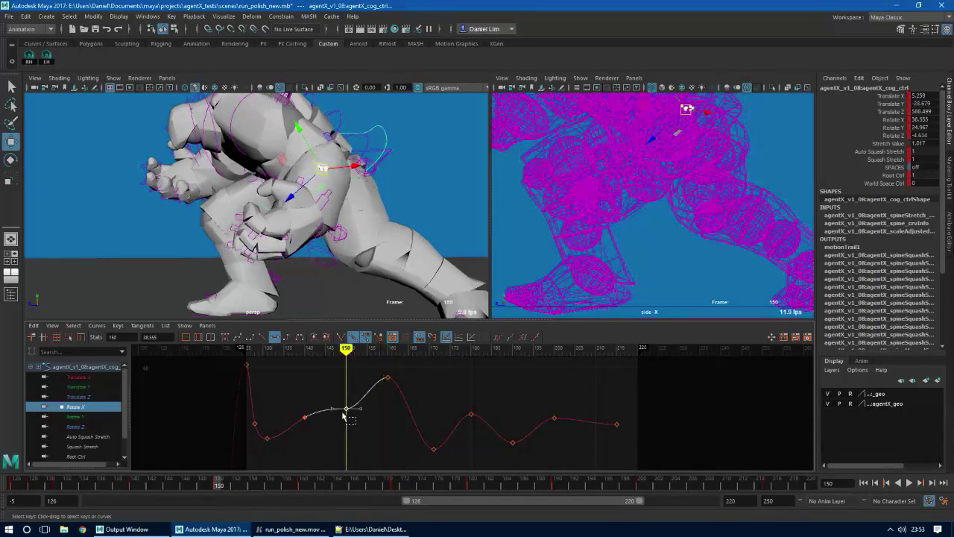
mouse_move(347, 427)
middle_mouse_down()
mouse_move(347, 415)
mouse_move(329, 445)
mouse_move(342, 421)
middle_mouse_up()
Lower the COG's Rotate X key at frame 140 to 37.8 and smooth the tangents between frames 140 and 150
key("comma")
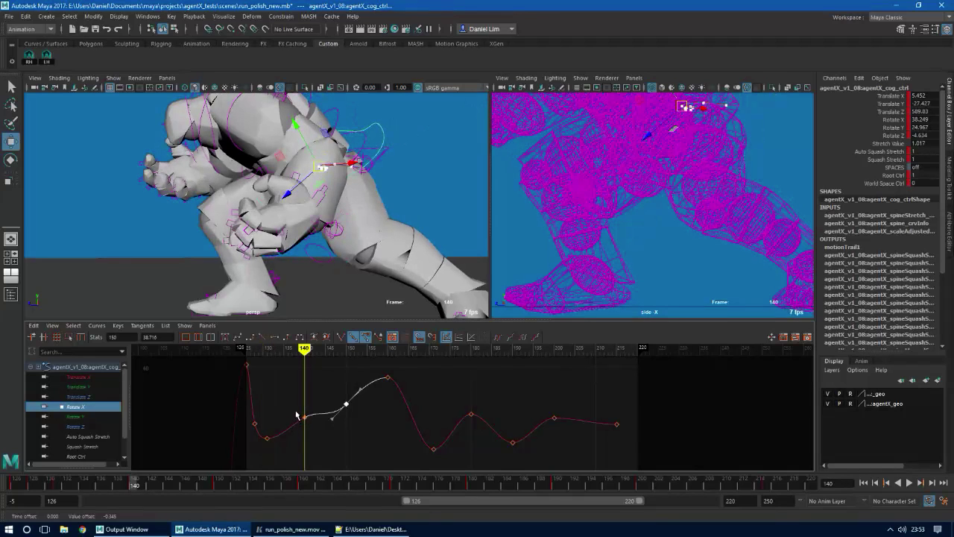
left_click_drag(297, 410, 309, 428)
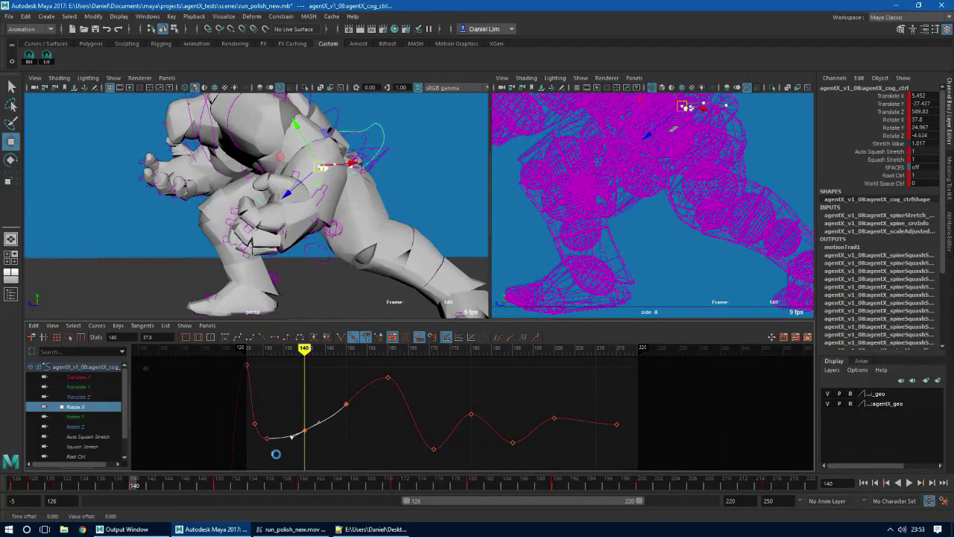
middle_click_drag(276, 454, 266, 460)
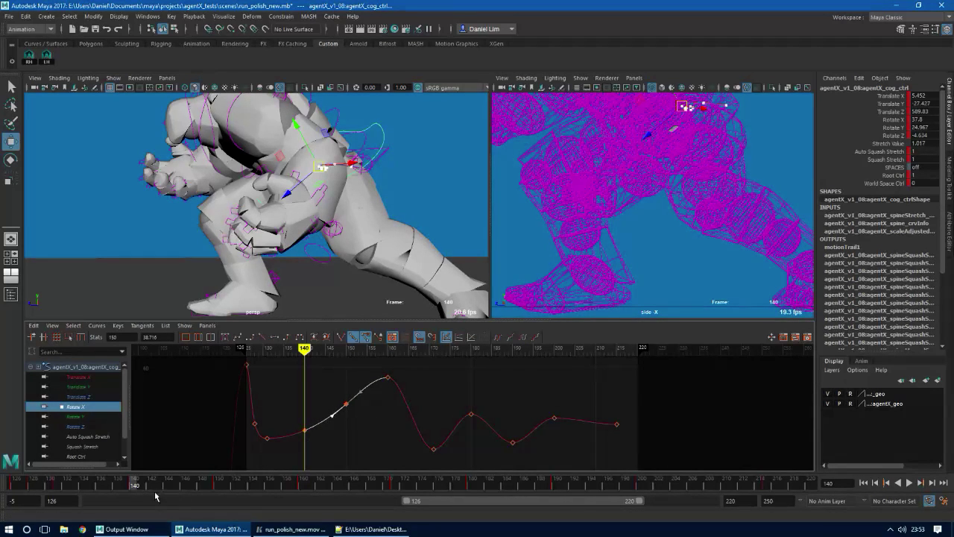
Raise the COG's Rotate X key at frame 171 to about 38.42 and tilt its tangent downward out of the frame 160 peak
left_click_drag(125, 486, 255, 469)
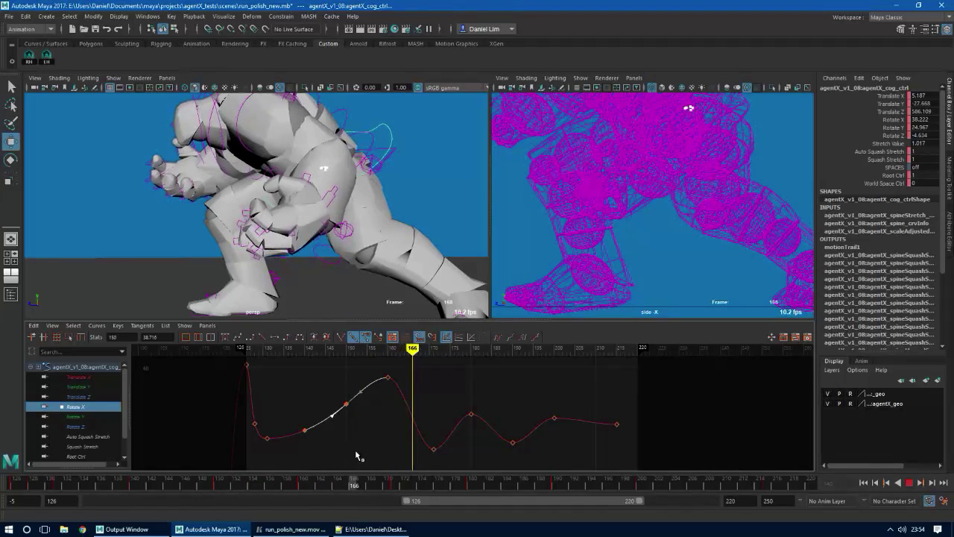
key("alt+v")
left_click_drag(445, 456, 426, 443)
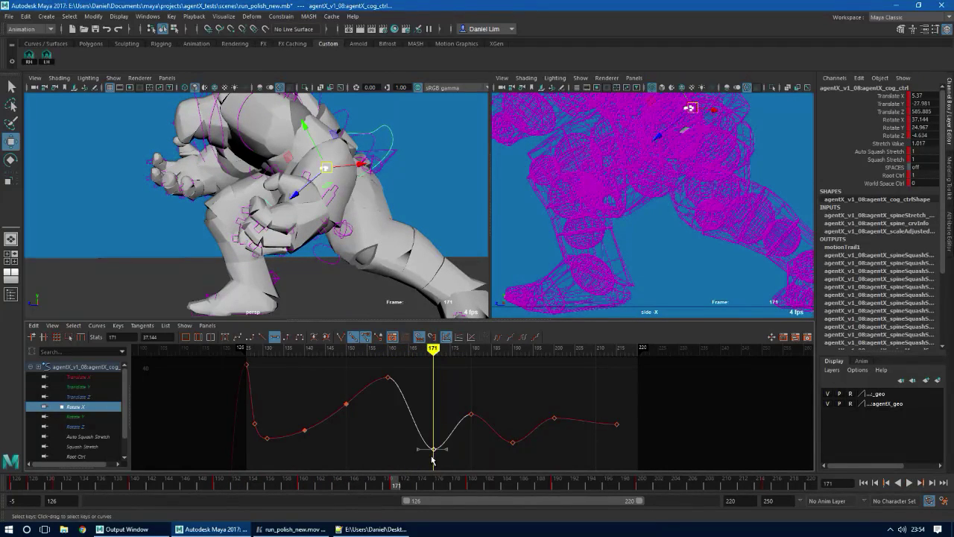
middle_click_drag(431, 451, 432, 406, "shift")
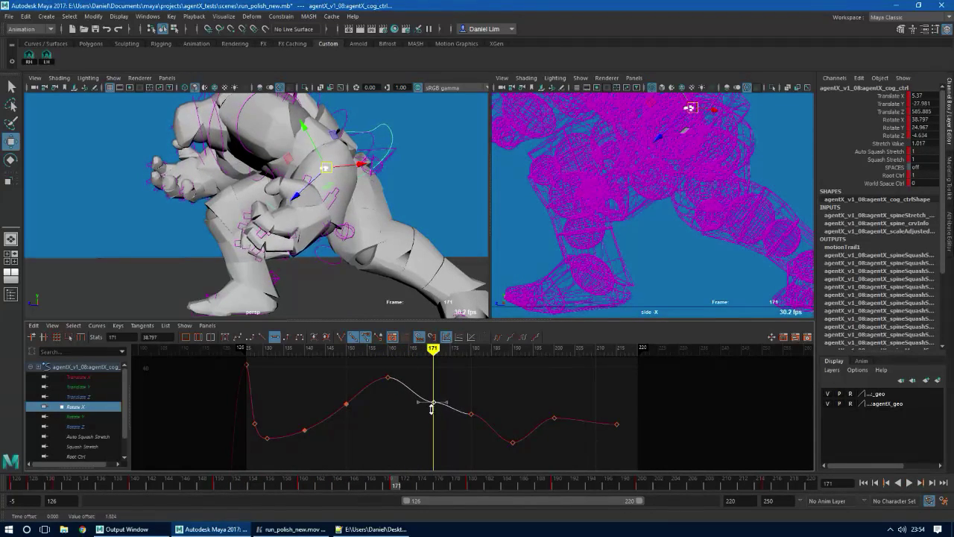
key("q")
left_click_drag(420, 425, 407, 398)
key("w")
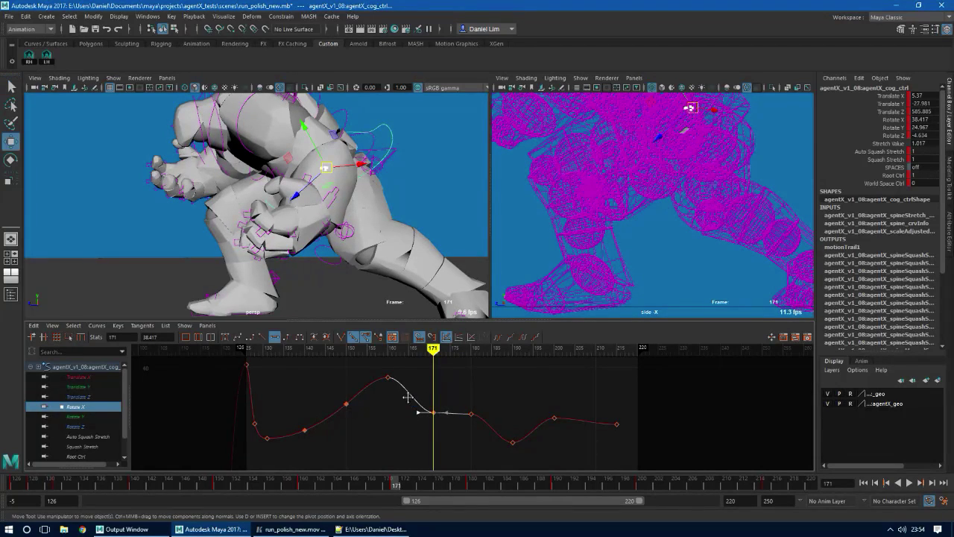
middle_click_drag(408, 397, 406, 381)
Lower the COG's Rotate X key at frame 180 to about 37.66 as the low point of the sway
key("period")
key("period")
key("comma")
key("comma")
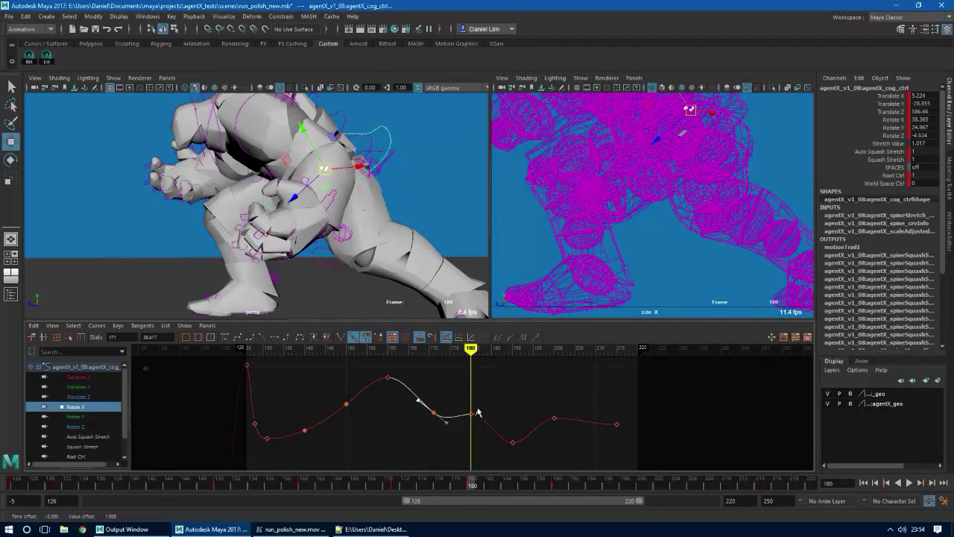
key("period")
left_click_drag(470, 419, 468, 430)
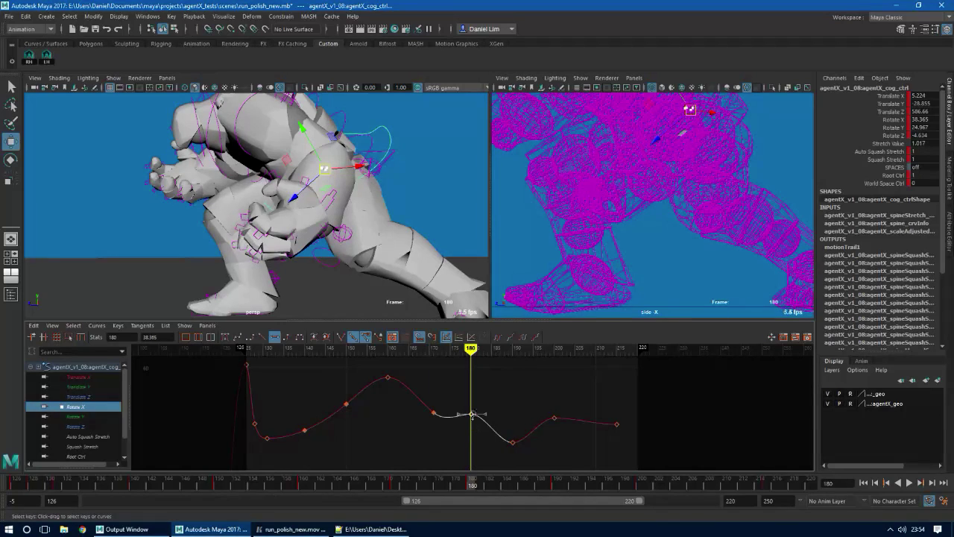
middle_click_drag(474, 415, 474, 439)
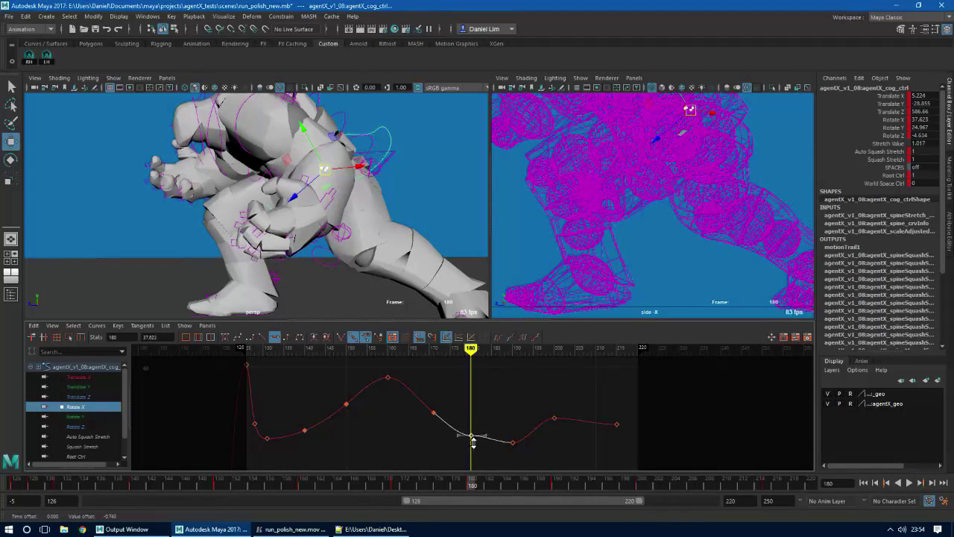
Smooth the tangent of the Rotate X key at frame 171 so the curve falls evenly into frame 180
key("q")
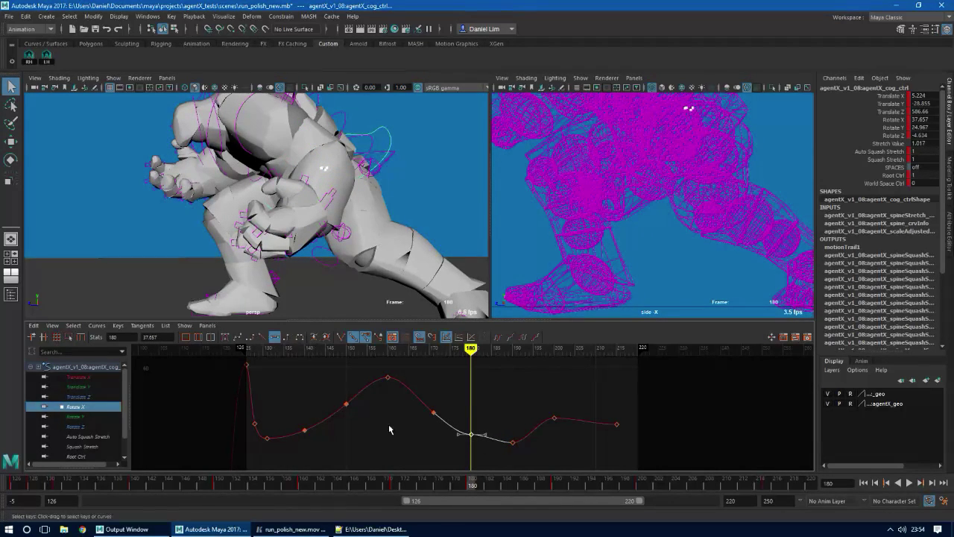
left_click_drag(440, 428, 440, 429)
key("w")
middle_click_drag(452, 438, 451, 441)
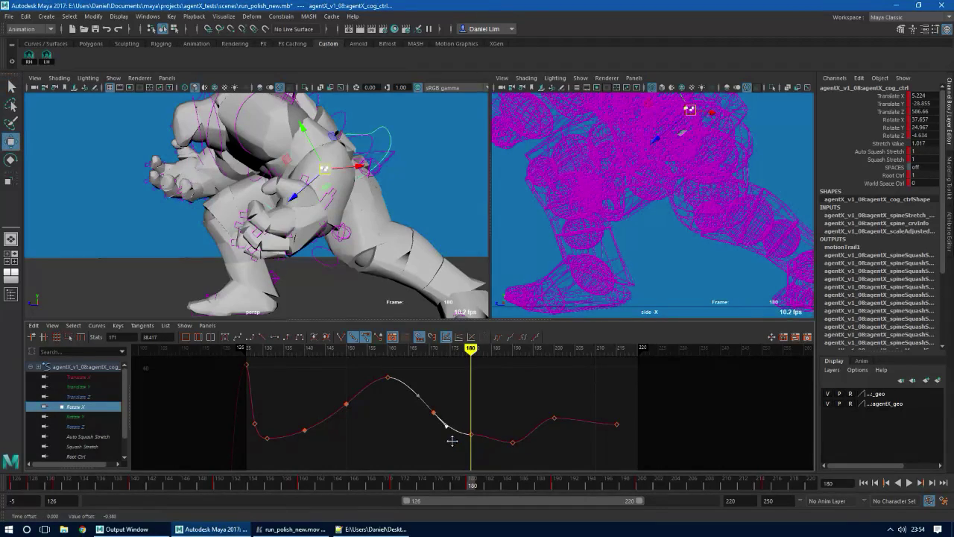
Raise the COG's Rotate X key at frame 190 to about 39.28
left_click_drag(463, 489, 492, 428)
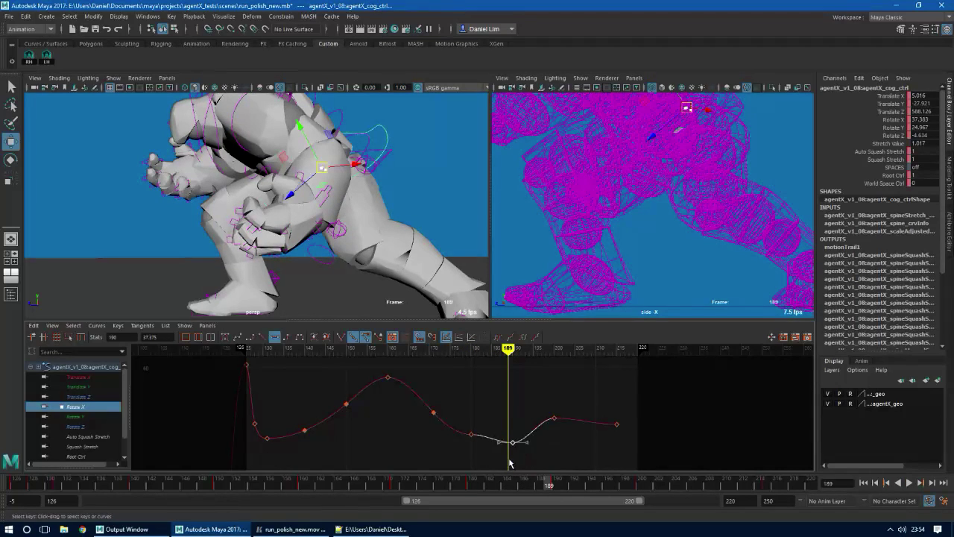
middle_click_drag(514, 449, 514, 440, "shift")
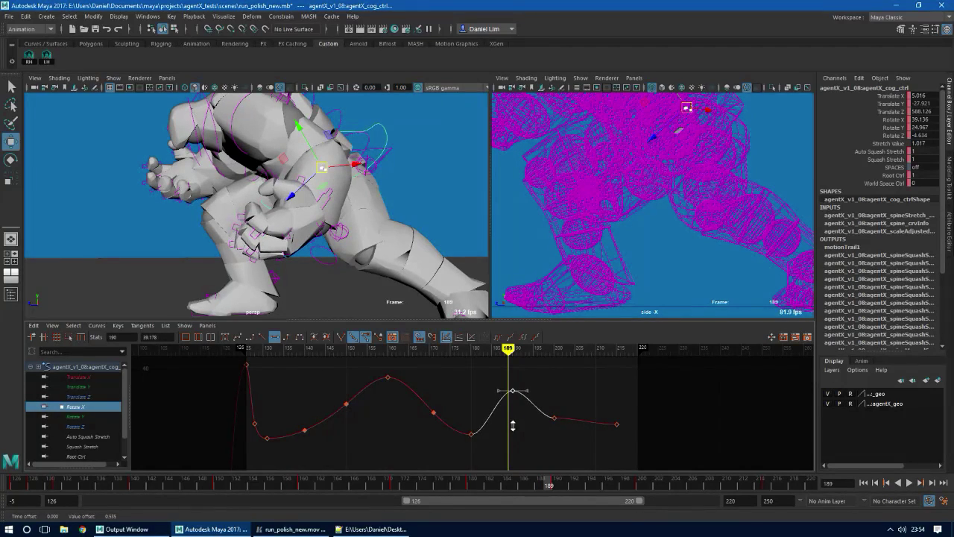
key("period")
key("period")
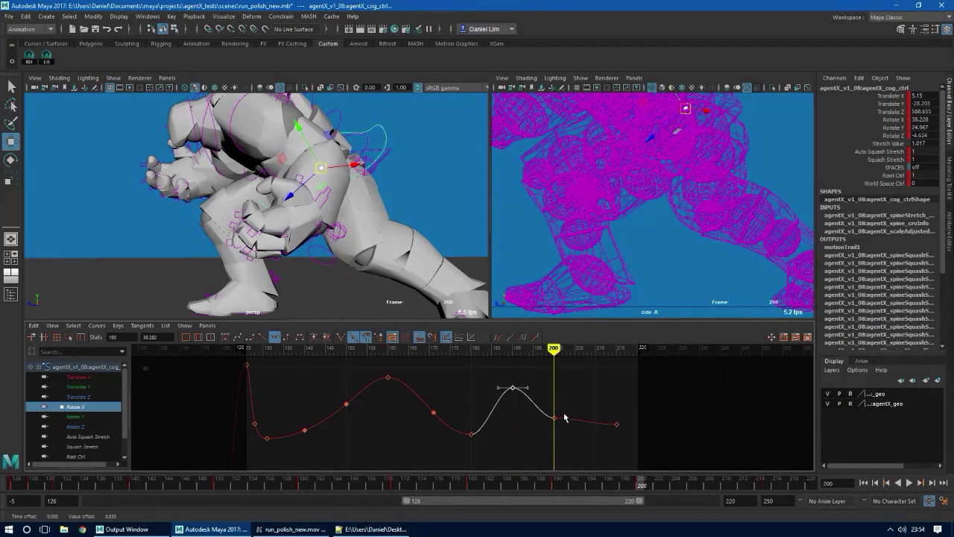
Raise the Rotate X key at frame 200 to about 38.56, tilt its tangent downward and replay the motion
key("comma")
key("period")
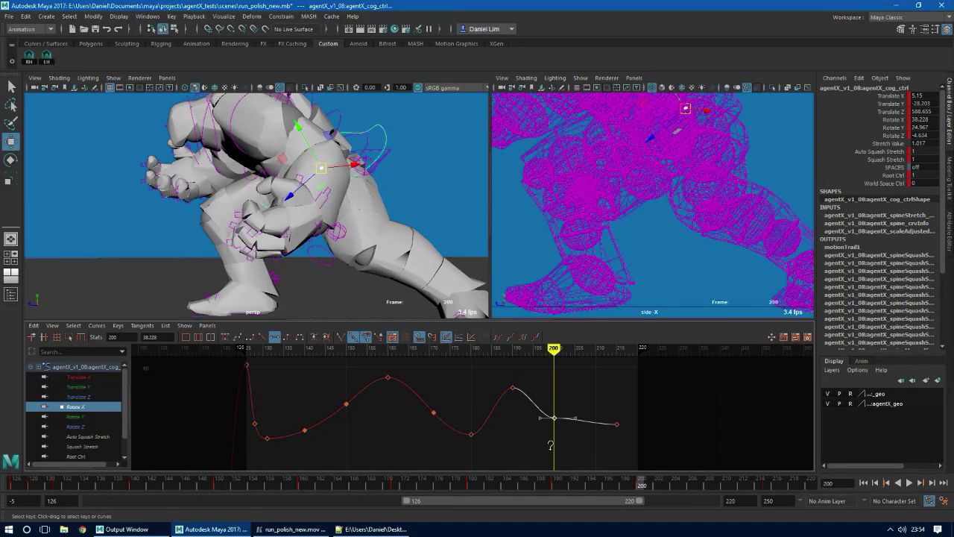
key("q")
left_click_drag(547, 401, 538, 424)
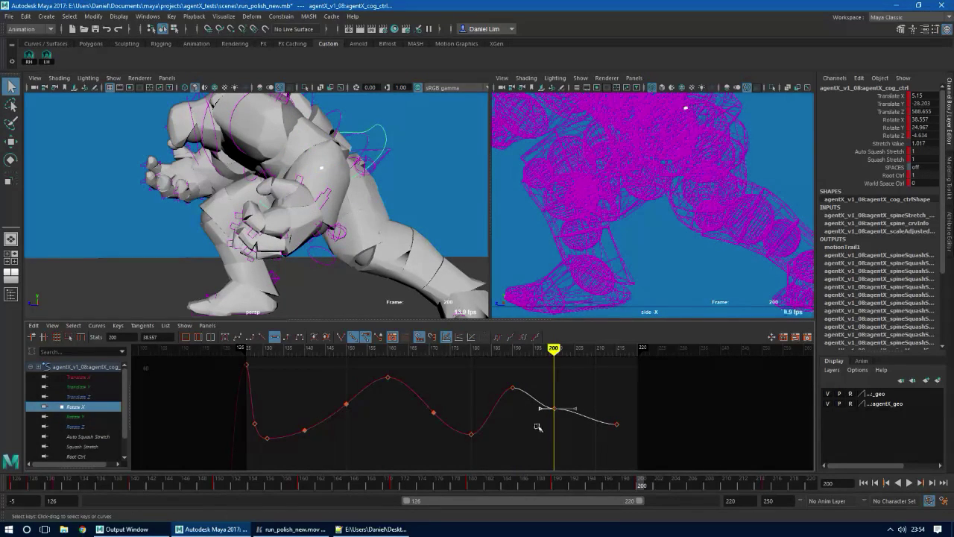
key("w")
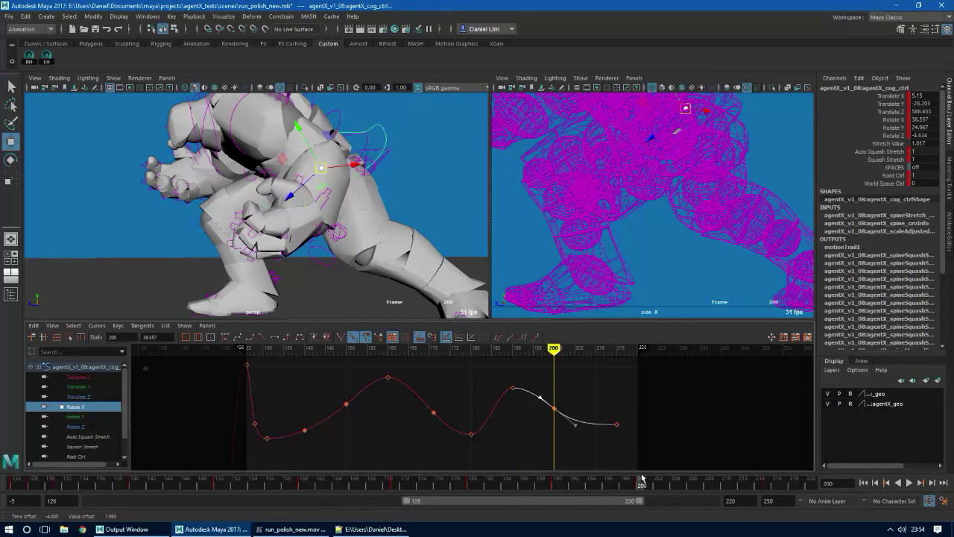
left_click_drag(647, 483, 150, 486)
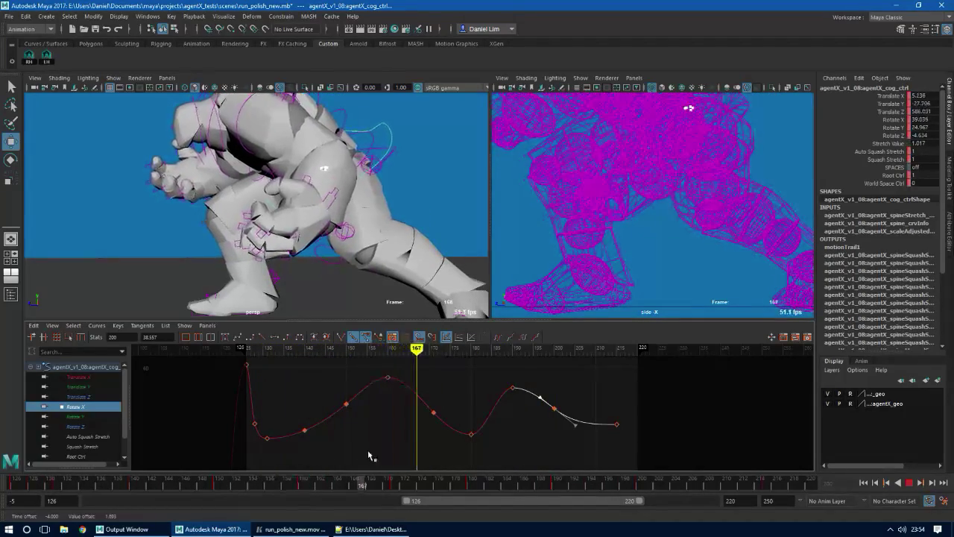
Raise the Rotate X keys at frame 200 to about 39.32 and frame 215 to 39.65, with the frame 200 tangent sloping upward
left_click_drag(449, 445, 578, 415)
left_click(554, 409)
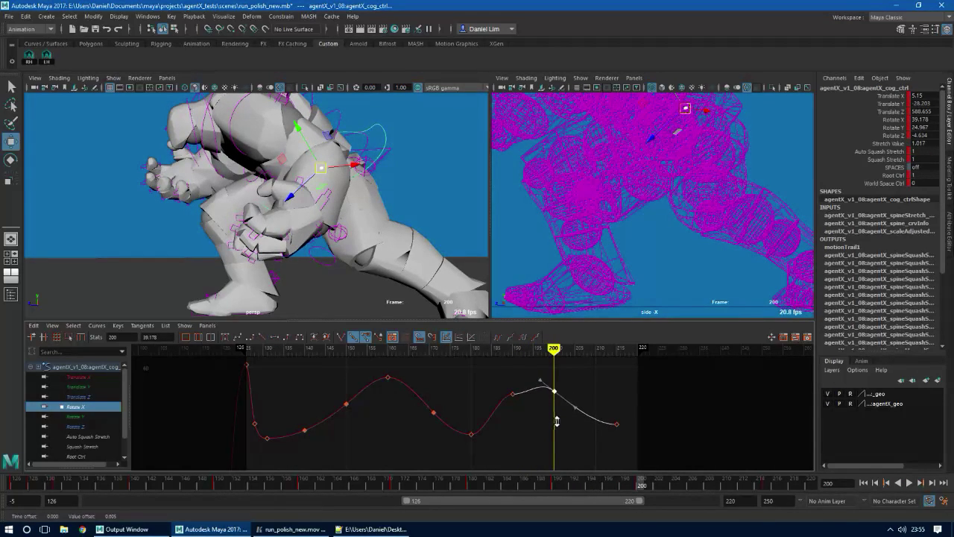
key("period")
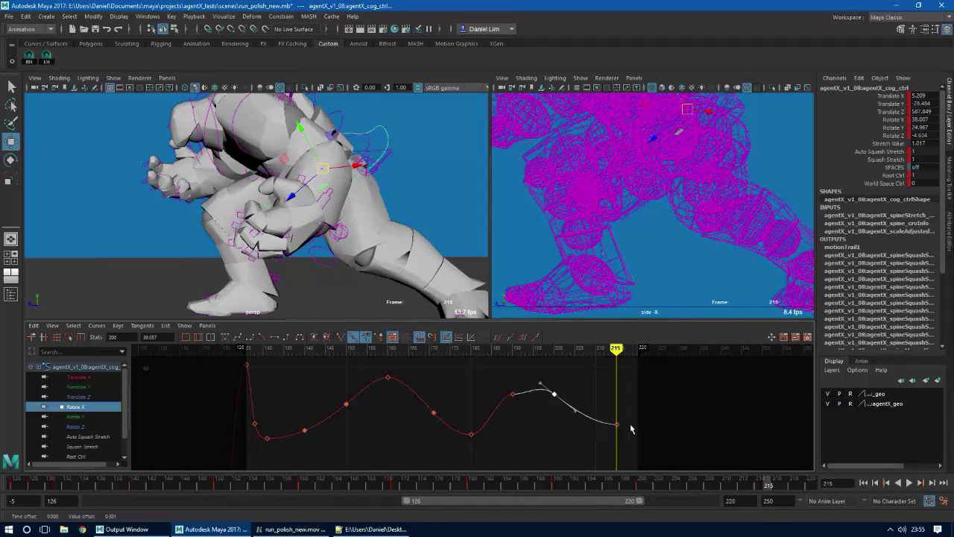
middle_click_drag(622, 443, 621, 402, "shift")
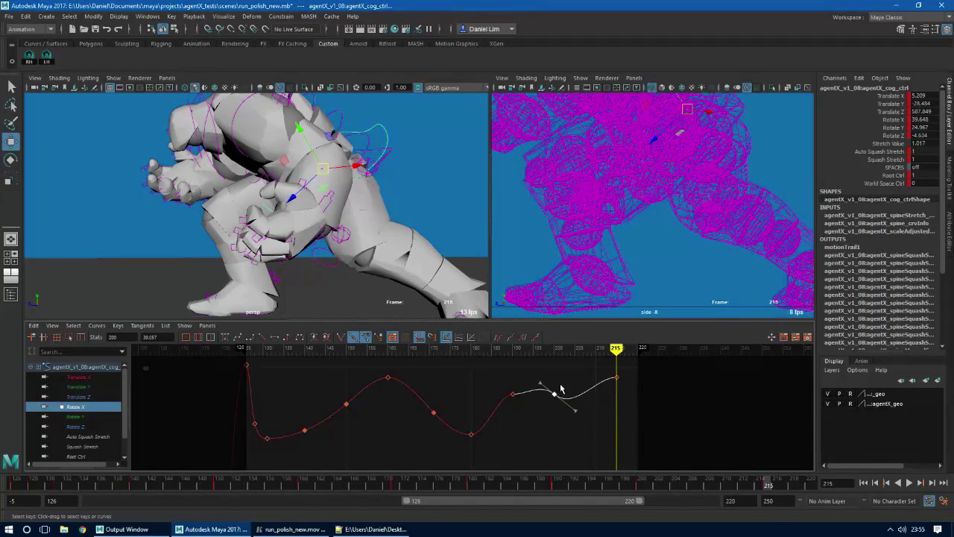
middle_click_drag(557, 415, 557, 401, "shift")
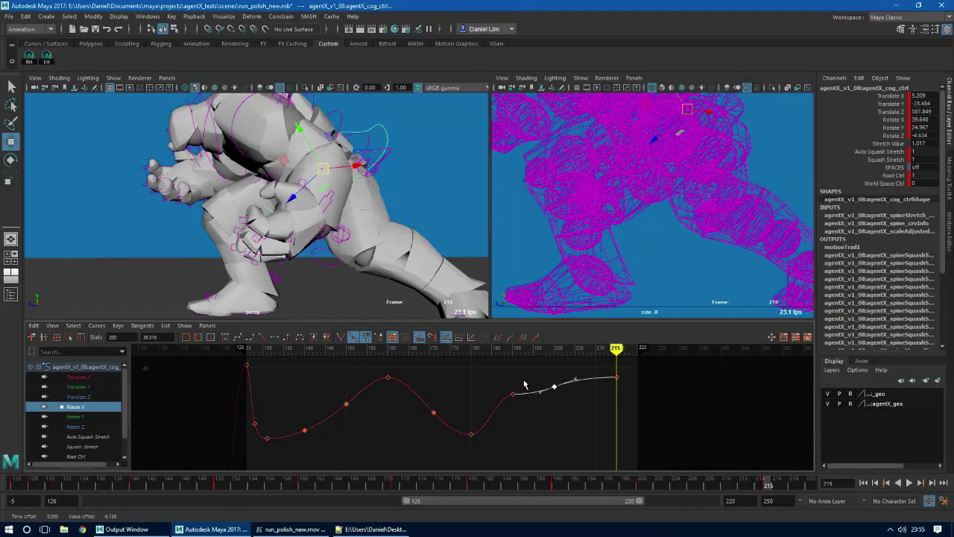
Lower the Rotate X key at frame 190 to about 38.02 and tilt its tangent upward toward frame 200
key("comma")
key("comma")
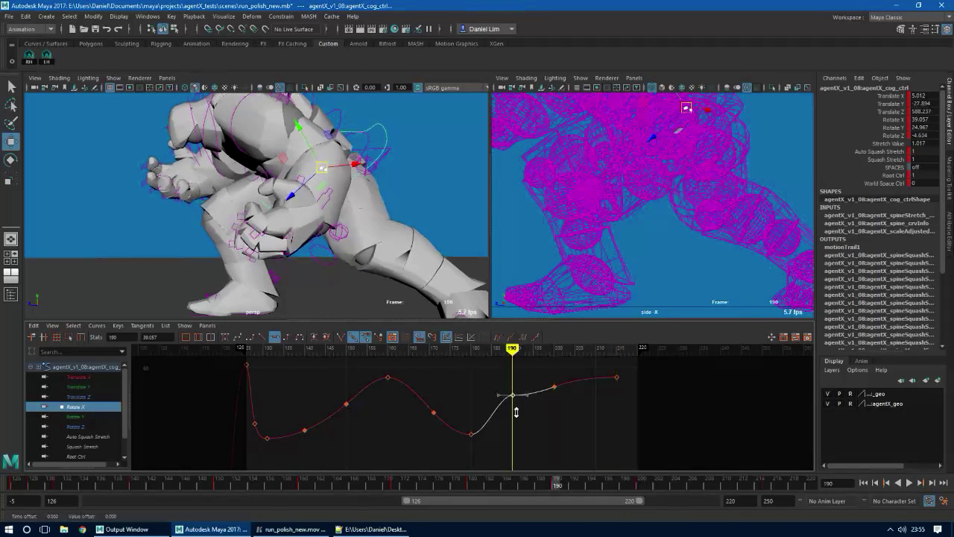
middle_click_drag(516, 412, 522, 434, "shift")
key("q")
left_click_drag(498, 405, 499, 440)
key("w")
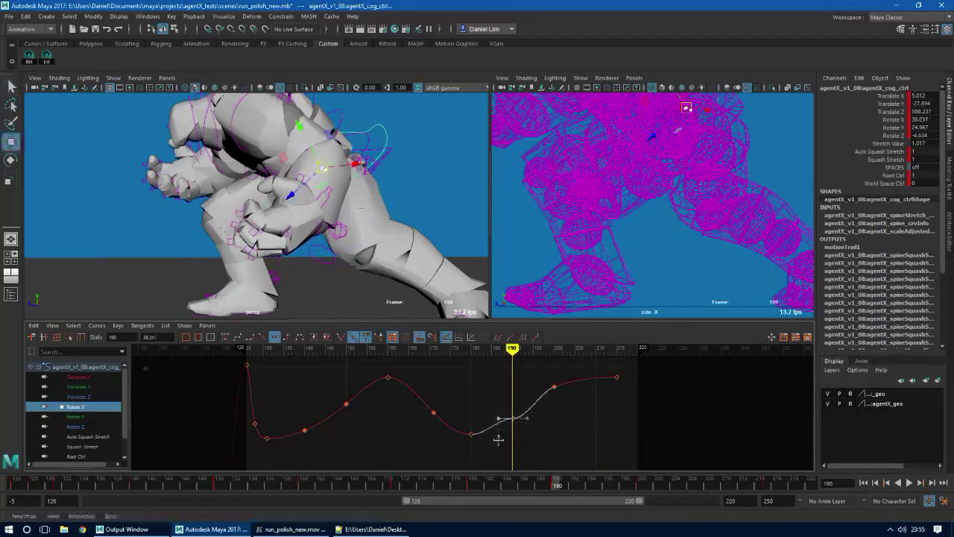
middle_click_drag(526, 437, 517, 438, "shift")
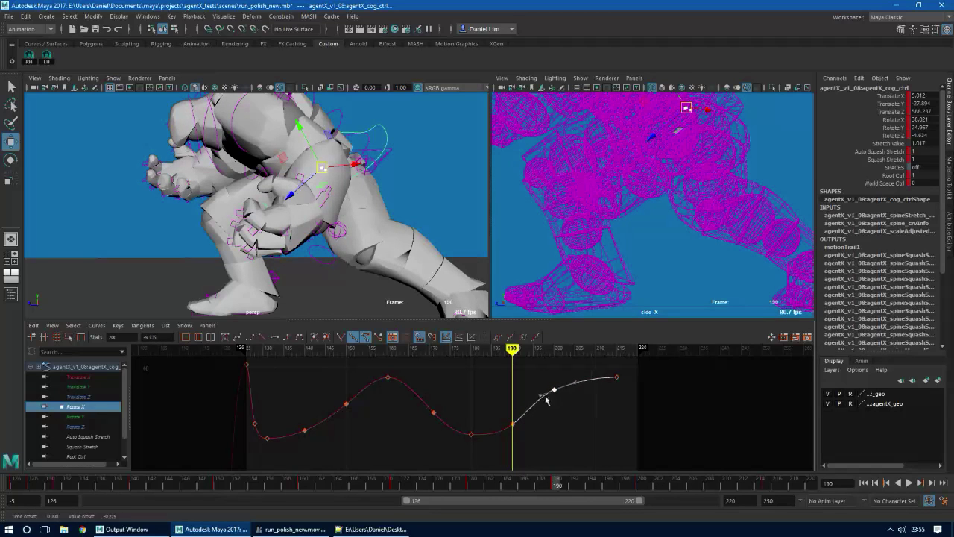
Steepen the tangent of the Rotate X key at frame 200, with its value at 39.21, so the curve eases into frame 215
key("q")
left_click_drag(545, 393, 538, 407)
key("w")
middle_click_drag(538, 409, 532, 421)
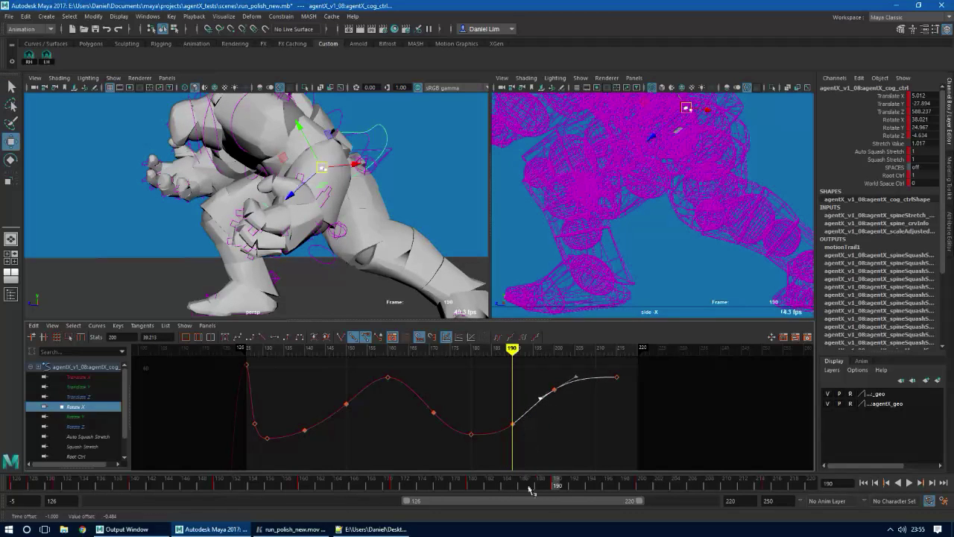
Replay the end of the run and examine the sway against the full Rotate X curve and its last section
left_click_drag(553, 490, 30, 508)
key("alt+v")
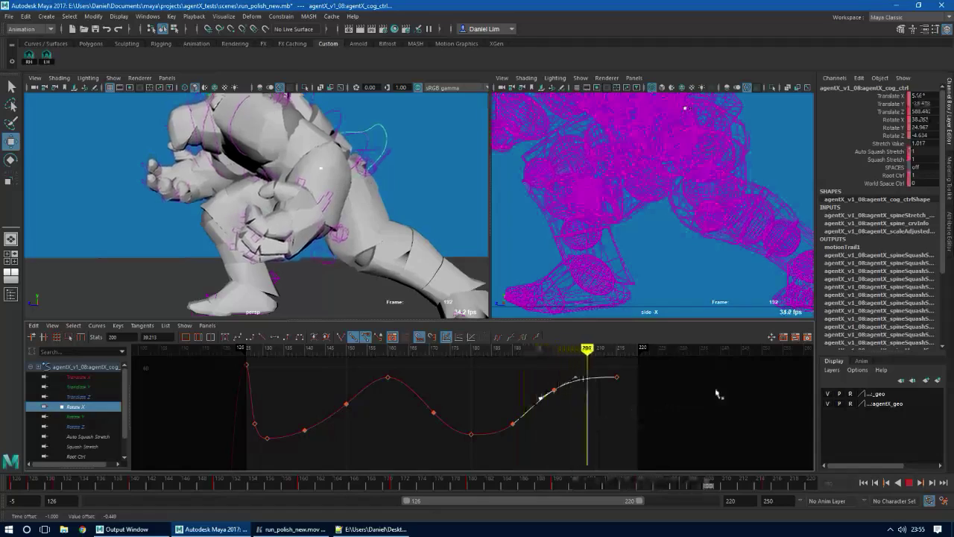
key("a")
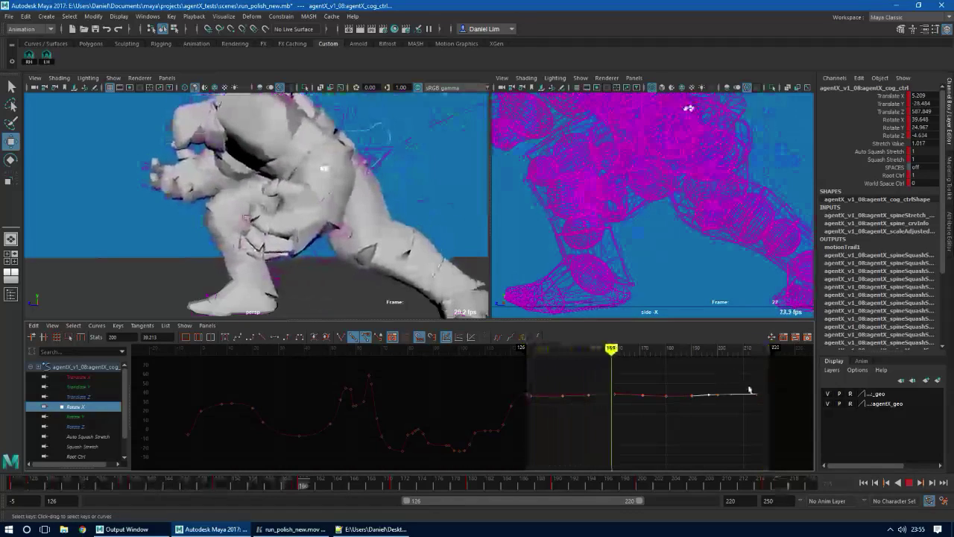
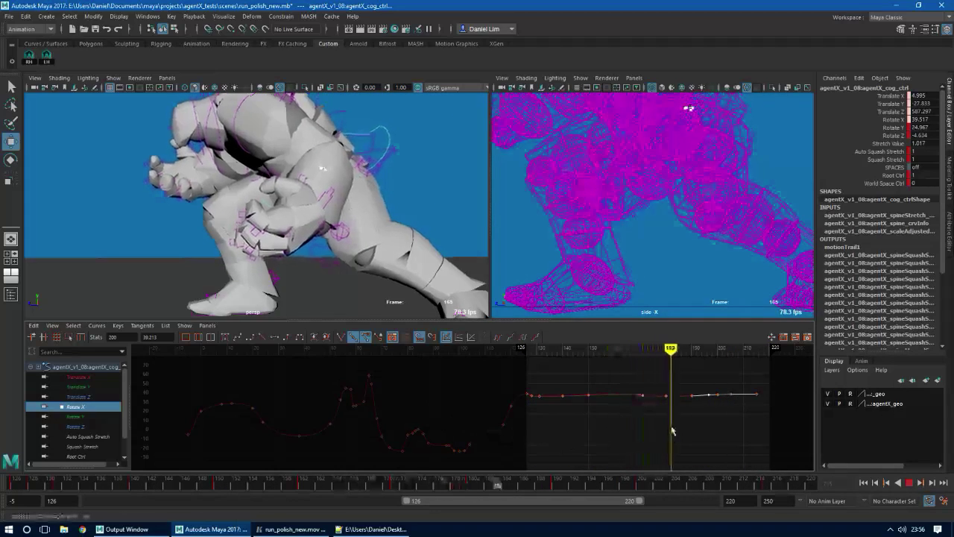
right_click_drag(636, 430, 636, 401, "alt+shift")
middle_click_drag(644, 402, 577, 441, "alt")
middle_click_drag(622, 414, 563, 415, "alt")
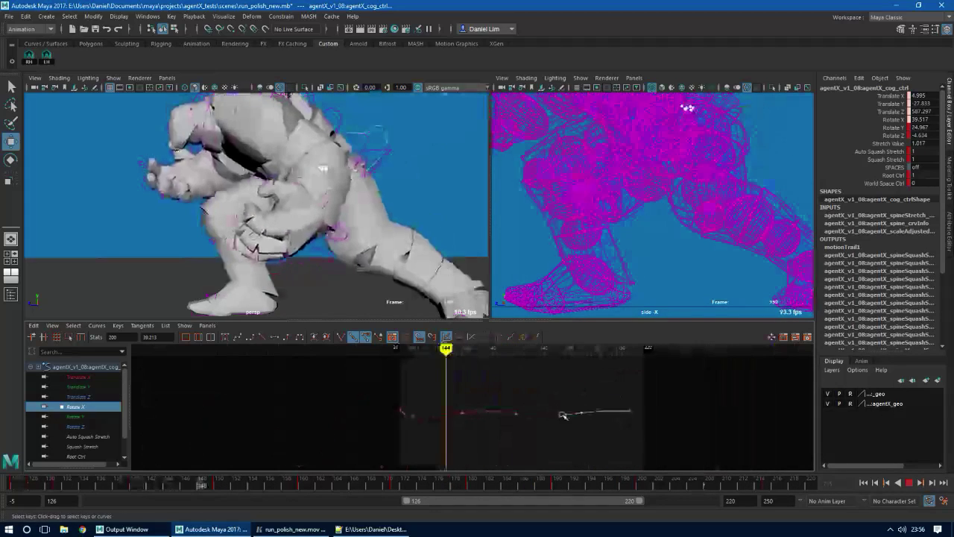
right_click_drag(562, 415, 562, 349, "alt+shift")
middle_click_drag(565, 437, 561, 411, "alt")
mouse_move(561, 411)
right_mouse_down("alt+shift")
mouse_move(552, 401)
mouse_move(556, 415)
mouse_move(560, 407)
right_mouse_up("alt+shift")
middle_click_drag(537, 412, 532, 416, "alt")
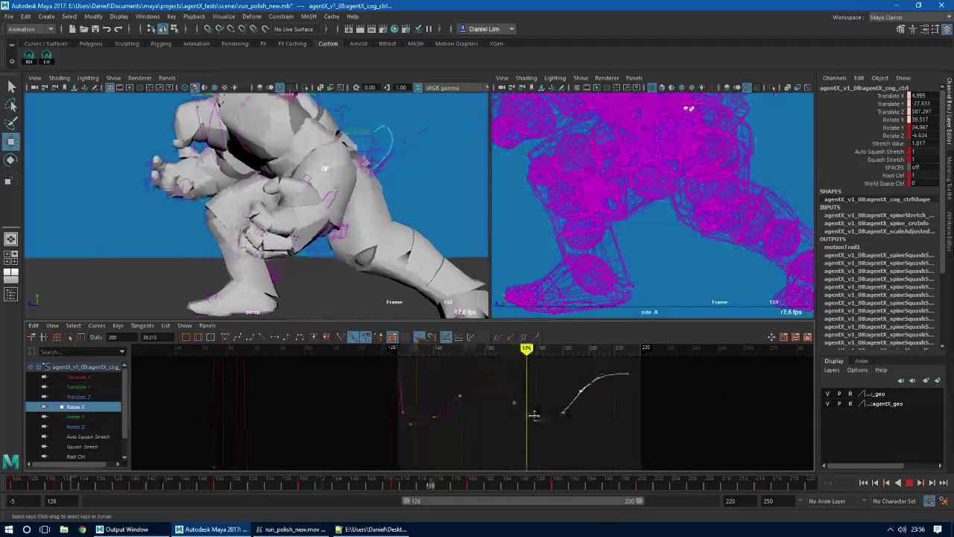
Fine-tune the incoming tangent of the Rotate X key at frame 150 and stop the playback
right_click_drag(532, 416, 547, 424, "alt")
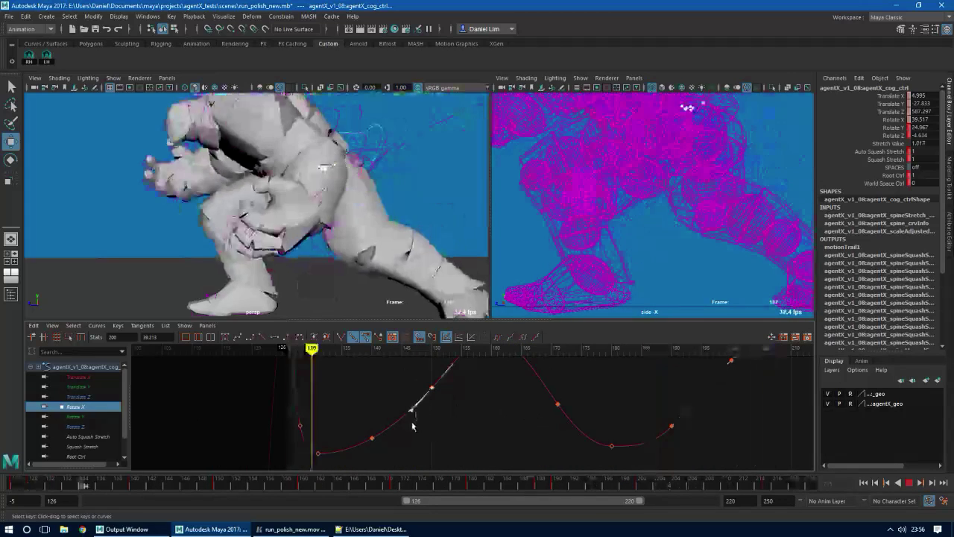
middle_click_drag(407, 429, 401, 433)
mouse_move(515, 418)
right_mouse_down("alt")
mouse_move(495, 422)
mouse_move(505, 428)
right_mouse_up("alt")
key("Escape")
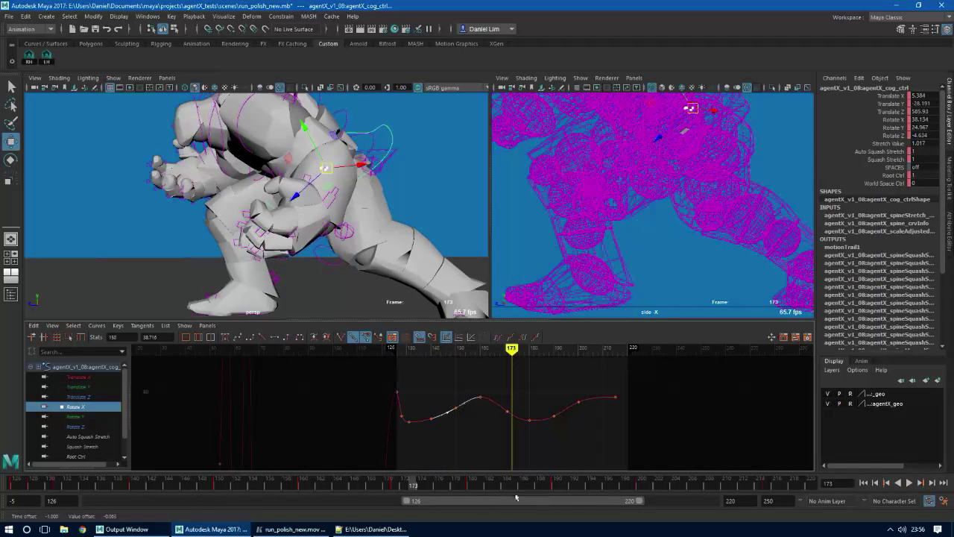
Set the playback range to run from frame 0 to frame 140
left_click_drag(409, 500, 68, 508)
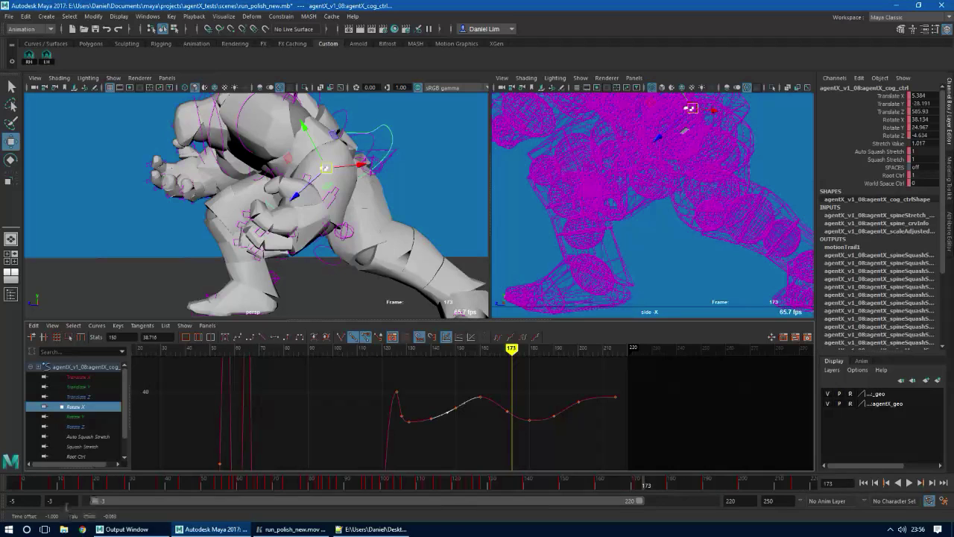
type("0")
key("Return")
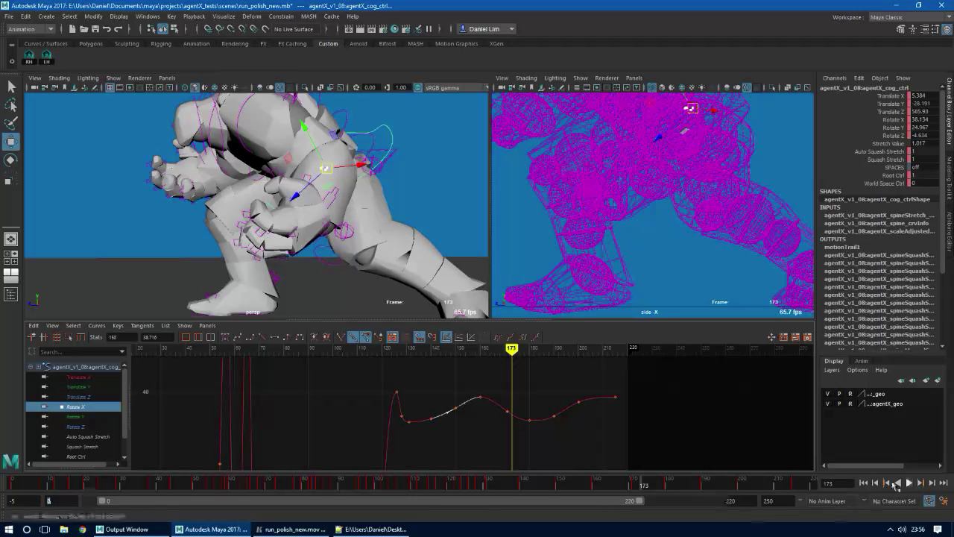
mouse_move(617, 489)
left_mouse_down()
mouse_move(464, 485)
mouse_move(533, 496)
mouse_move(525, 502)
left_mouse_up()
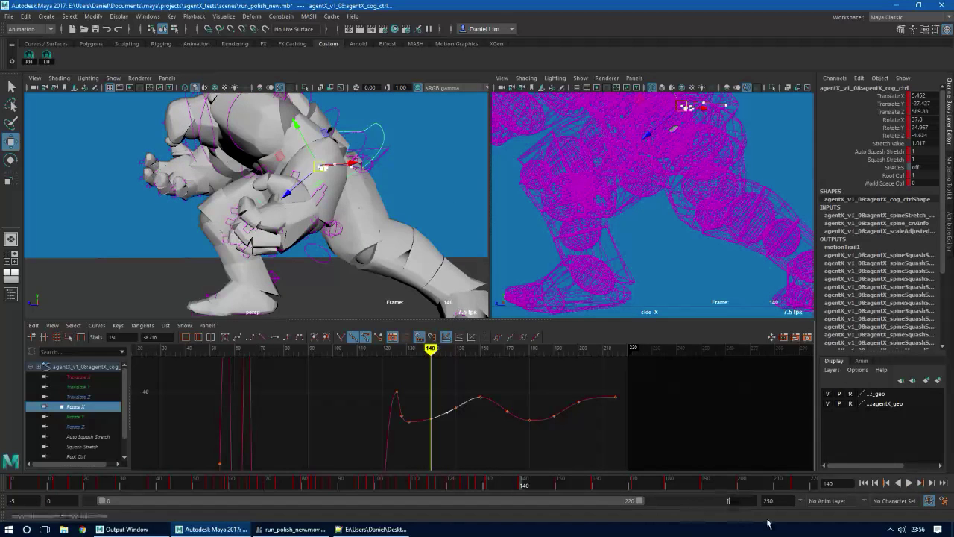
type("140")
key("Return")
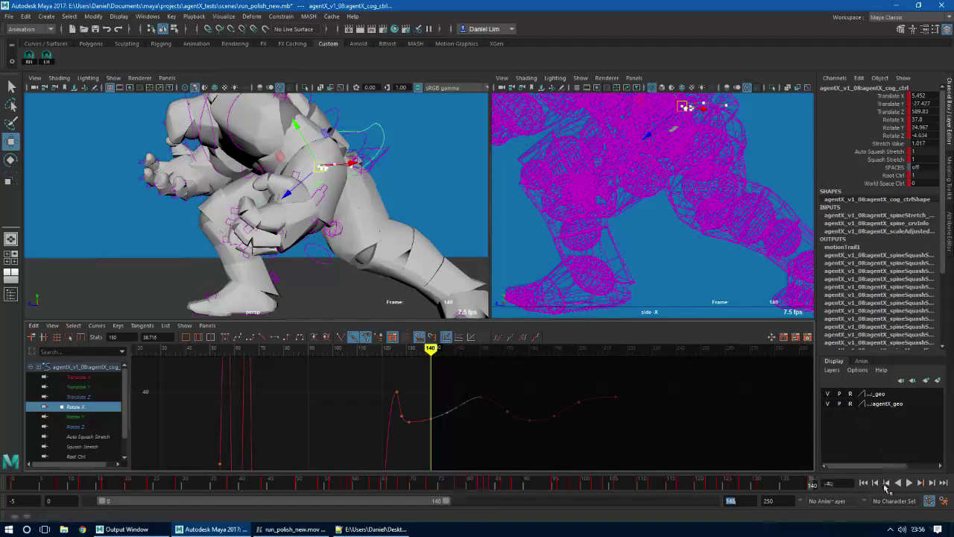
Return to frame 0 and switch the side viewport to the perspective camera with shaded display
left_click(864, 483)
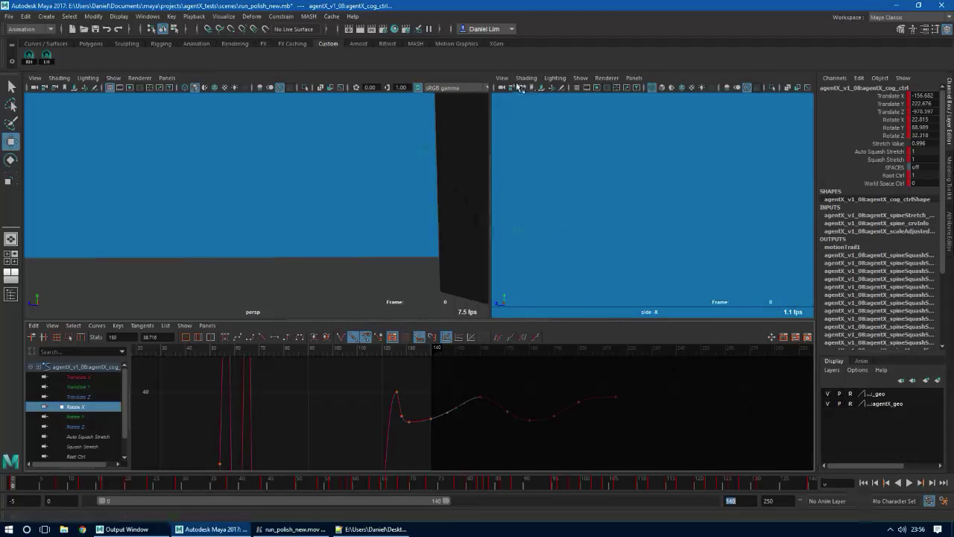
left_click(612, 79)
mouse_move(633, 79)
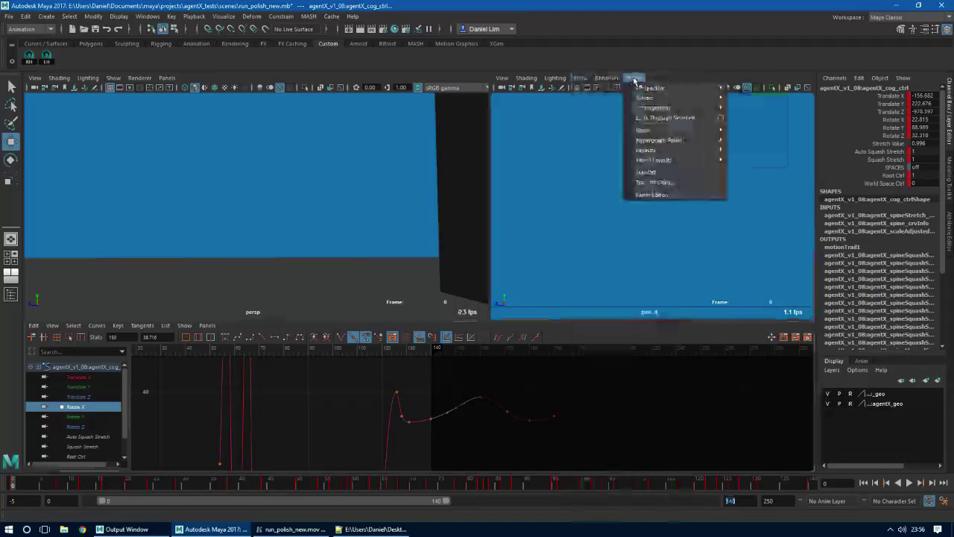
mouse_move(665, 90)
left_click(768, 90)
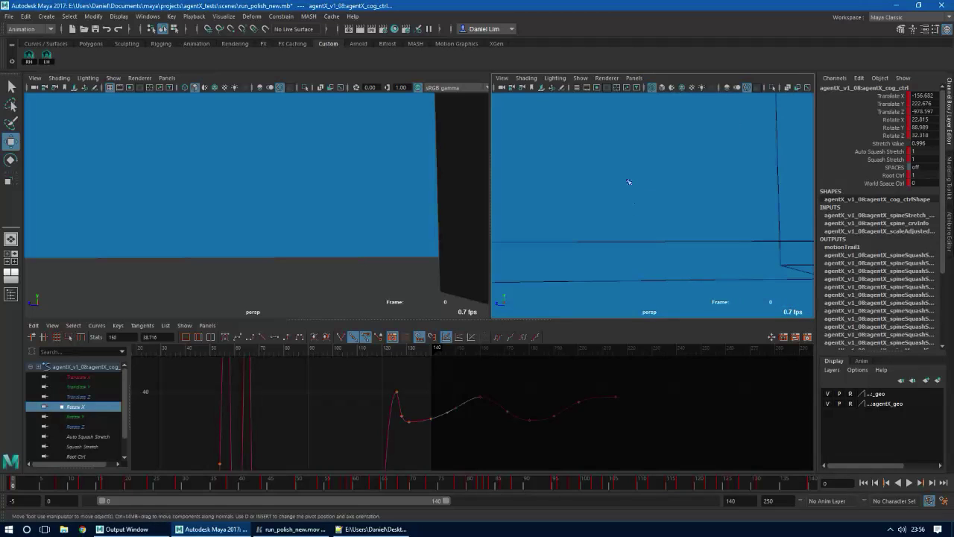
left_click(634, 77)
left_click(661, 75)
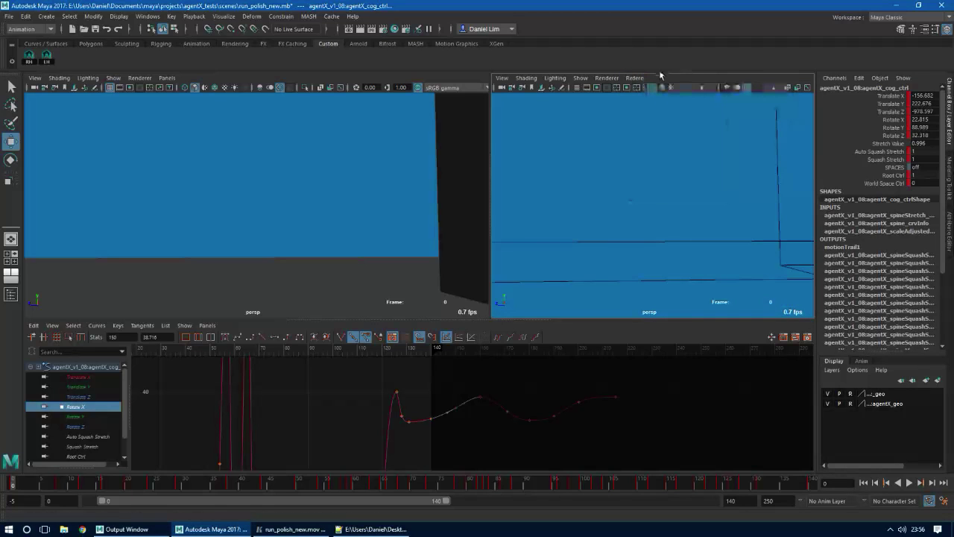
left_click(583, 79)
left_click(587, 79)
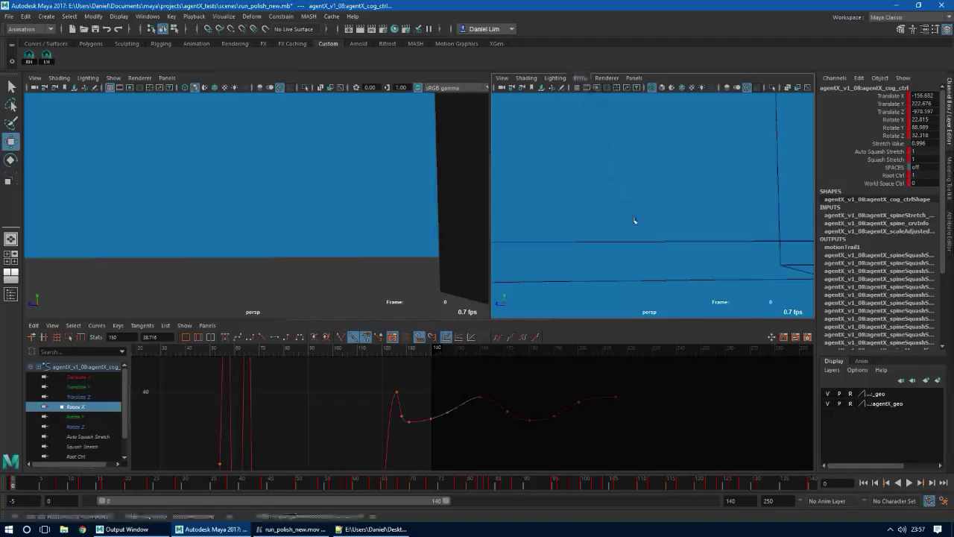
key("5")
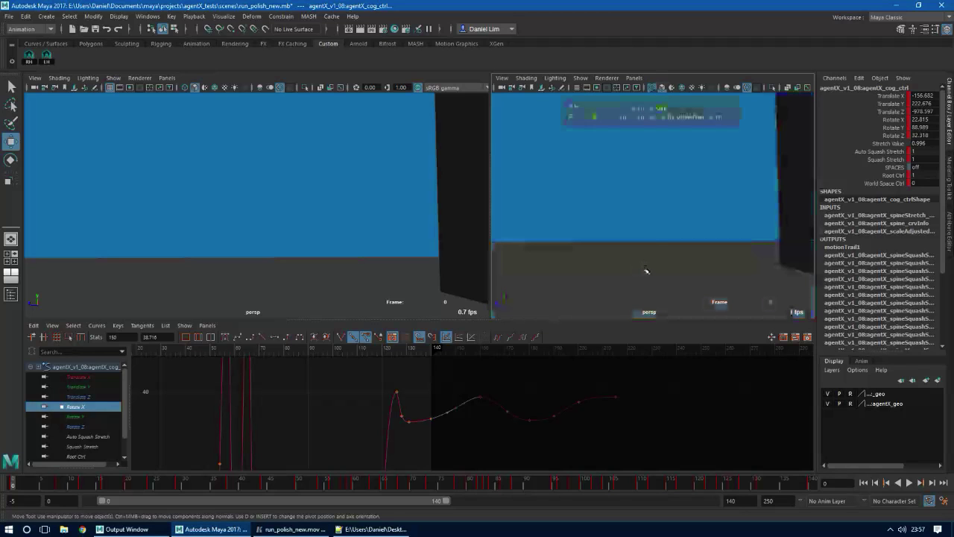
Show camera1 in the shaded viewport, hide its motion trails and clear the selection
left_click(636, 78)
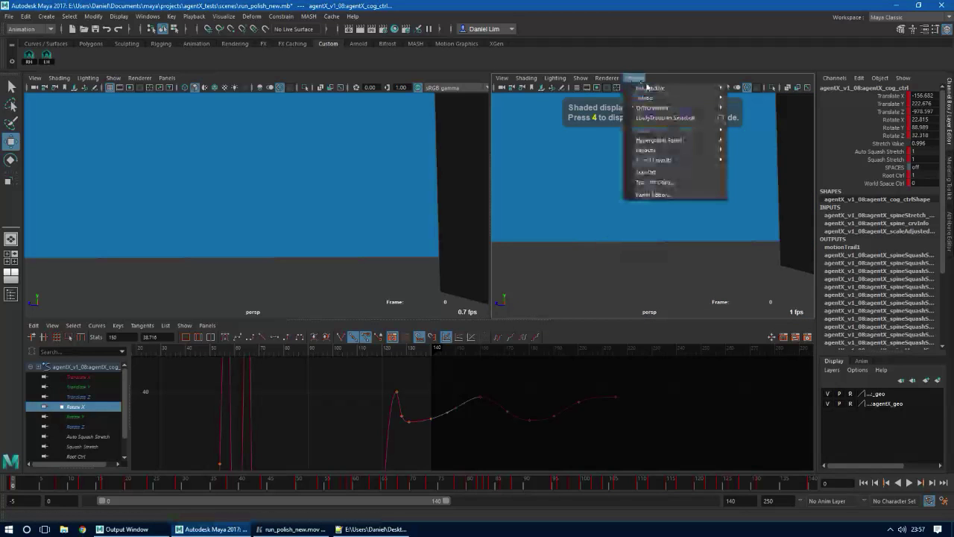
left_click(749, 89)
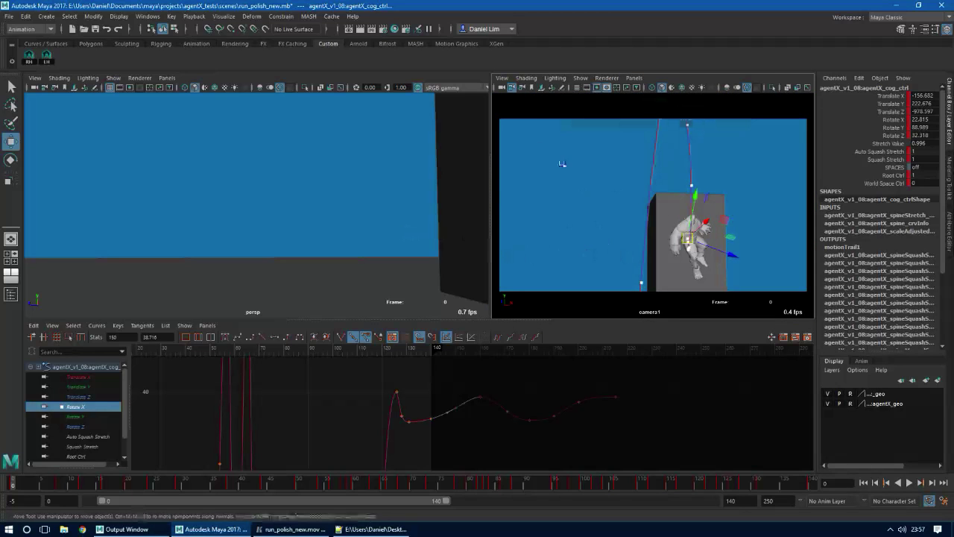
left_click(580, 77)
left_click(606, 411)
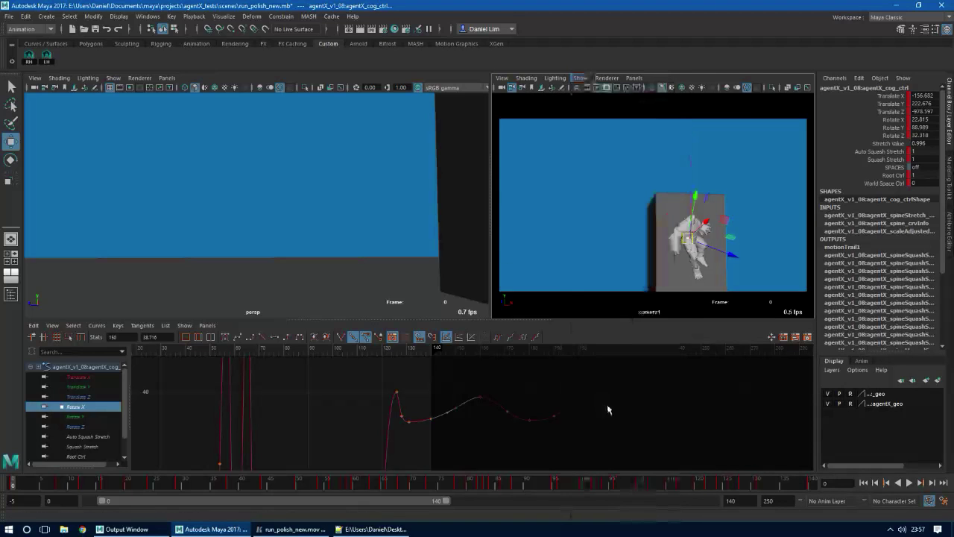
left_click(580, 225)
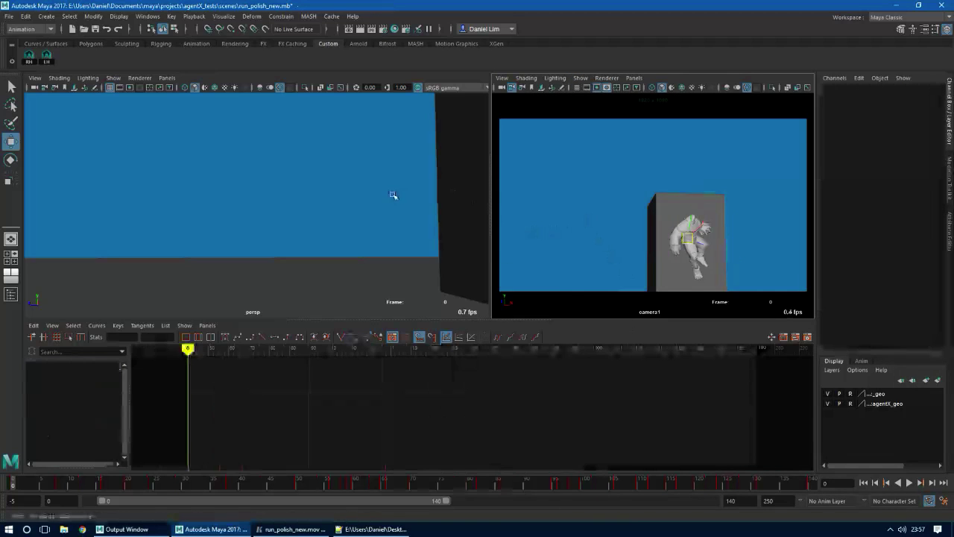
Maximize the camera1 viewport and preview it in full-screen view before returning to the standard interface
key("space")
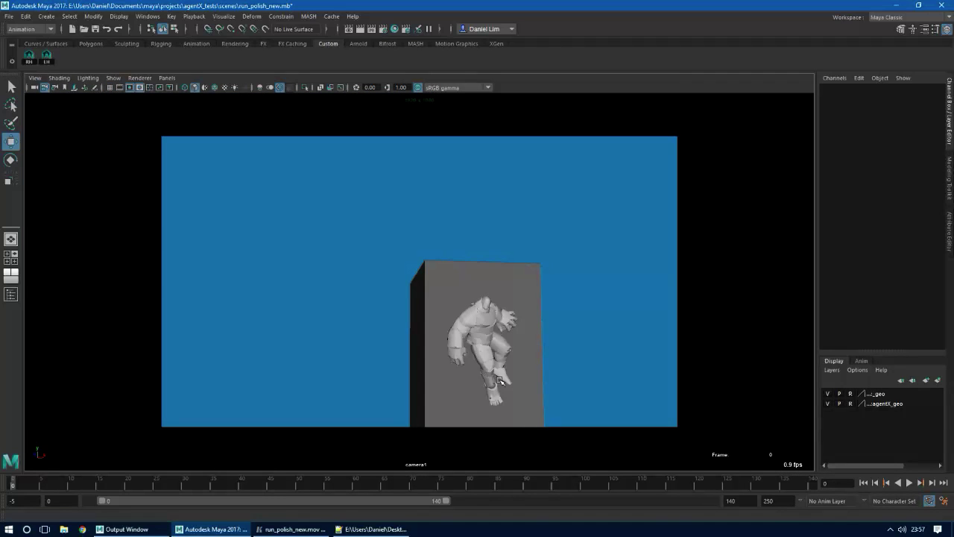
key("alt")
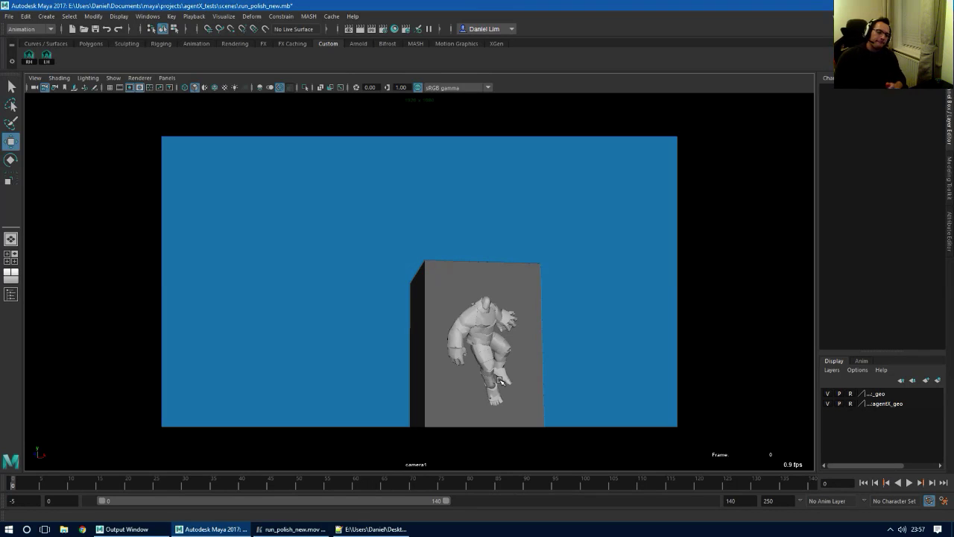
key("ctrl+space")
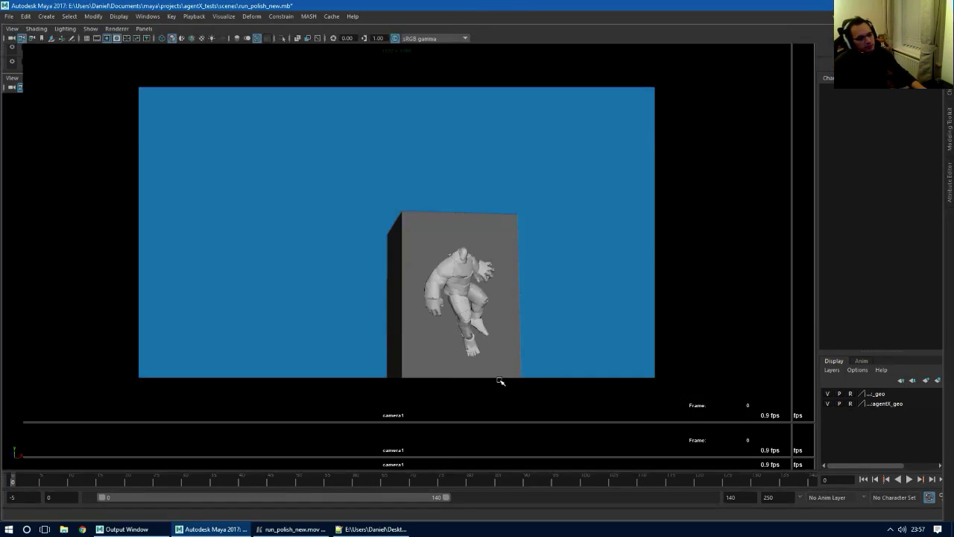
key("ctrl+space")
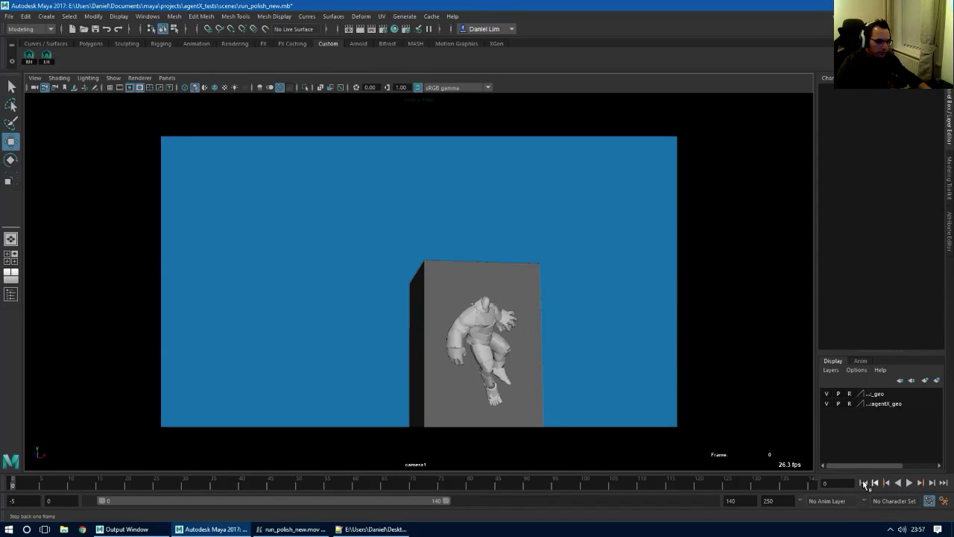
Playblast frames 0 to 140 from camera1, overwriting movies\run_polish_new.mov, and close the old movie player window
key("space")
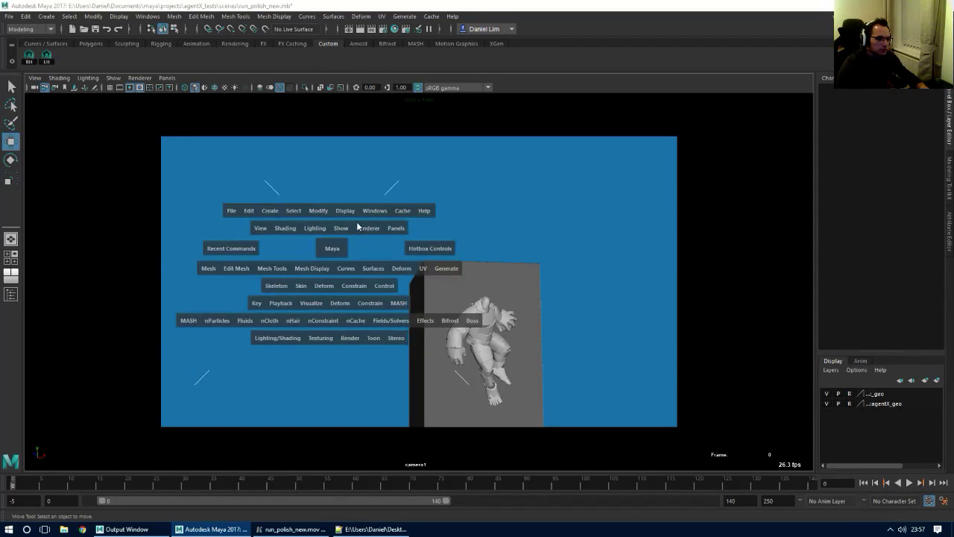
left_click(369, 213)
left_click(408, 342)
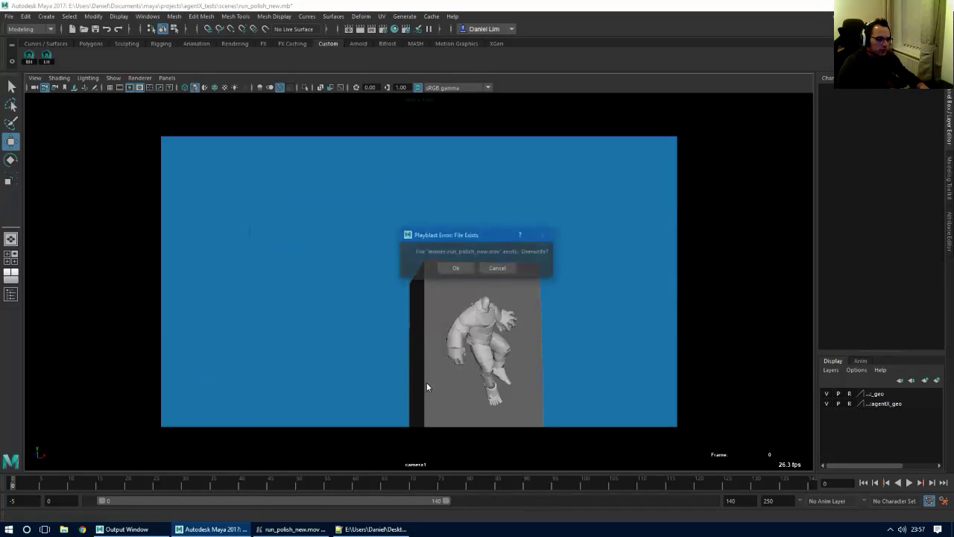
left_click(457, 269)
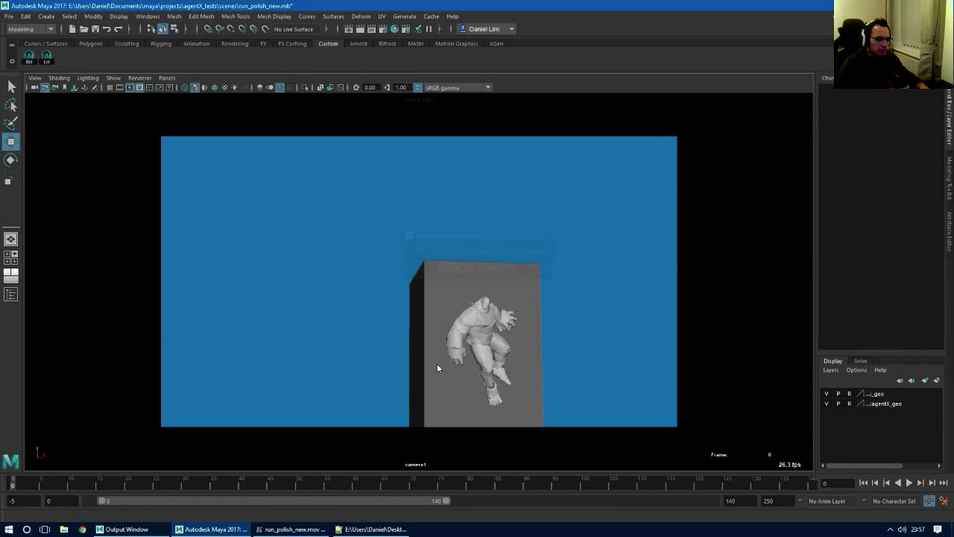
right_click(306, 532)
left_click(307, 513)
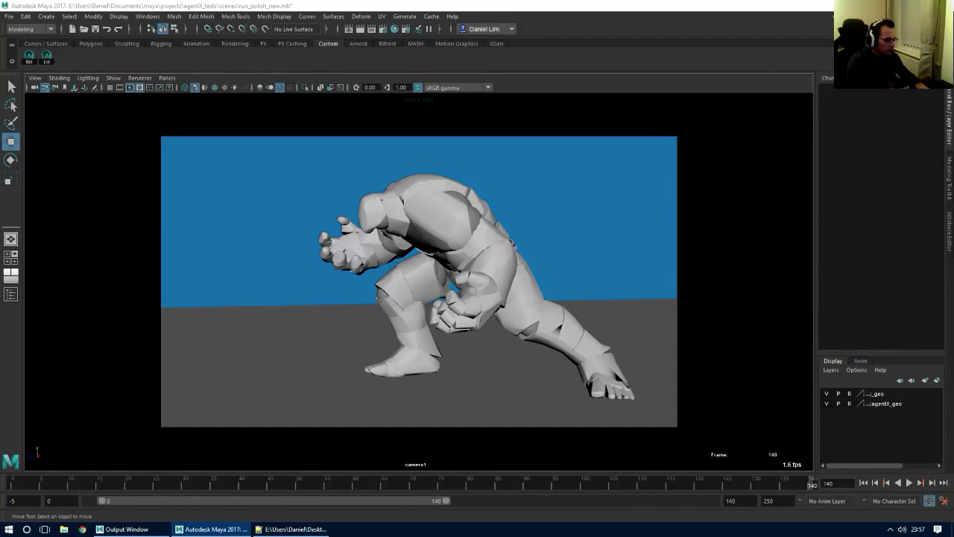
Launch Keyframe MP, dismiss its demo notice and load run_polish_new.mov from the project's movies folder
key("super")
type("keyfram")
key("Return")
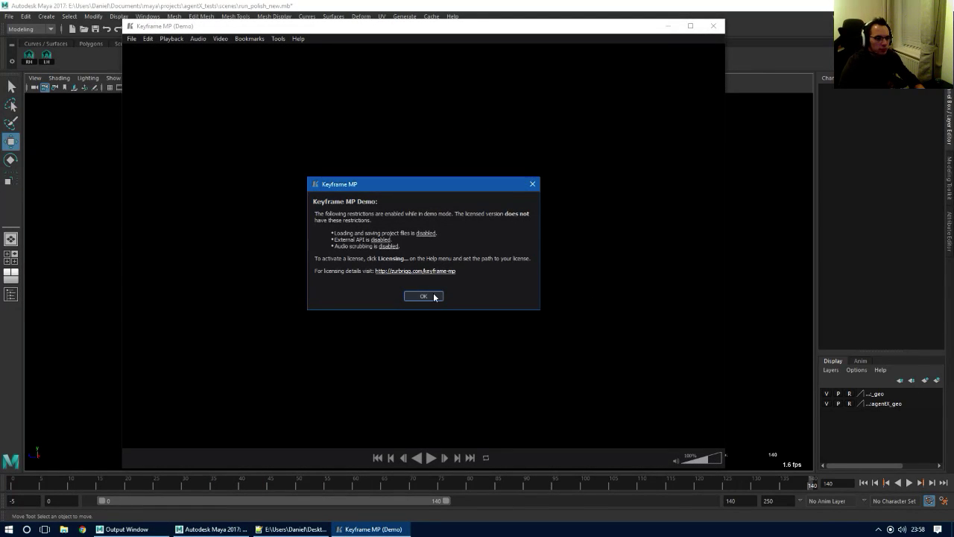
left_click(434, 297)
key("ctrl+o")
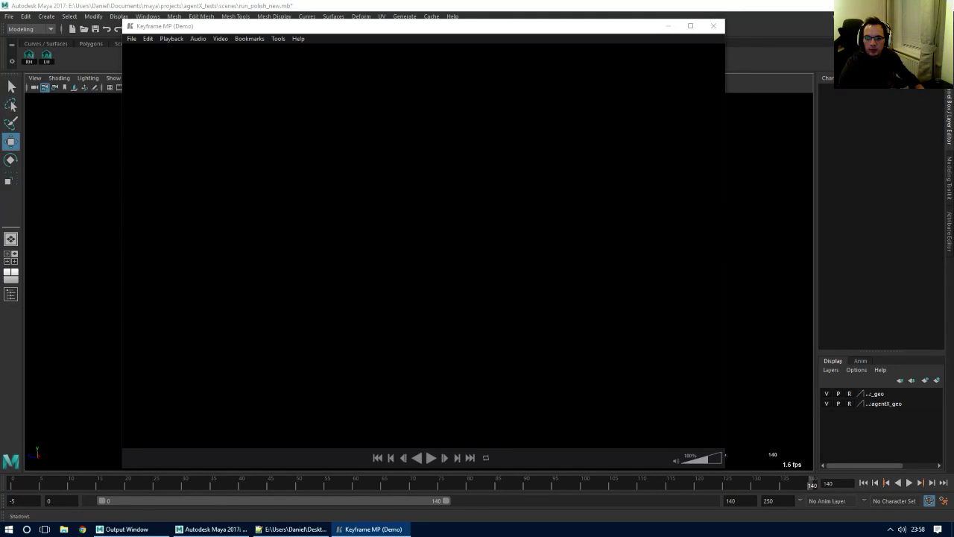
left_click(641, 96)
key("ctrl+o")
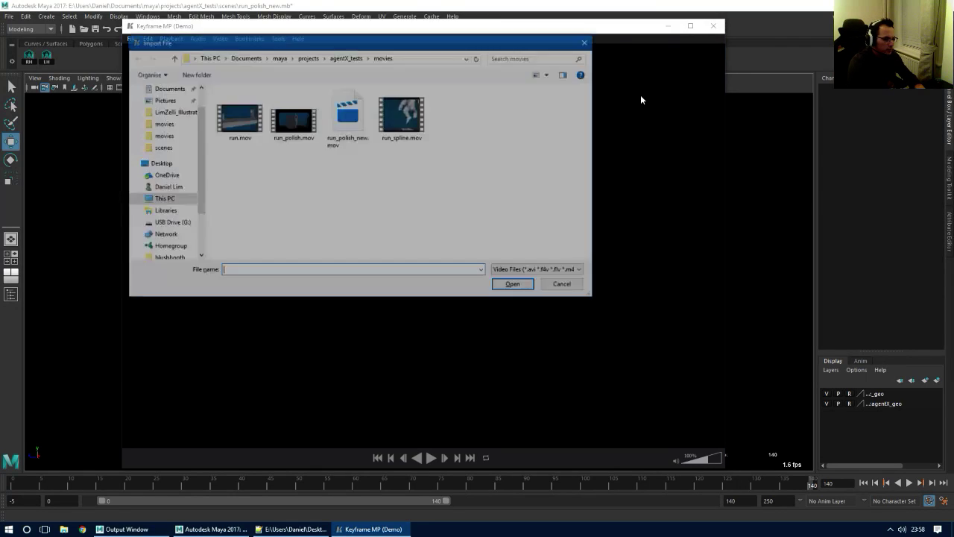
type("E:\\Users\\Daniel\\Documents\\maya\\projects\\agentX_tests\\movies\\run_polish_new.mov")
key("Return")
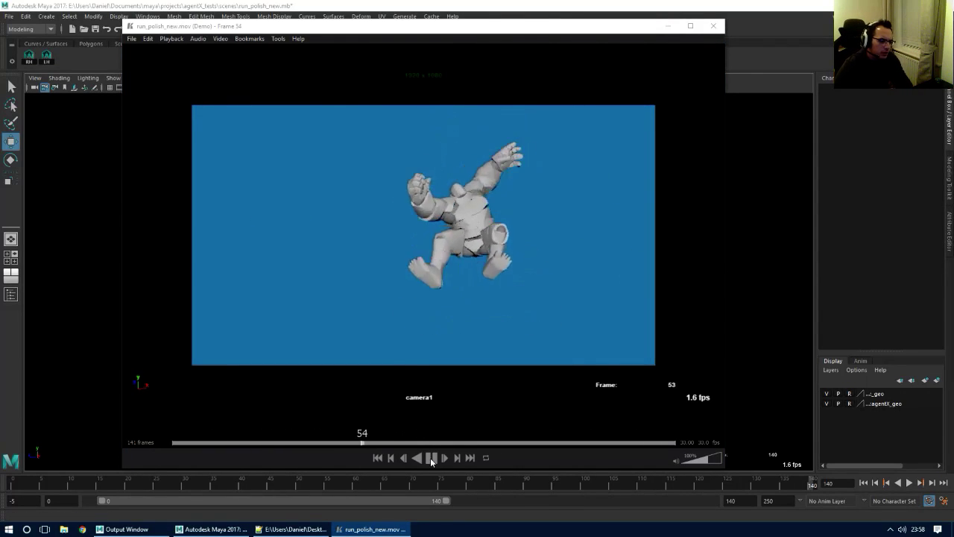
Review the playing movie against the to-do list in Anim_Notes.txt, and pause and minimize the player
left_click(270, 529)
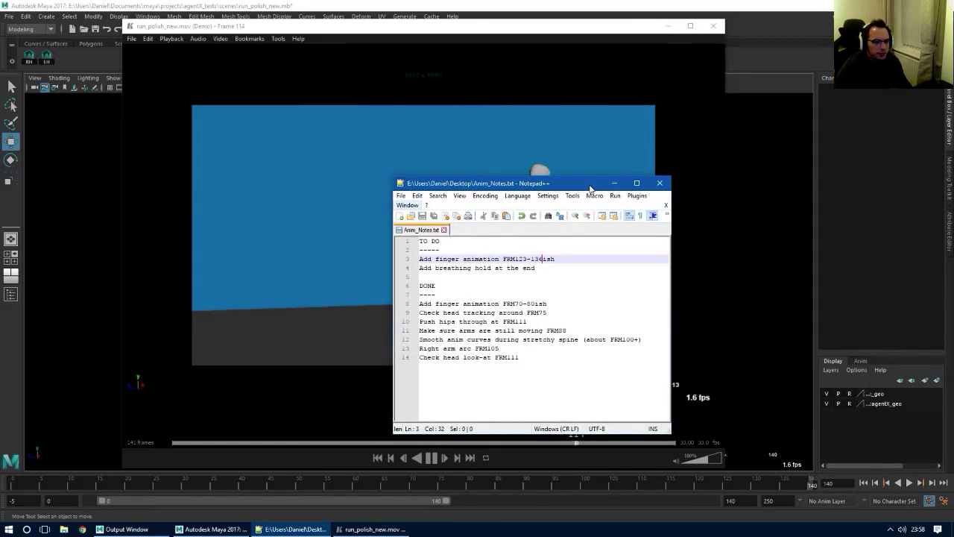
left_click_drag(591, 186, 892, 214)
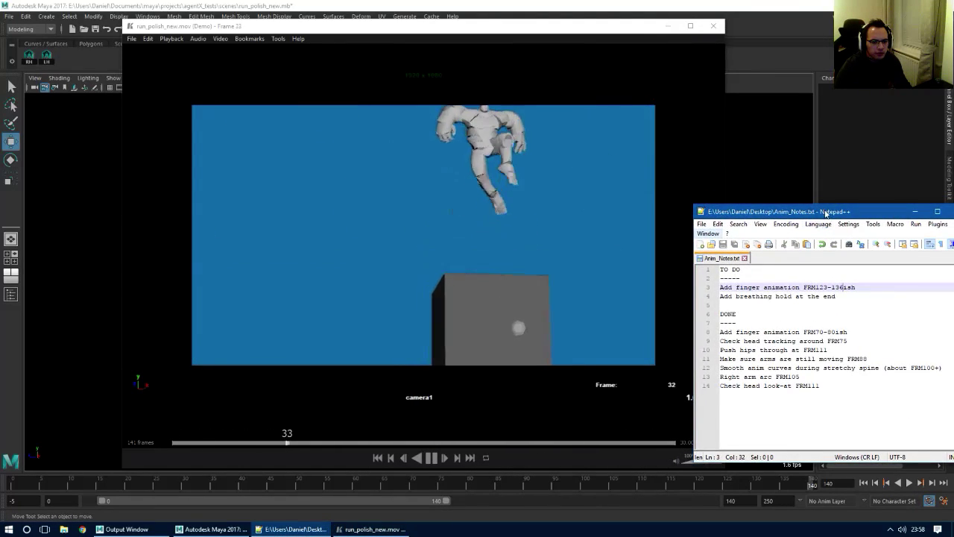
left_click_drag(827, 212, 953, 220)
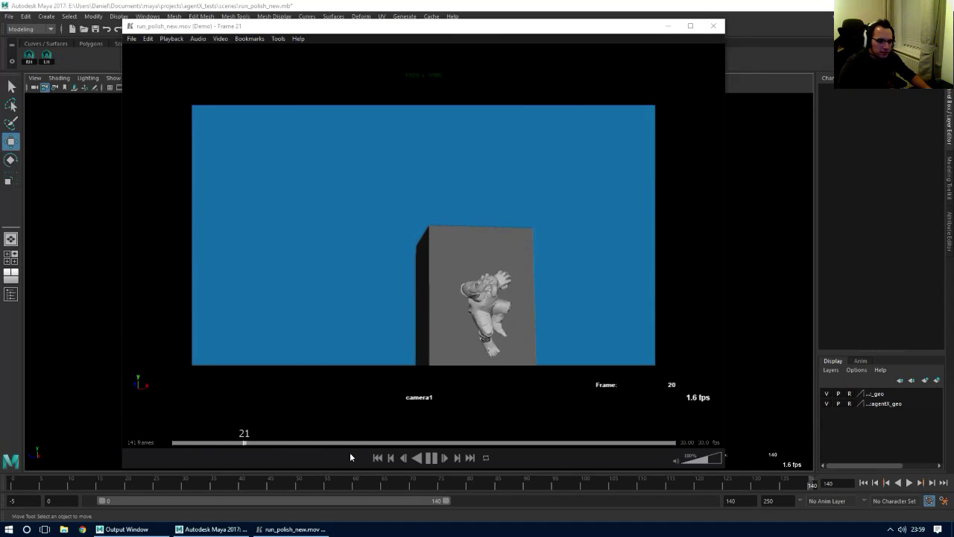
left_click(673, 36)
key("space")
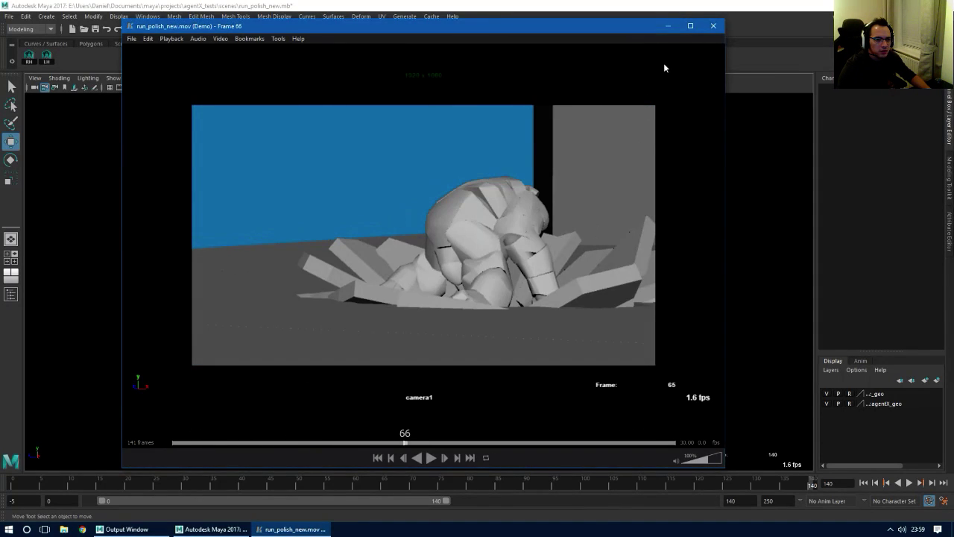
left_click(668, 26)
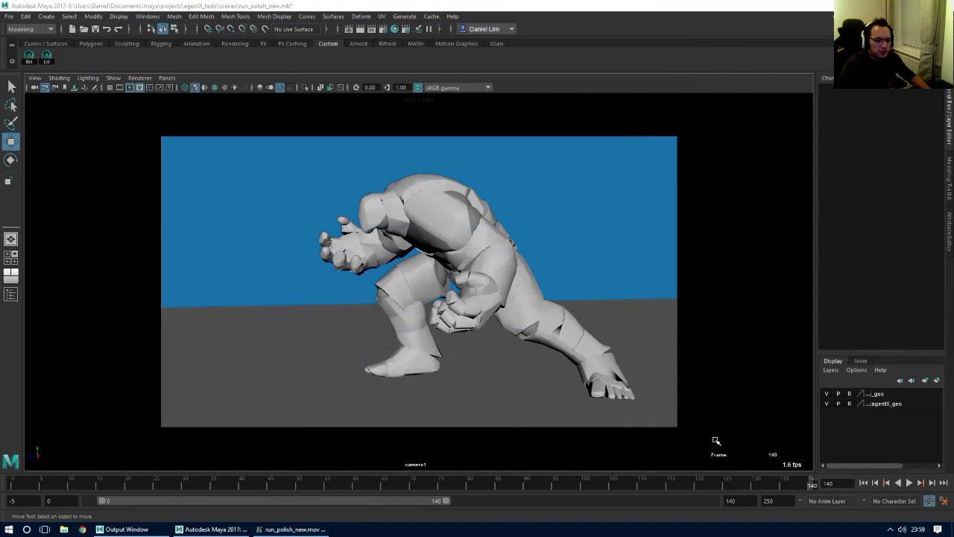
Check the animation from frame 75 onward and extend the playback range to end at frame 160
left_click(443, 487)
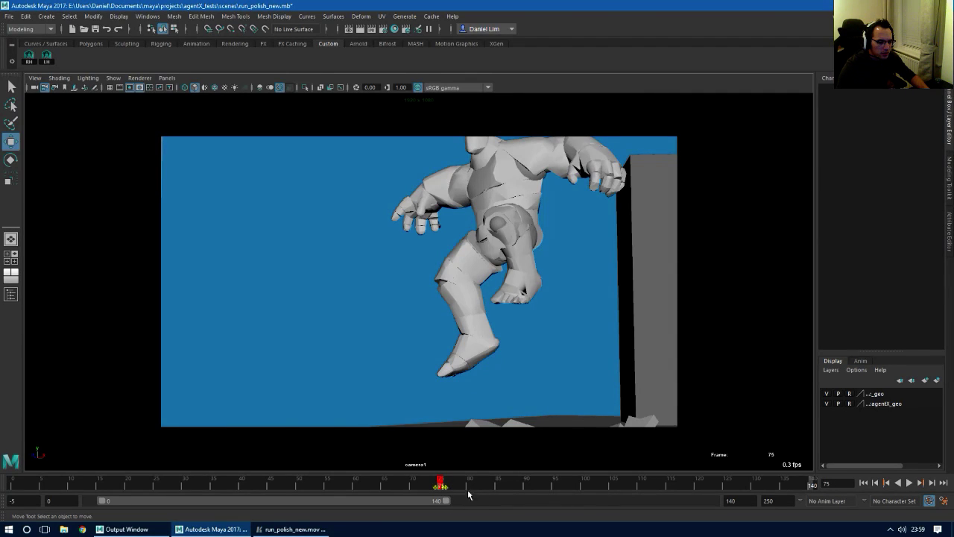
left_click(487, 486)
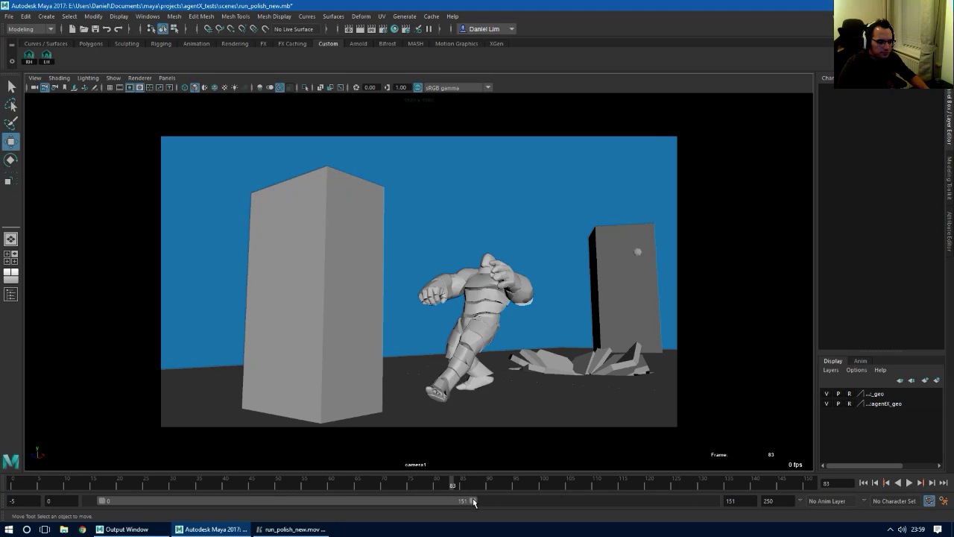
left_click_drag(469, 487, 800, 493)
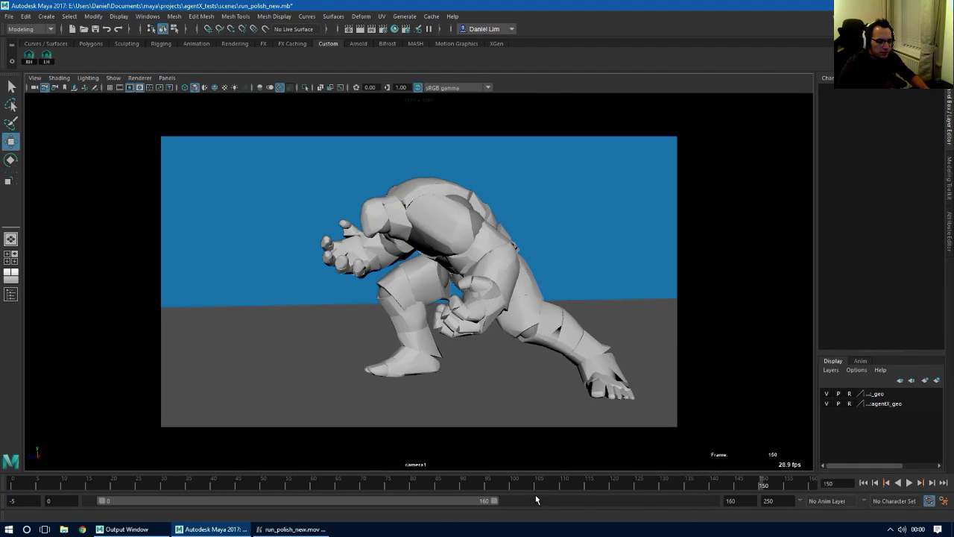
key("ctrl+space")
key("ctrl+space")
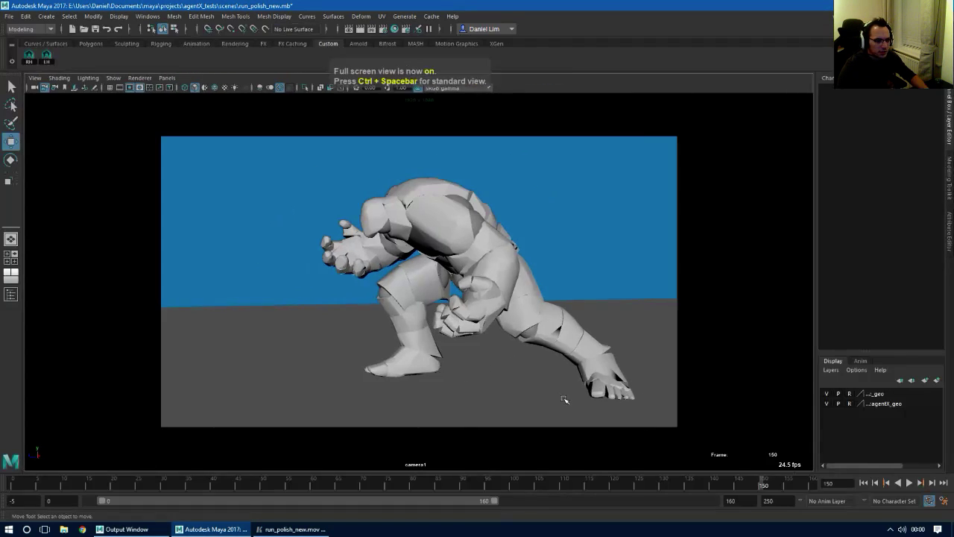
Close the Keyframe MP window and playblast the extended range to frame 160, overwriting movies\run_polish_new.mov
right_click(283, 534)
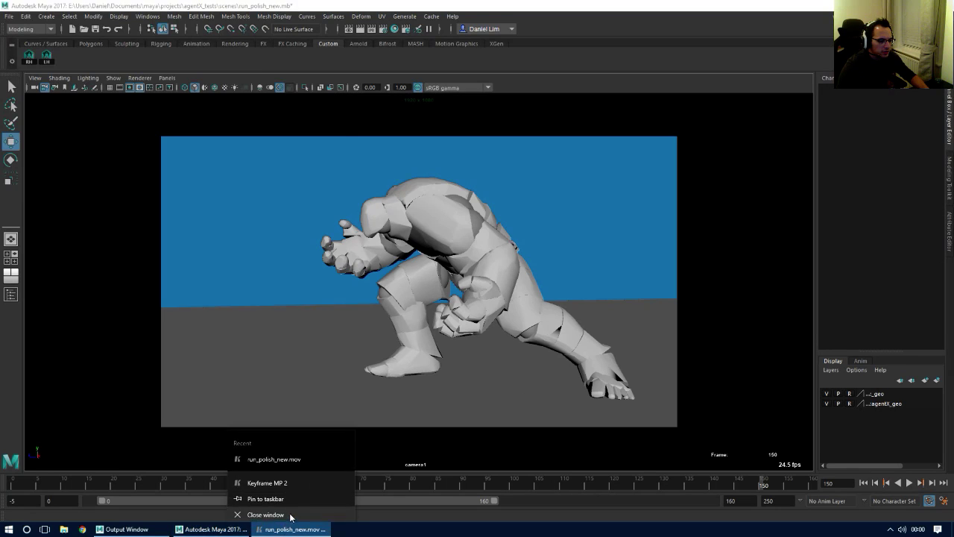
left_click(295, 514)
key("space")
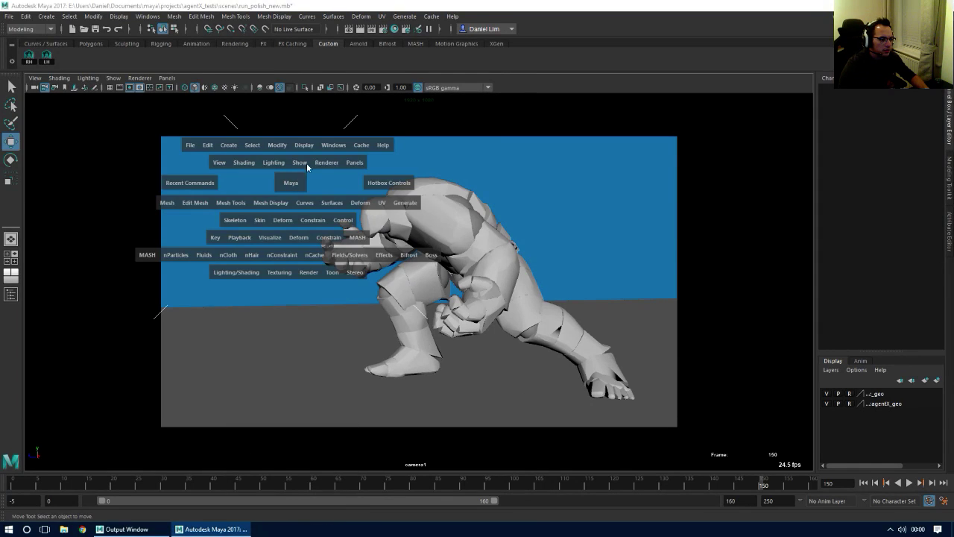
left_click(333, 147)
left_click_drag(386, 302, 395, 275)
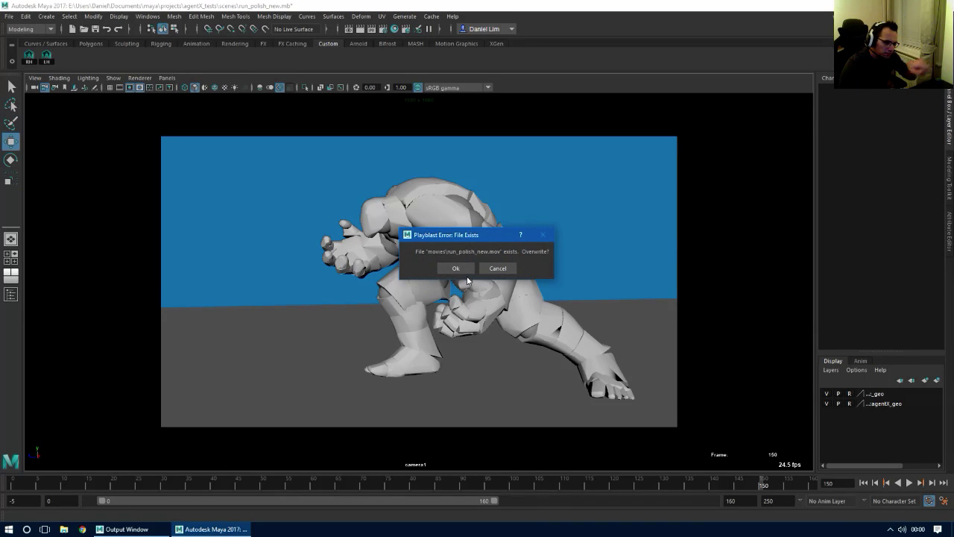
left_click(469, 270)
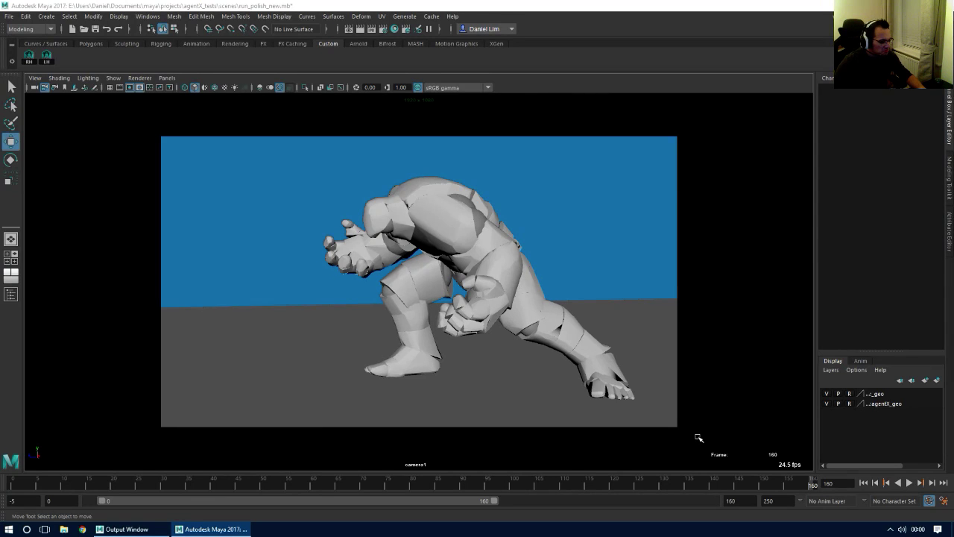
Launch Keyframe MP again, dismiss its demo notice and open the newly playblasted run_polish_new.mov
key("super")
type("keyframe")
key("Return")
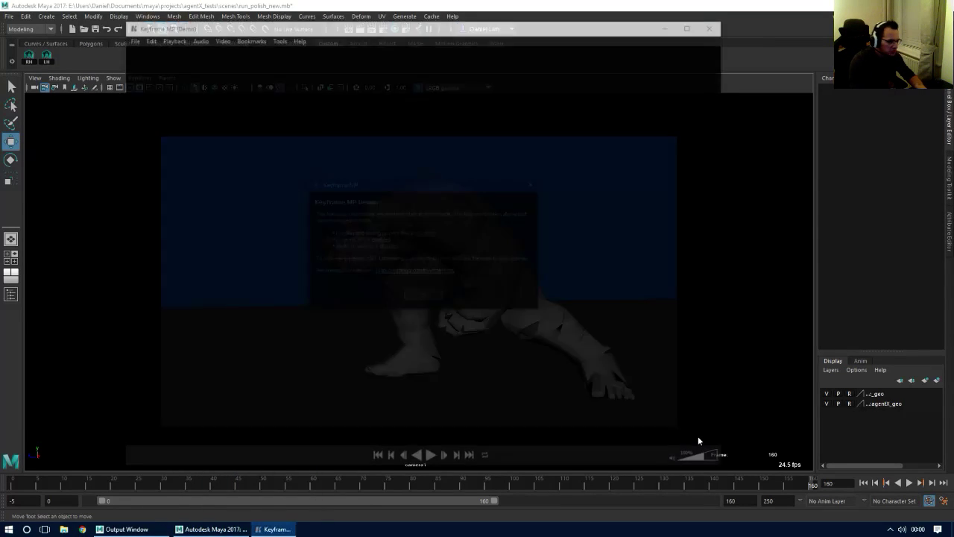
key("Return")
key("ctrl+o")
key("ctrl+v")
key("Return")
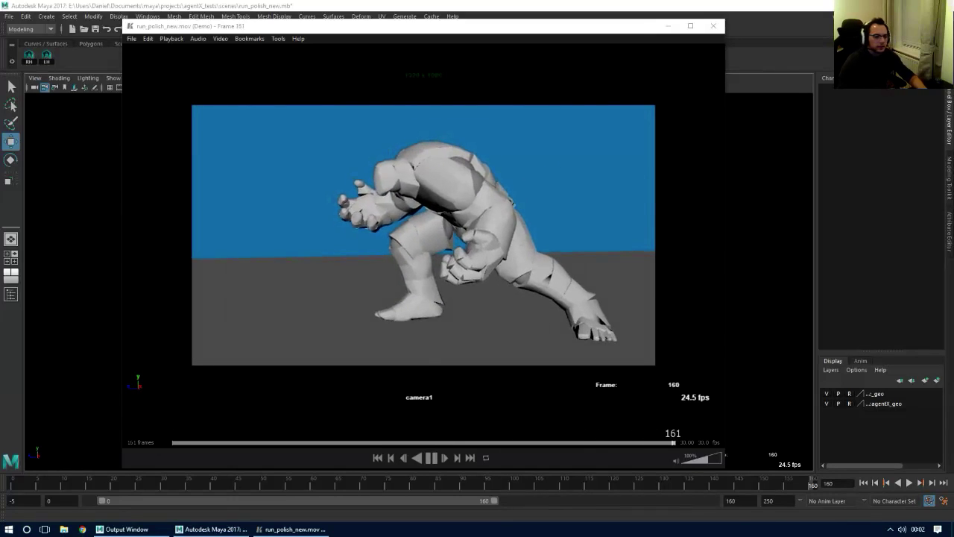
Review the new playblast in the player, pause it and return to the Maya scene
left_click(425, 308)
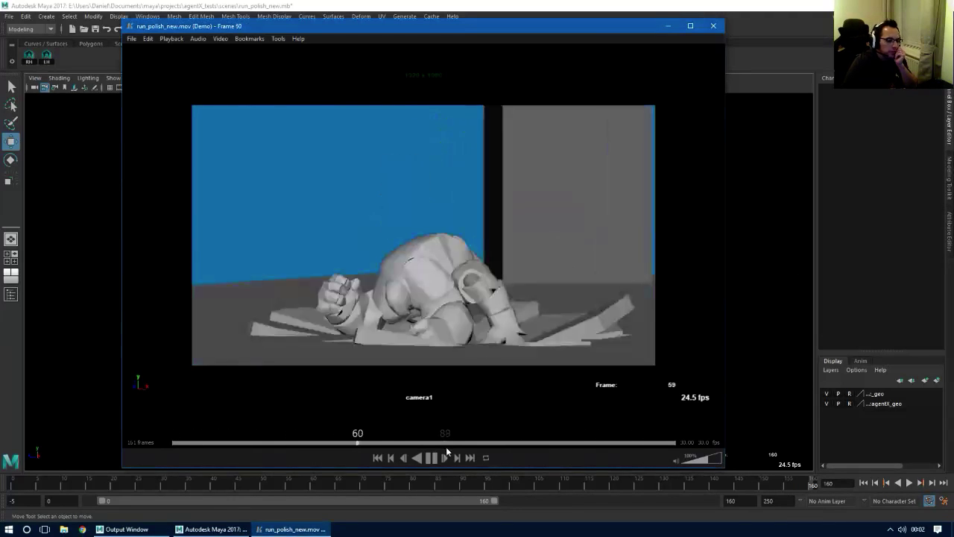
left_click(433, 458)
left_click(318, 532)
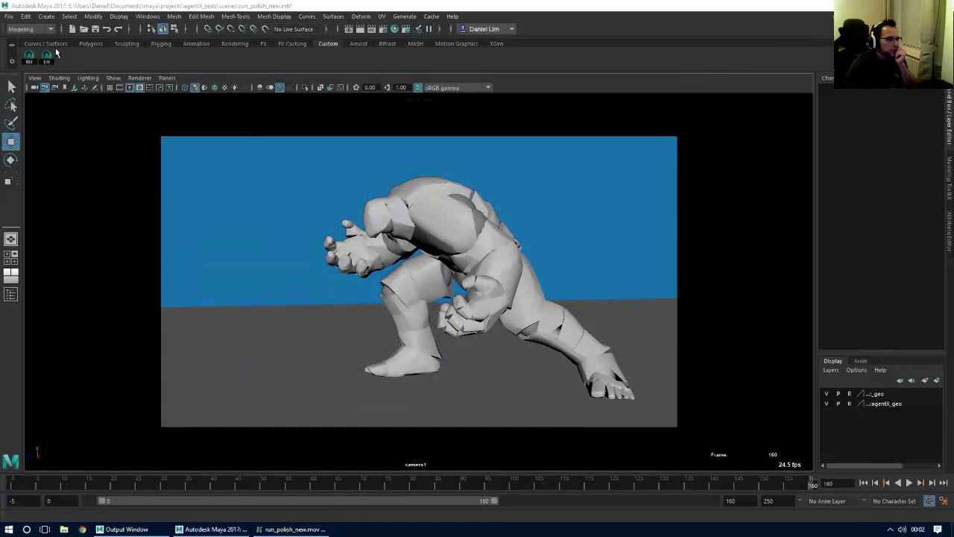
Select camera1, switch to the multi-view layout and isolate its translate and rotate curves in the Graph Editor
left_click(35, 77)
left_click(52, 94)
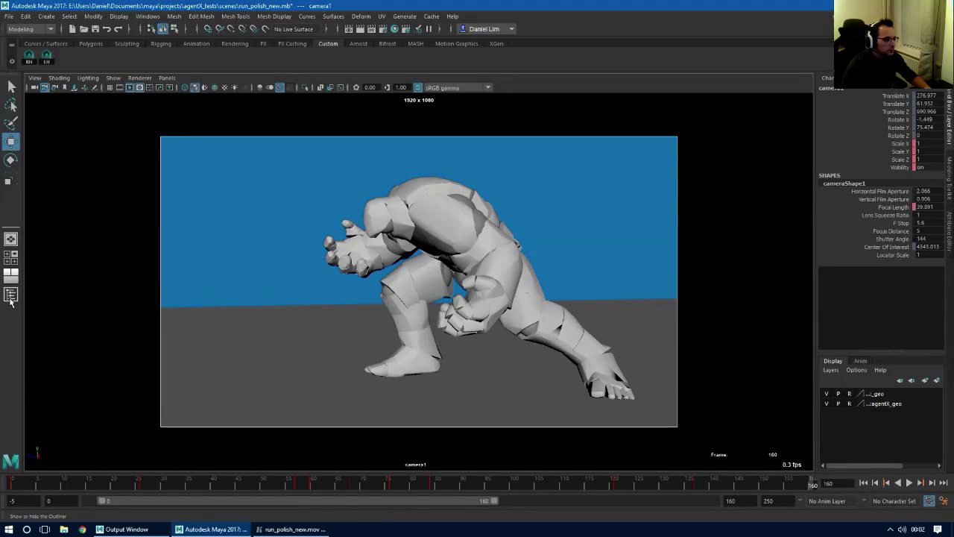
key("space")
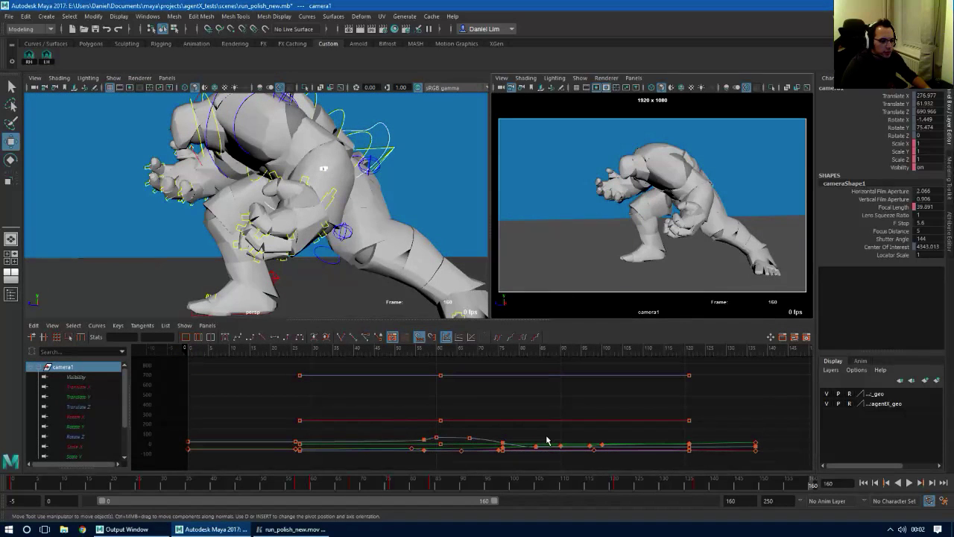
left_click_drag(90, 388, 98, 436)
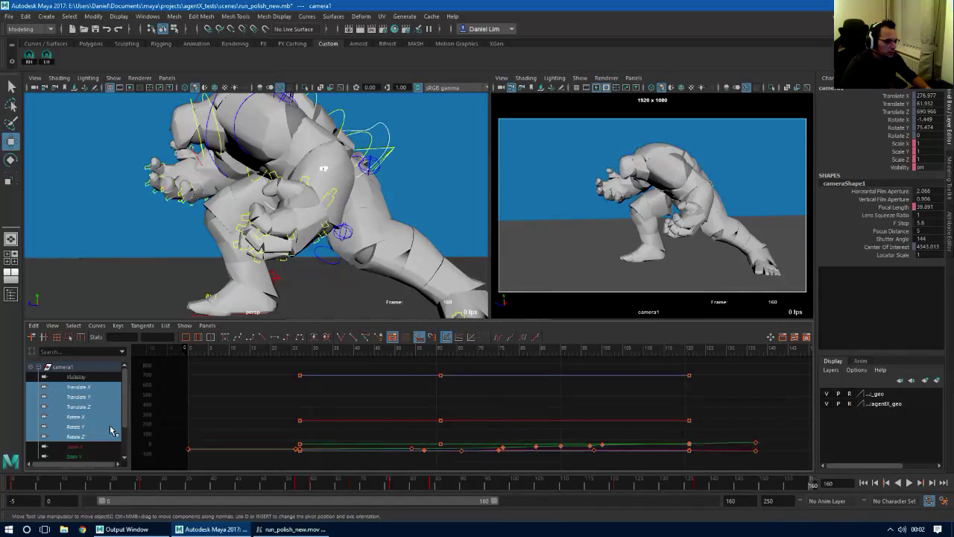
Try raising camera1's Rotate Y key at frame 121 to 67.148, and undo the change
middle_click_drag(711, 421, 588, 398, "alt")
right_click_drag(589, 399, 539, 383, "alt+shift")
middle_click_drag(539, 383, 519, 443, "alt")
right_click_drag(501, 412, 526, 377, "alt+shift")
middle_click_drag(524, 427, 515, 378, "alt")
right_click_drag(512, 410, 525, 444, "alt+shift")
left_click_drag(692, 489, 602, 487)
scroll(445, 402, "up", 5)
scroll(452, 393, "down", 1)
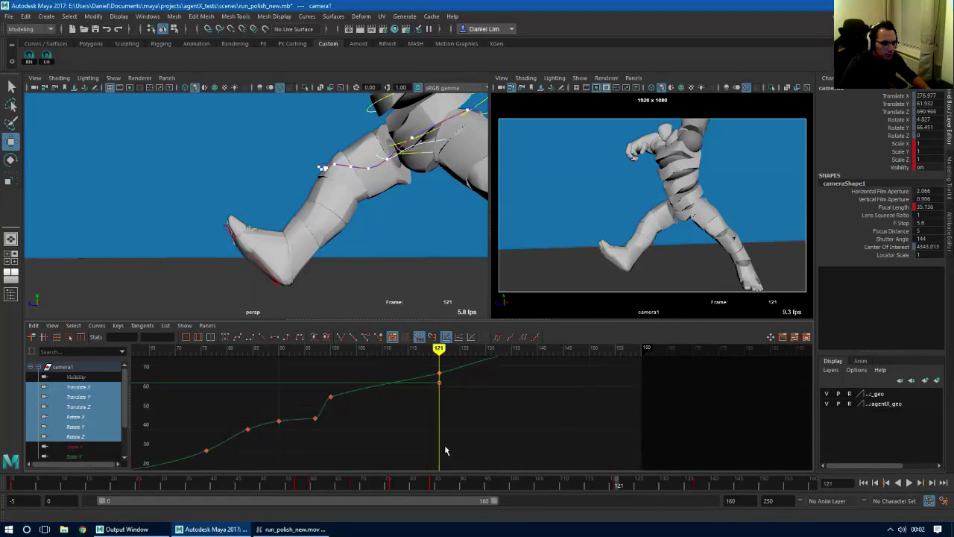
middle_click_drag(438, 370, 438, 369)
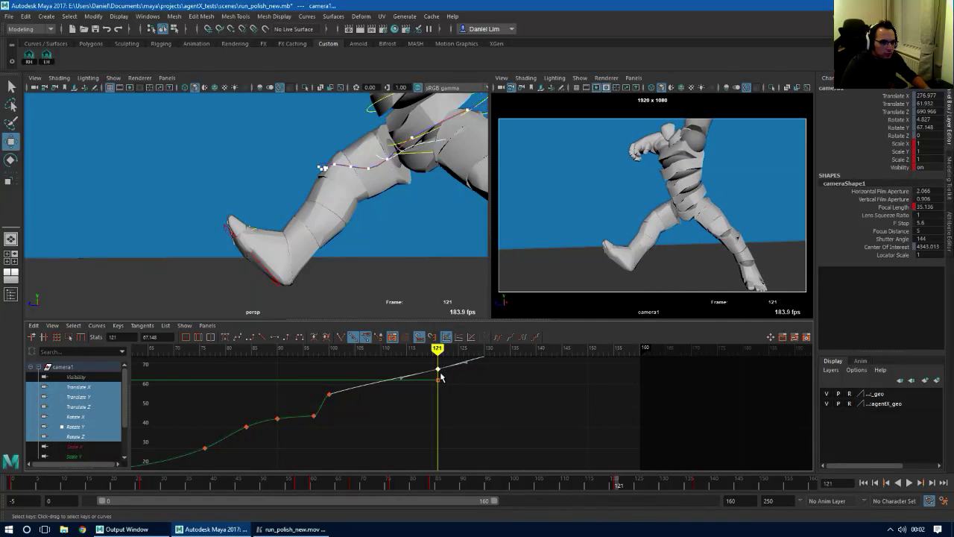
key("ctrl+z")
Display camera1's Focal Length curve and key the Focal Length at frame 160
middle_click_drag(528, 407, 509, 403, "alt")
right_click_drag(510, 404, 527, 426, "alt+shift")
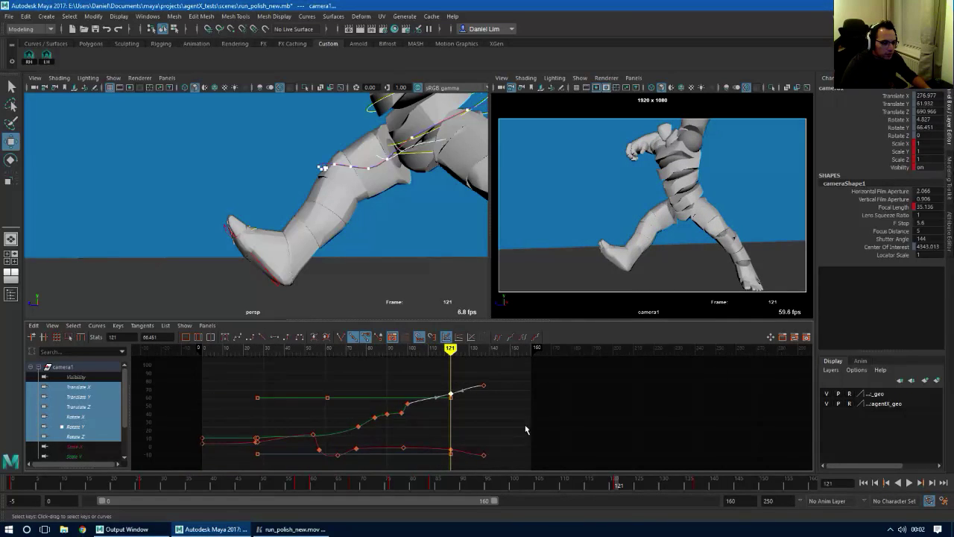
middle_click_drag(525, 464, 483, 442, "alt")
scroll(485, 413, "up", 2)
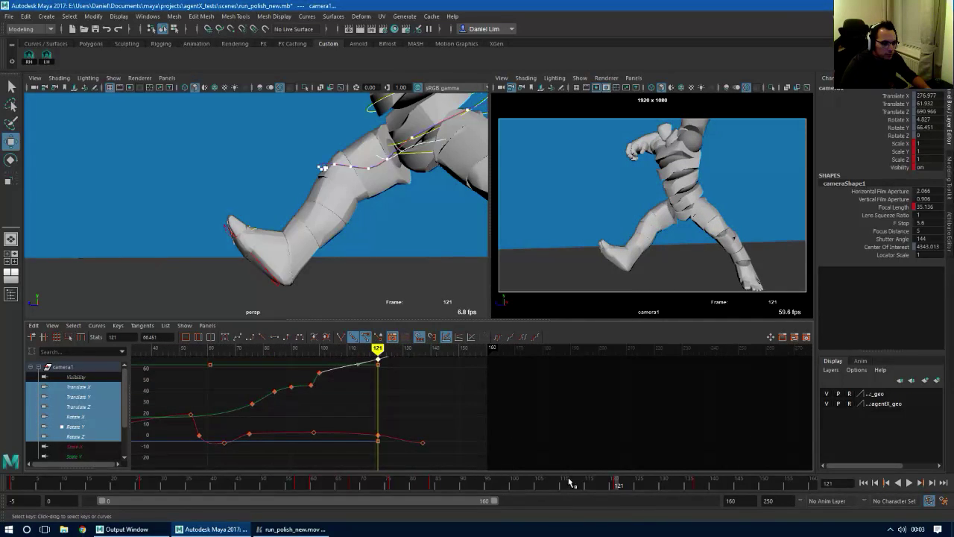
left_click_drag(522, 484, 828, 490)
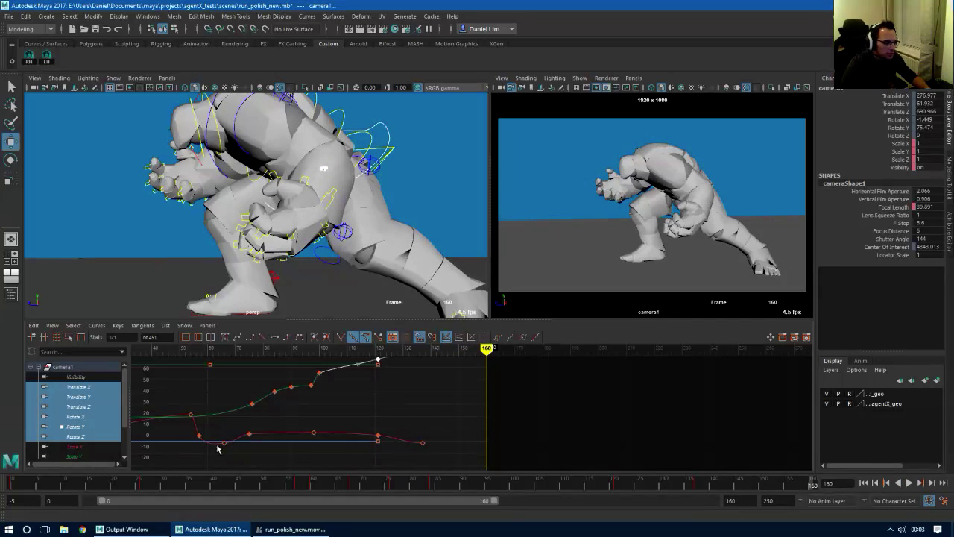
left_click_drag(129, 415, 130, 437)
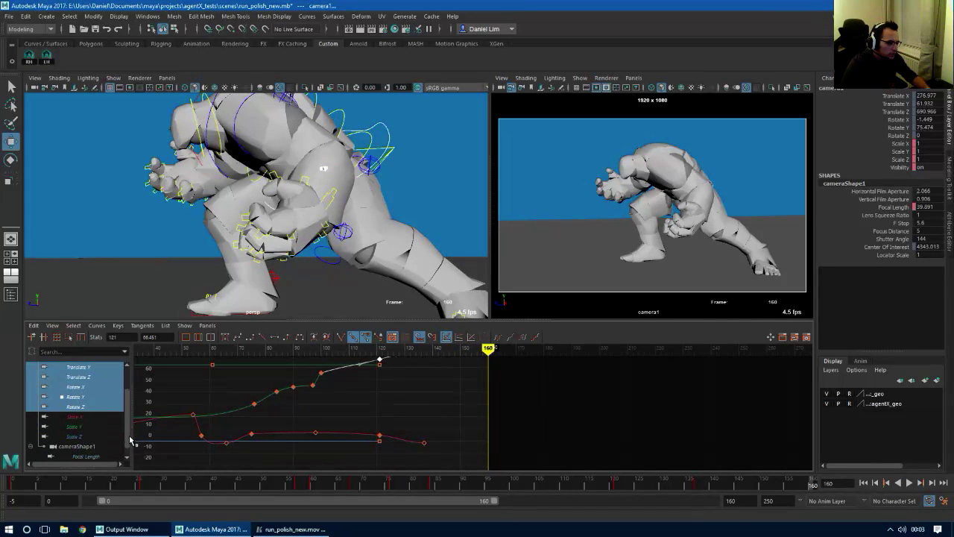
left_click(112, 447)
key("f")
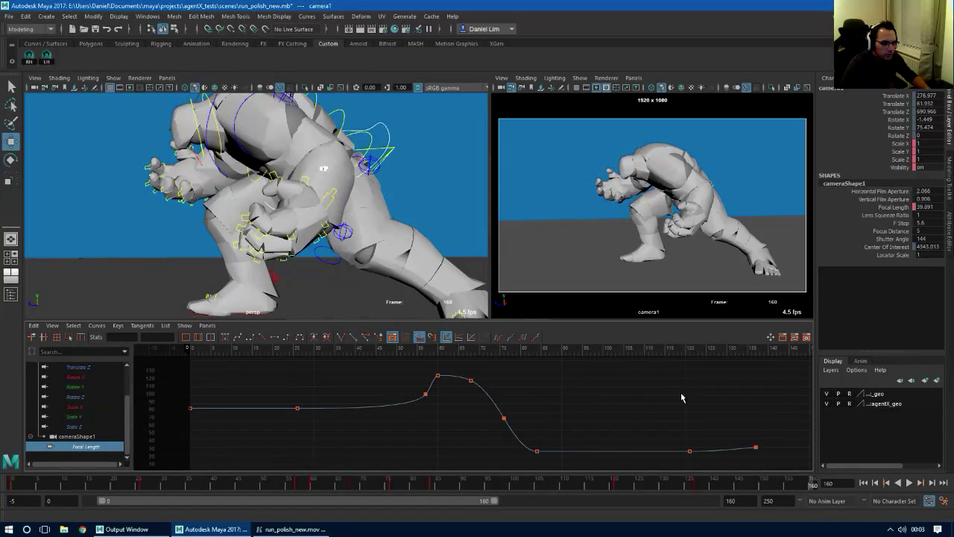
middle_click_drag(733, 393, 397, 389, "alt")
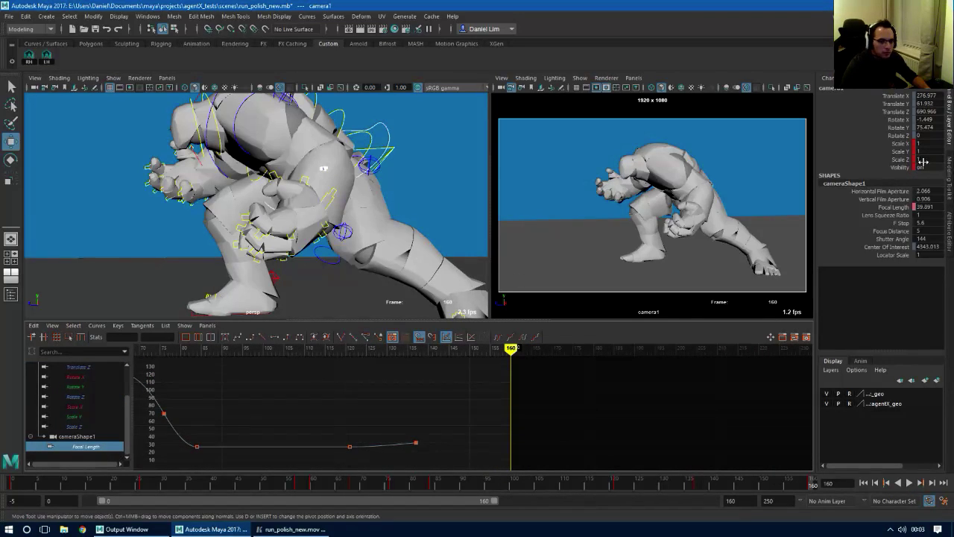
right_click(900, 212)
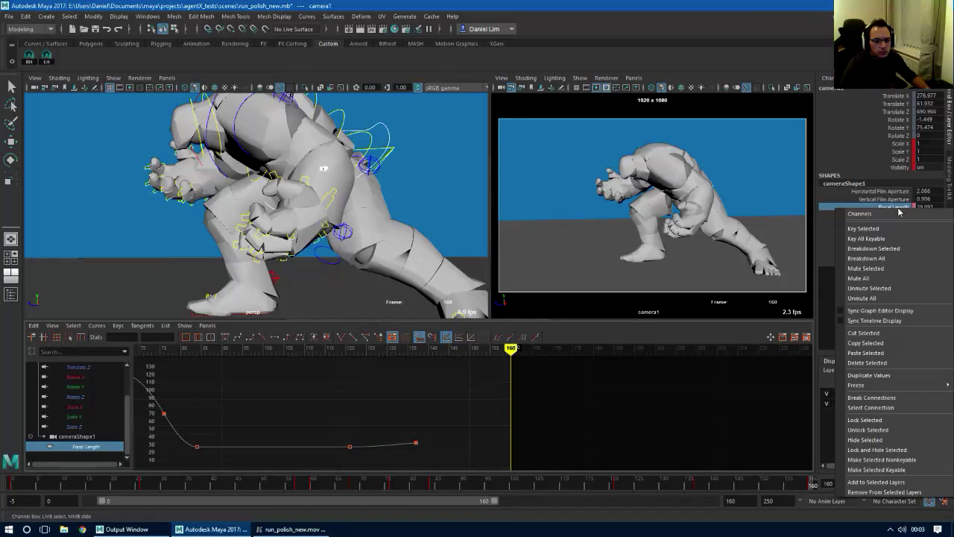
left_click(895, 229)
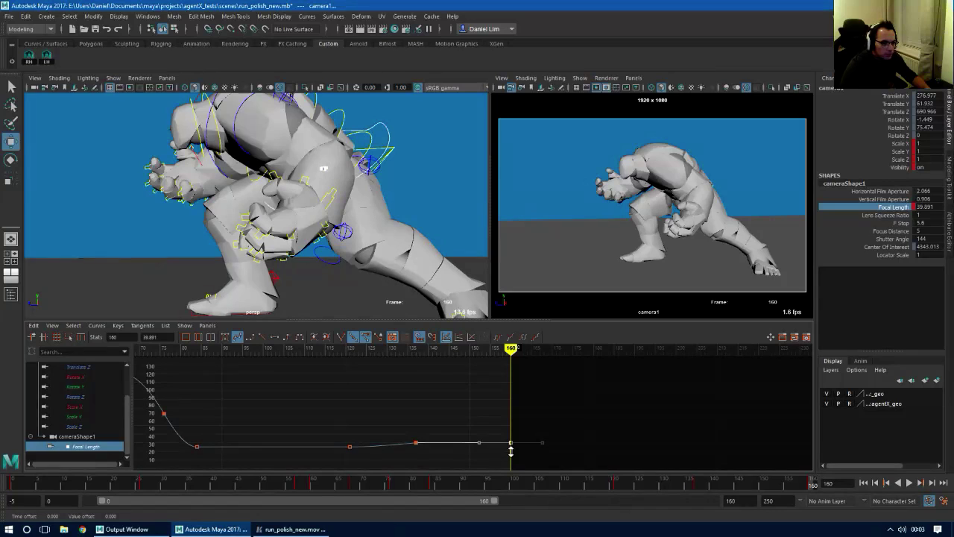
Raise the Focal Length key at frame 160 to 43.914 and flatten its tangents
middle_click_drag(511, 452, 512, 448, "shift")
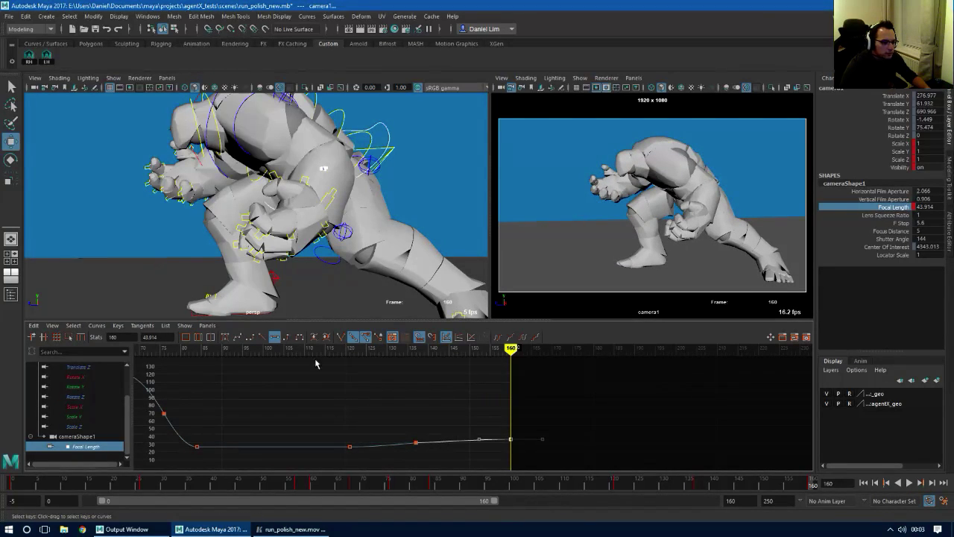
right_click_drag(484, 450, 454, 443, "alt")
middle_click_drag(473, 449, 477, 413, "alt")
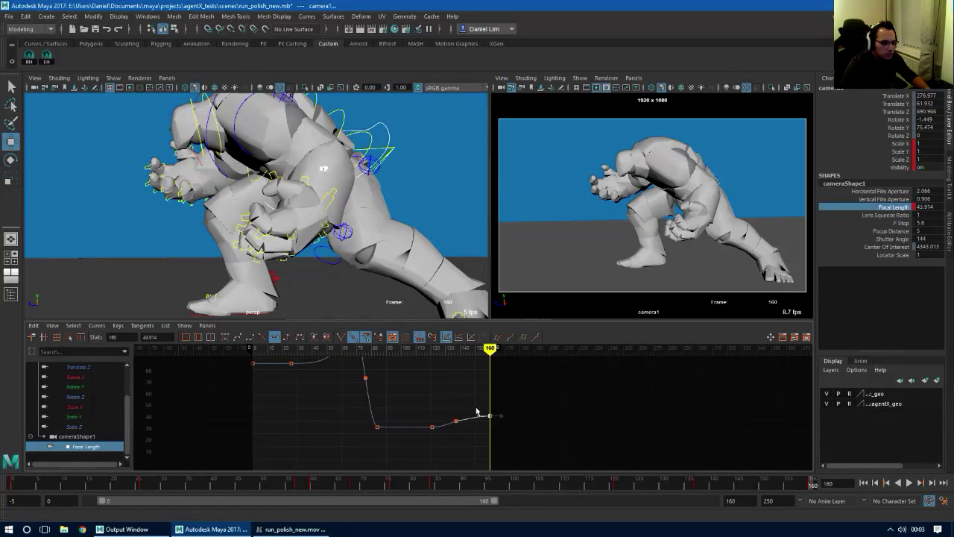
right_click_drag(477, 413, 488, 447, "alt")
Adjust the tangent of the Focal Length key at frame 137 and lower the frame 160 key to 42.061
key("comma")
key("comma")
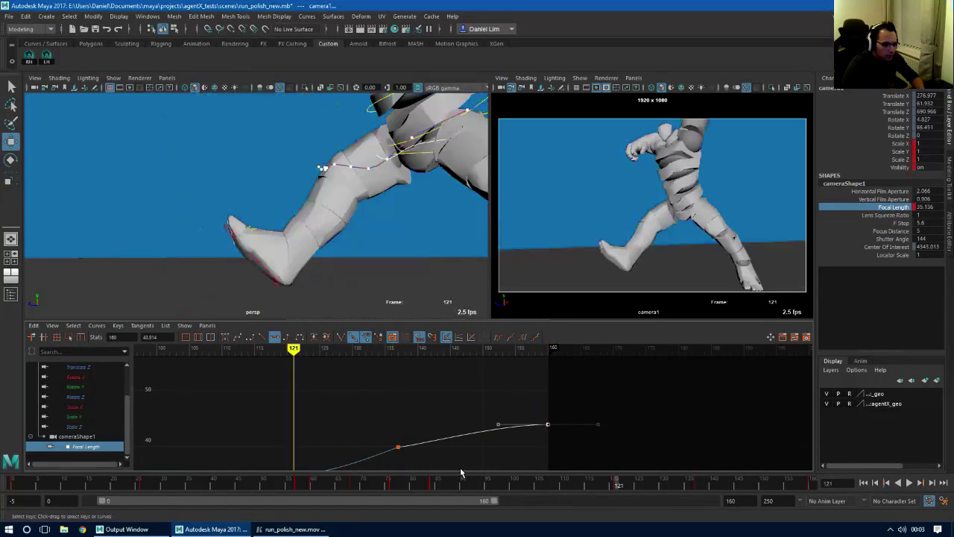
key("period")
left_click_drag(389, 423, 405, 445)
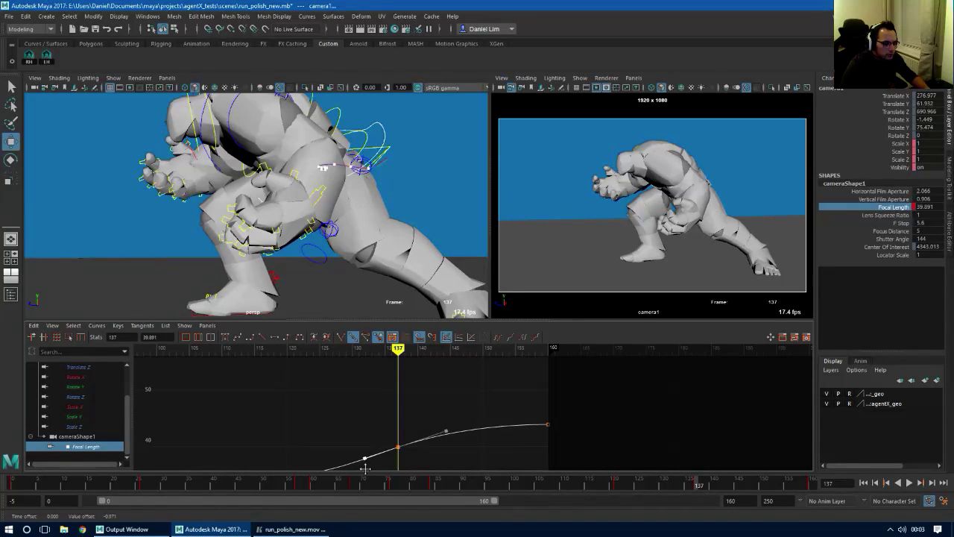
mouse_move(696, 485)
left_mouse_down()
mouse_move(598, 486)
mouse_move(812, 487)
left_mouse_up()
middle_click_drag(553, 427, 577, 426, "alt")
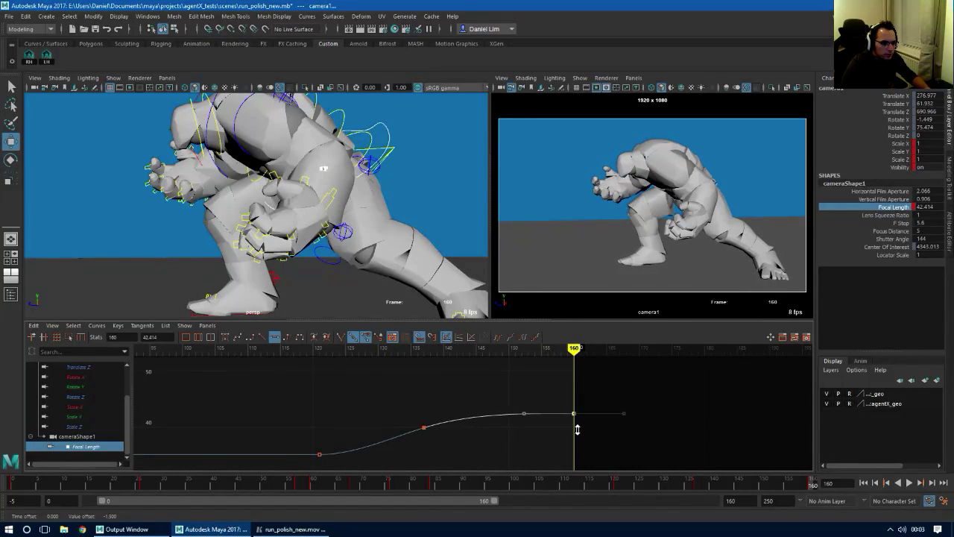
Scrub back through the run and play the animation from the start to check the camera zoom
left_click_drag(605, 488, 557, 487)
right_click(522, 489)
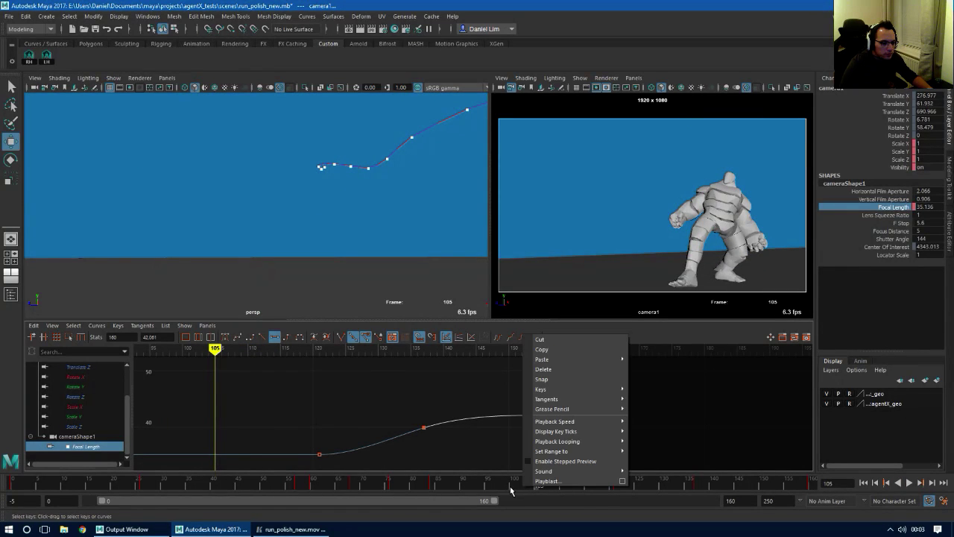
left_click(509, 485)
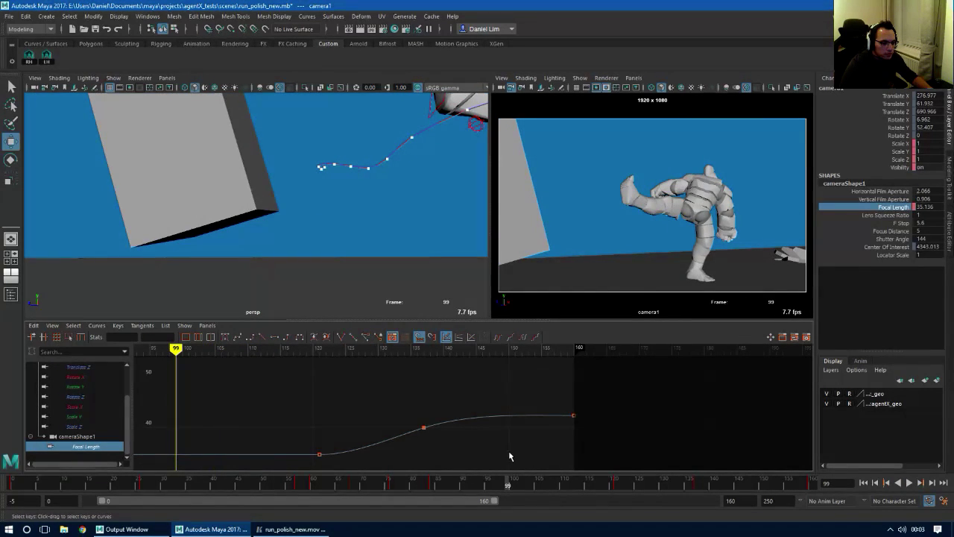
scroll(445, 444, "down", 4)
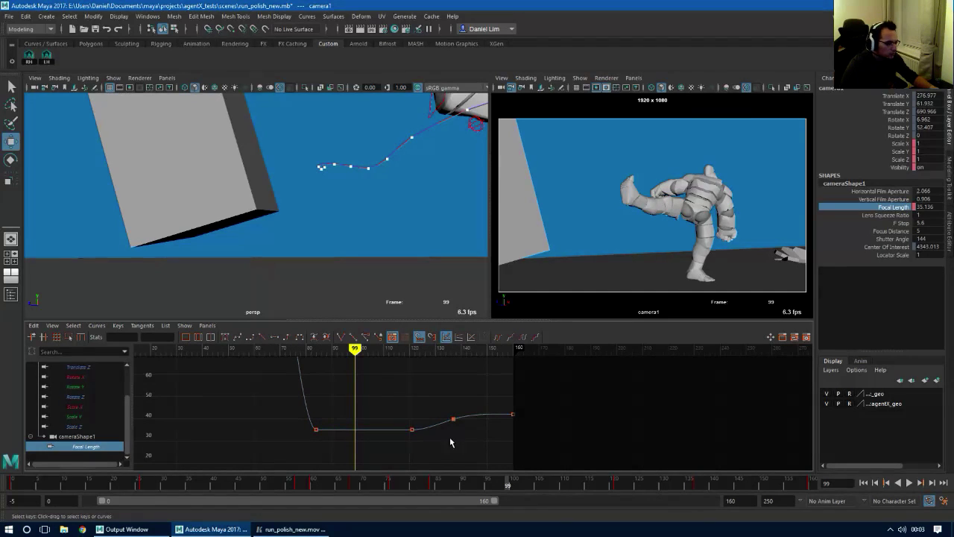
left_click(864, 483)
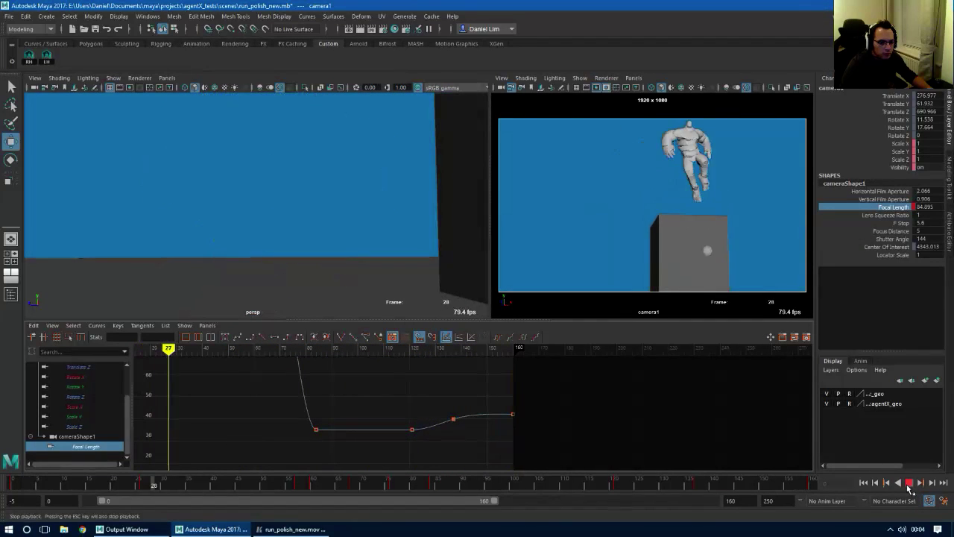
Lower the Focal Length key at frame 160 to 41.325 and raise the outgoing tangent of the frame 137 key slightly
right_click_drag(487, 433, 507, 440, "alt")
left_click_drag(571, 403, 606, 436)
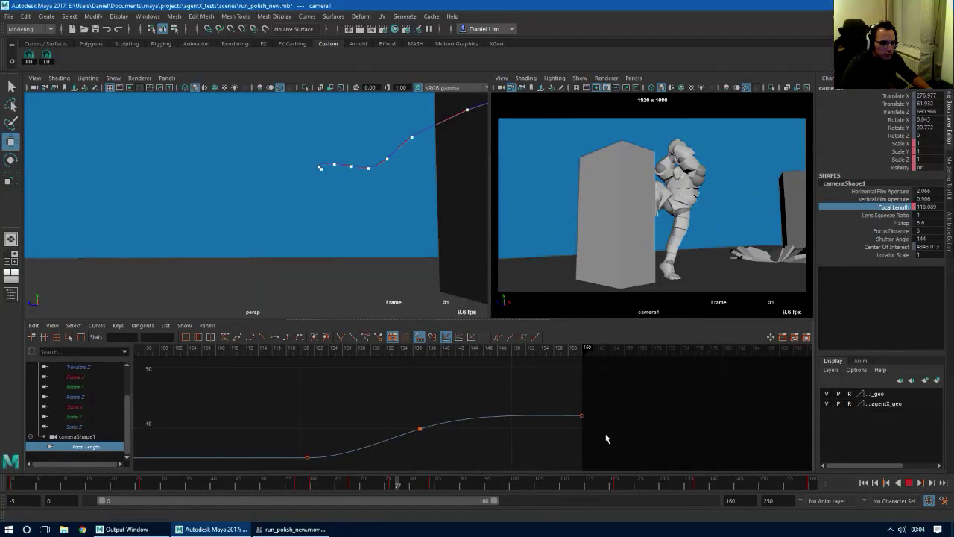
middle_click_drag(579, 431, 579, 434, "shift")
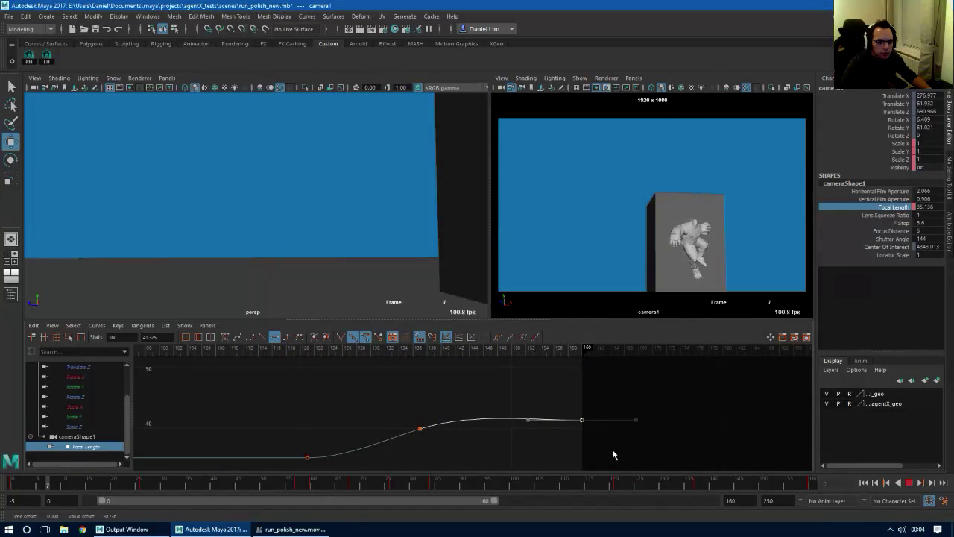
left_click_drag(411, 420, 429, 438)
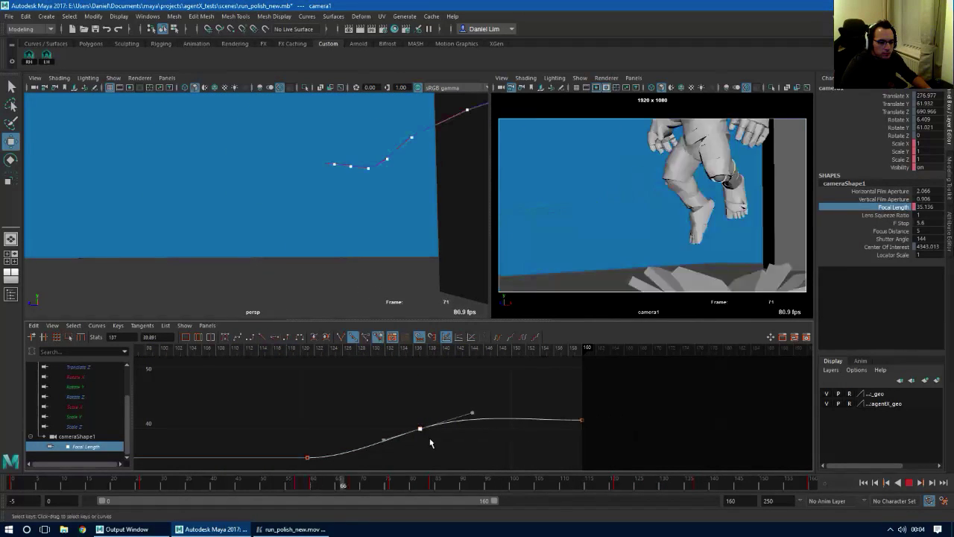
left_click_drag(461, 406, 480, 421)
middle_click_drag(480, 424, 480, 423)
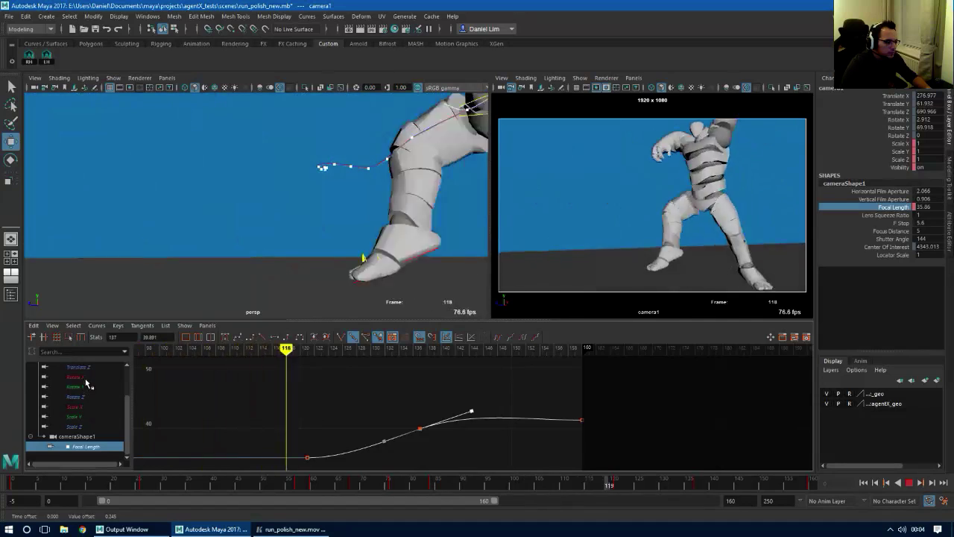
Display camera1's Rotate X, Y and Z curves and examine their keys toward the end of the range
left_click_drag(86, 379, 93, 397)
key("a")
middle_click_drag(650, 418, 482, 416, "alt")
middle_click_drag(591, 420, 457, 415, "alt")
right_click_drag(518, 418, 470, 419, "alt+shift")
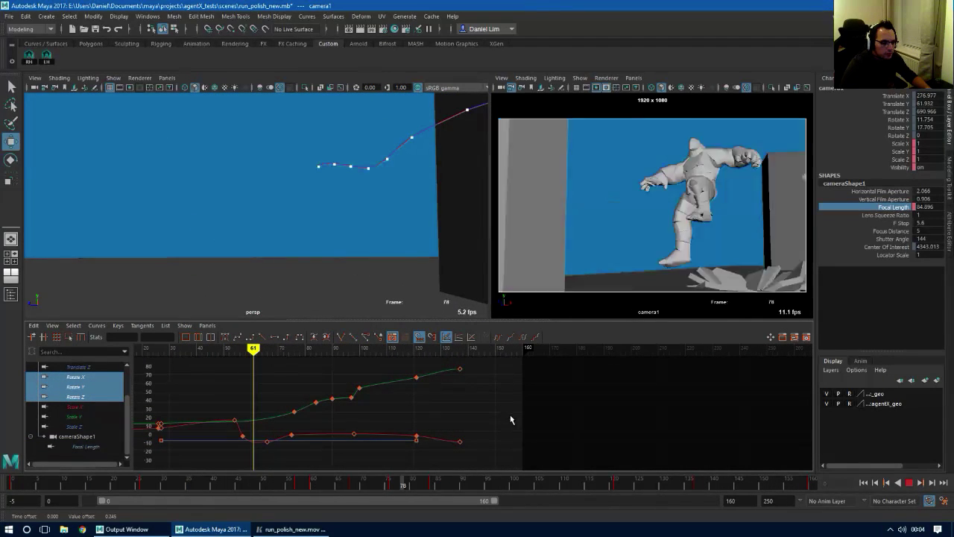
Stop the playback, switch to the personal custom hotkey set in the Hotkey Editor and save the change
left_click(910, 484)
left_click(98, 17)
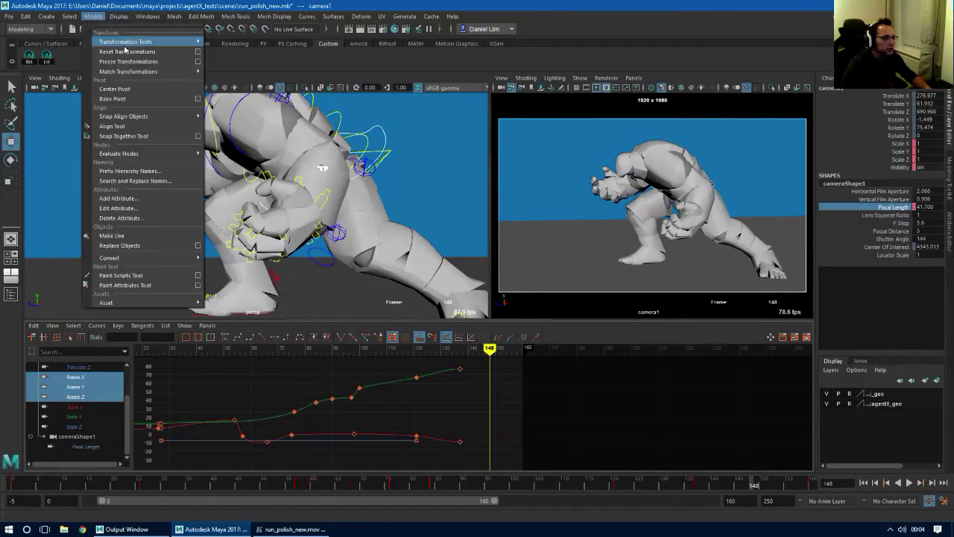
mouse_move(152, 17)
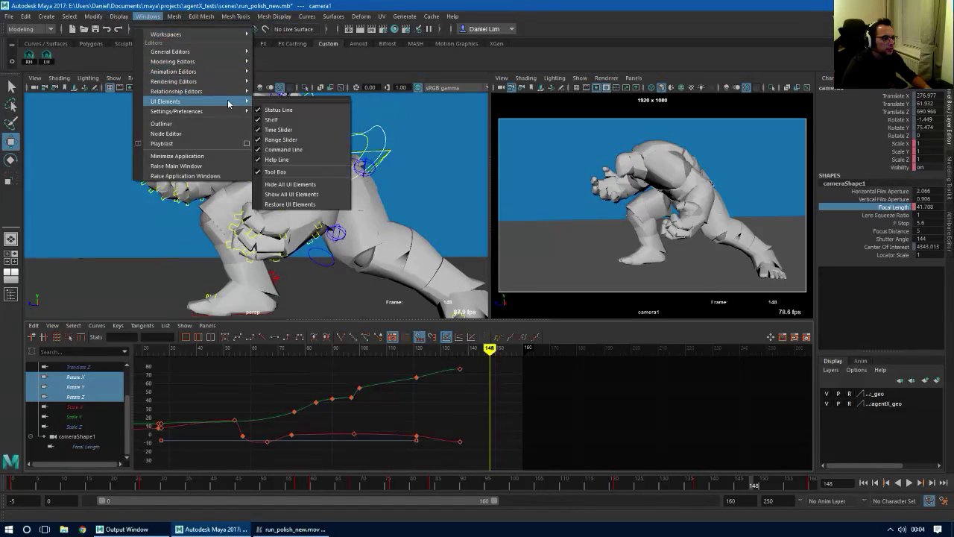
mouse_move(206, 72)
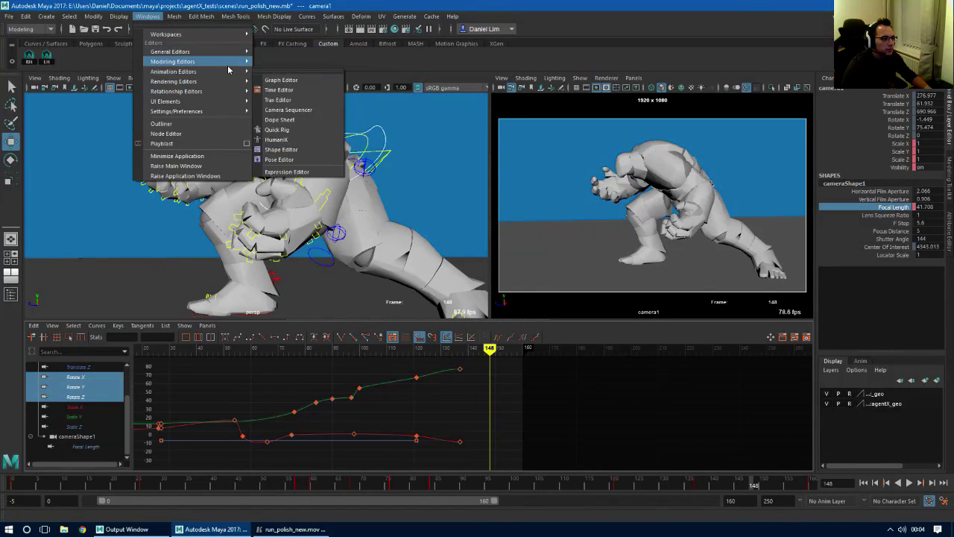
mouse_move(247, 113)
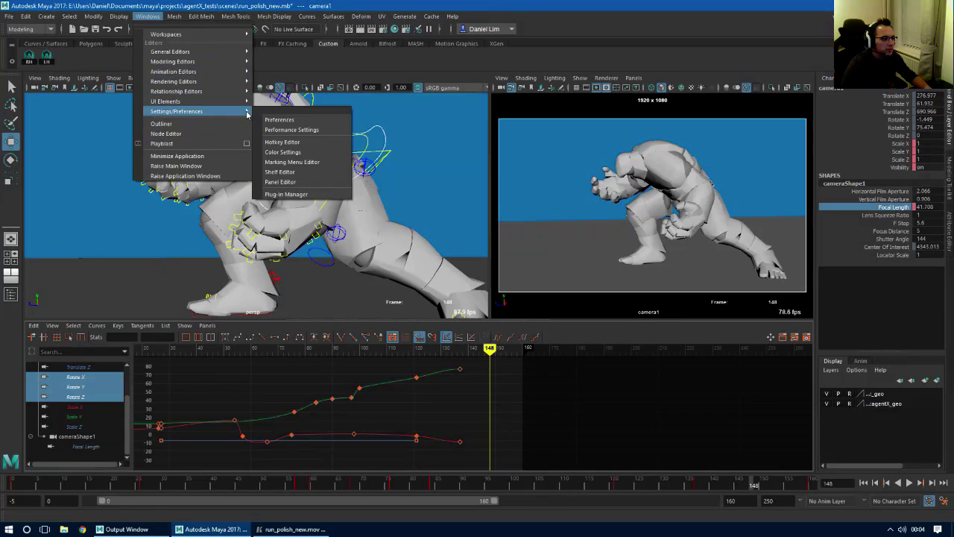
left_click(294, 142)
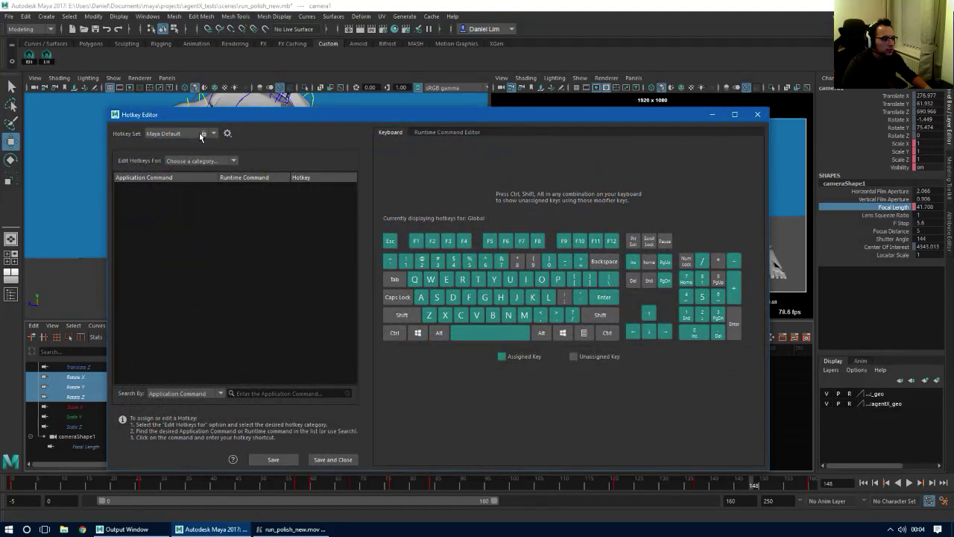
left_click(202, 134)
left_click(194, 156)
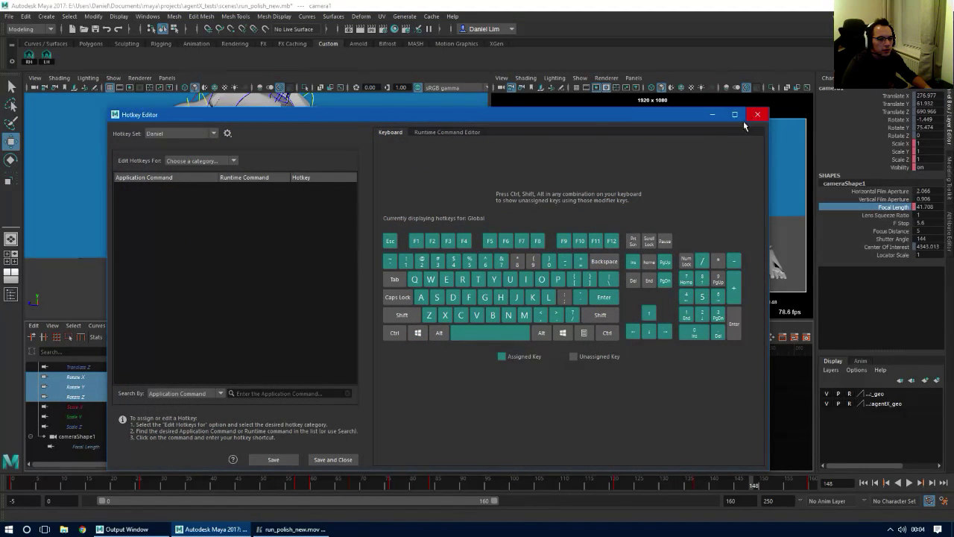
left_click(328, 459)
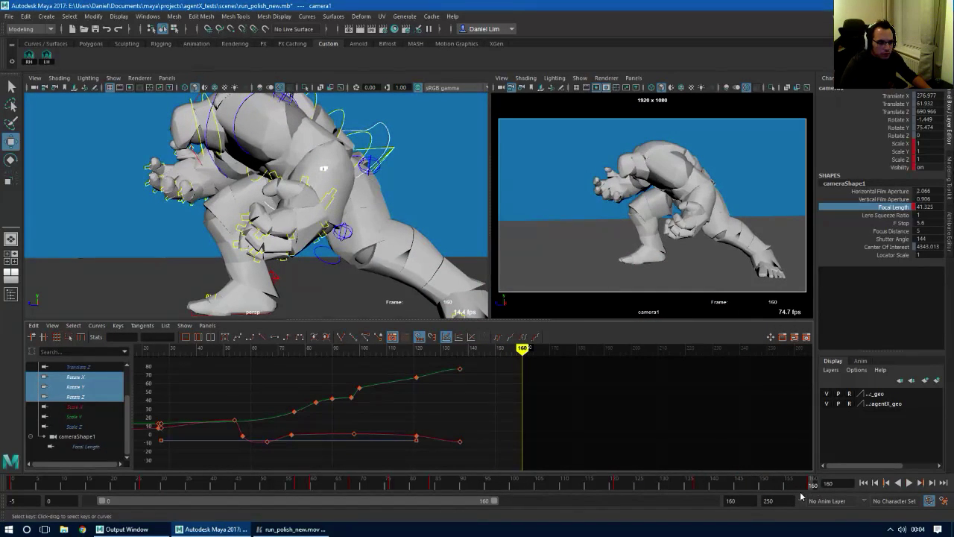
At frame 160, unlock camera1's Translate and Rotate X, Y and Z channels and key them
right_click_drag(661, 421, 636, 426, "alt")
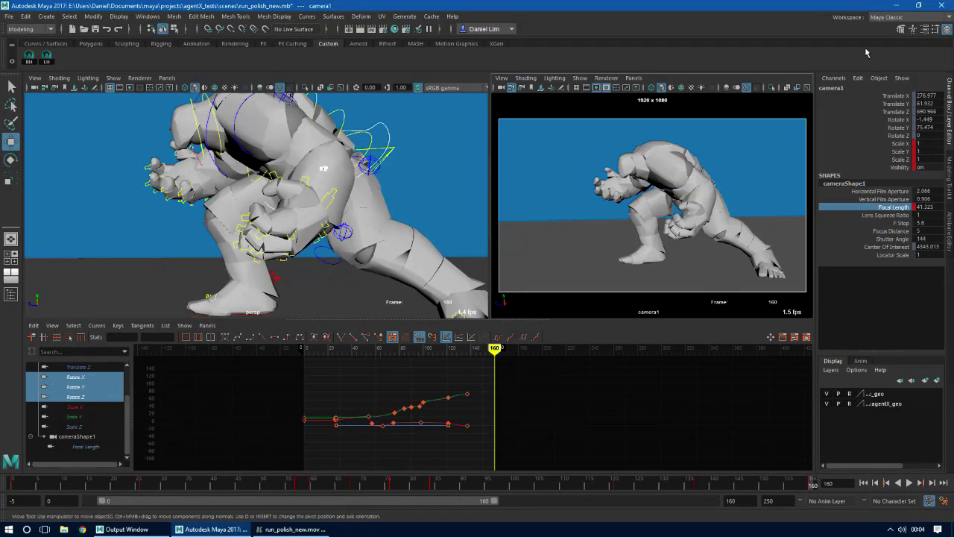
left_click_drag(903, 96, 899, 137)
right_click(899, 139)
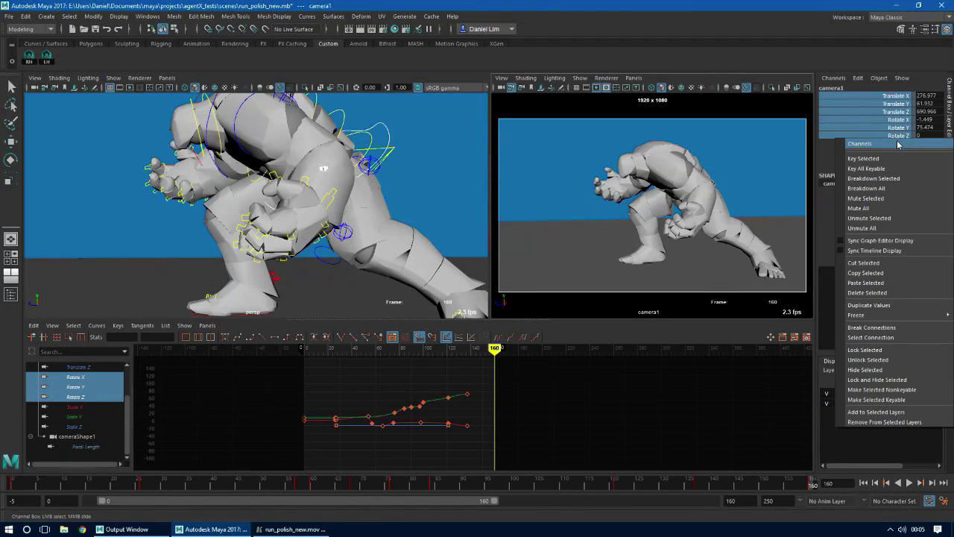
left_click(885, 361)
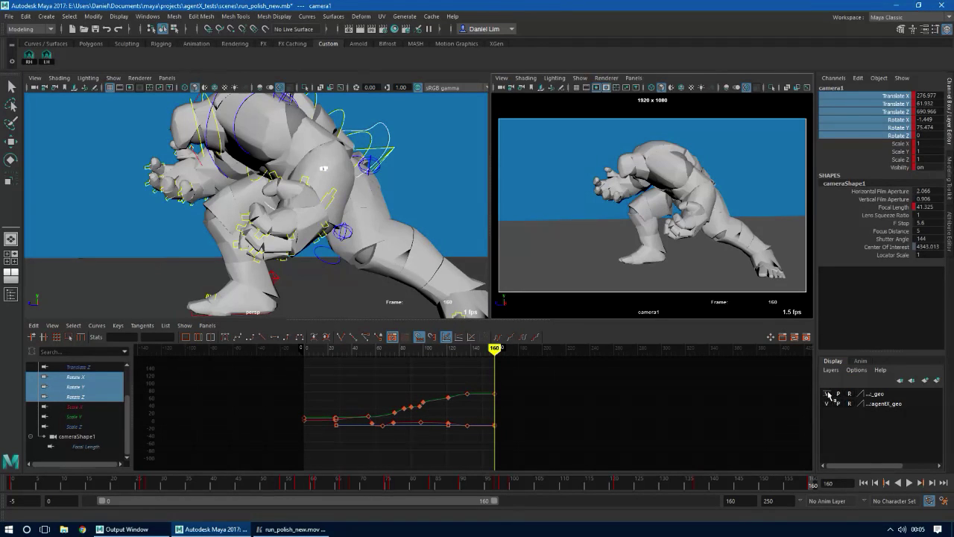
Raise camera1's Rotate Y key at frame 160 to 75.992 in the Graph Editor
right_click_drag(490, 409, 509, 411, "alt")
middle_click_drag(509, 386, 507, 430, "alt")
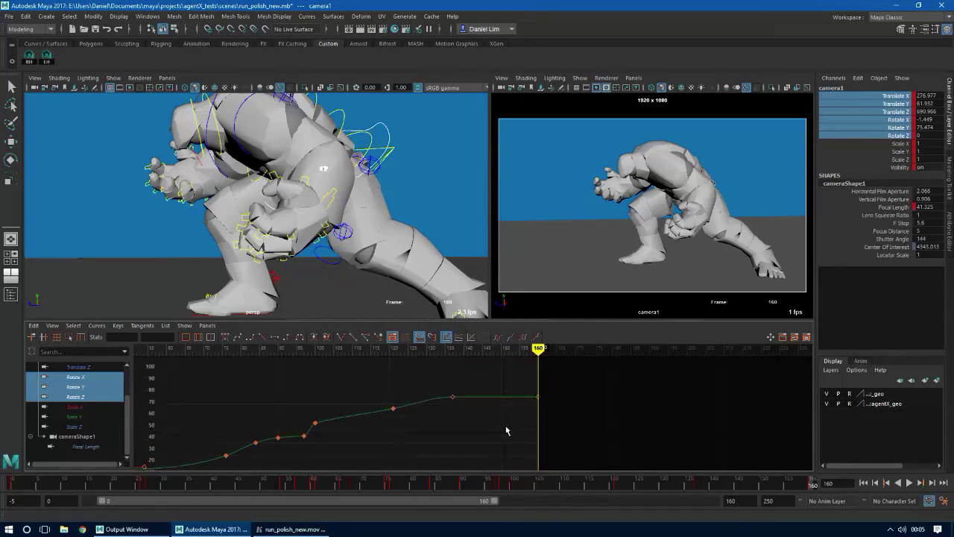
right_click_drag(520, 411, 526, 410, "alt")
left_click_drag(559, 378, 581, 399)
key("w")
middle_click_drag(569, 402, 565, 404, "shift")
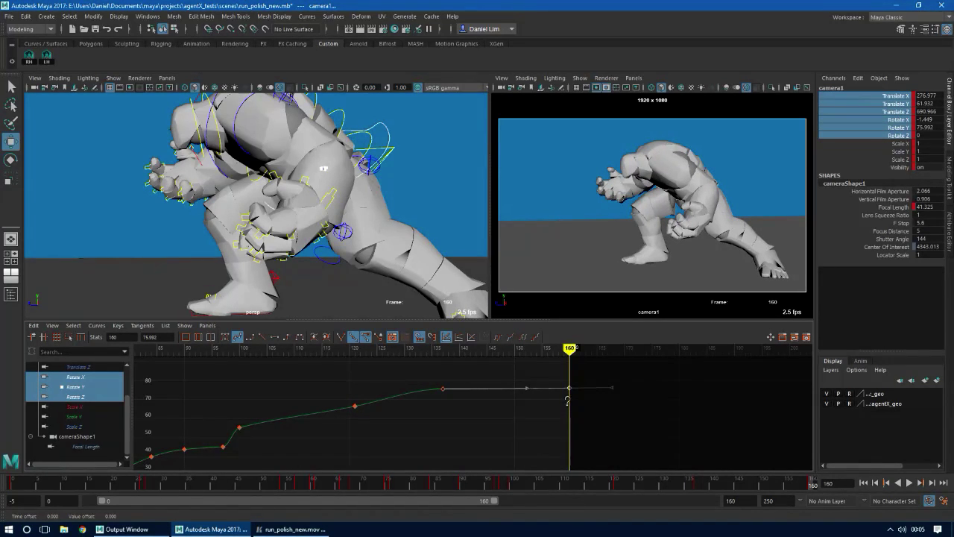
Frame the end of the Rotate Y curve and give its frame 160 key a flat tangent
left_click_drag(495, 371, 403, 366)
key("f")
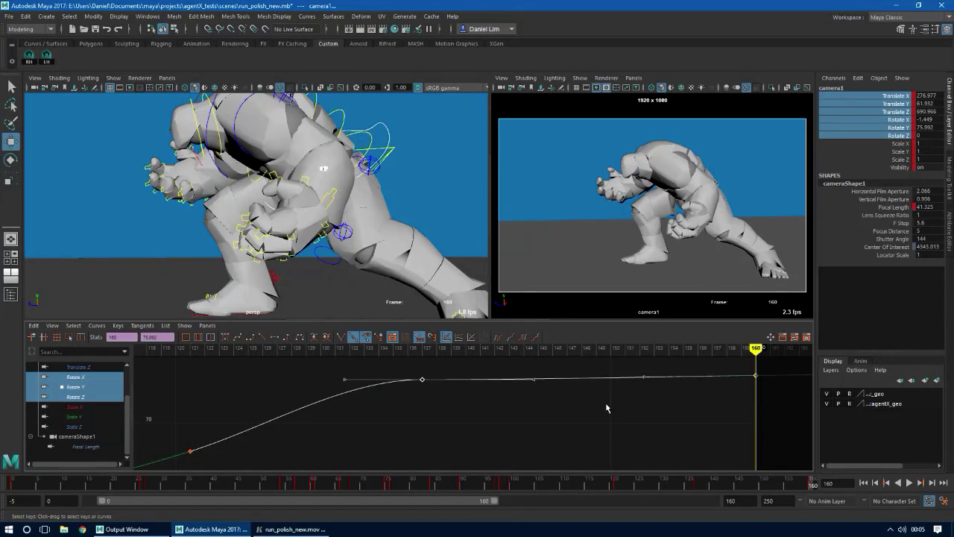
left_click(606, 404)
left_click_drag(766, 387, 763, 387)
left_click(755, 375)
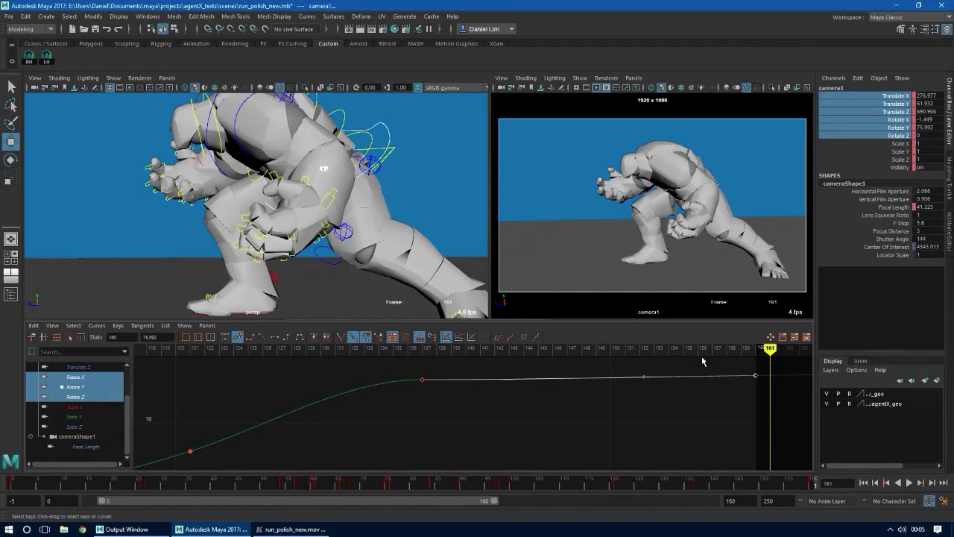
left_click(276, 338)
left_click(625, 403)
left_click_drag(398, 362, 430, 388)
left_click(328, 371)
left_click(226, 339)
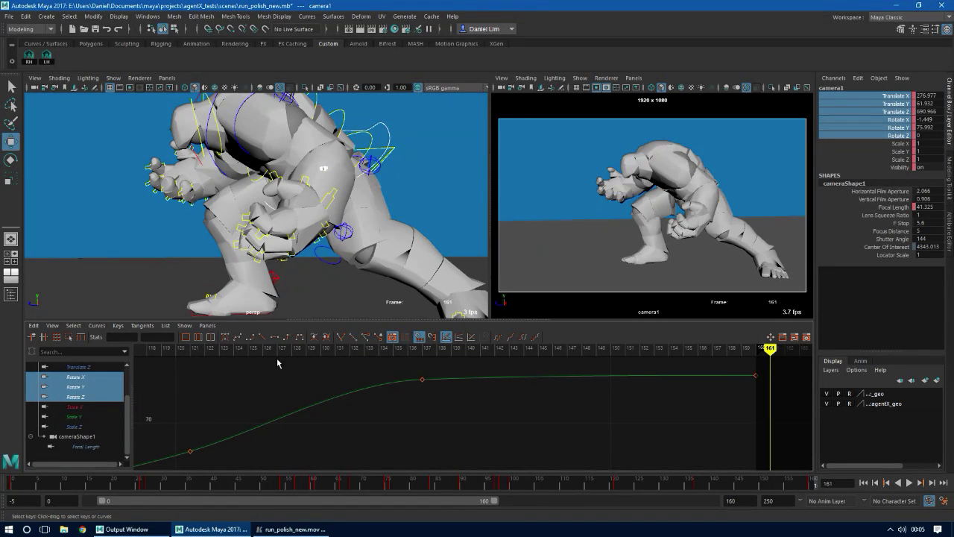
key("ctrl+z")
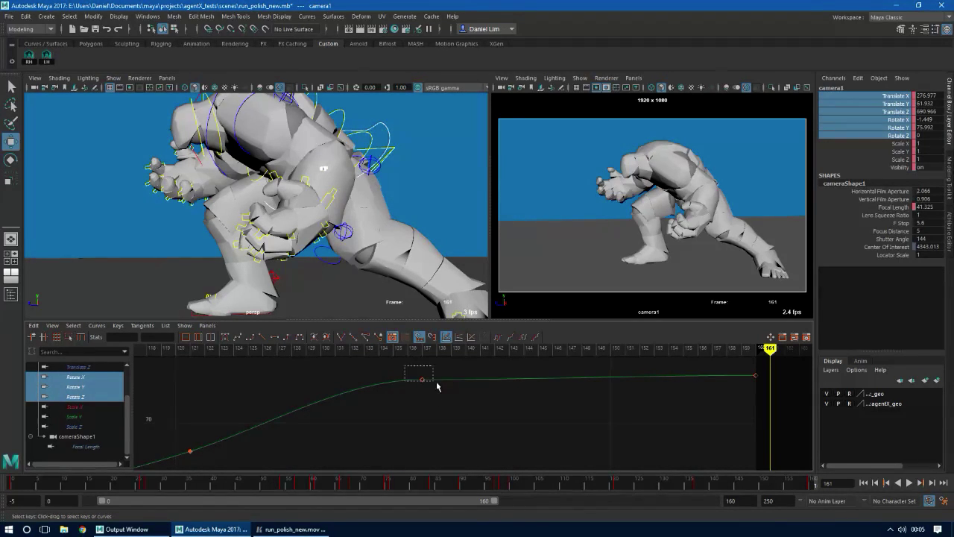
Set the Rotate Y key at frame 137 to auto tangents and scrub through the end of the shot
left_click_drag(437, 383, 437, 385)
left_click(223, 339)
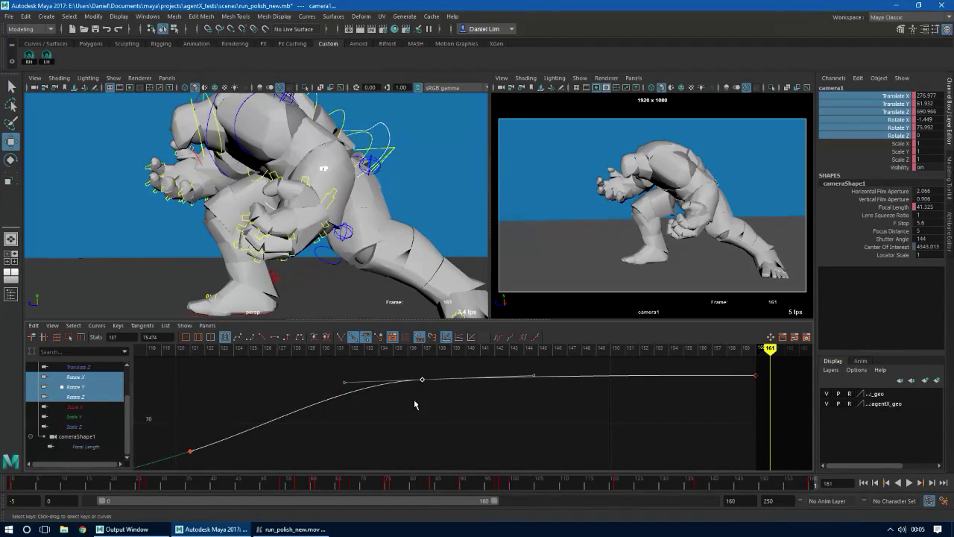
left_click_drag(397, 348, 773, 352)
Look over the end of the rotation curves, isolate camera1's Rotate Z curve and examine its keys up to frame 160
right_click_drag(737, 384, 705, 409, "alt")
right_click_drag(597, 409, 594, 450, "alt+shift")
middle_click_drag(581, 431, 599, 350, "alt")
middle_click_drag(598, 411, 596, 434, "alt")
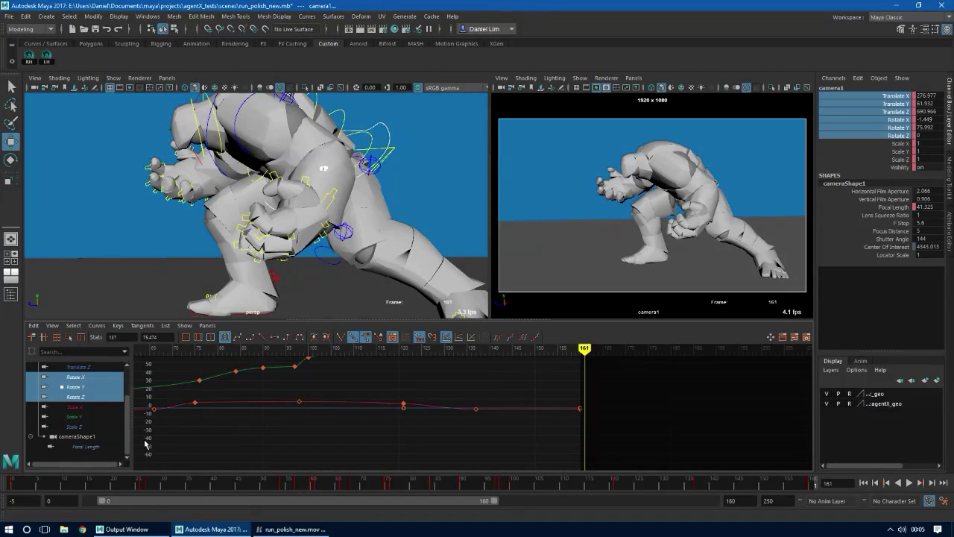
left_click(85, 390)
left_click(90, 397)
key("f")
middle_click_drag(705, 415, 571, 404, "alt")
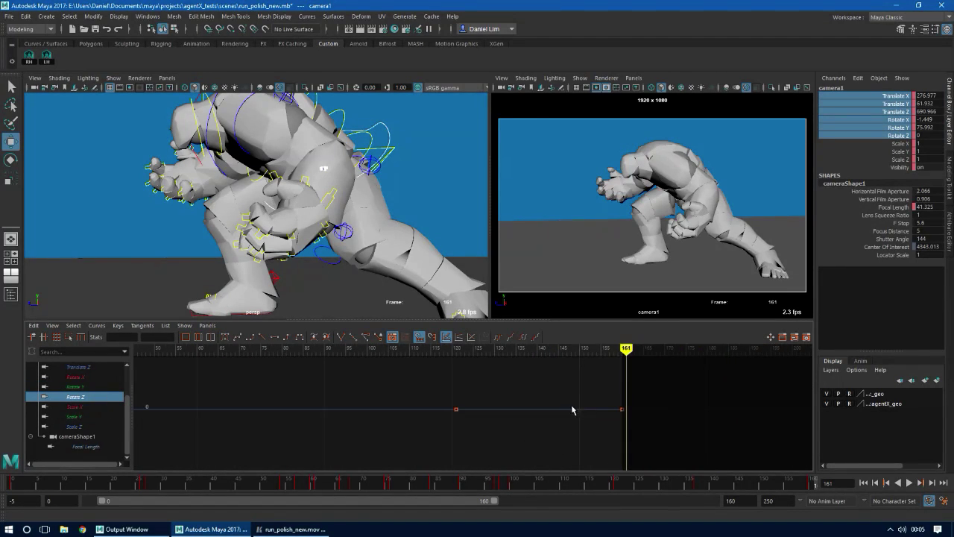
mouse_move(633, 382)
right_mouse_down("alt")
mouse_move(609, 386)
mouse_move(619, 387)
right_mouse_up("alt")
right_click_drag(578, 439, 605, 346, "alt+shift")
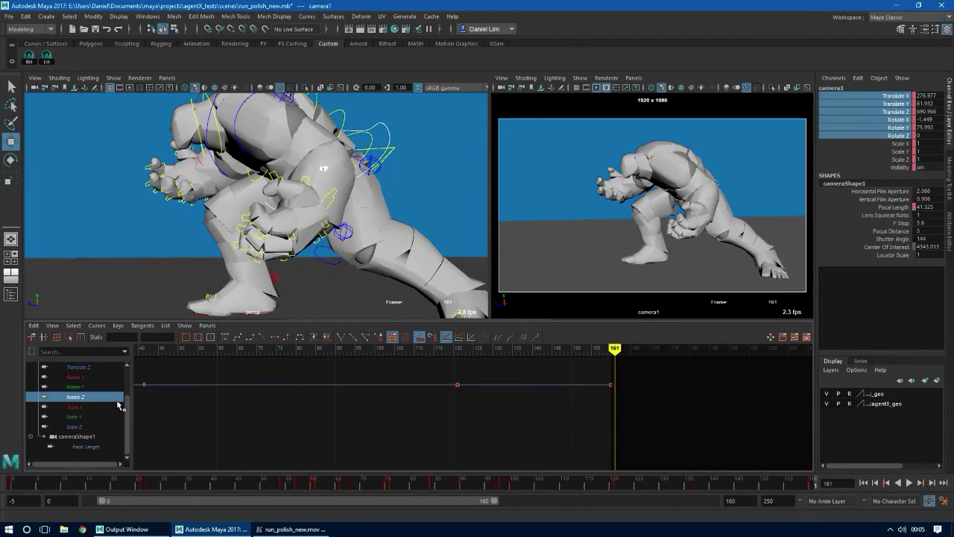
Isolate camera1's Rotate X curve and lower its frame 160 key to -1.614
left_click(97, 386)
key("f")
left_click(96, 376)
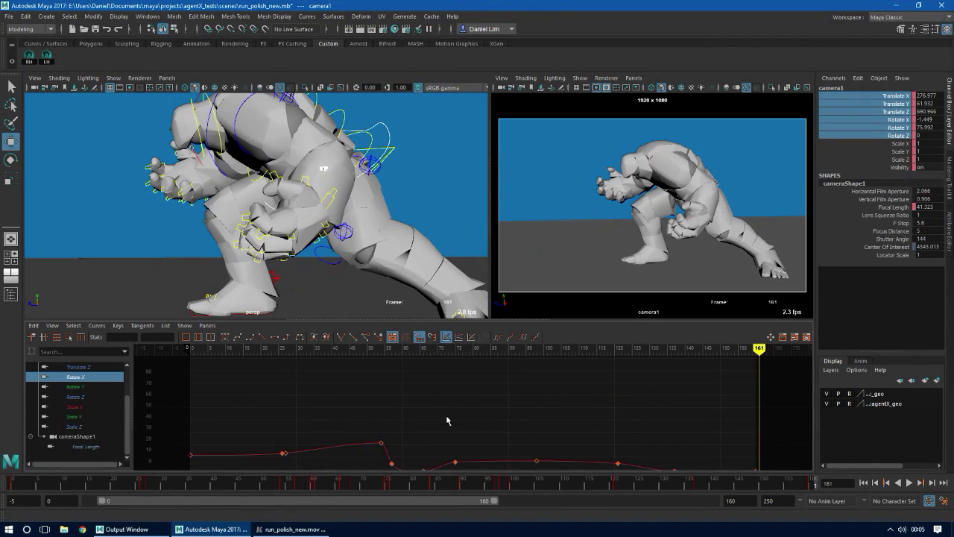
key("f")
middle_click_drag(719, 424, 548, 380, "alt")
right_click_drag(548, 380, 654, 405, "alt")
middle_click_drag(655, 406, 612, 458, "alt")
left_click_drag(634, 405, 663, 437)
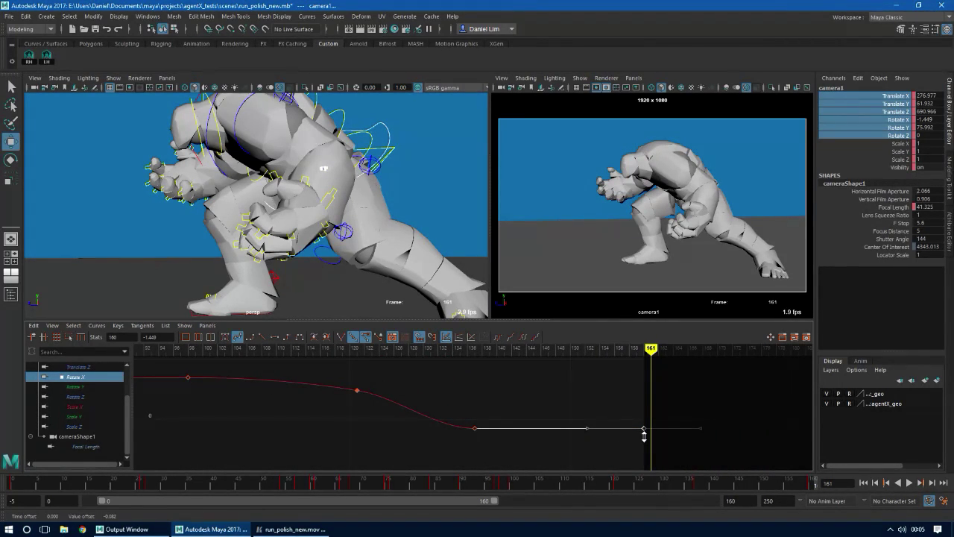
middle_click_drag(644, 437, 645, 437, "shift")
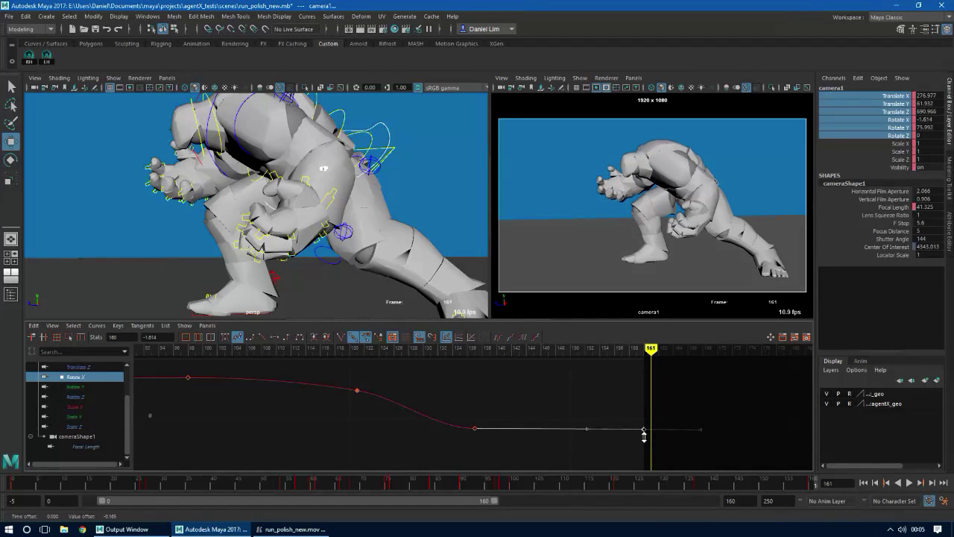
key("ctrl+z")
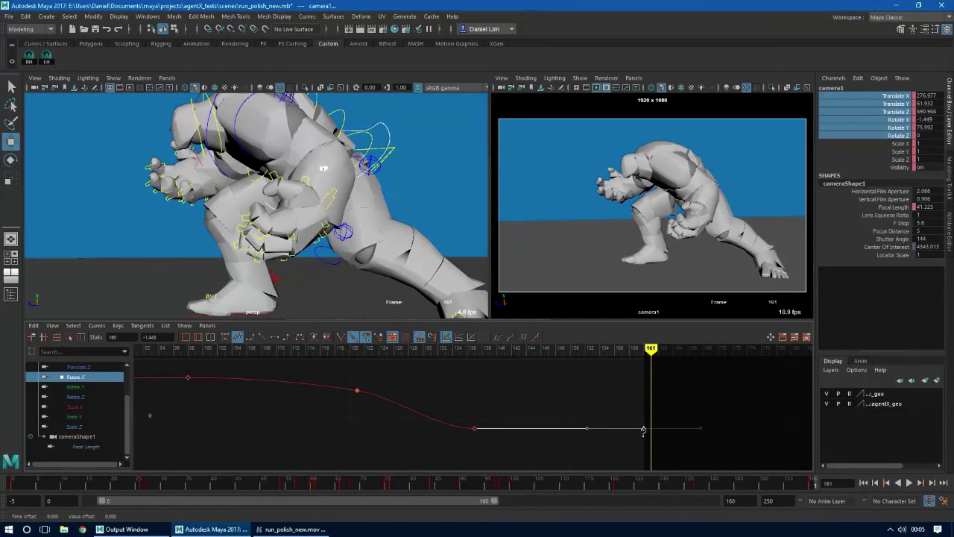
middle_click_drag(645, 438, 645, 439, "shift")
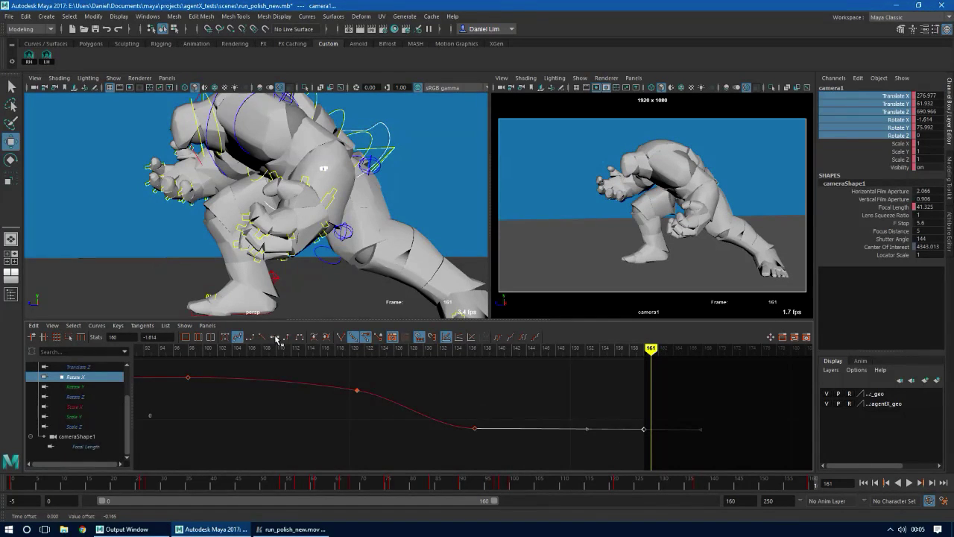
Flatten the Rotate X tangents at frames 137 and 160, tilt the frame 137 tangent downward and check frame 139
left_click_drag(448, 414, 685, 437)
key("f")
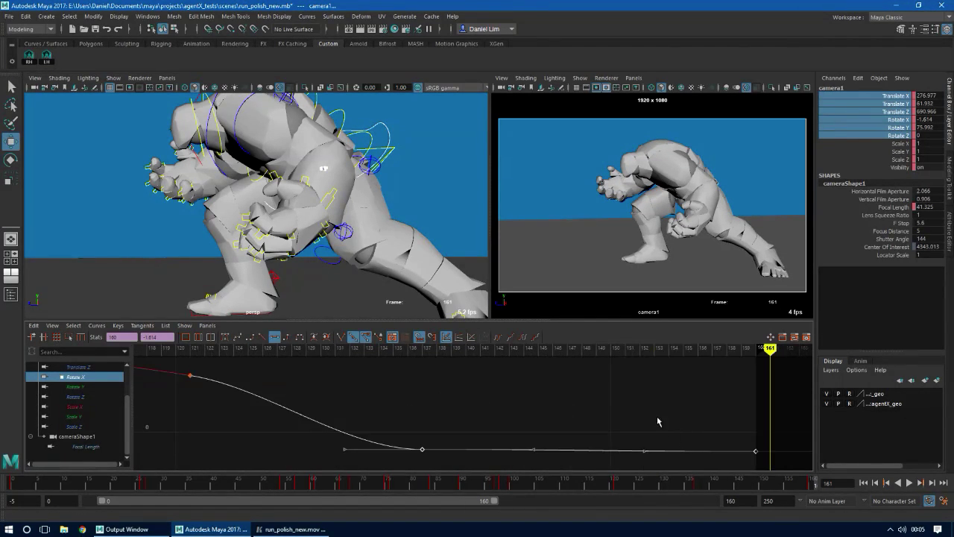
right_click_drag(658, 421, 586, 428, "alt+shift")
middle_click_drag(503, 460, 500, 433, "alt")
right_click_drag(500, 433, 559, 433, "alt")
middle_click_drag(582, 437, 535, 396, "alt")
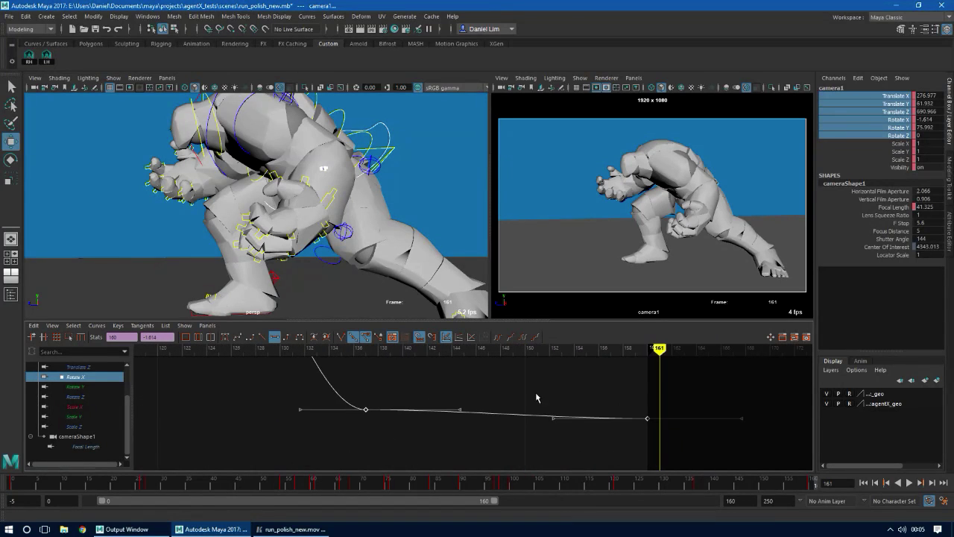
right_click_drag(535, 396, 538, 427, "alt")
left_click_drag(467, 391, 458, 418)
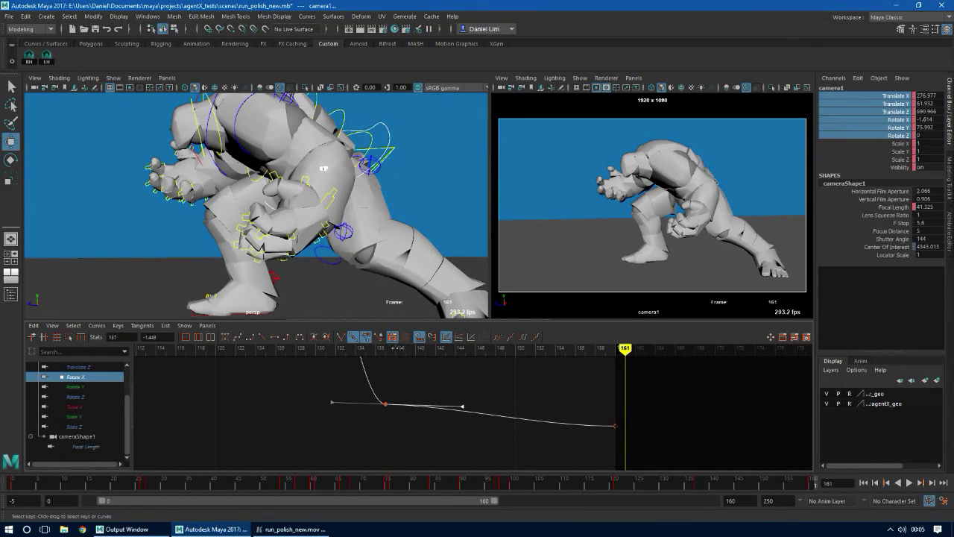
left_click(404, 348)
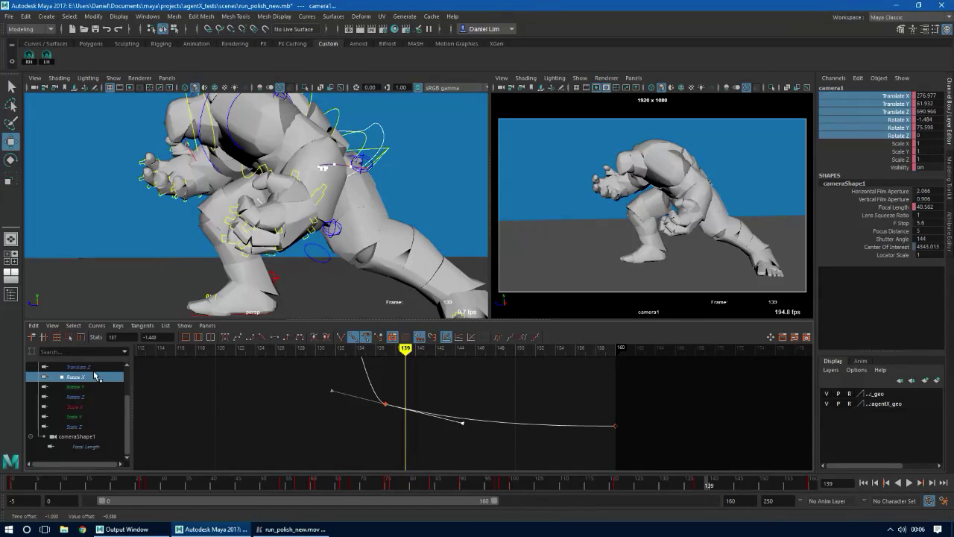
Inspect camera1's Translate Z, Y and X curves one after another for changes toward frame 160
left_click_drag(128, 405, 128, 378)
left_click(103, 408)
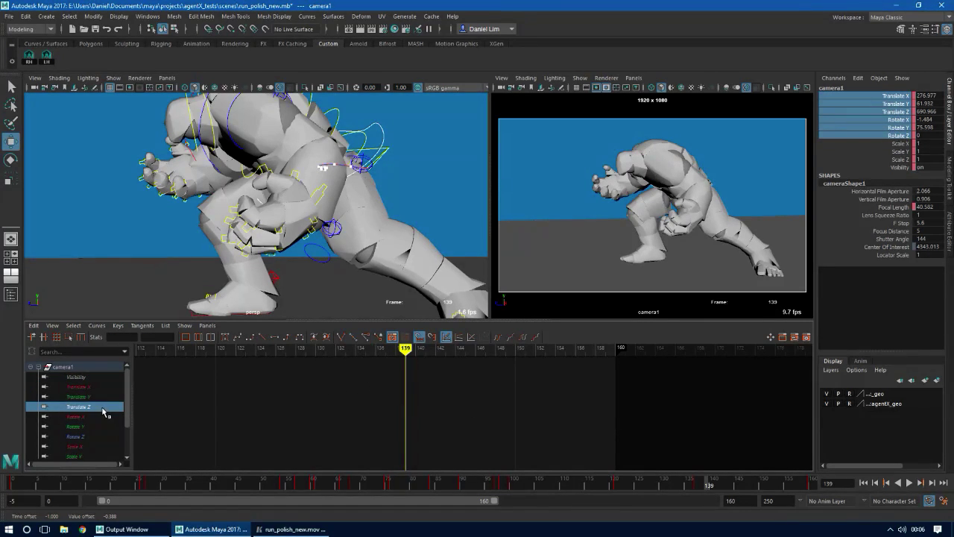
key("f")
left_click(89, 397)
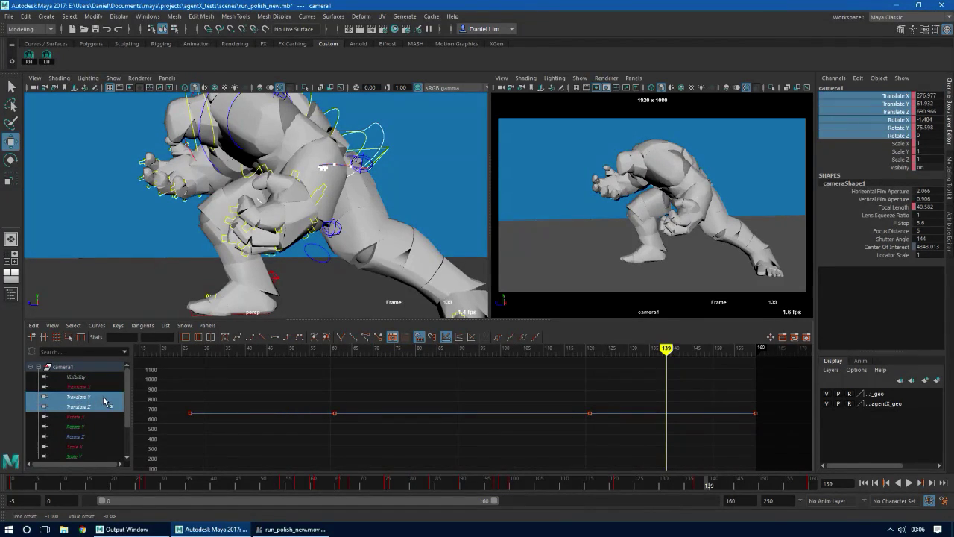
key("f")
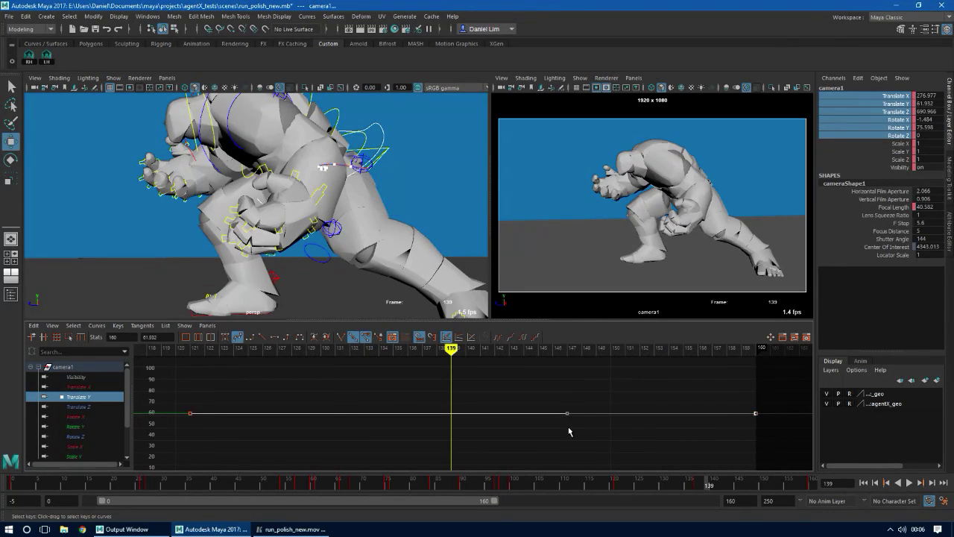
left_click(86, 387)
key("f")
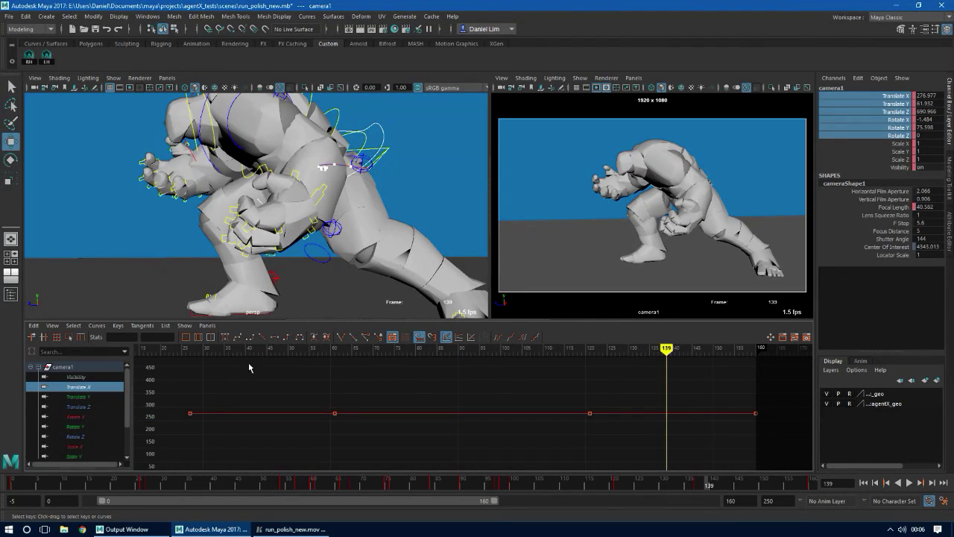
Scrub back through the timeline, play the animation to review the camera move and bring the Focal Length channel into reach
left_click_drag(506, 483, 228, 478)
key("alt+v")
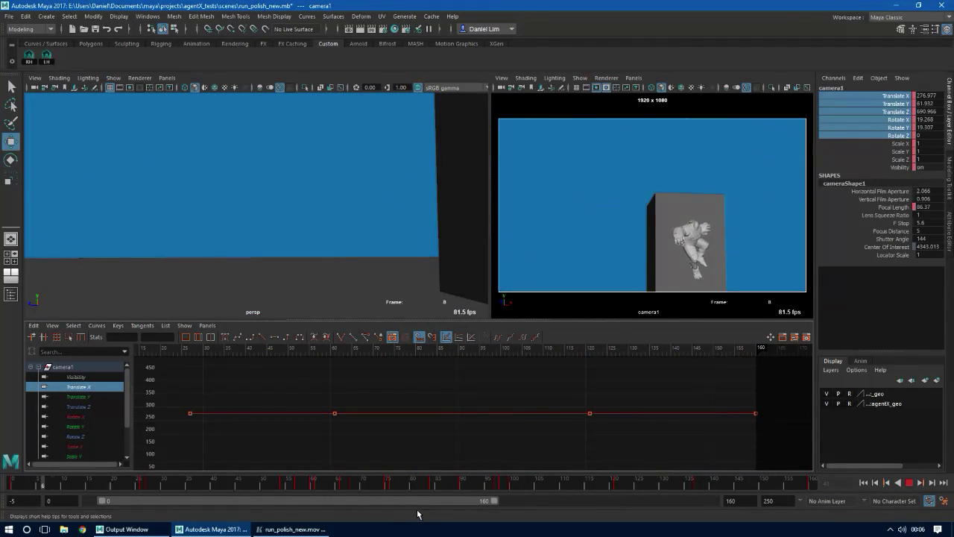
left_click_drag(127, 425, 127, 452)
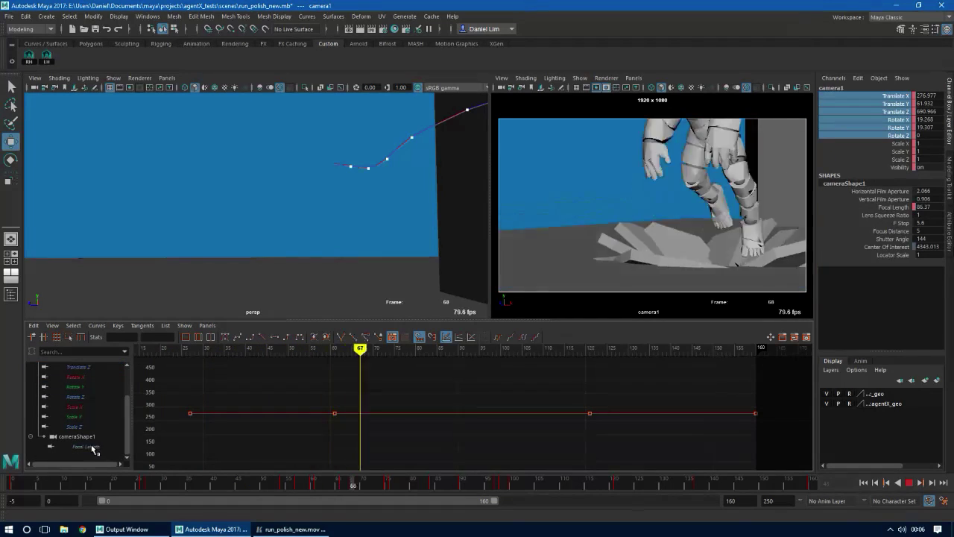
Isolate camera1's Focal Length curve and adjust the frame 137 key's tangent to ease smoothly toward frame 160
left_click(93, 446)
key("f")
middle_click_drag(681, 418, 538, 397, "alt")
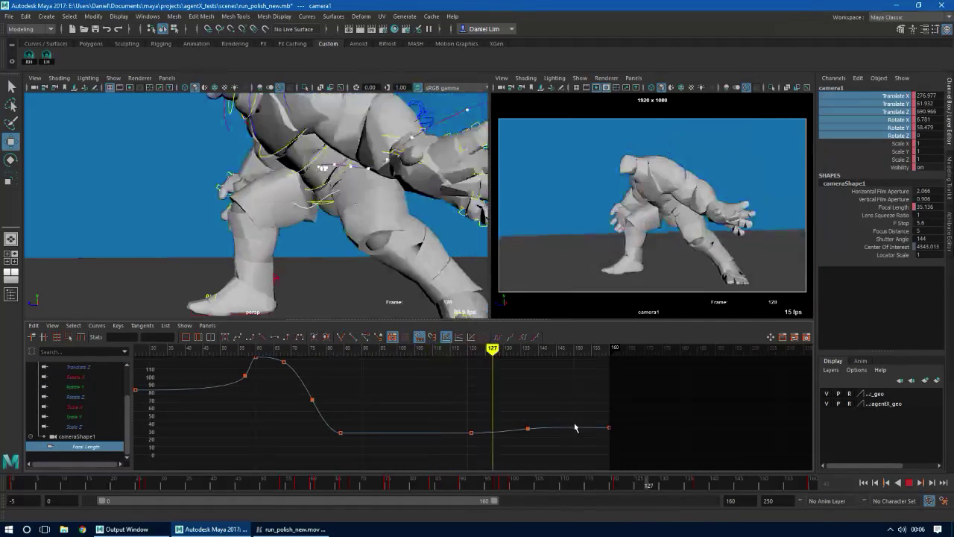
right_click_drag(574, 425, 628, 439, "alt")
middle_click_drag(629, 440, 431, 390, "alt")
right_click_drag(512, 433, 558, 443, "alt+shift")
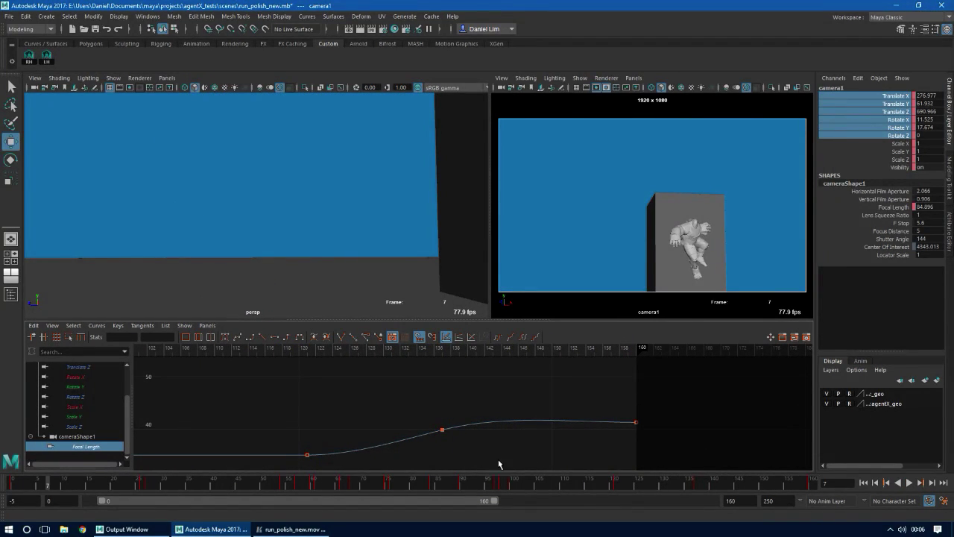
left_click_drag(461, 349, 485, 351)
left_click_drag(415, 420, 474, 438)
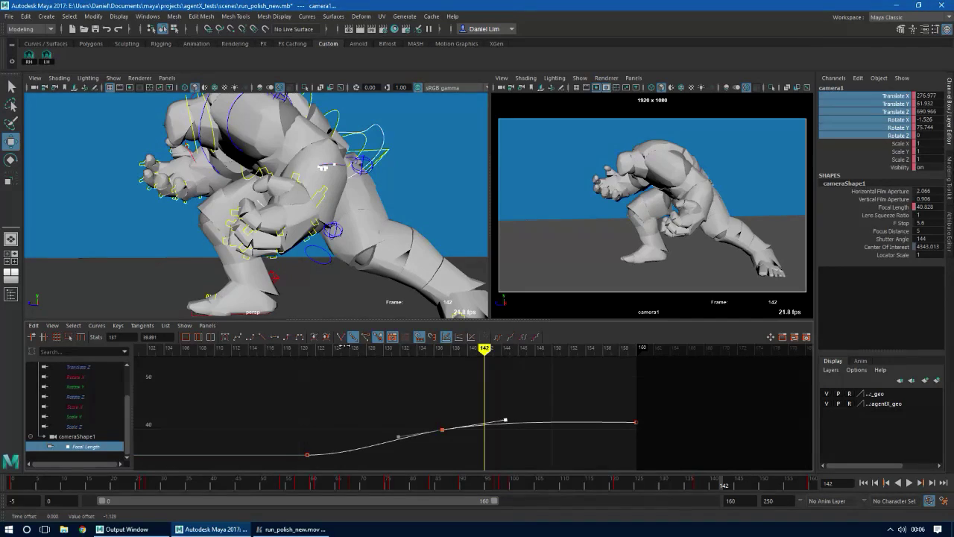
Play the animation through to review the camera's final settle, restarting playback from the beginning
key("alt+v")
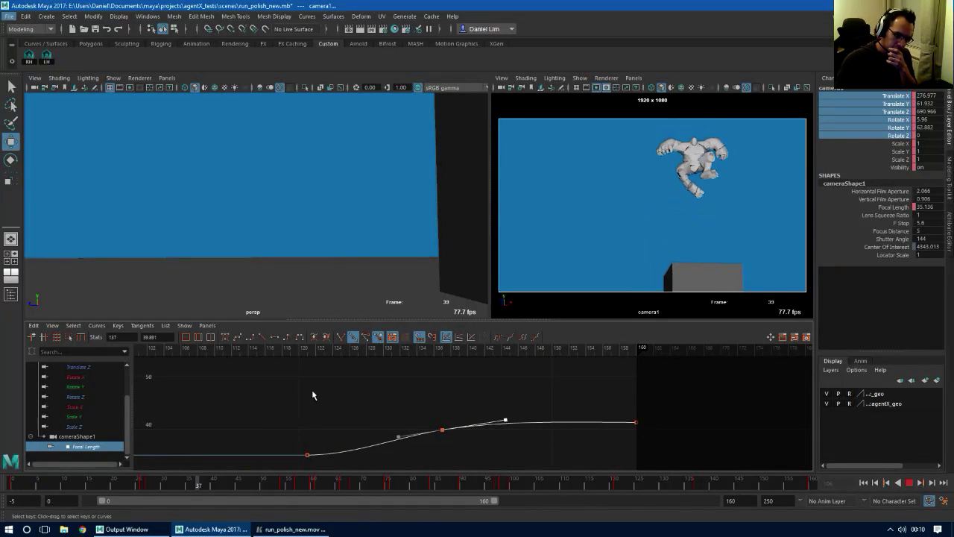
left_click(876, 483)
left_click(864, 485)
key("alt+v")
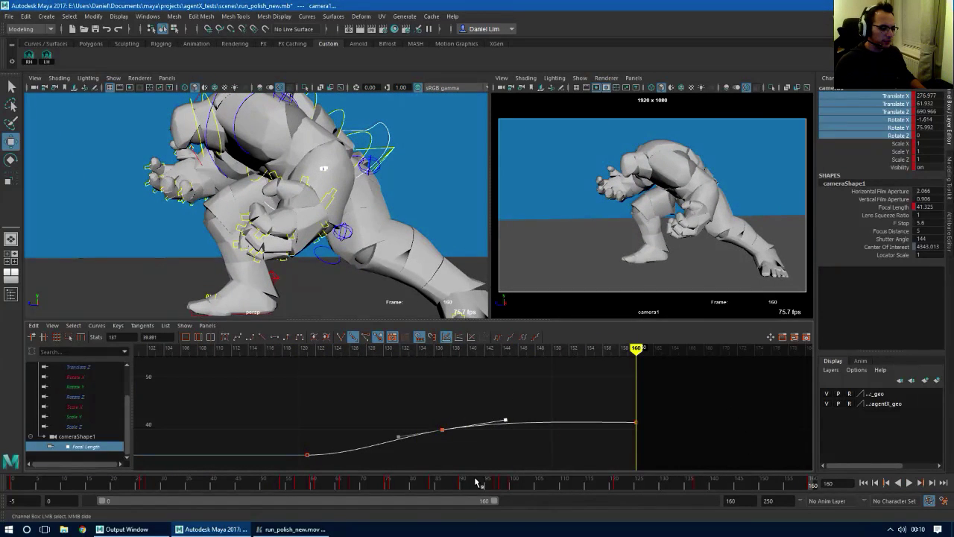
Close the old playblast player and playblast the camera1 view, overwriting the existing run_polish_new.mov
right_click(311, 528)
left_click(311, 512)
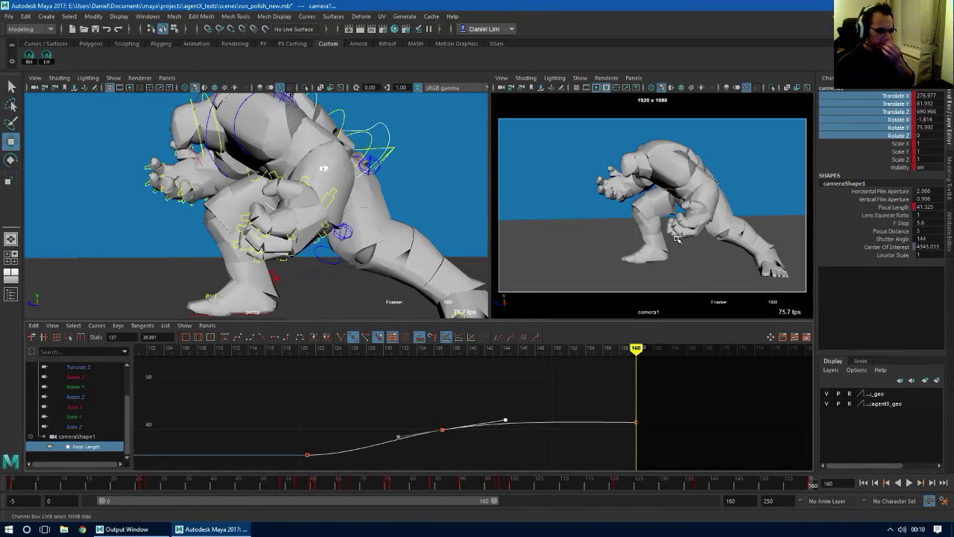
left_click(565, 114)
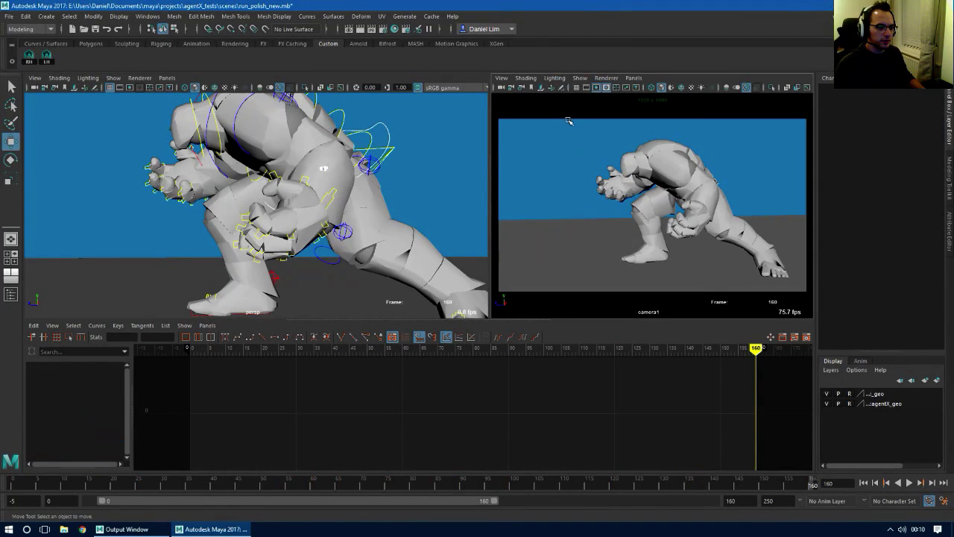
key("space")
left_click(616, 82)
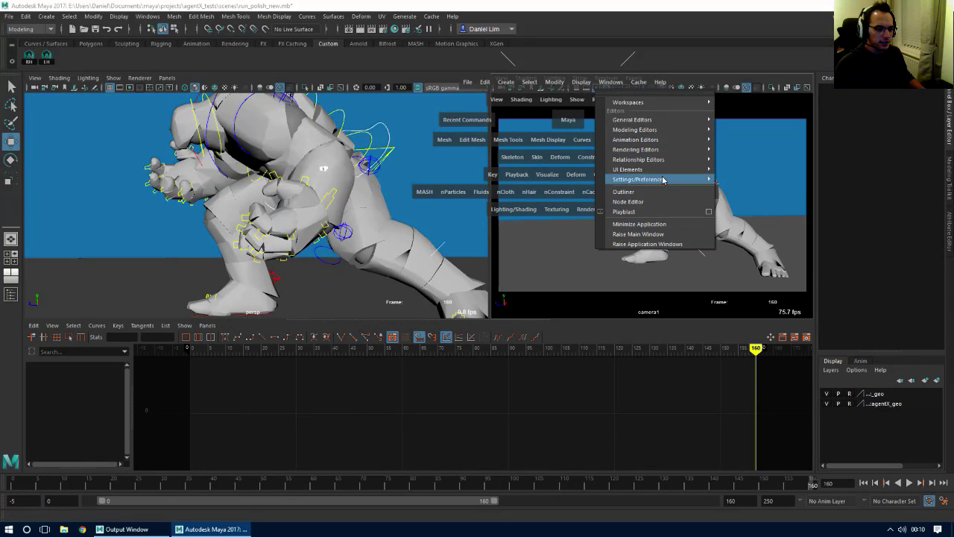
left_click(660, 212)
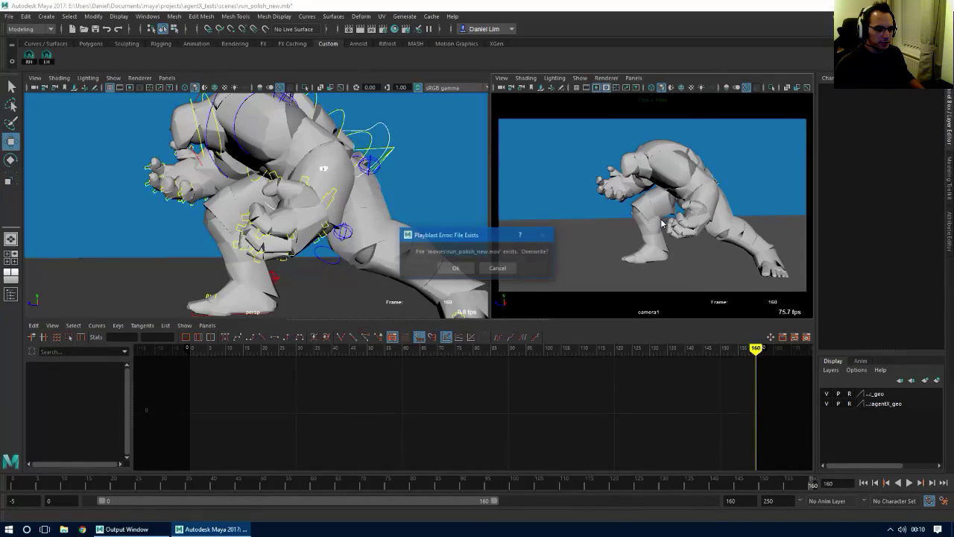
left_click(455, 269)
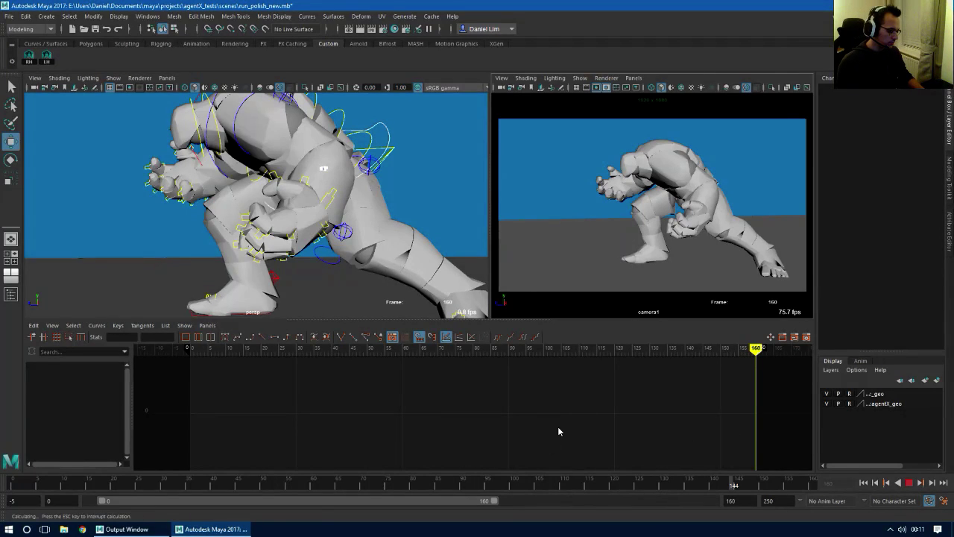
Launch Keyframe MP, dismiss its demo notice and play run_polish_new.mov in it, with its window moved aside
key("super")
type("keyfr")
key("Return")
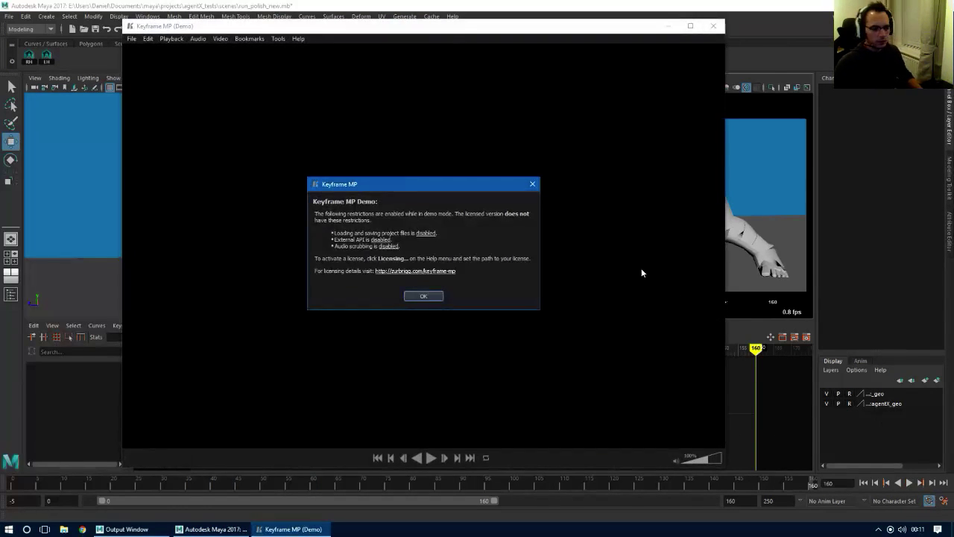
left_click(435, 296)
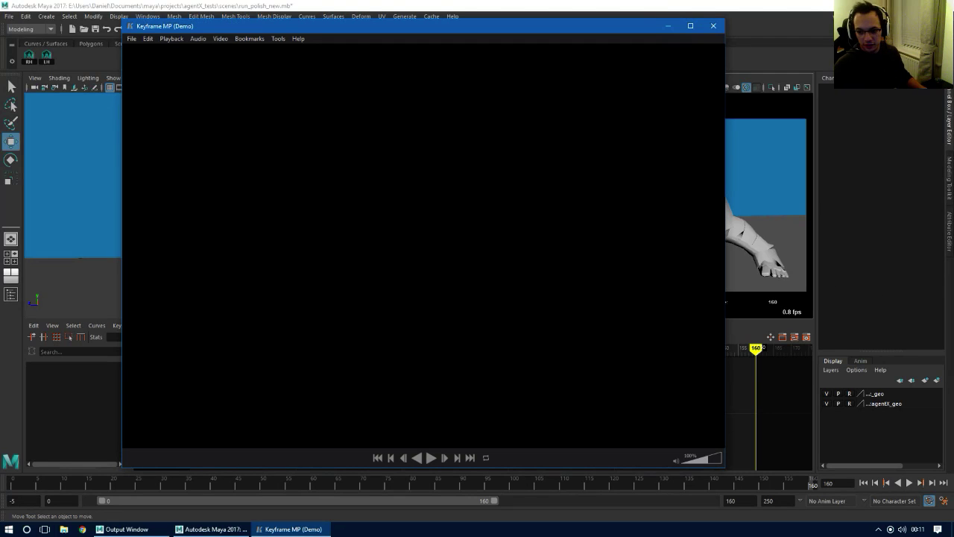
key("alt+Tab")
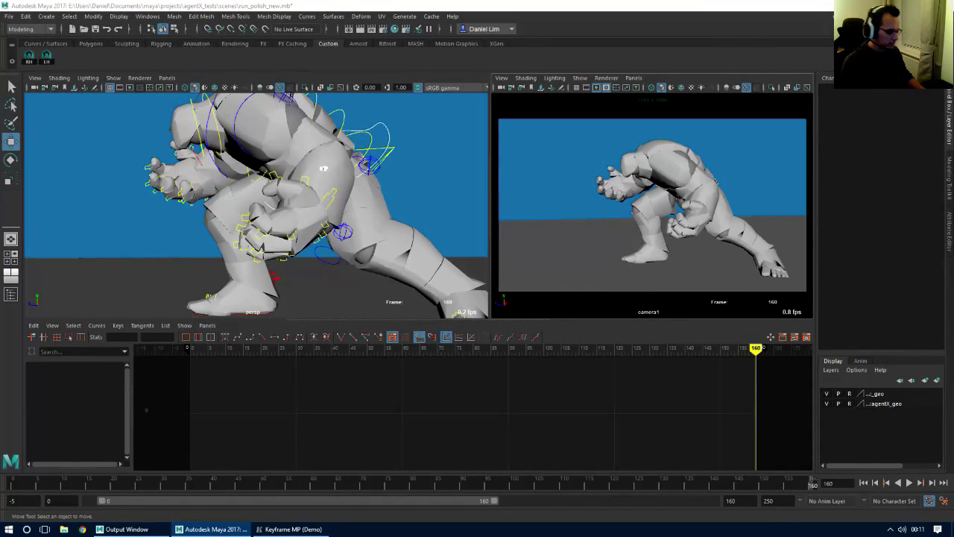
left_click(294, 529)
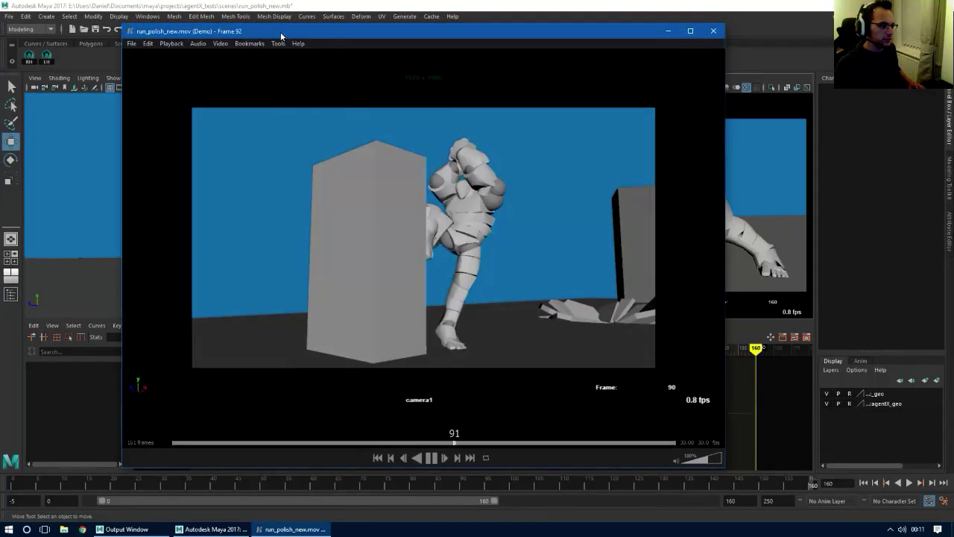
left_click_drag(285, 23, 171, 26)
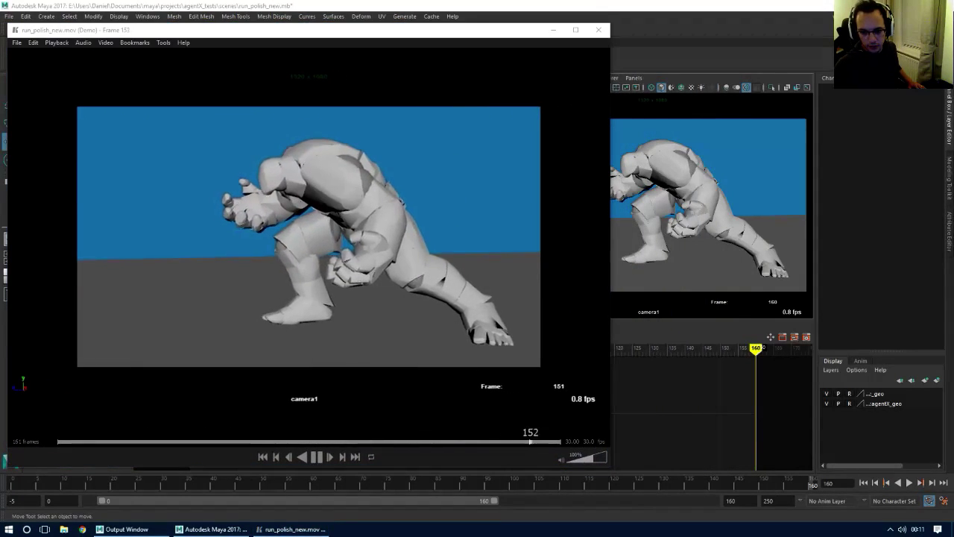
Bring the Notepad++ Anim_Notes.txt window into view and move "Camera needs to breathe at the end" to the DONE list
left_click_drag(953, 203, 793, 211)
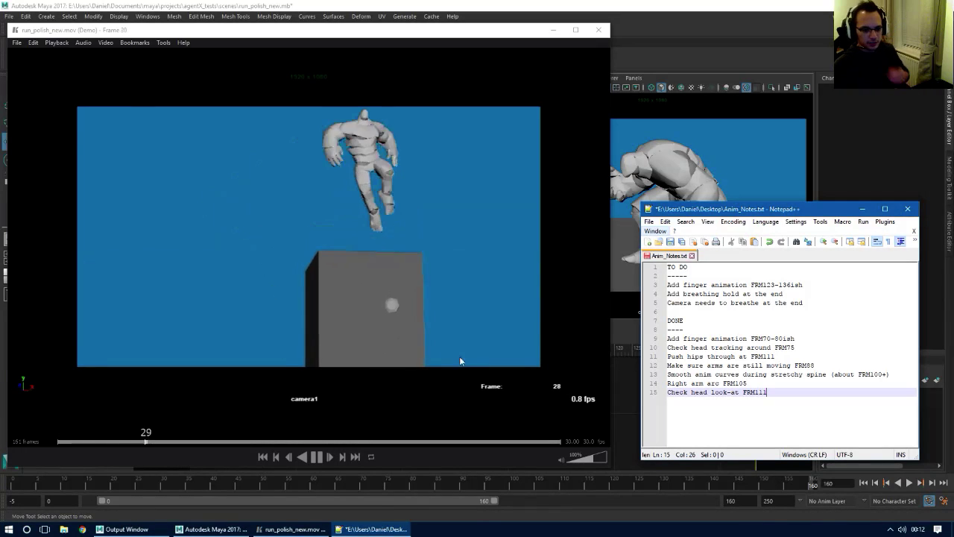
left_click(815, 302)
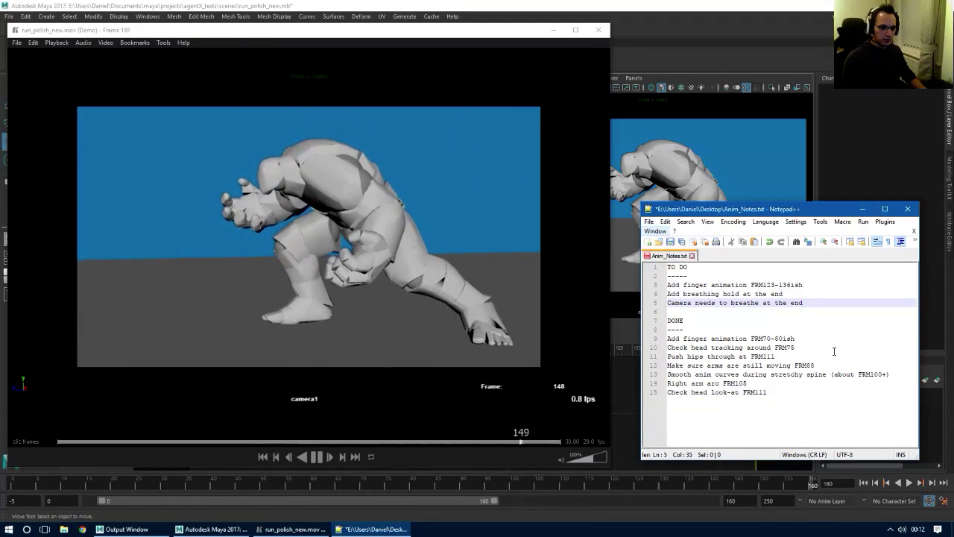
key("ctrl+shift+Down")
key("ctrl+shift+Down")
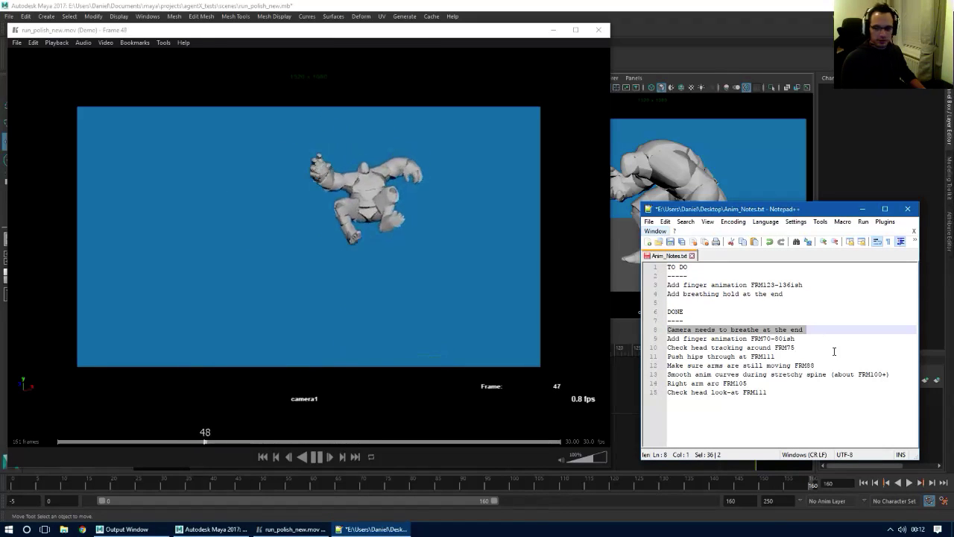
Add the TO DO note "Keep arms and fingers alive at the end" above the breathing hold note
left_click(796, 296)
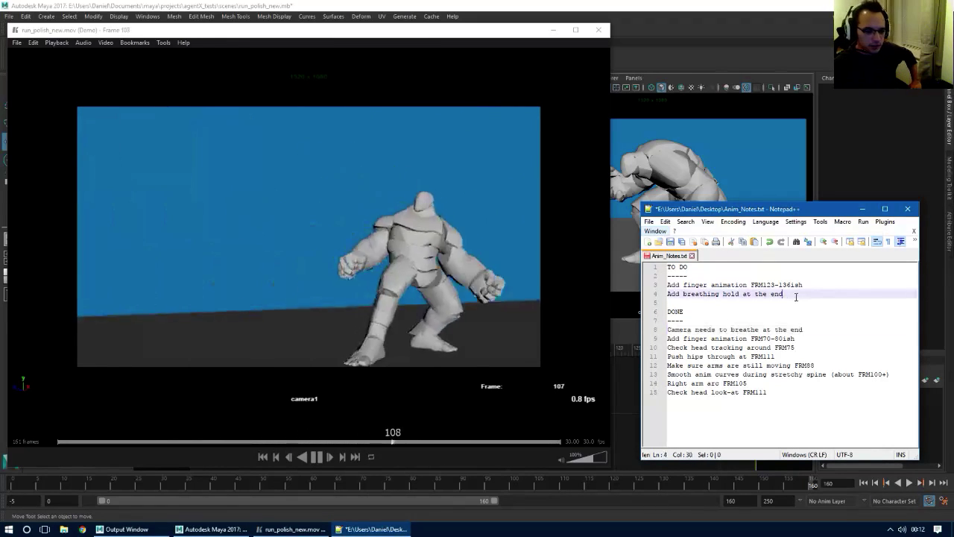
key("shift+Home")
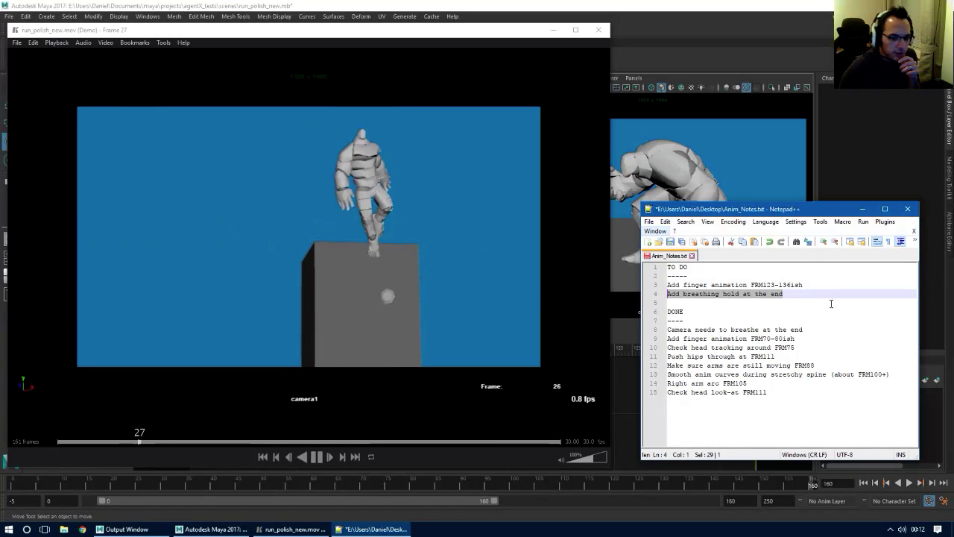
key("Return")
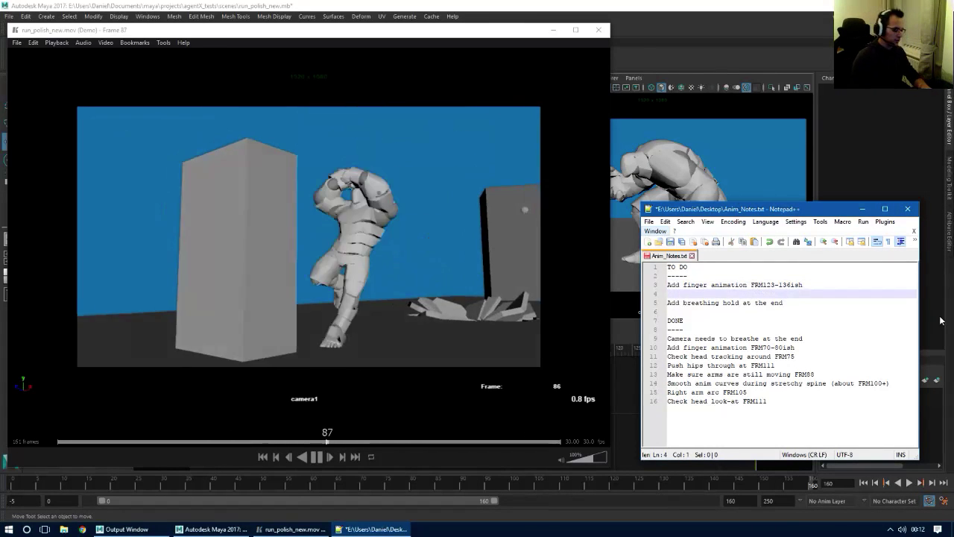
type("Kee")
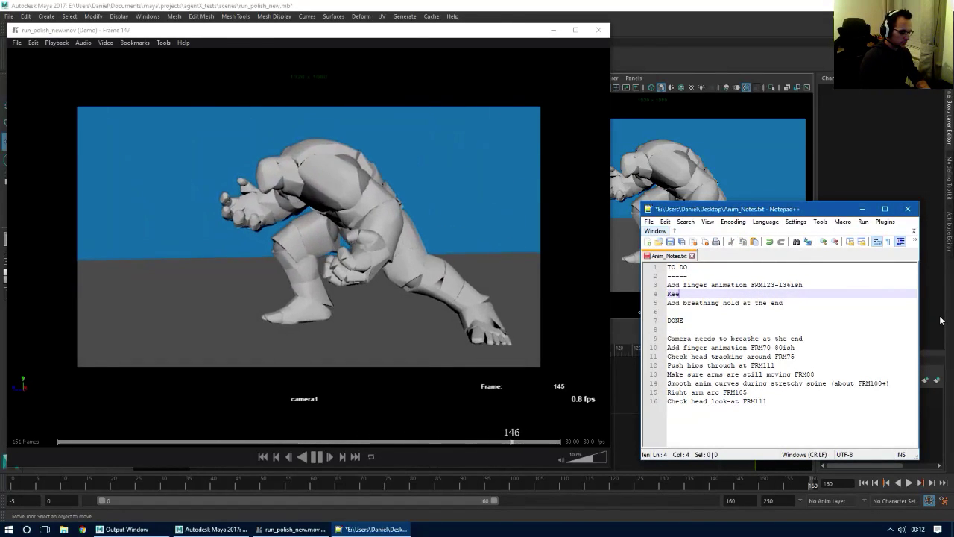
type("p arms and ")
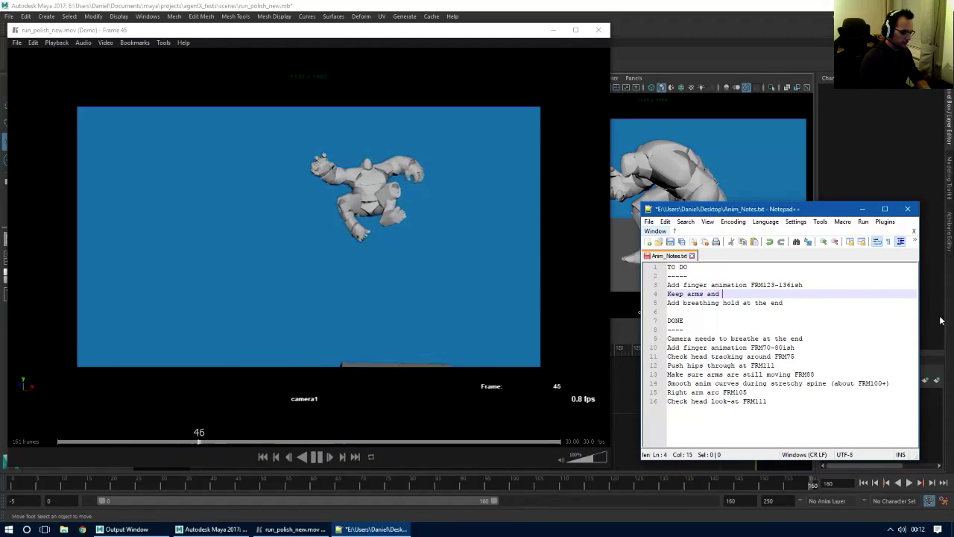
type("fingers alive at the end")
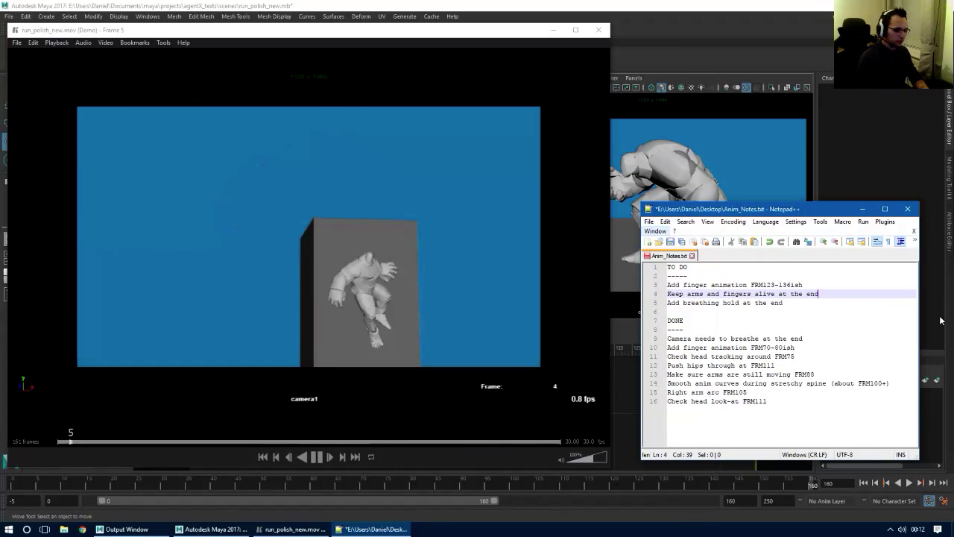
Add the TO DO note "Track the head path/animate the spine" above the breathing hold note and save the file
key("Return")
type("Track the head p")
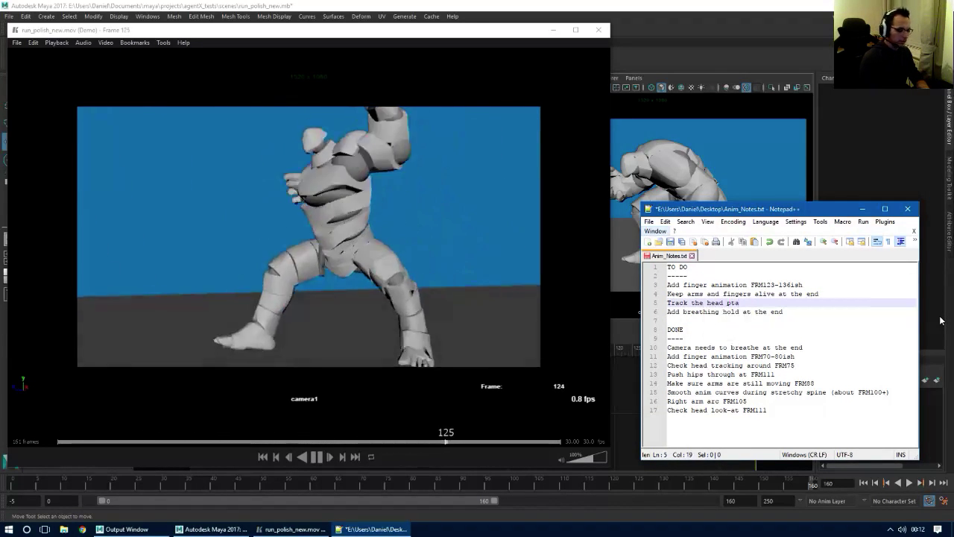
type("ath")
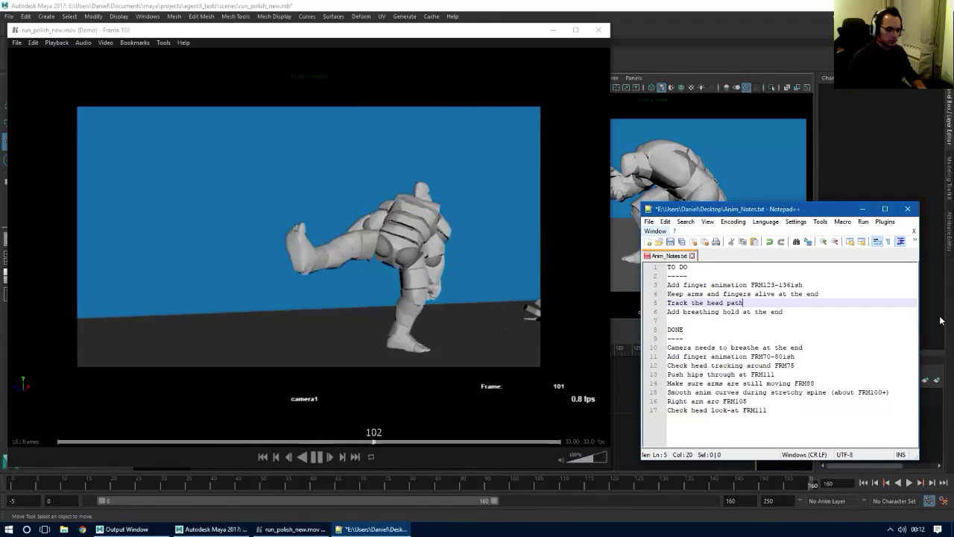
type("/")
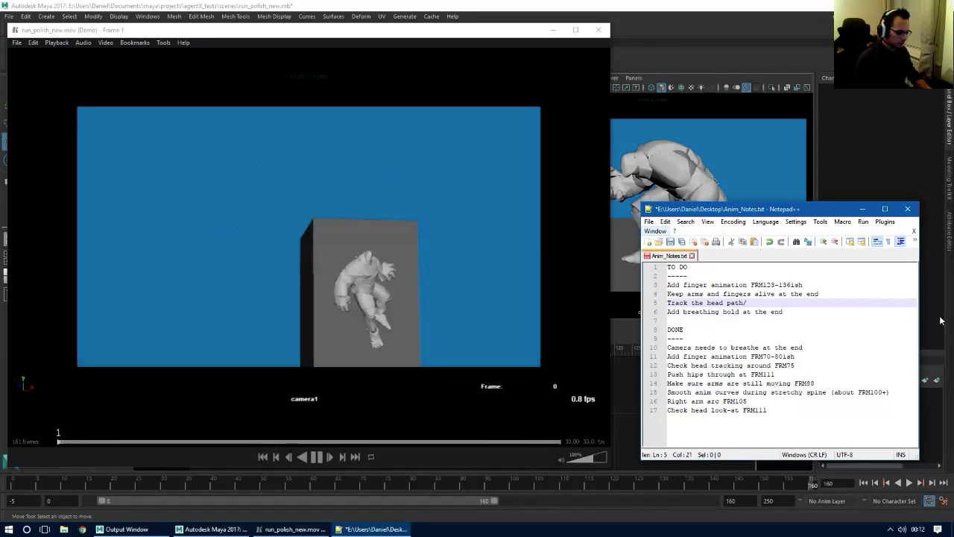
type("animate the sp")
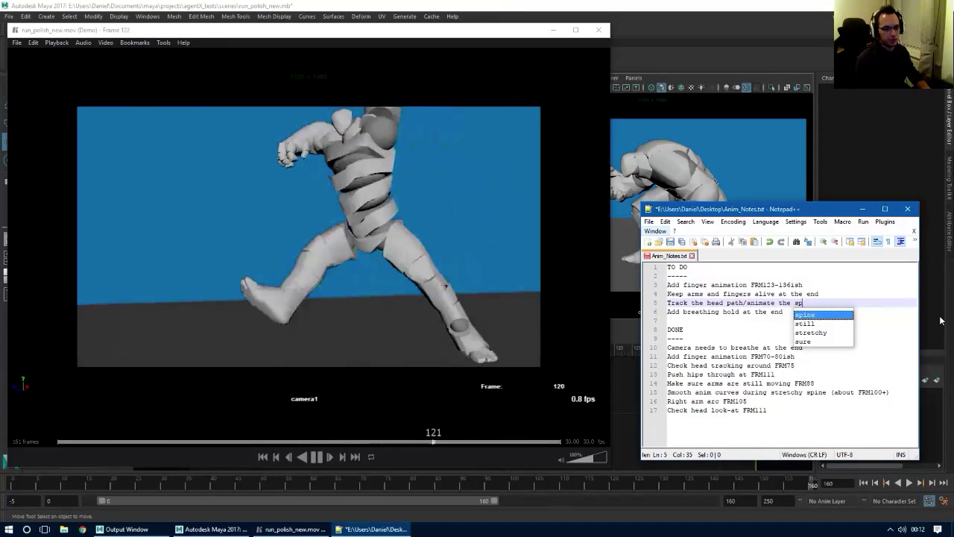
type("ine")
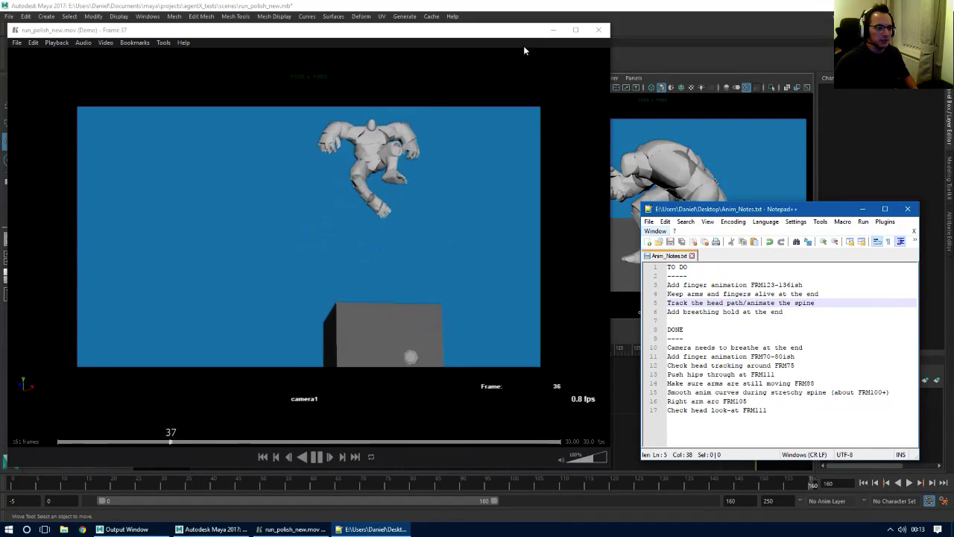
Close the animation notes and reposition the Keyframe MP window over the Maya viewports for review
left_click_drag(516, 30, 542, 31)
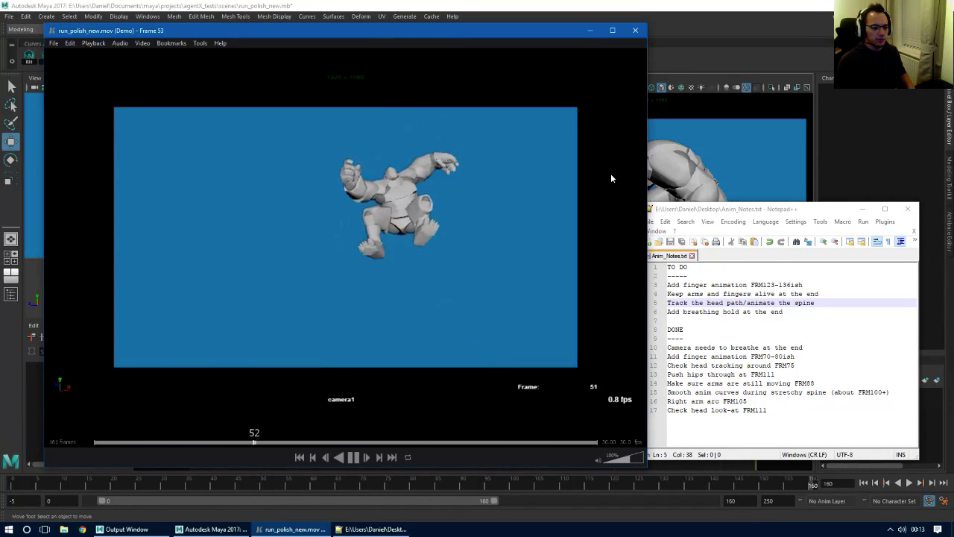
left_click(907, 209)
left_click_drag(459, 35, 532, 50)
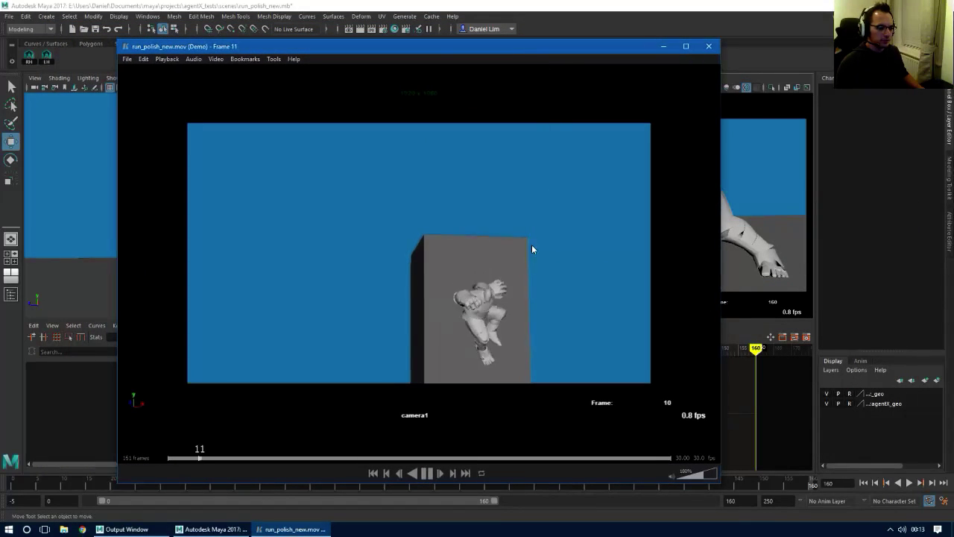